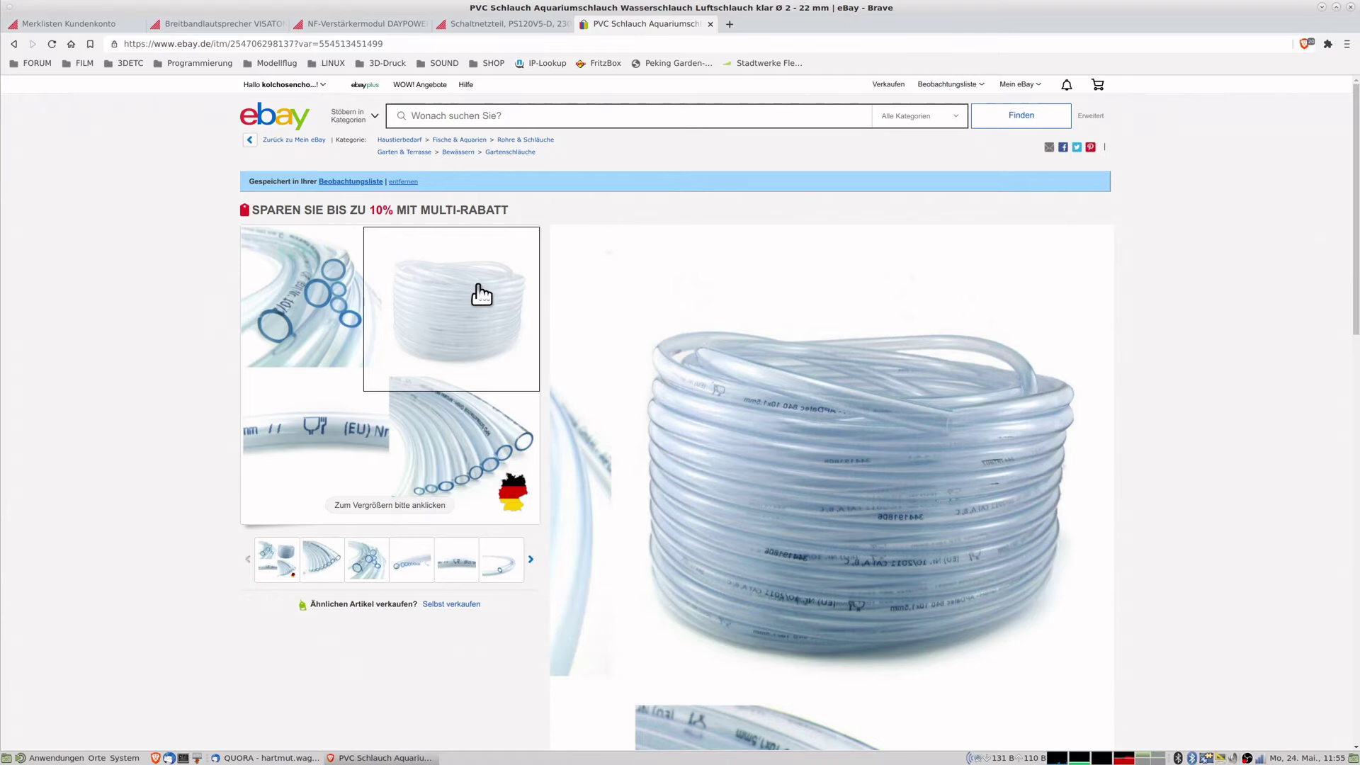
Open the calculator, switch to FreeCAD by launching it, and create a new empty document.
{"action": "key", "text": "XF86Calculator"}
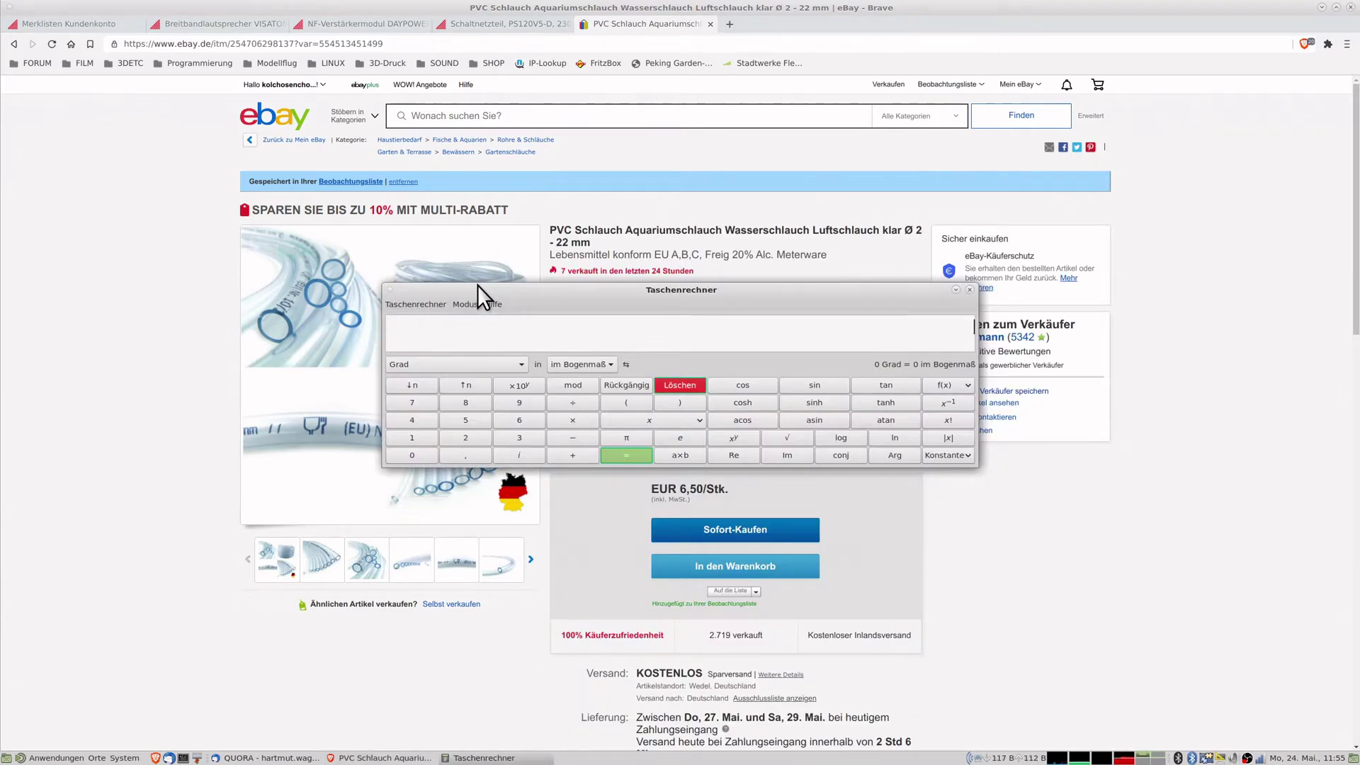
{"action": "key", "text": "super+b"}
{"action": "key", "text": "Down"}
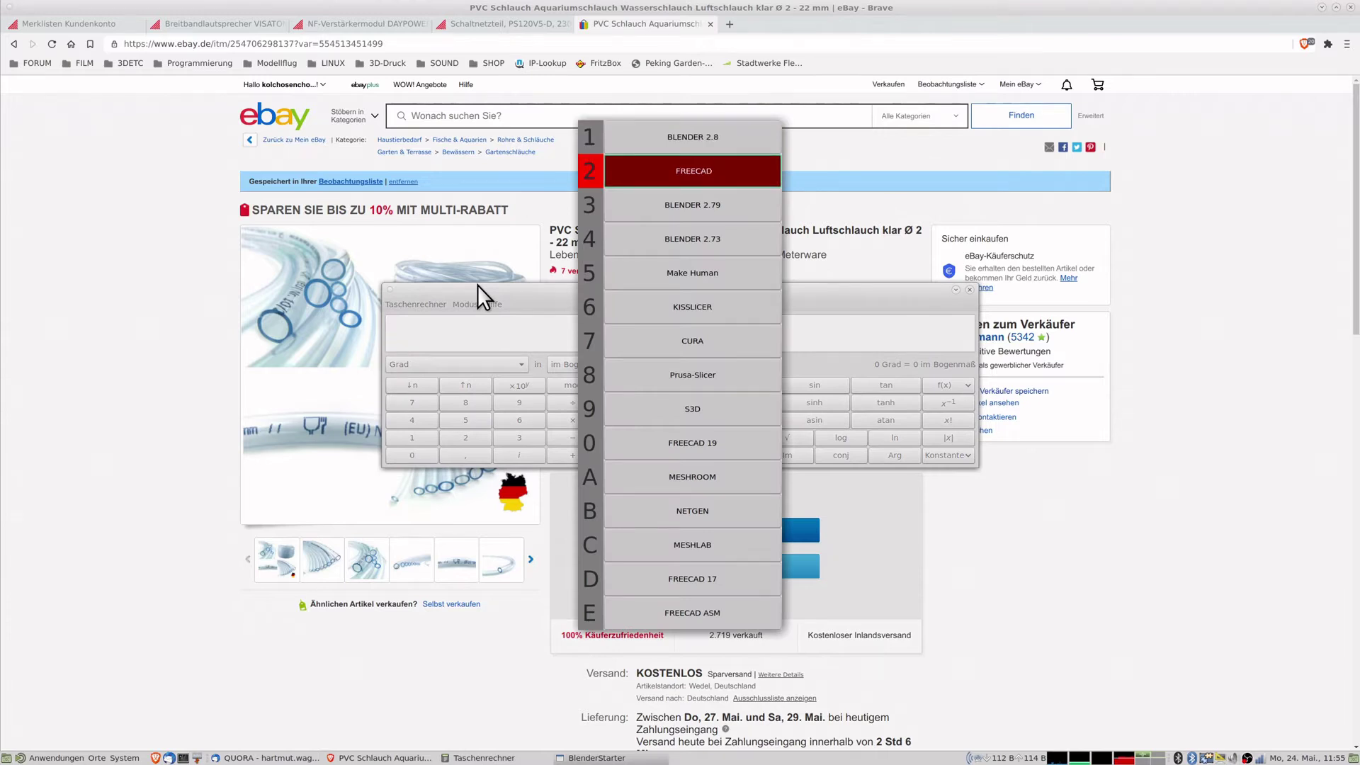
{"action": "key", "text": "Return"}
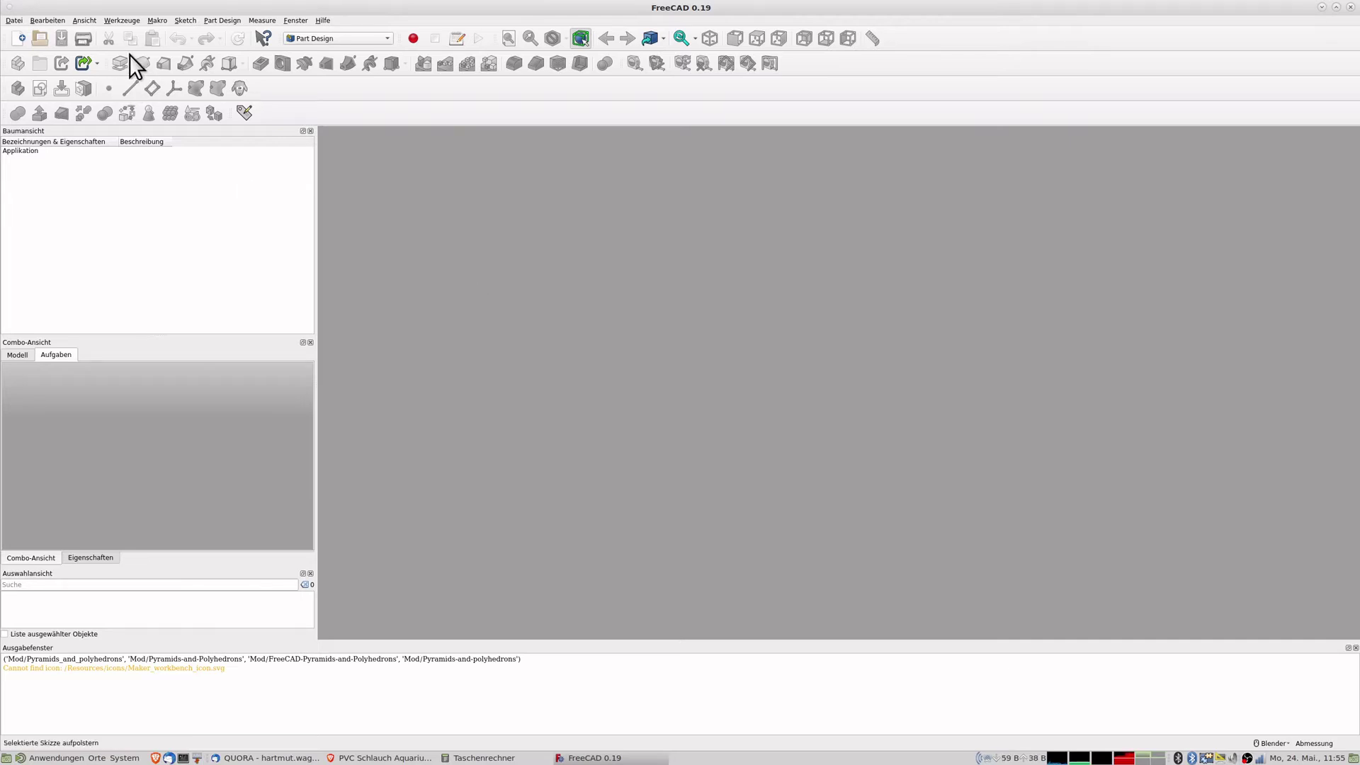
{"action": "left_click", "coordinate": [14, 20]}
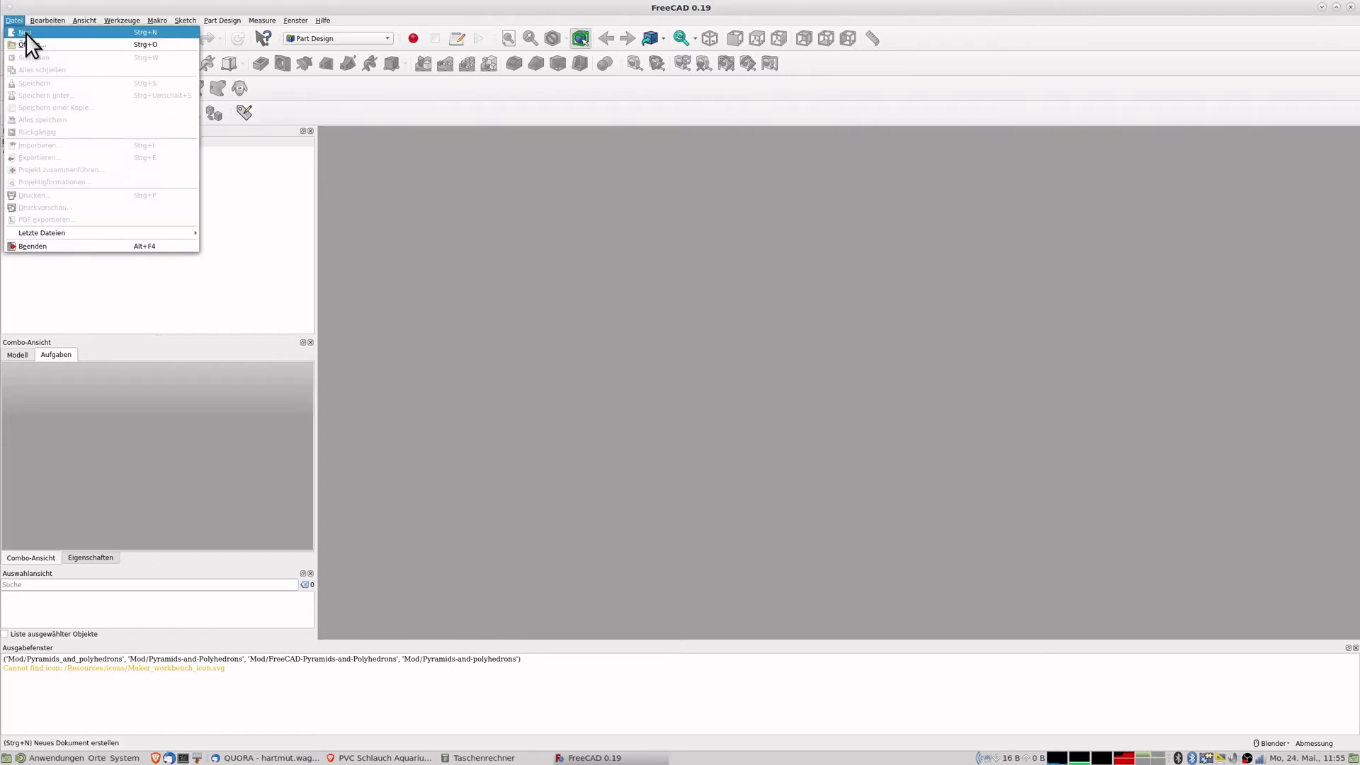
{"action": "left_click", "coordinate": [25, 33]}
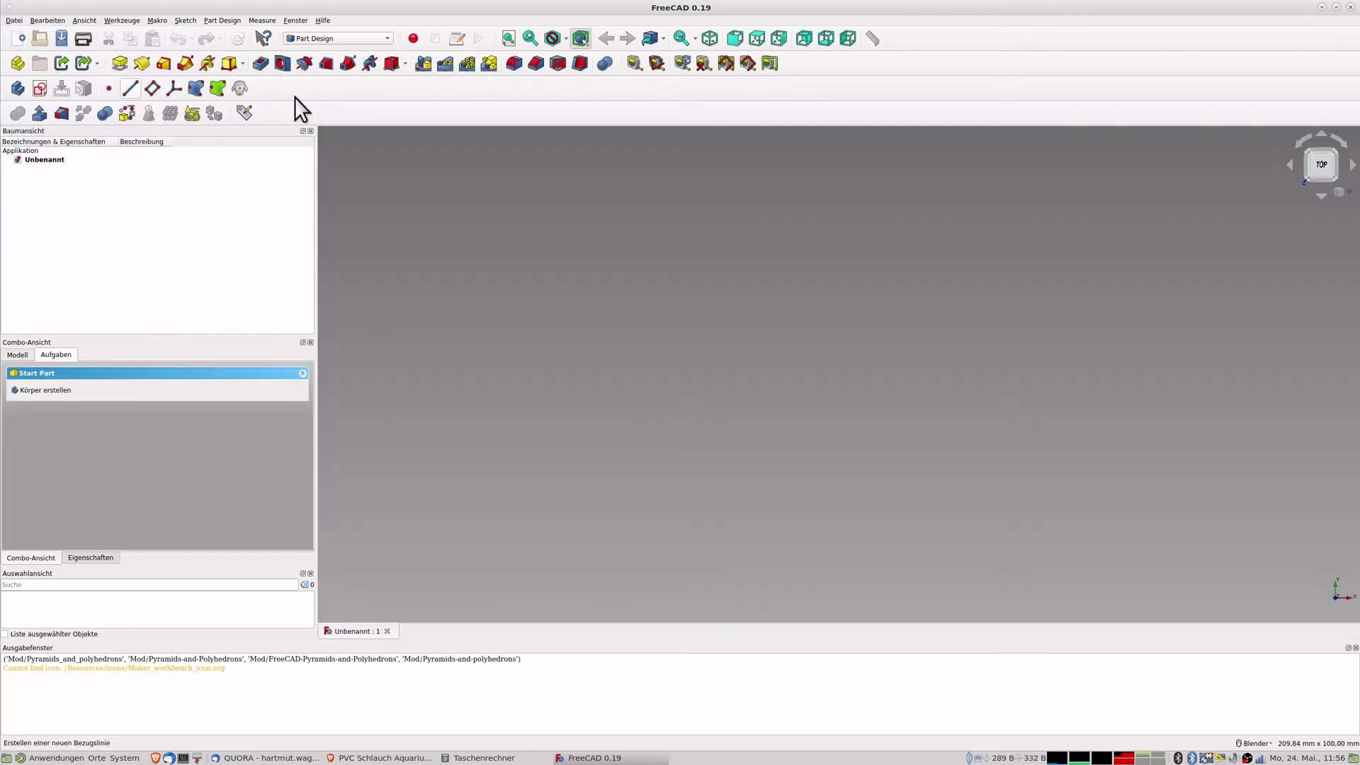
Change the interface language to English in the general preferences and apply it.
{"action": "left_click", "coordinate": [323, 20]}
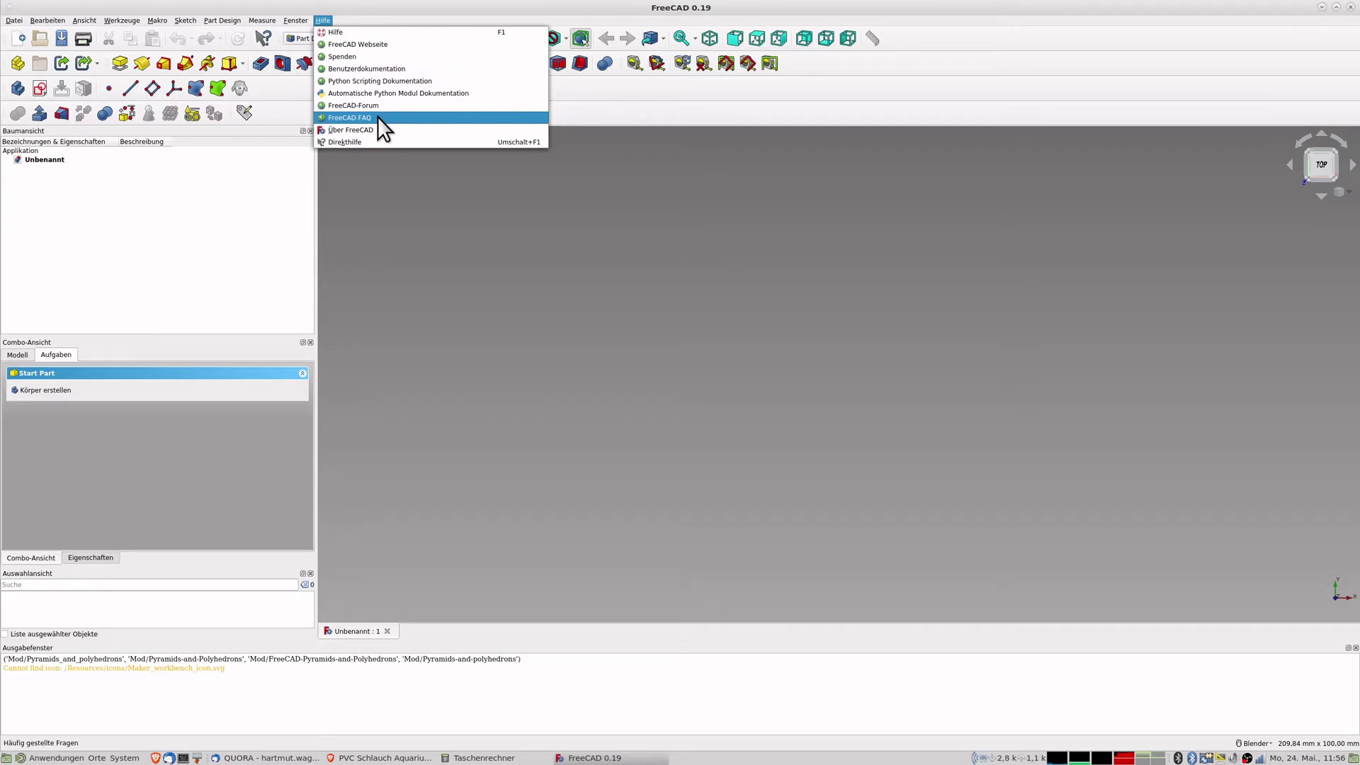
{"action": "mouse_move", "coordinate": [68, 22]}
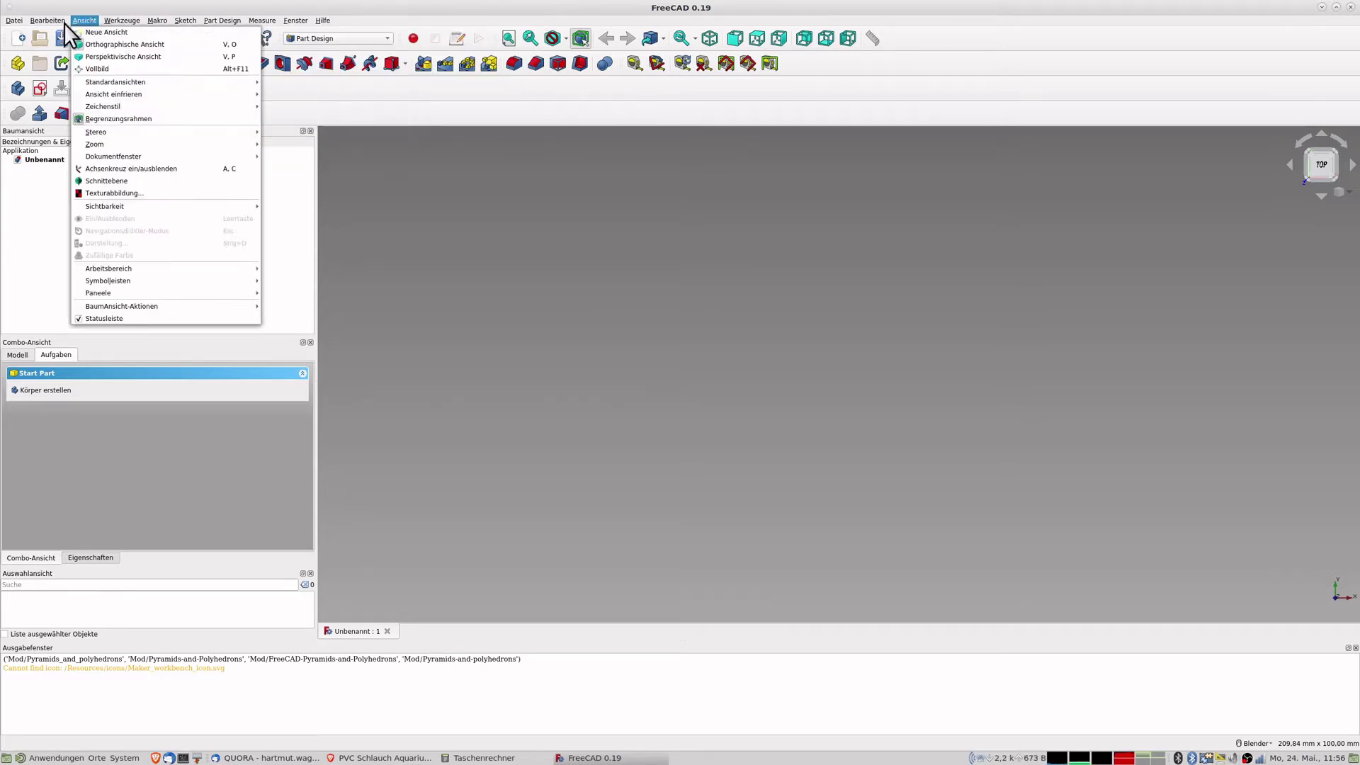
{"action": "left_click", "coordinate": [76, 221]}
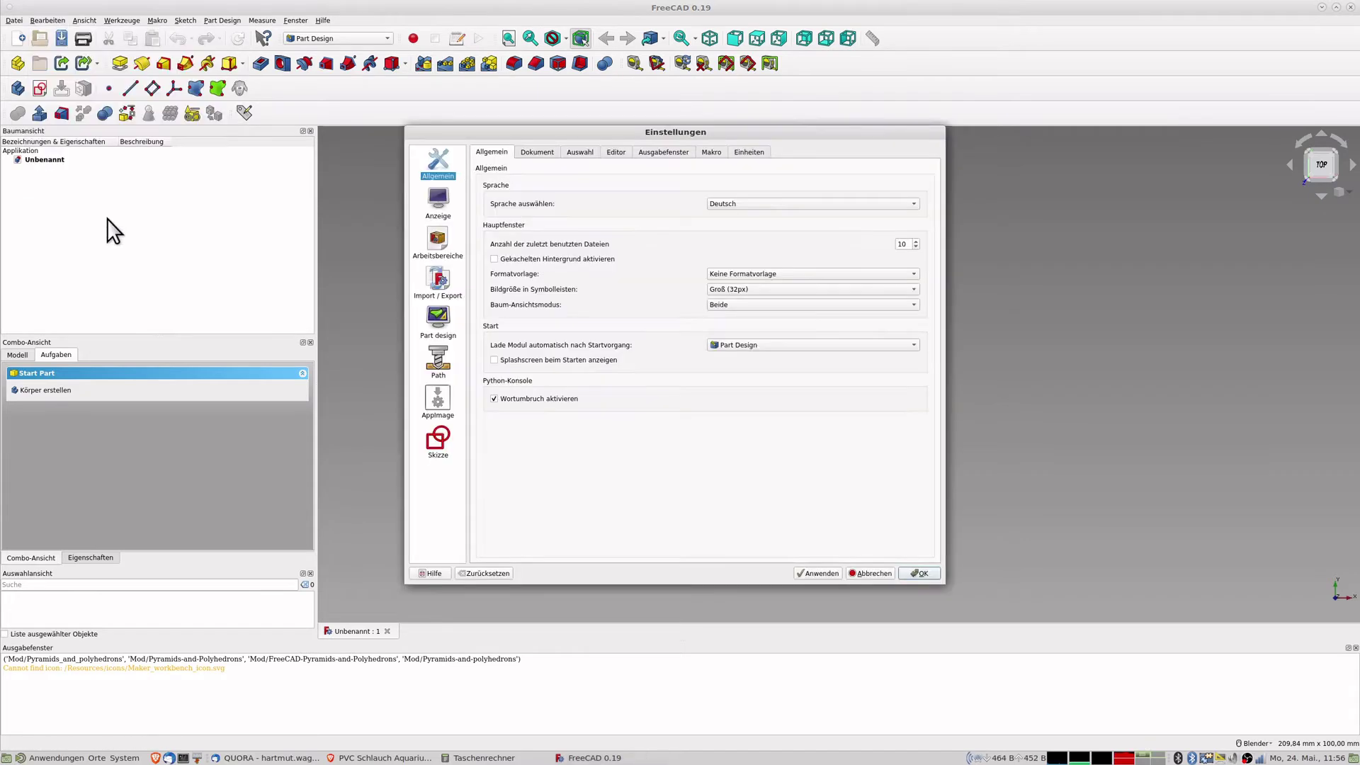
{"action": "left_click", "coordinate": [745, 206]}
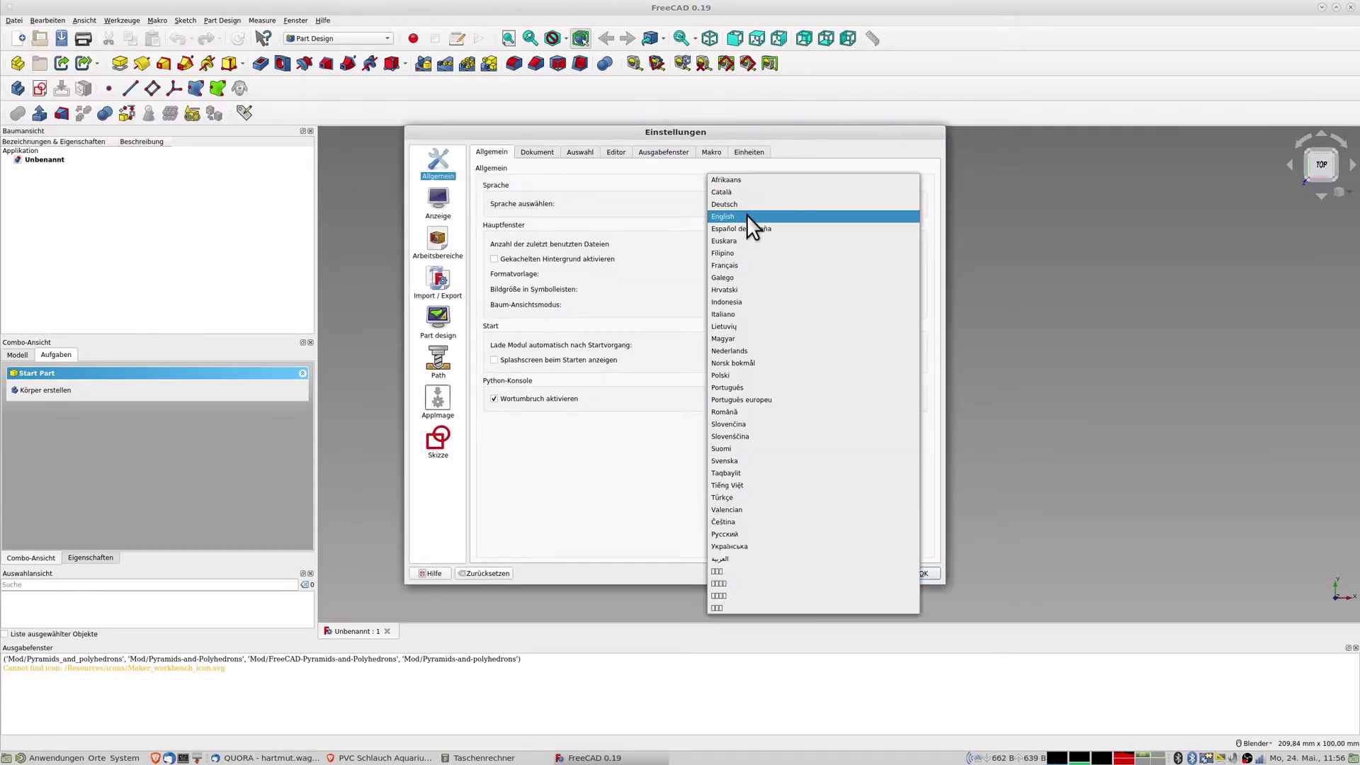
{"action": "left_click", "coordinate": [745, 216]}
{"action": "left_click", "coordinate": [828, 575]}
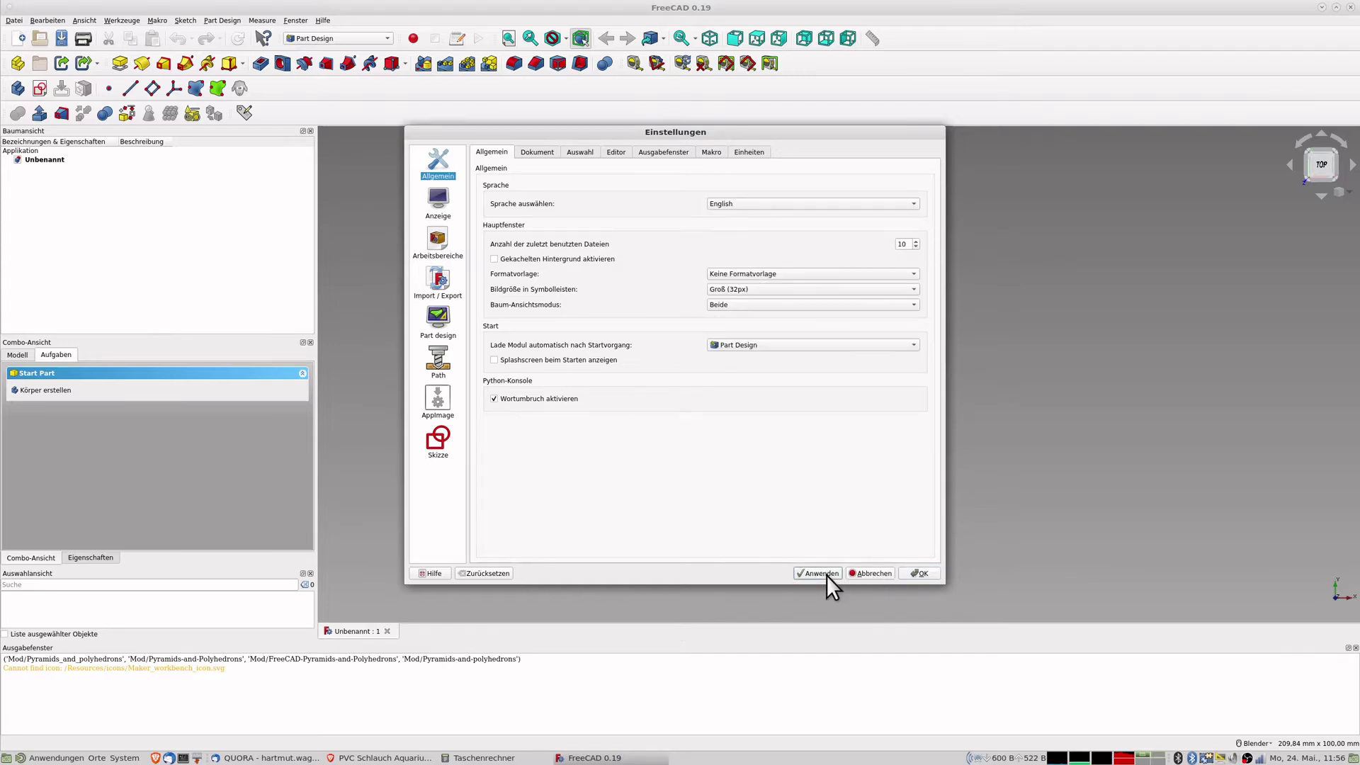
{"action": "left_click", "coordinate": [916, 574]}
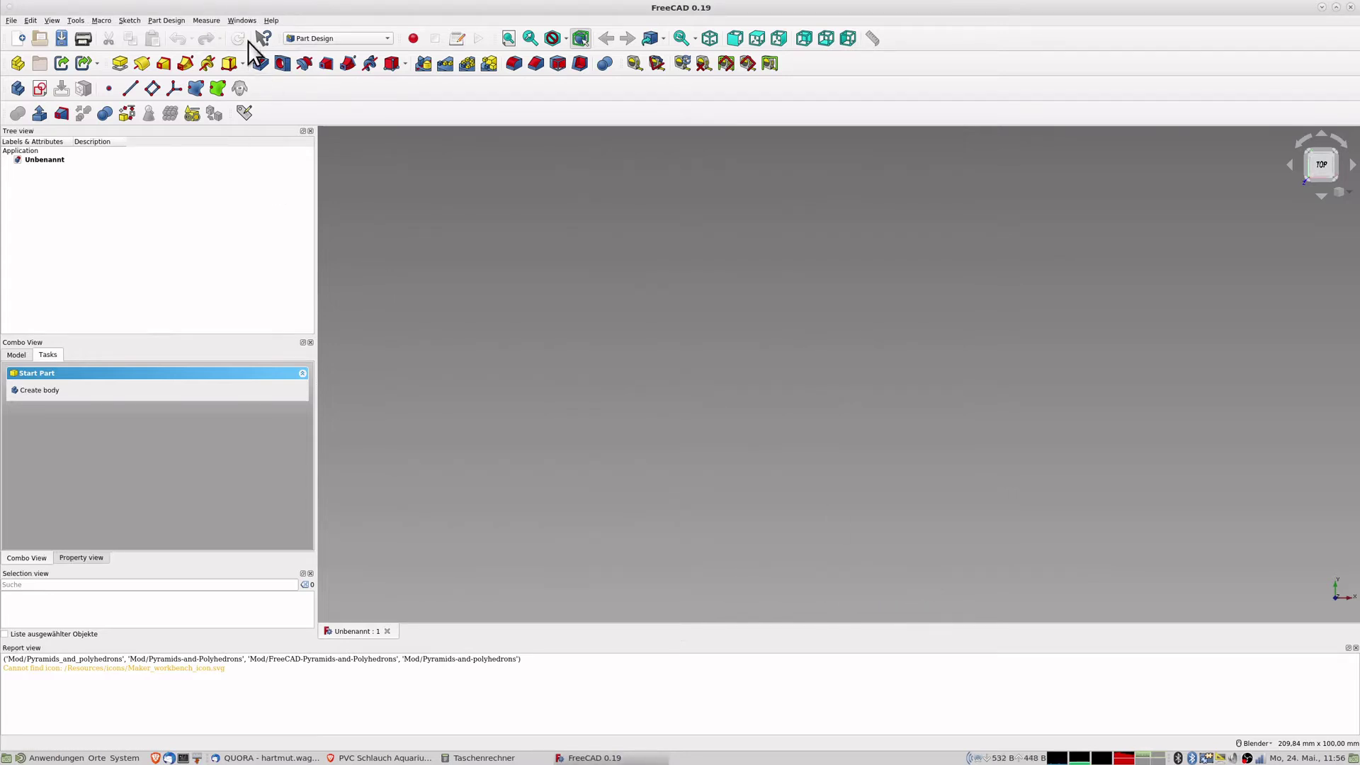
Check the installed FreeCAD version and revision information.
{"action": "left_click", "coordinate": [270, 22]}
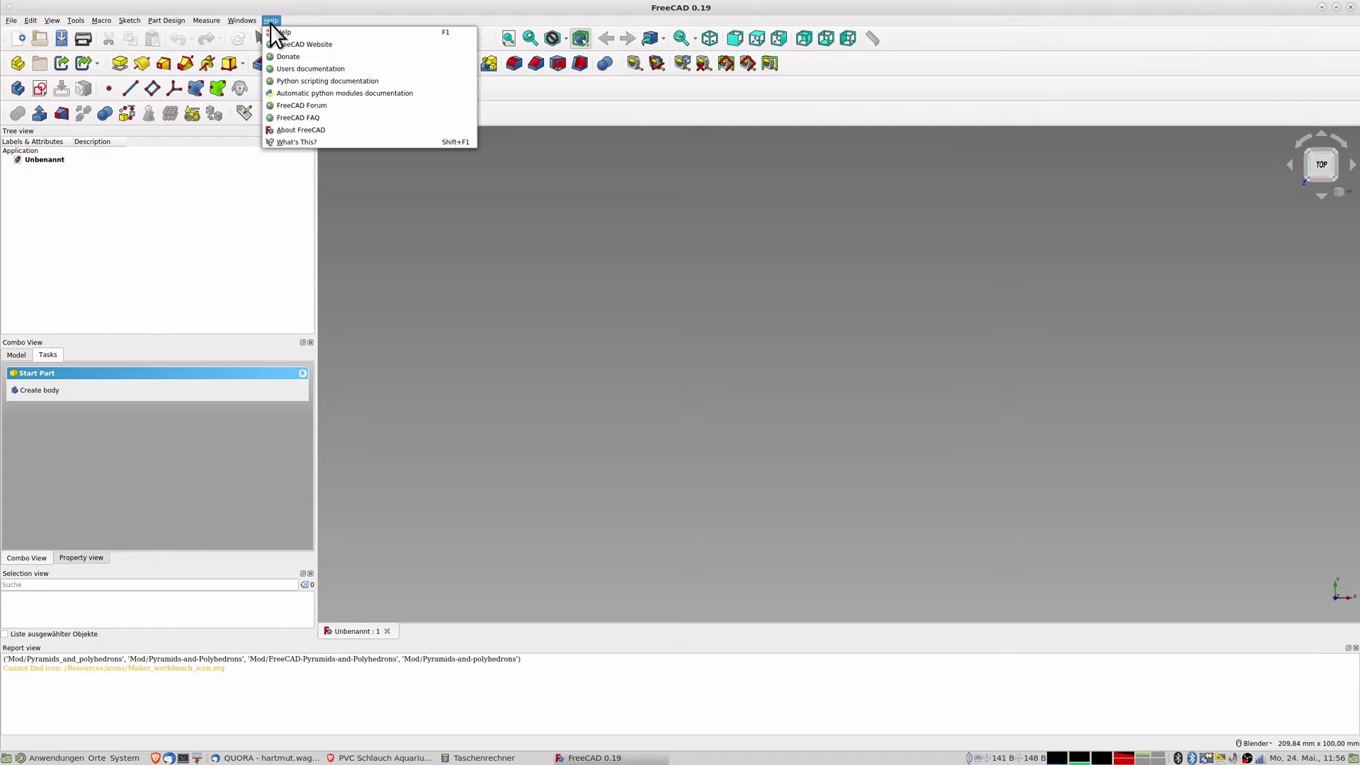
{"action": "left_click", "coordinate": [308, 129]}
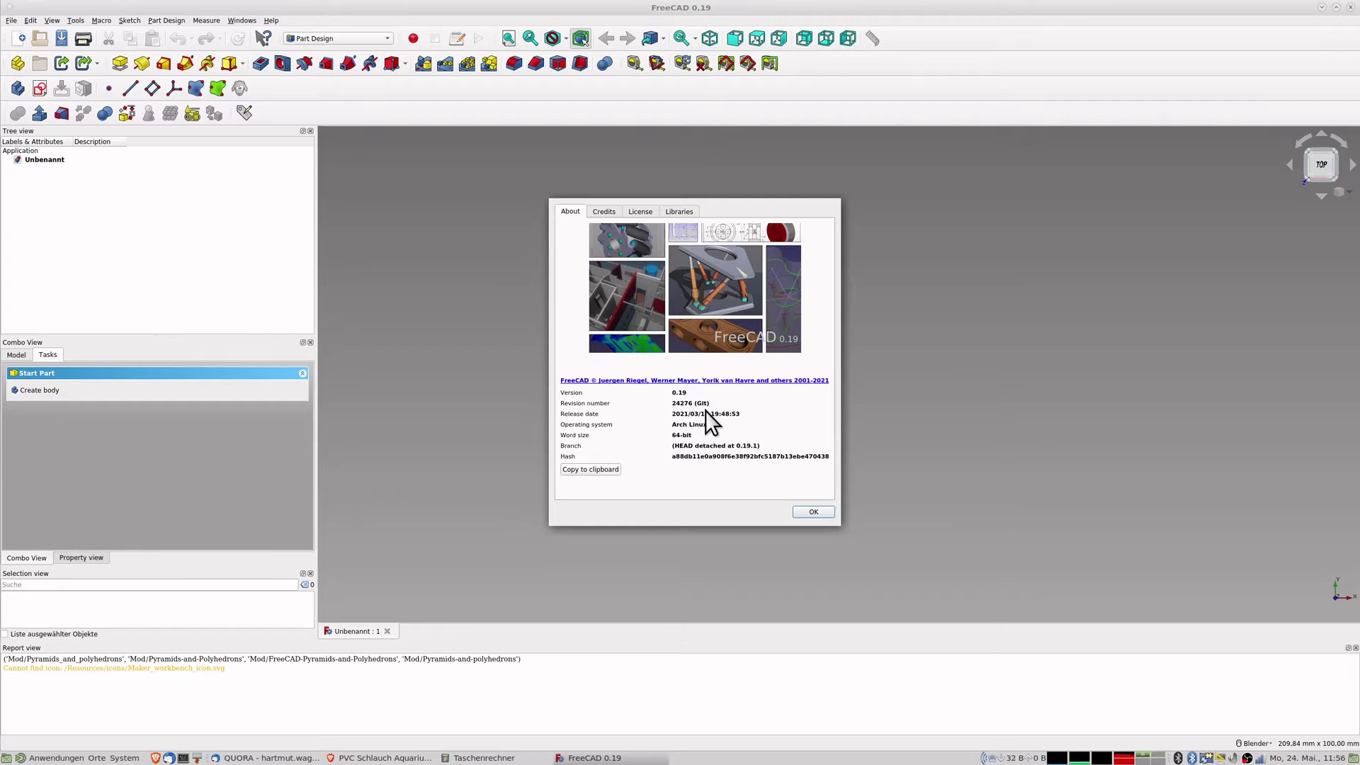
{"action": "left_click", "coordinate": [814, 511]}
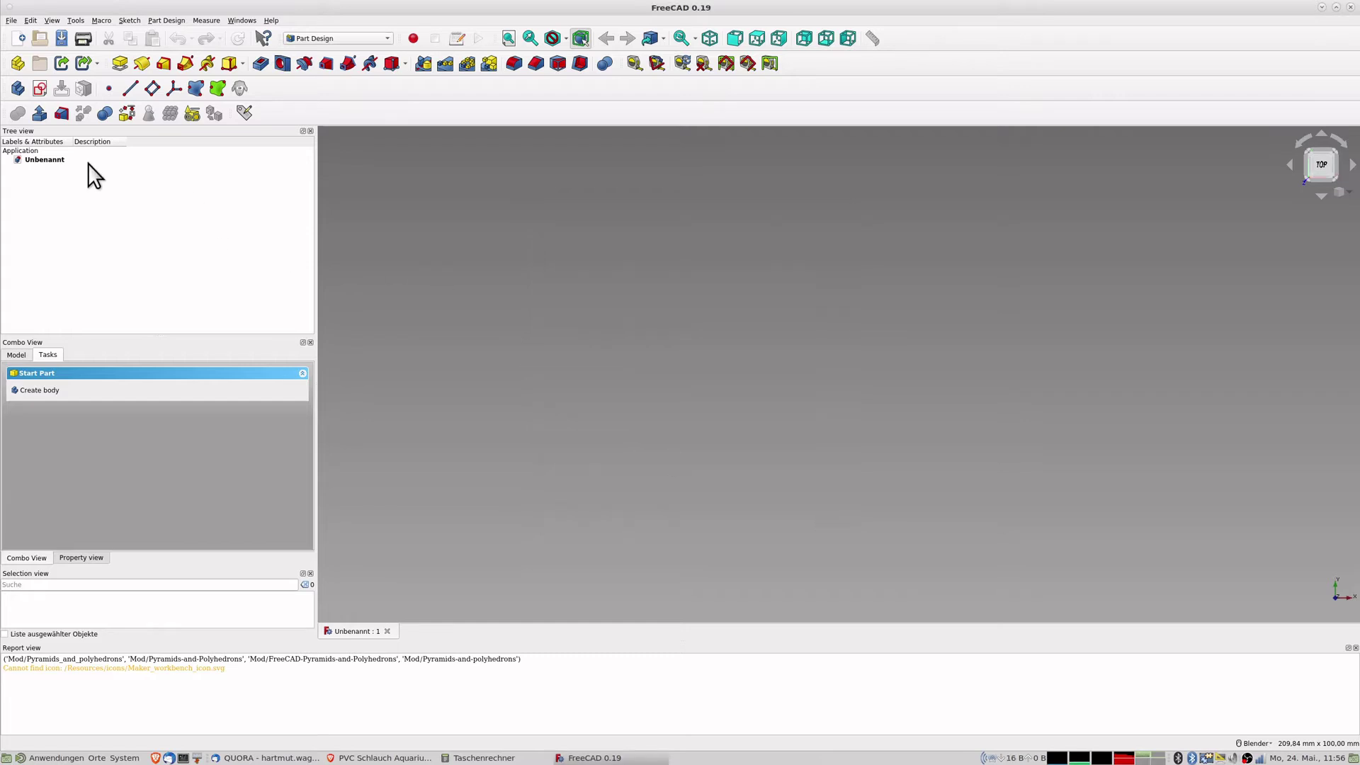
Create a body named Case and start a sketch in it on the XY plane.
{"action": "left_click", "coordinate": [19, 88]}
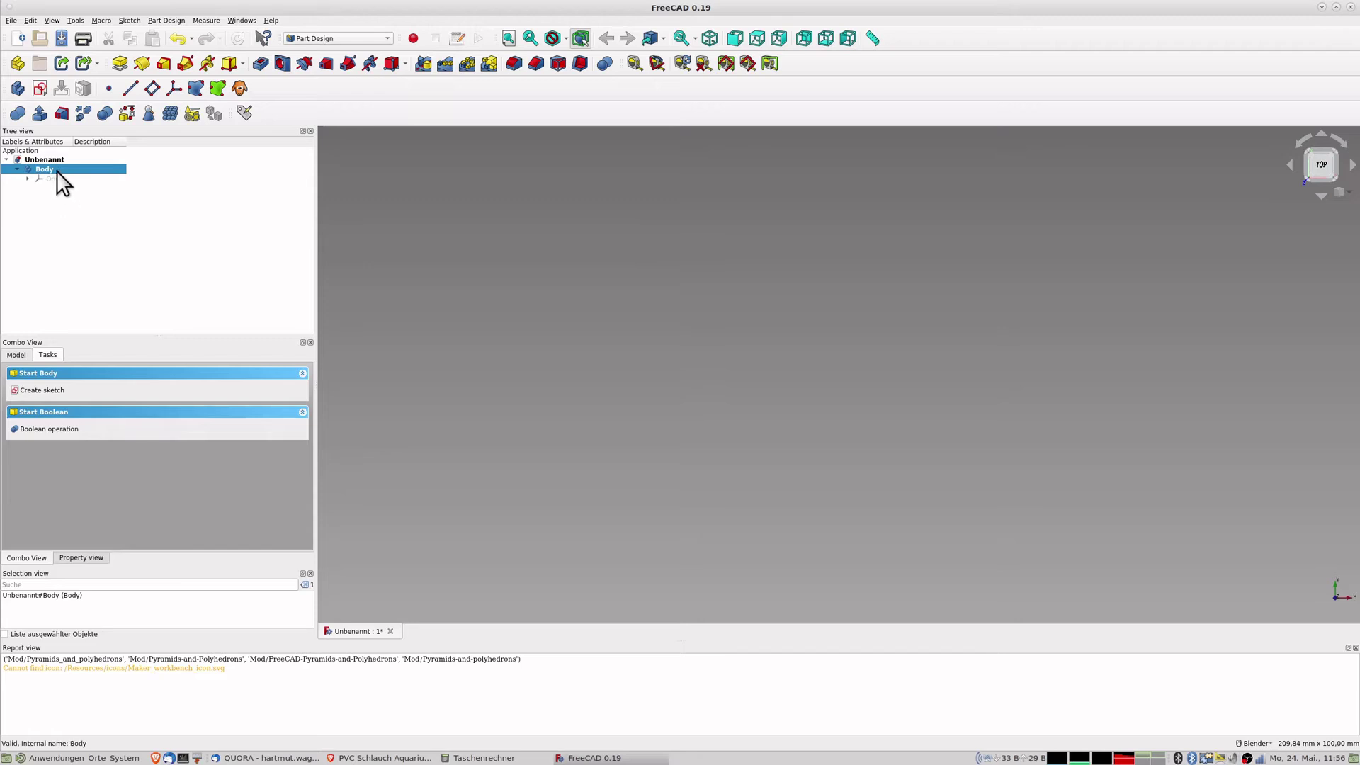
{"action": "type", "text": "Case"}
{"action": "left_click", "coordinate": [39, 88]}
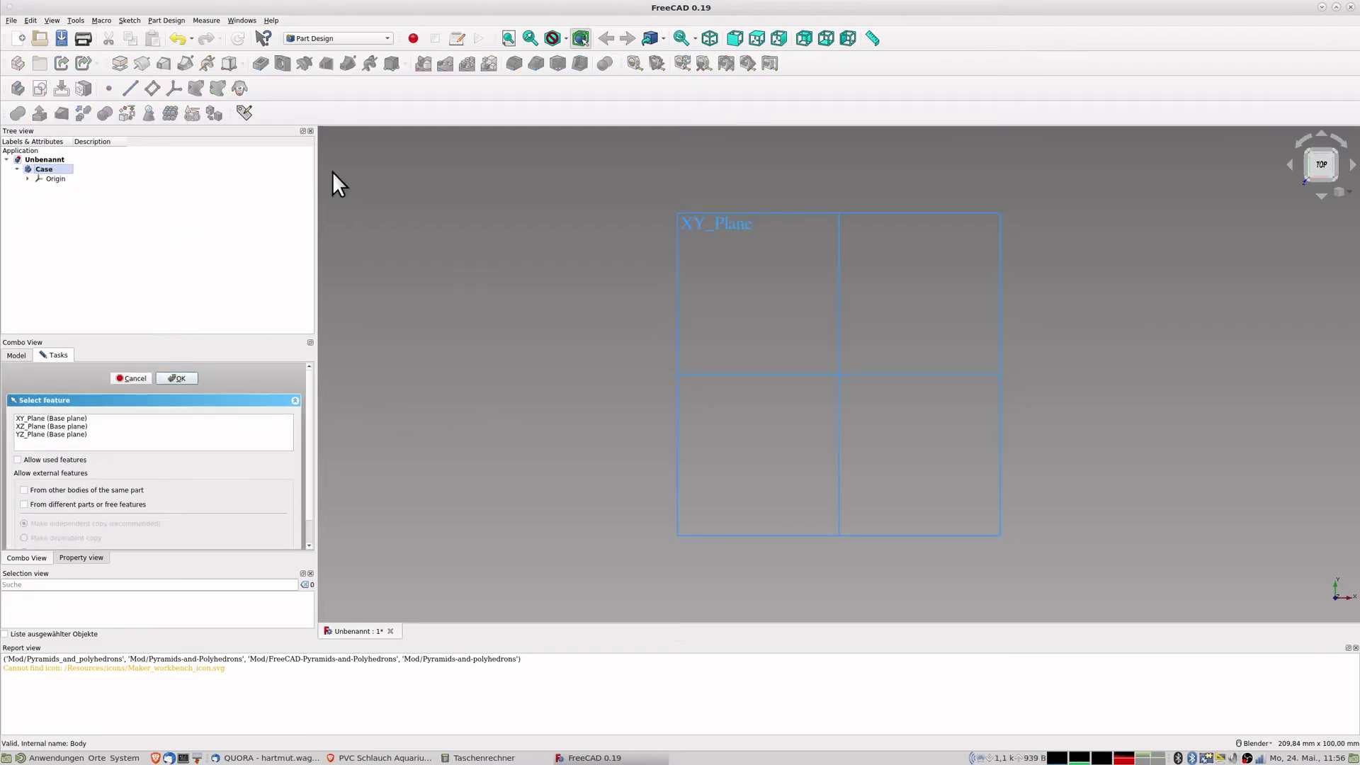
{"action": "left_click", "coordinate": [44, 418]}
{"action": "left_click", "coordinate": [177, 377]}
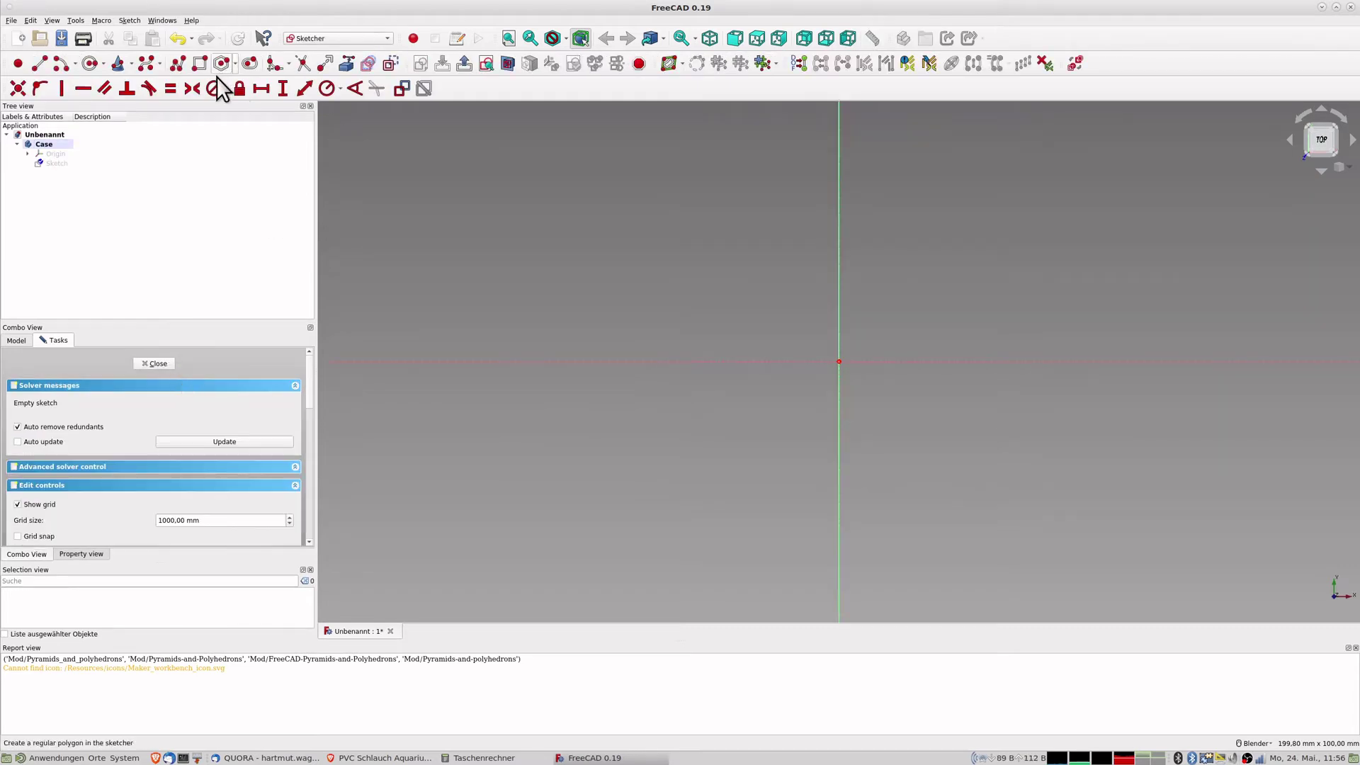
Draw a rectangle around the origin and constrain two opposite corners symmetric about the origin.
{"action": "left_click", "coordinate": [200, 63]}
{"action": "left_click", "coordinate": [693, 265]}
{"action": "left_click", "coordinate": [987, 478]}
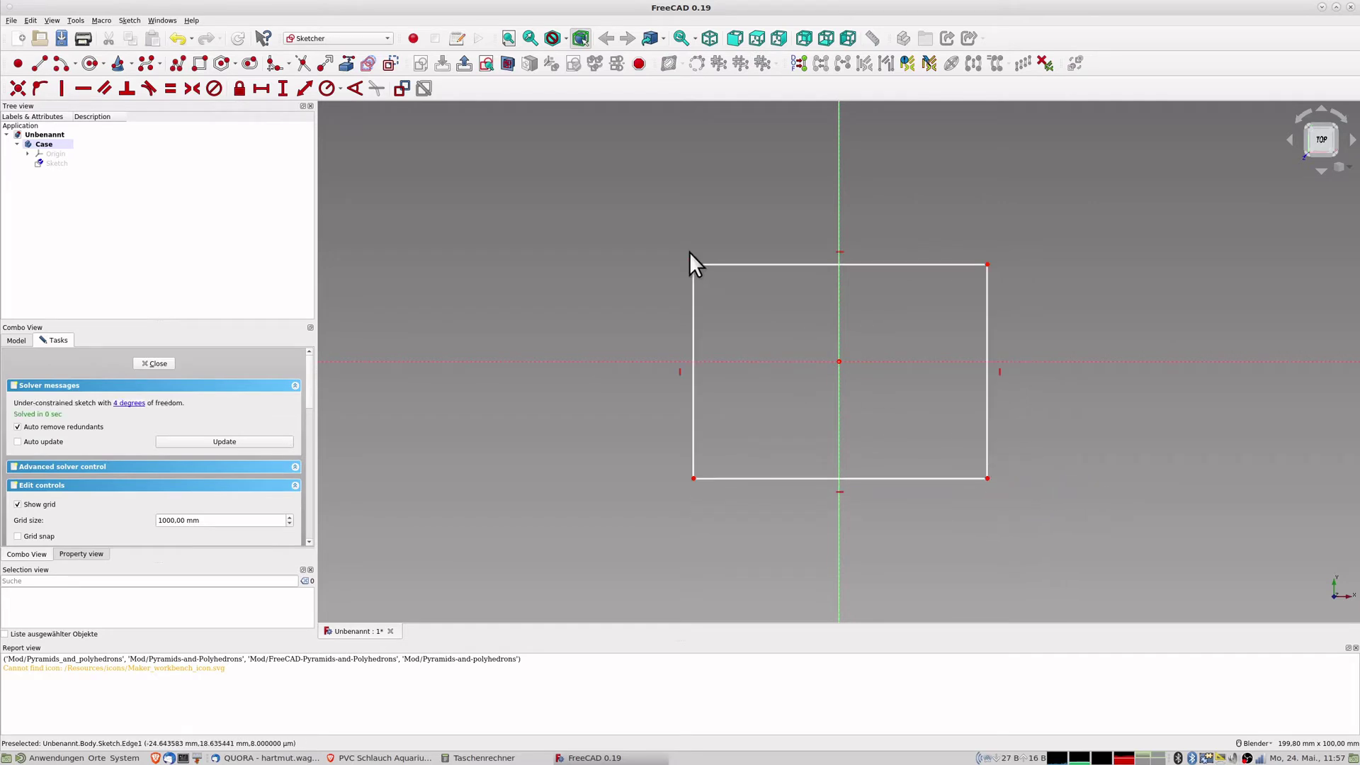
{"action": "left_click", "coordinate": [693, 264]}
{"action": "left_click", "coordinate": [988, 478]}
{"action": "left_click", "coordinate": [839, 361]}
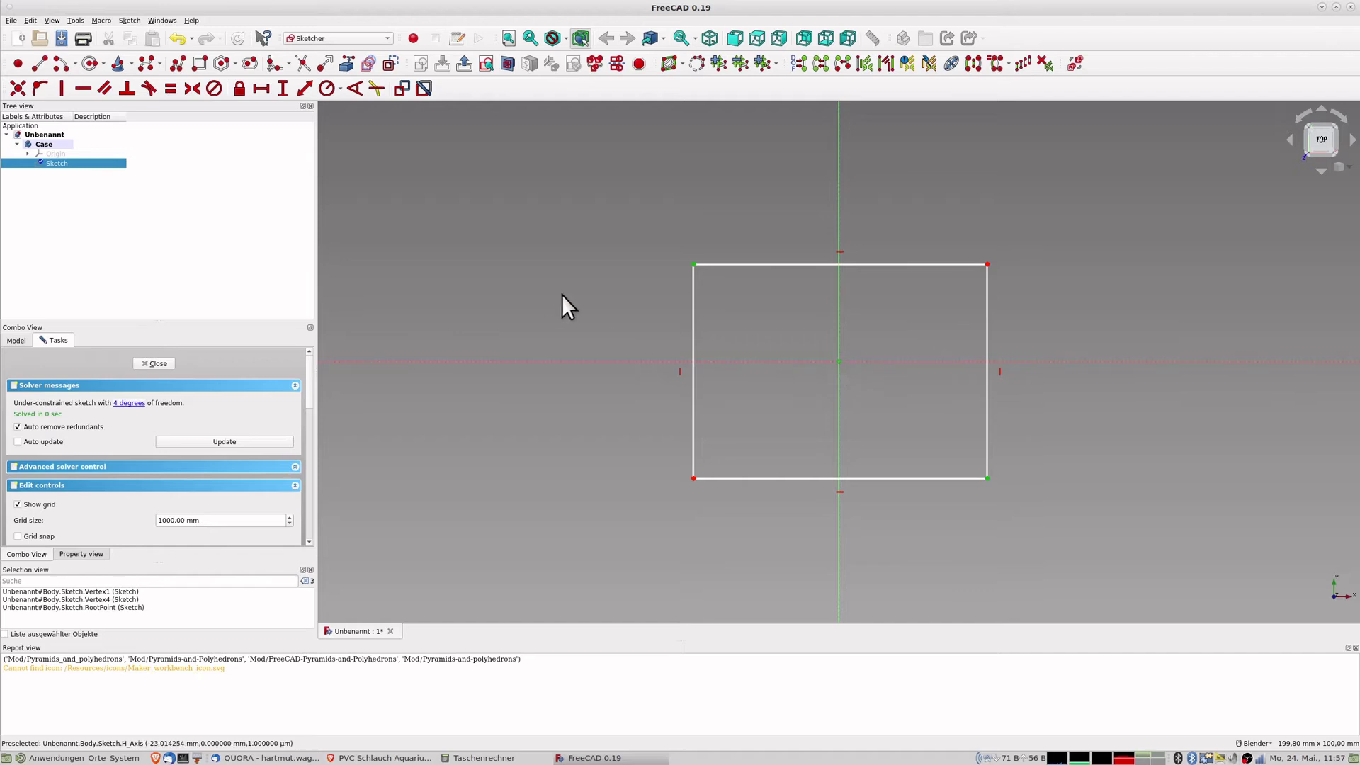
{"action": "left_click", "coordinate": [194, 91]}
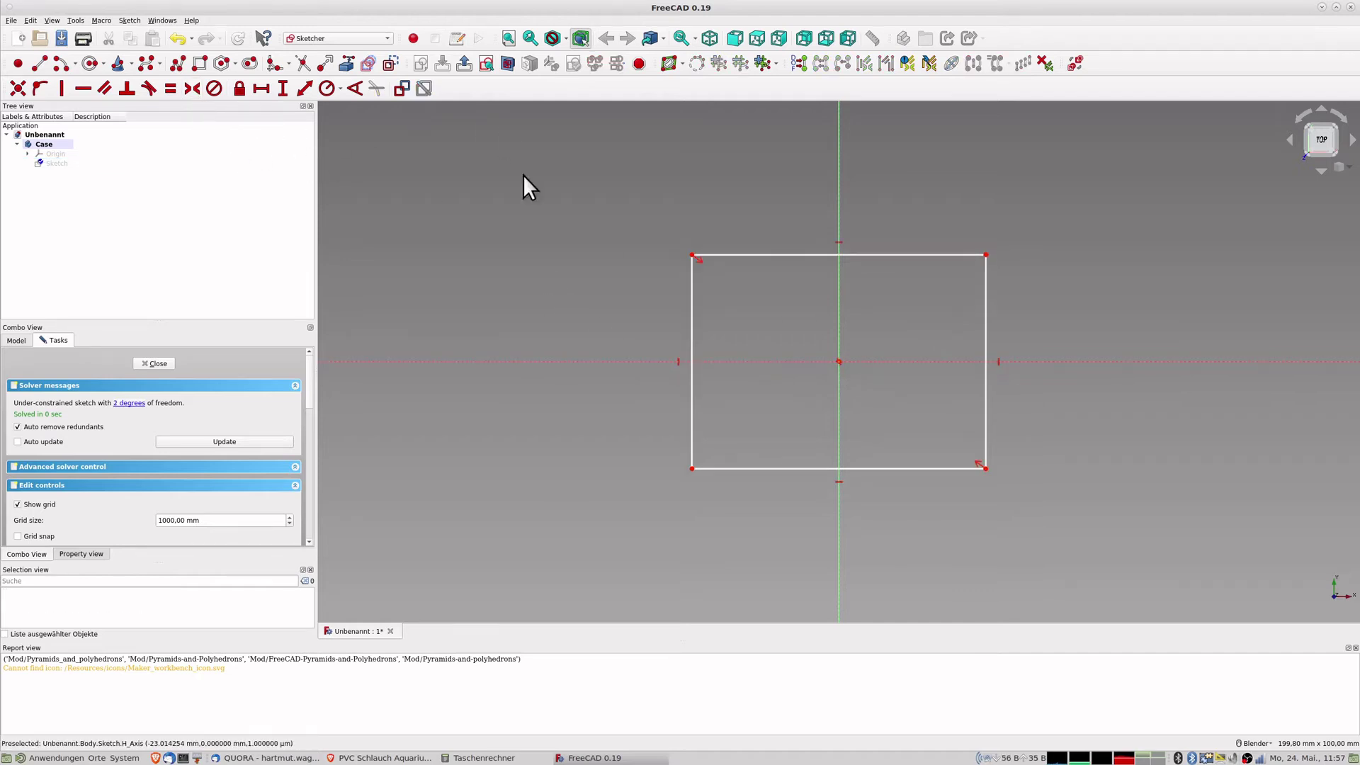
Draw a larger rectangle about 61 mm long around the first and constrain its opposite corners symmetric about the origin.
{"action": "left_click", "coordinate": [200, 64]}
{"action": "left_click", "coordinate": [678, 241]}
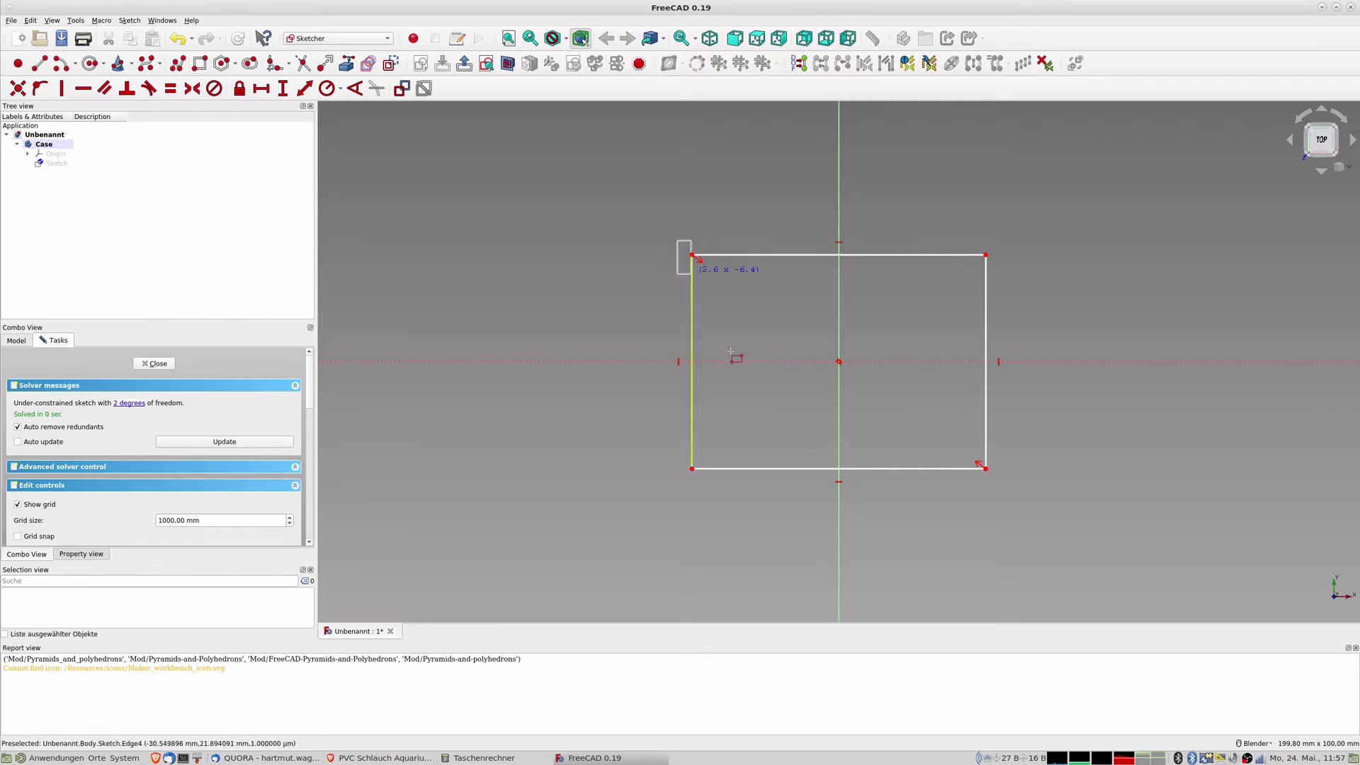
{"action": "left_click", "coordinate": [998, 480]}
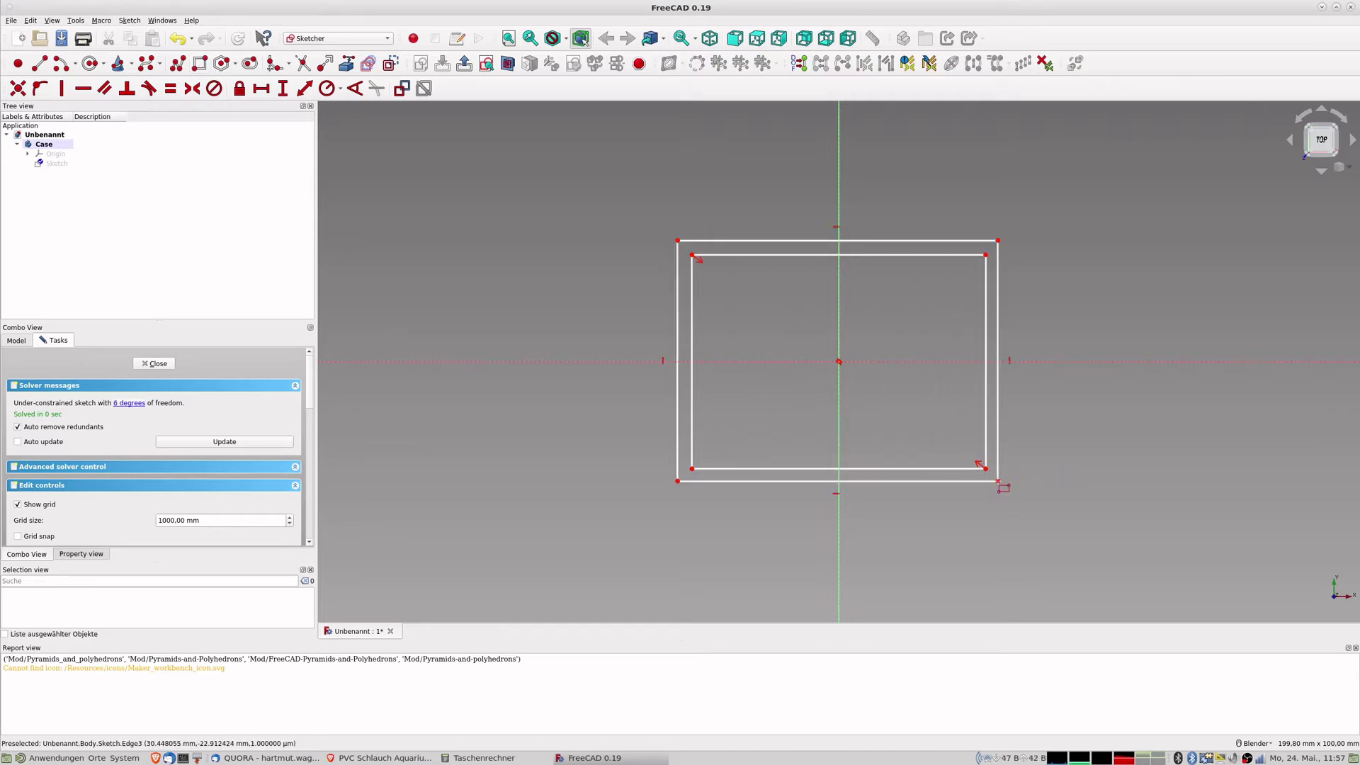
{"action": "left_click", "coordinate": [678, 240]}
{"action": "left_click", "coordinate": [998, 481]}
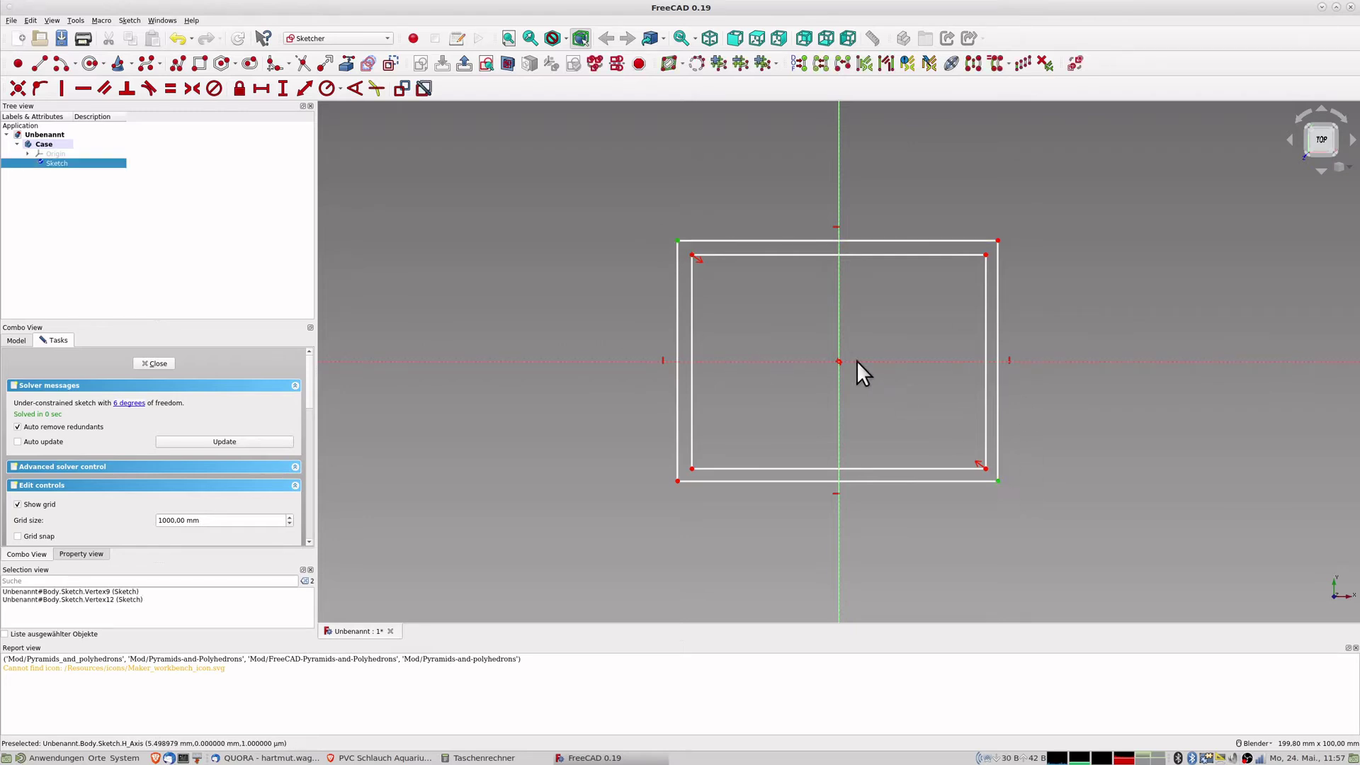
{"action": "left_click", "coordinate": [838, 361]}
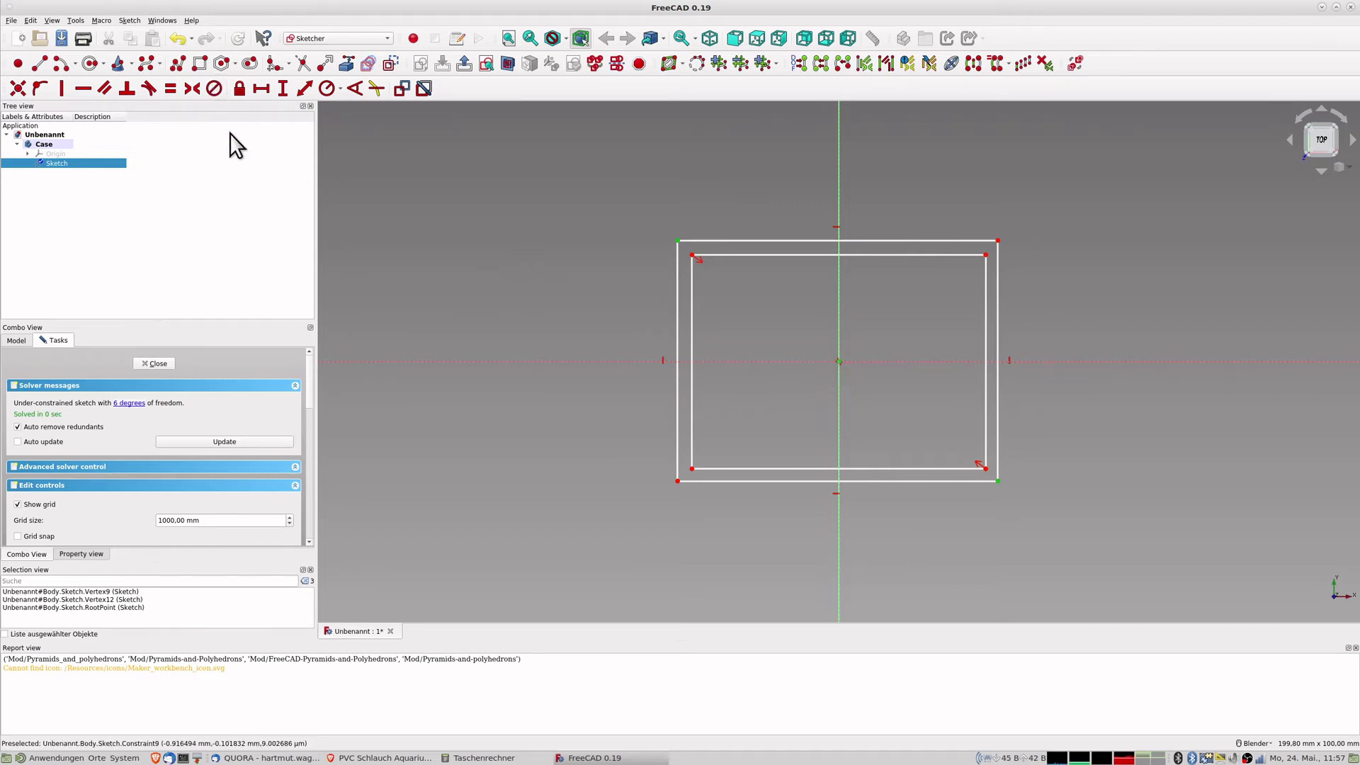
{"action": "left_click", "coordinate": [194, 90]}
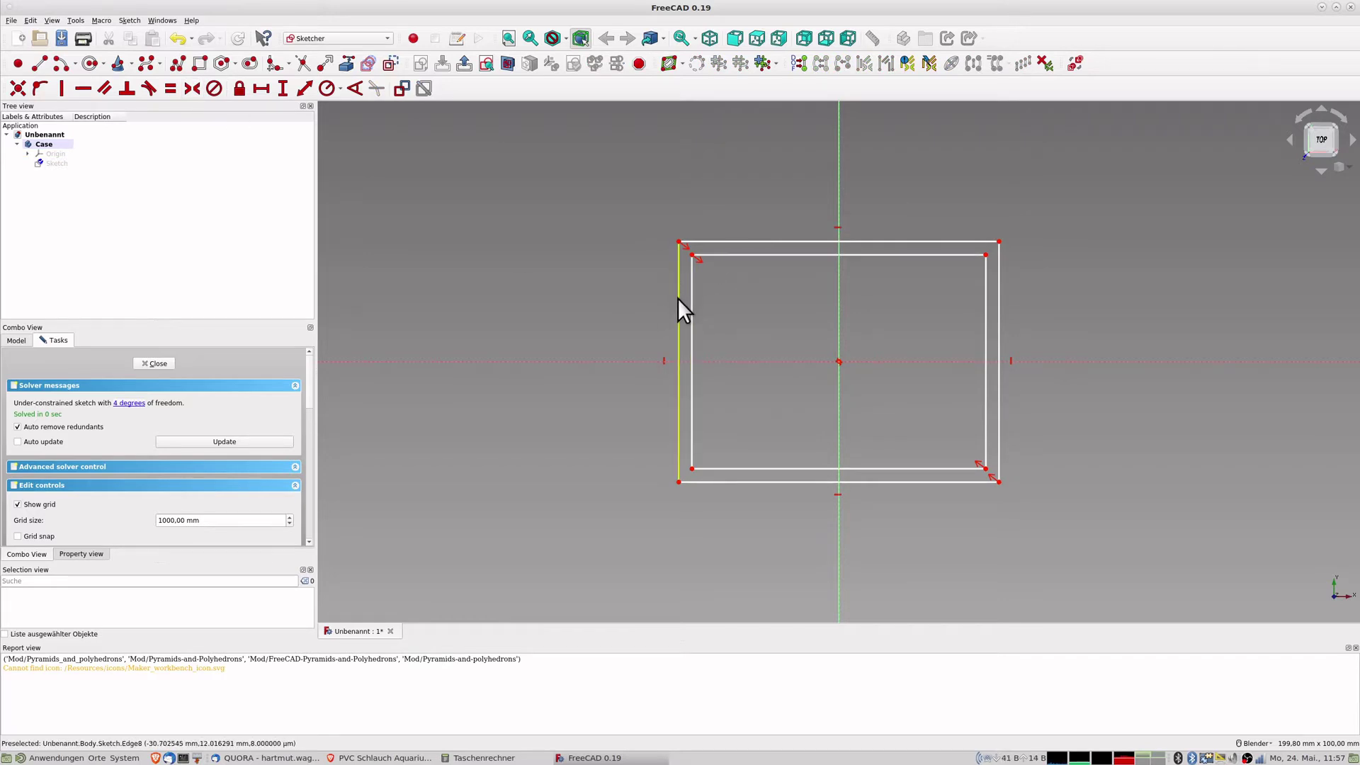
Constrain the length of the outer rectangle's upper edge to 180 mm.
{"action": "left_click", "coordinate": [723, 240]}
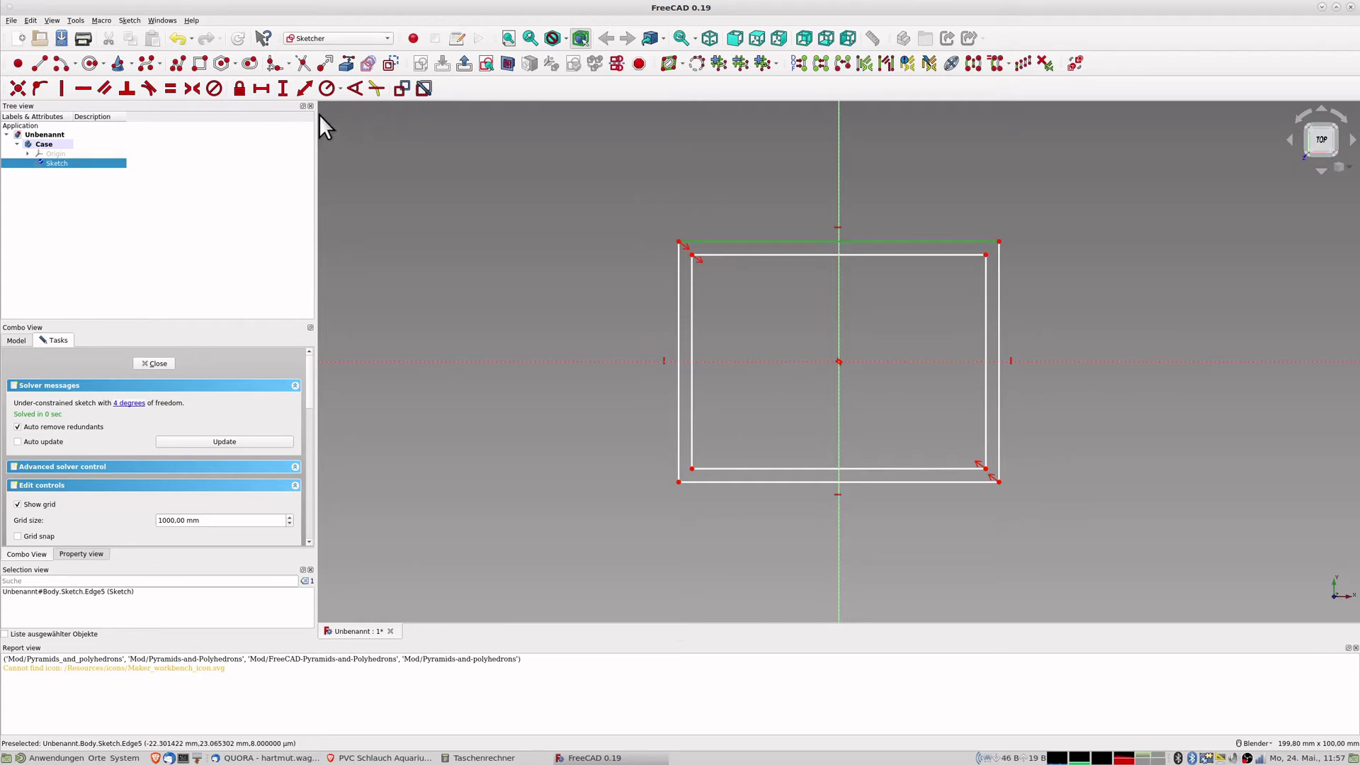
{"action": "left_click", "coordinate": [304, 88]}
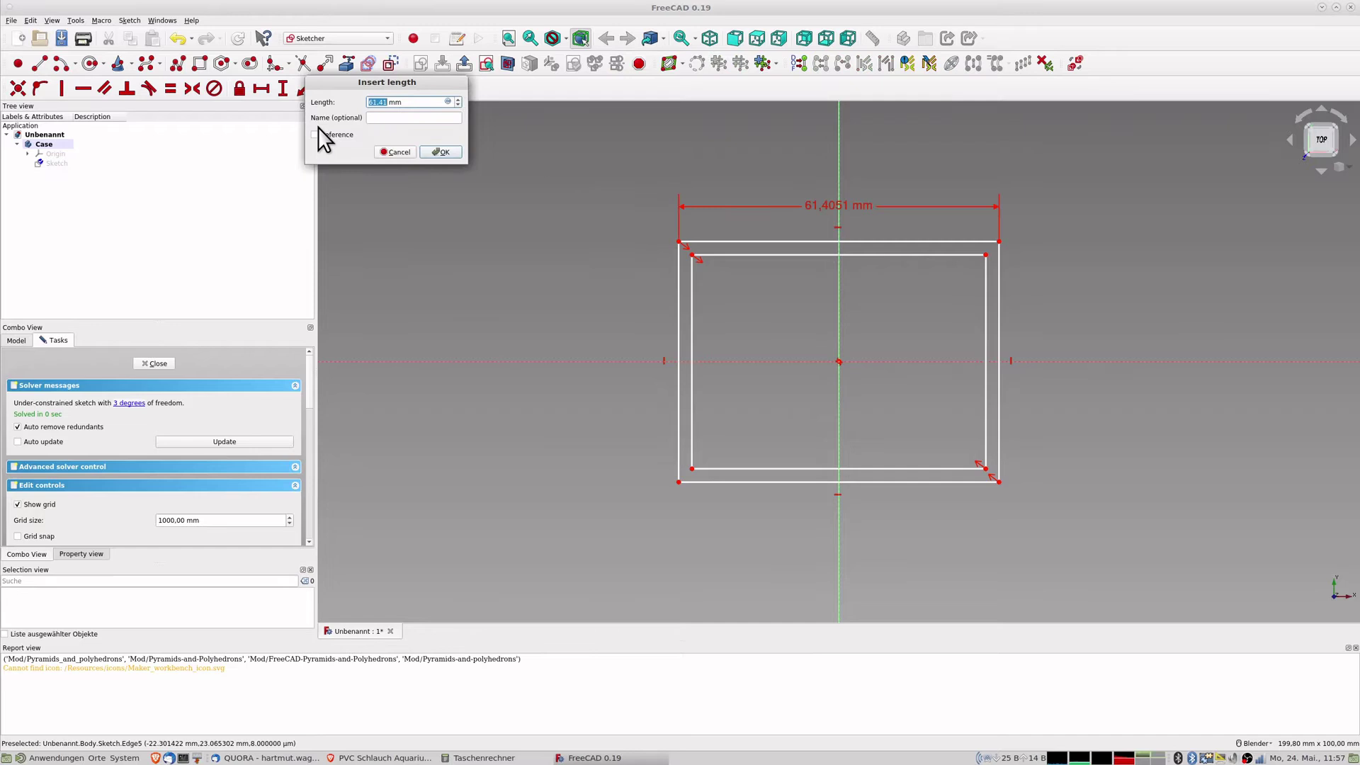
{"action": "type", "text": "180"}
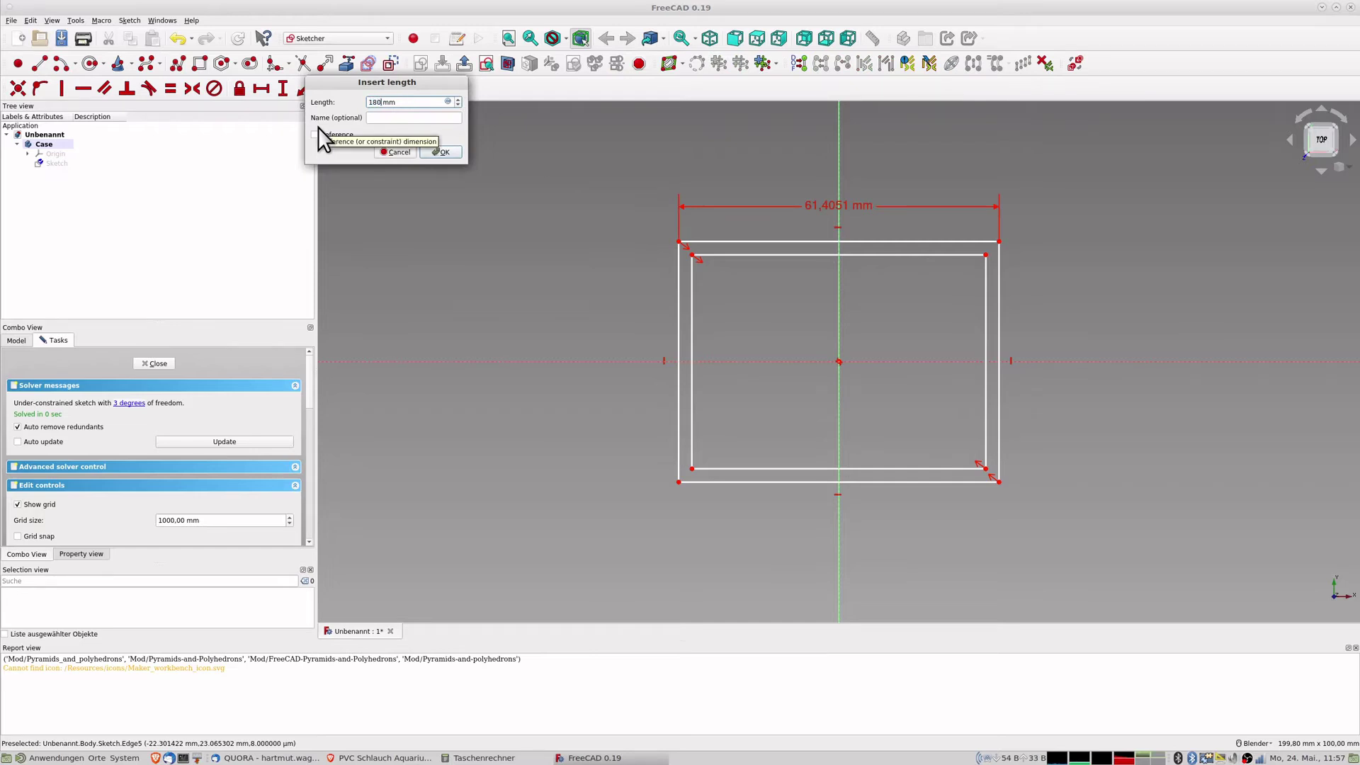
{"action": "key", "text": "Return"}
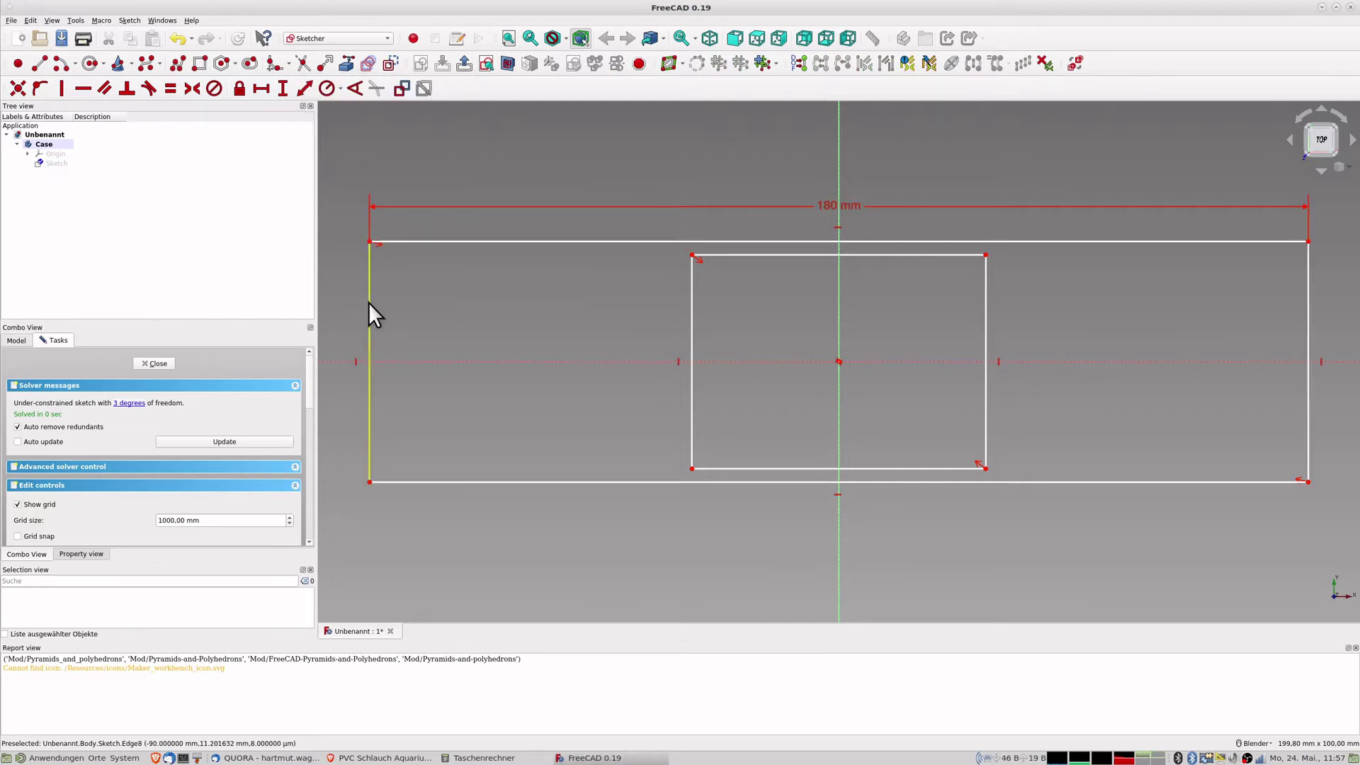
Try to add a second length constraint to the outer rectangle's upper edge.
{"action": "left_click", "coordinate": [553, 241]}
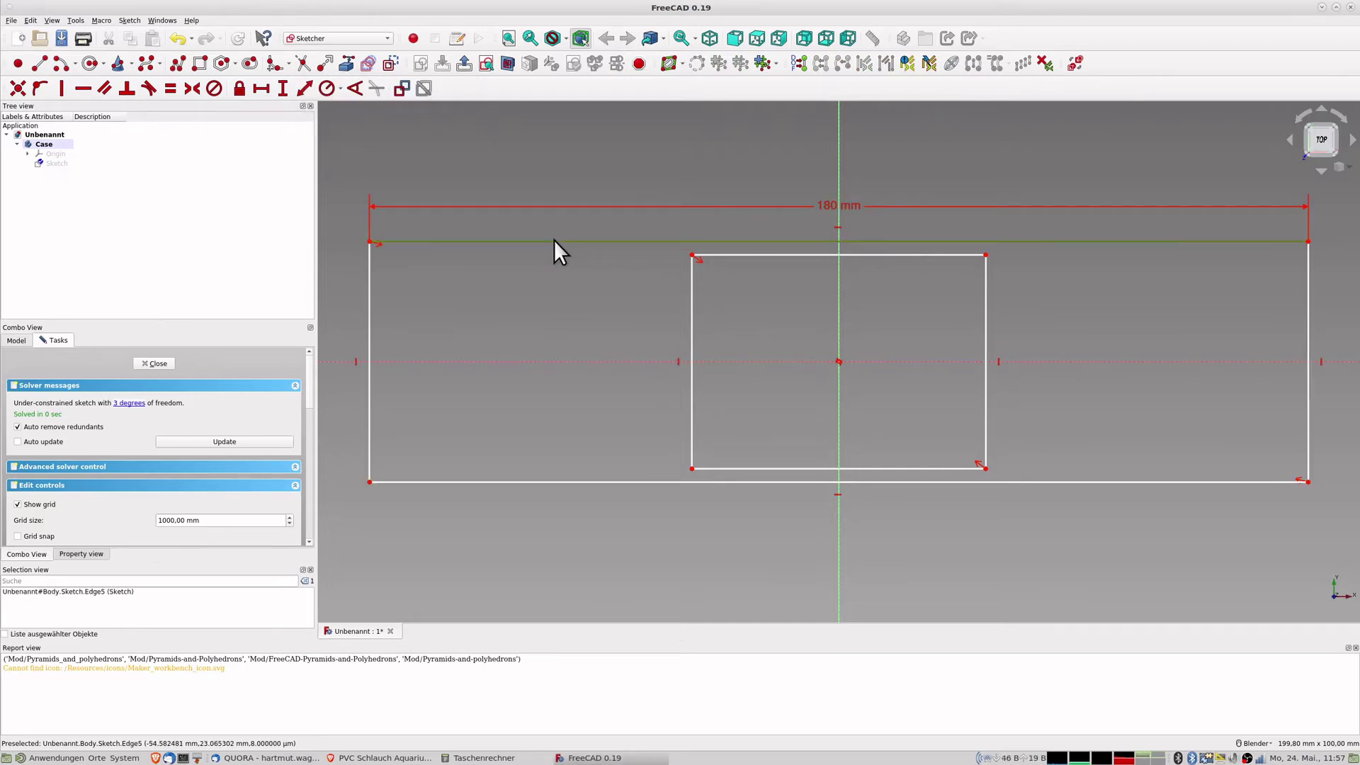
{"action": "left_click", "coordinate": [306, 89]}
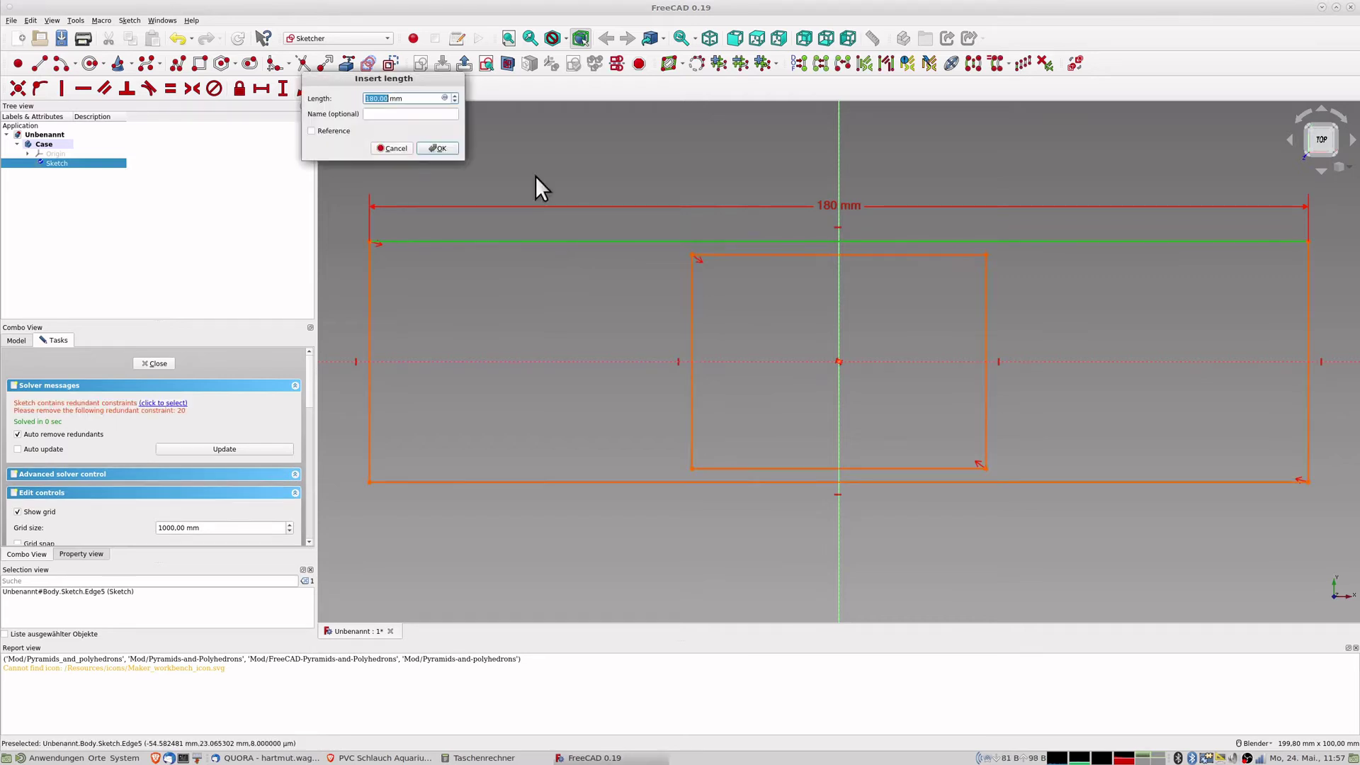
{"action": "left_click", "coordinate": [434, 146]}
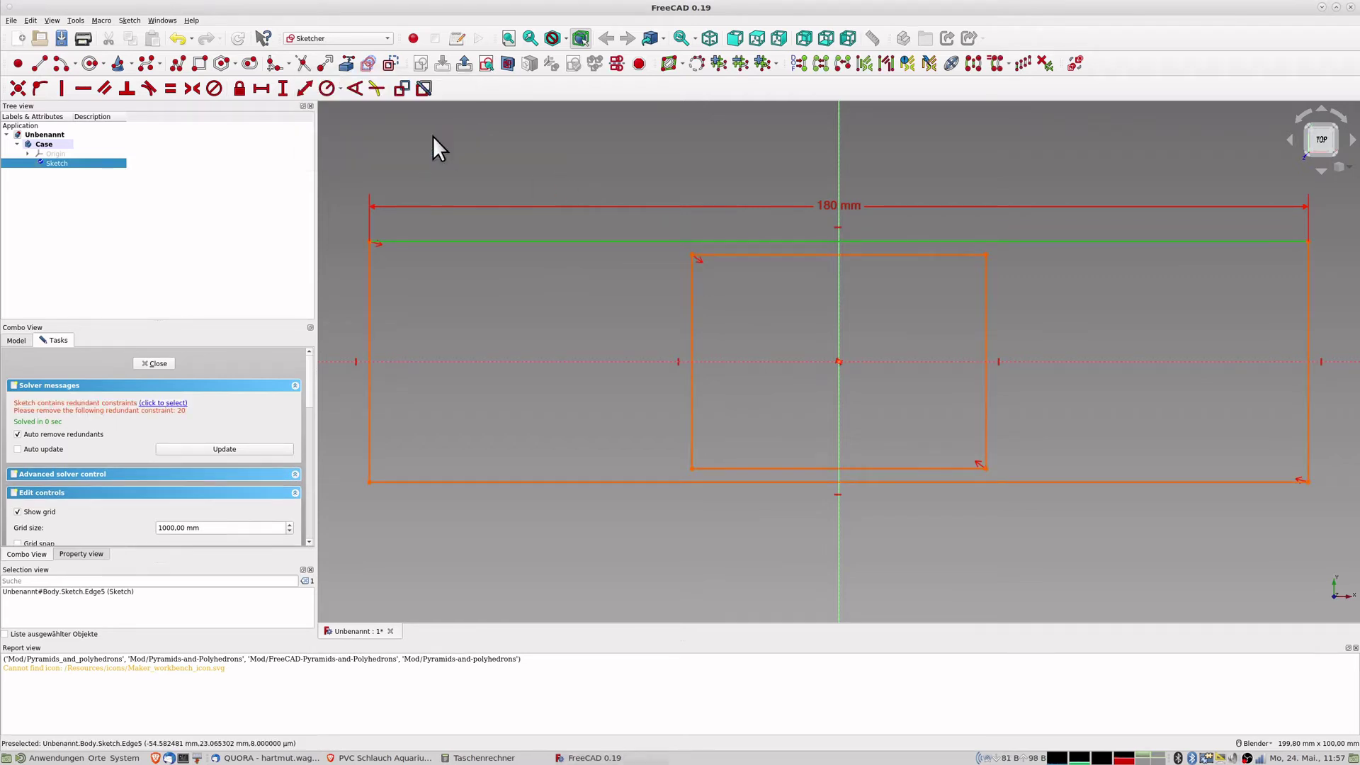
Set the length of the outer rectangle's upper edge with the formula 180+8.
{"action": "double_click", "coordinate": [828, 203]}
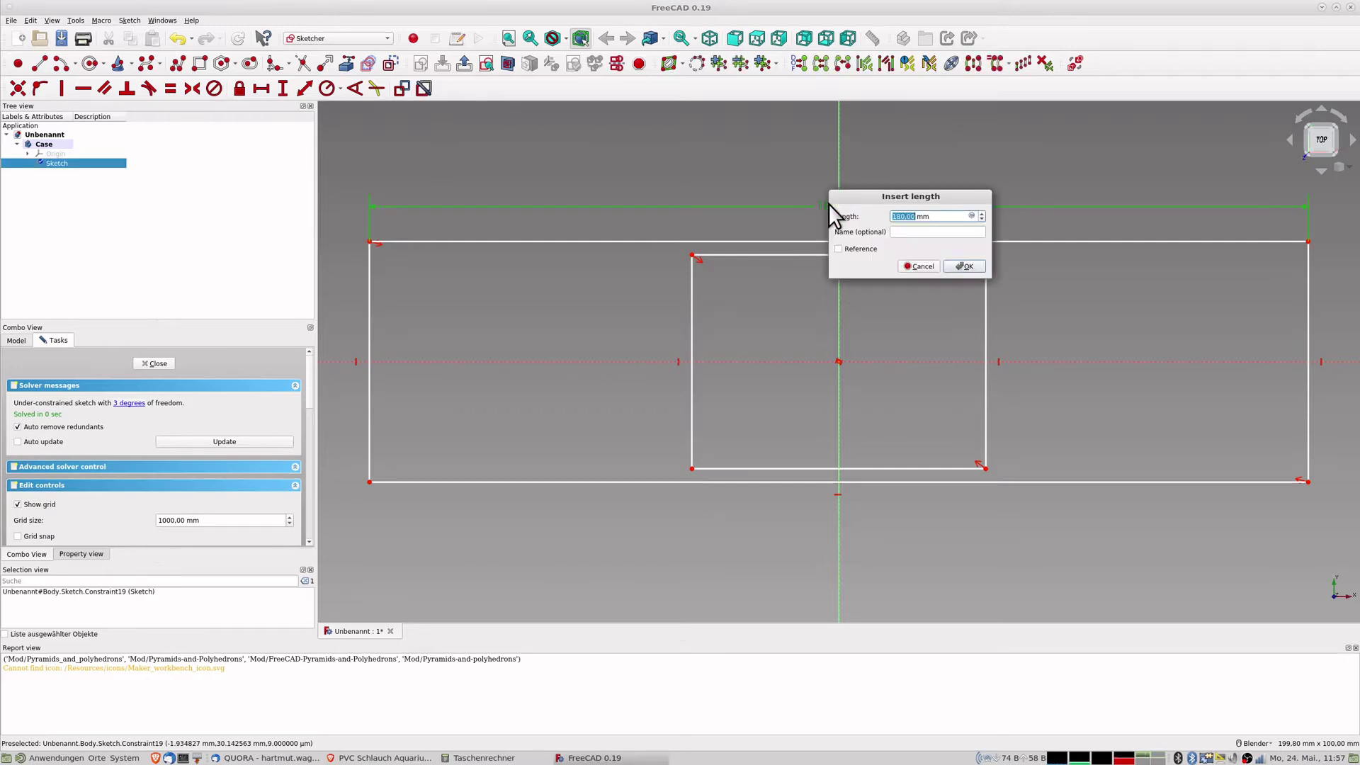
{"action": "left_click", "coordinate": [971, 215]}
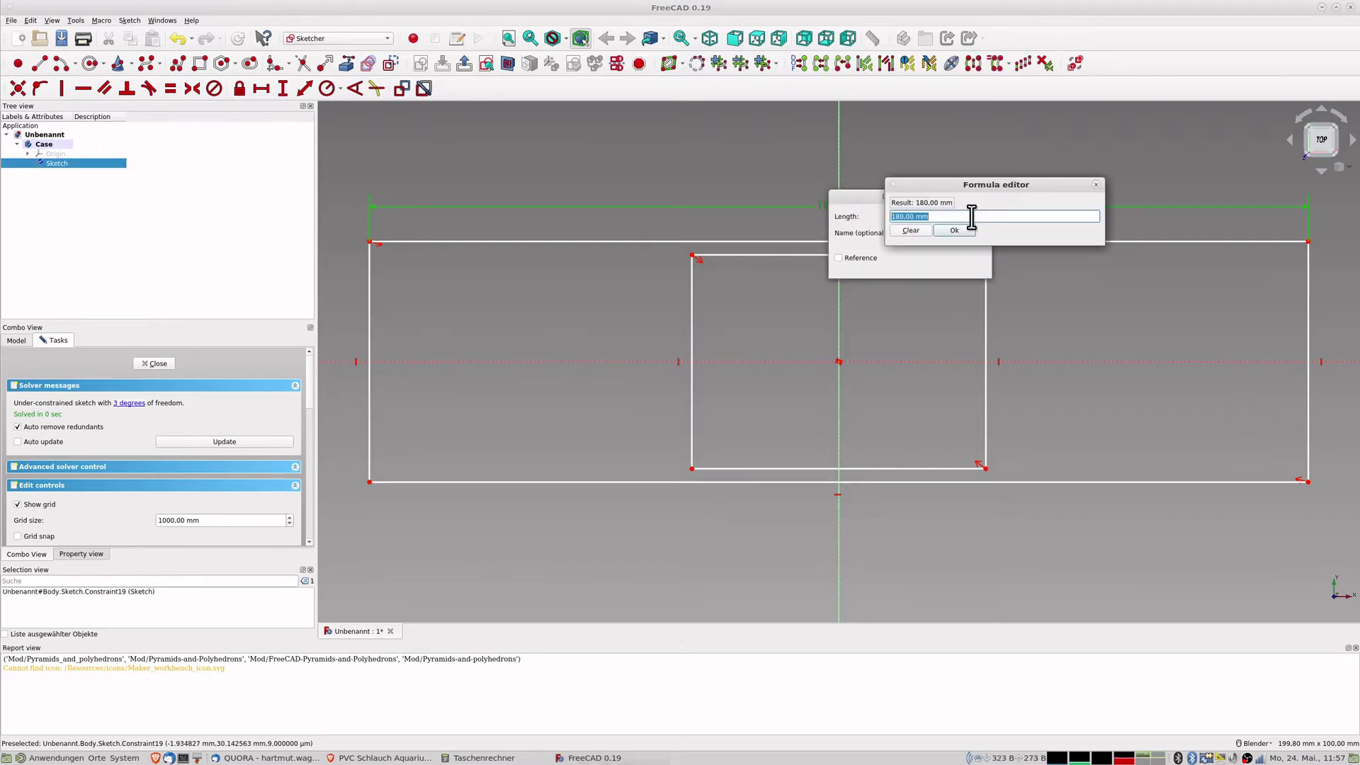
{"action": "type", "text": "18"}
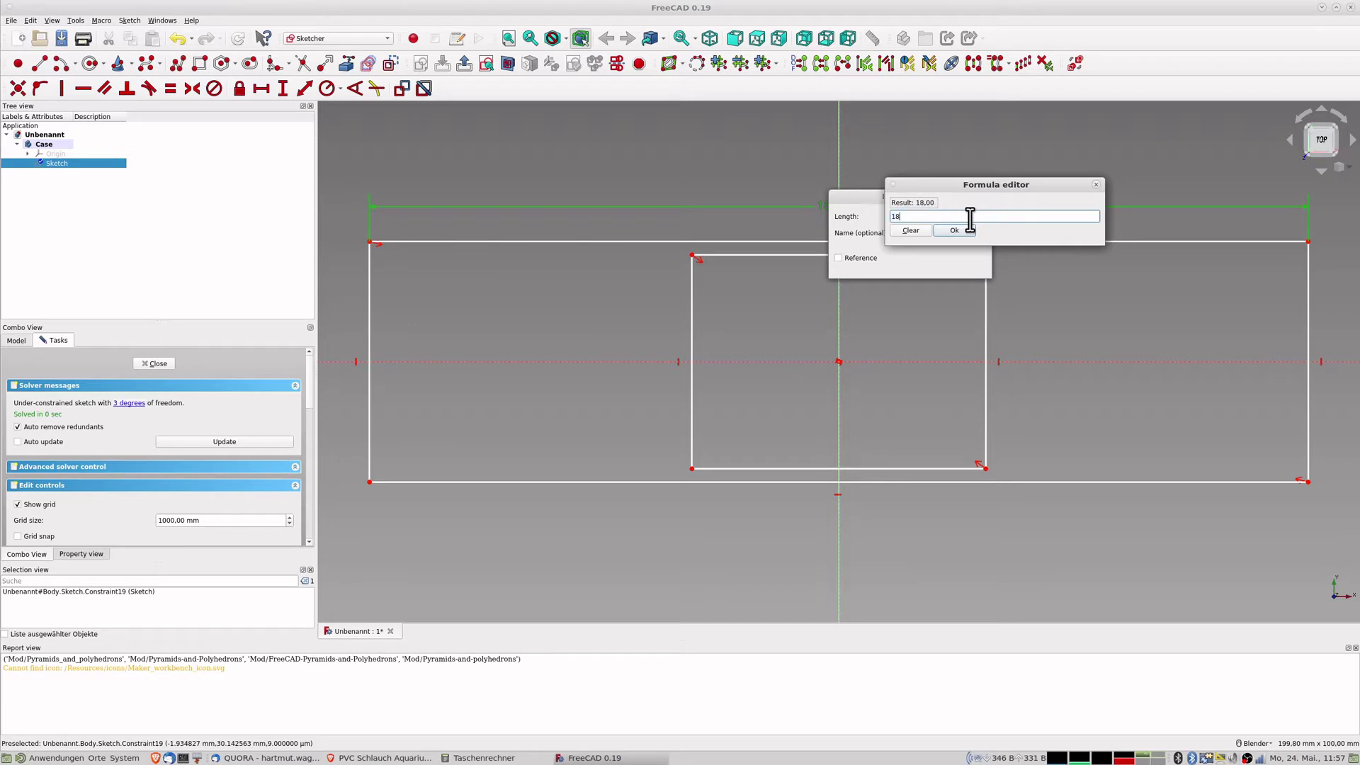
{"action": "type", "text": "0mm"}
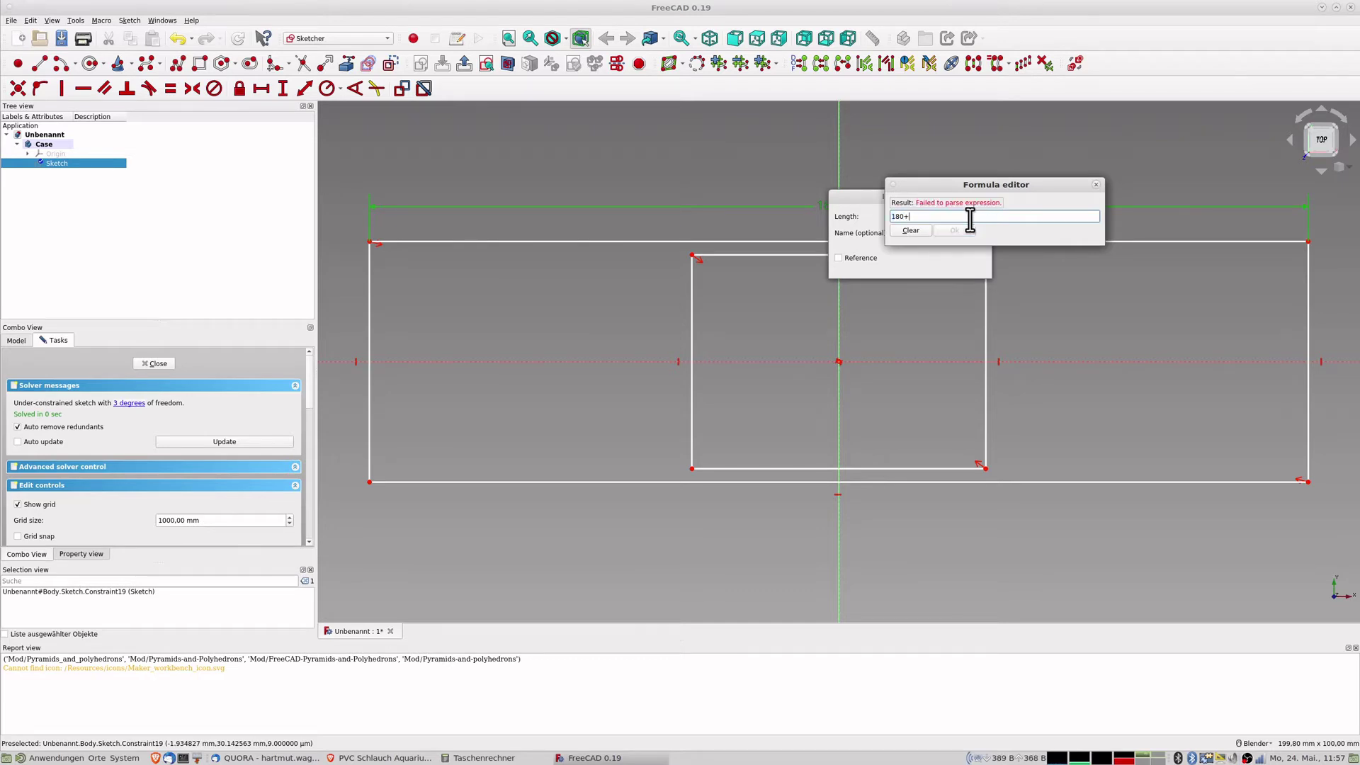
{"action": "key", "text": "Return"}
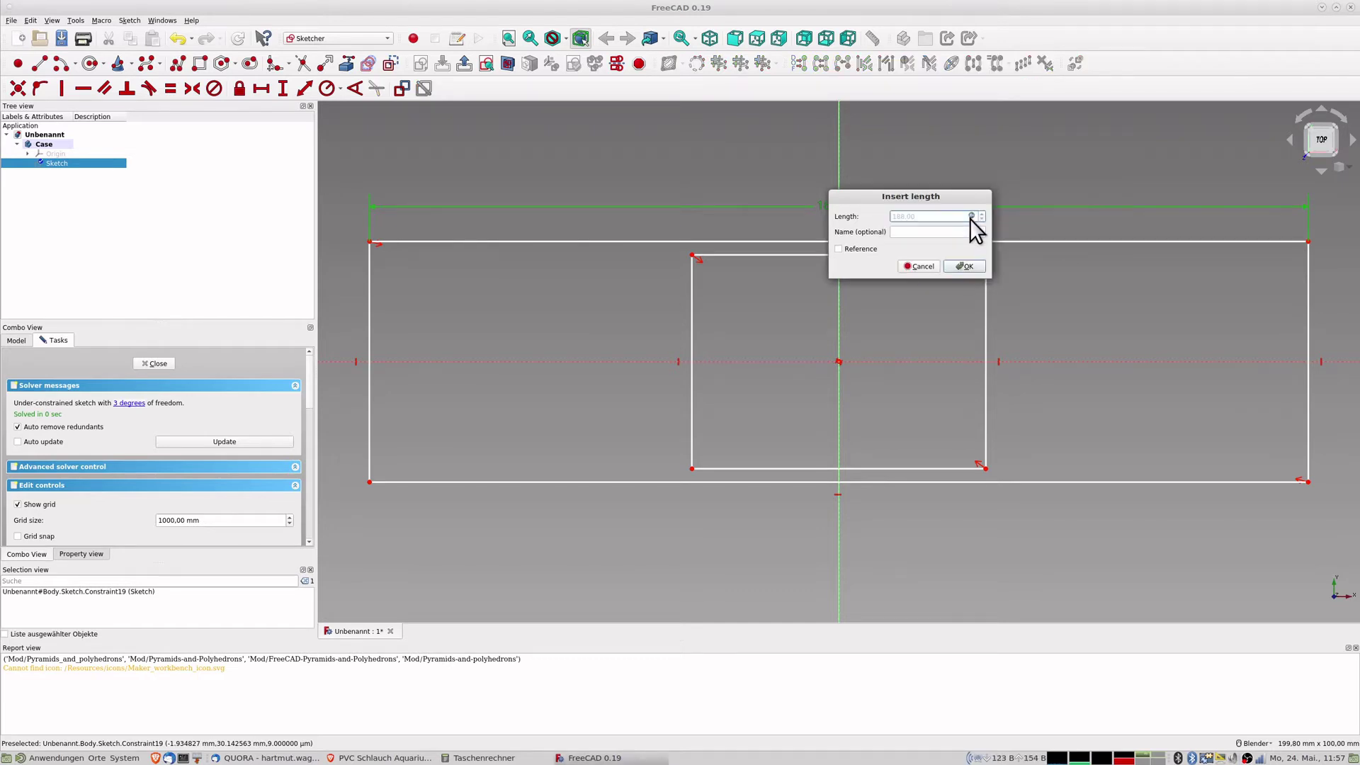
{"action": "left_click", "coordinate": [964, 266]}
Constrain the length of the outer rectangle's left edge with the formula 150+8.
{"action": "left_click", "coordinate": [348, 282]}
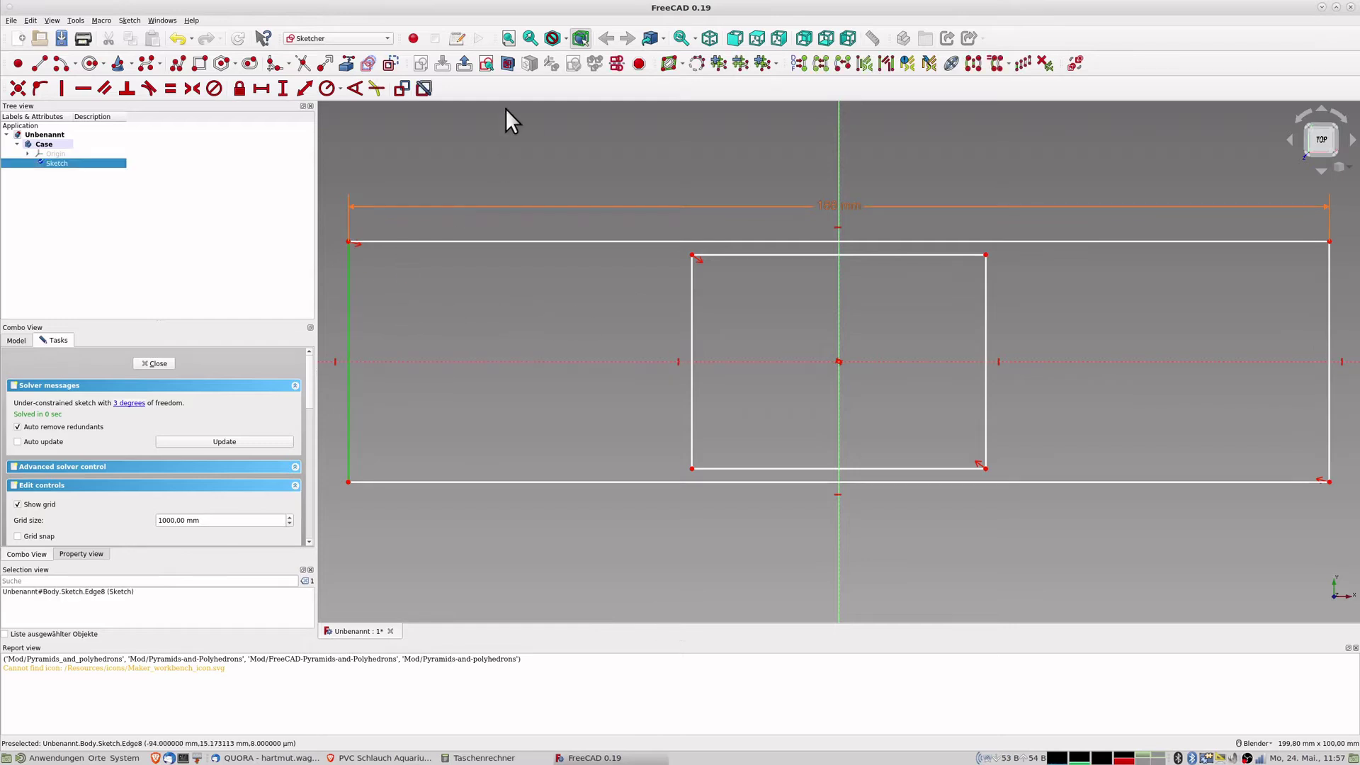
{"action": "left_click", "coordinate": [306, 91]}
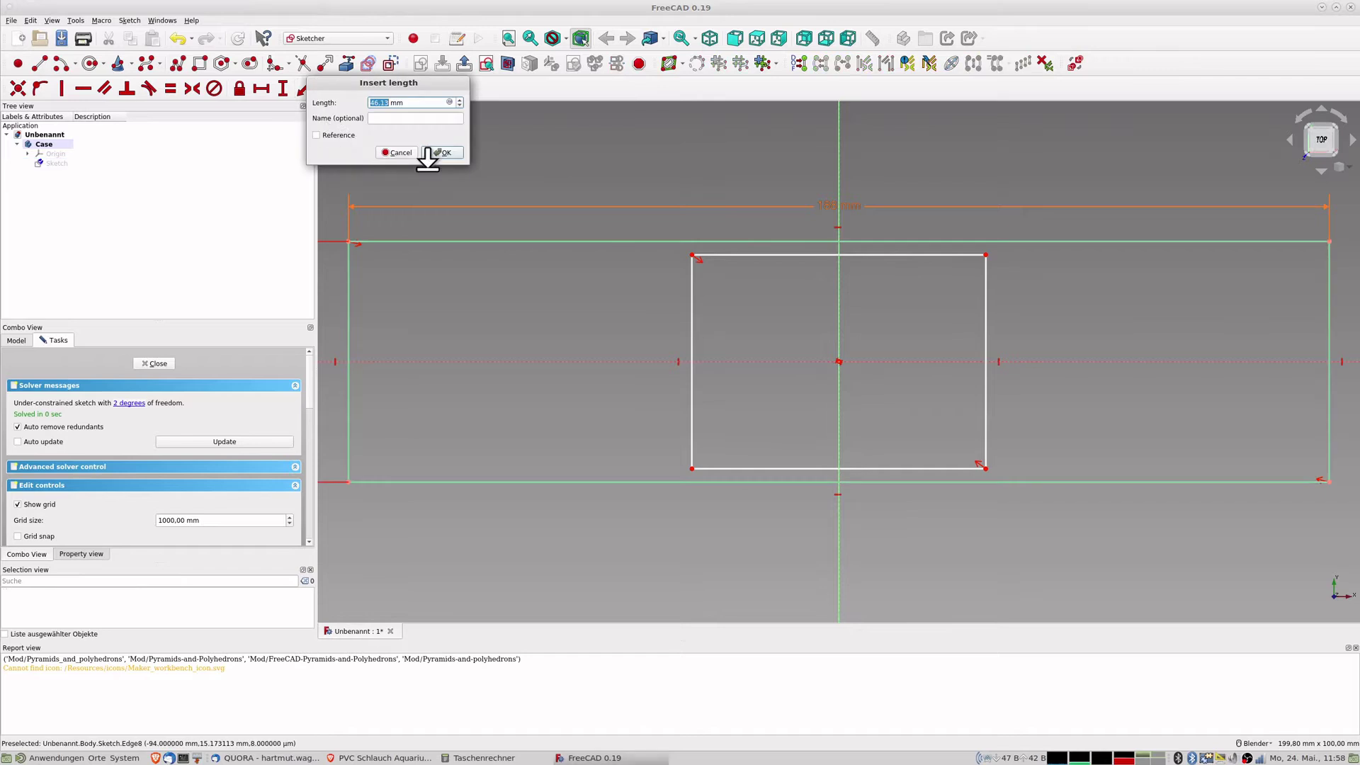
{"action": "left_click", "coordinate": [449, 103]}
{"action": "type", "text": "15"}
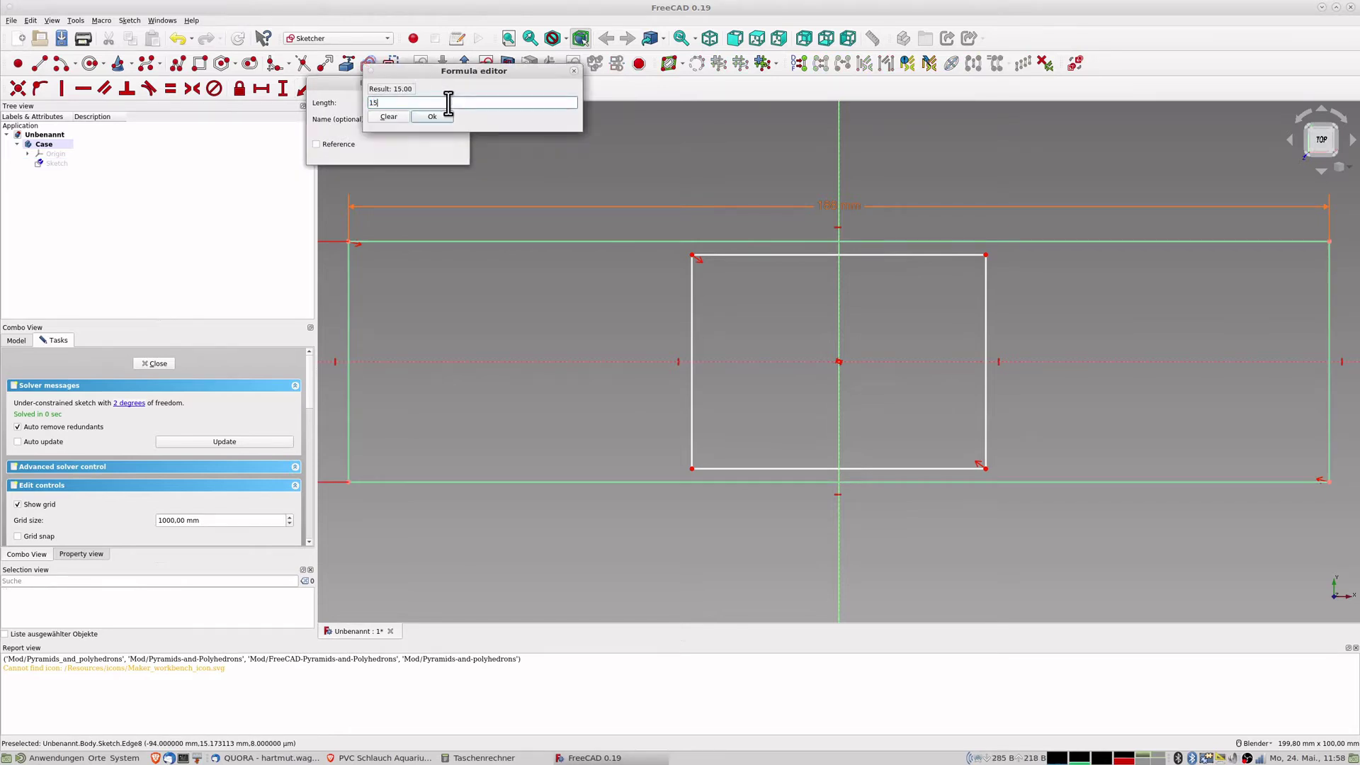
{"action": "type", "text": "0+8"}
{"action": "key", "text": "Return"}
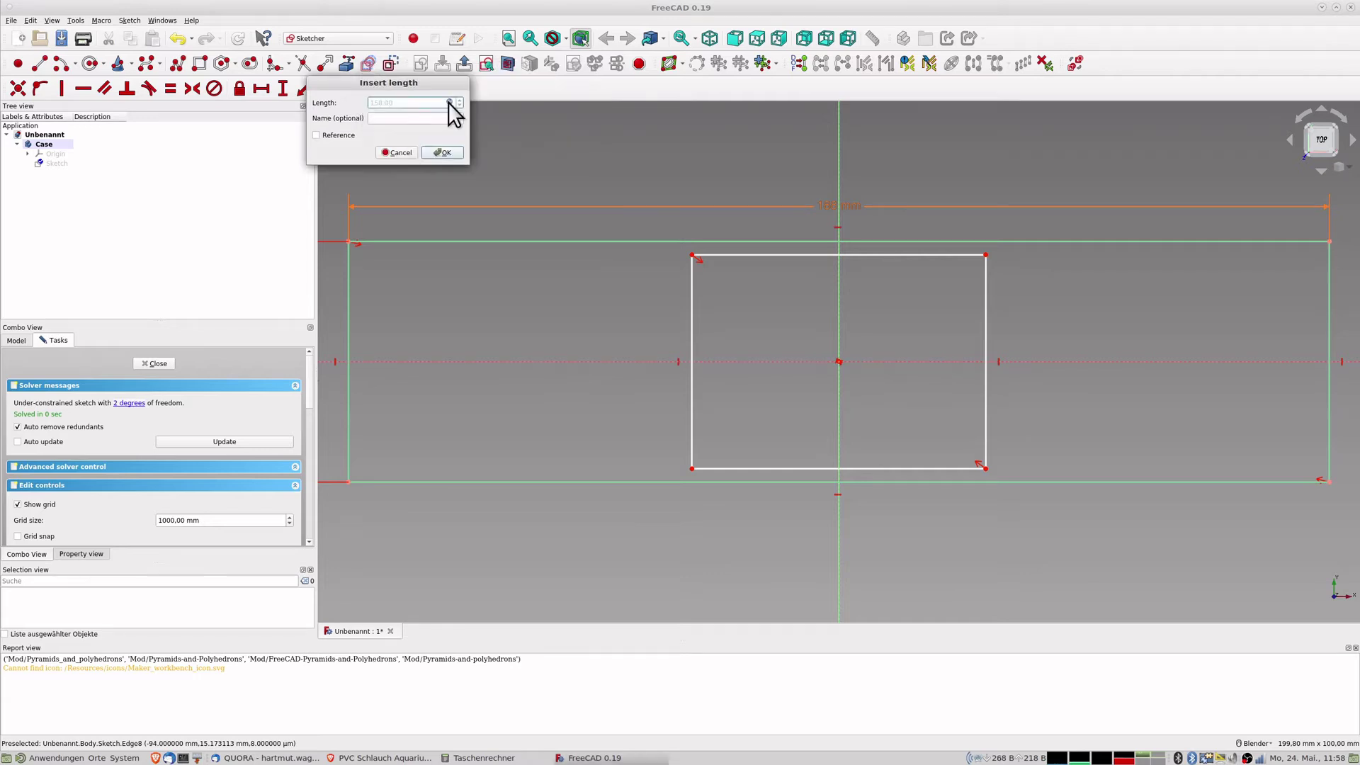
{"action": "left_click", "coordinate": [442, 152]}
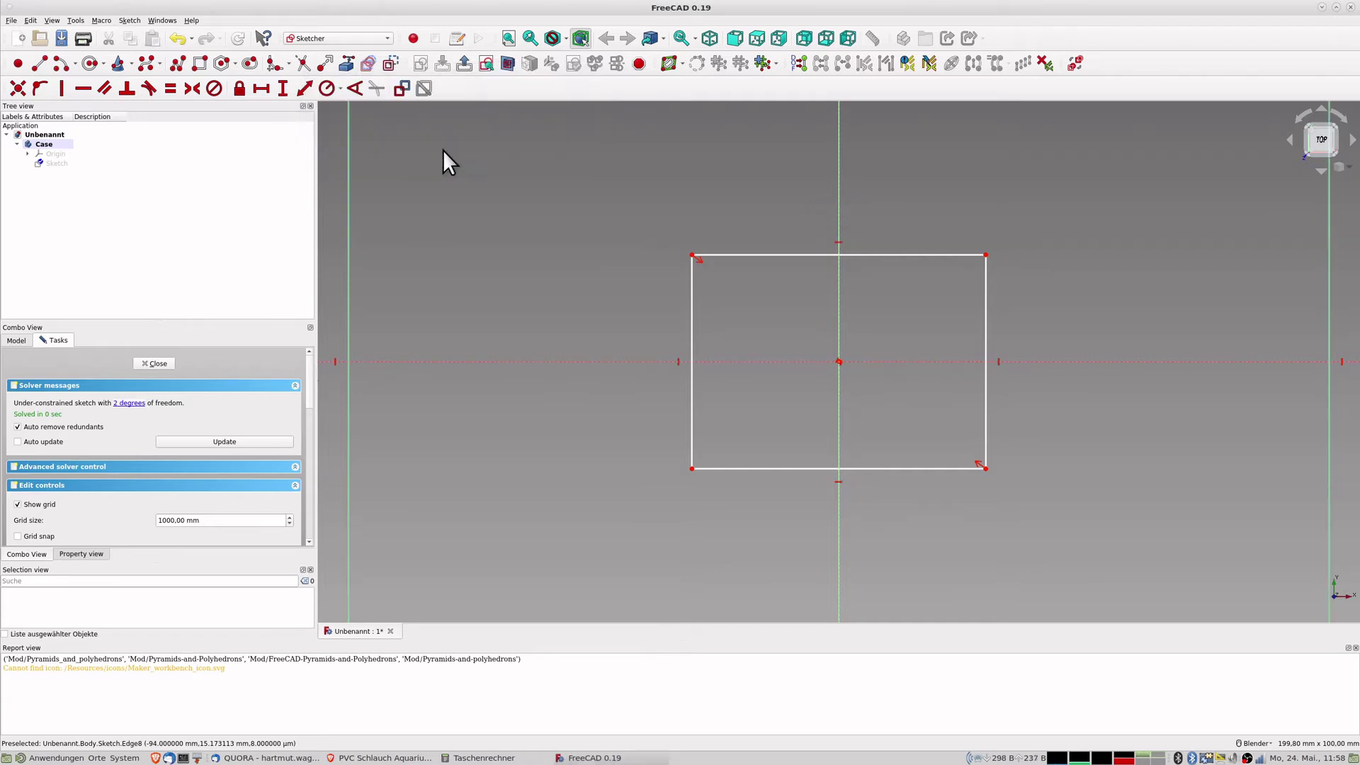
Constrain the length of the inner rectangle's upper edge to 180 mm.
{"action": "left_click", "coordinate": [744, 255]}
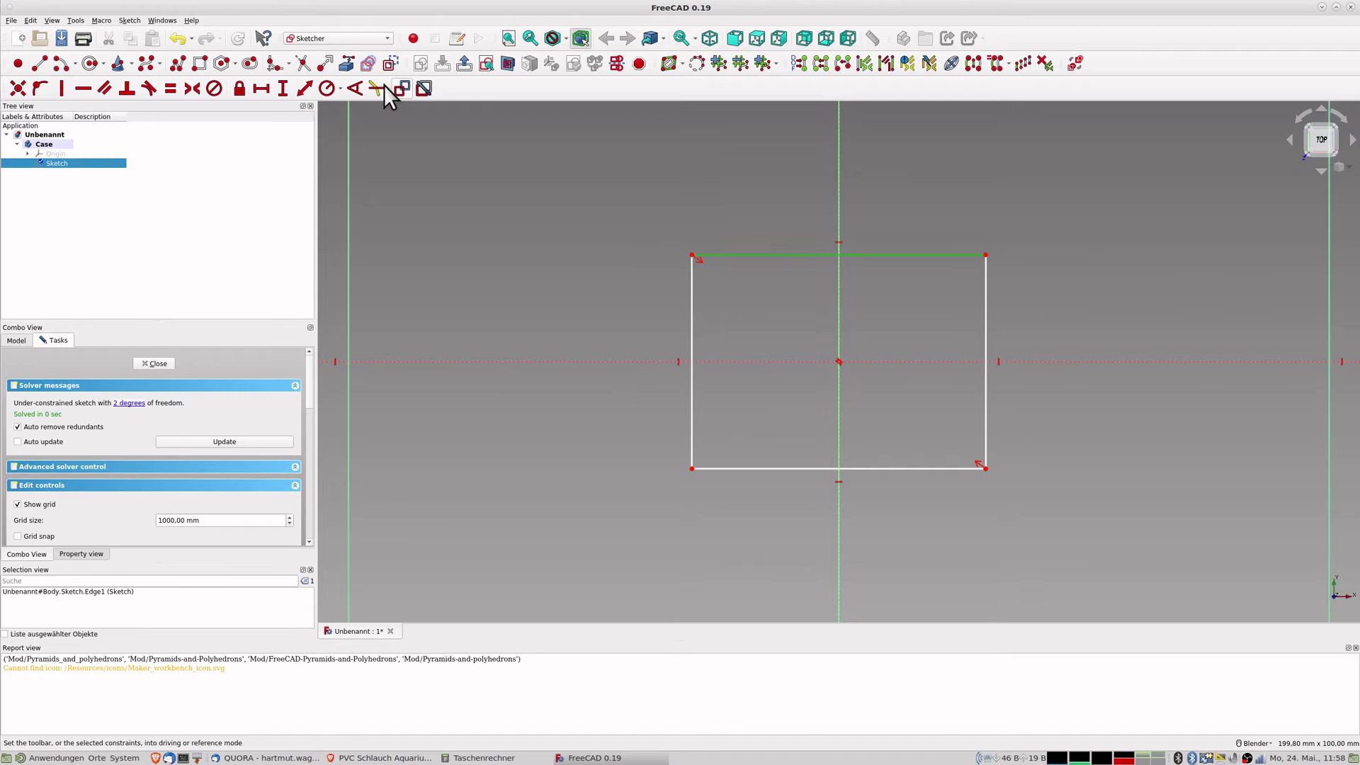
{"action": "left_click", "coordinate": [304, 89]}
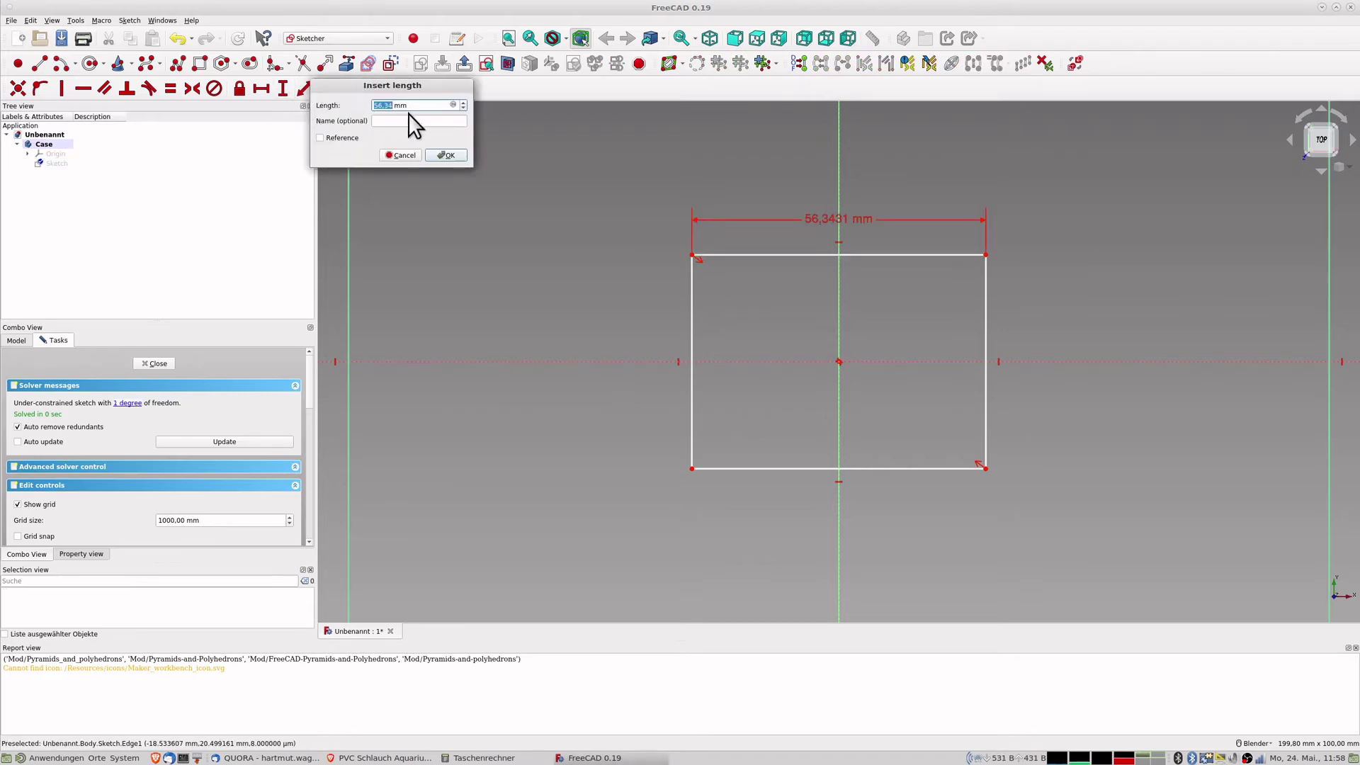
{"action": "type", "text": "180"}
{"action": "key", "text": "Return"}
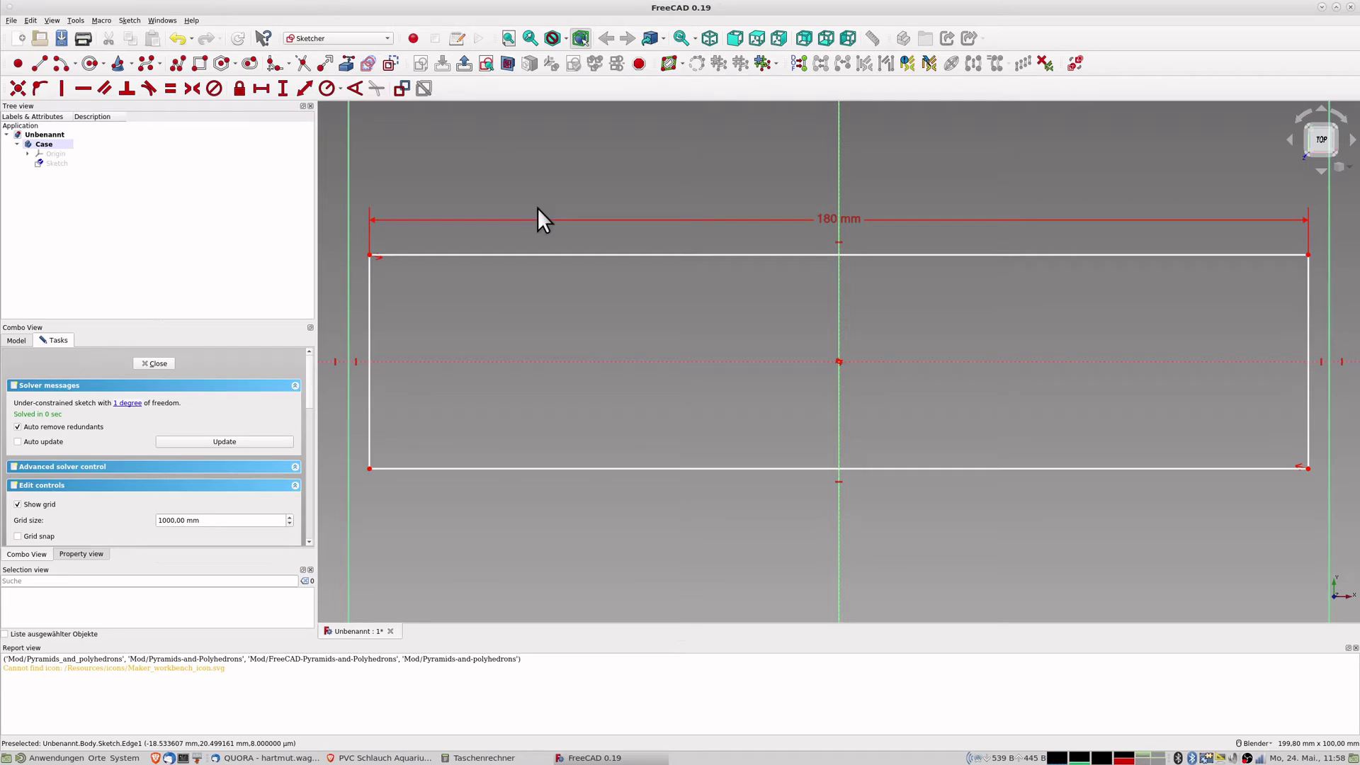
Constrain the length of the inner rectangle's left edge to 150 mm.
{"action": "left_click", "coordinate": [370, 282]}
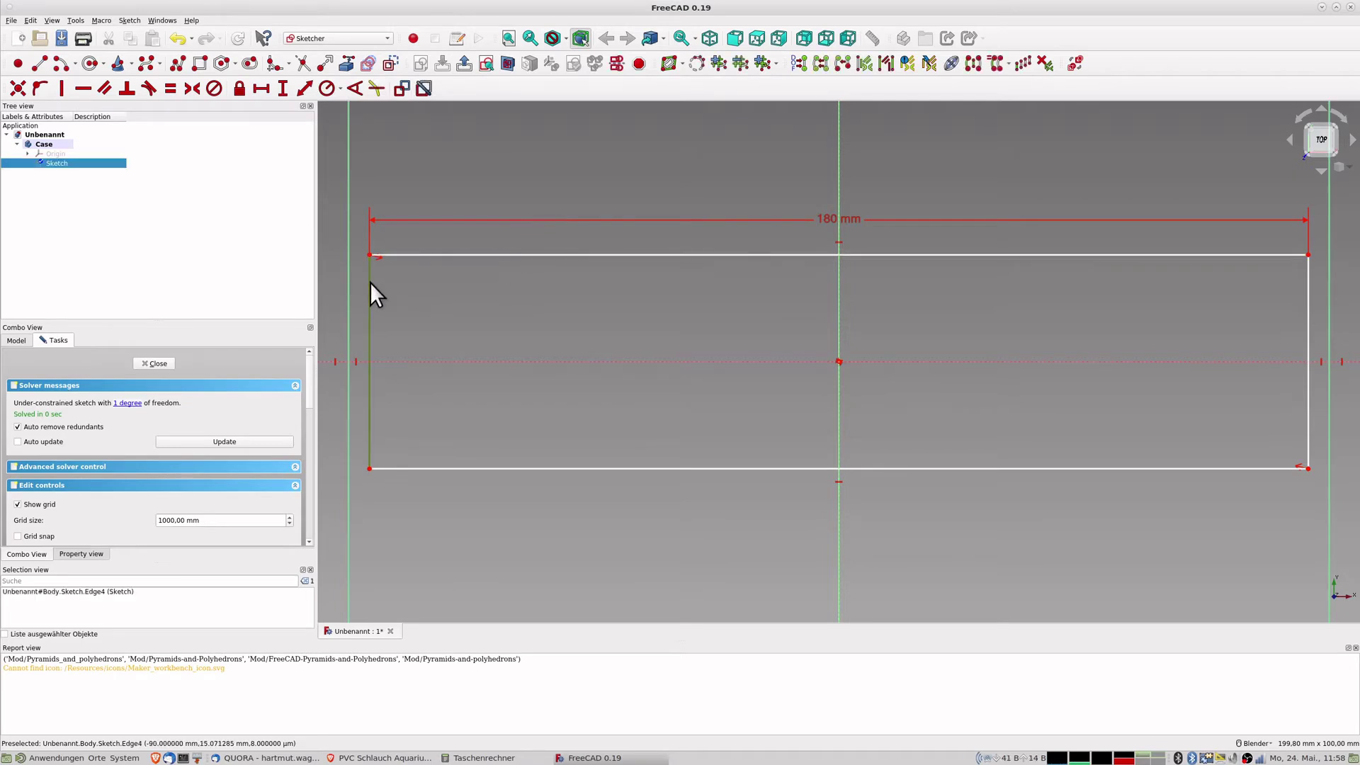
{"action": "left_click", "coordinate": [304, 88]}
{"action": "type", "text": "150"}
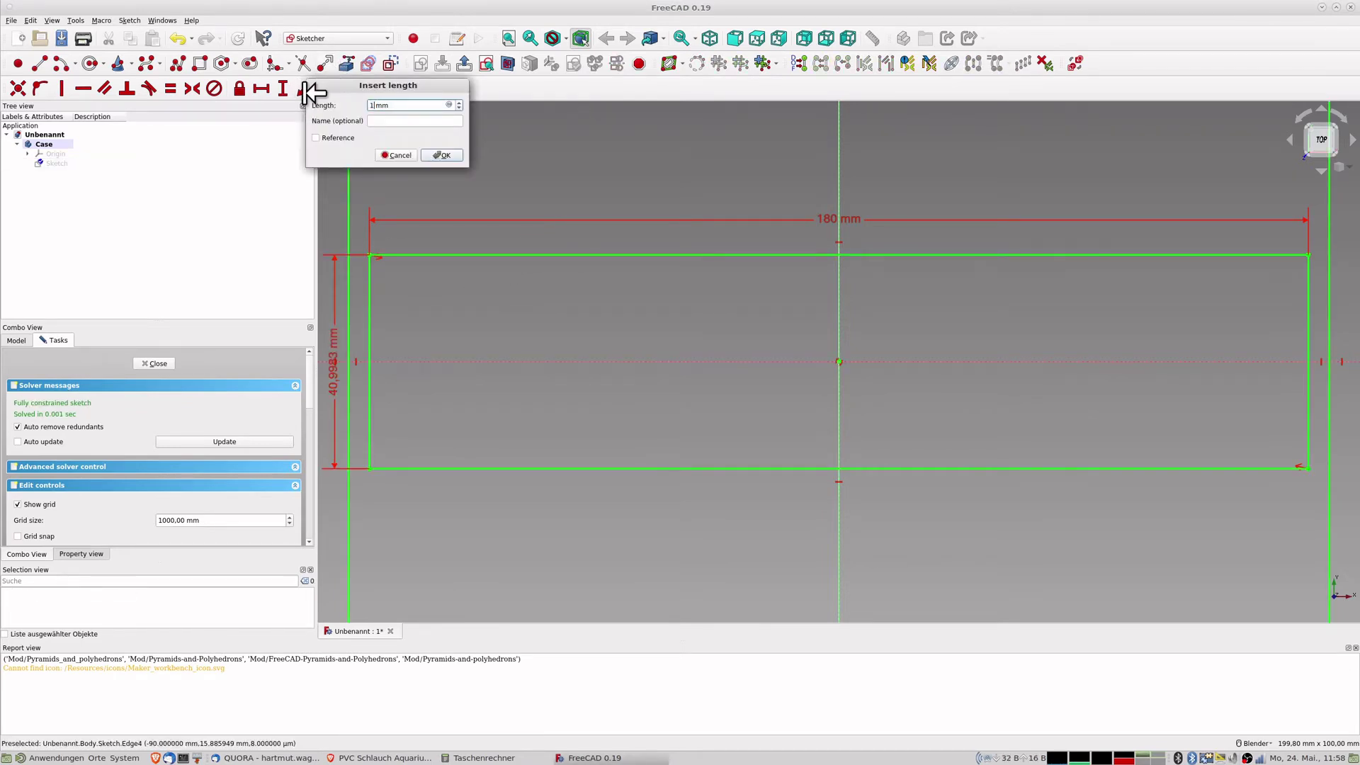
{"action": "key", "text": "Return"}
Convert all four edges of the inner rectangle to construction geometry.
{"action": "scroll", "coordinate": [410, 182], "scroll_direction": "down", "scroll_amount": 6}
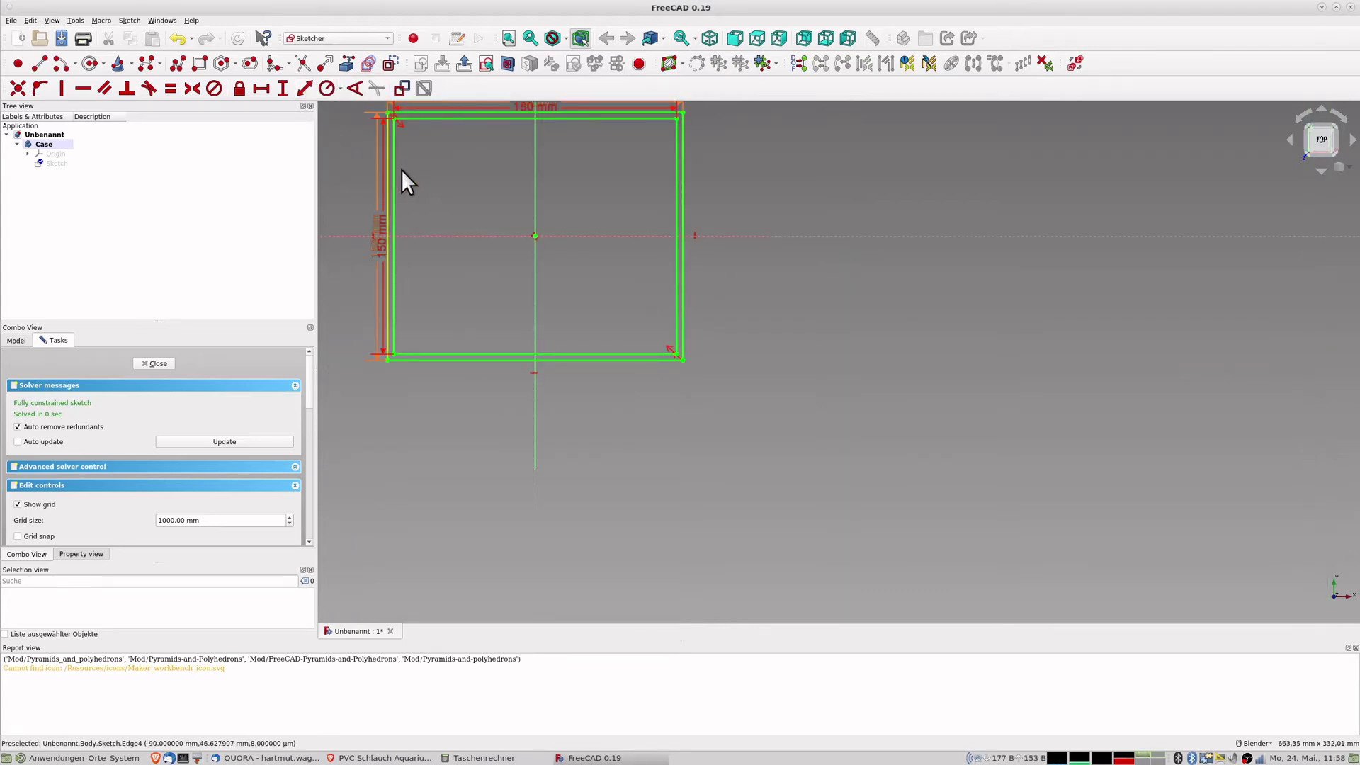
{"action": "middle_click_drag", "start_coordinate": [565, 184], "coordinate": [778, 258], "text": "shift"}
{"action": "left_click", "coordinate": [605, 213]}
{"action": "left_click", "coordinate": [626, 190]}
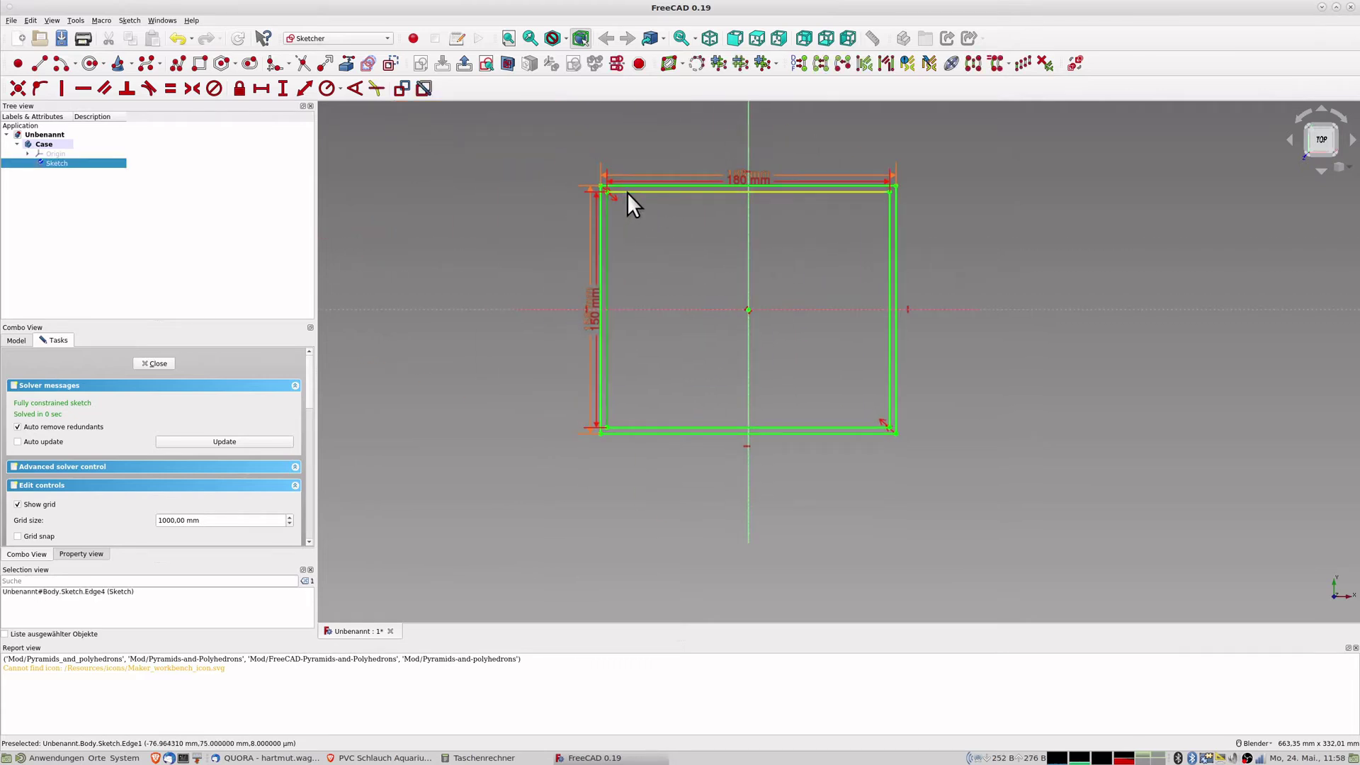
{"action": "left_click", "coordinate": [680, 428]}
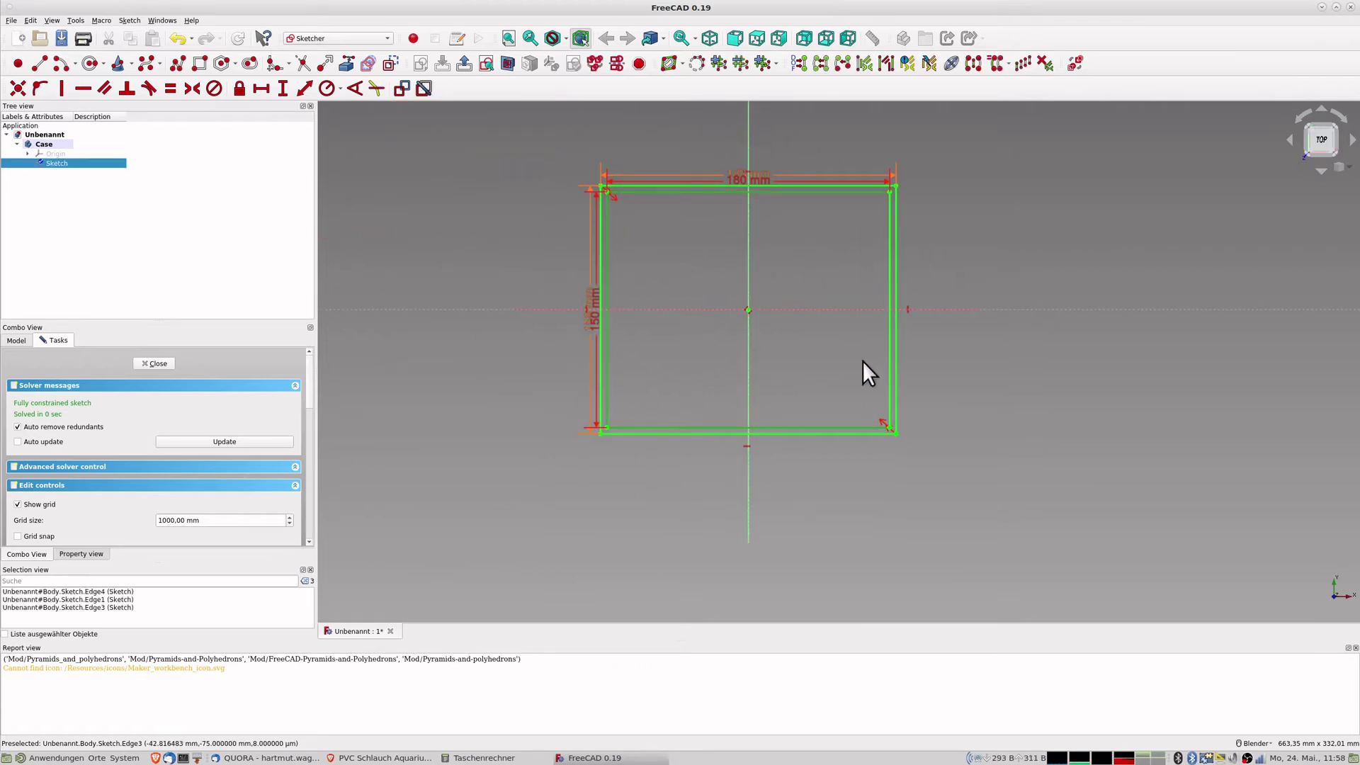
{"action": "left_click", "coordinate": [890, 362]}
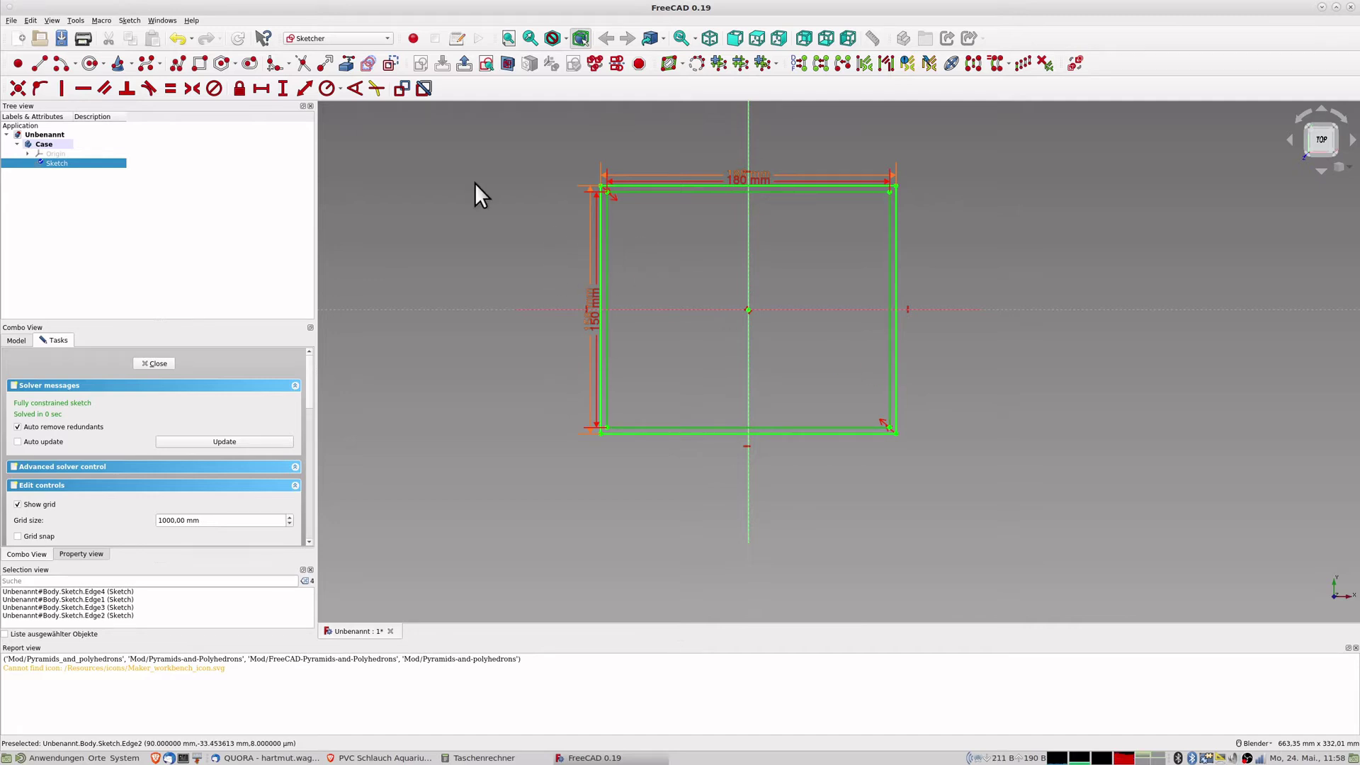
{"action": "left_click", "coordinate": [390, 63]}
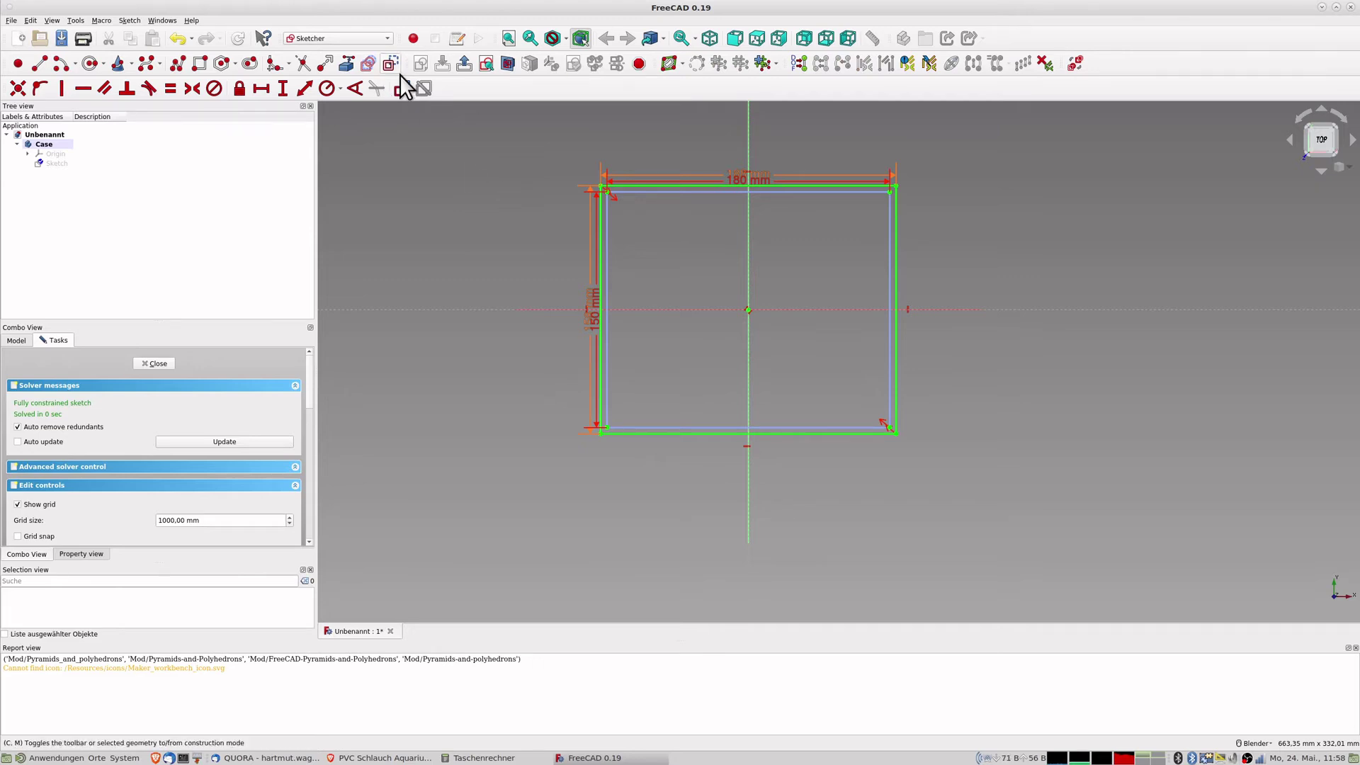
Finish the sketch and pad it to a thickness of 4 mm.
{"action": "left_click", "coordinate": [155, 363]}
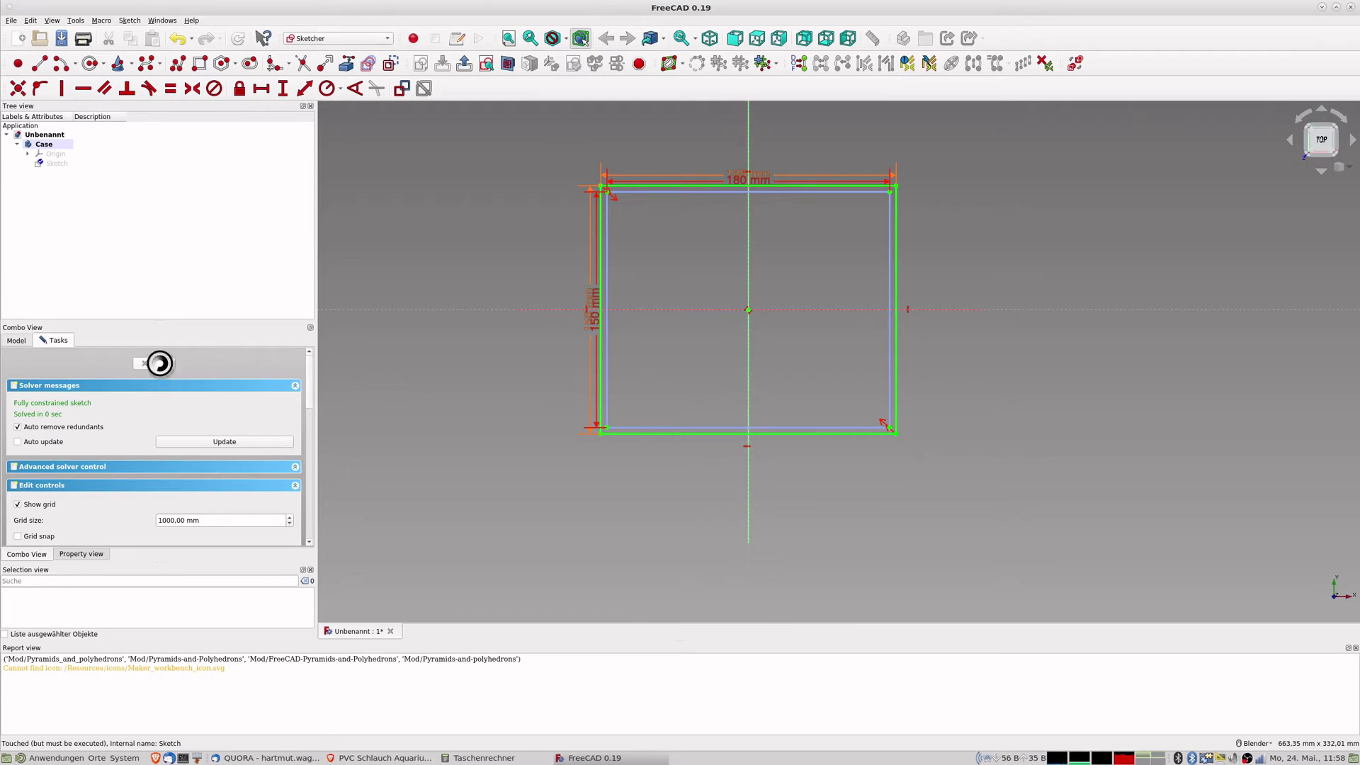
{"action": "middle_click_drag", "start_coordinate": [756, 440], "coordinate": [825, 372]}
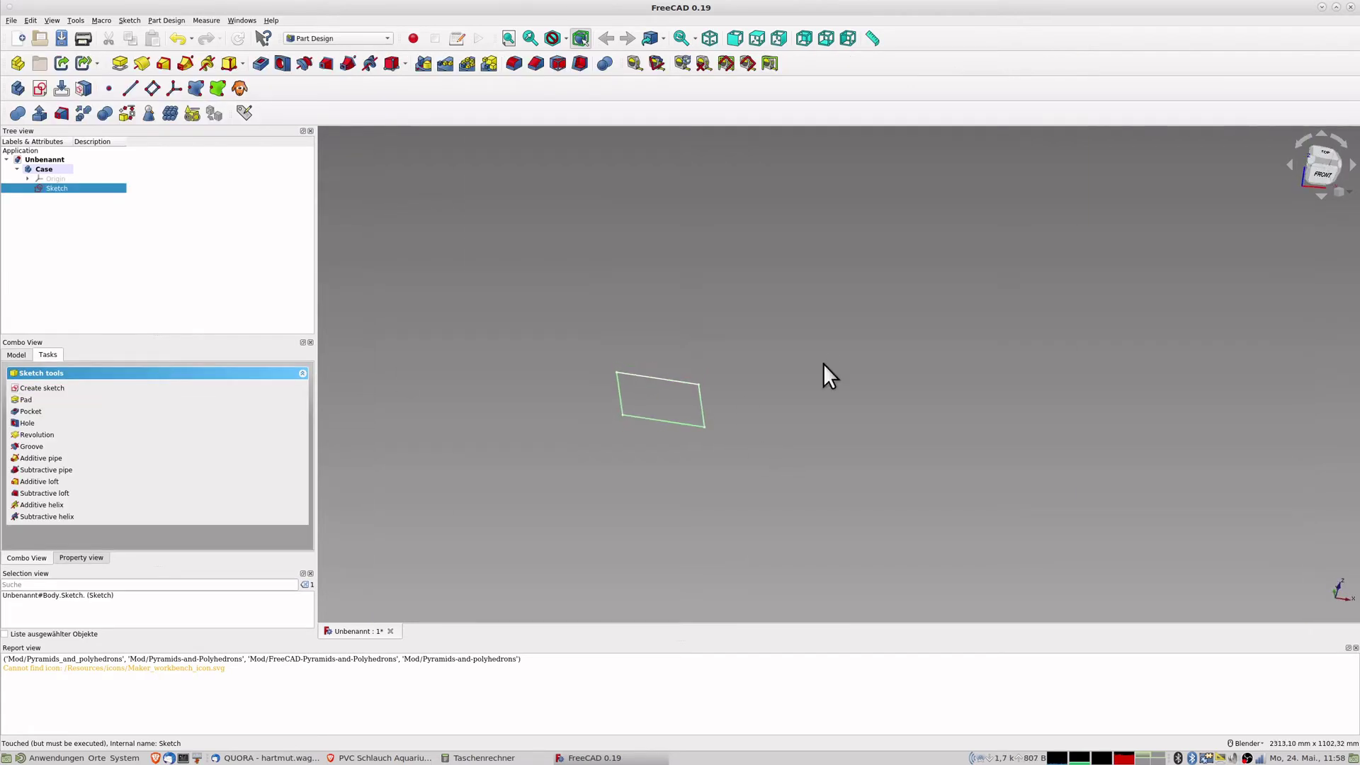
{"action": "left_click", "coordinate": [116, 61]}
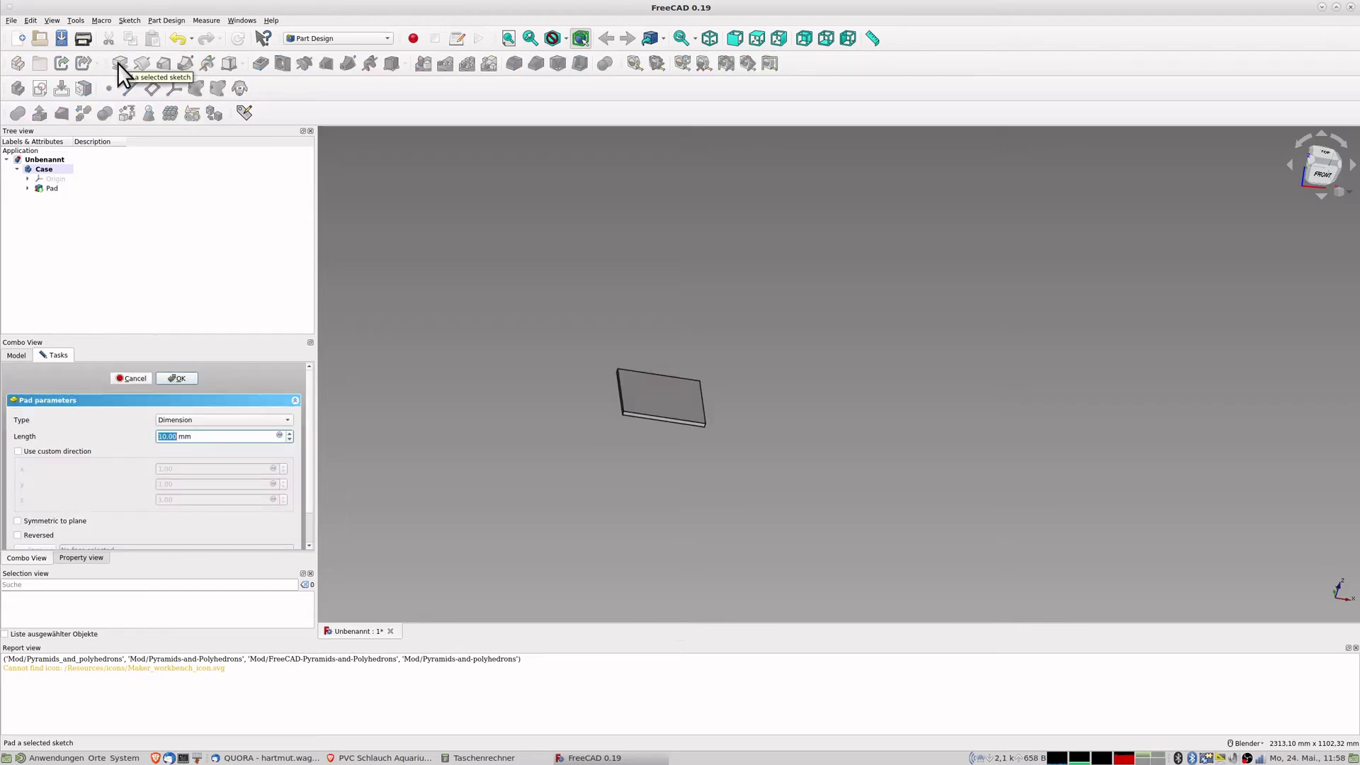
{"action": "key", "text": "Escape"}
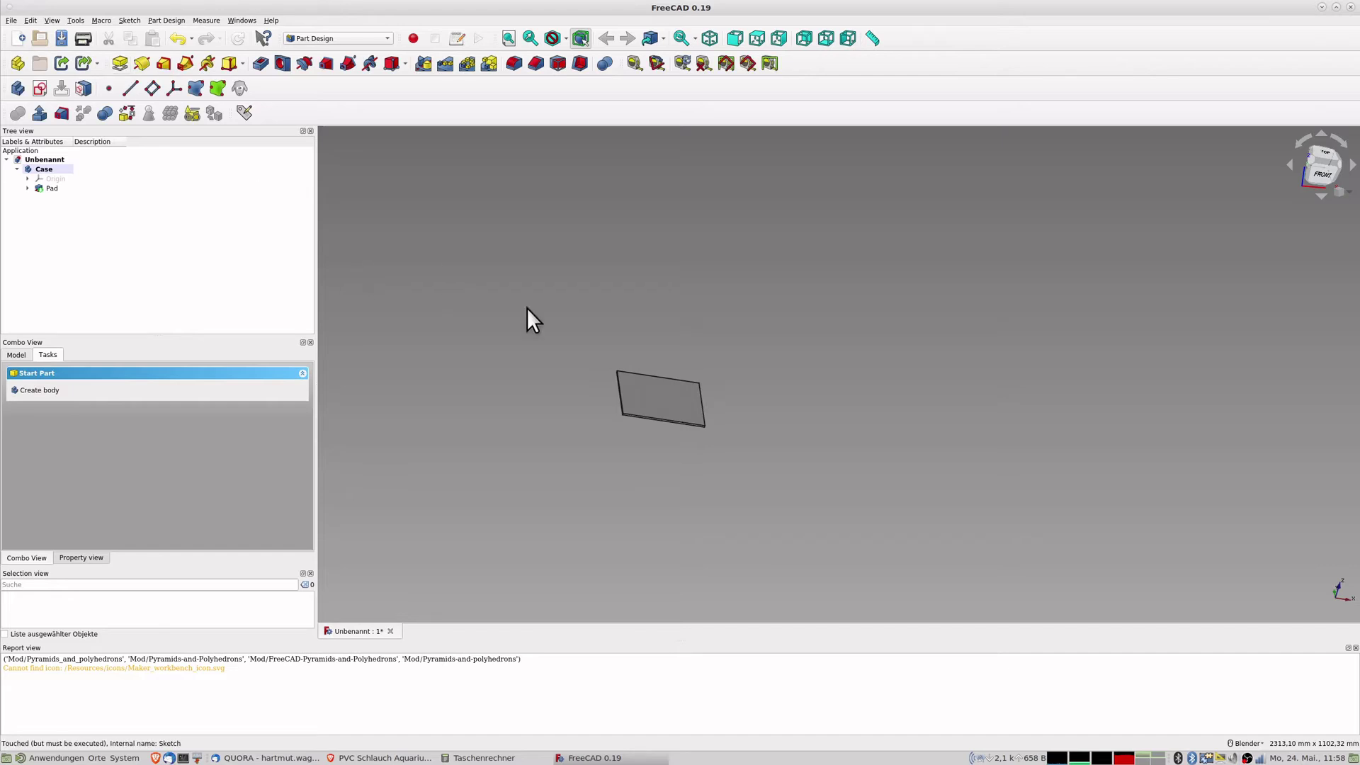
Duplicate the pad's sketch without its XY_Plane dependency and move the copy into the Case body.
{"action": "left_click", "coordinate": [27, 188]}
{"action": "left_click", "coordinate": [58, 197]}
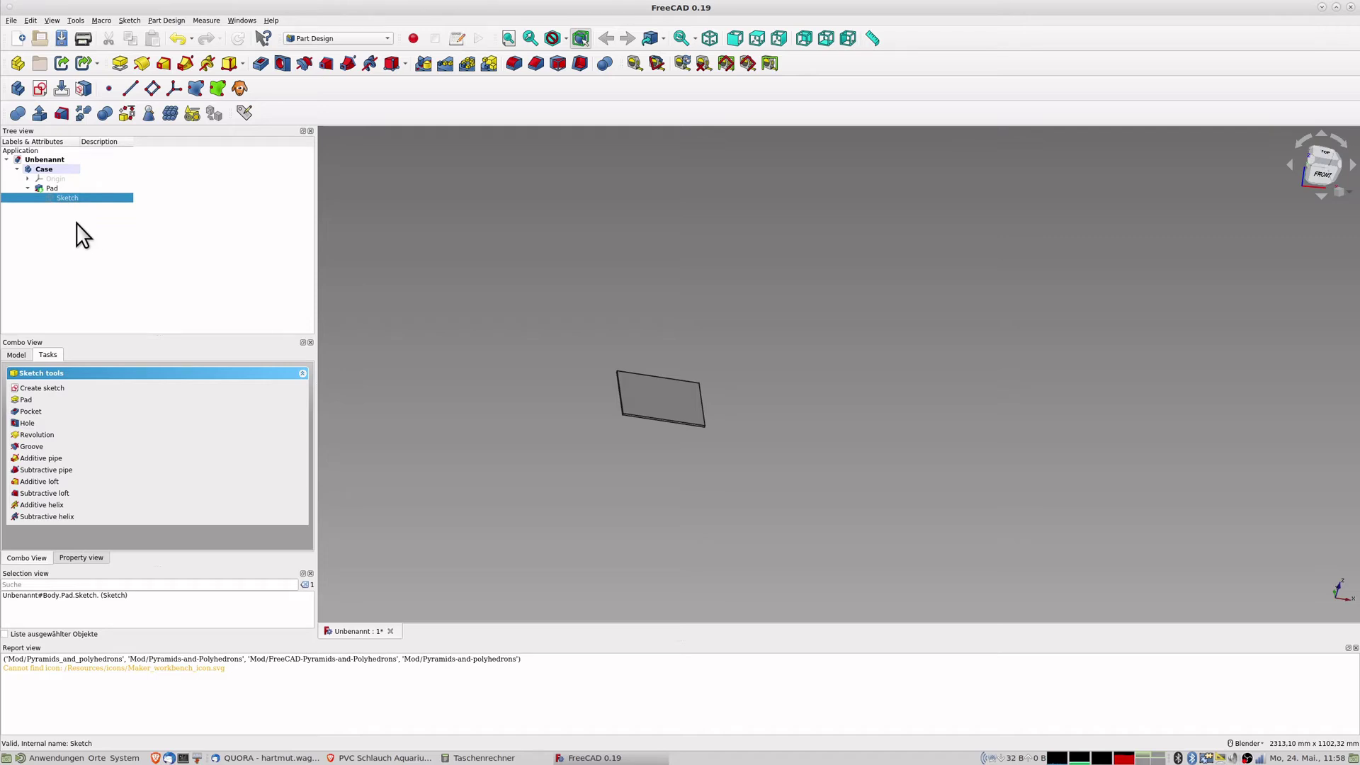
{"action": "key", "text": "ctrl+e"}
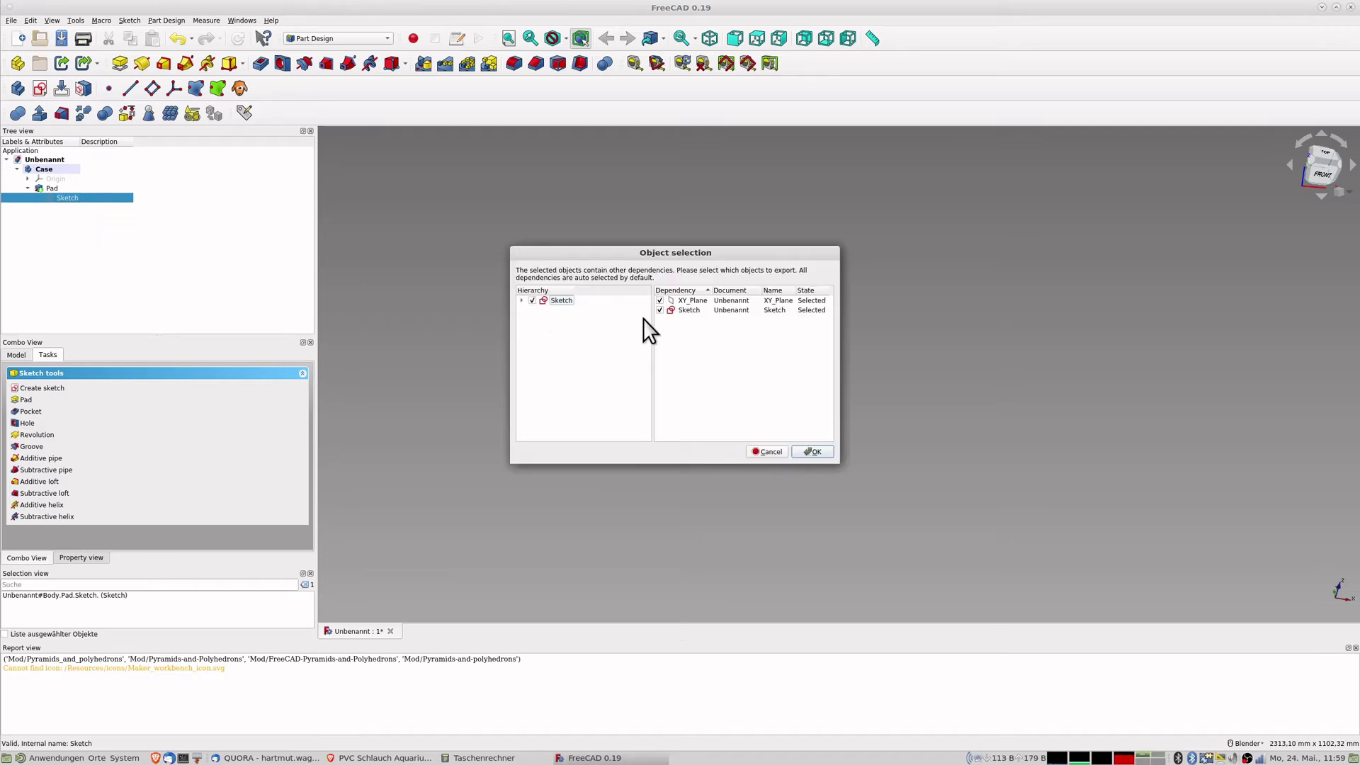
{"action": "left_click", "coordinate": [660, 300]}
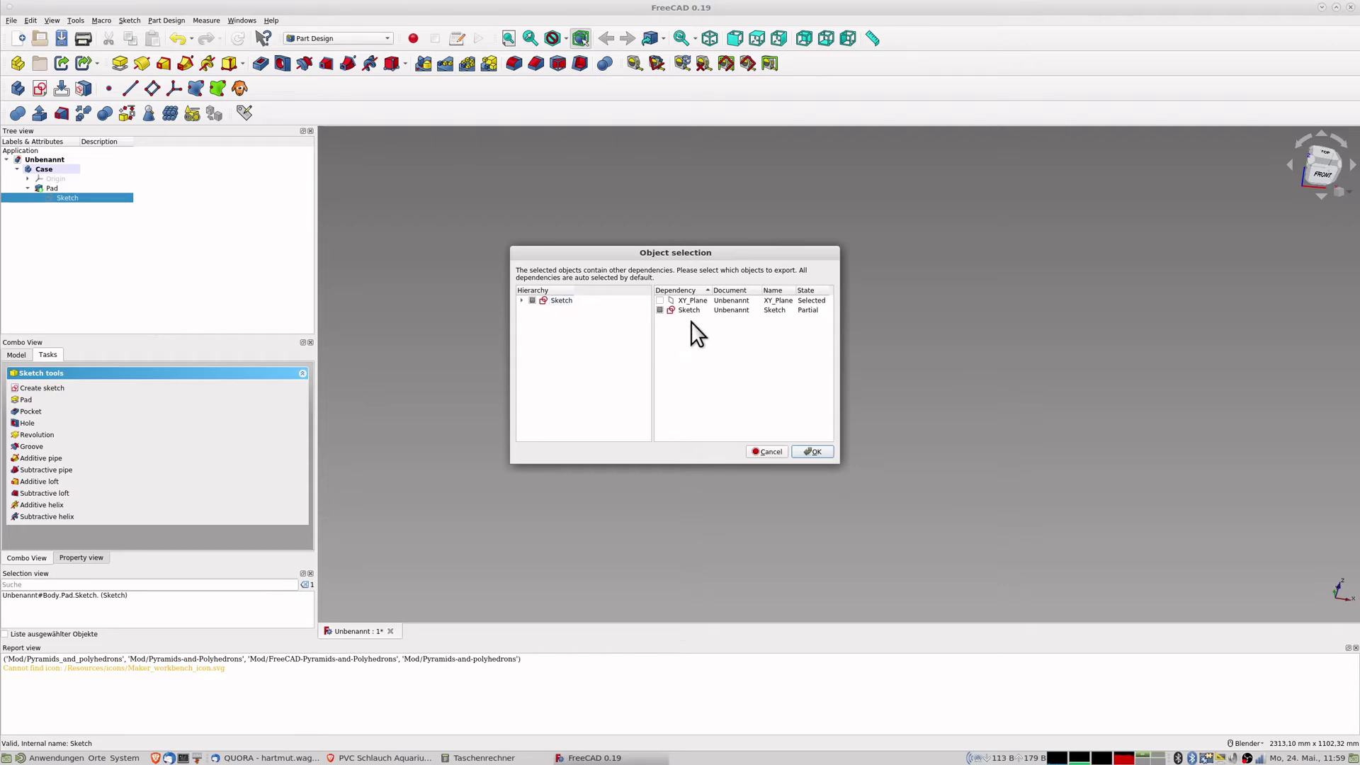
{"action": "left_click", "coordinate": [812, 452]}
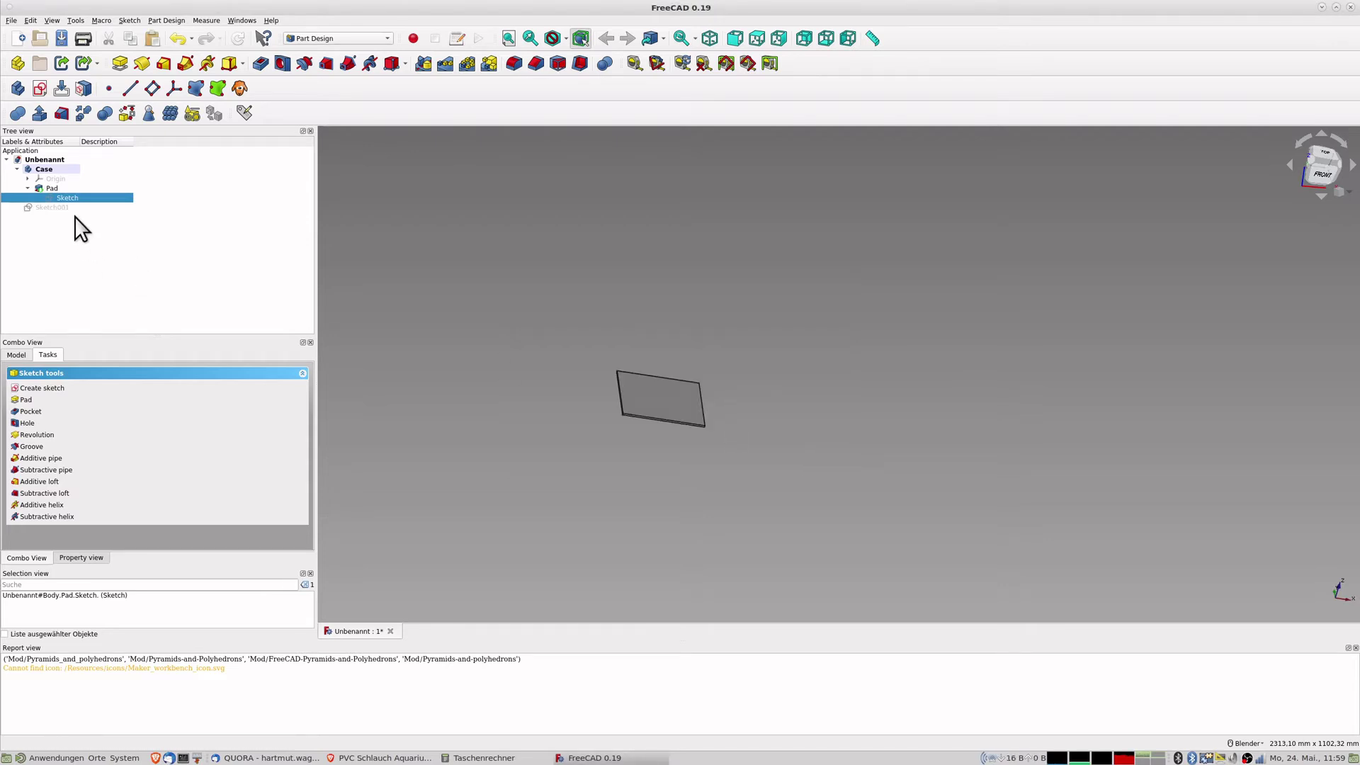
{"action": "left_click", "coordinate": [49, 210]}
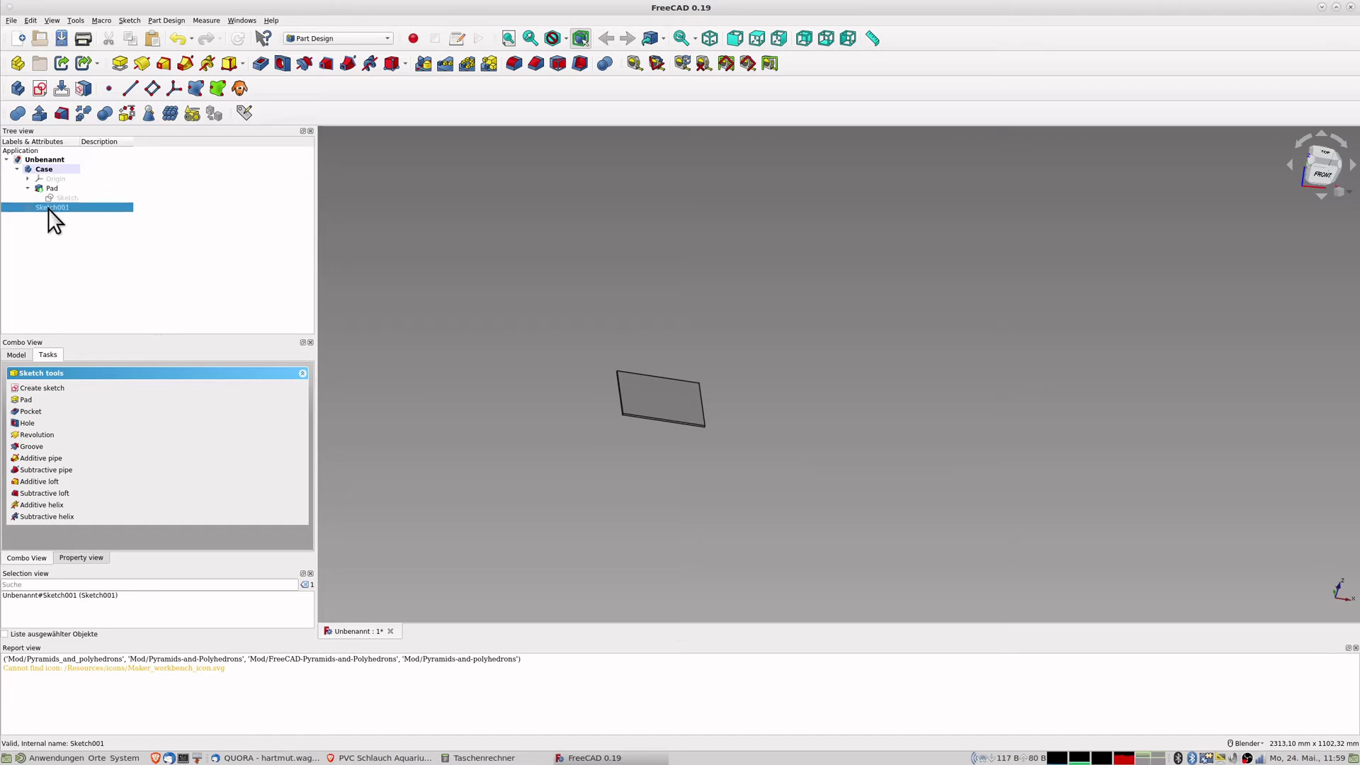
{"action": "left_click_drag", "start_coordinate": [48, 208], "coordinate": [54, 171]}
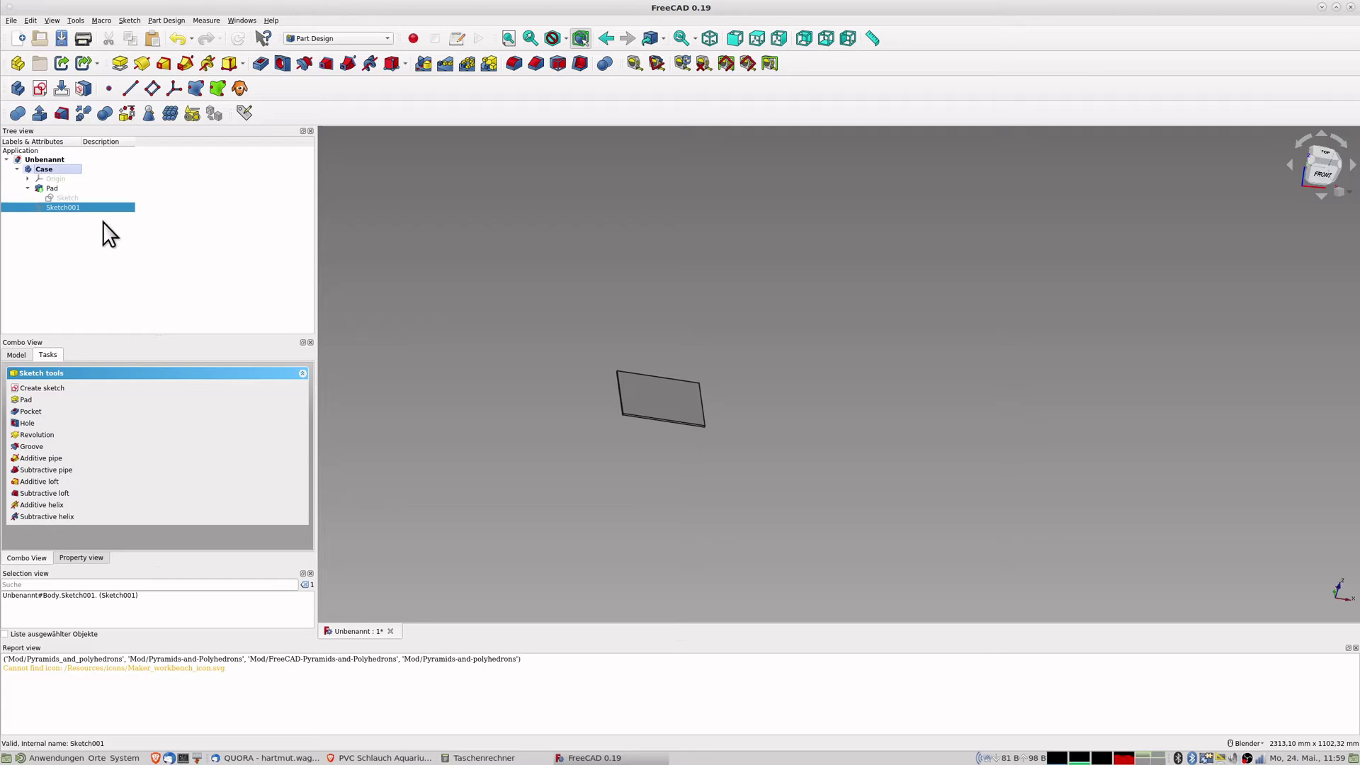
Map Sketch001 onto the large upper face of the pad using the FlatFace attachment method.
{"action": "left_click", "coordinate": [665, 397]}
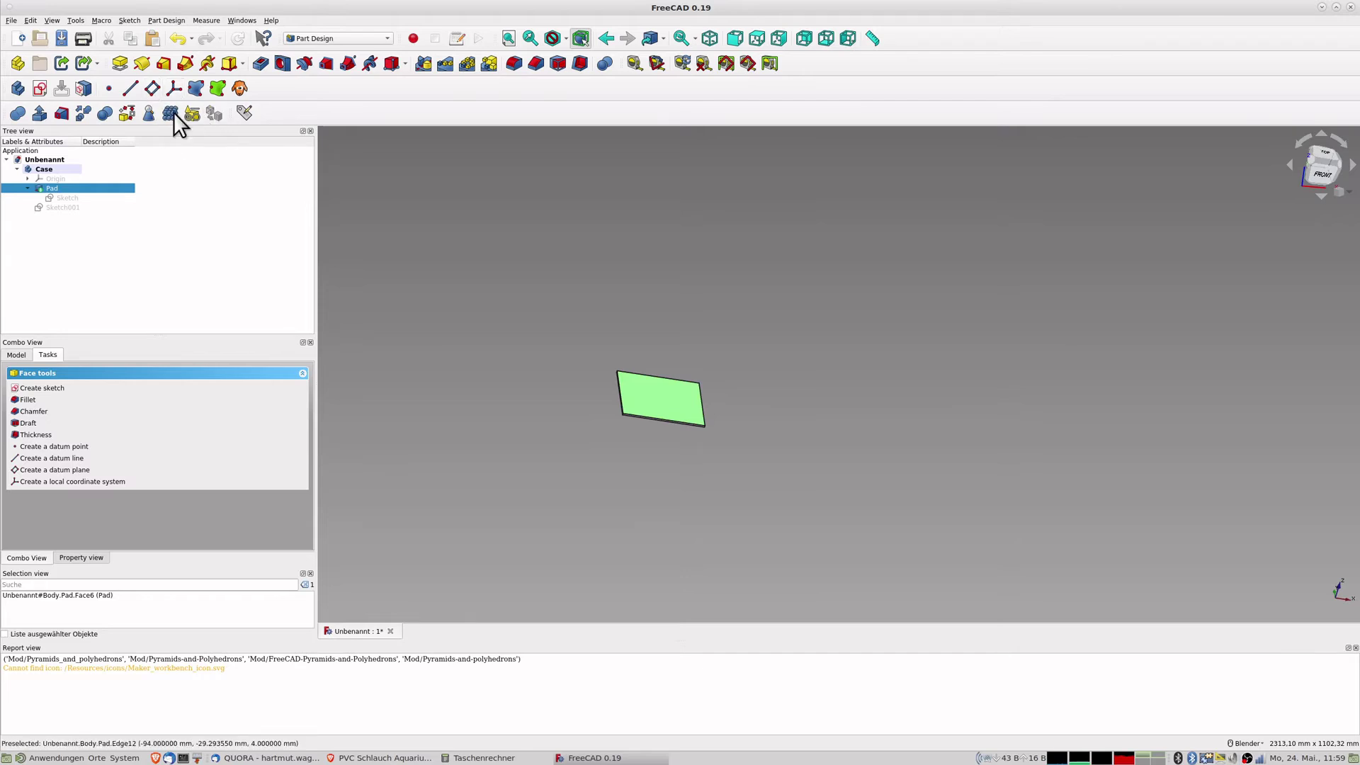
{"action": "left_click", "coordinate": [82, 87]}
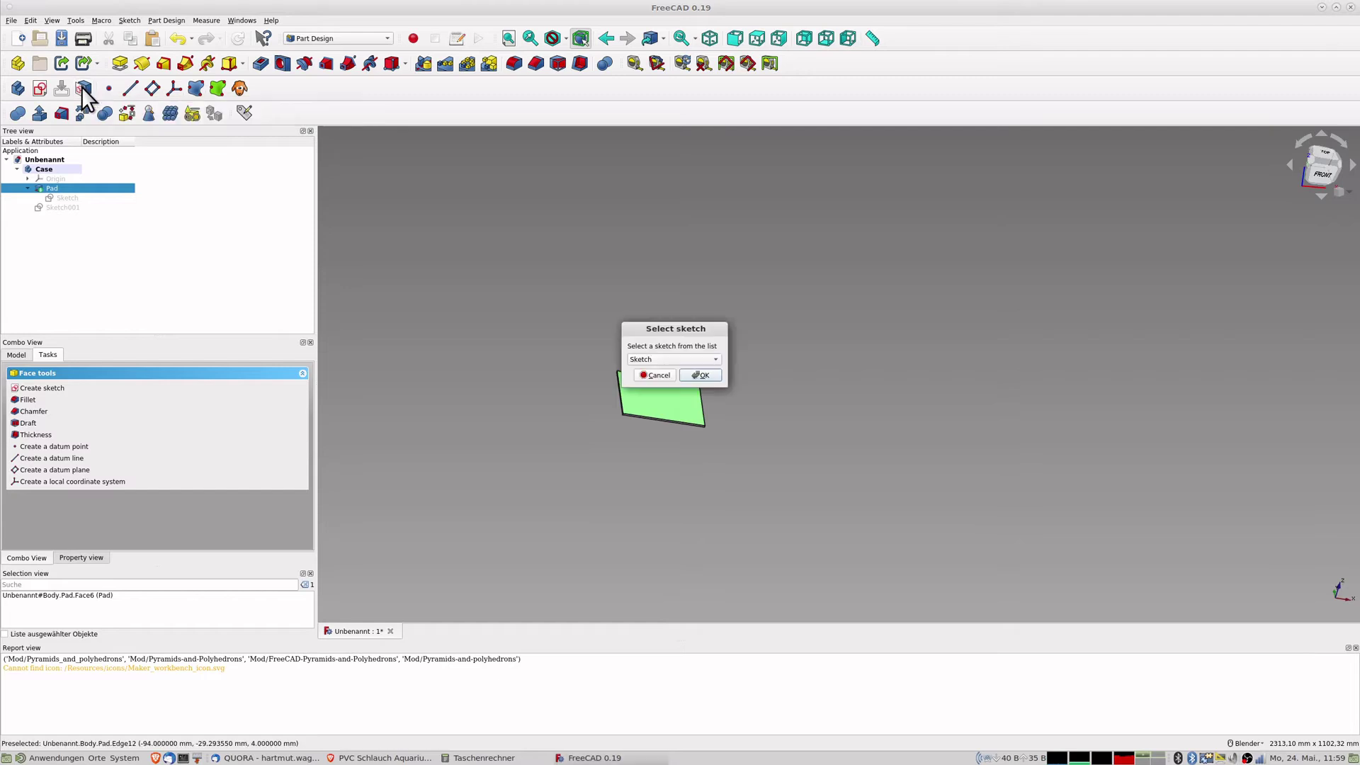
{"action": "left_click", "coordinate": [673, 360]}
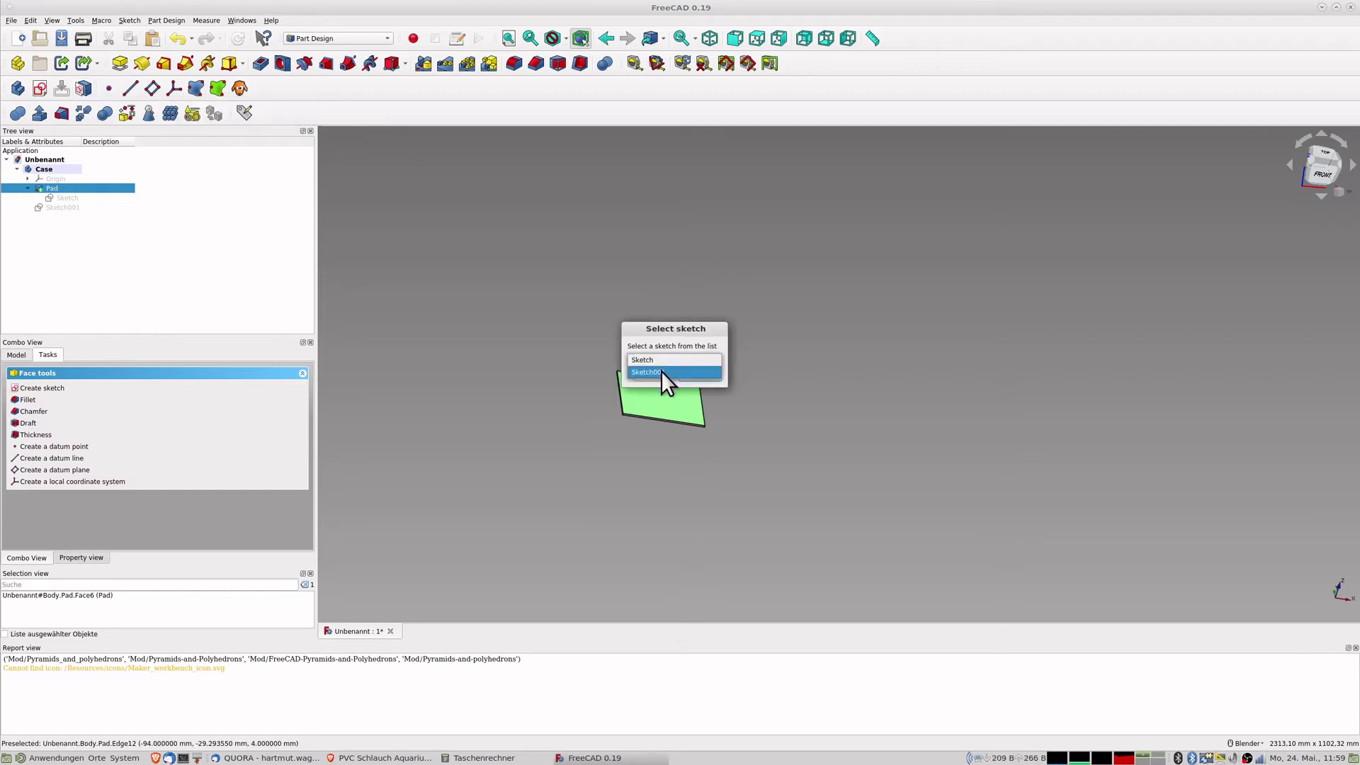
{"action": "left_click", "coordinate": [661, 373]}
{"action": "left_click", "coordinate": [701, 375]}
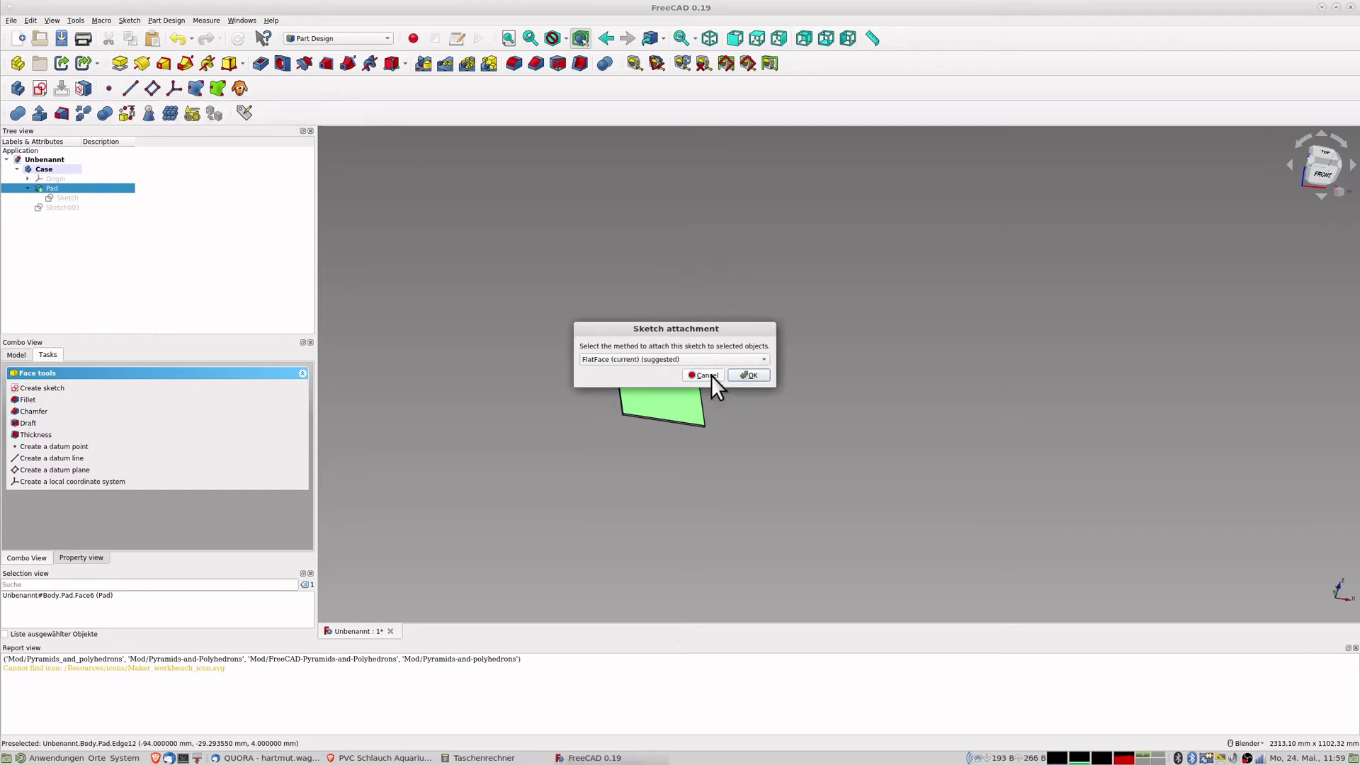
{"action": "left_click", "coordinate": [753, 377]}
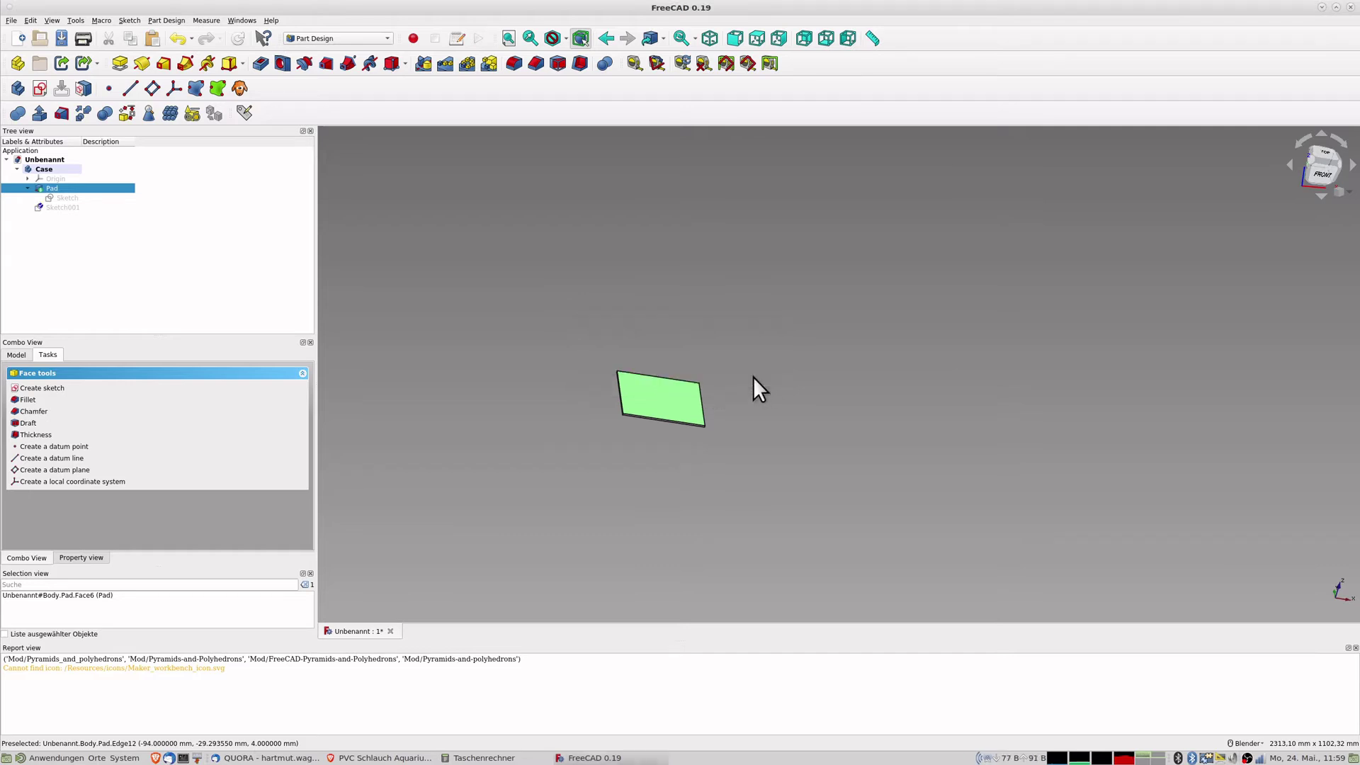
Edit Sketch001 and convert all four edges of the inner rectangle from construction back to normal geometry.
{"action": "left_click", "coordinate": [58, 206]}
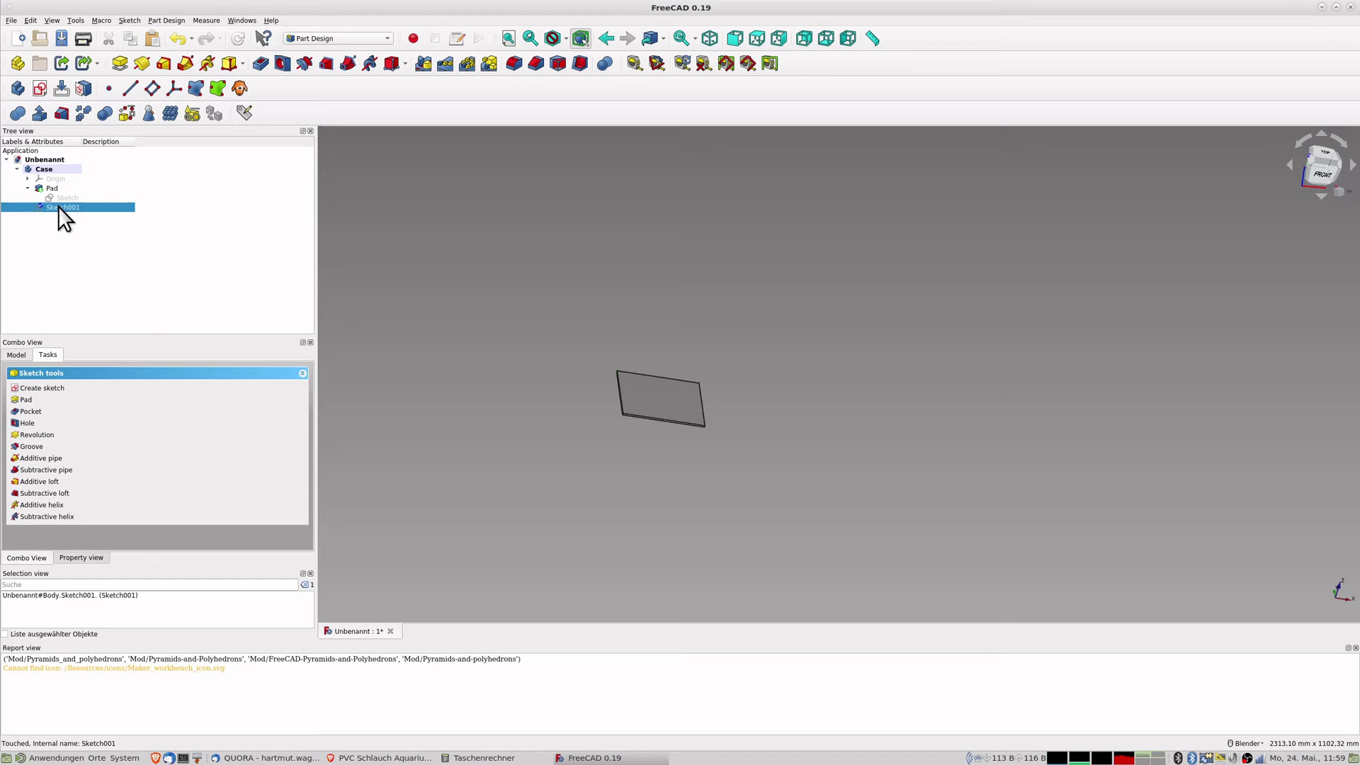
{"action": "double_click", "coordinate": [58, 206]}
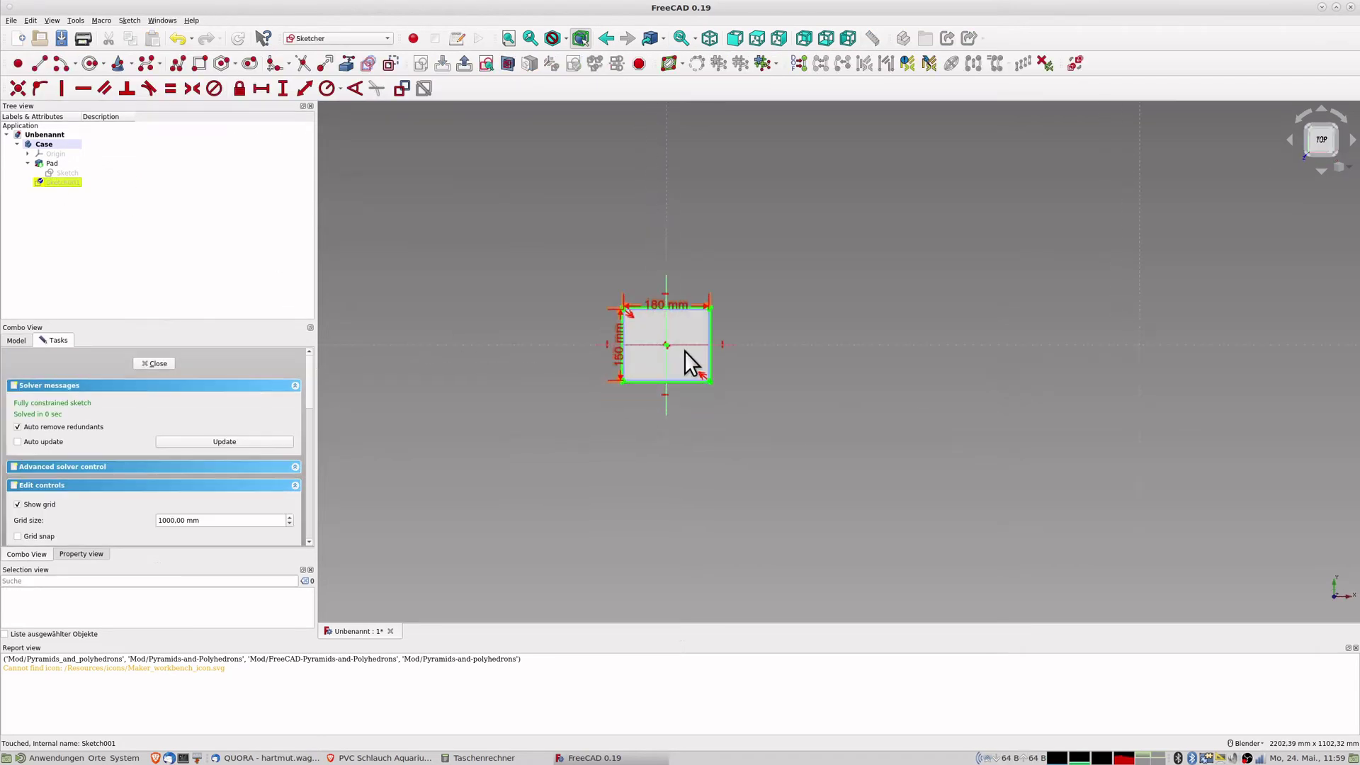
{"action": "left_click", "coordinate": [548, 215]}
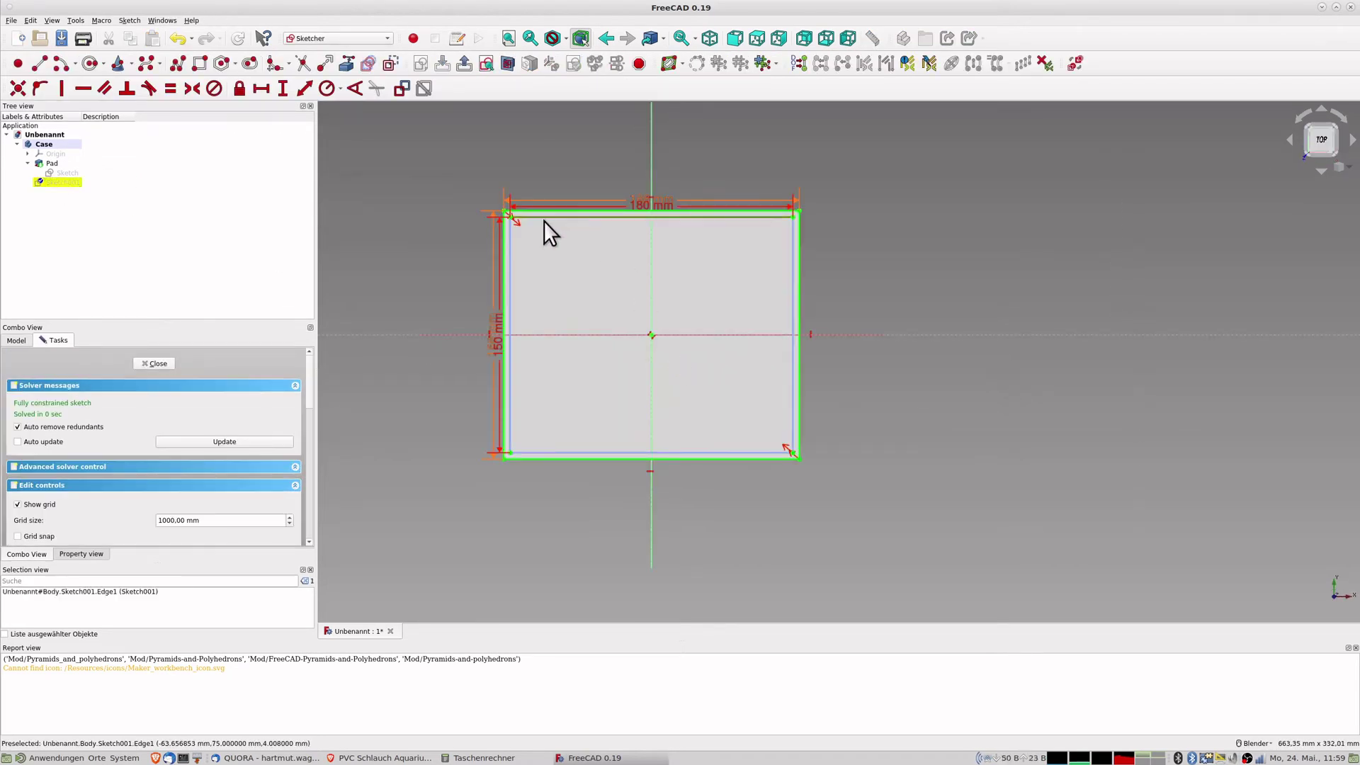
{"action": "left_click", "coordinate": [511, 252]}
{"action": "left_click", "coordinate": [571, 452]}
{"action": "left_click", "coordinate": [791, 396]}
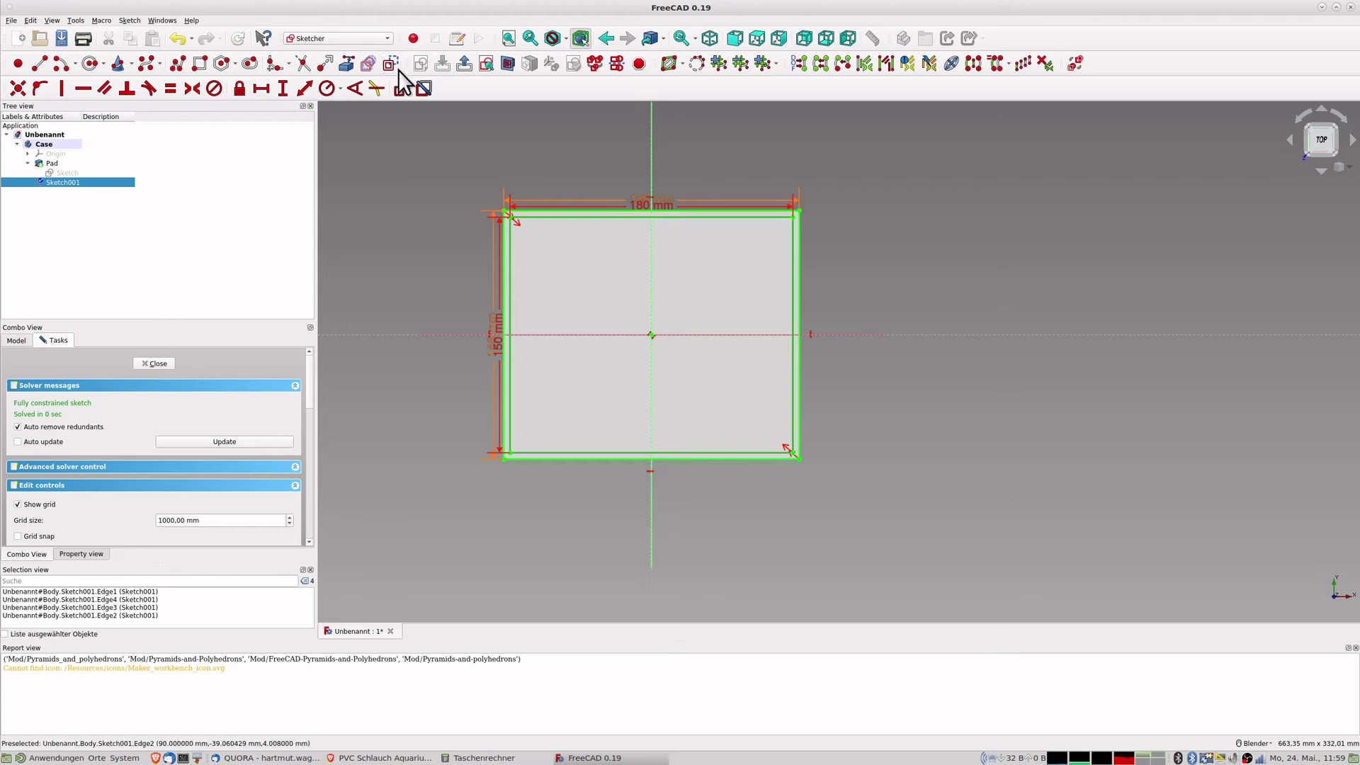
{"action": "left_click", "coordinate": [423, 127]}
{"action": "middle_click_drag", "start_coordinate": [708, 462], "coordinate": [647, 398]}
Finish Sketch001 and pad it 80 mm to form the walls of the case.
{"action": "left_click", "coordinate": [154, 363]}
{"action": "left_click", "coordinate": [120, 63]}
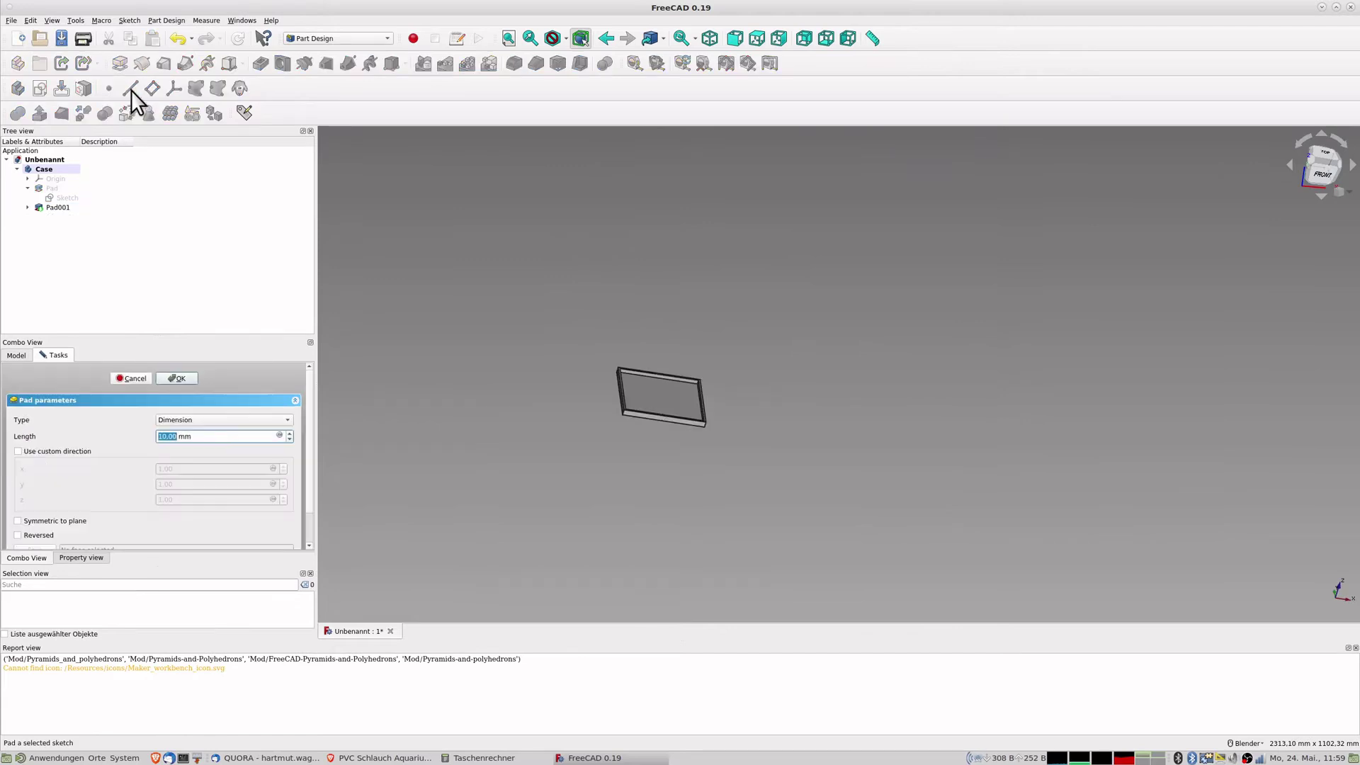
{"action": "type", "text": "20"}
{"action": "key", "text": "Return"}
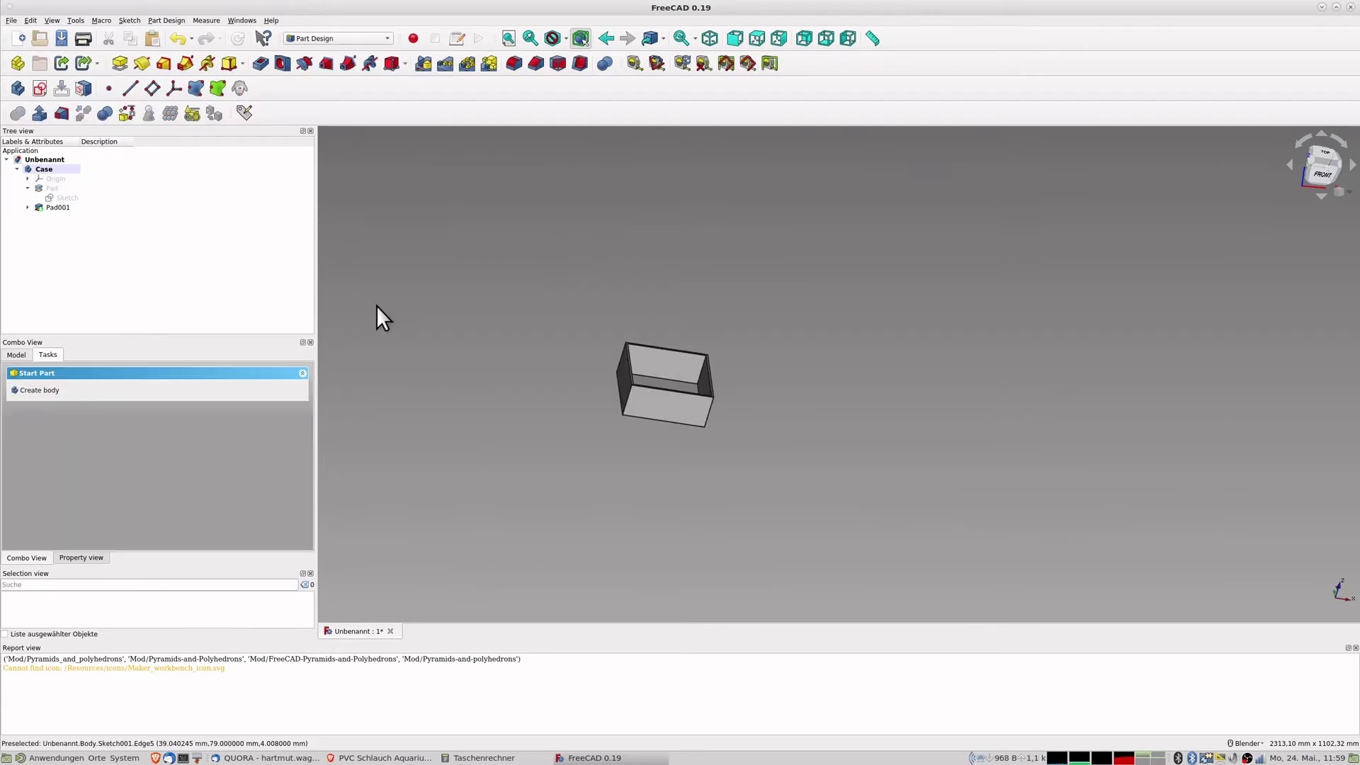
Examine the open box from several angles and check the English translations of Deckel in the LEO dictionary in the browser.
{"action": "middle_click_drag", "start_coordinate": [718, 428], "coordinate": [822, 421]}
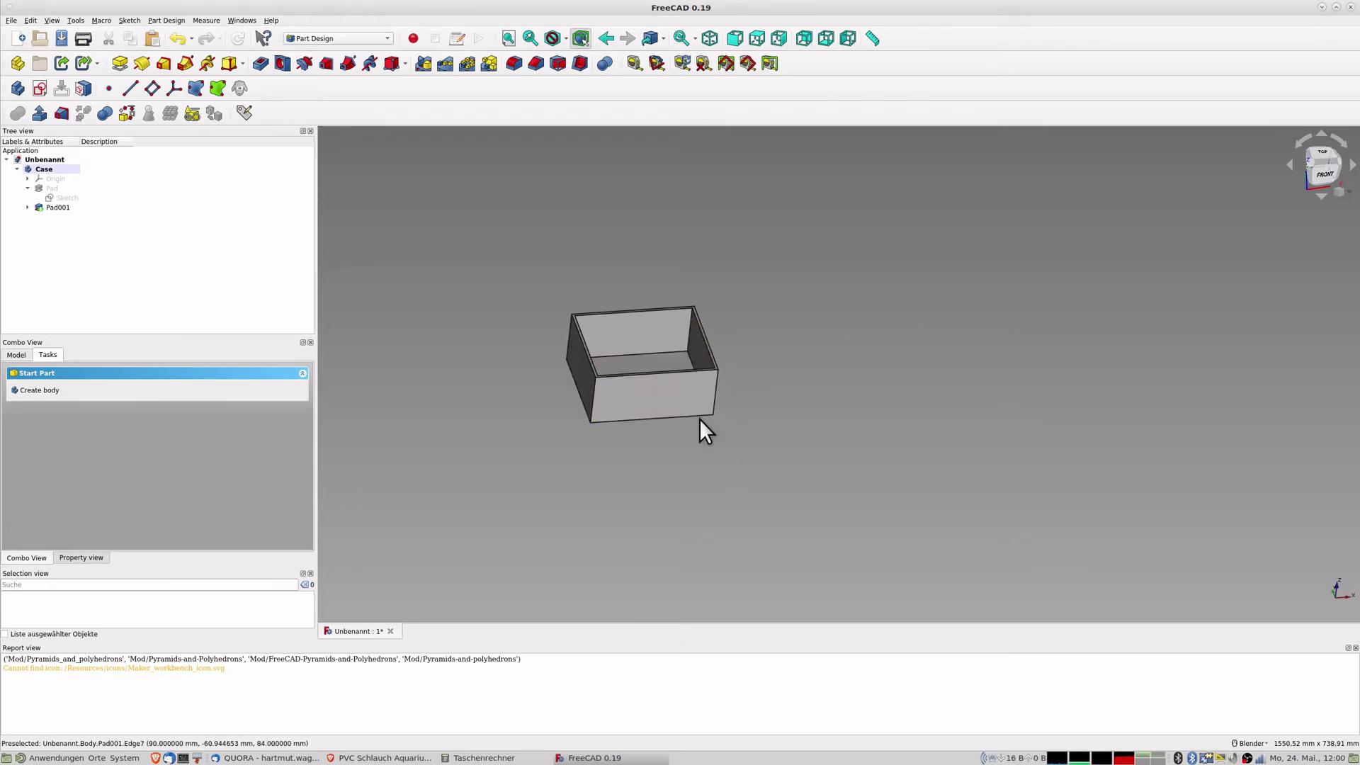
{"action": "middle_click_drag", "start_coordinate": [724, 406], "coordinate": [829, 491]}
{"action": "middle_click_drag", "start_coordinate": [702, 450], "coordinate": [664, 410]}
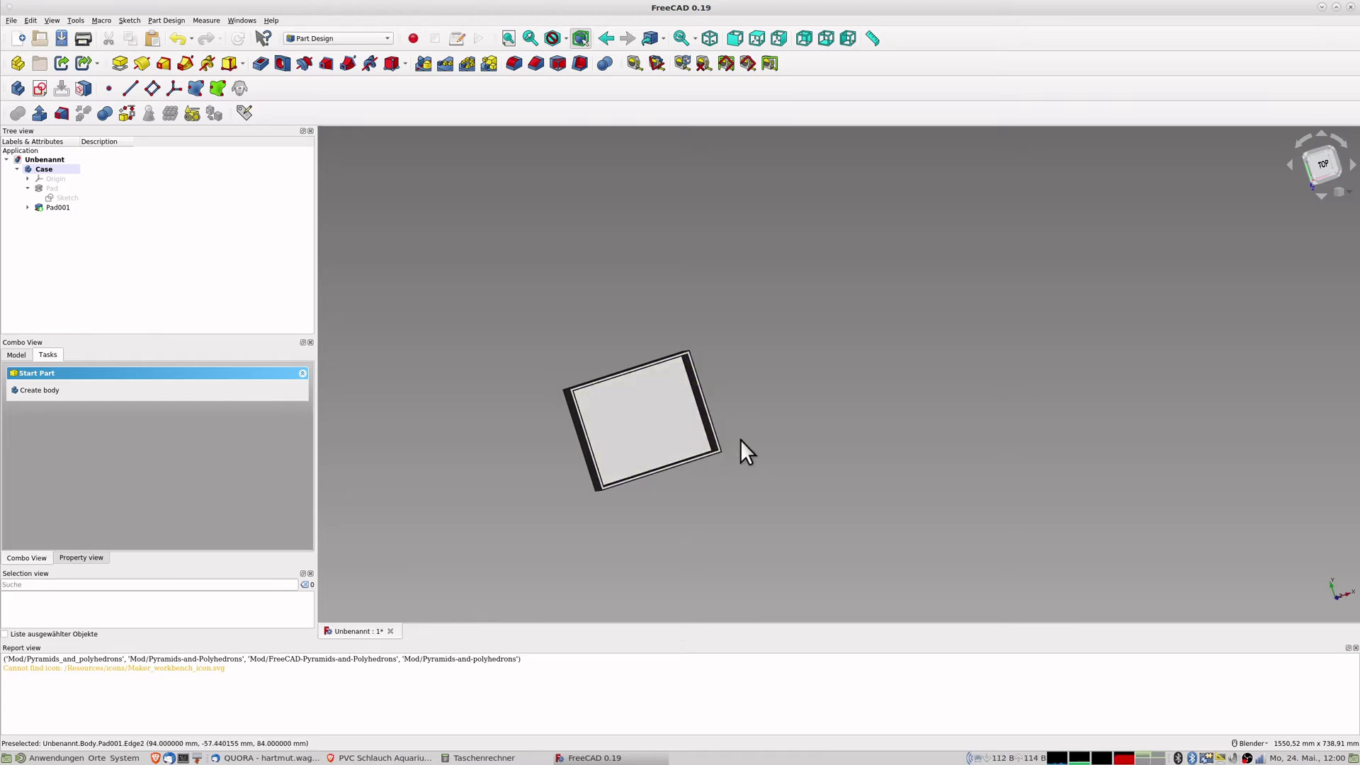
{"action": "middle_click_drag", "start_coordinate": [745, 461], "coordinate": [729, 406]}
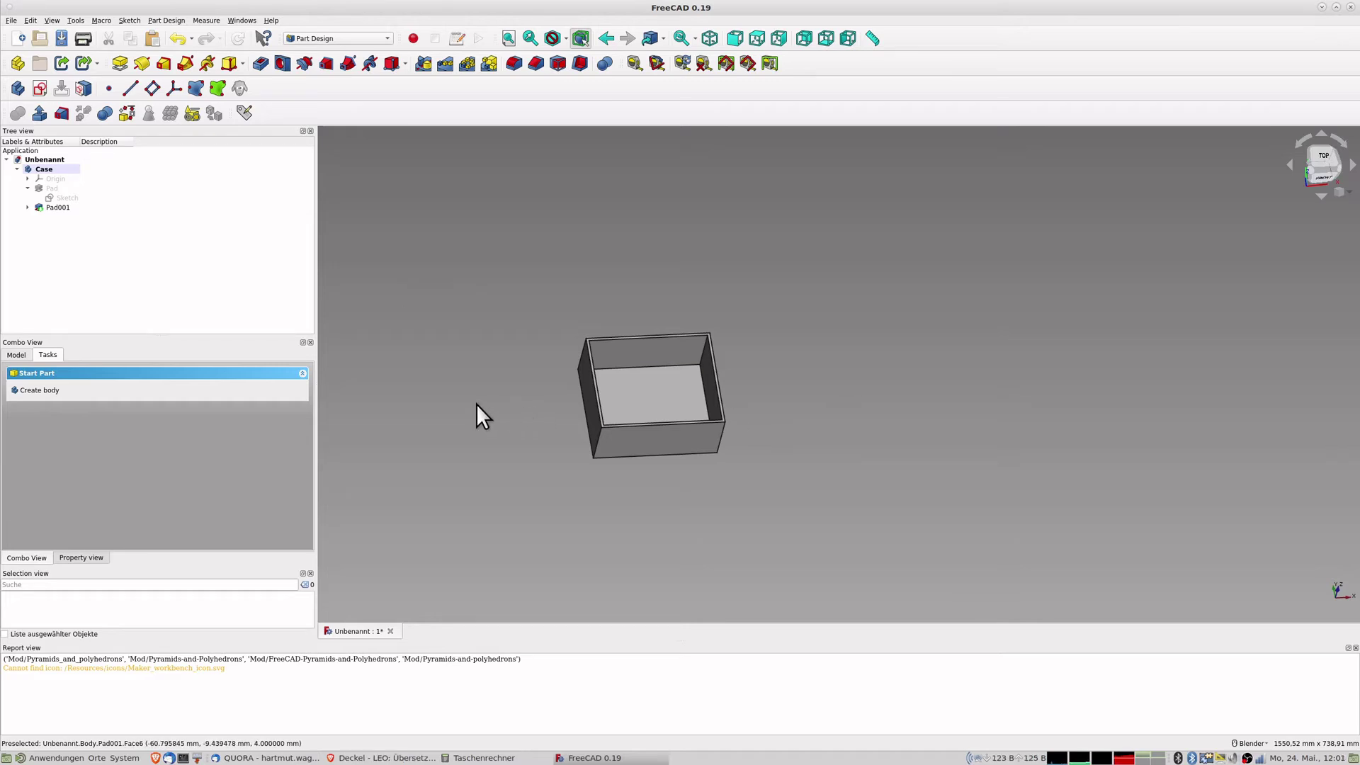
{"action": "key", "text": "alt+Tab"}
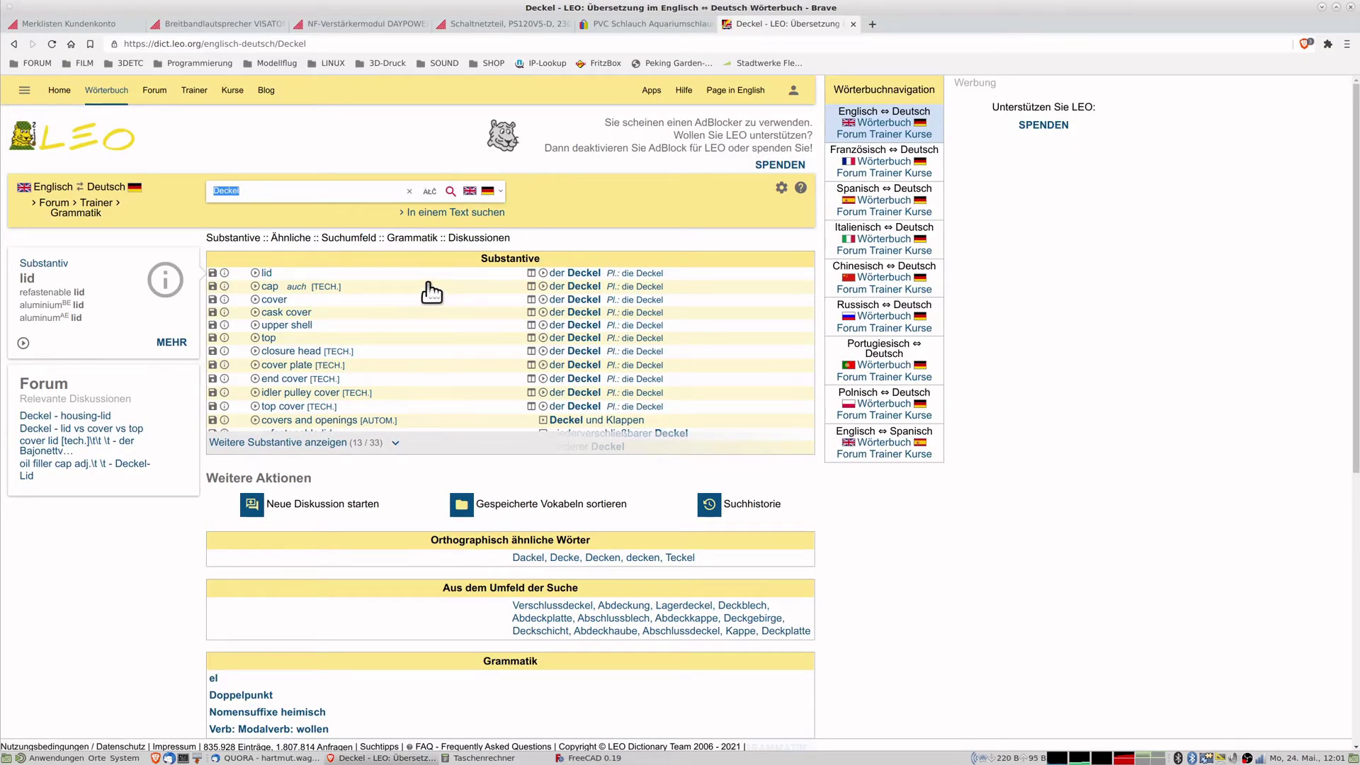
{"action": "key", "text": "alt+Tab"}
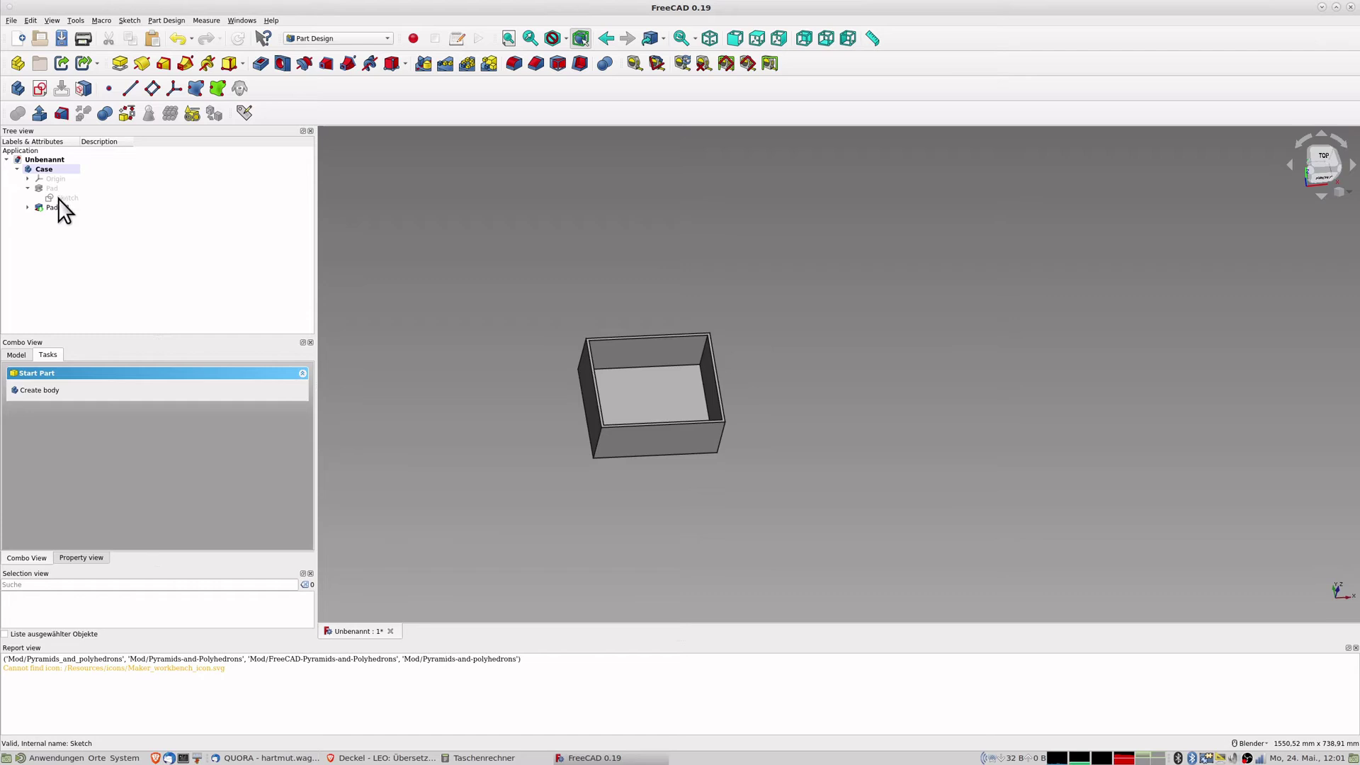
Create a new body named Cover and hide the Case body.
{"action": "left_click", "coordinate": [18, 89]}
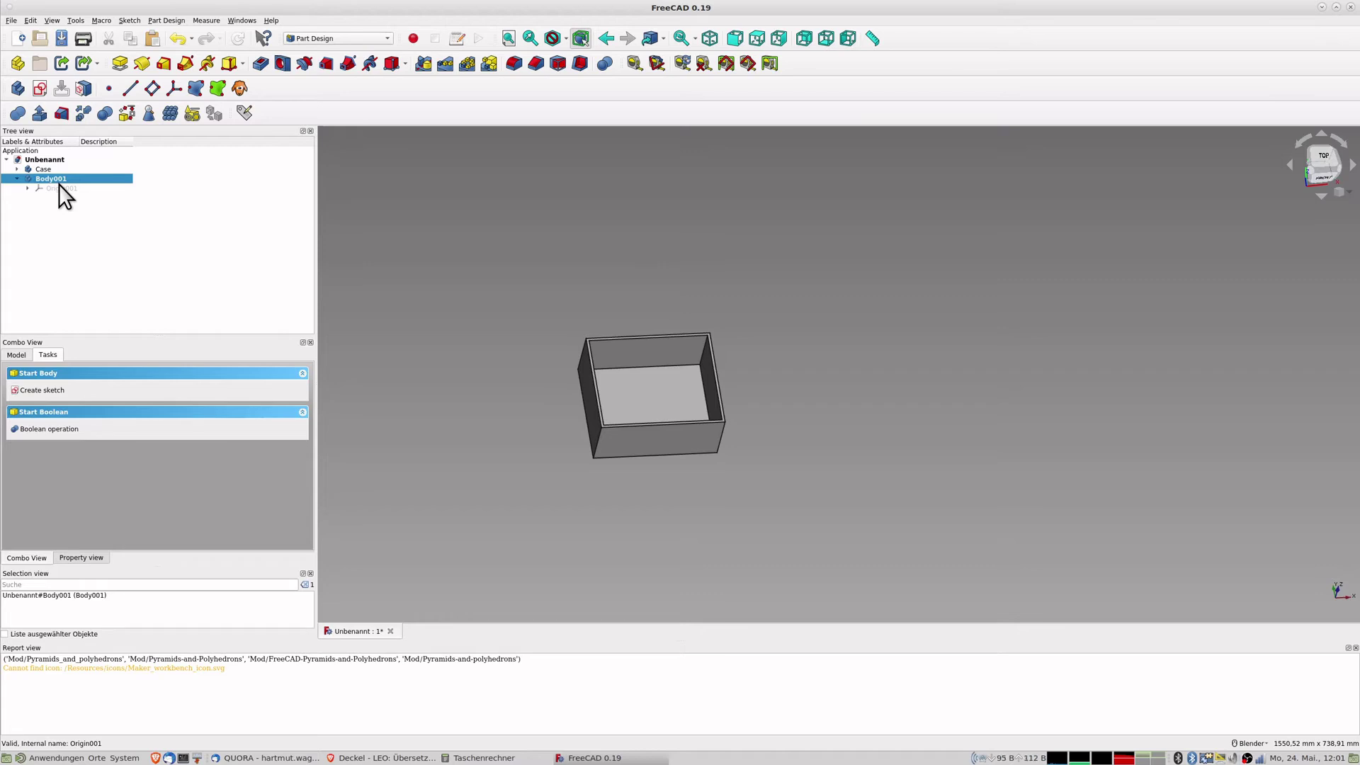
{"action": "type", "text": "over"}
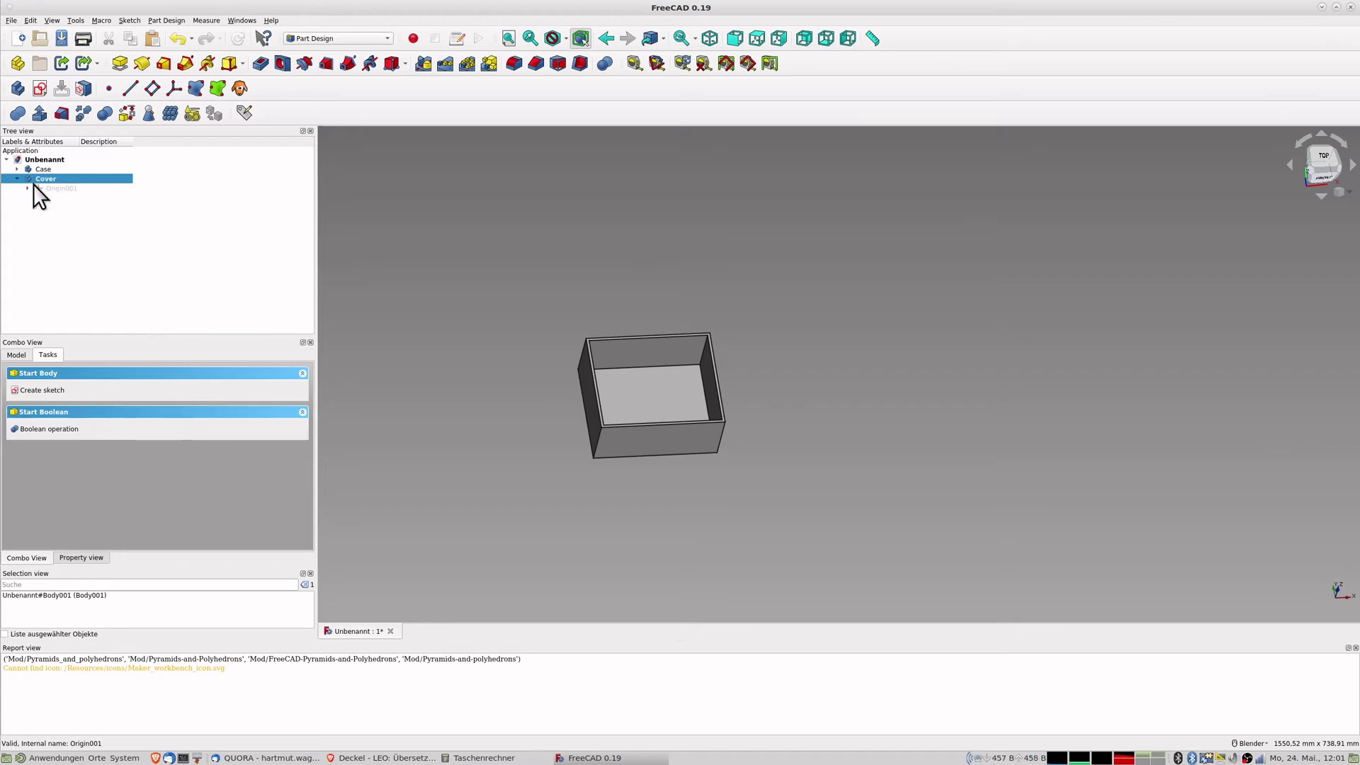
{"action": "left_click", "coordinate": [59, 188]}
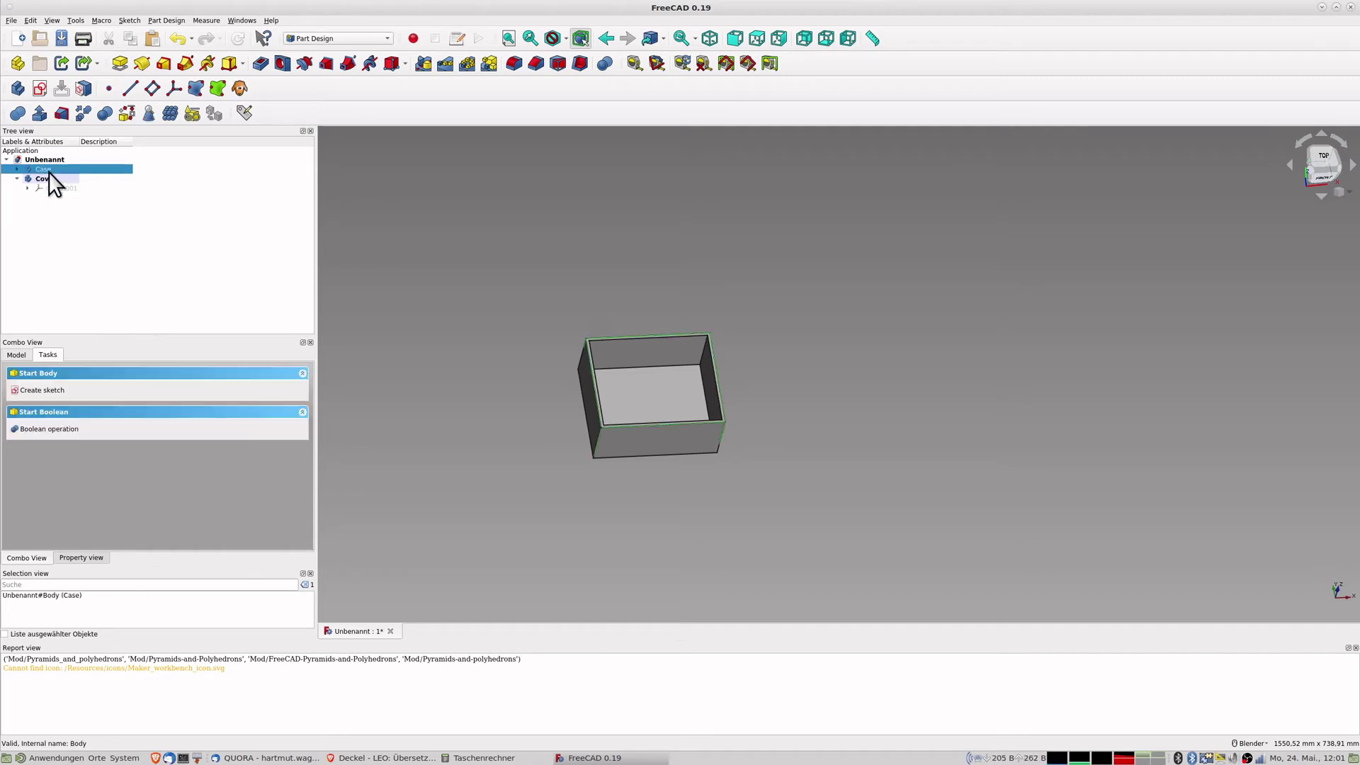
{"action": "key", "text": "space"}
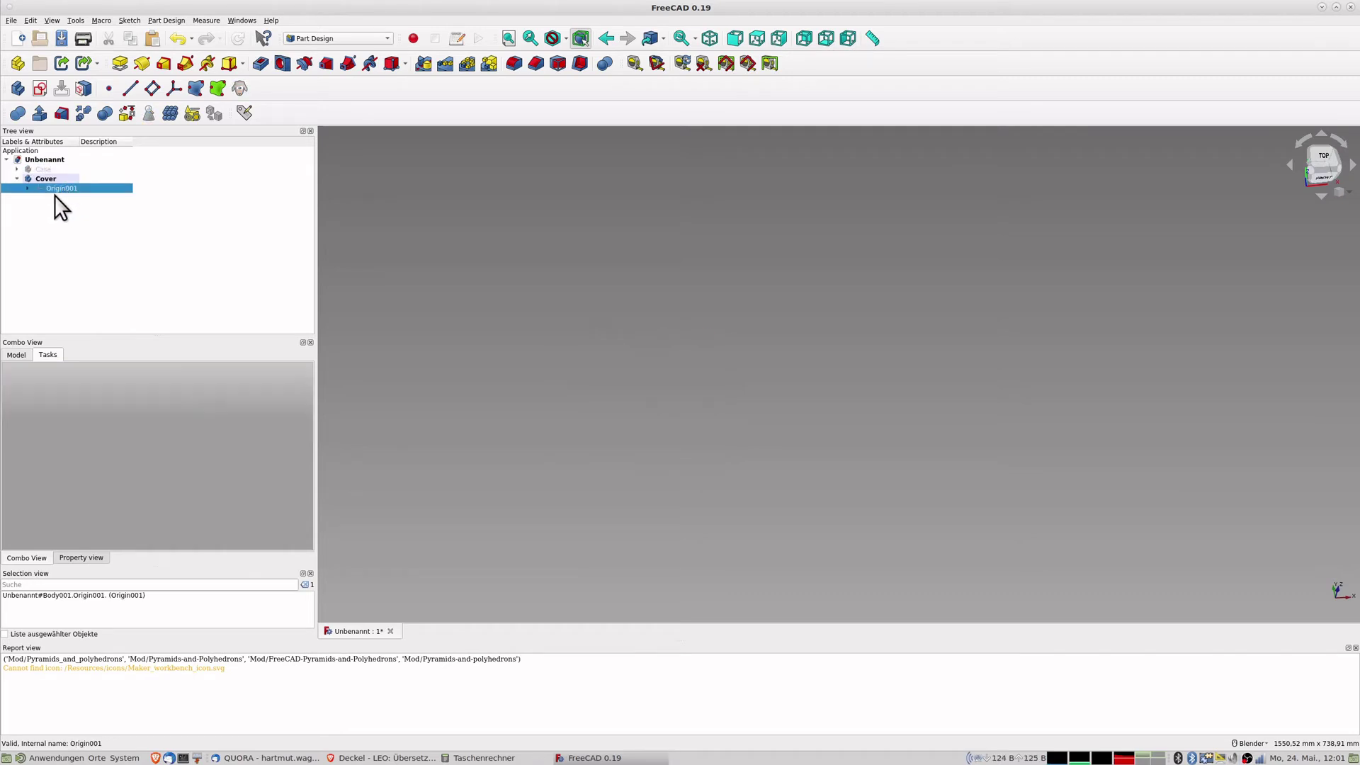
Show the Cover body's origin and create a datum plane on its XY plane, offset 84 mm in the z-direction.
{"action": "key", "text": "space"}
{"action": "middle_click_drag", "start_coordinate": [781, 466], "coordinate": [724, 448]}
{"action": "scroll", "coordinate": [724, 448], "scroll_direction": "up", "scroll_amount": 3}
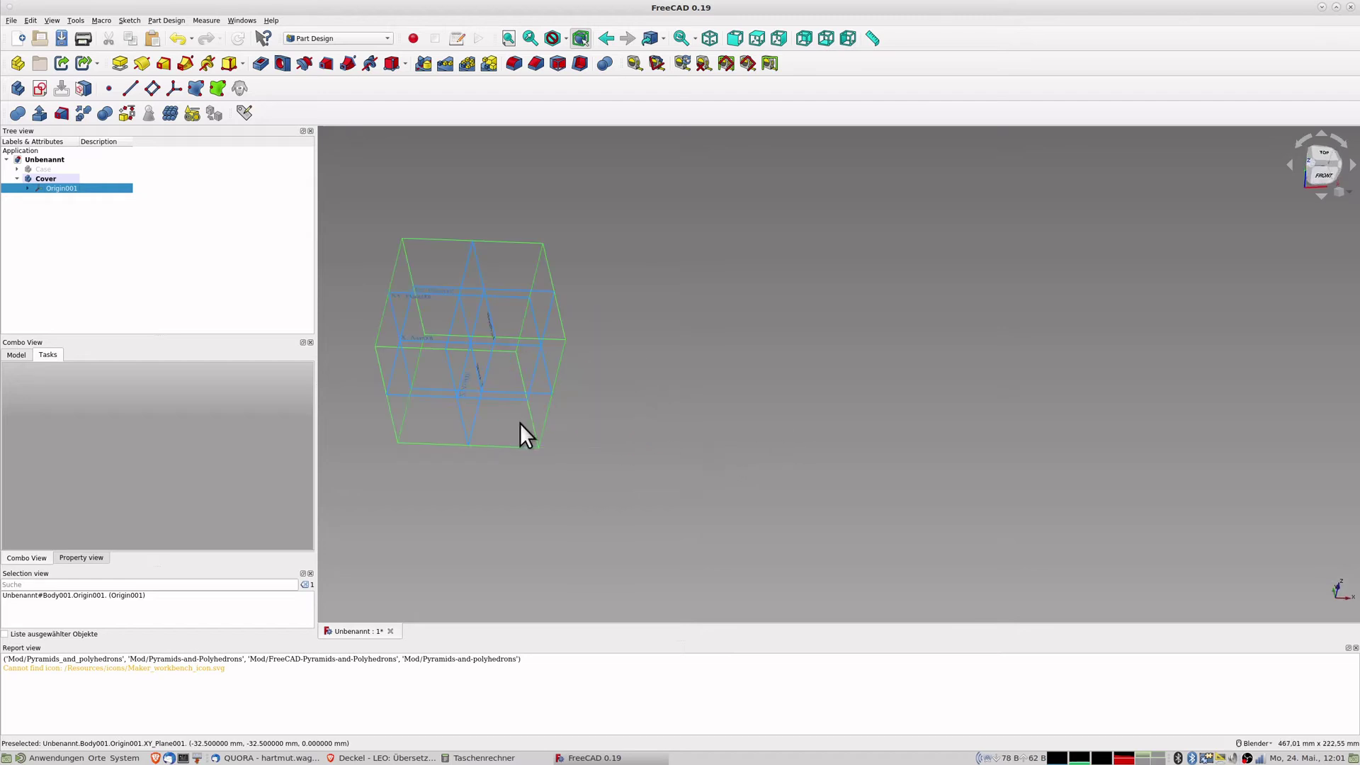
{"action": "left_click", "coordinate": [423, 388]}
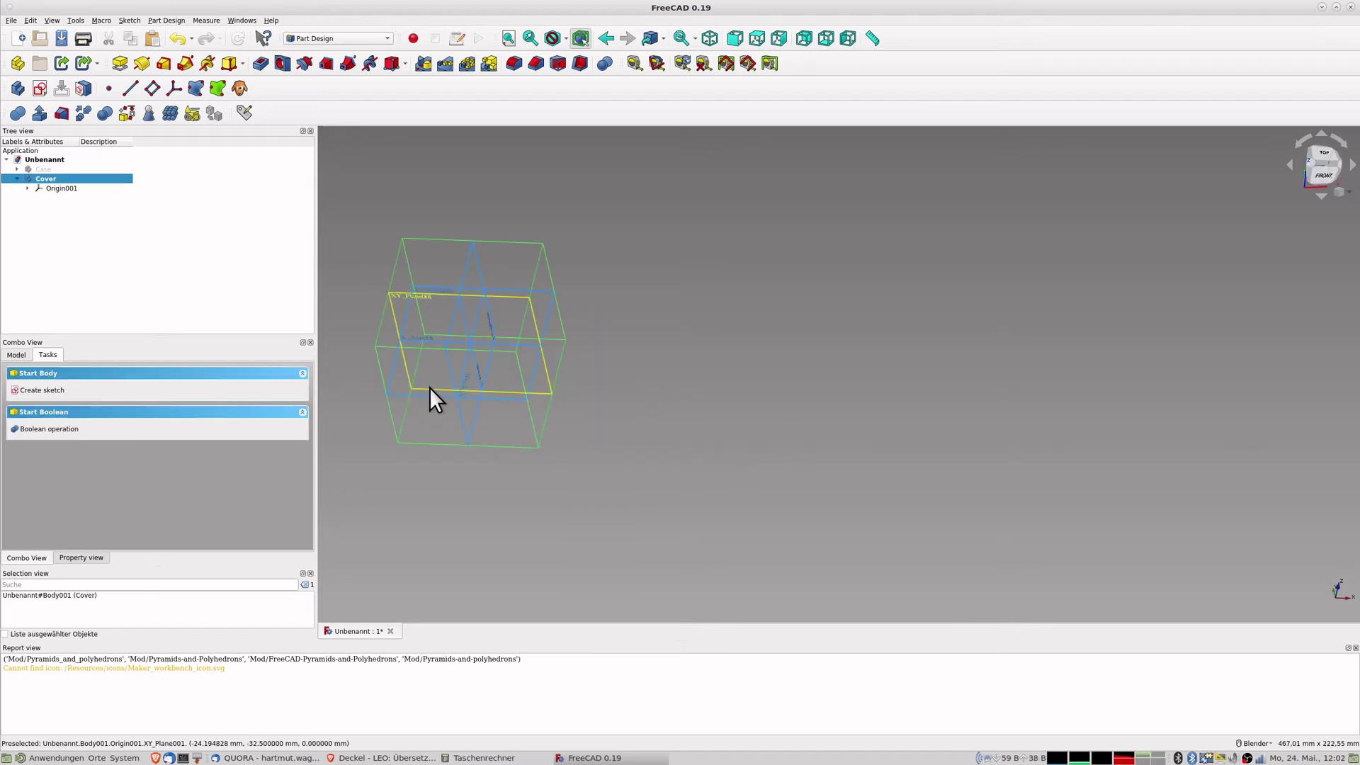
{"action": "left_click", "coordinate": [429, 389]}
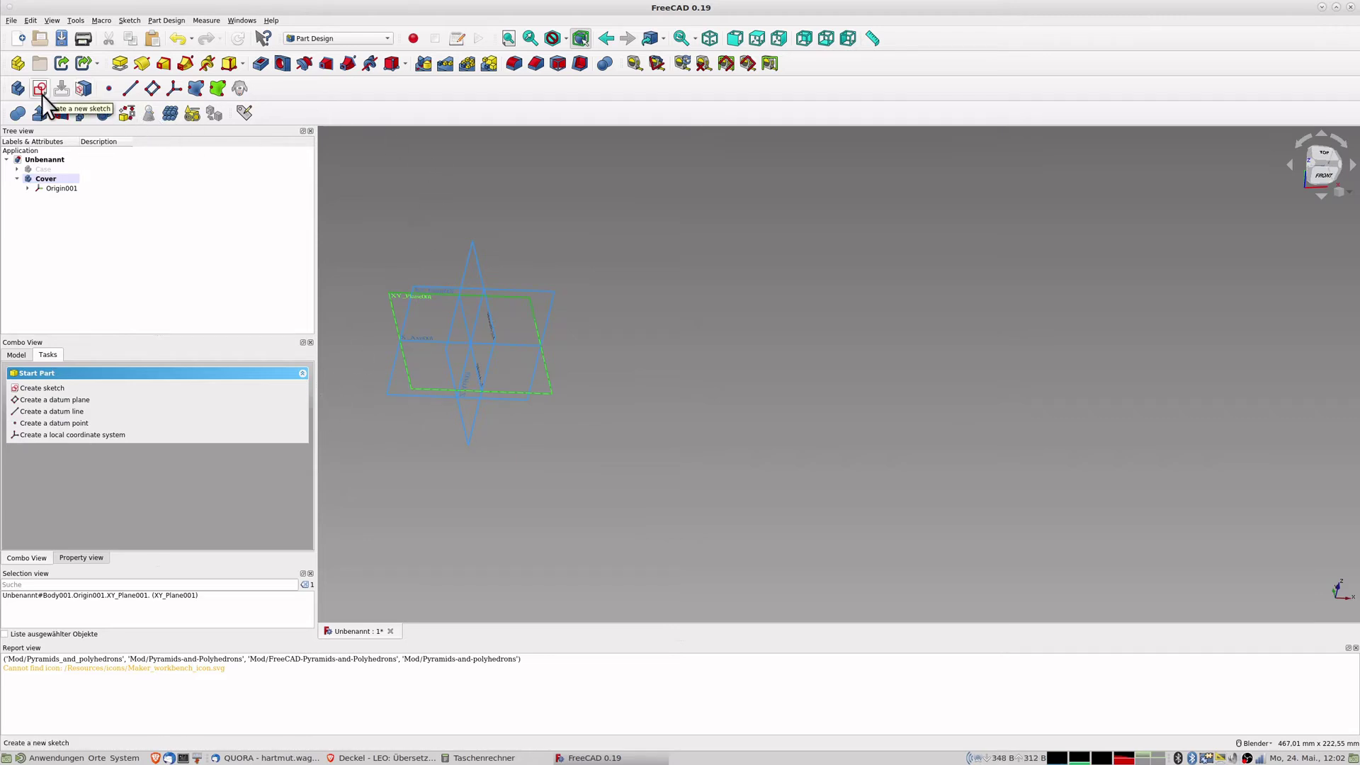
{"action": "left_click", "coordinate": [151, 87]}
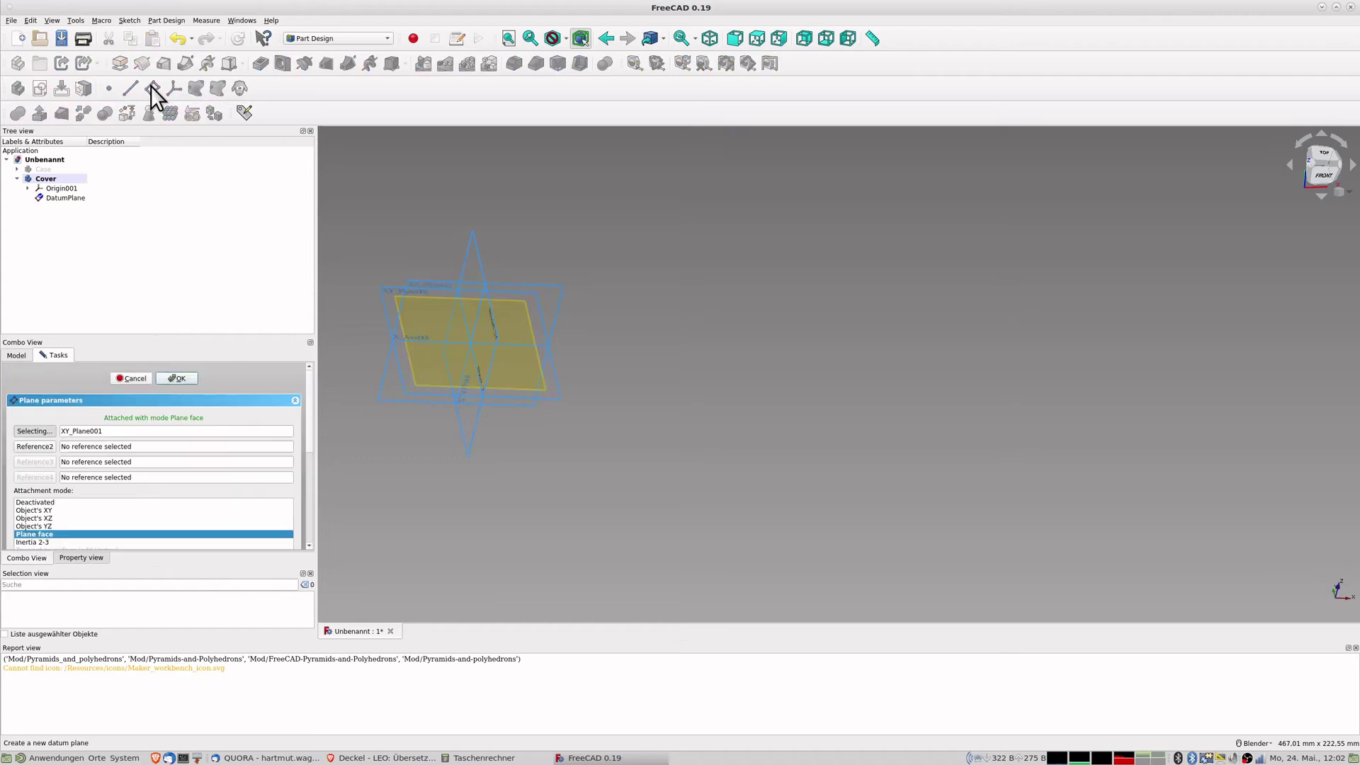
{"action": "left_click_drag", "start_coordinate": [307, 419], "coordinate": [306, 517]}
{"action": "left_click_drag", "start_coordinate": [121, 457], "coordinate": [33, 455]}
{"action": "type", "text": "84"}
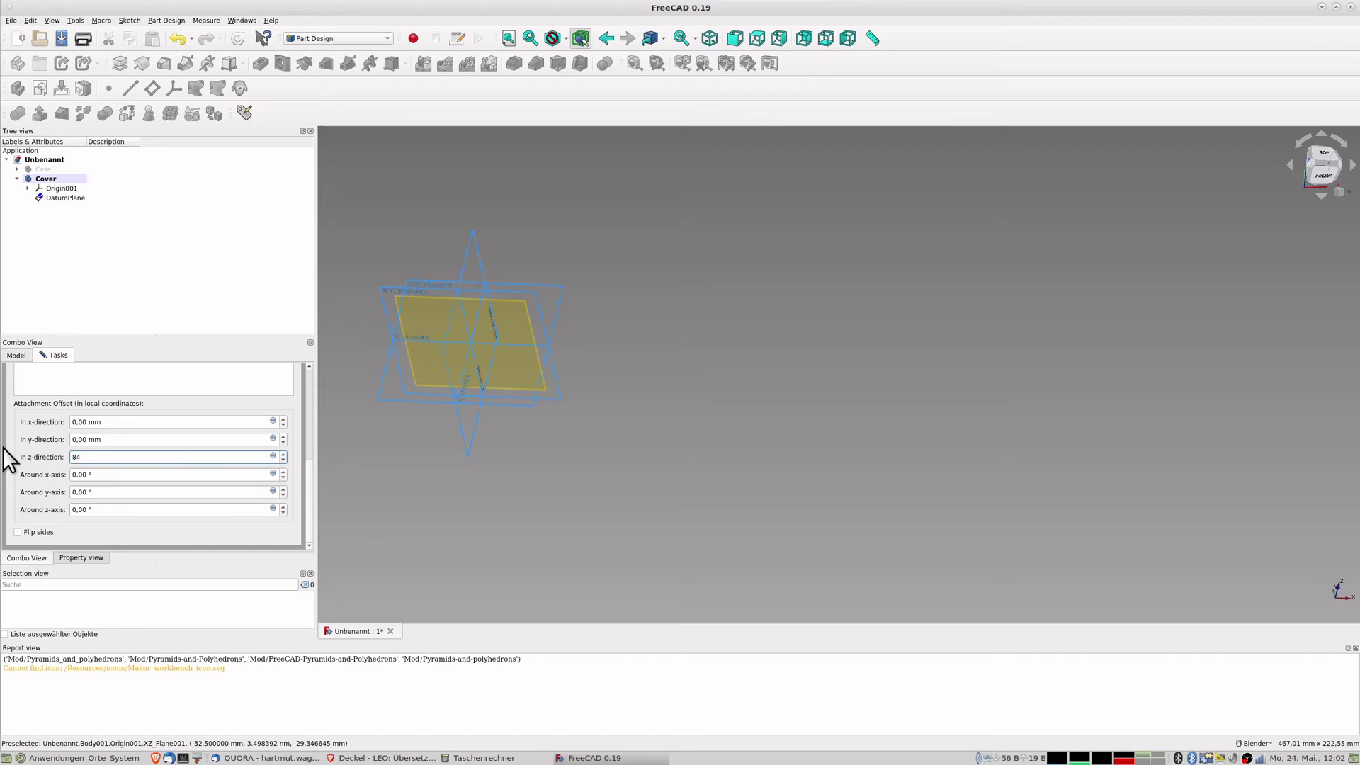
{"action": "key", "text": "Return"}
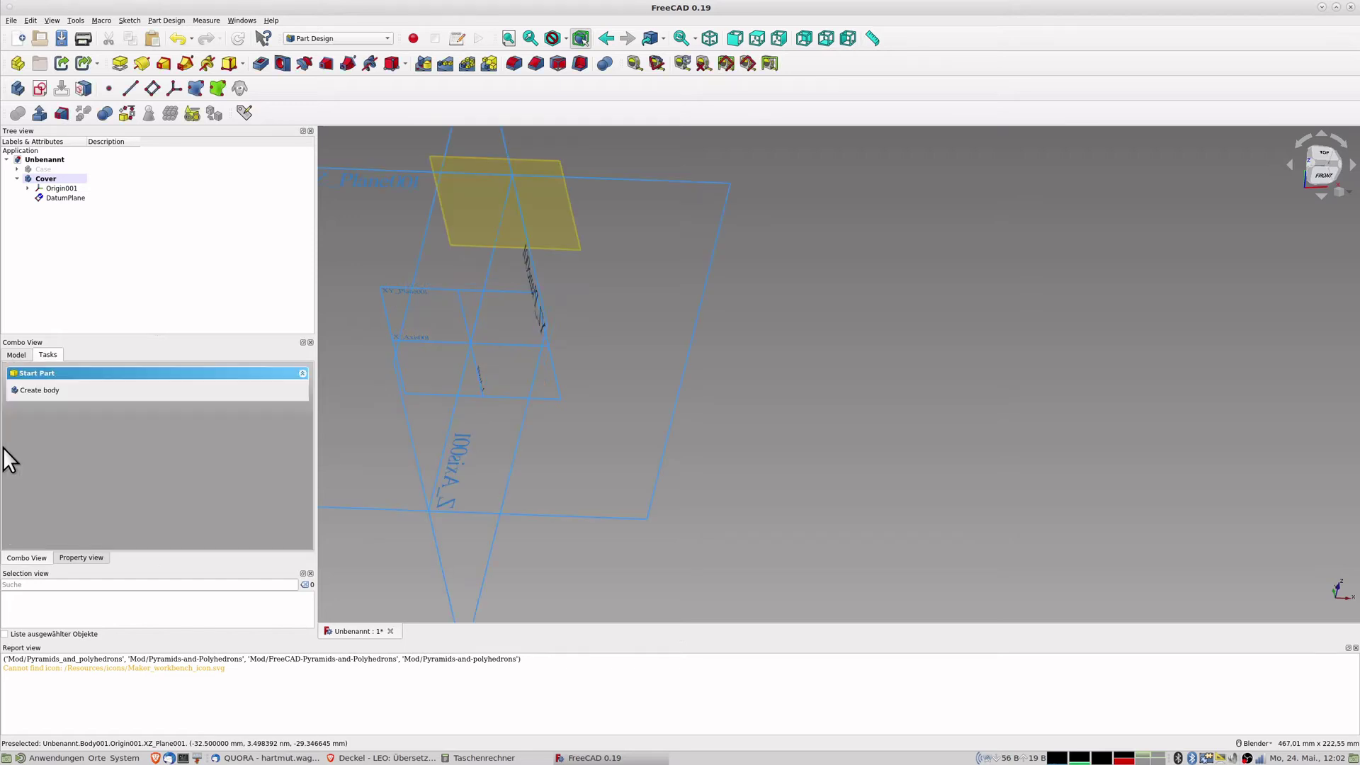
Make the Case body visible again and highlight the datum plane to check its position against the box.
{"action": "left_click", "coordinate": [51, 168]}
{"action": "key", "text": "space"}
{"action": "middle_click_drag", "start_coordinate": [547, 290], "coordinate": [776, 321]}
{"action": "left_click", "coordinate": [51, 198]}
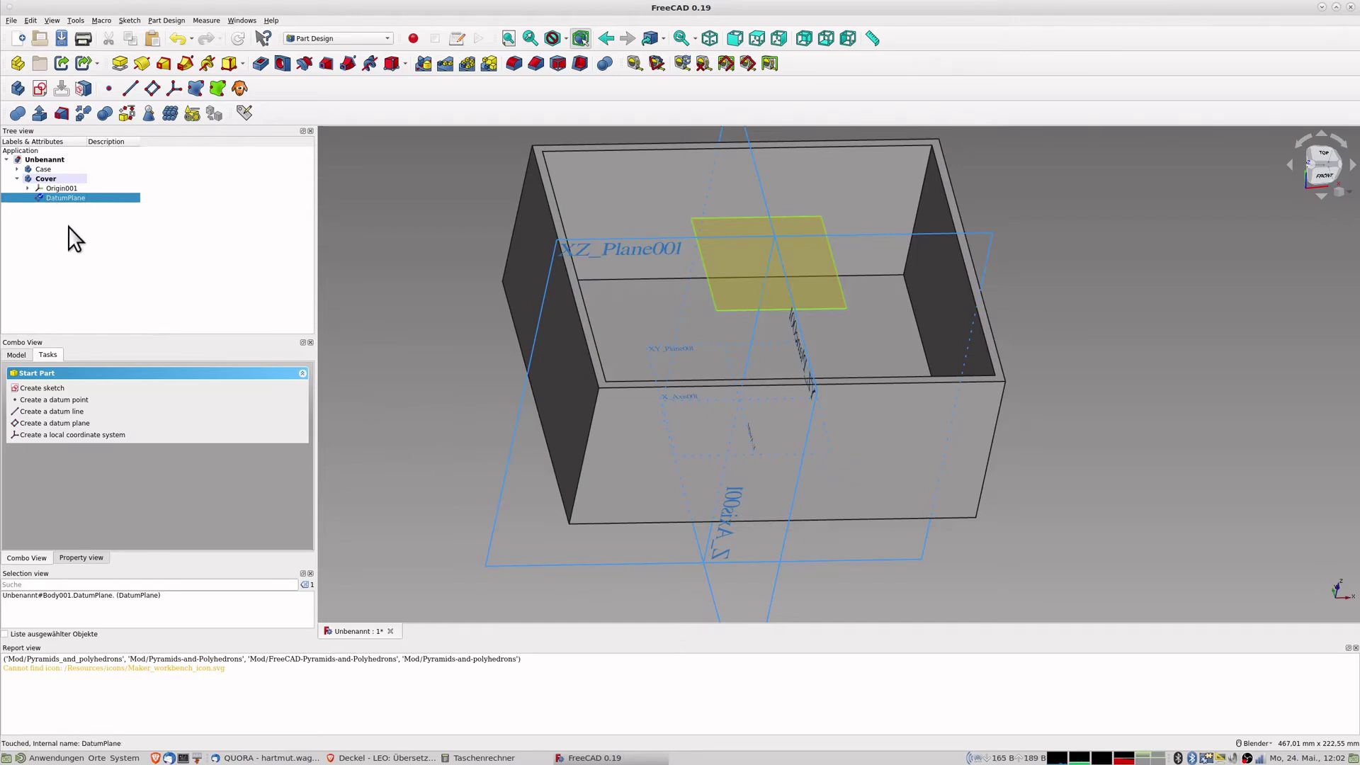
Duplicate Sketch001 from Pad001 without its Pad dependency and move the copy into the Cover body.
{"action": "left_click", "coordinate": [17, 170]}
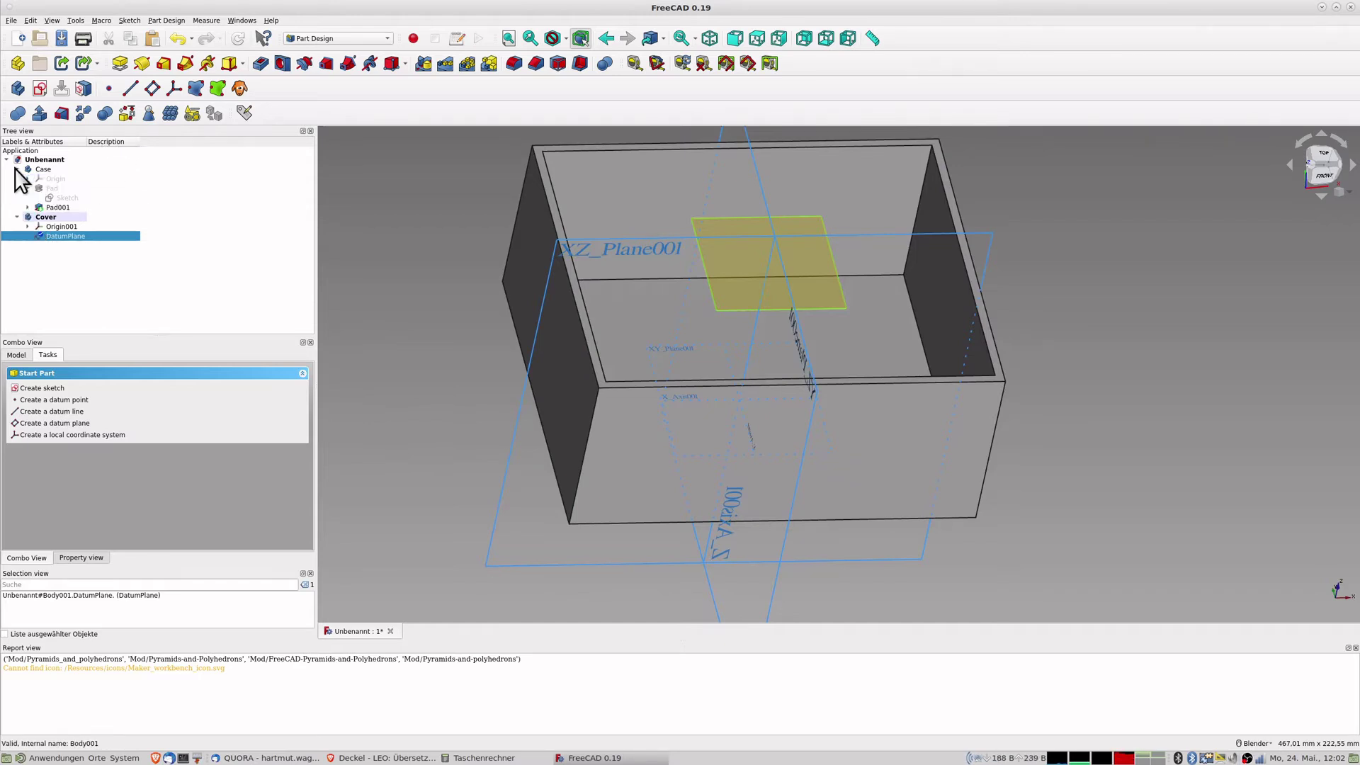
{"action": "left_click", "coordinate": [27, 207]}
{"action": "left_click", "coordinate": [60, 217]}
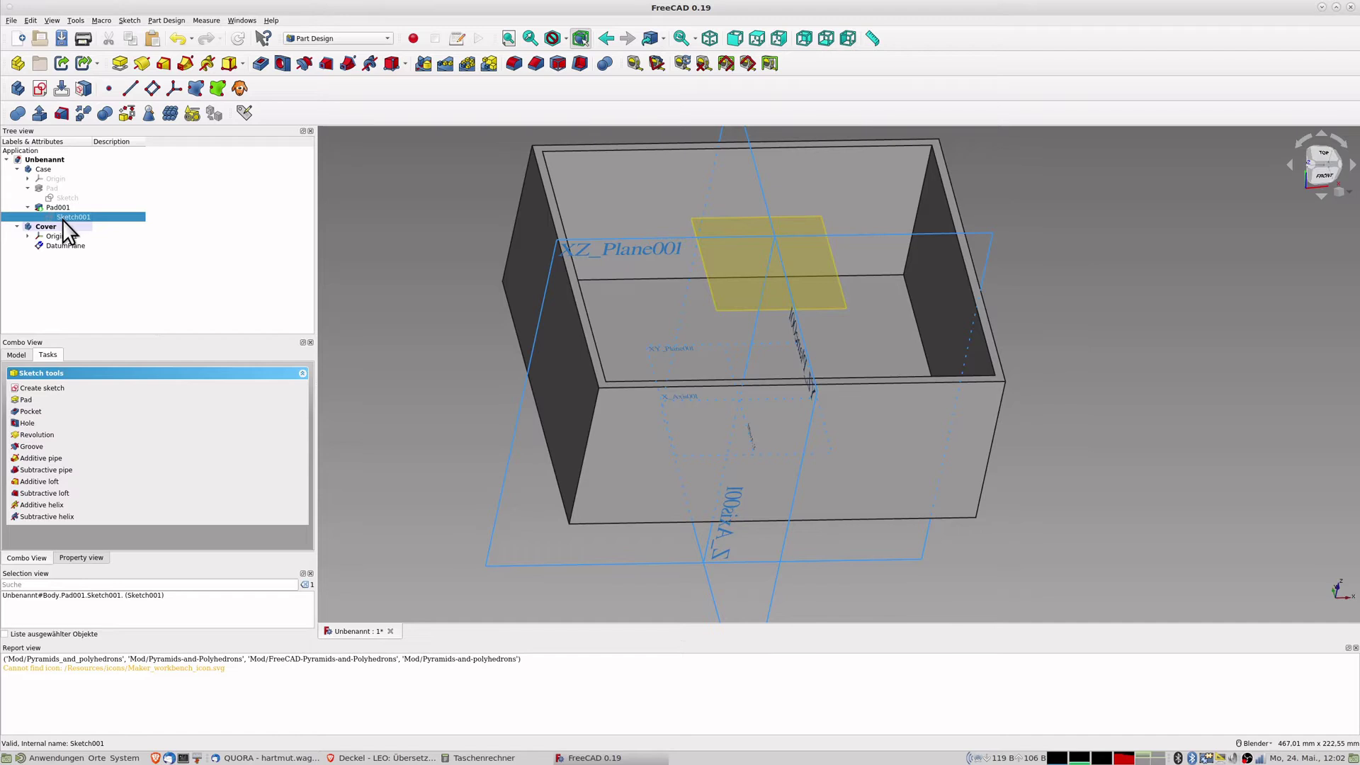
{"action": "key", "text": "ctrl+c"}
{"action": "left_click", "coordinate": [658, 329]}
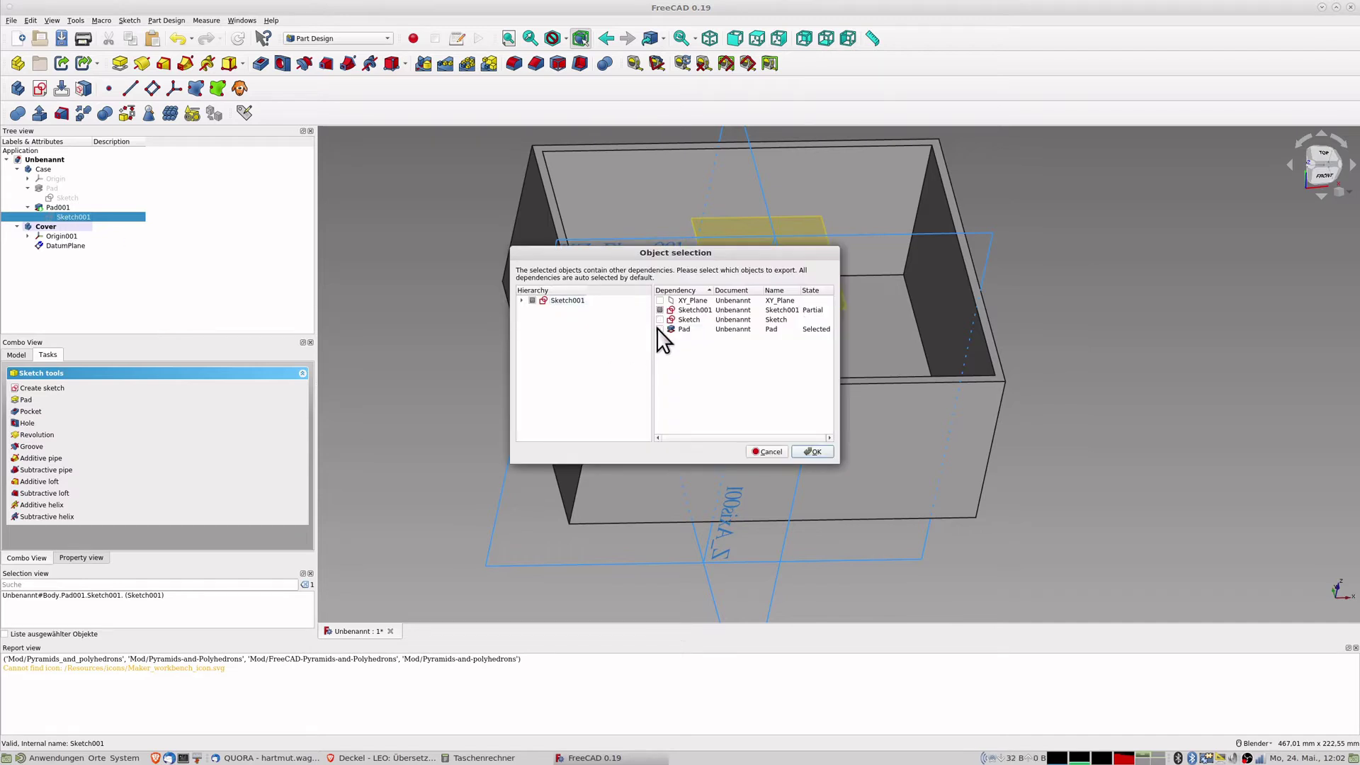
{"action": "left_click", "coordinate": [816, 452]}
{"action": "left_click", "coordinate": [179, 323]}
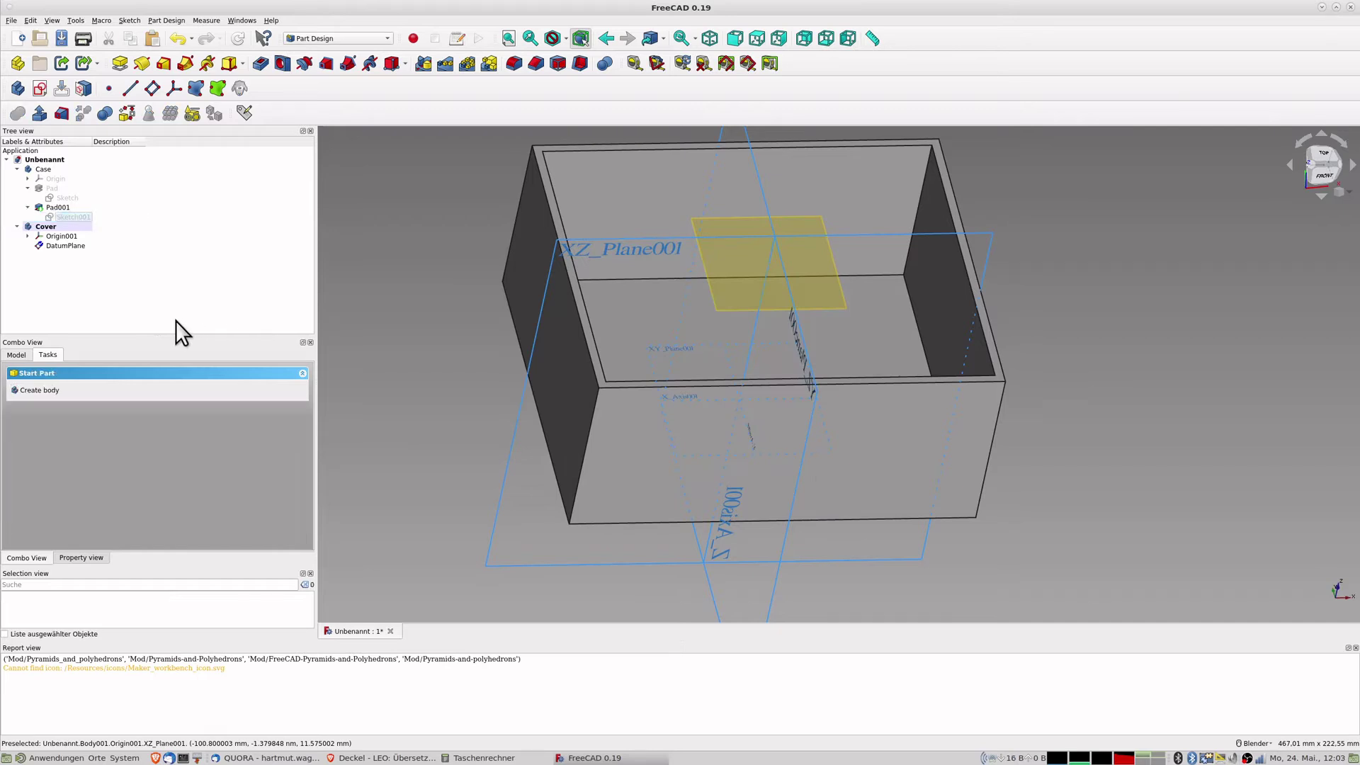
{"action": "key", "text": "ctrl+v"}
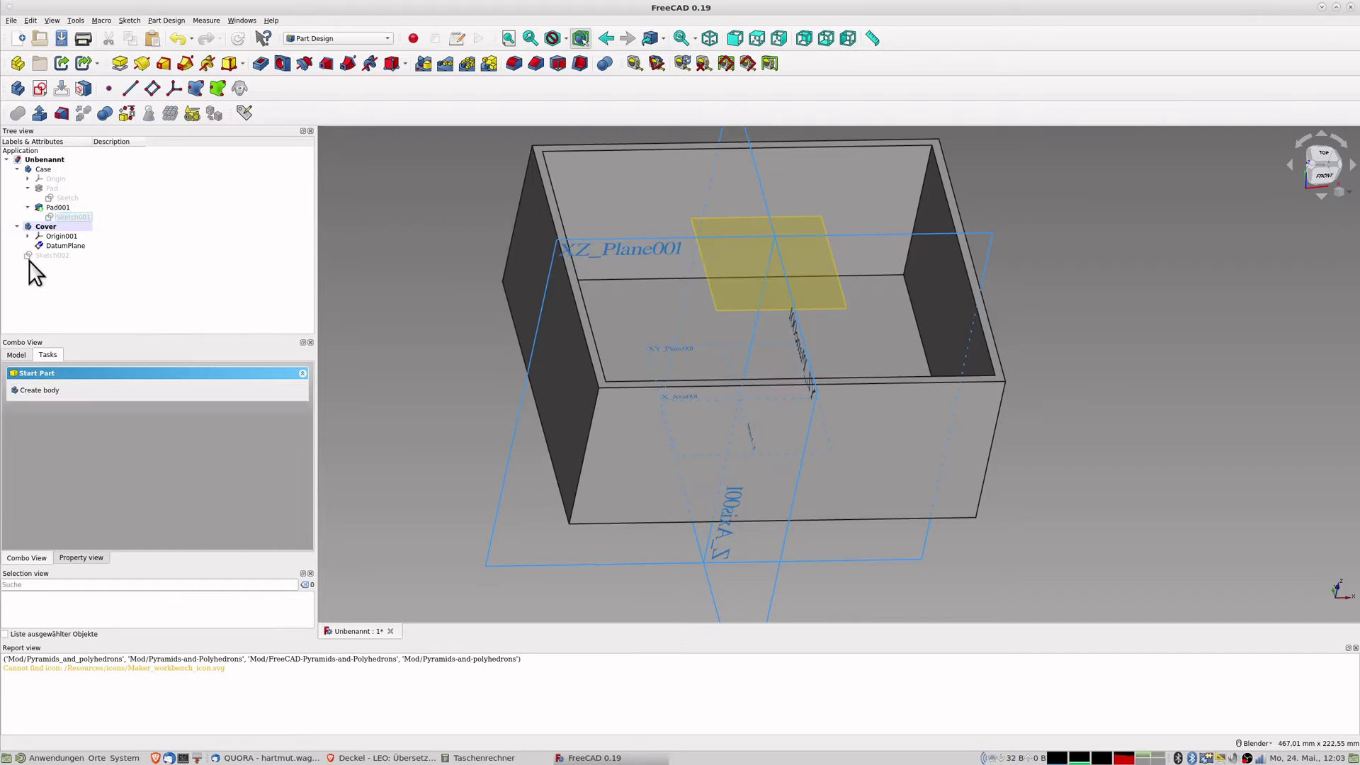
{"action": "left_click", "coordinate": [45, 257]}
{"action": "left_click_drag", "start_coordinate": [45, 256], "coordinate": [51, 228]}
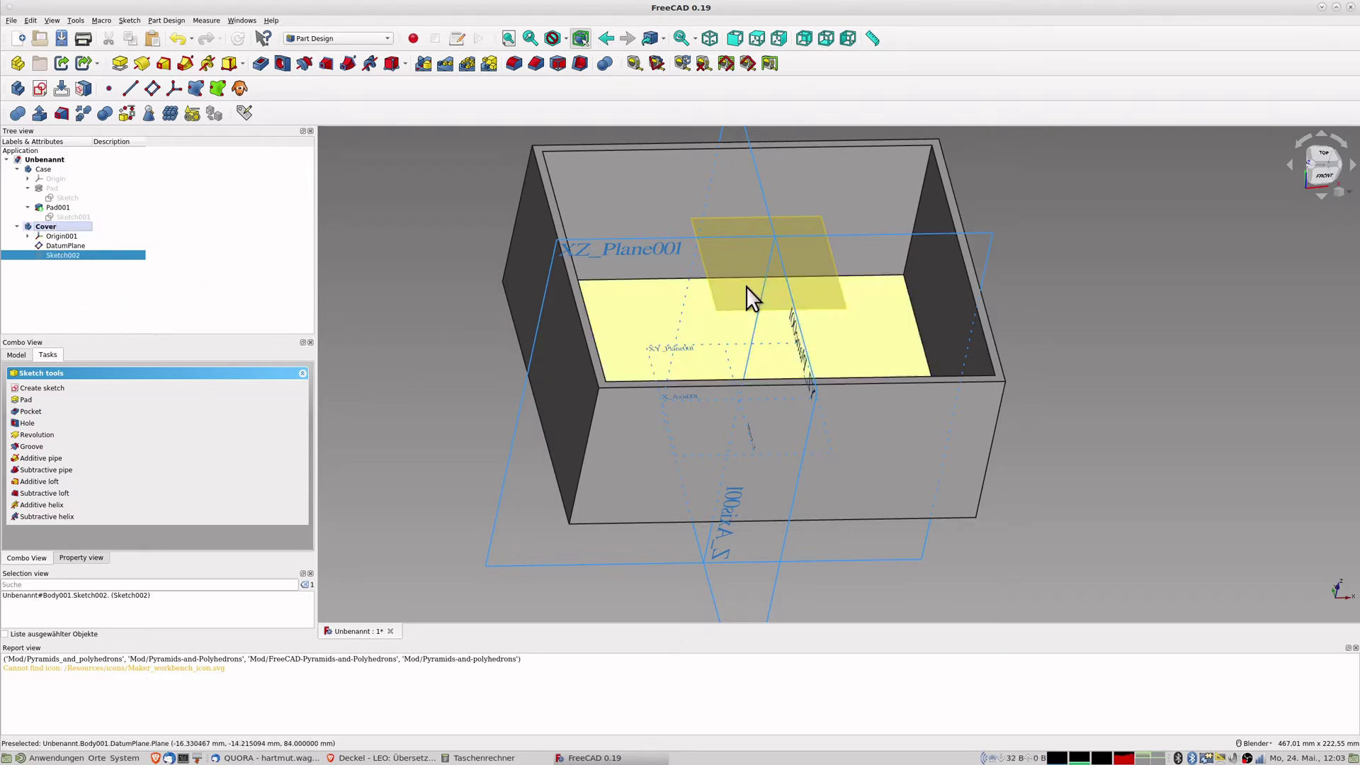
{"action": "left_click", "coordinate": [707, 274]}
{"action": "left_click", "coordinate": [84, 88]}
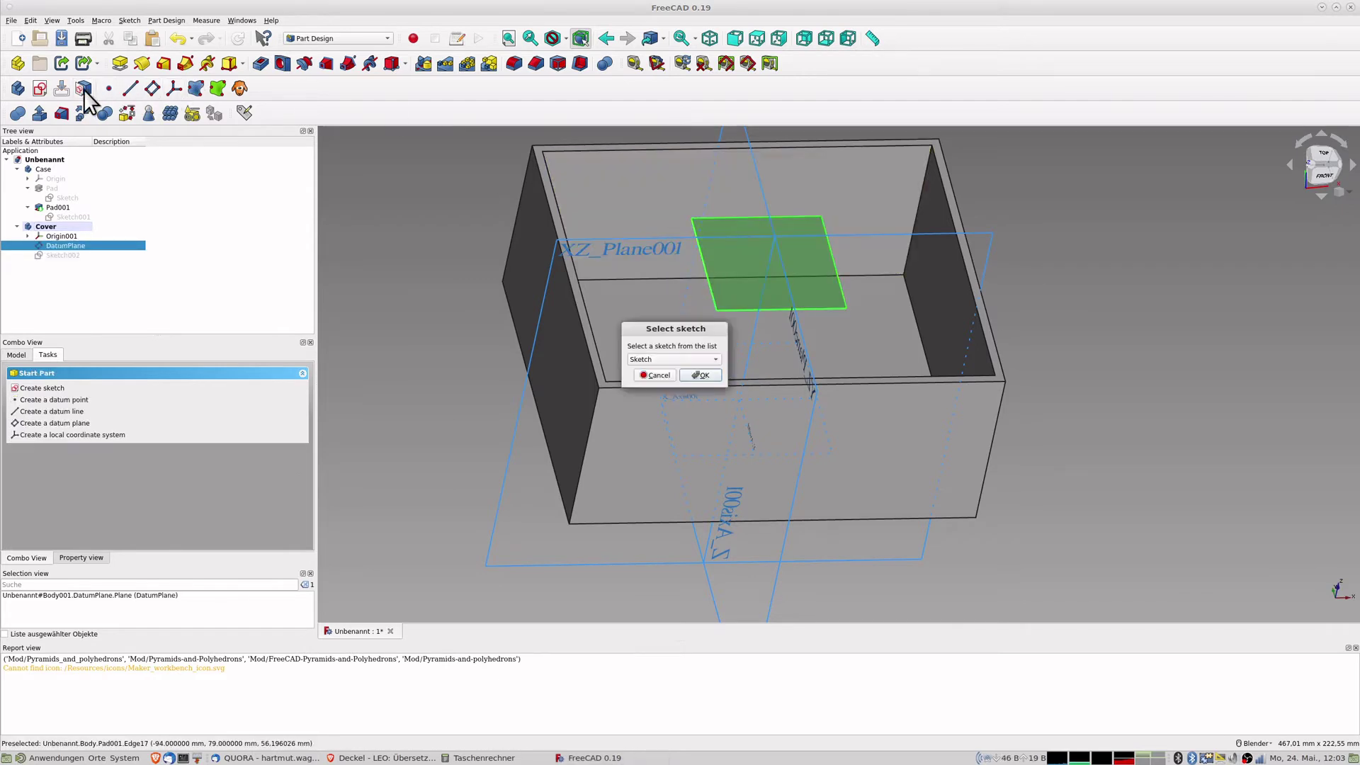
{"action": "left_click", "coordinate": [650, 358]}
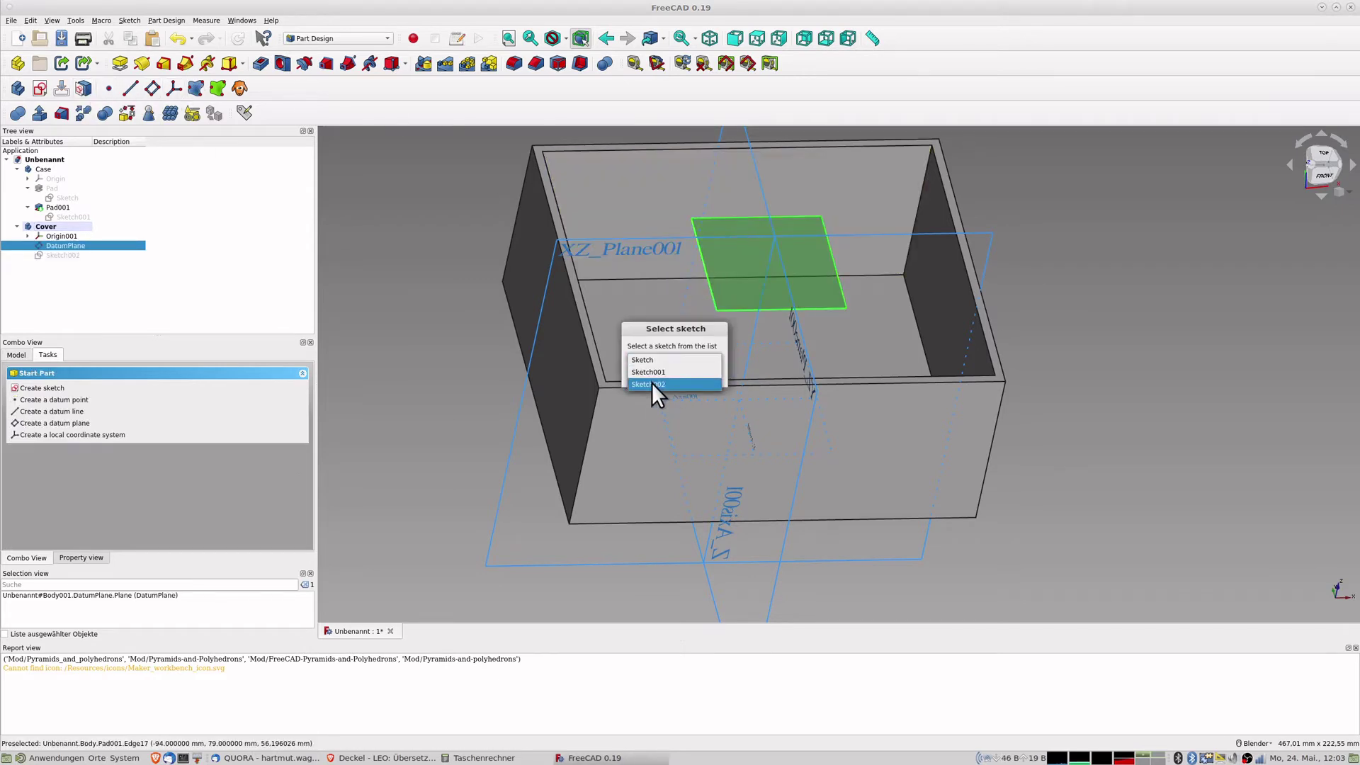
{"action": "left_click", "coordinate": [652, 383]}
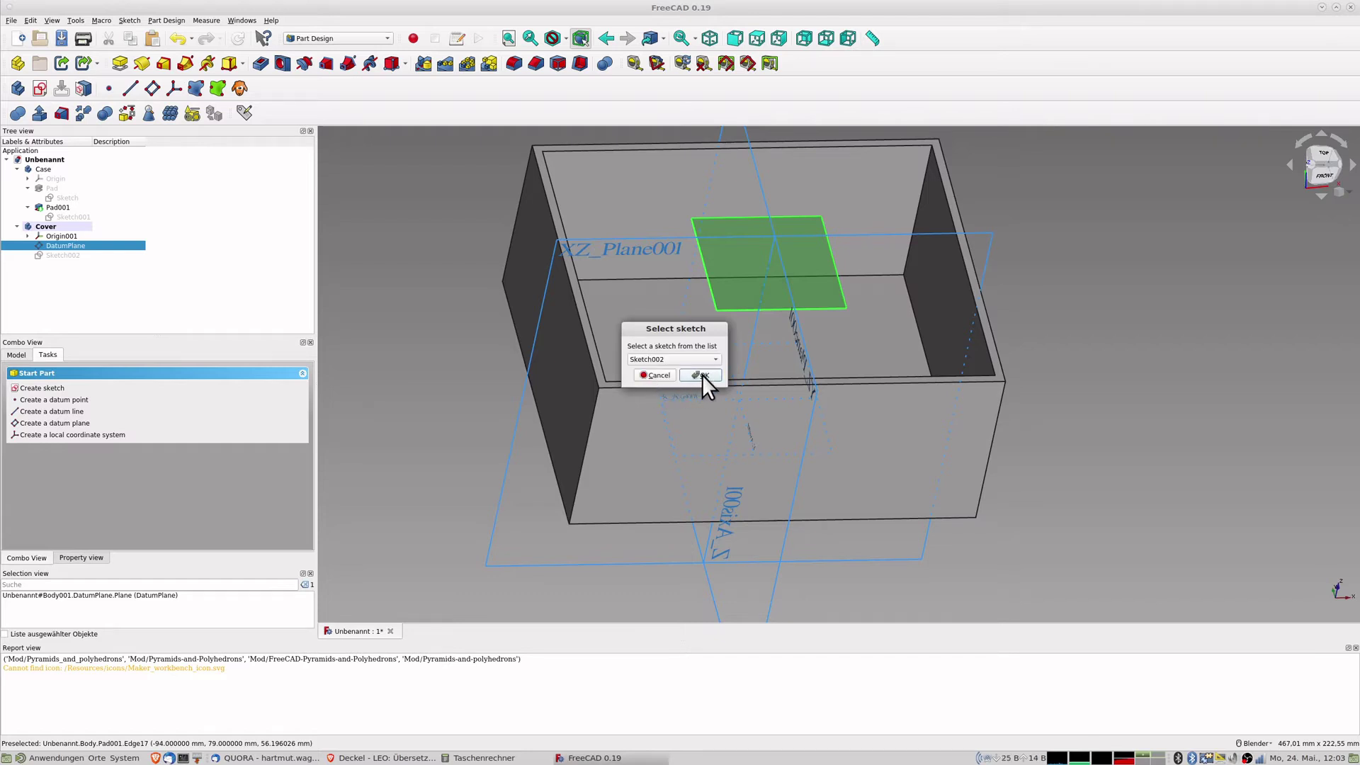
{"action": "left_click", "coordinate": [703, 375]}
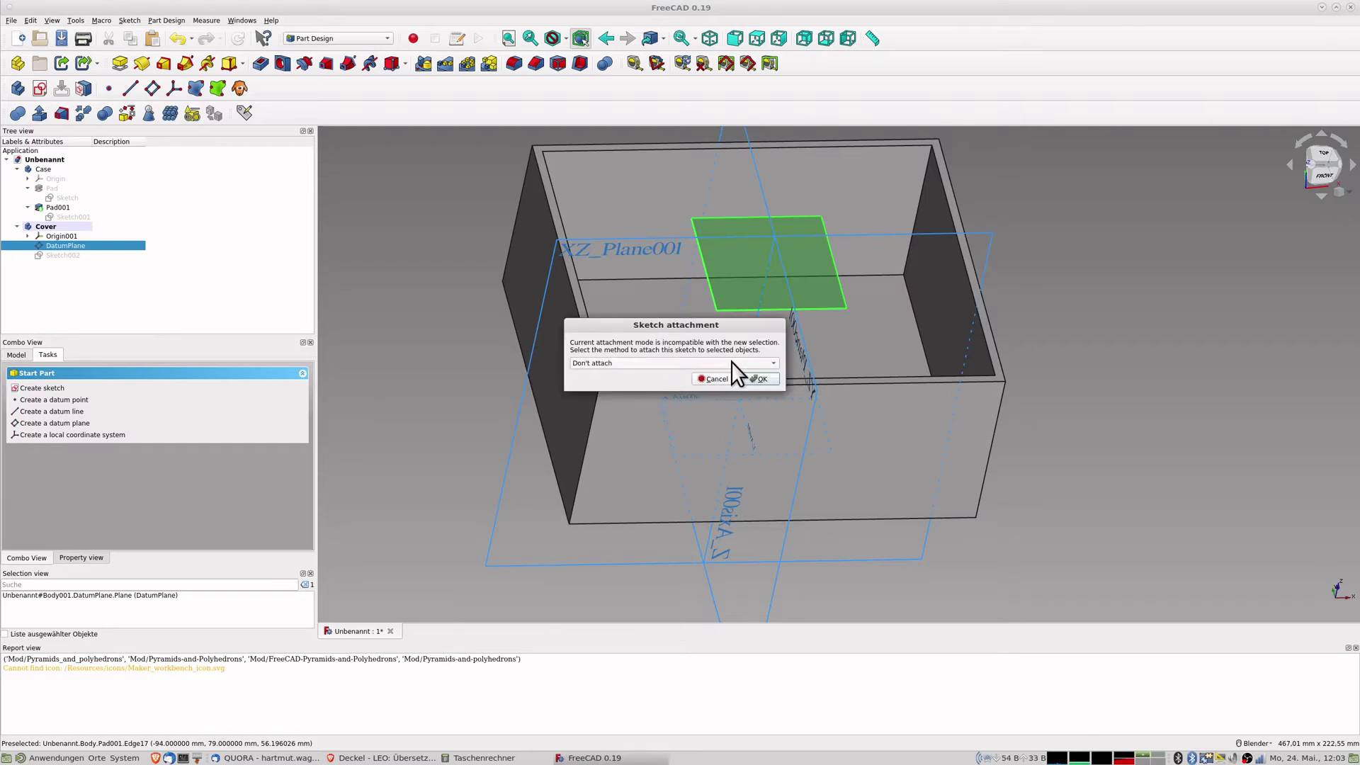
{"action": "left_click", "coordinate": [732, 365]}
{"action": "left_click", "coordinate": [734, 361]}
{"action": "left_click", "coordinate": [726, 360]}
{"action": "left_click", "coordinate": [725, 360]}
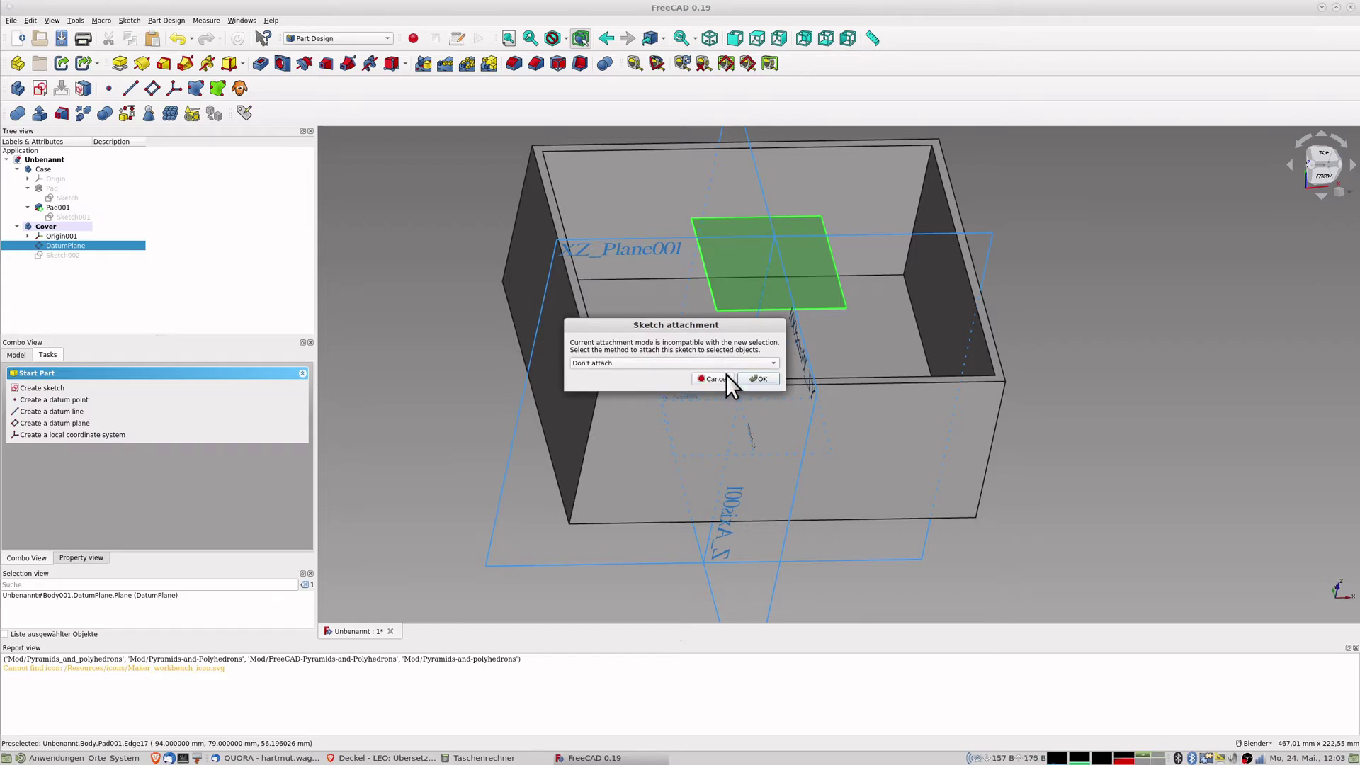
{"action": "left_click", "coordinate": [721, 381]}
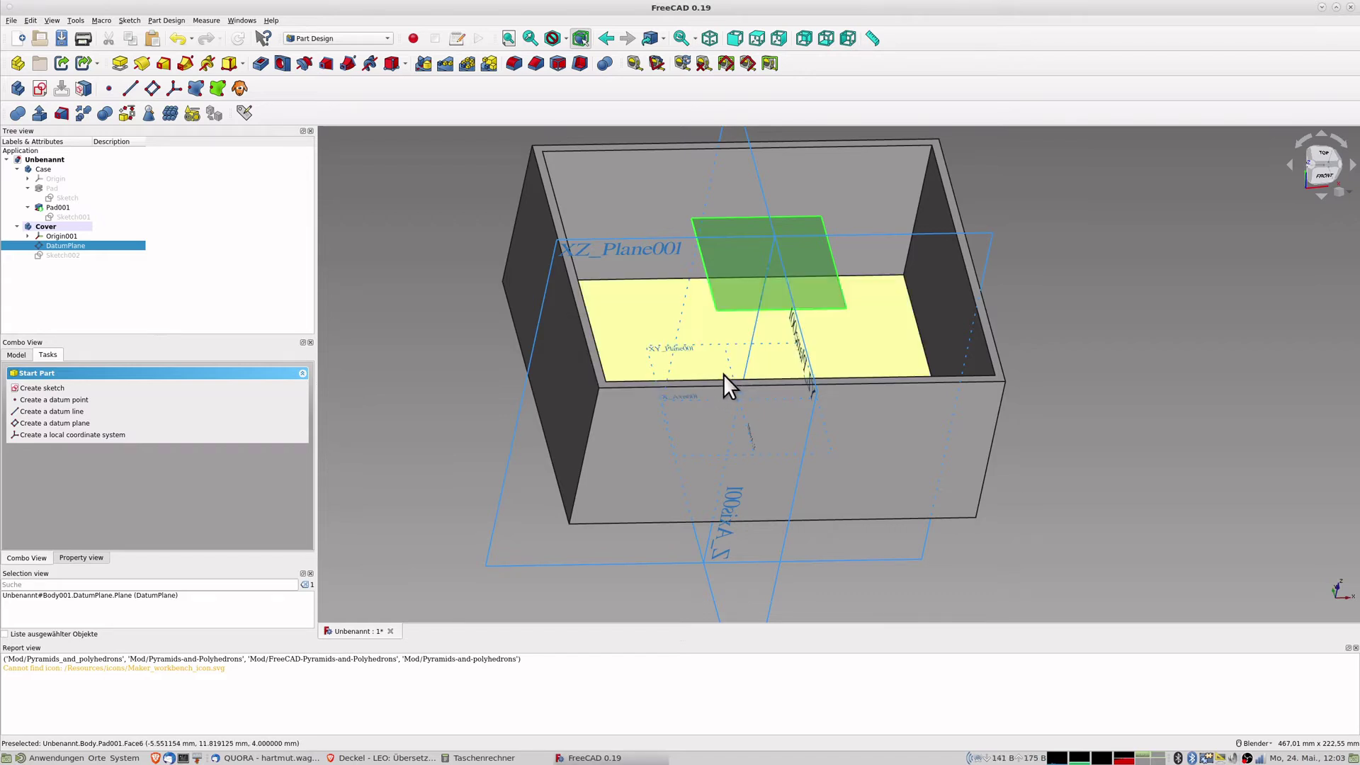
Attach Sketch002 to the Cover body's datum plane with the FlatFace method and make the sketch visible.
{"action": "left_click", "coordinate": [55, 247]}
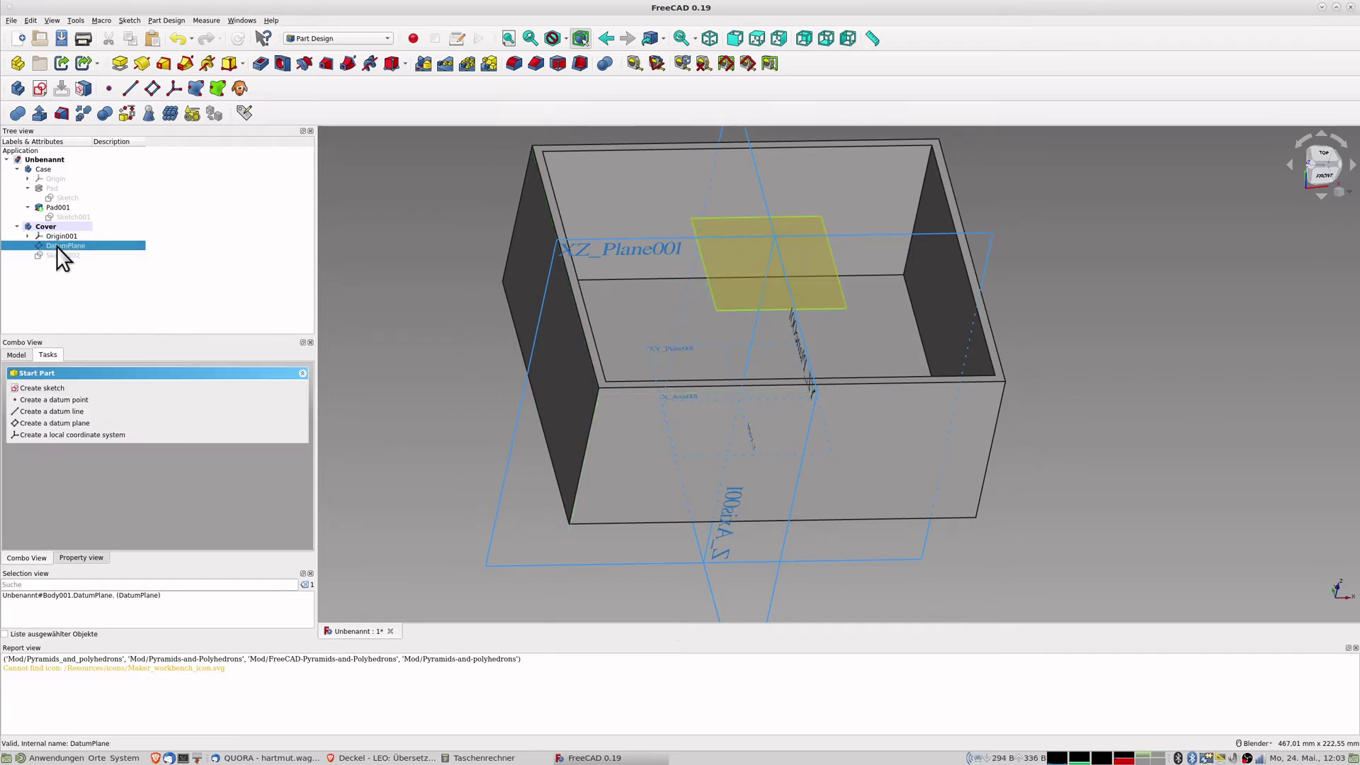
{"action": "left_click", "coordinate": [83, 89]}
{"action": "left_click", "coordinate": [667, 357]}
{"action": "left_click", "coordinate": [661, 386]}
{"action": "left_click", "coordinate": [702, 372]}
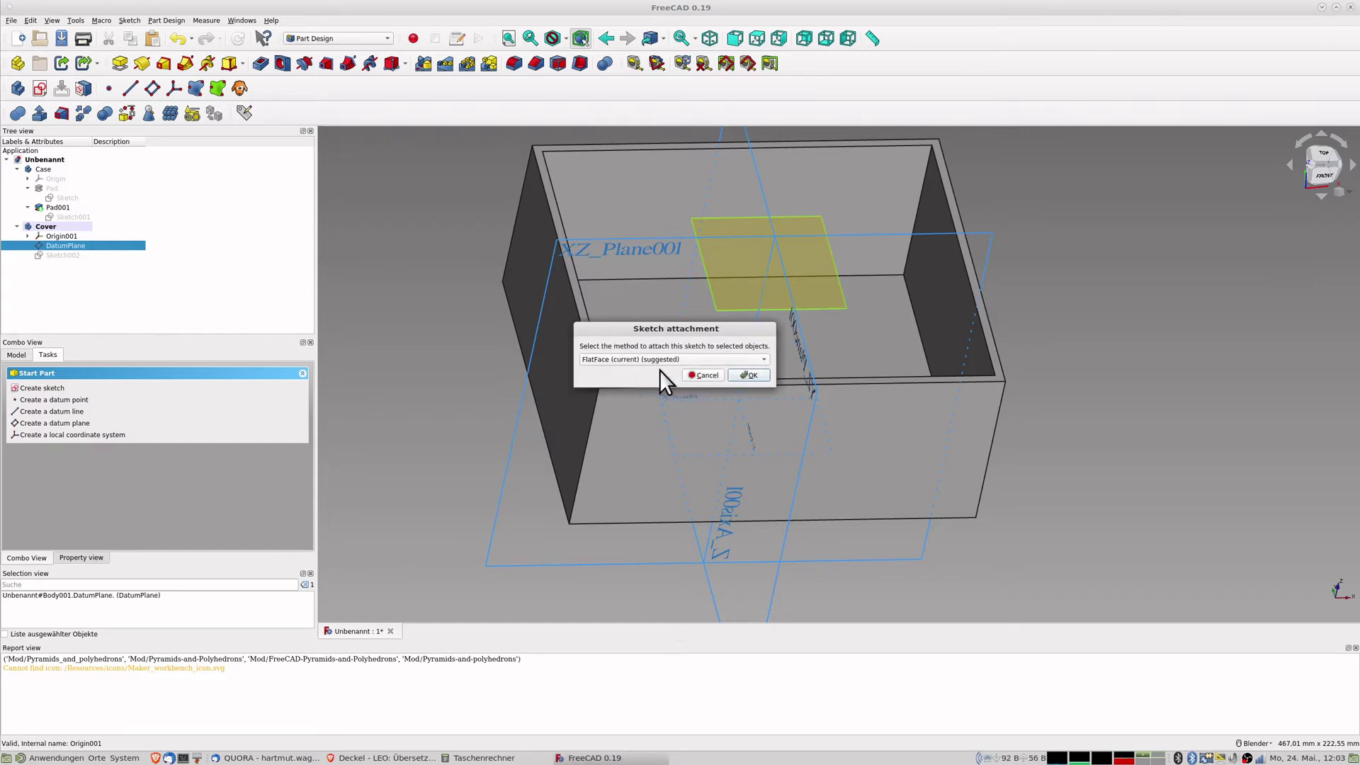
{"action": "left_click", "coordinate": [749, 375]}
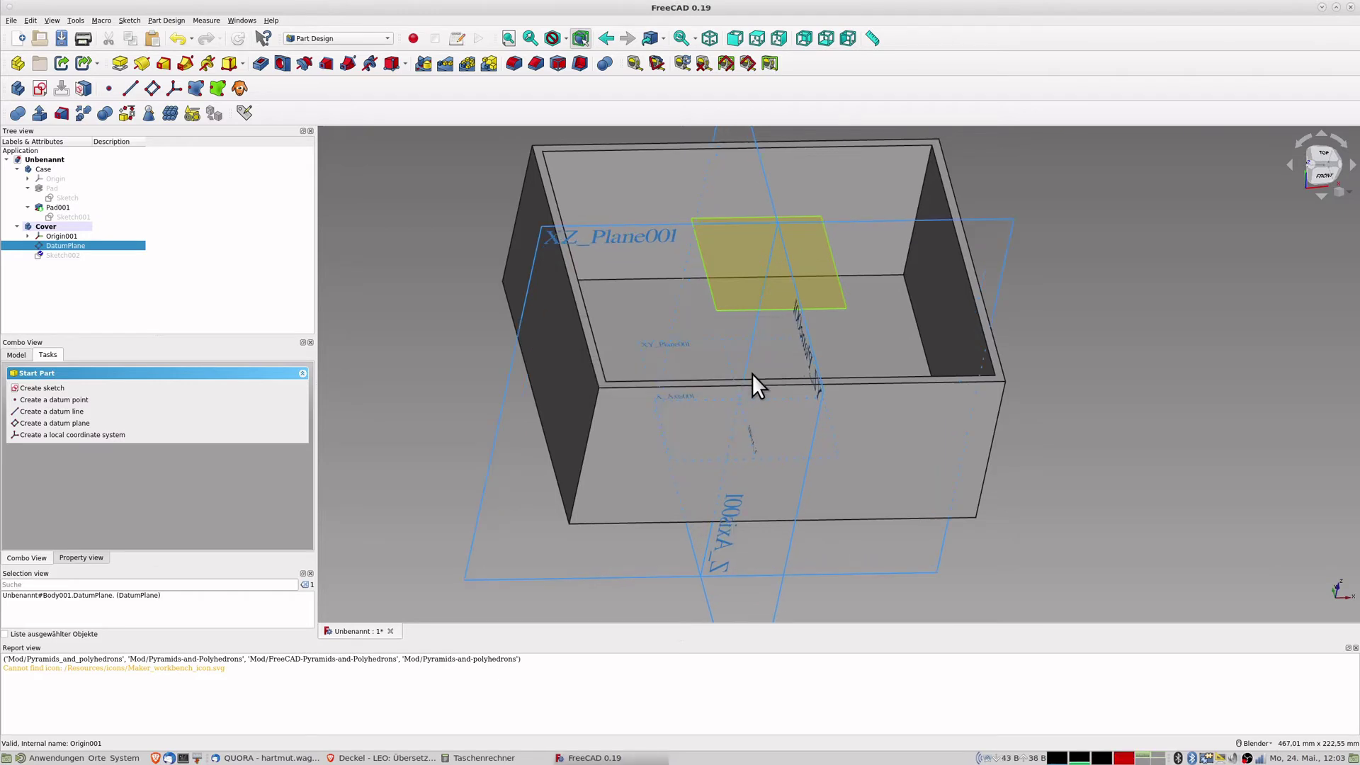
{"action": "left_click", "coordinate": [72, 253]}
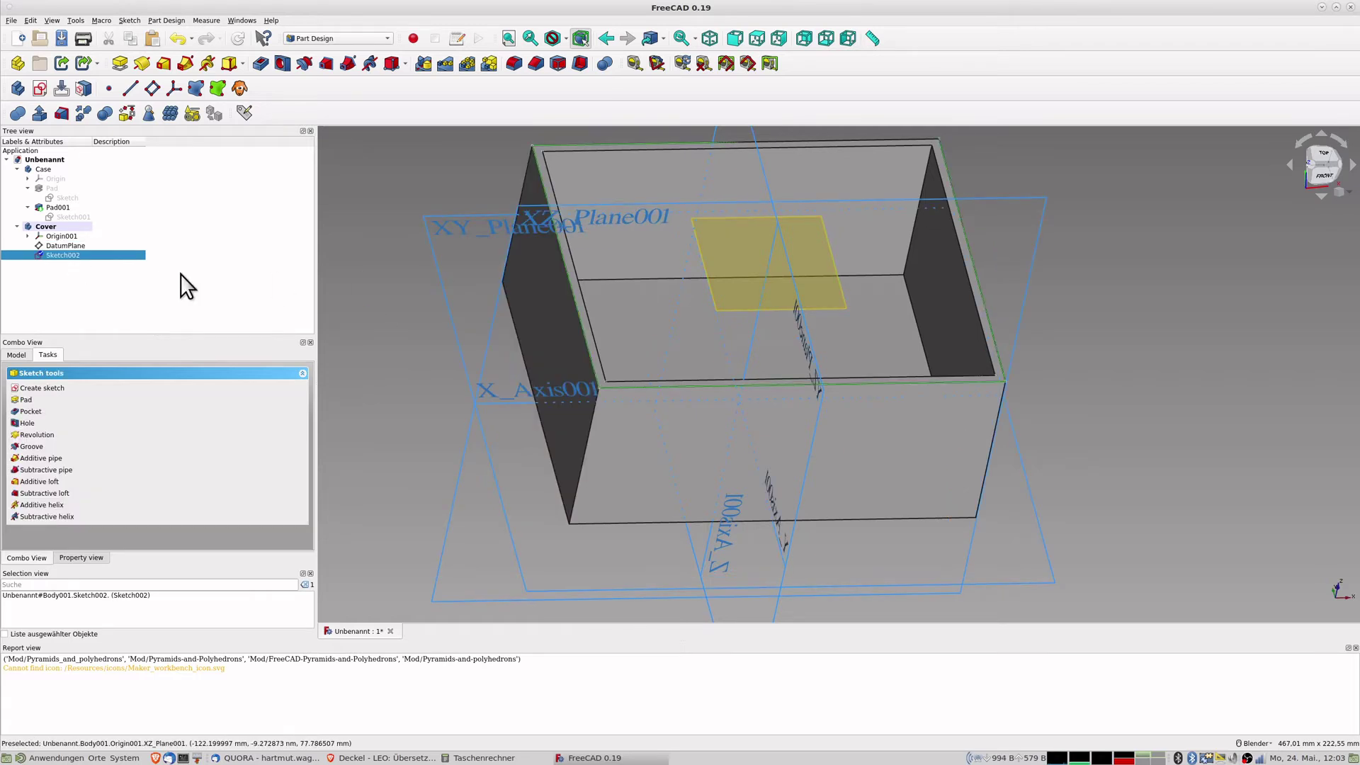
Open Sketch002 for editing and convert the four edges of the outer rectangle to construction geometry.
{"action": "double_click", "coordinate": [78, 254]}
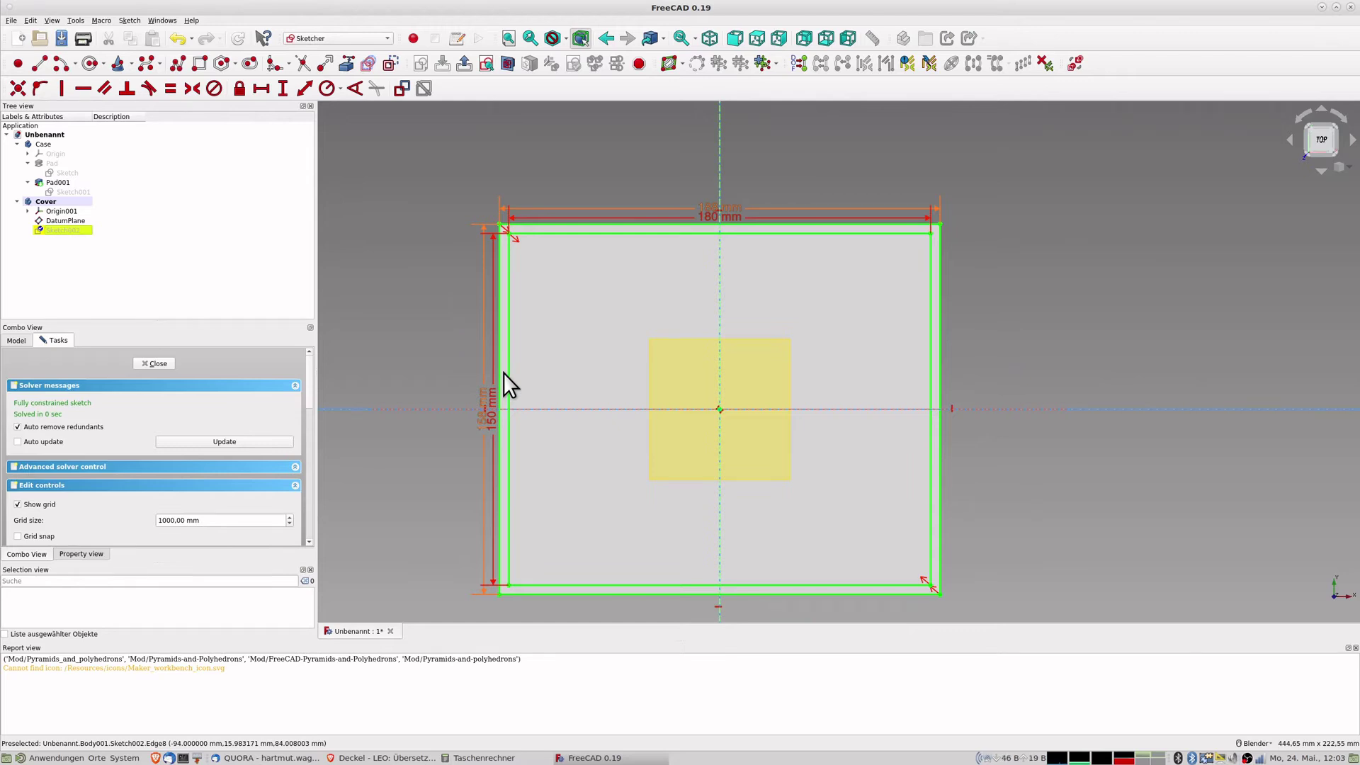
{"action": "left_click", "coordinate": [503, 325]}
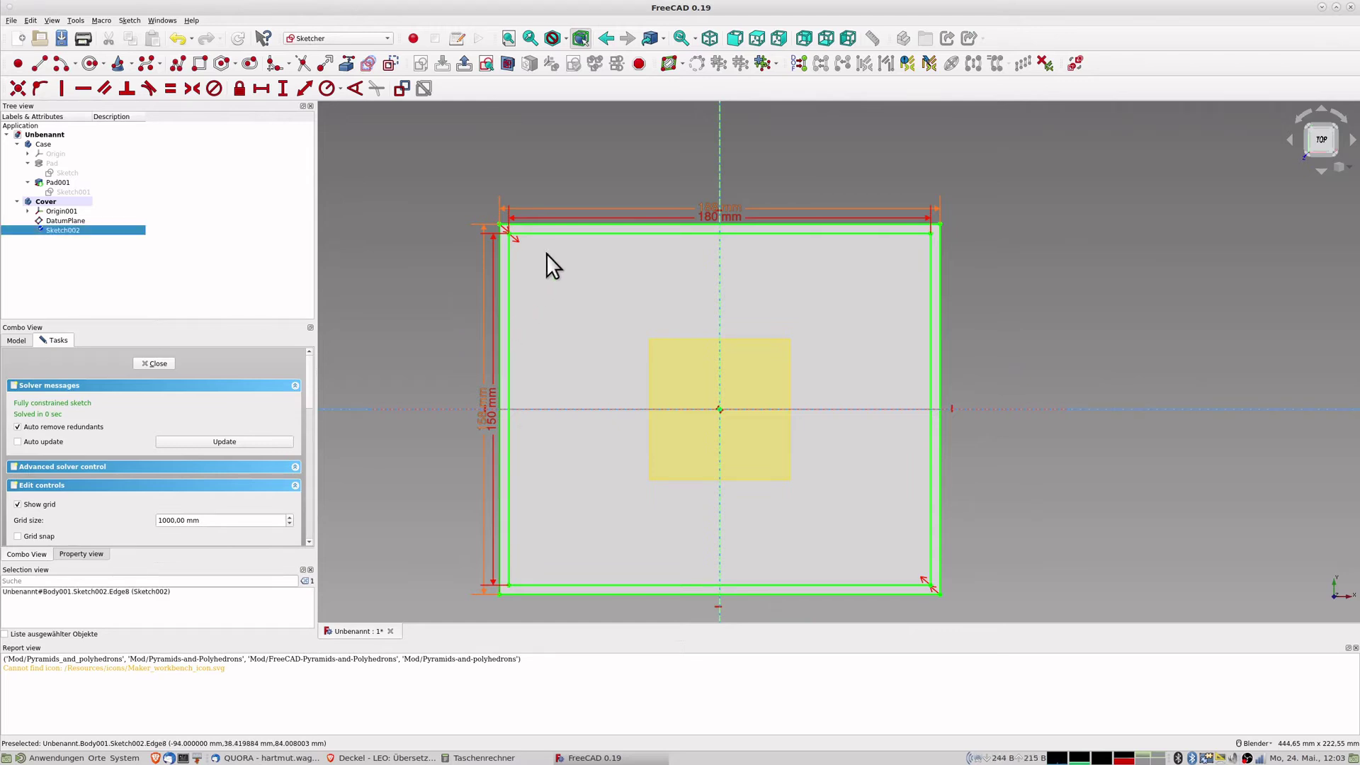
{"action": "left_click", "coordinate": [563, 224]}
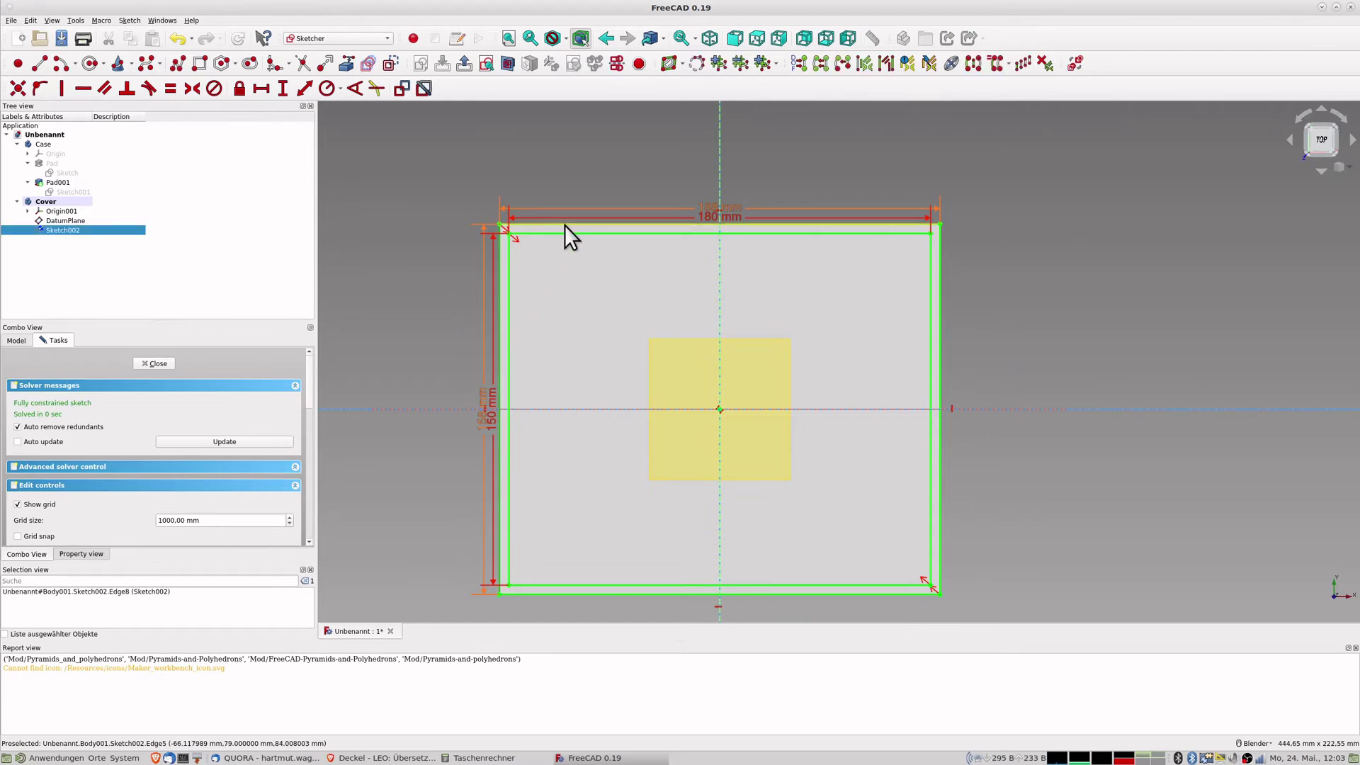
{"action": "left_click", "coordinate": [652, 592]}
{"action": "left_click", "coordinate": [942, 468]}
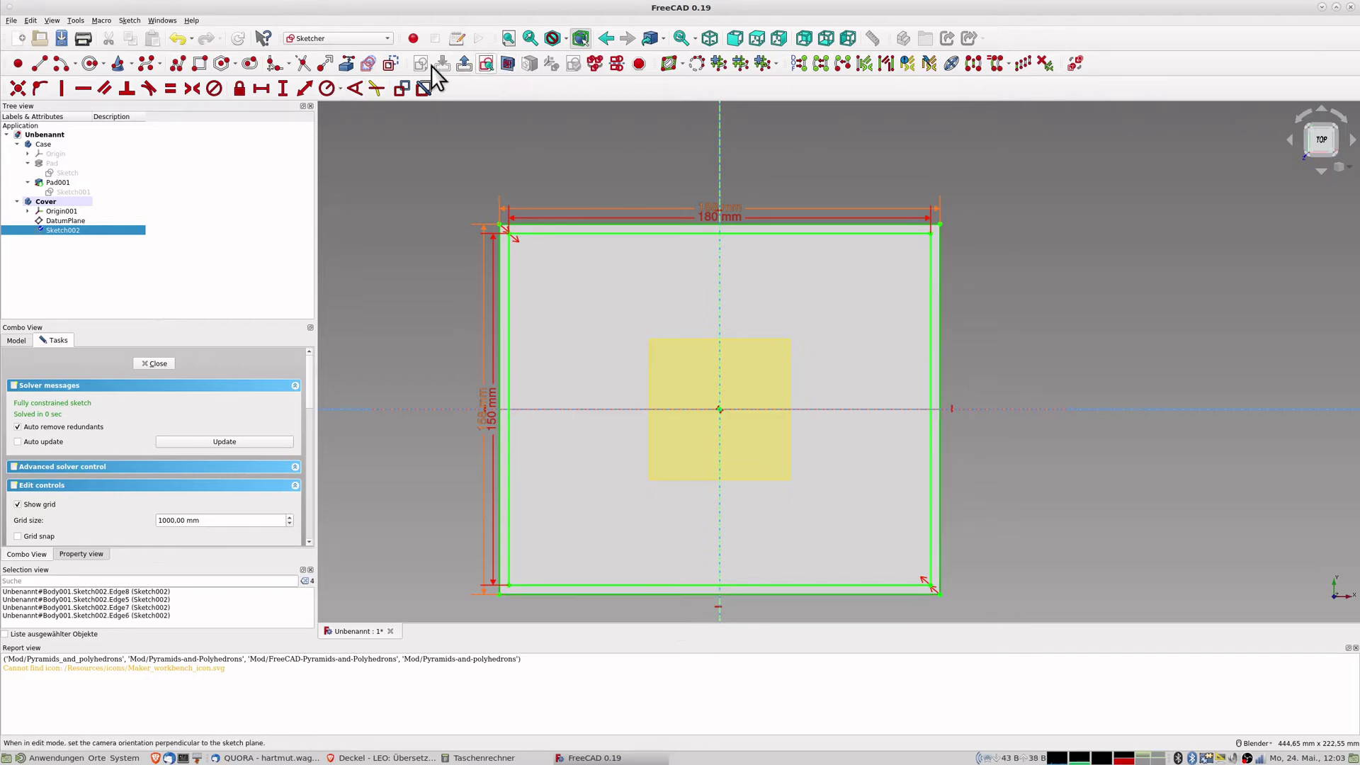
{"action": "left_click", "coordinate": [390, 63]}
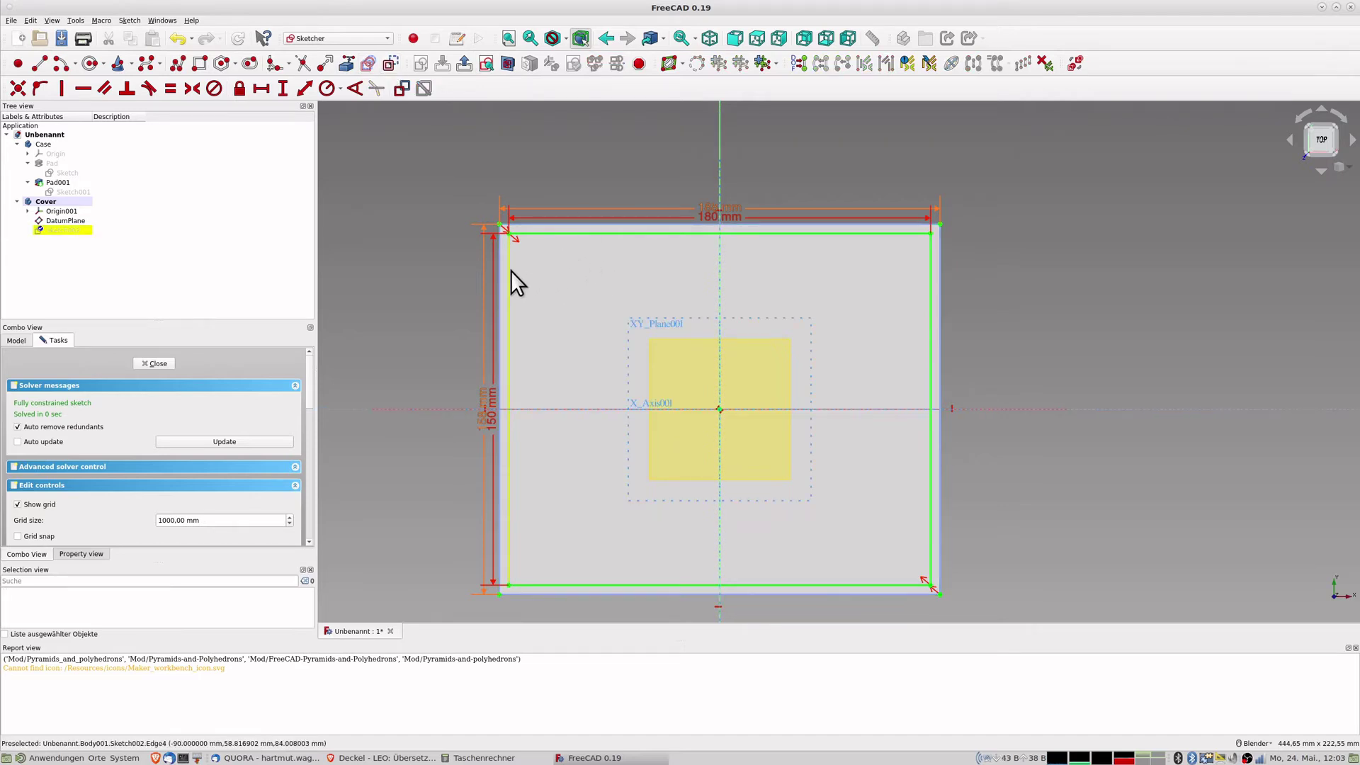
Set the inner rectangle's width to 179 mm and its height to 149 mm.
{"action": "double_click", "coordinate": [711, 215]}
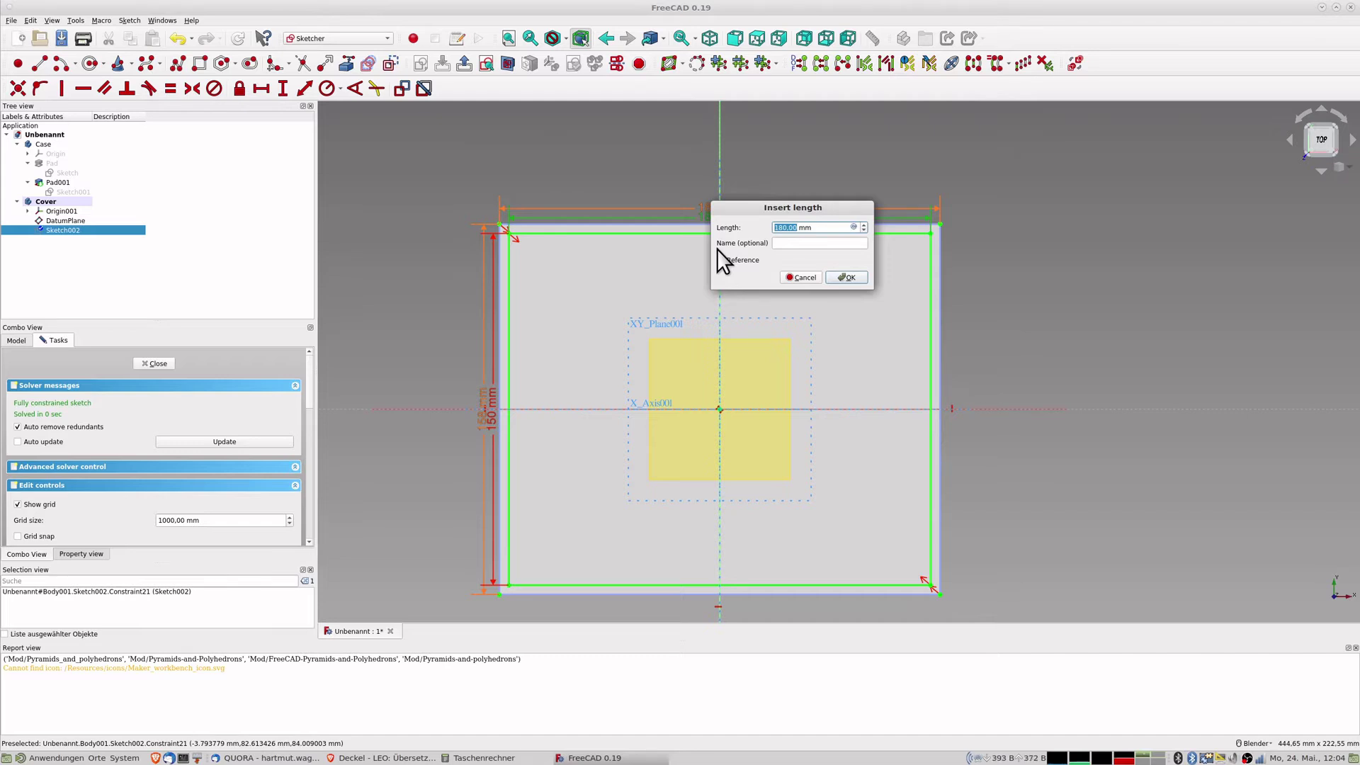
{"action": "type", "text": "179"}
{"action": "key", "text": "Return"}
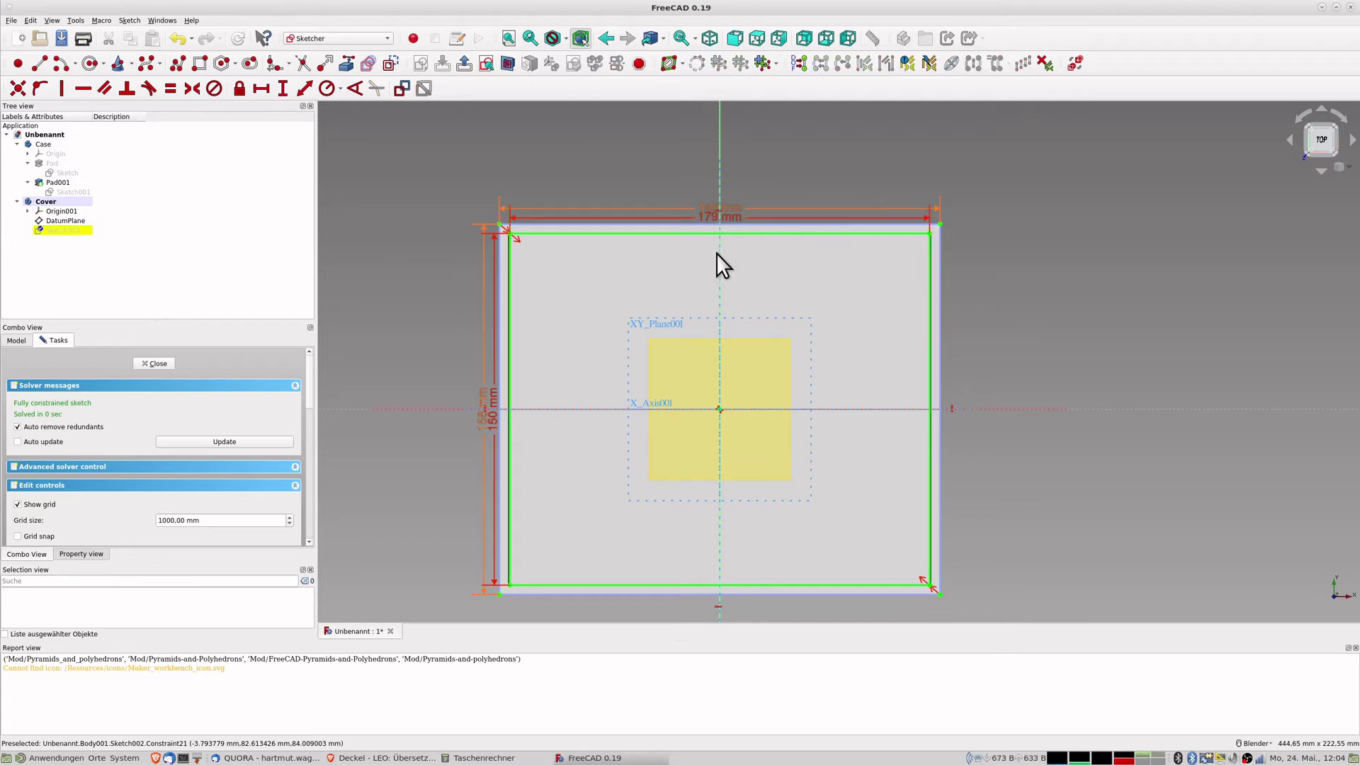
{"action": "double_click", "coordinate": [495, 411]}
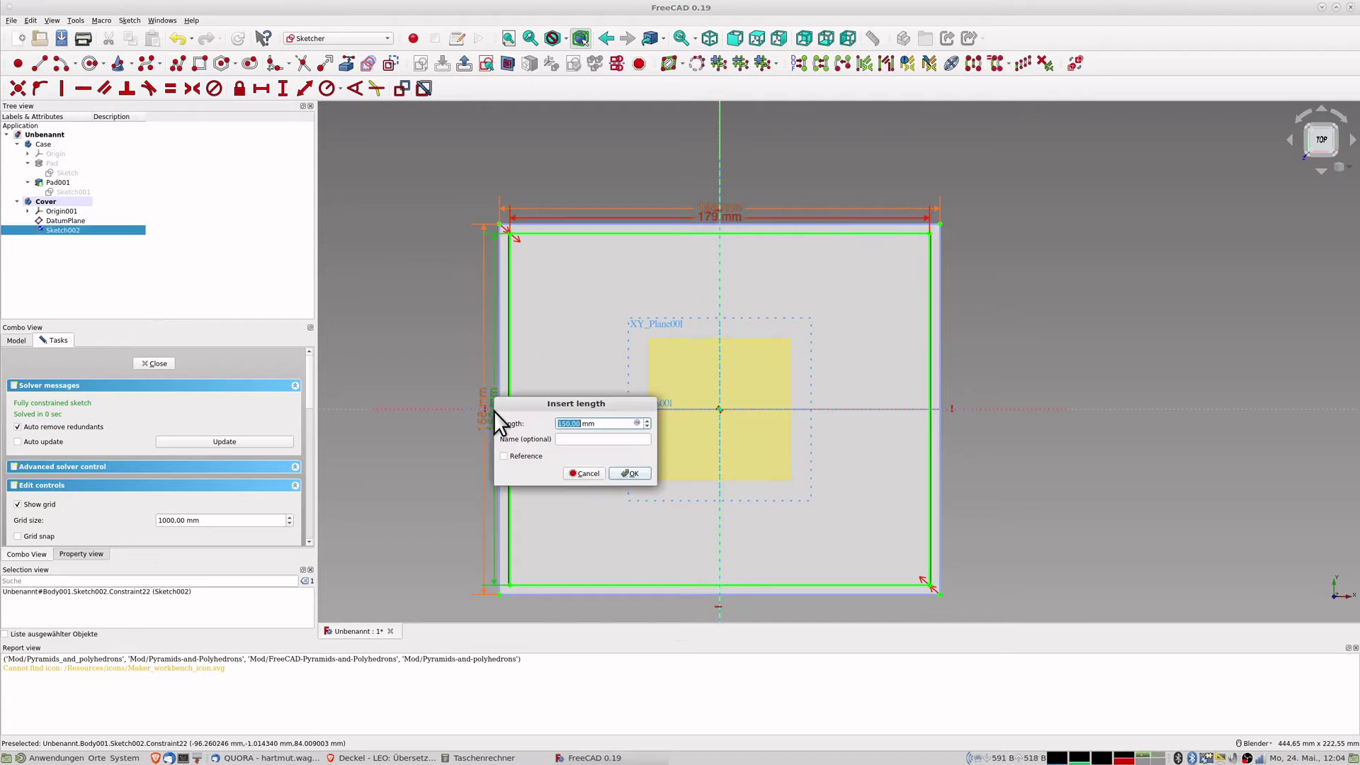
{"action": "type", "text": "149"}
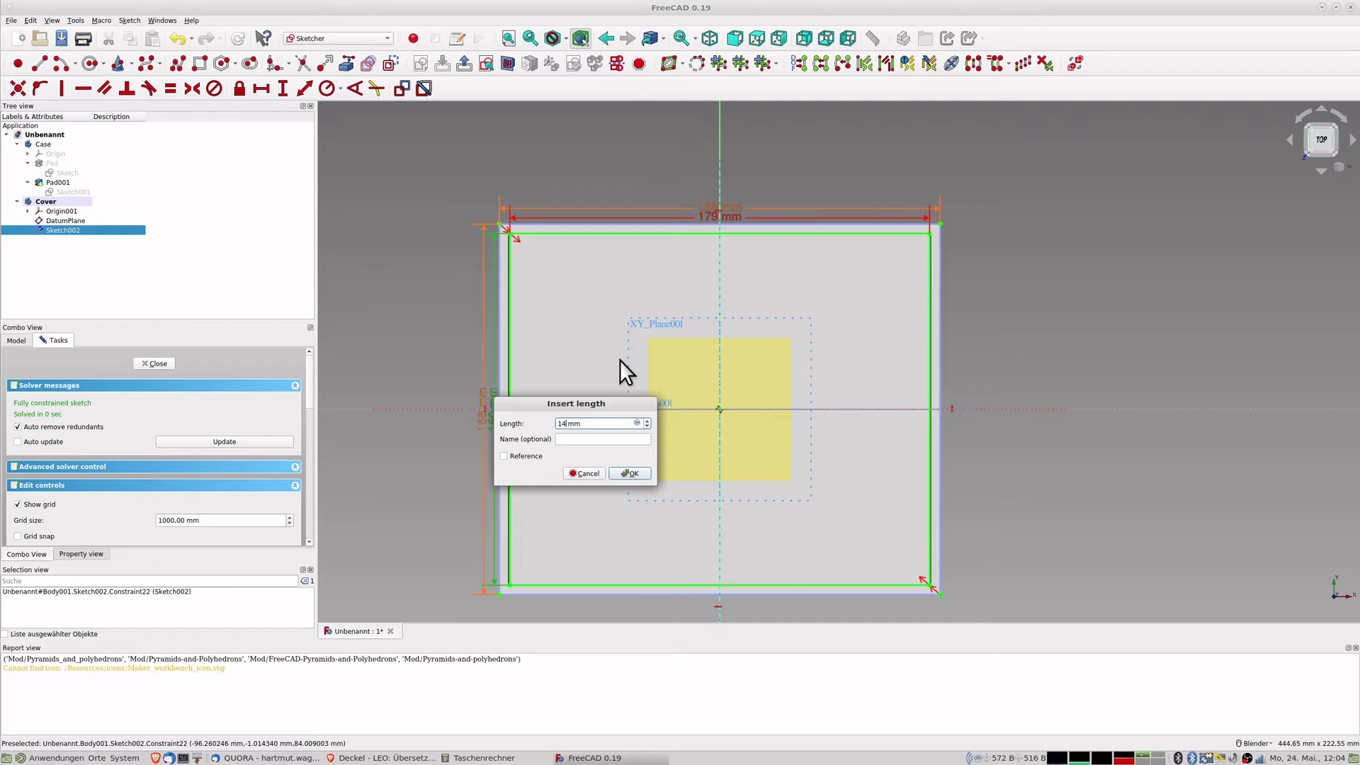
{"action": "key", "text": "Return"}
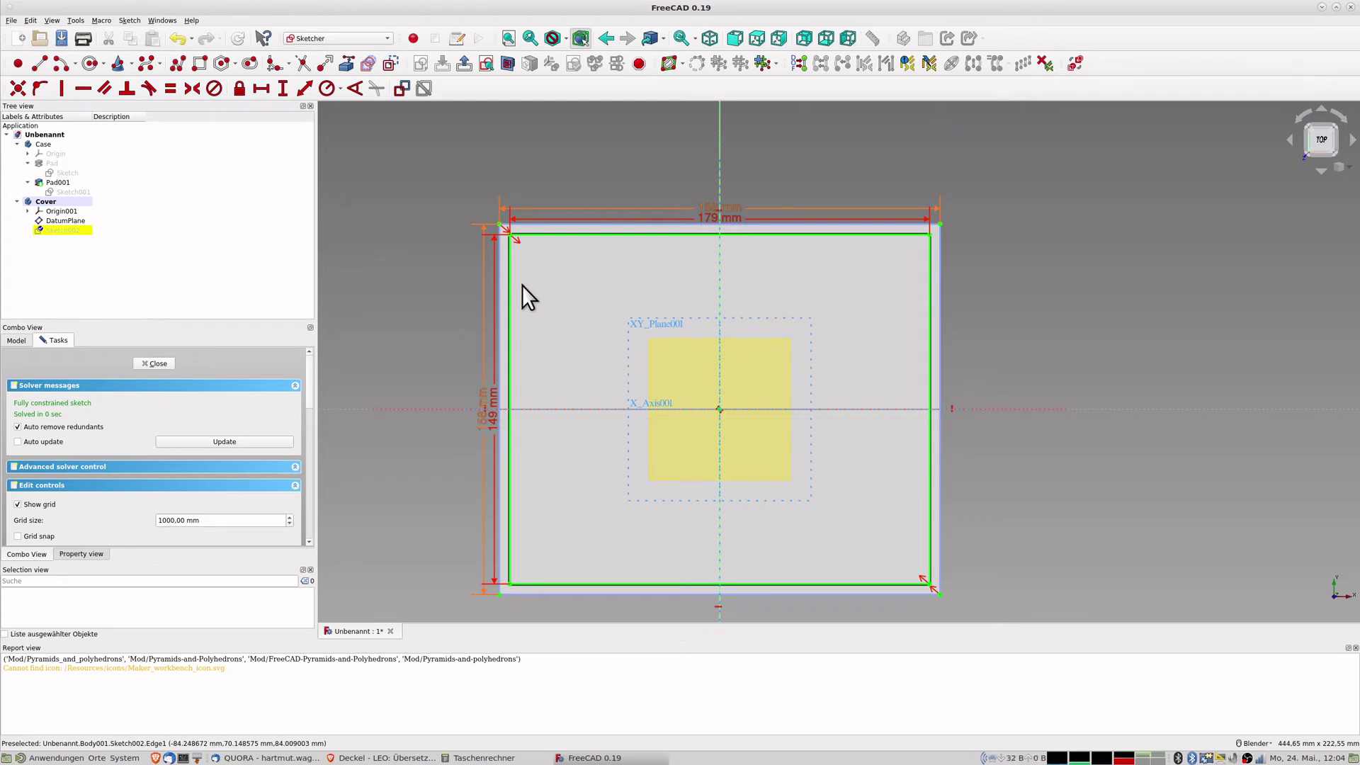
Set the inner rectangle's height to 148 mm and its width to 178 mm, and finish editing the sketch.
{"action": "double_click", "coordinate": [492, 423]}
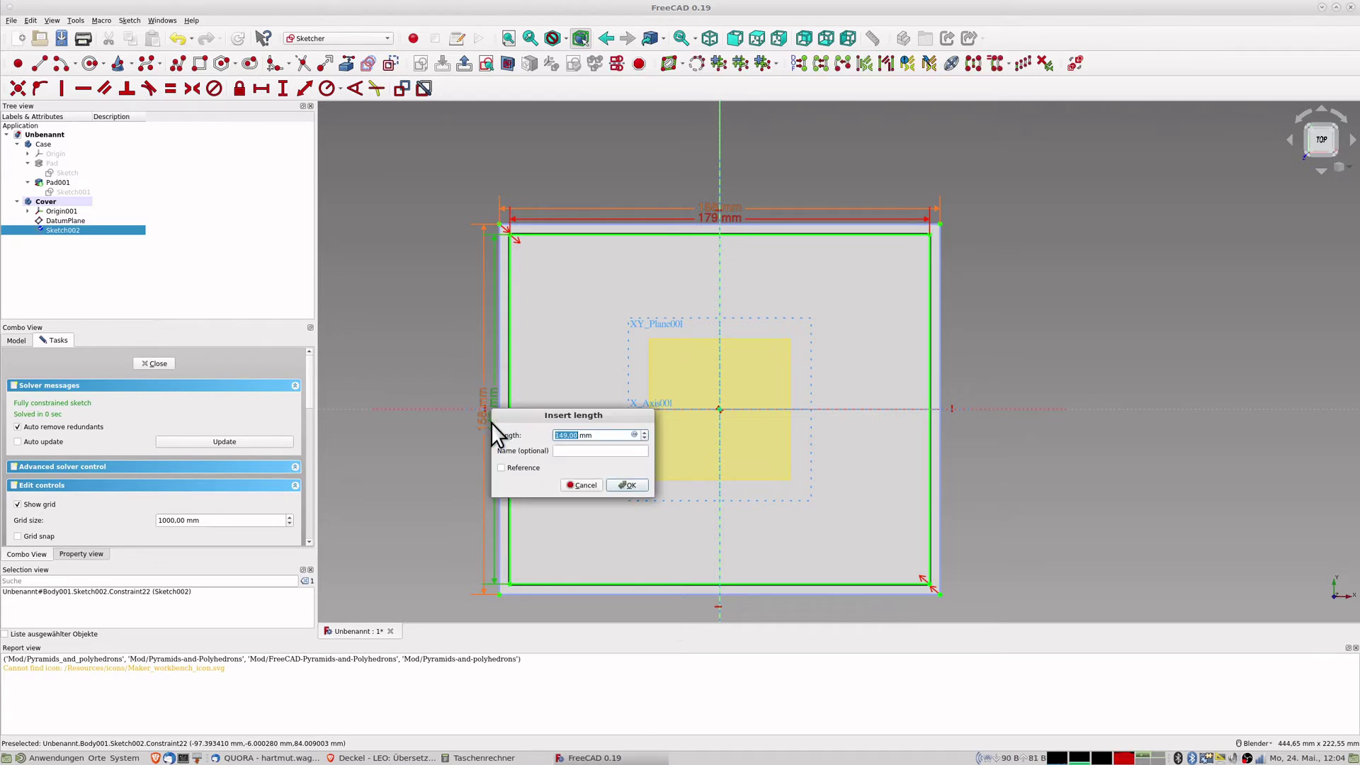
{"action": "type", "text": "148"}
{"action": "key", "text": "Return"}
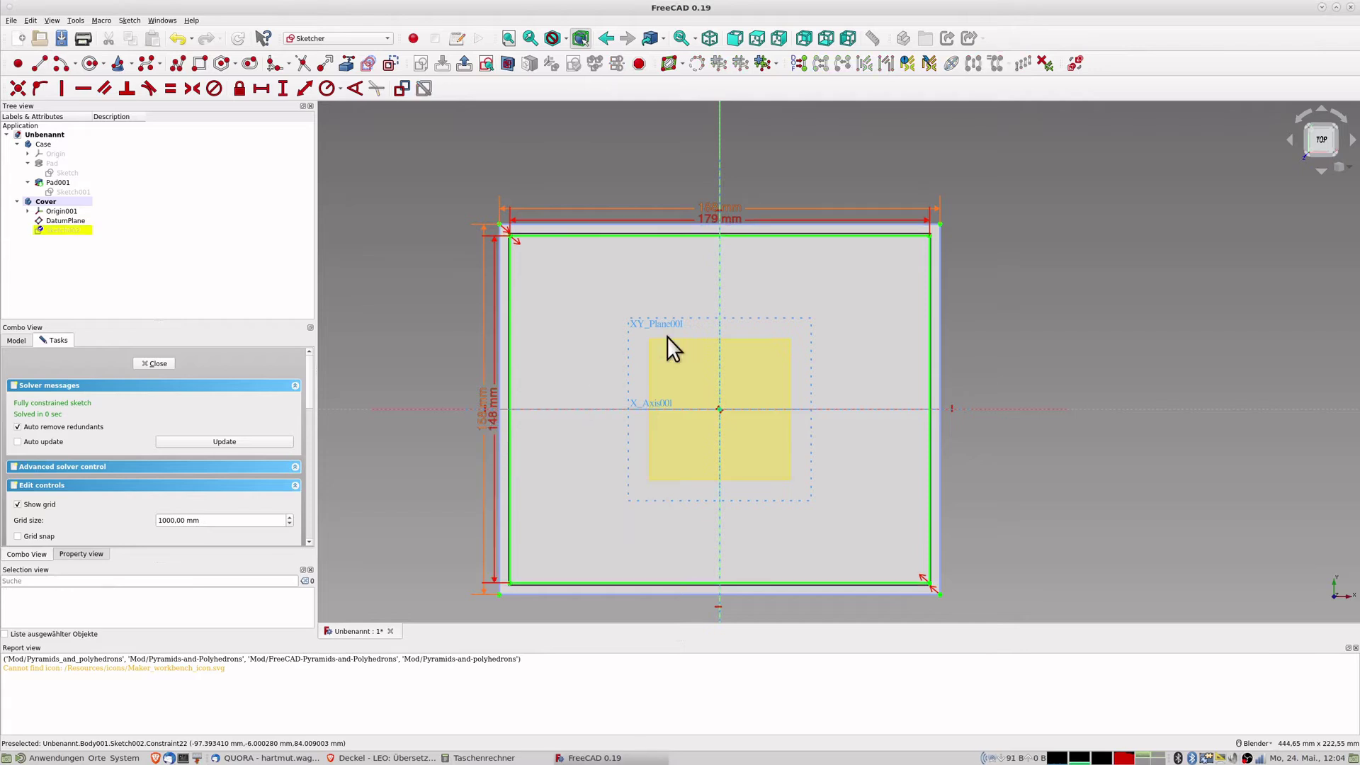
{"action": "double_click", "coordinate": [709, 218]}
{"action": "type", "text": "178"}
{"action": "key", "text": "Return"}
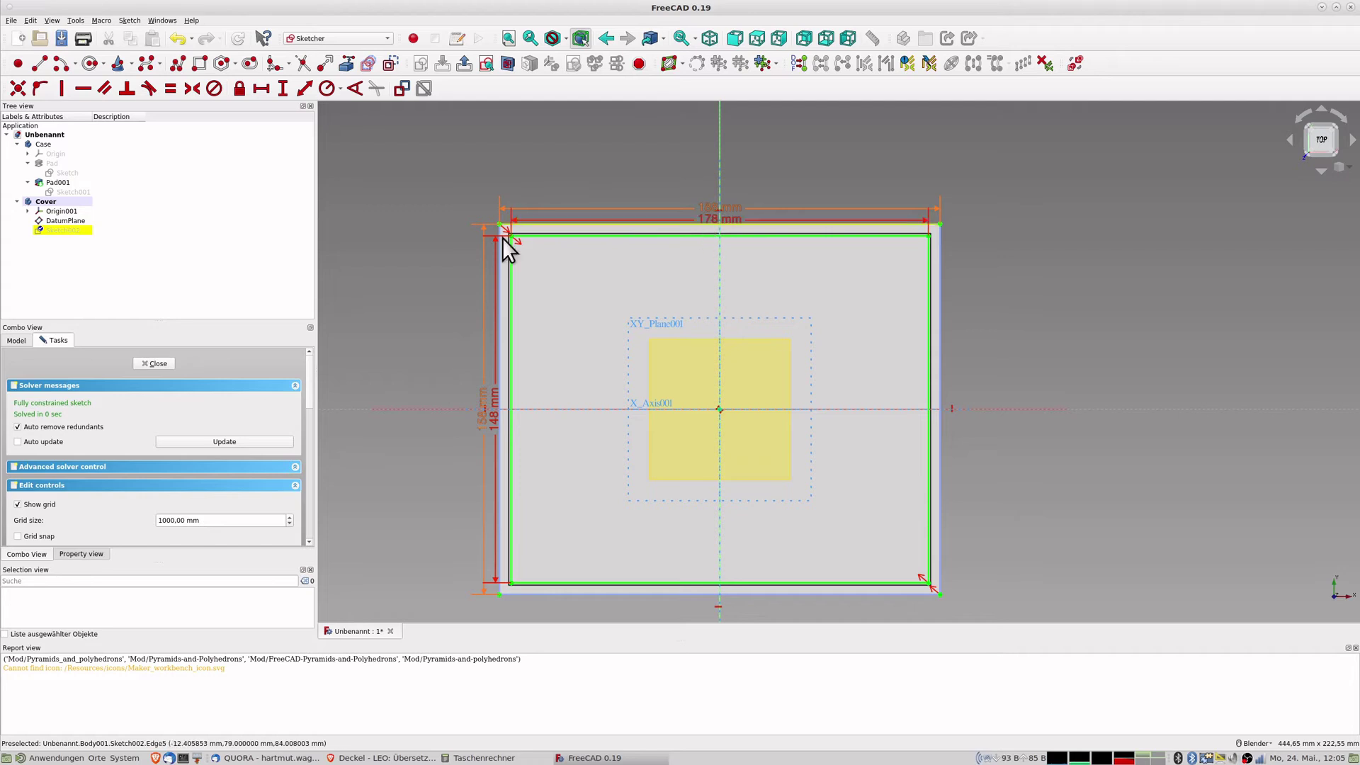
{"action": "left_click", "coordinate": [156, 363]}
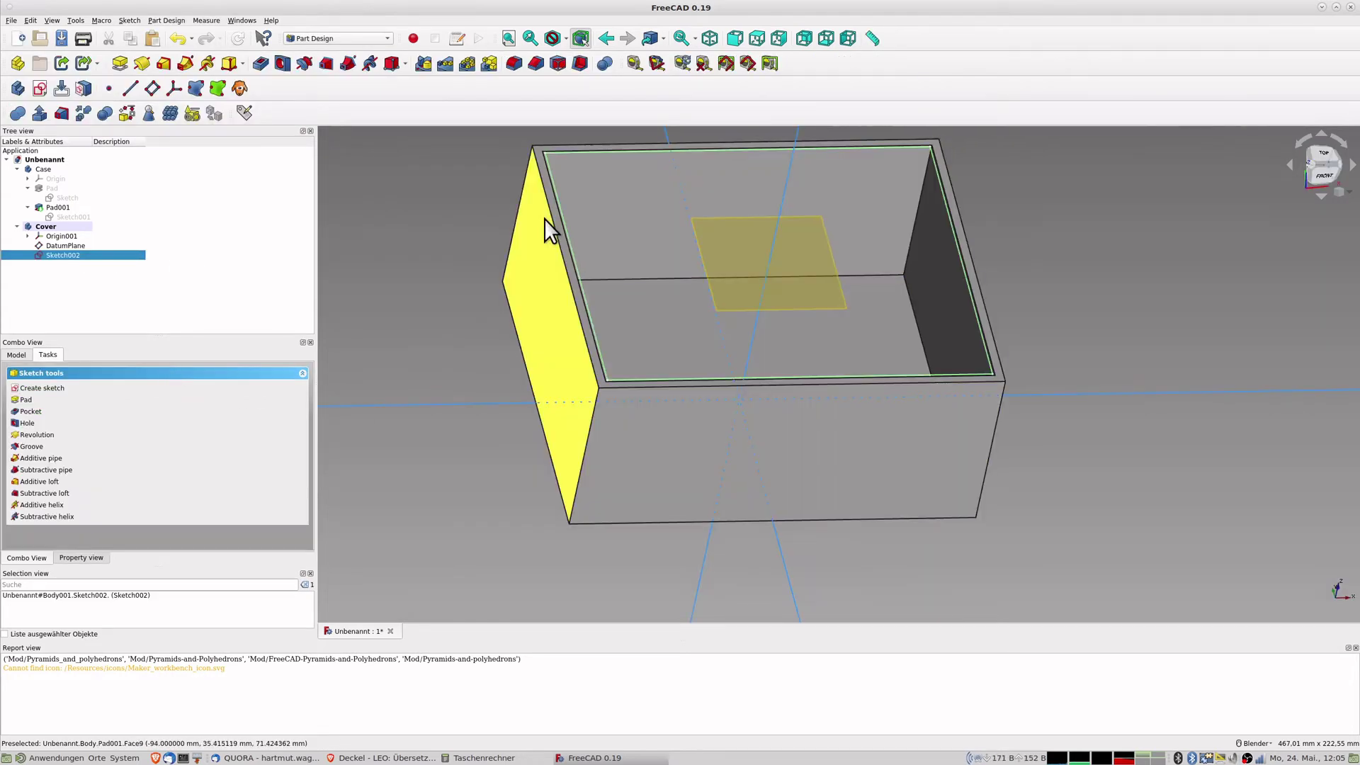
Pad Sketch002 by 4 mm in the reversed direction, down into the case opening.
{"action": "left_click", "coordinate": [120, 63]}
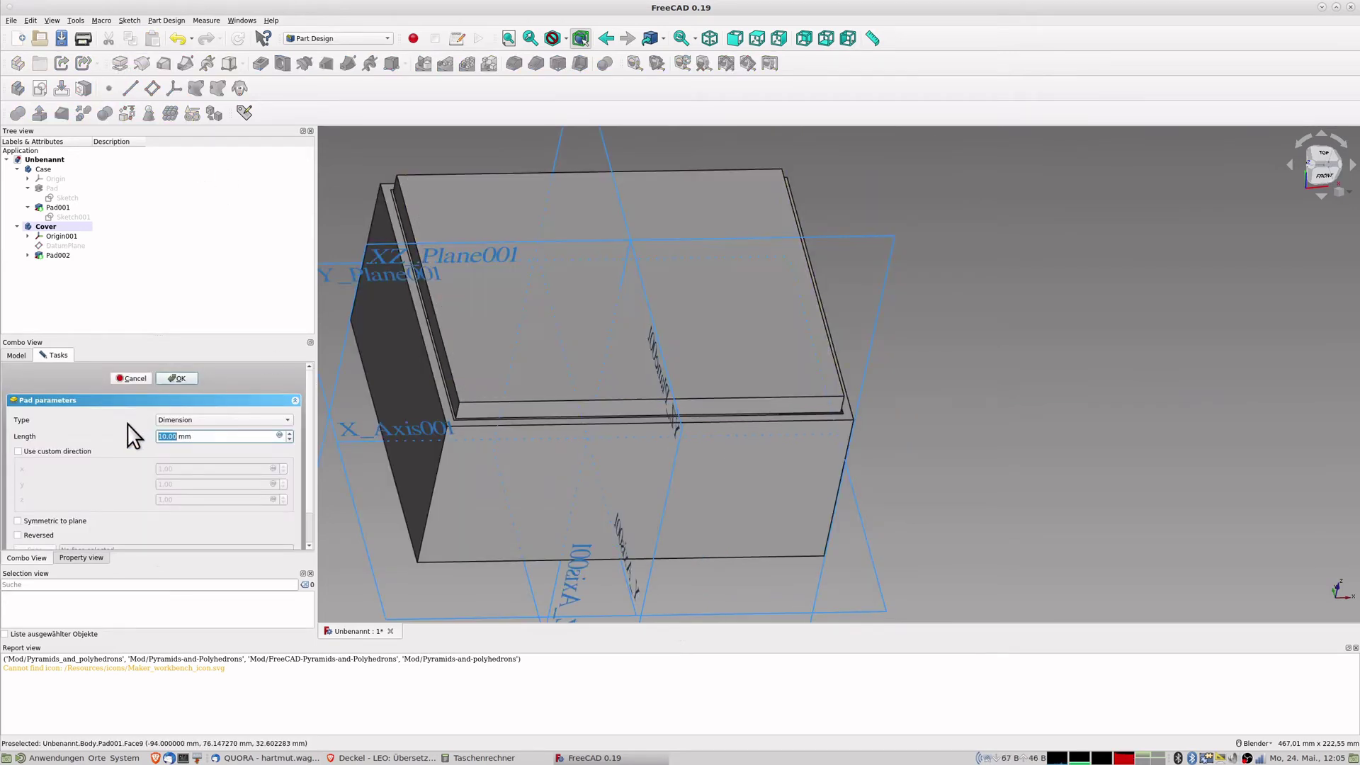
{"action": "left_click", "coordinate": [19, 535]}
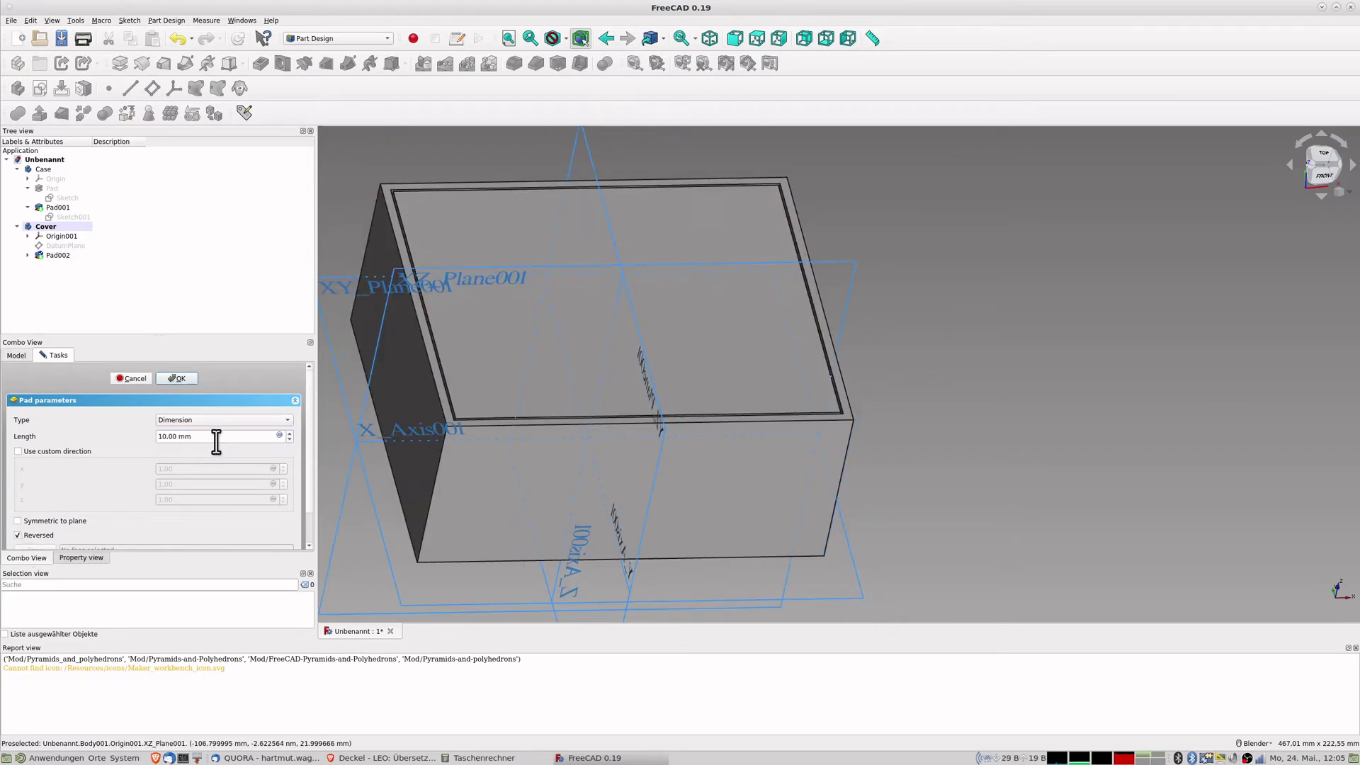
{"action": "left_click_drag", "start_coordinate": [210, 436], "coordinate": [131, 439]}
{"action": "type", "text": "4"}
{"action": "key", "text": "Return"}
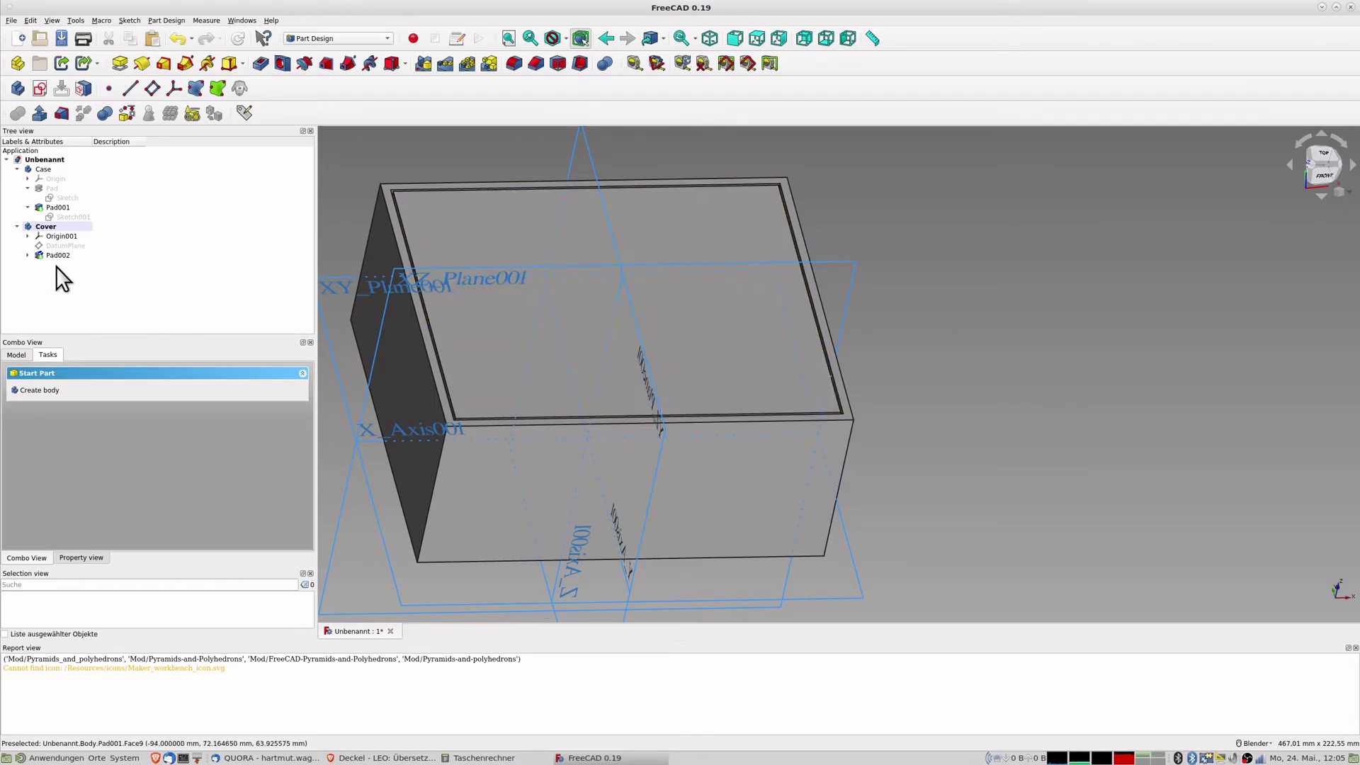
Duplicate Sketch002 from Pad002 without its DatumPlane dependency and move the copy into the Cover body.
{"action": "left_click", "coordinate": [28, 255]}
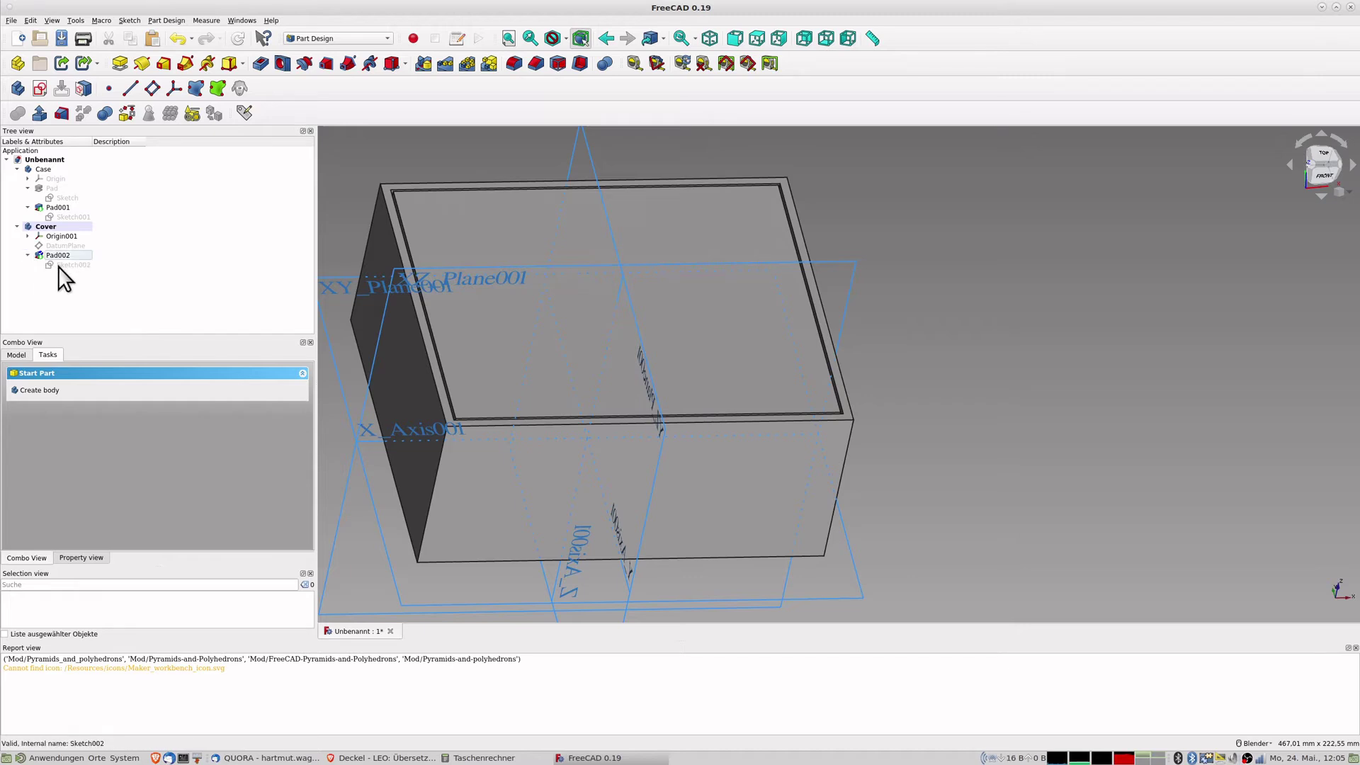
{"action": "left_click", "coordinate": [58, 265]}
{"action": "key", "text": "ctrl+c"}
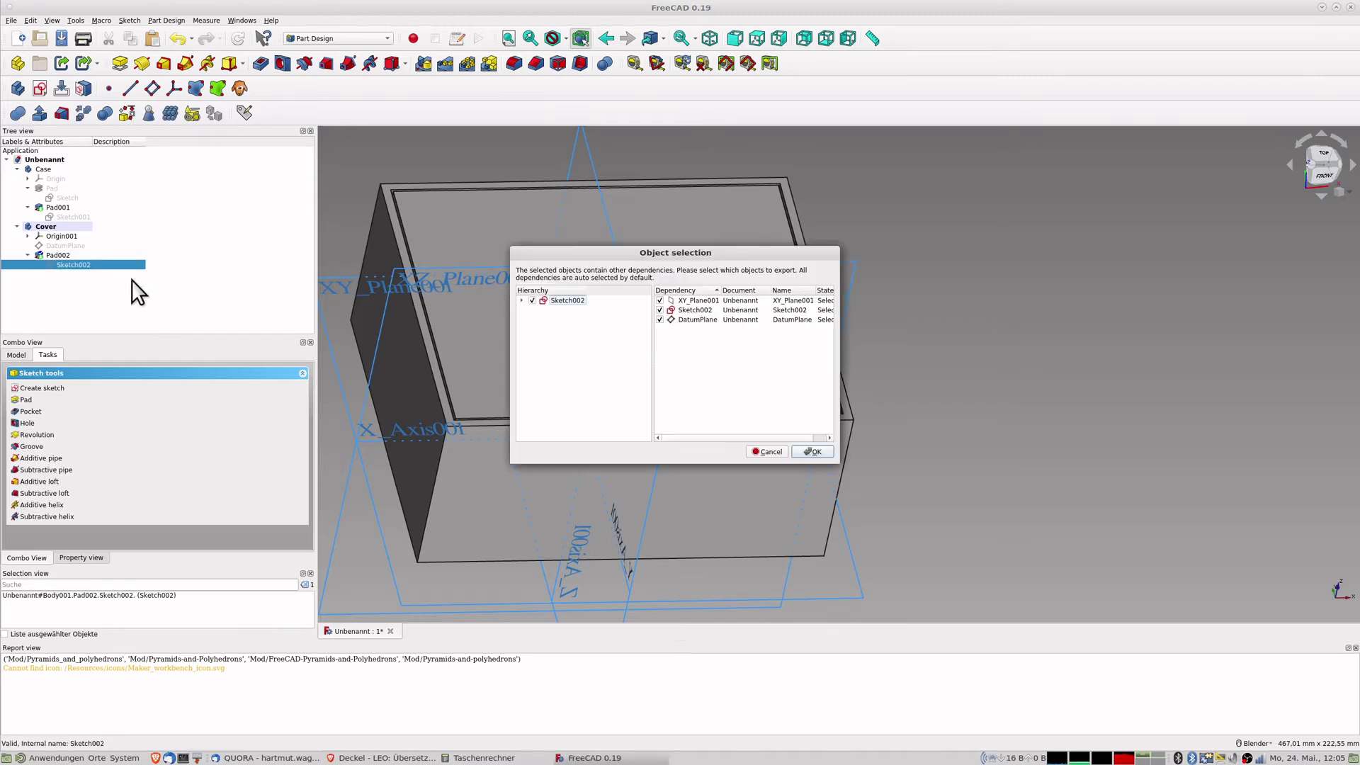
{"action": "left_click", "coordinate": [660, 320]}
{"action": "left_click", "coordinate": [812, 452]}
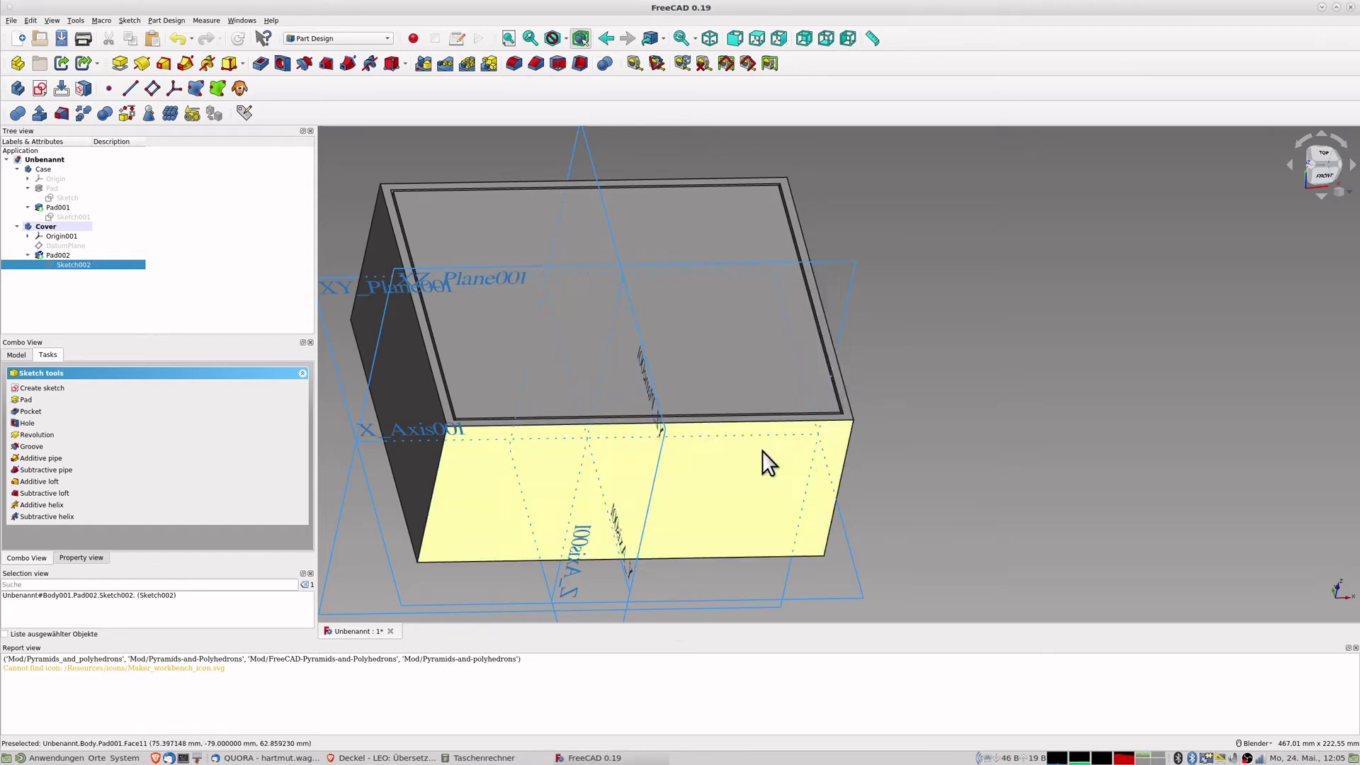
{"action": "key", "text": "ctrl+v"}
{"action": "mouse_move", "coordinate": [37, 276]}
{"action": "left_mouse_down"}
{"action": "mouse_move", "coordinate": [63, 259]}
{"action": "mouse_move", "coordinate": [62, 224]}
{"action": "left_mouse_up"}
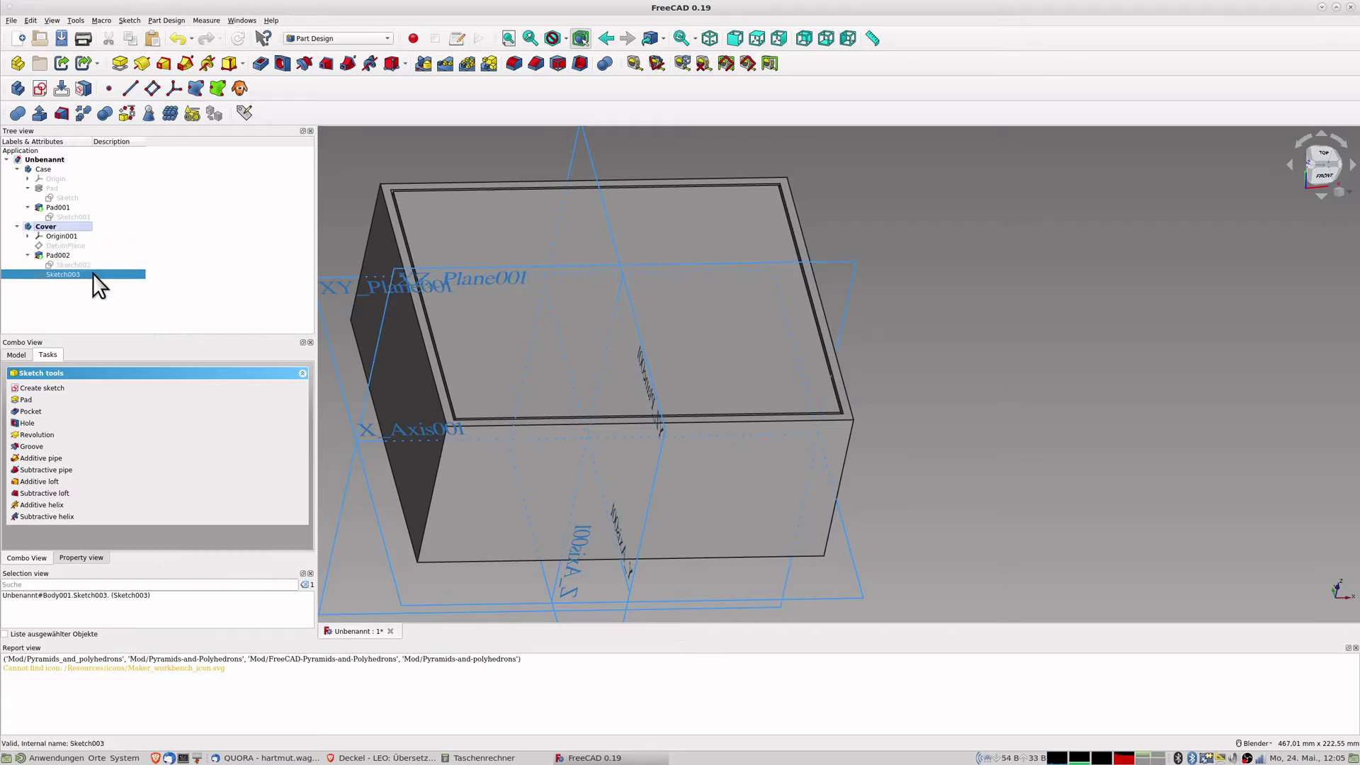
Attach Sketch003 to the top face of Pad002 with the FlatFace method.
{"action": "left_click", "coordinate": [484, 329]}
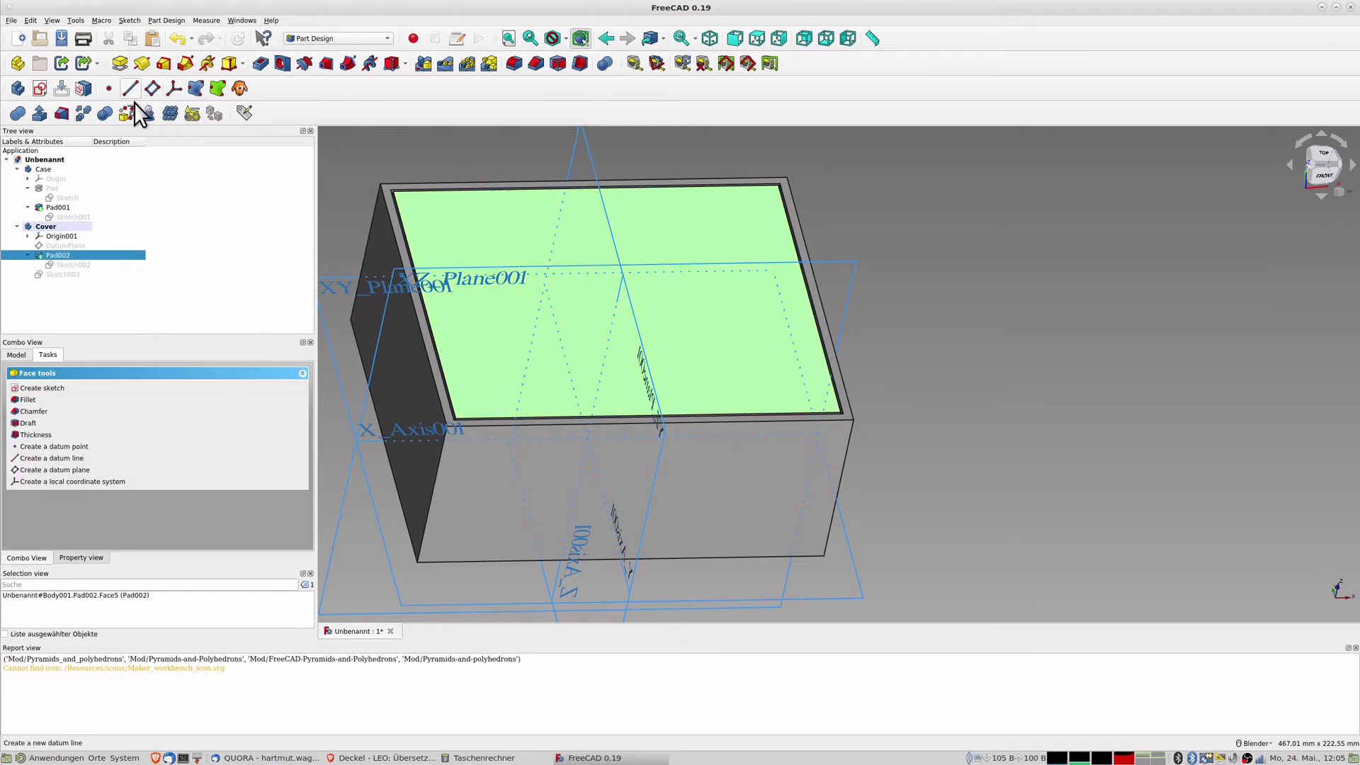
{"action": "left_click", "coordinate": [84, 87]}
{"action": "left_click", "coordinate": [660, 359]}
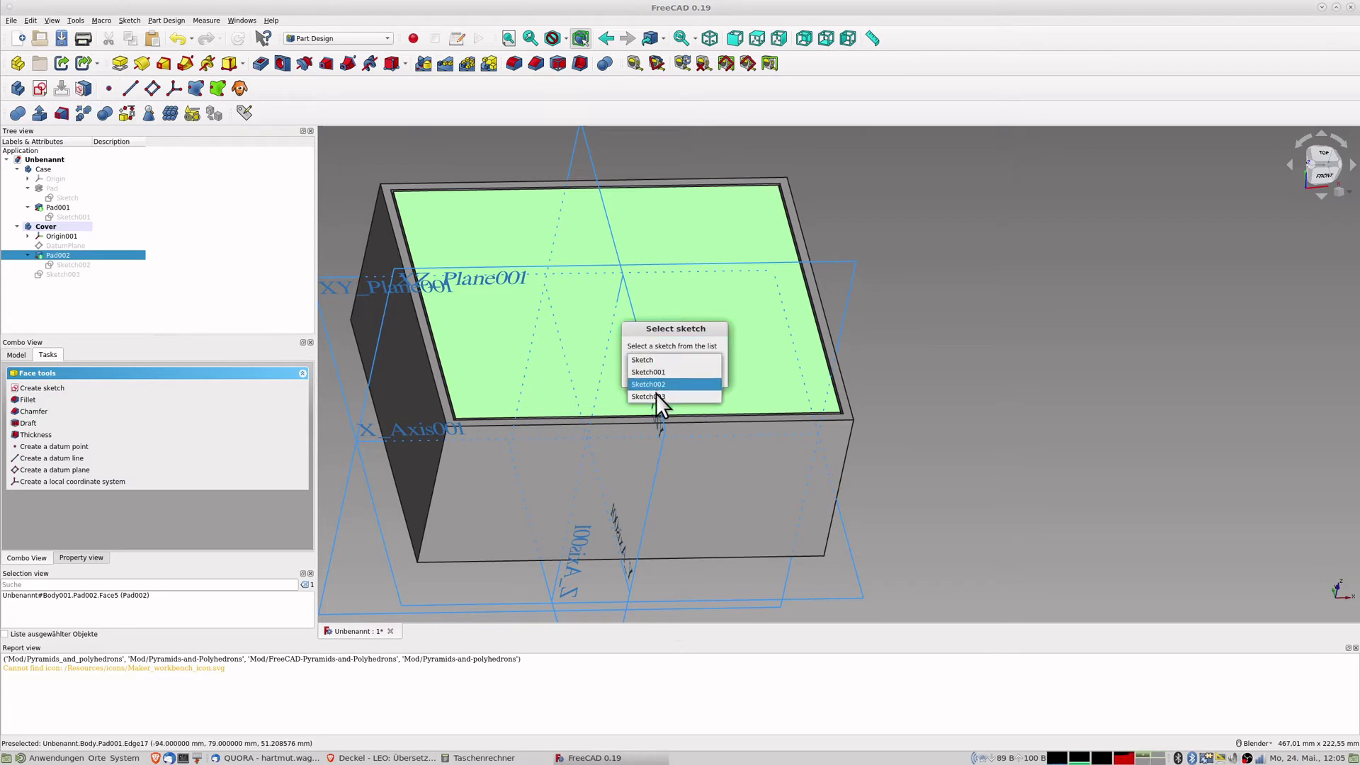
{"action": "left_click", "coordinate": [656, 398]}
{"action": "left_click", "coordinate": [700, 375]}
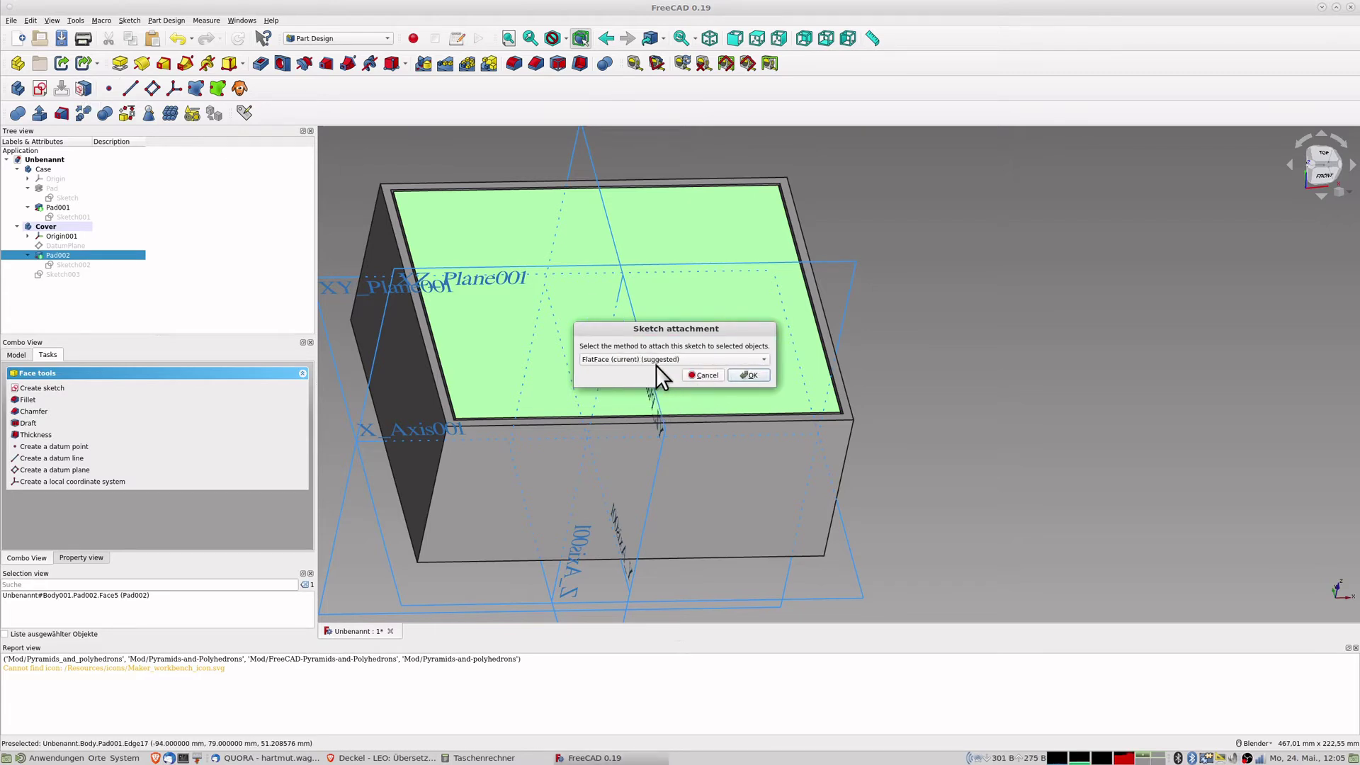
{"action": "left_click", "coordinate": [734, 376]}
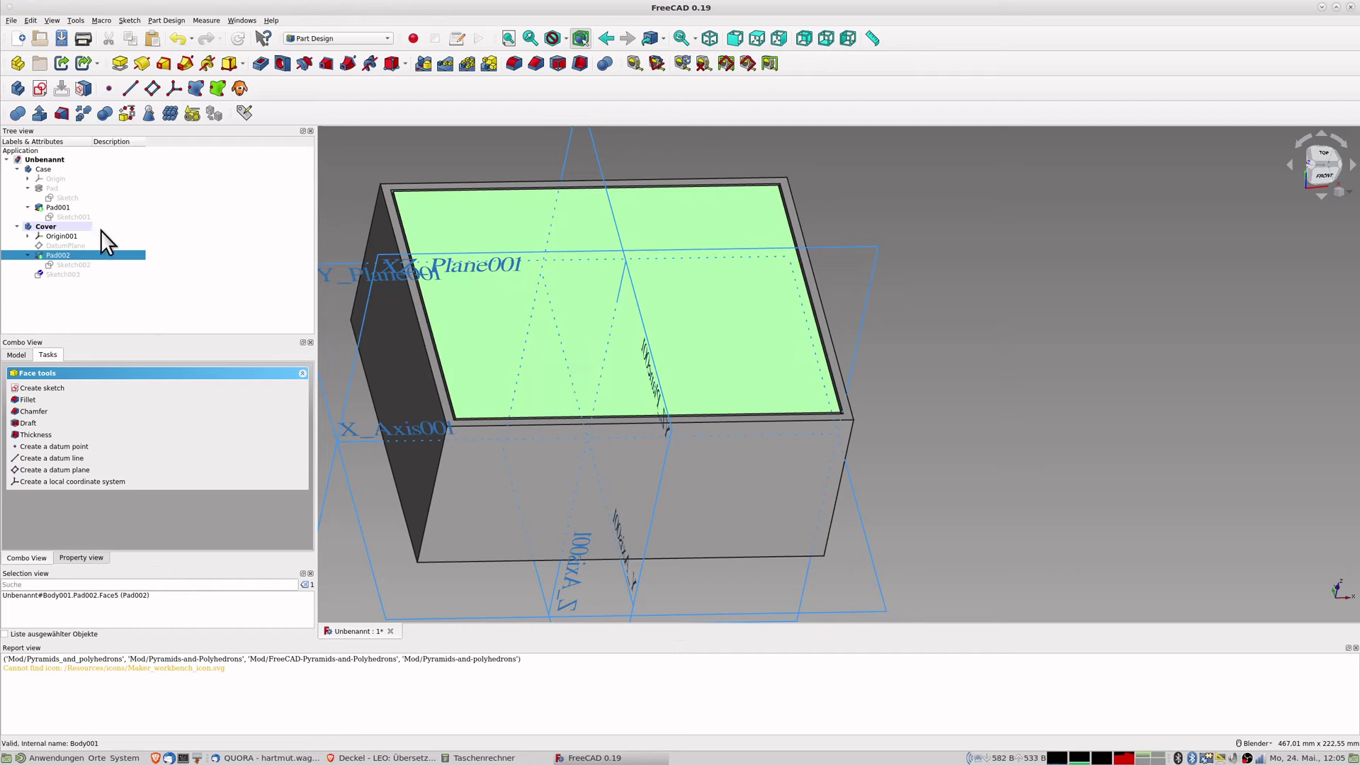
Open Sketch003 for editing and convert the four edges of the inner rectangle to construction geometry.
{"action": "double_click", "coordinate": [66, 275]}
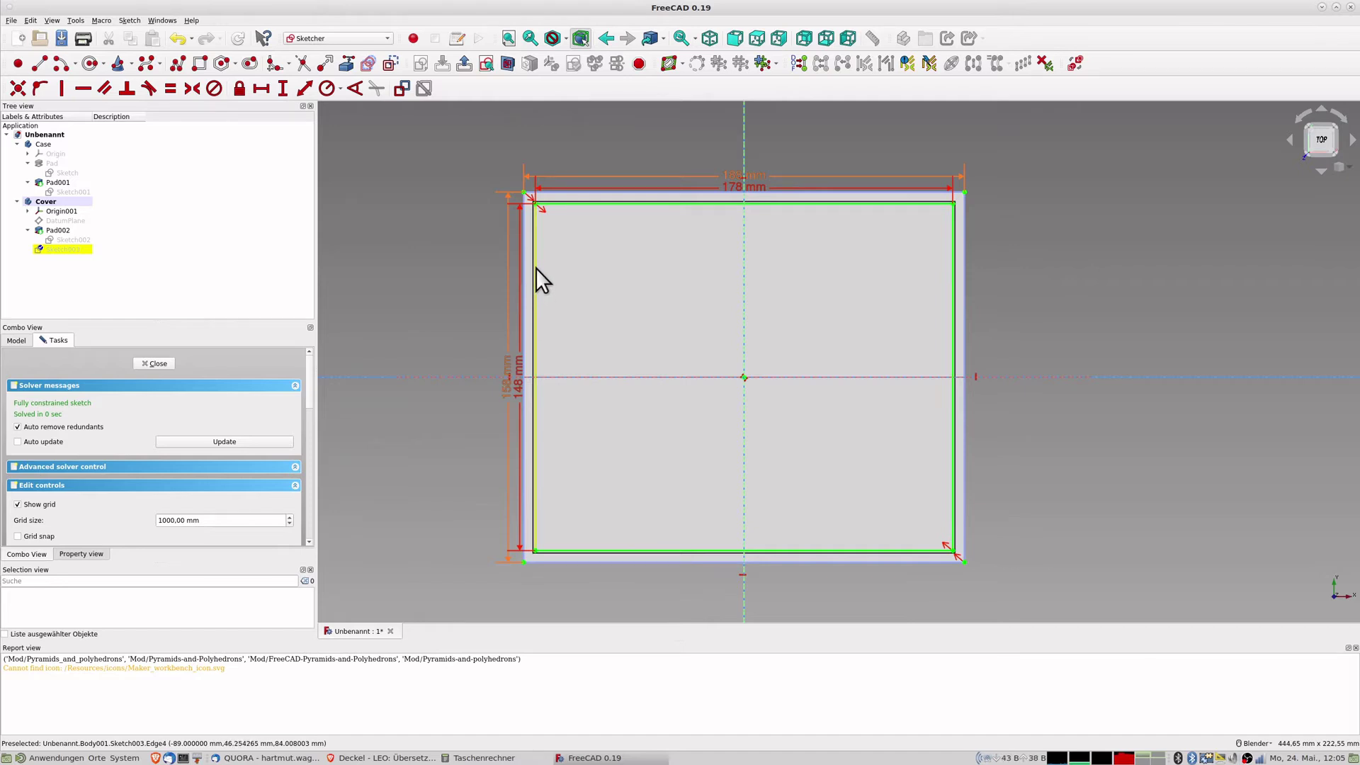
{"action": "left_click", "coordinate": [535, 251]}
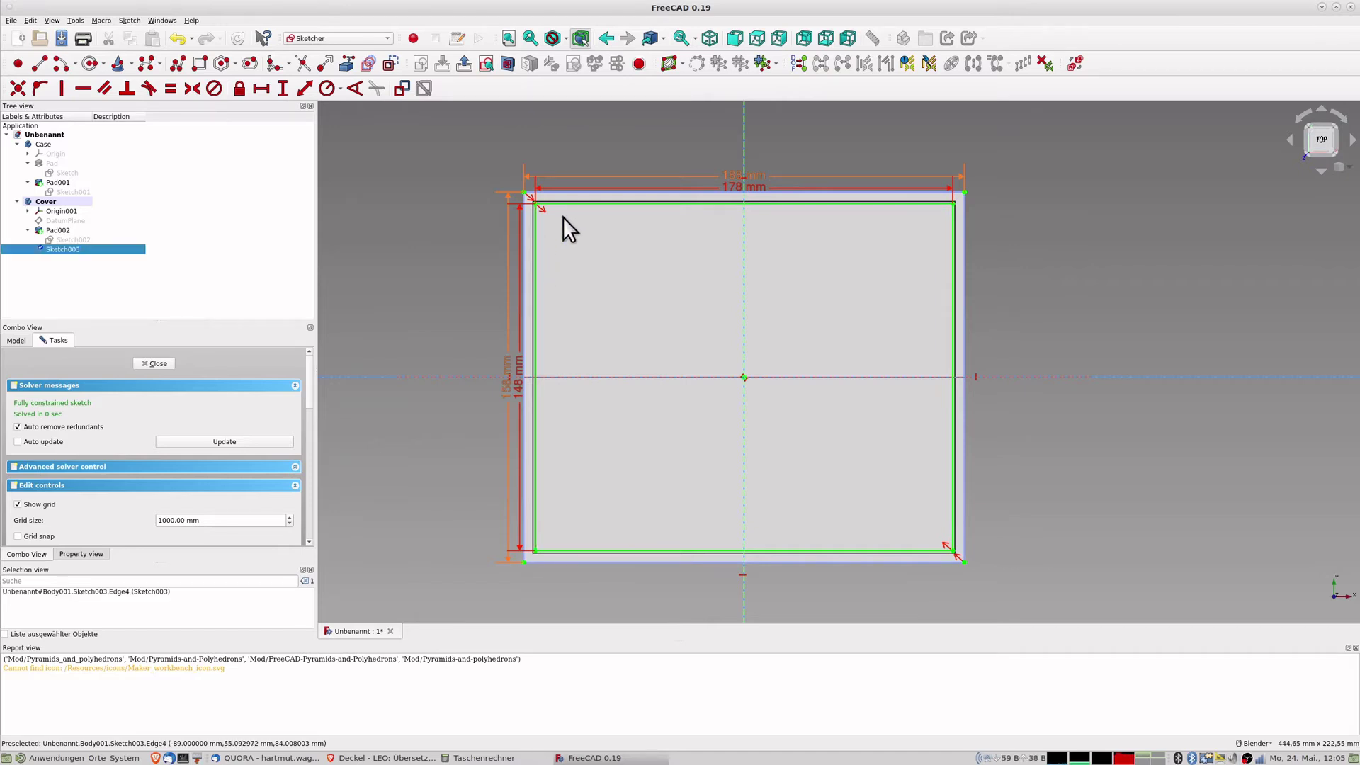
{"action": "left_click", "coordinate": [572, 203]}
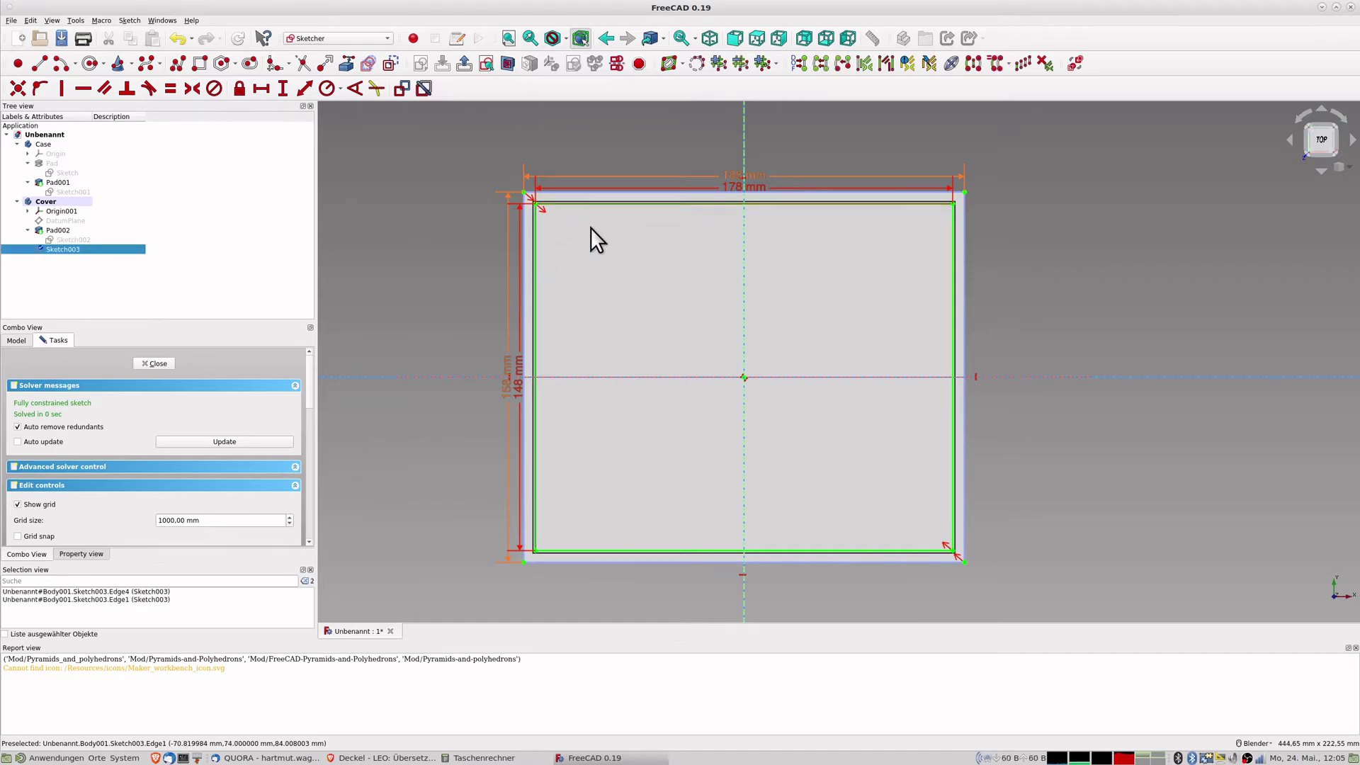
{"action": "left_click", "coordinate": [639, 549]}
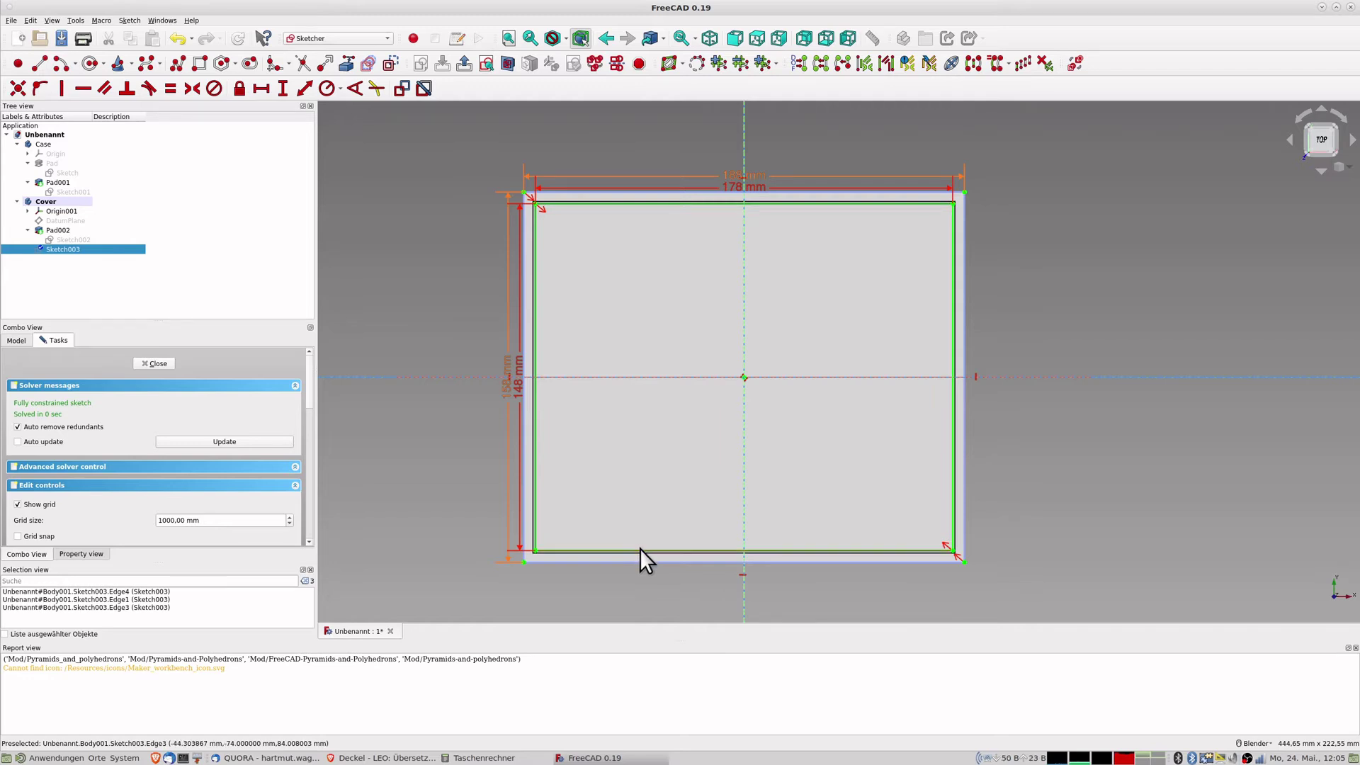
{"action": "left_click", "coordinate": [953, 479]}
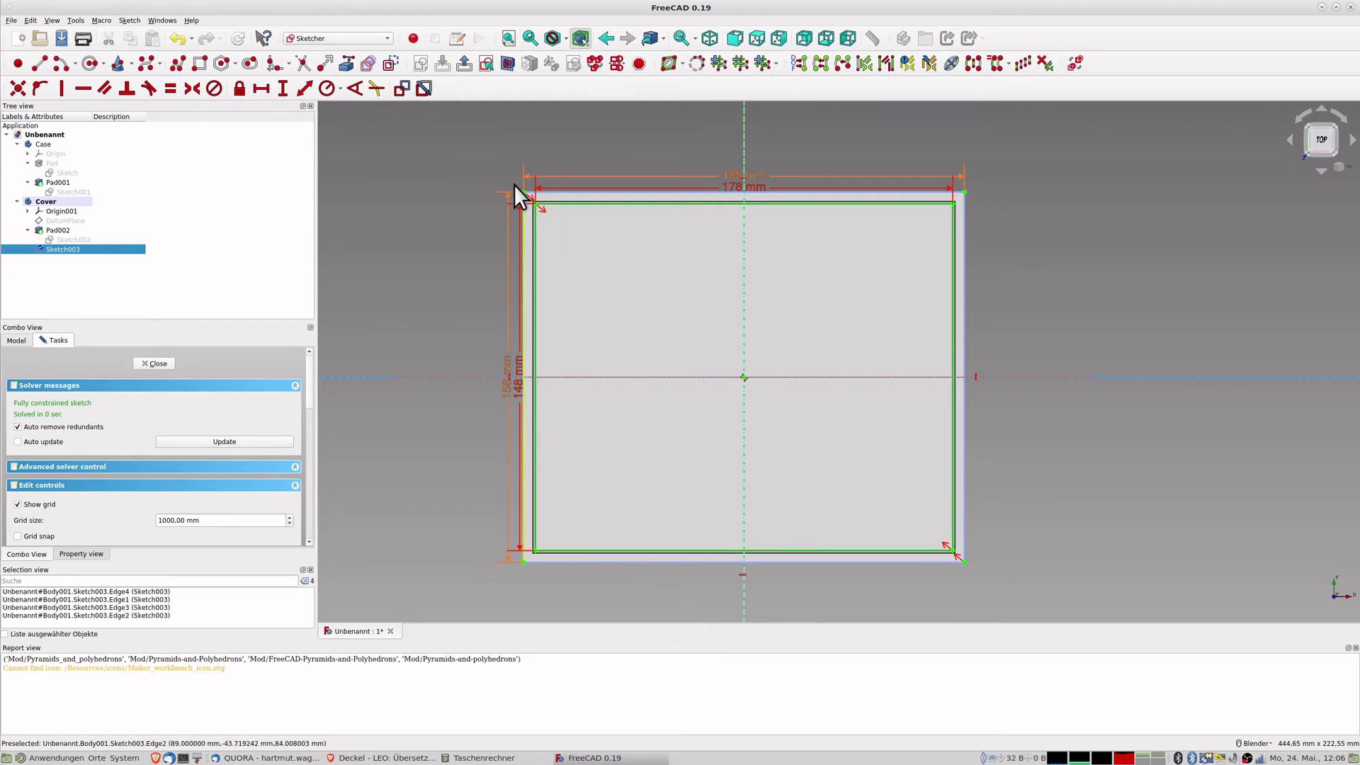
{"action": "left_click", "coordinate": [390, 63]}
Convert the four edges of the outer rectangle in Sketch003 to normal geometry and close the sketch.
{"action": "left_click", "coordinate": [522, 245]}
{"action": "left_click", "coordinate": [595, 192]}
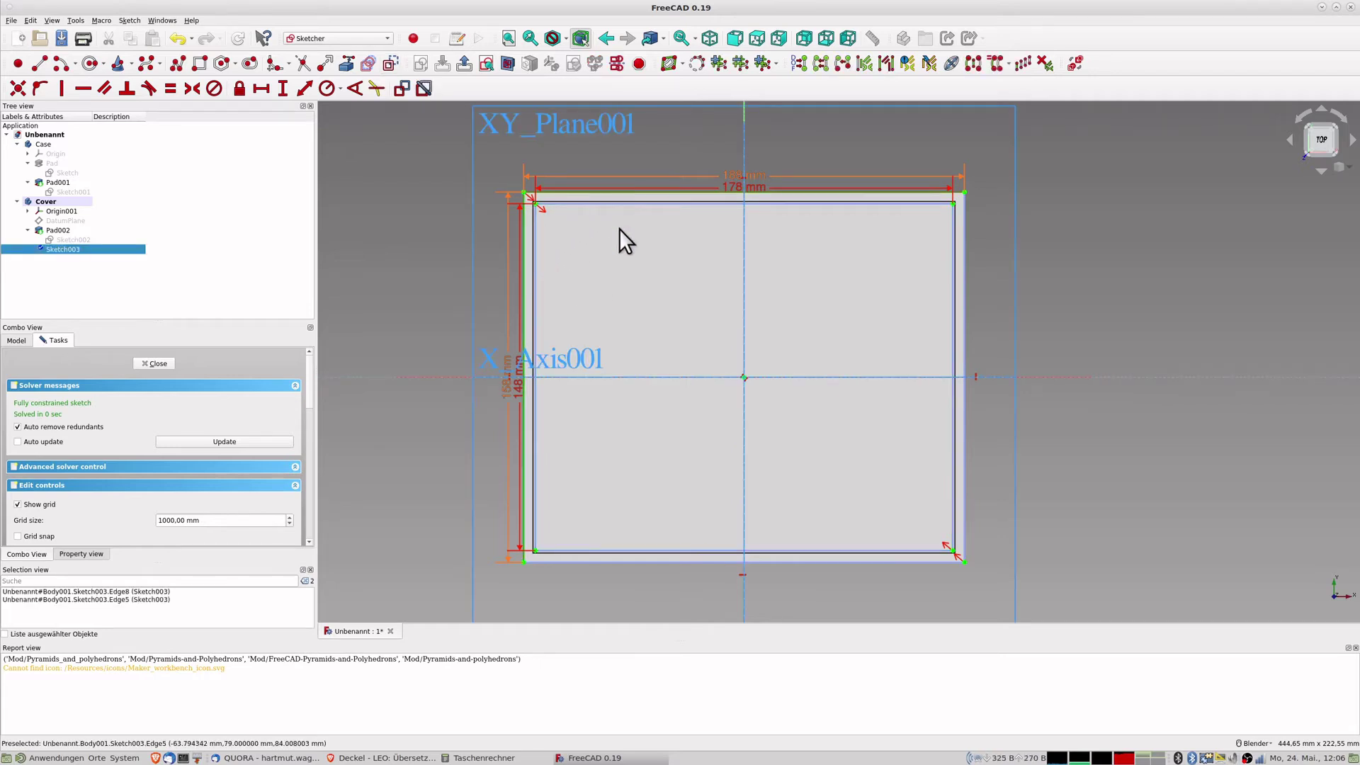
{"action": "left_click", "coordinate": [678, 563]}
{"action": "left_click", "coordinate": [646, 562]}
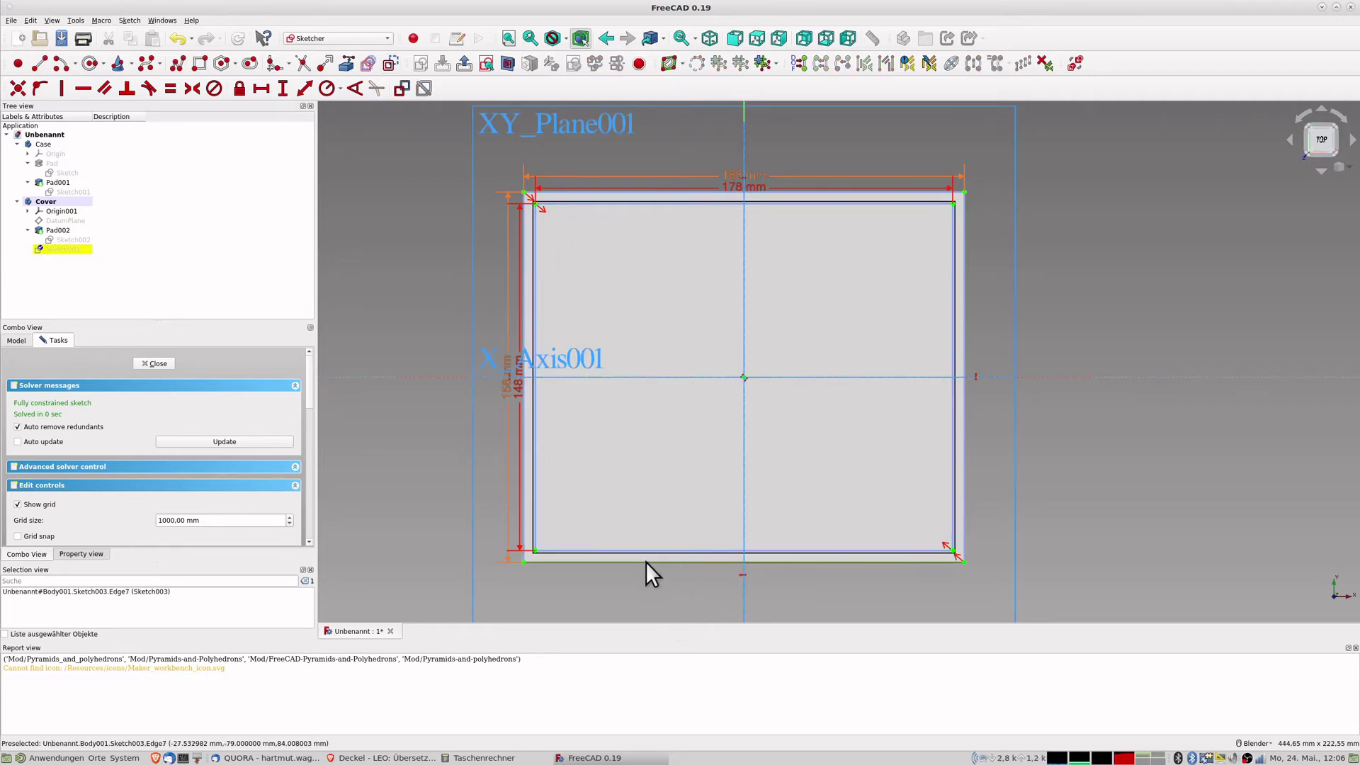
{"action": "left_click", "coordinate": [524, 524]}
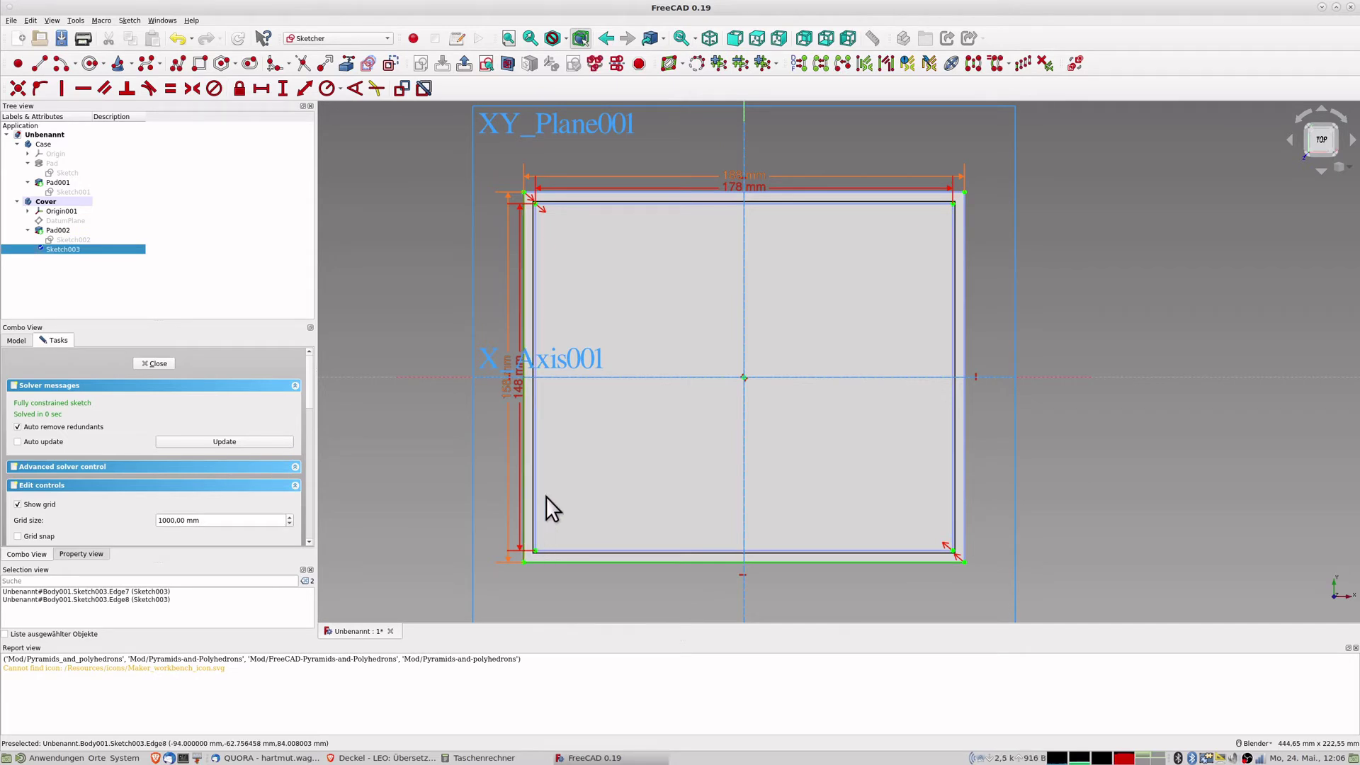
{"action": "left_click", "coordinate": [678, 194]}
{"action": "left_click", "coordinate": [964, 299]}
{"action": "left_click", "coordinate": [391, 63]}
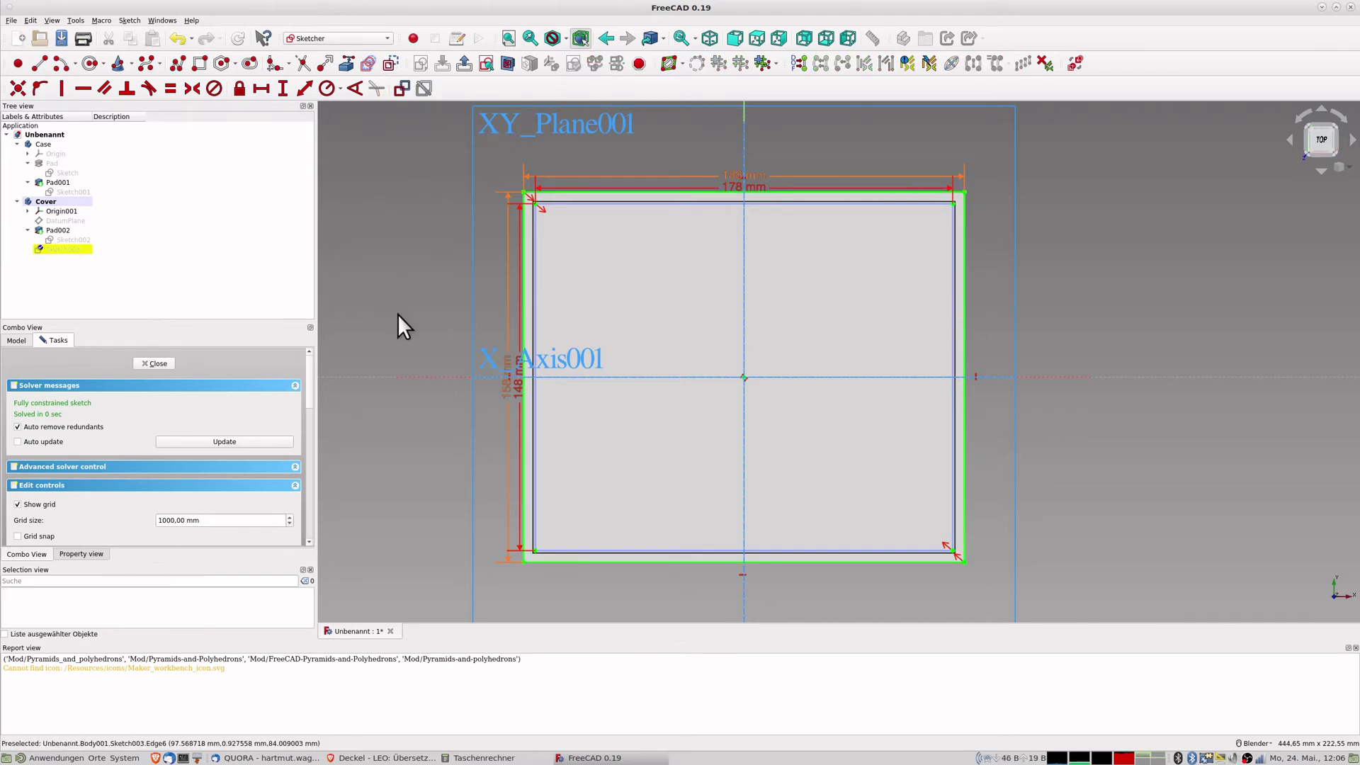
{"action": "left_click", "coordinate": [156, 363]}
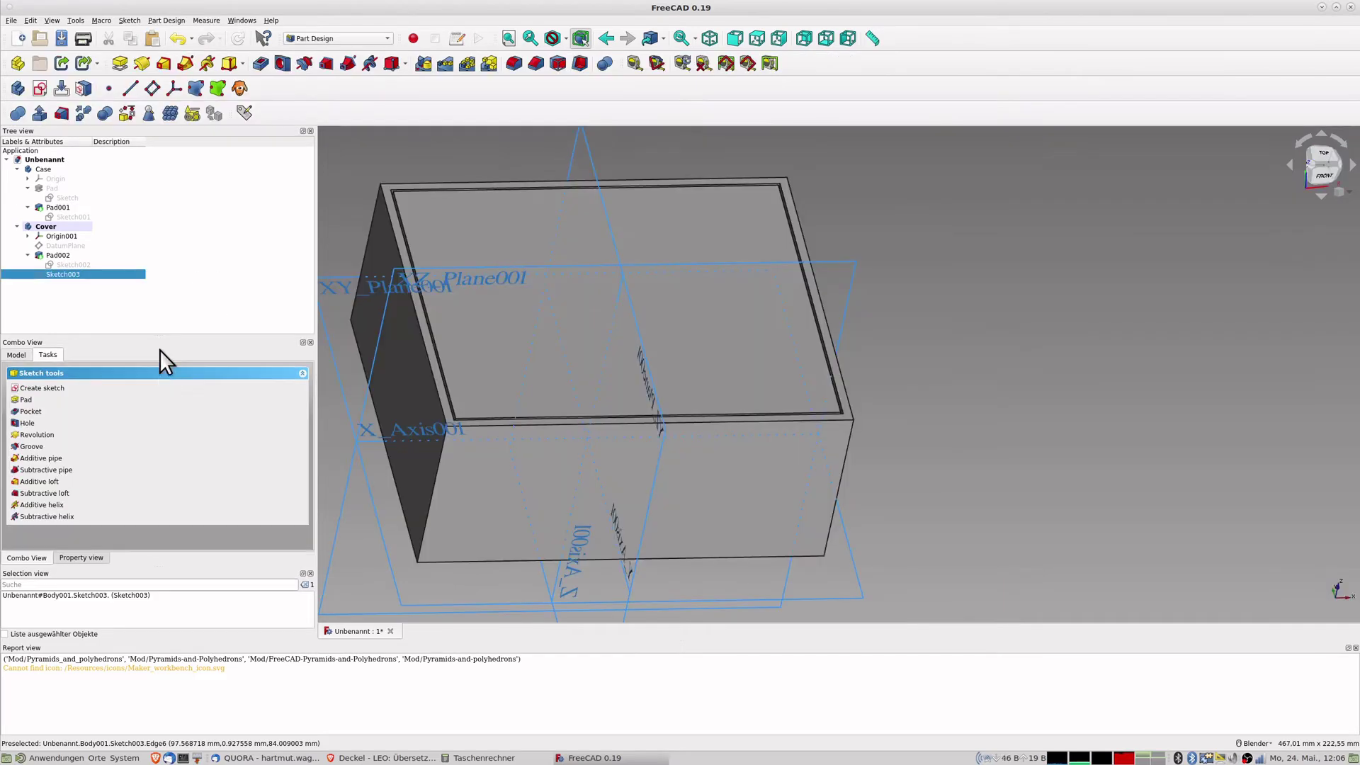
Pad Sketch003 by 4 mm to form the outer cover plate and hide the Cover body's Origin001.
{"action": "left_click", "coordinate": [121, 63]}
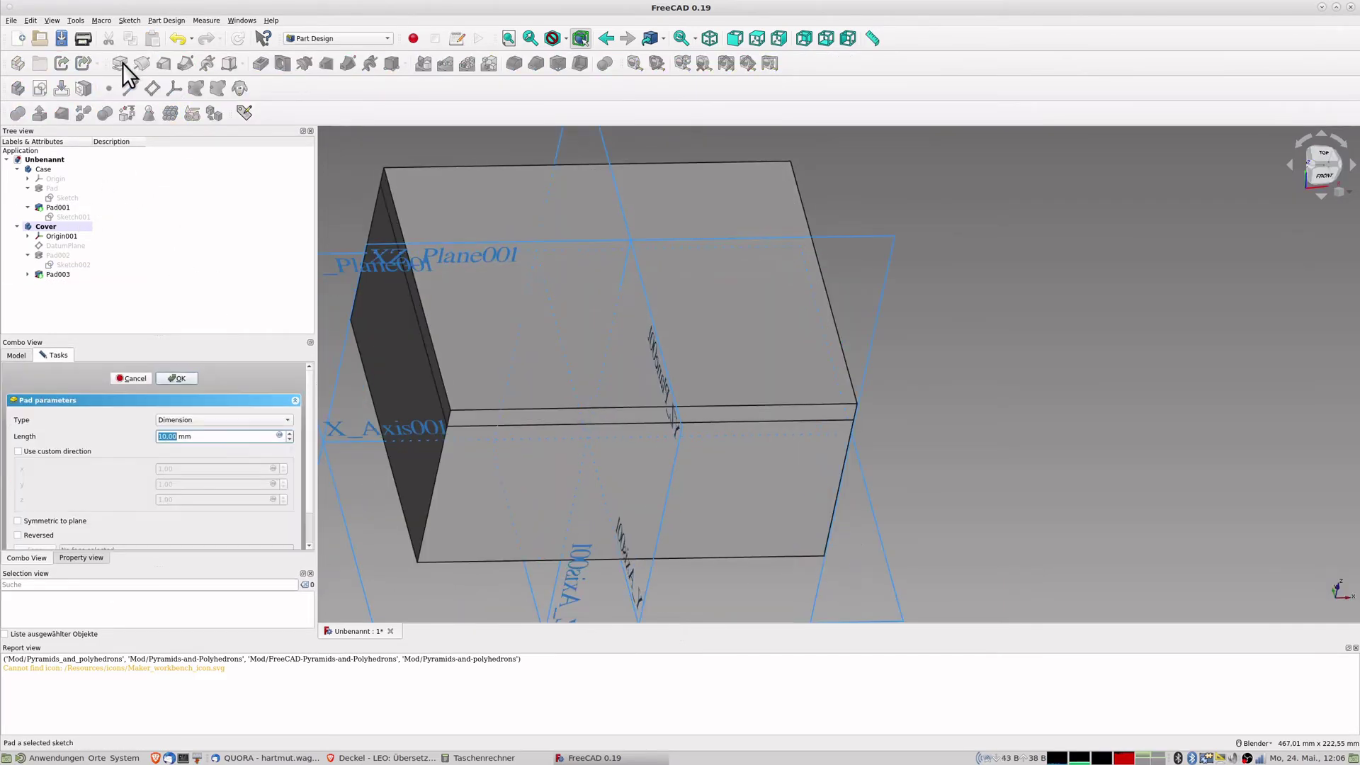
{"action": "type", "text": "8"}
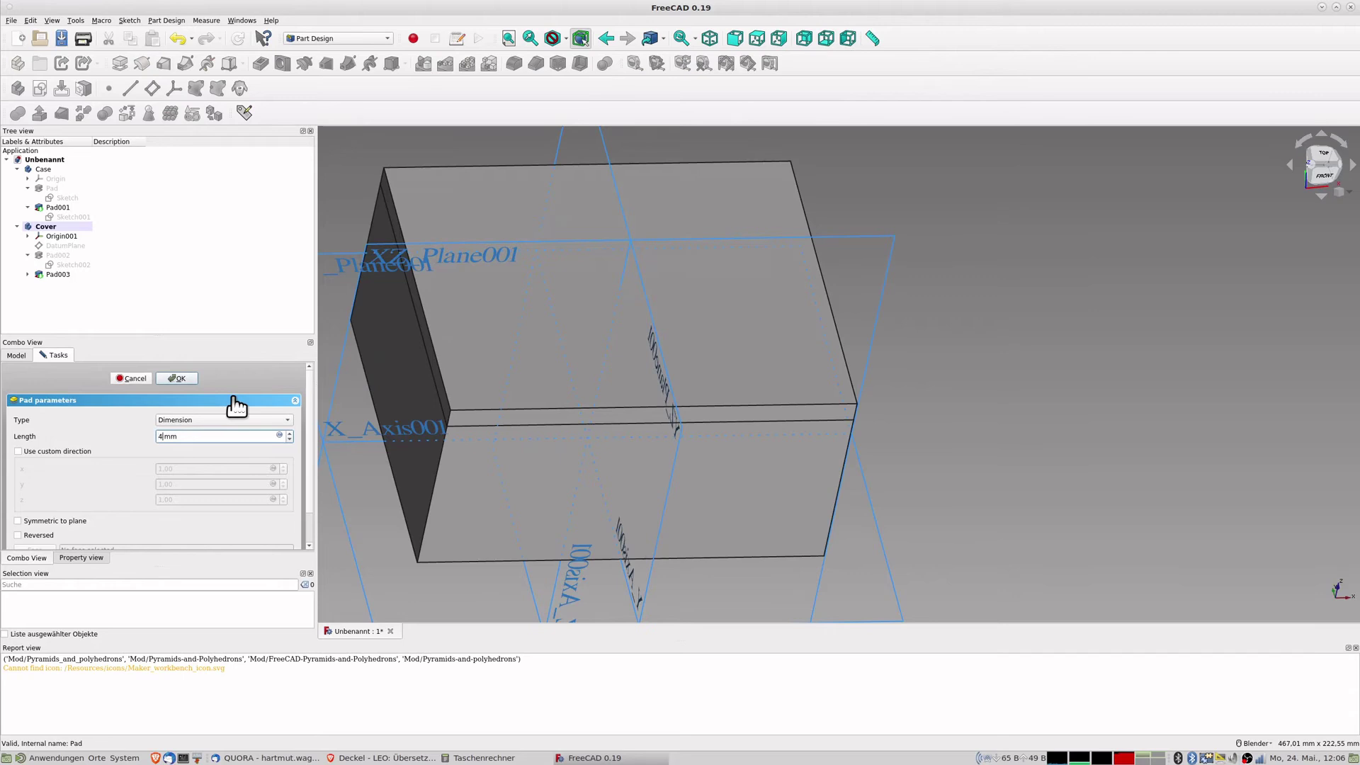
{"action": "key", "text": "Return"}
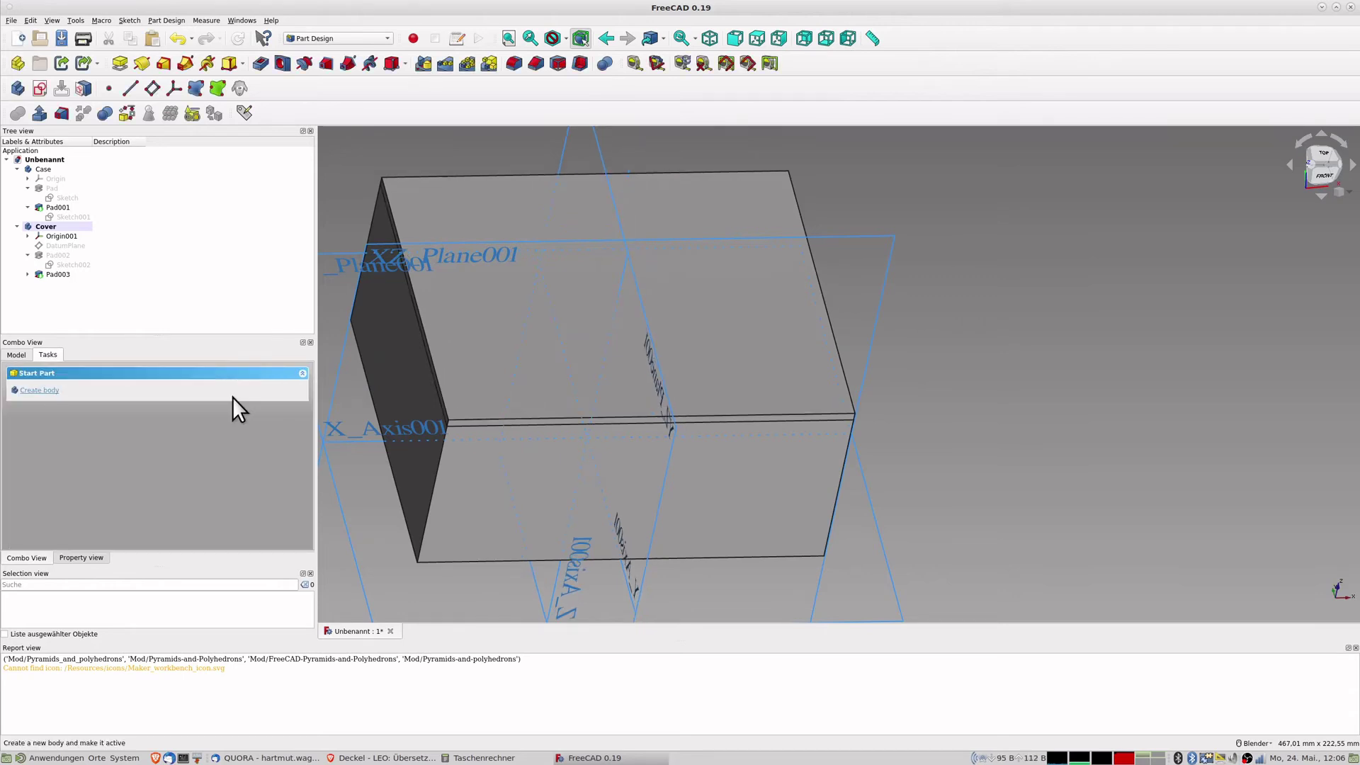
{"action": "middle_click_drag", "start_coordinate": [657, 330], "coordinate": [646, 361]}
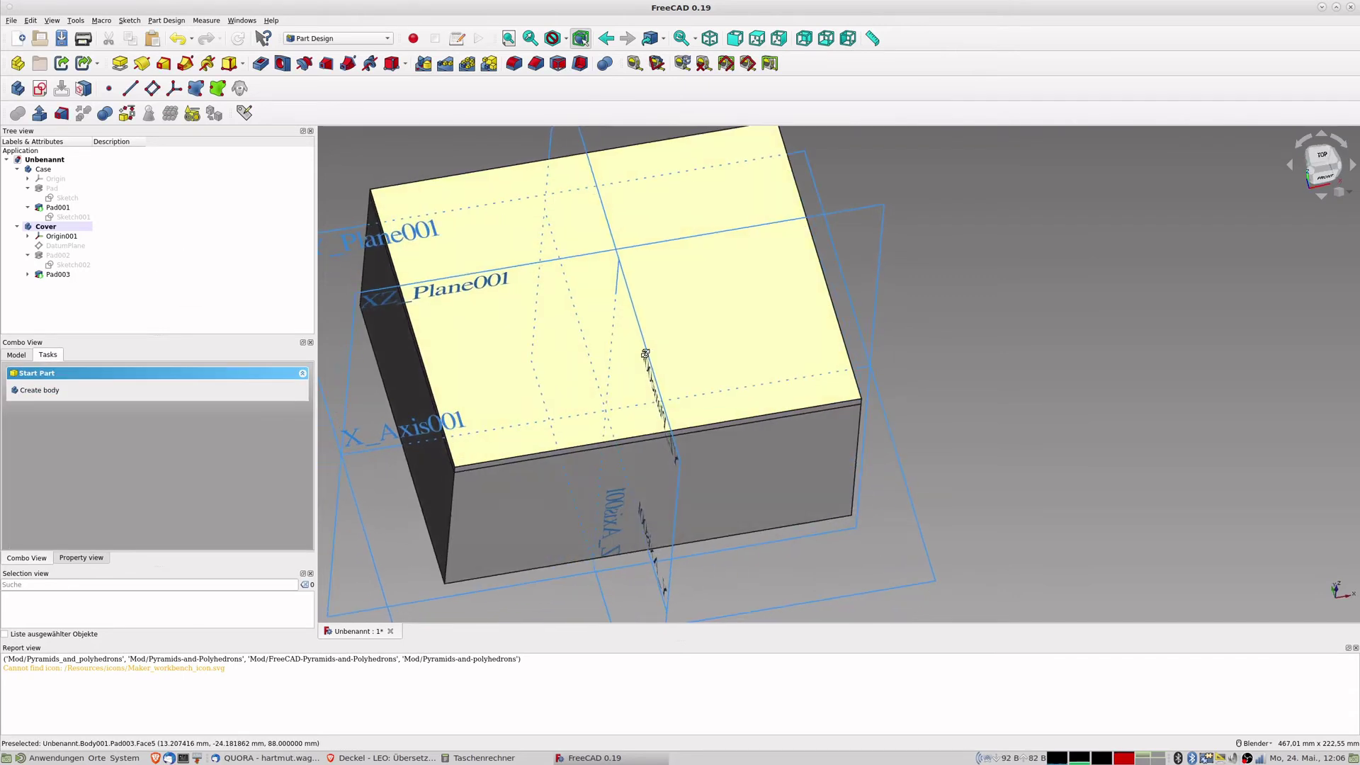
{"action": "left_click", "coordinate": [48, 237]}
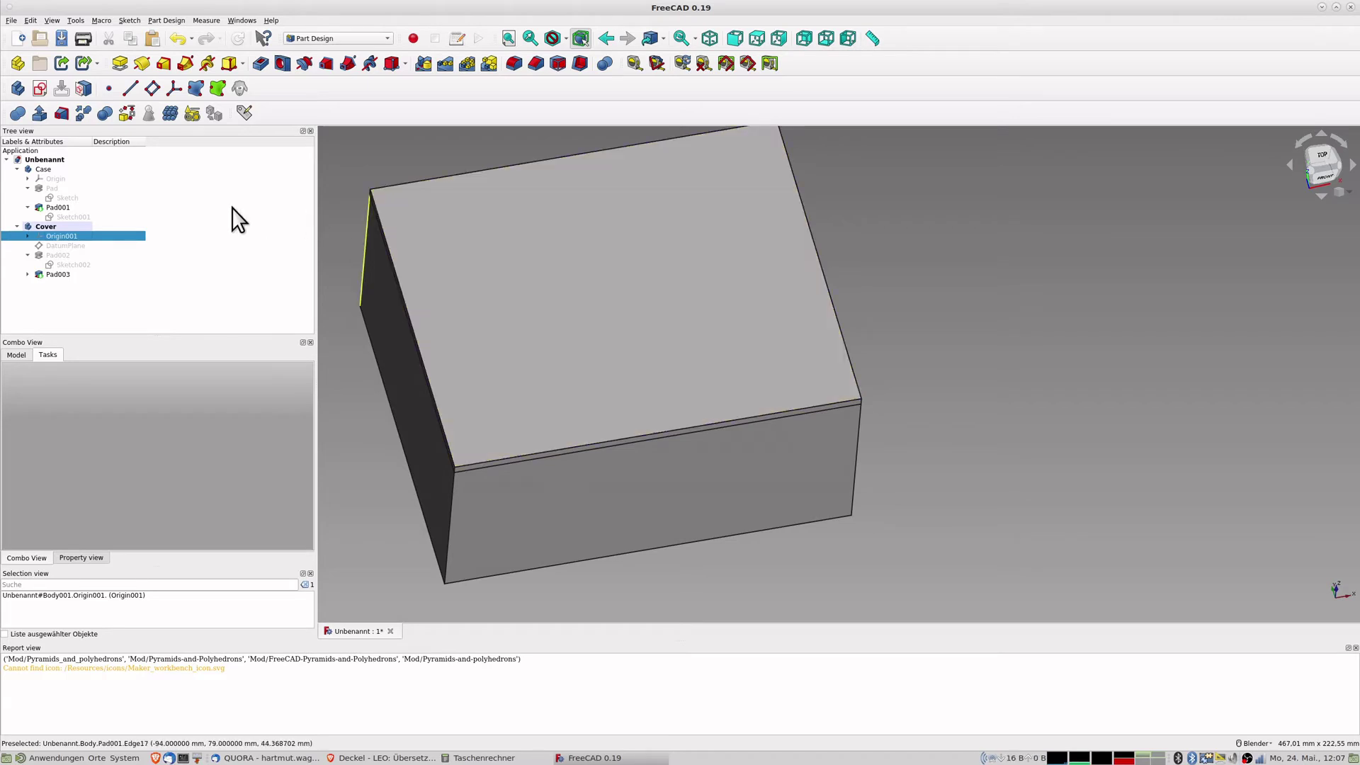
Create a spreadsheet in the Spreadsheet workbench, rename it aaa and open it.
{"action": "left_click", "coordinate": [304, 39]}
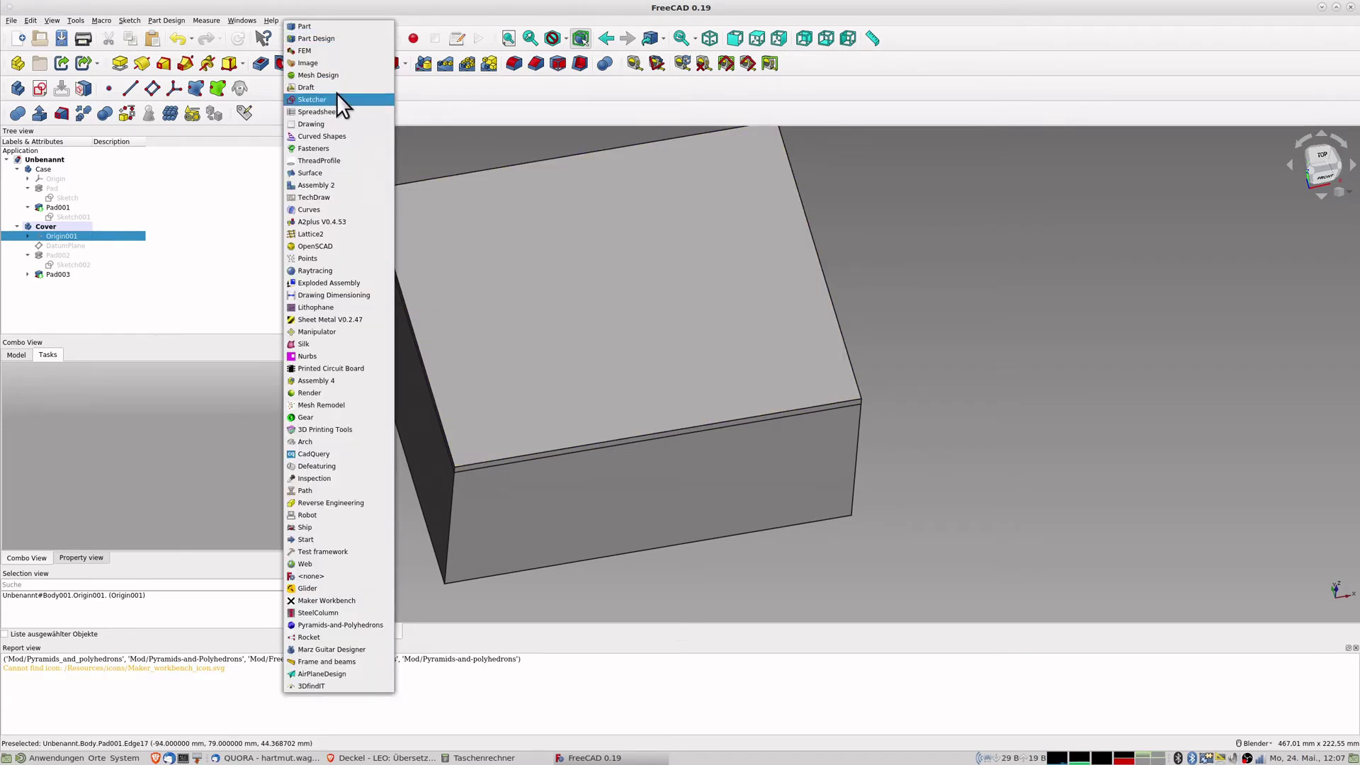
{"action": "left_click", "coordinate": [326, 113]}
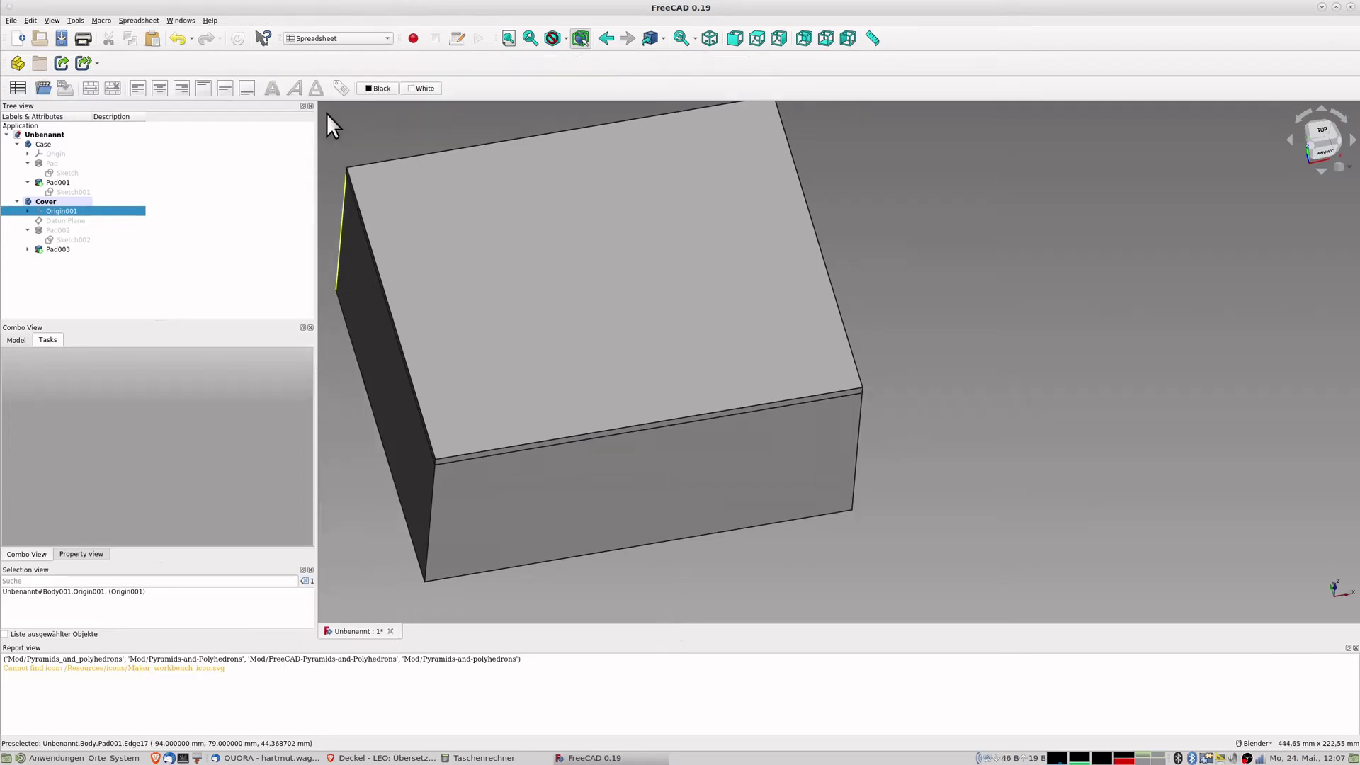
{"action": "left_click", "coordinate": [18, 87]}
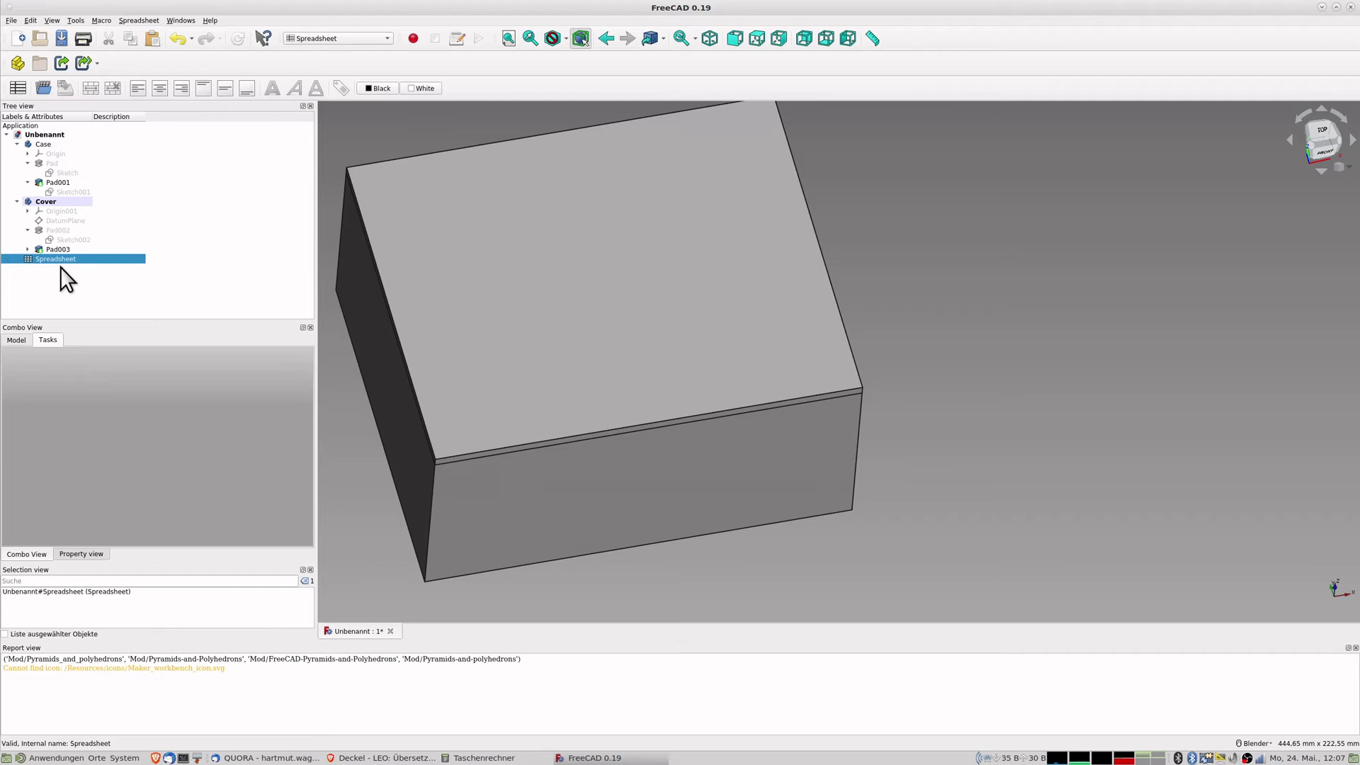
{"action": "type", "text": "aaa"}
{"action": "key", "text": "Return"}
{"action": "double_click", "coordinate": [63, 260]}
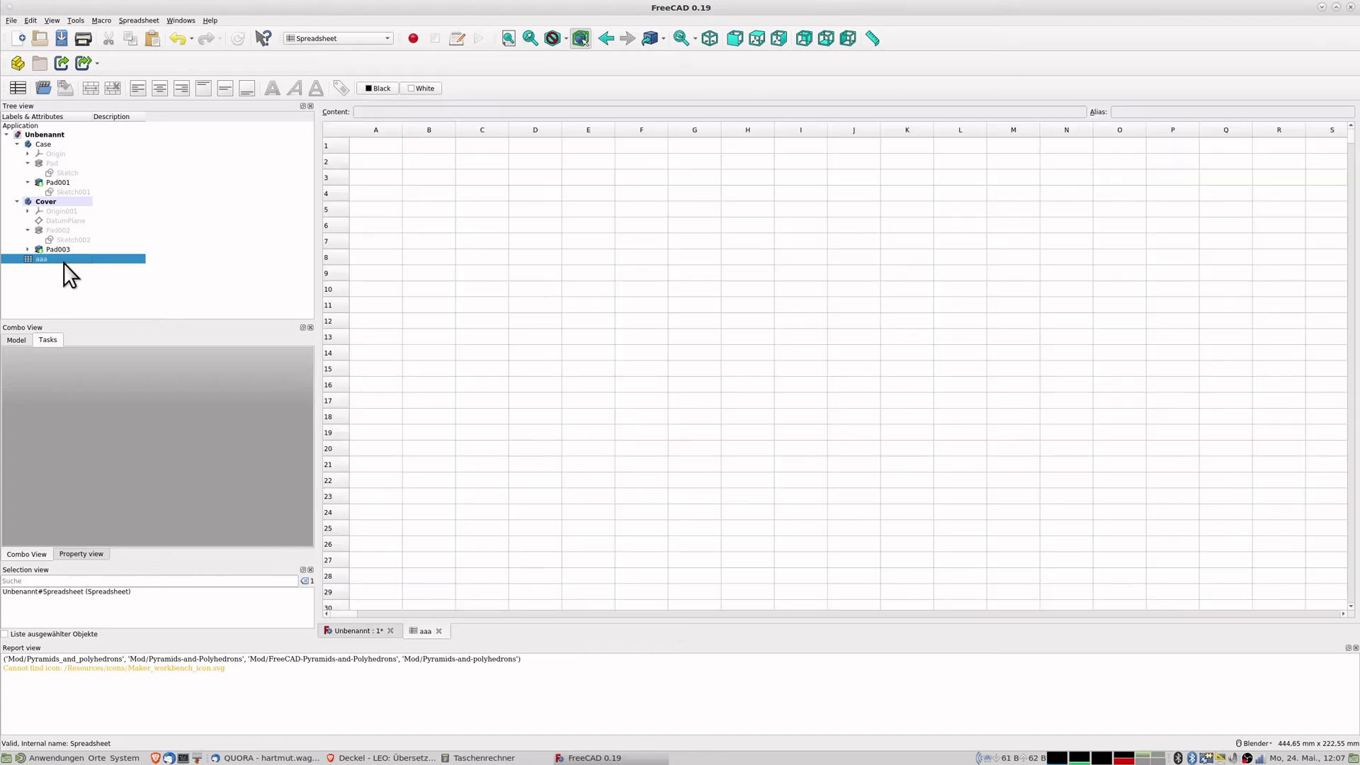
Widen column A, then enter the label "Diameter of Speaker" in A2 and the value 98 in B2.
{"action": "left_click_drag", "start_coordinate": [403, 129], "coordinate": [495, 147]}
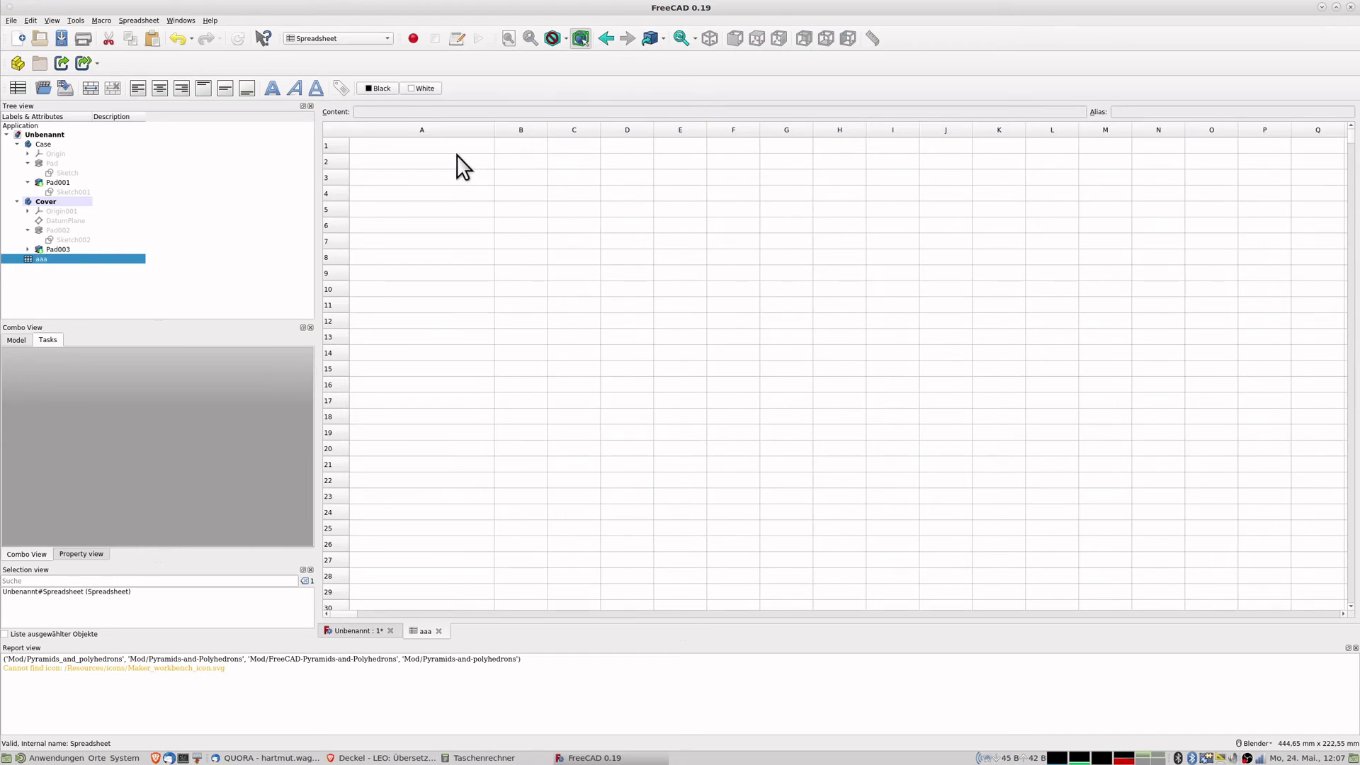
{"action": "left_click", "coordinate": [393, 161]}
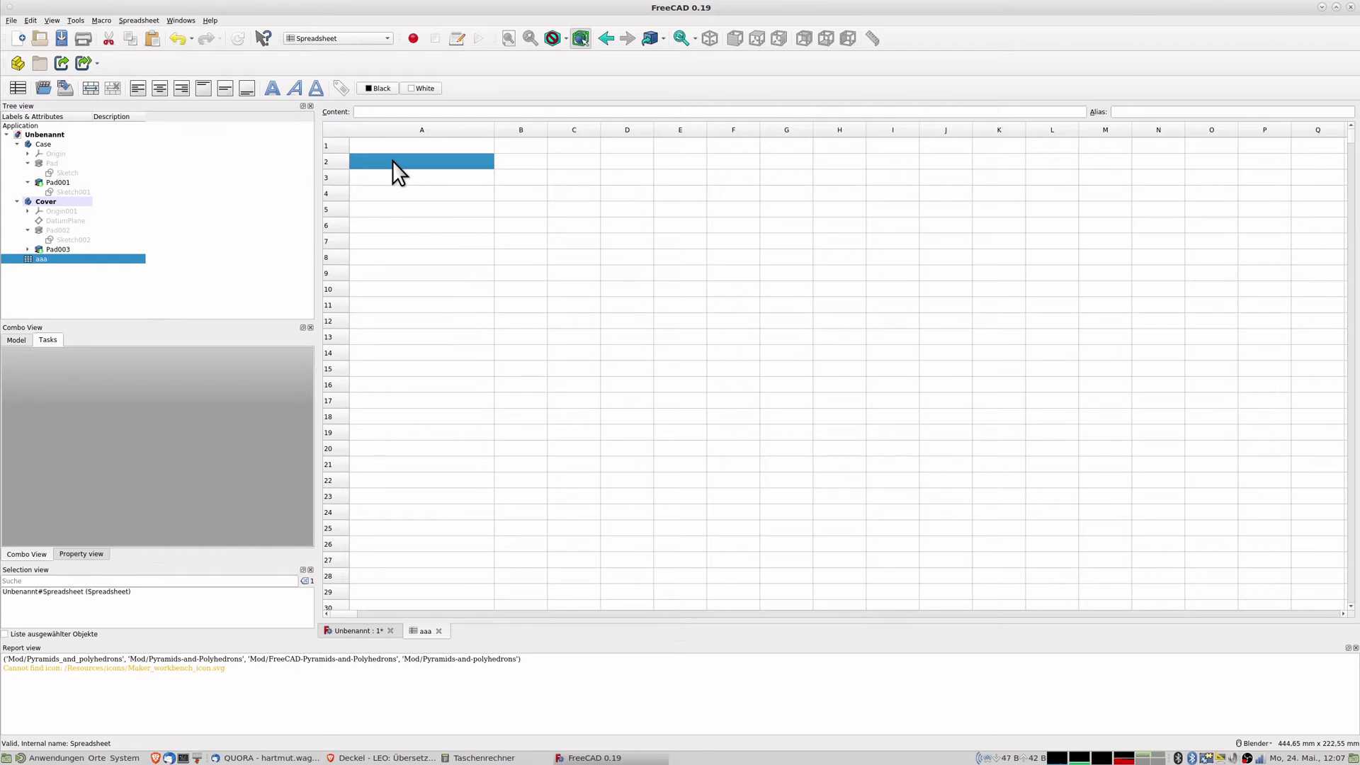
{"action": "type", "text": "Diameter of Se"}
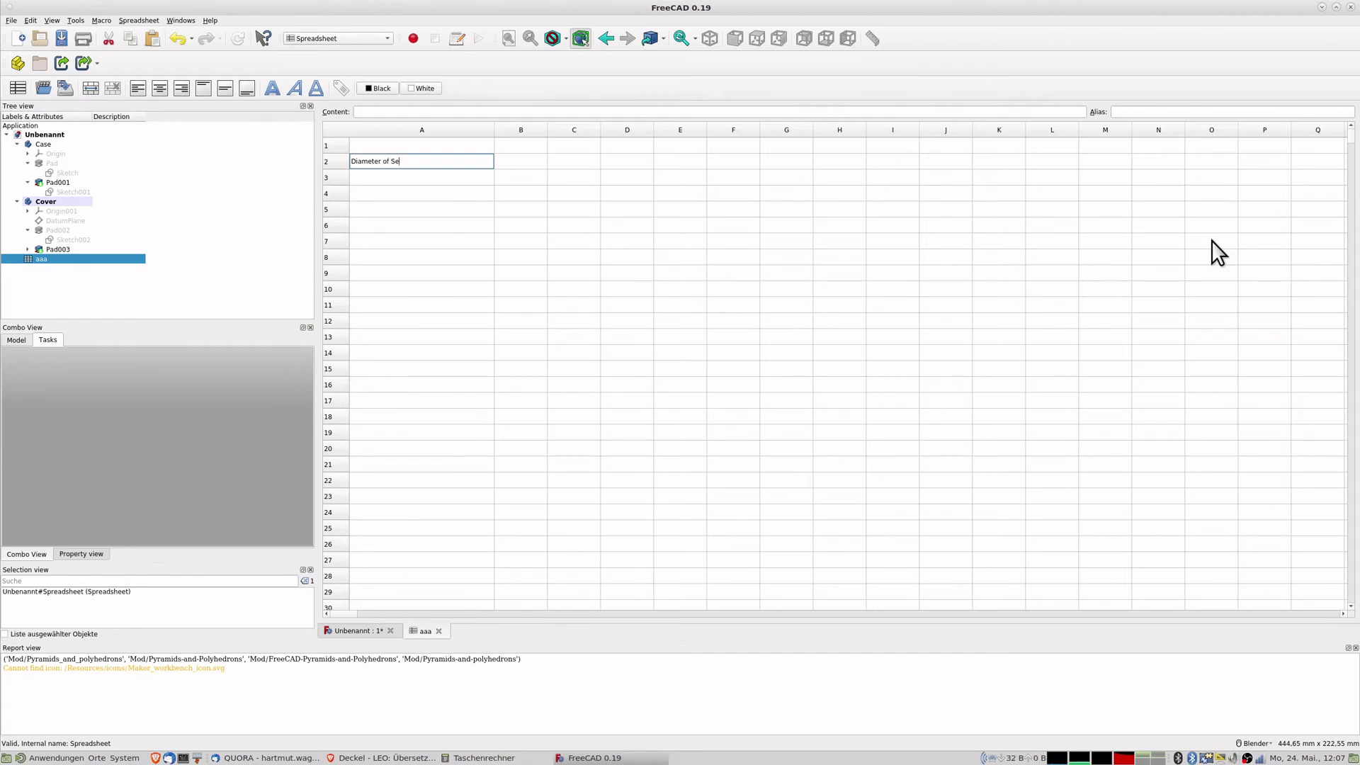
{"action": "key", "text": "BackSpace"}
{"action": "type", "text": "peaker"}
{"action": "left_click", "coordinate": [542, 161]}
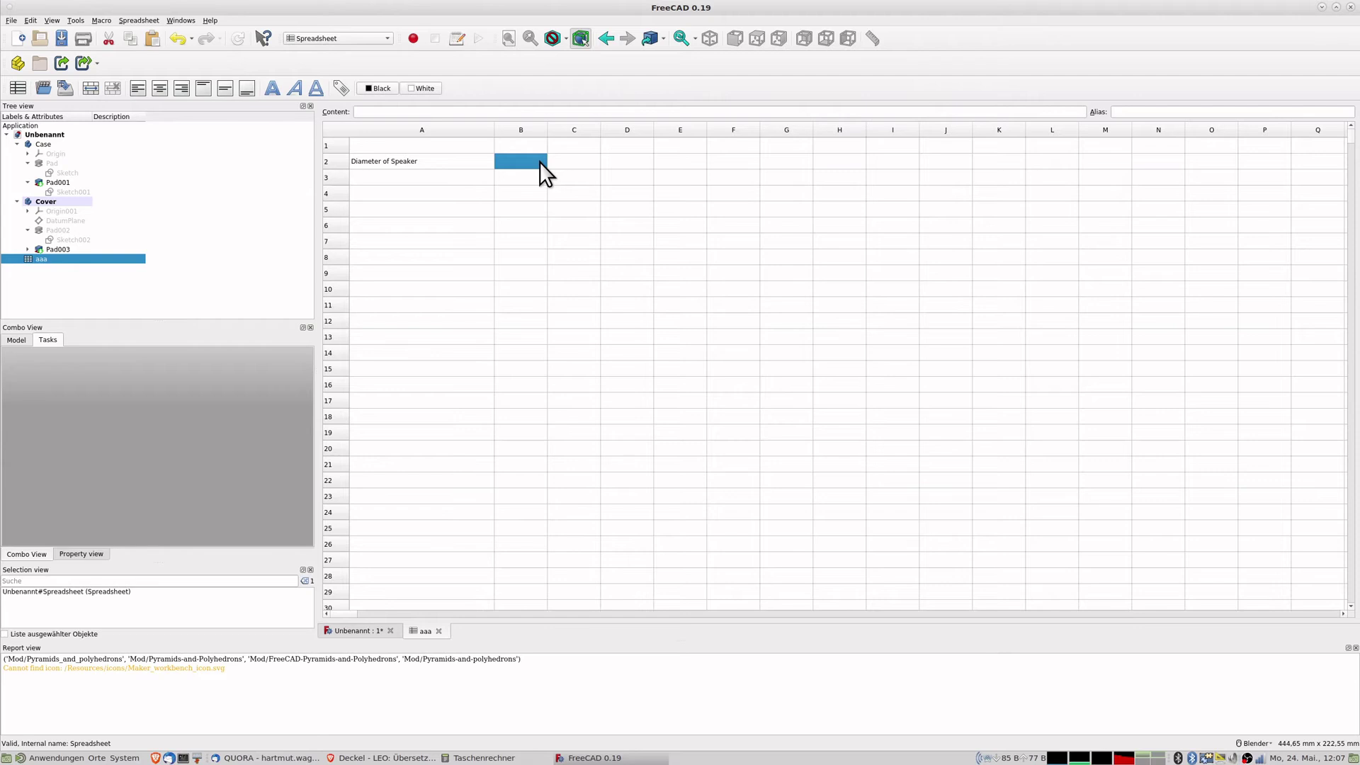
{"action": "type", "text": "9"}
Assign the alias dhole to cell B2 in its cell properties.
{"action": "right_click", "coordinate": [534, 159]}
{"action": "left_click", "coordinate": [562, 160]}
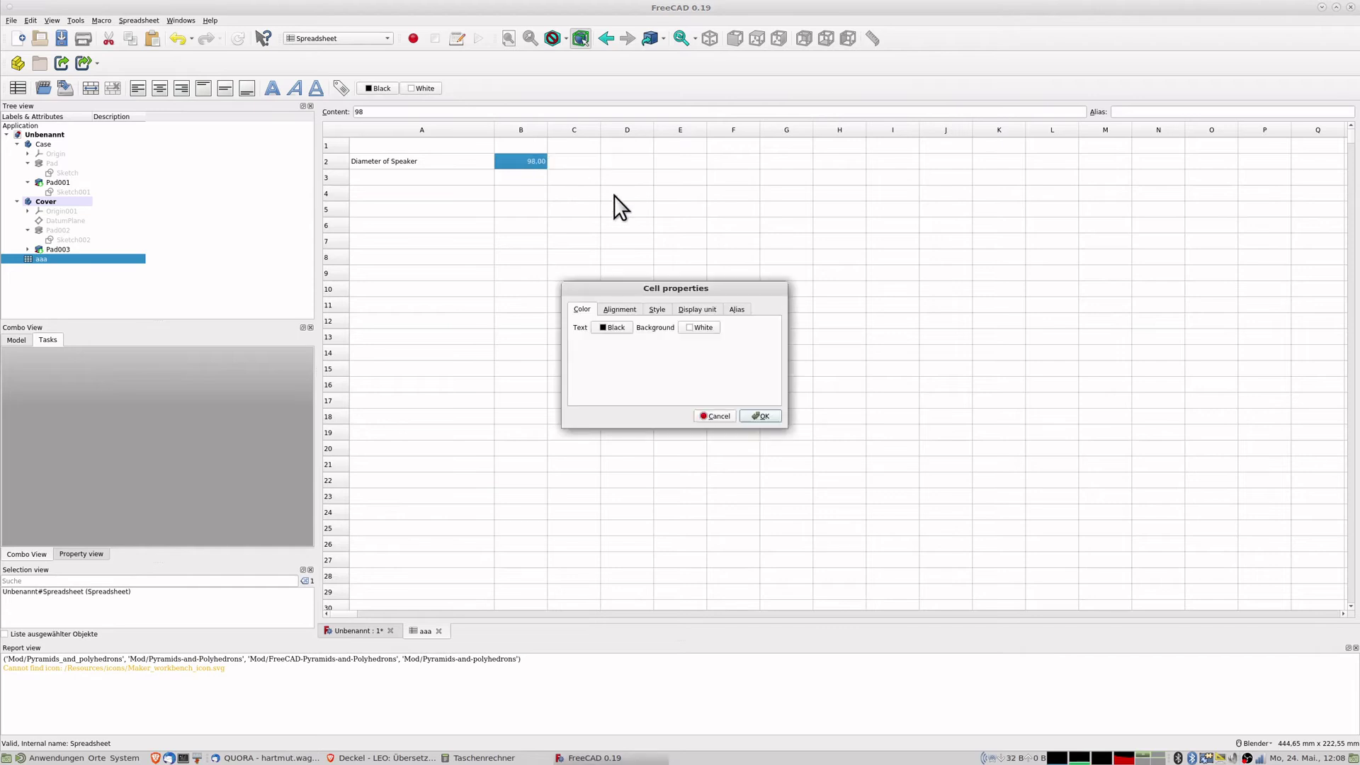
{"action": "left_click", "coordinate": [740, 310]}
{"action": "left_click", "coordinate": [657, 328]}
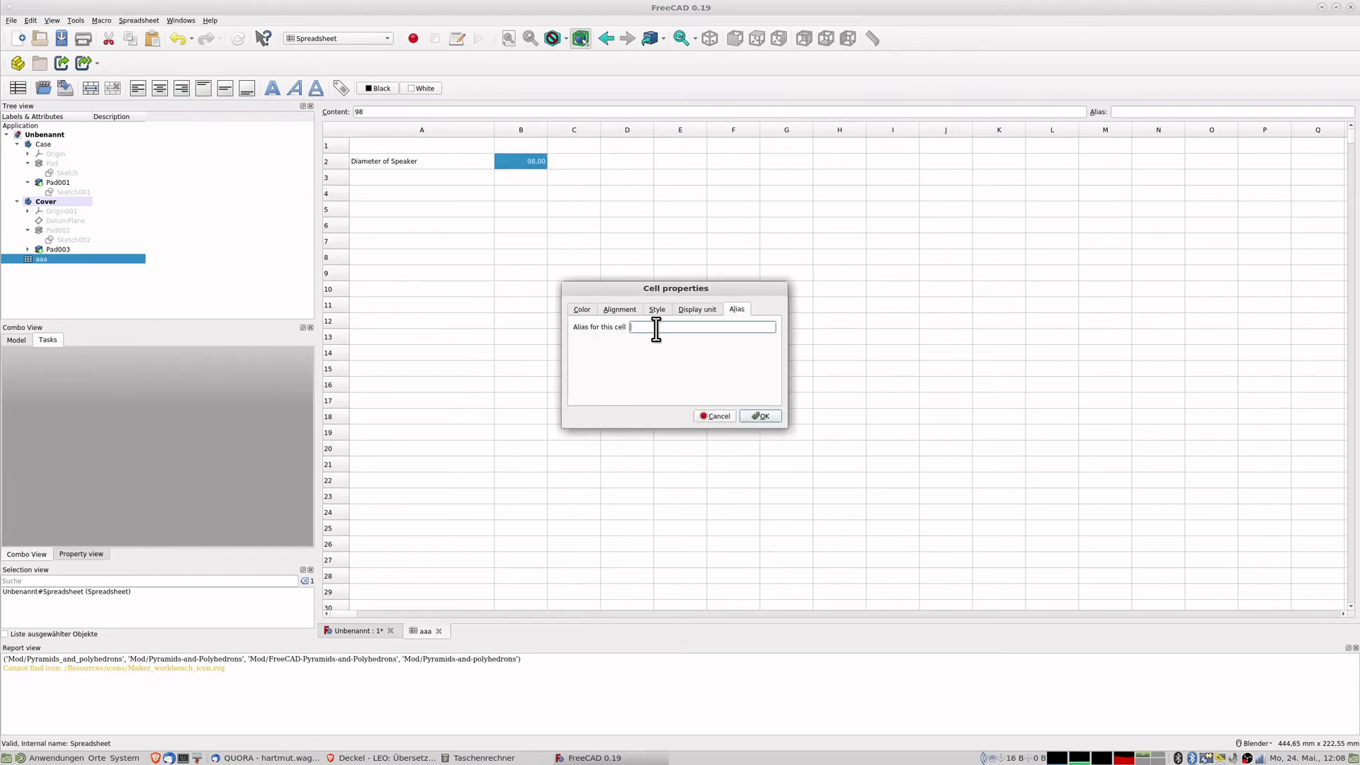
{"action": "type", "text": "dhole"}
{"action": "key", "text": "Return"}
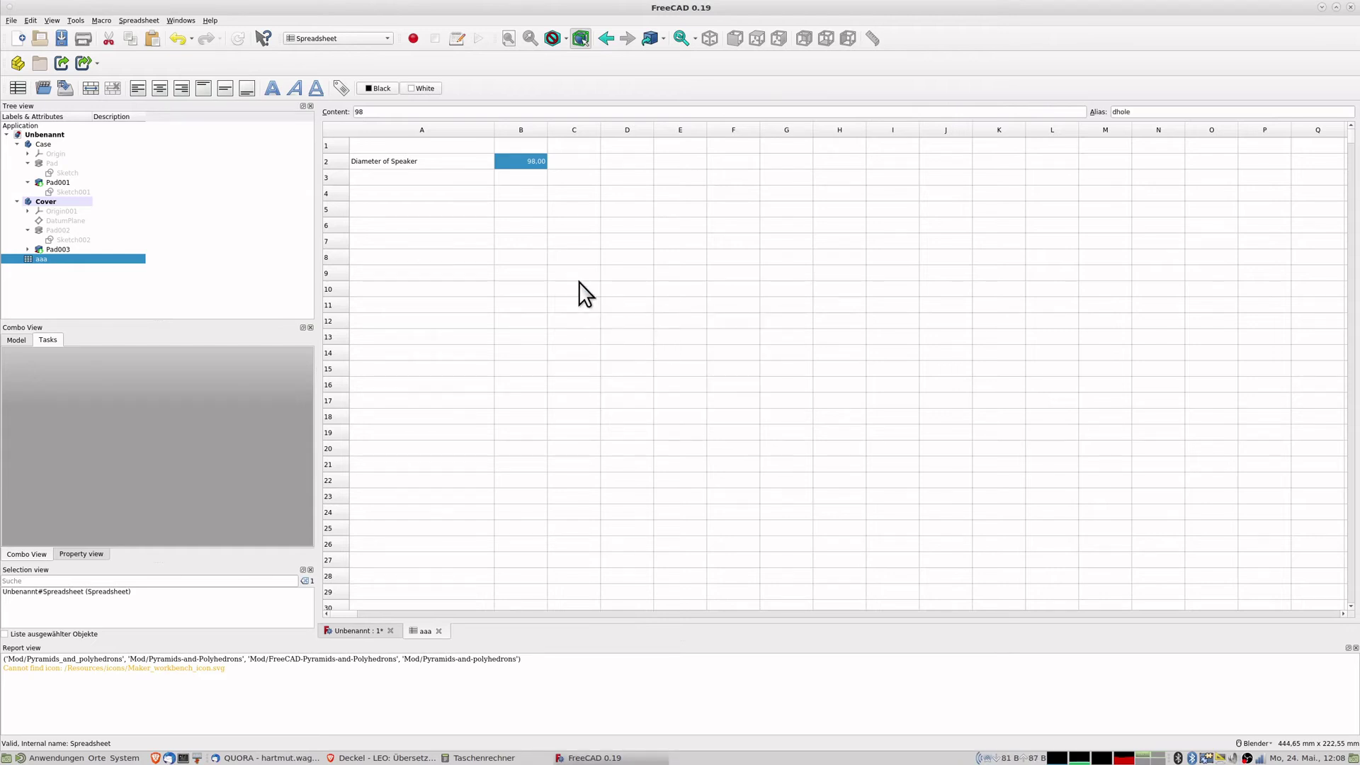
Switch to the Taschenrechner calculator, compute 98/2 and subtract 4 from the result.
{"action": "left_click", "coordinate": [383, 178]}
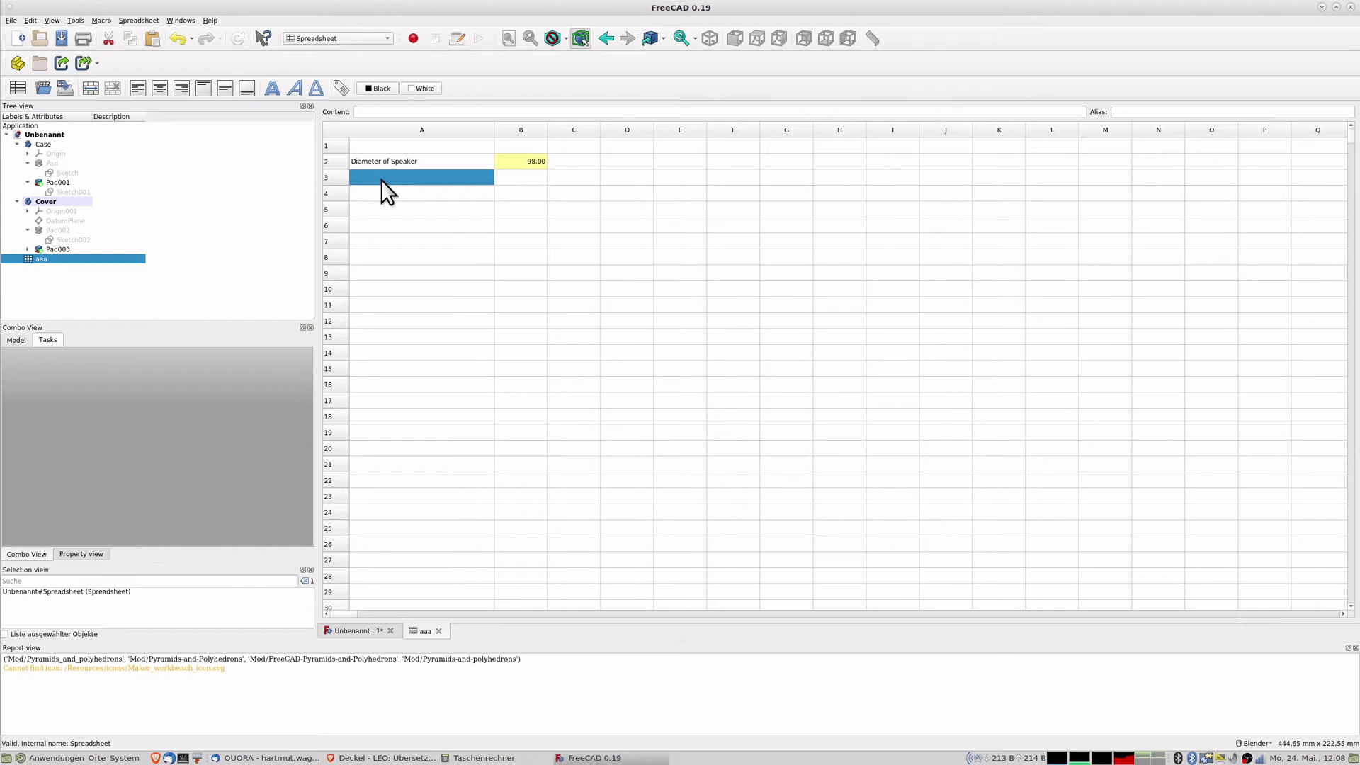
{"action": "left_click", "coordinate": [522, 182]}
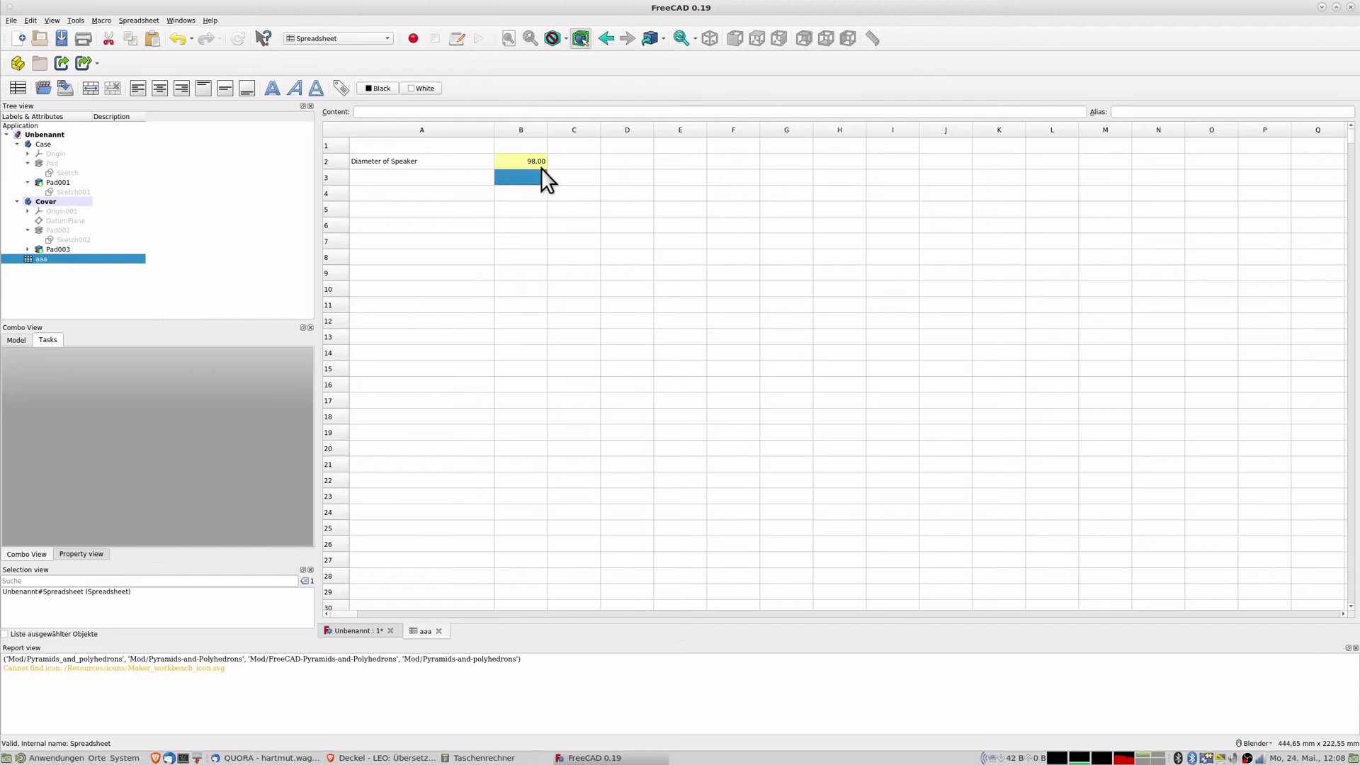
{"action": "key", "text": "alt+Tab"}
{"action": "key", "text": "alt+Tab"}
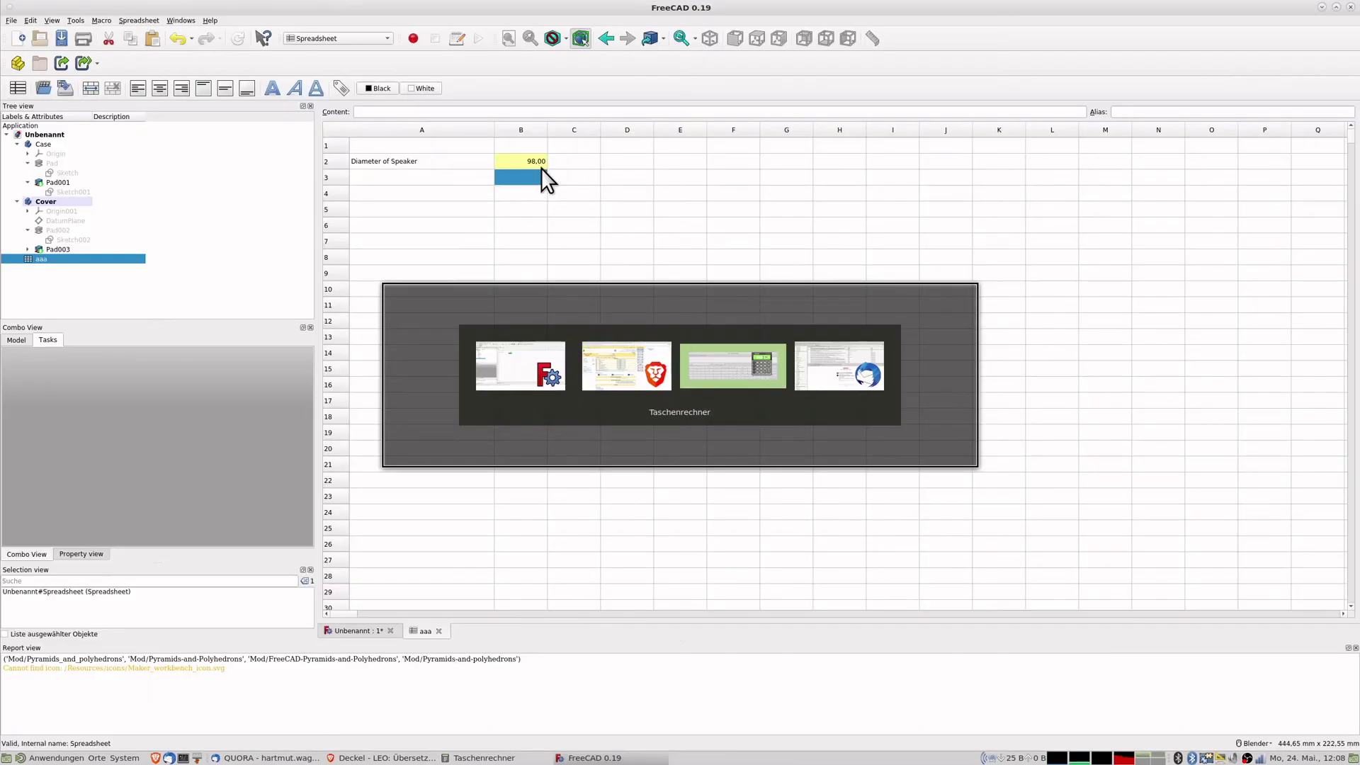
{"action": "type", "text": "98/"}
{"action": "type", "text": "2"}
{"action": "key", "text": "Return"}
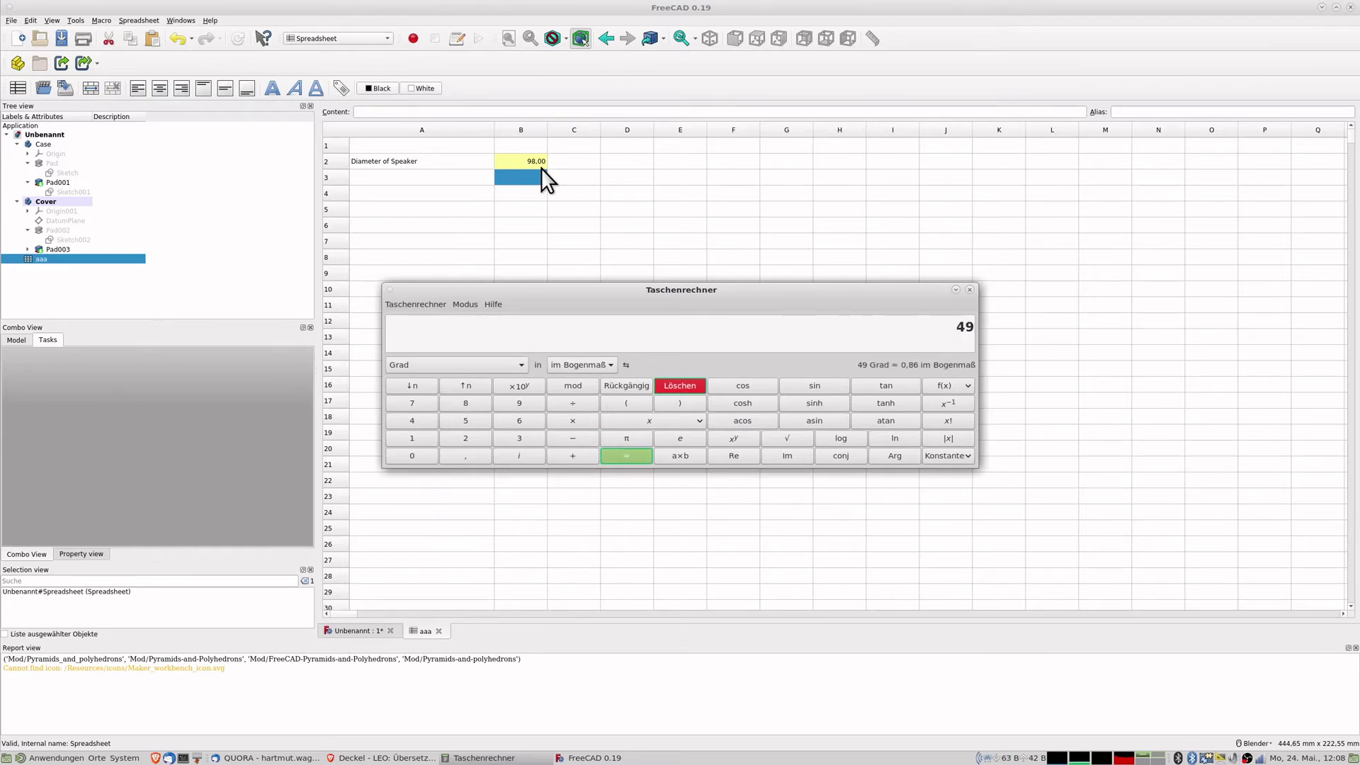
{"action": "type", "text": "-"}
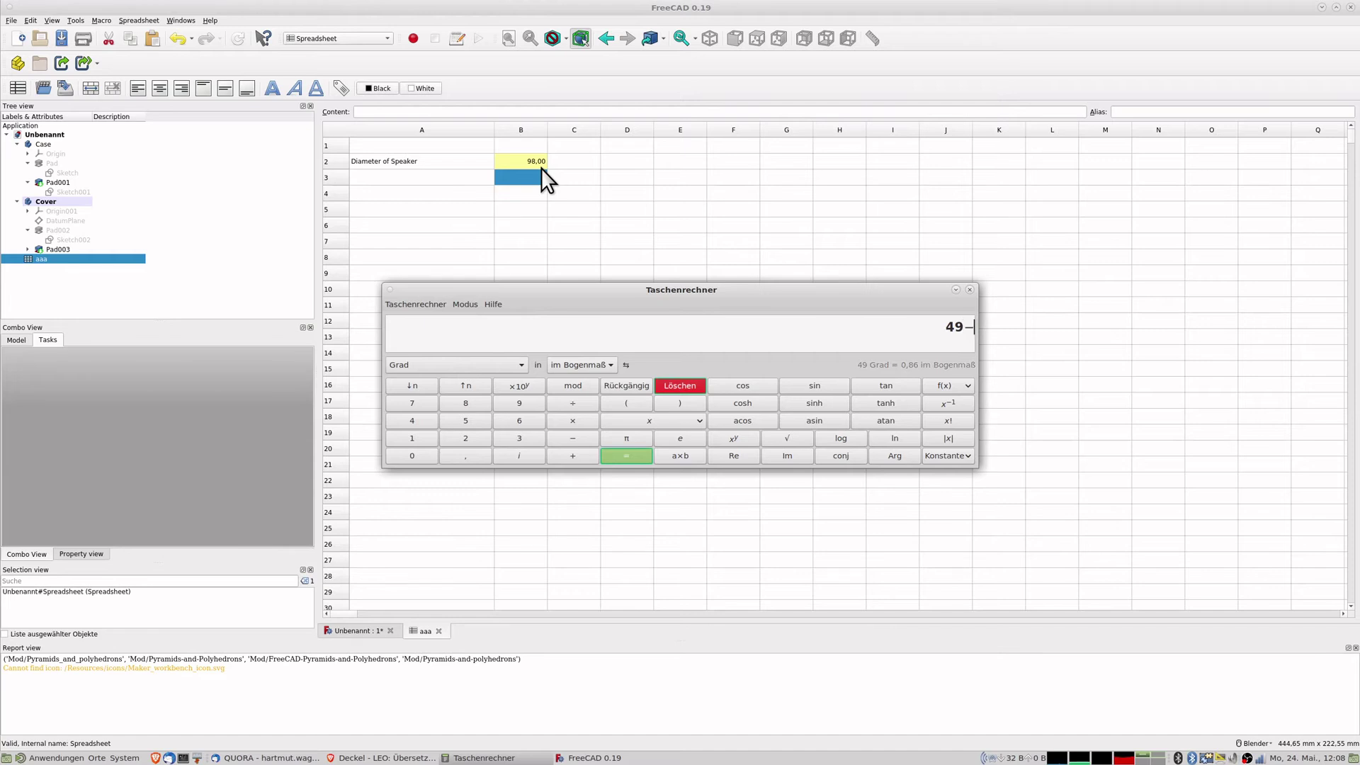
{"action": "type", "text": "4"}
{"action": "key", "text": "Return"}
Back in the FreeCAD spreadsheet, enter 45 in B3 and the label "Hole-Distance" in A3.
{"action": "left_click", "coordinate": [531, 175]}
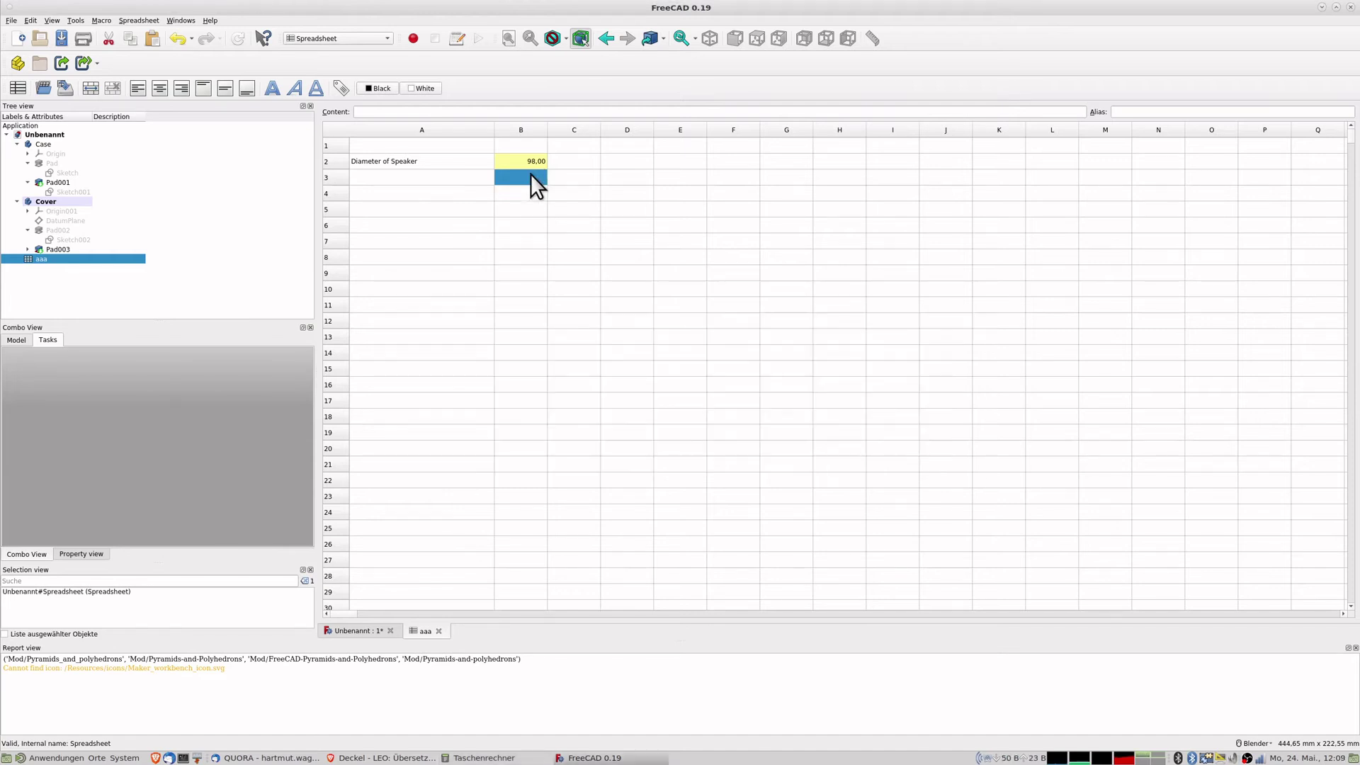
{"action": "type", "text": "45"}
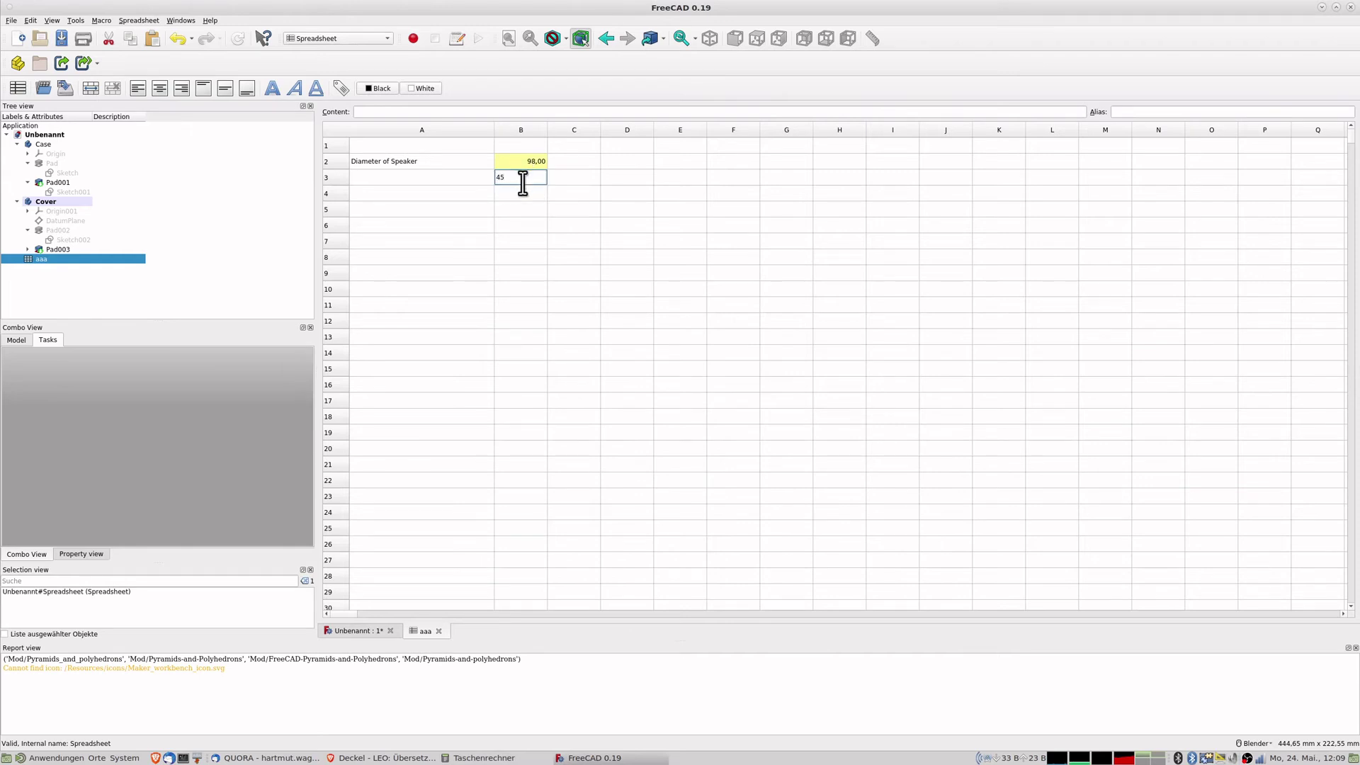
{"action": "left_click", "coordinate": [409, 177]}
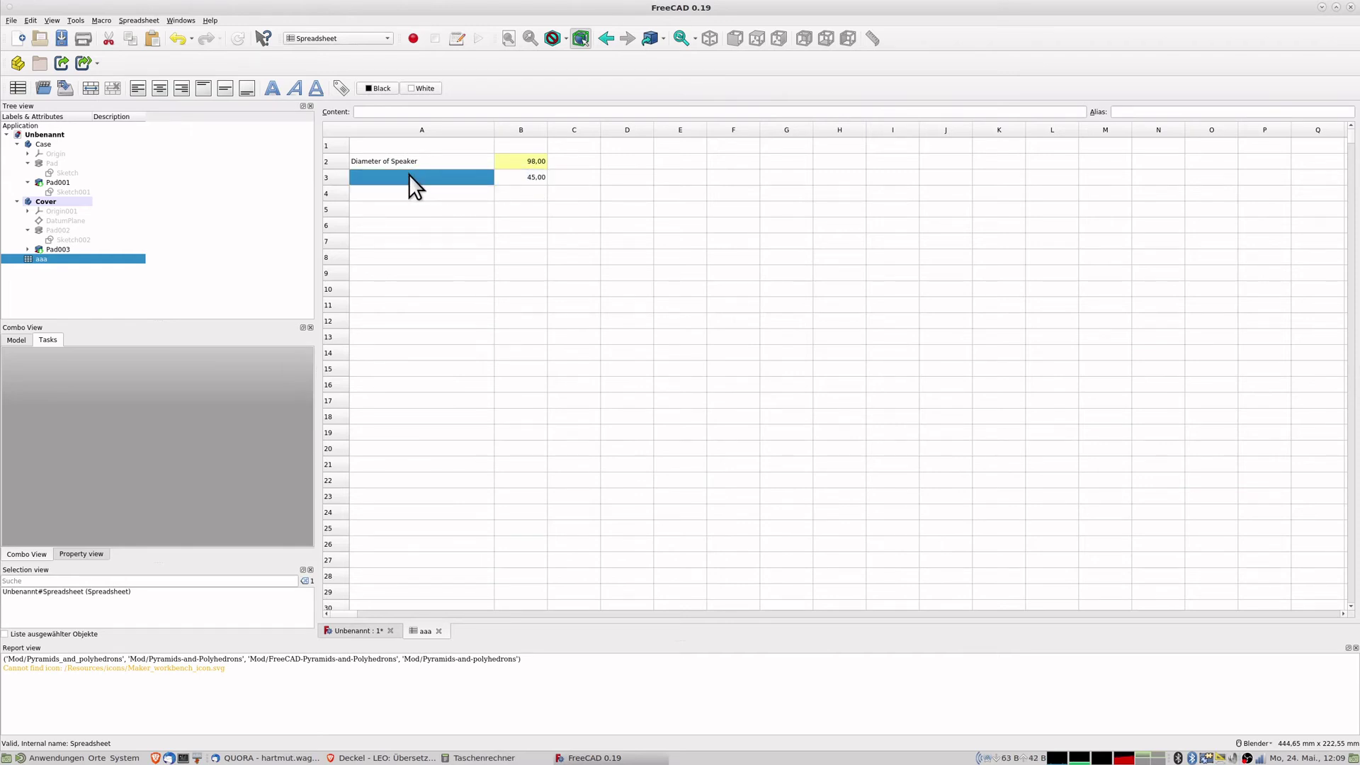
{"action": "type", "text": "Hole-Distance"}
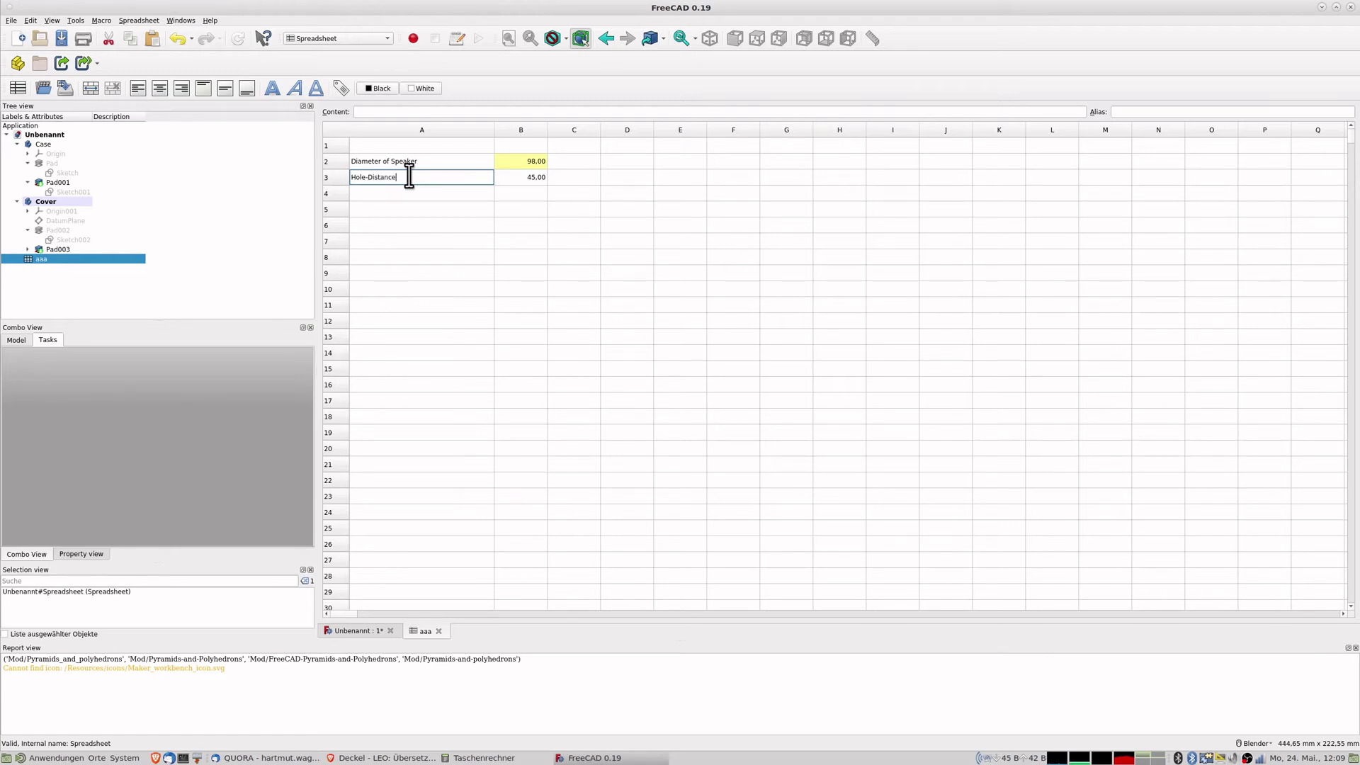
Assign the alias distholes to cell B3 in its cell properties.
{"action": "left_click", "coordinate": [519, 178]}
{"action": "right_click", "coordinate": [521, 180]}
{"action": "left_click", "coordinate": [546, 186]}
{"action": "left_click", "coordinate": [737, 309]}
{"action": "left_click", "coordinate": [646, 327]}
{"action": "type", "text": "distholes"}
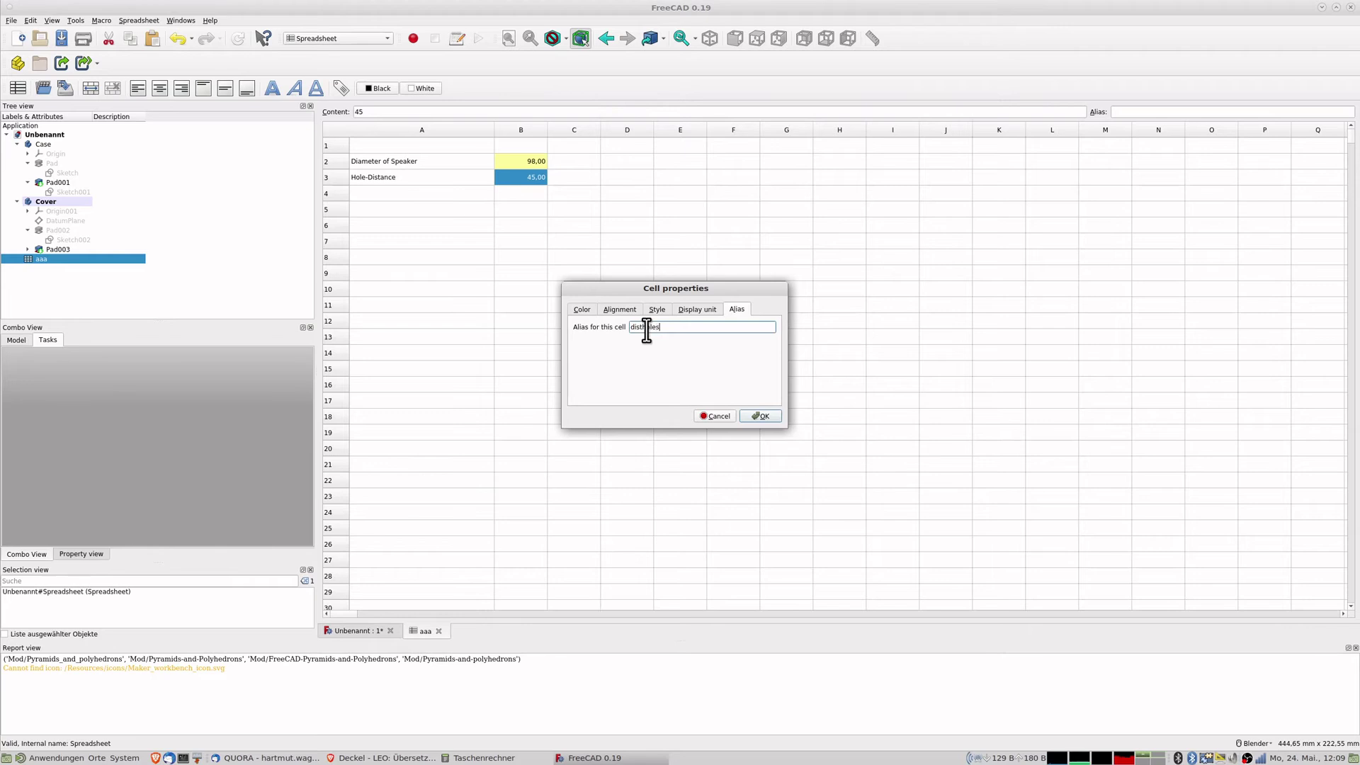
{"action": "key", "text": "Return"}
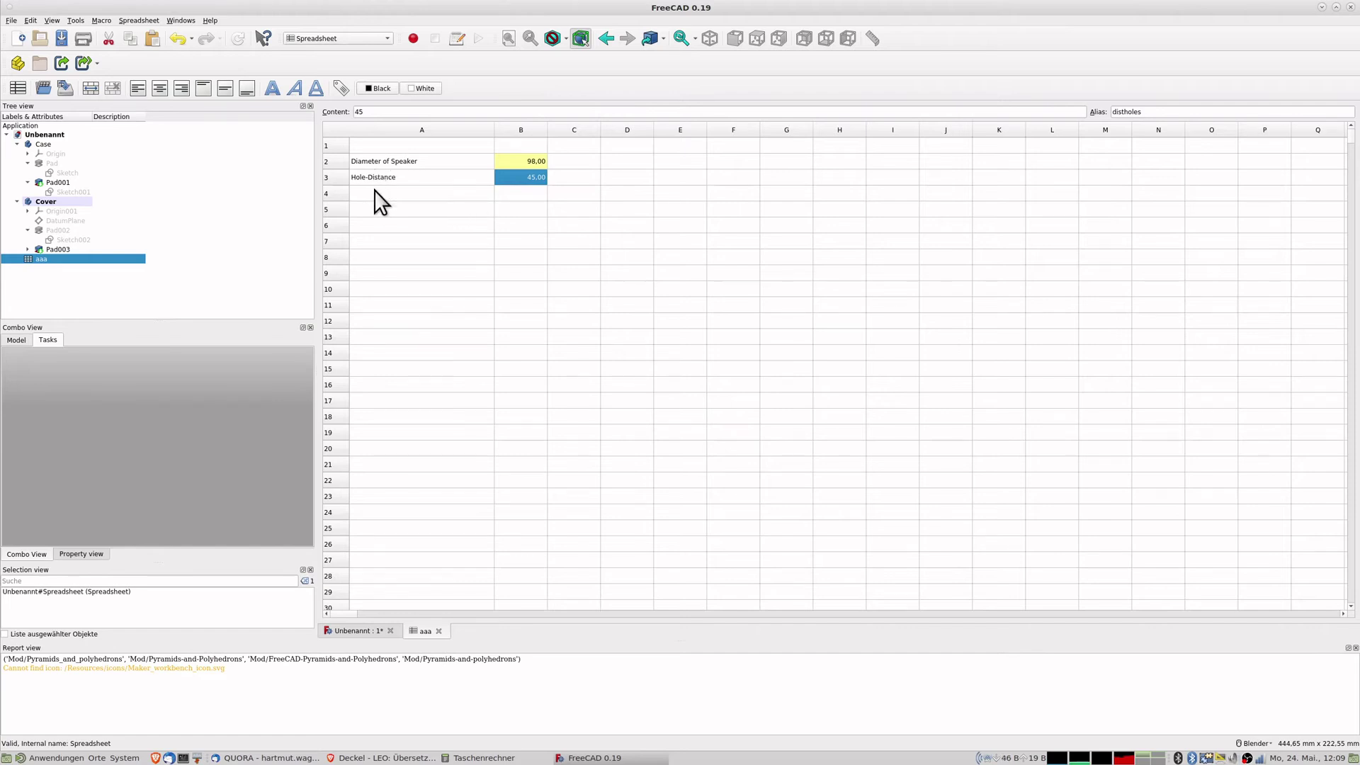
Leave the finished spreadsheet entries and switch to the Part Design workbench.
{"action": "left_click", "coordinate": [525, 200]}
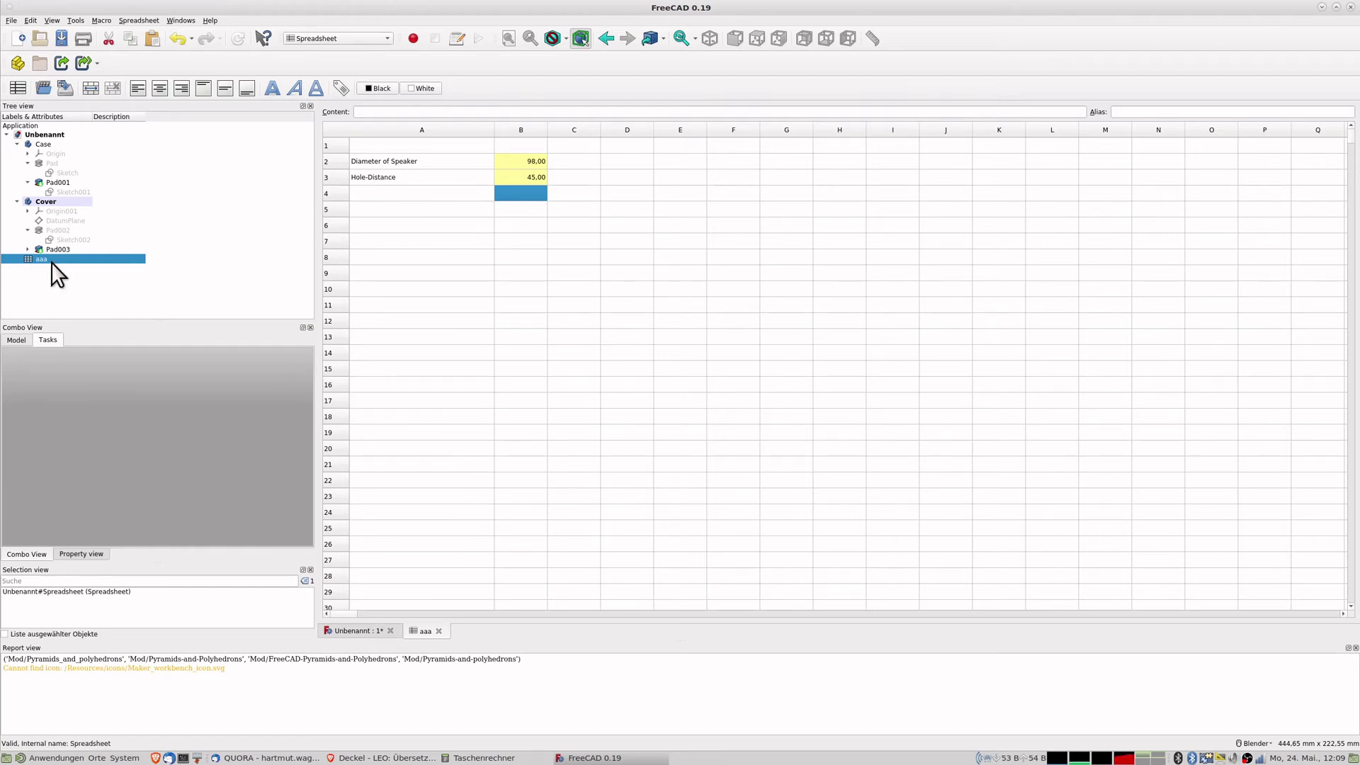
{"action": "left_click", "coordinate": [333, 36]}
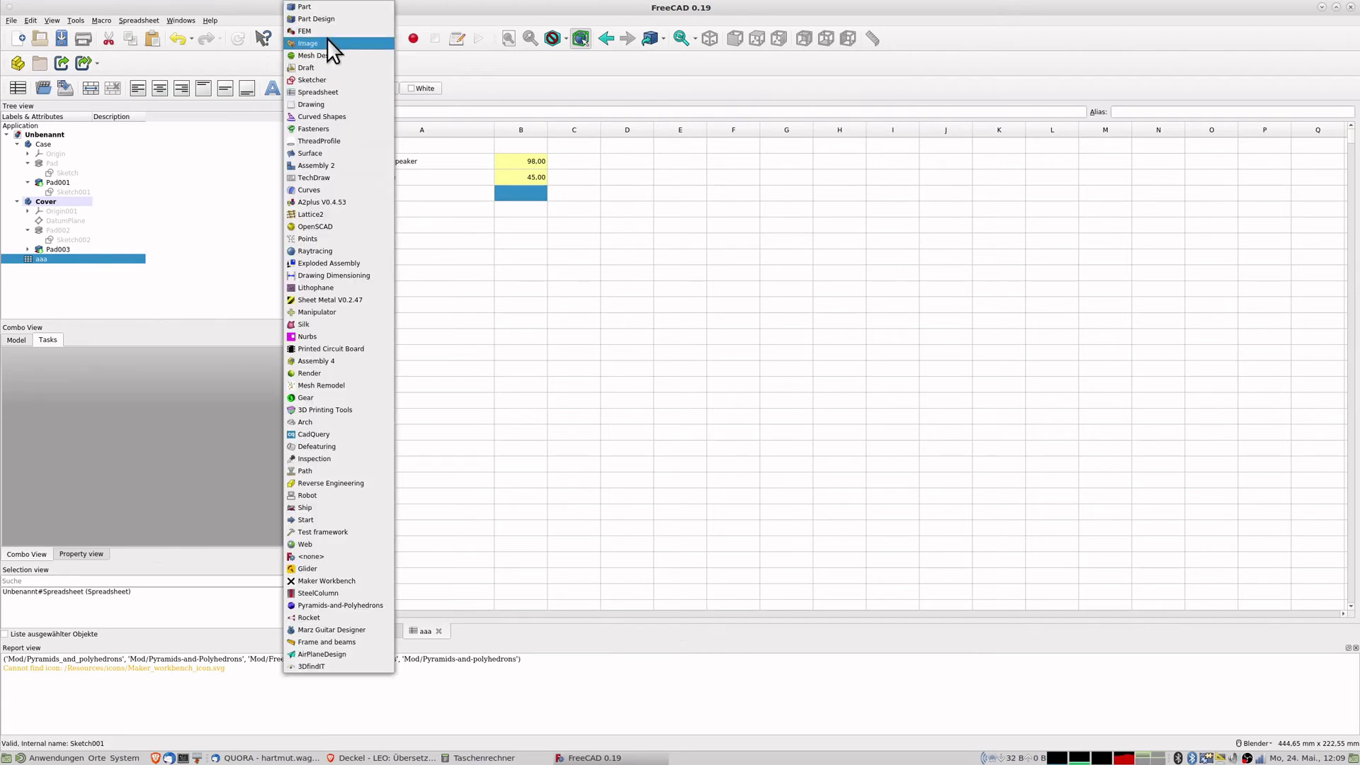
{"action": "left_click", "coordinate": [323, 21]}
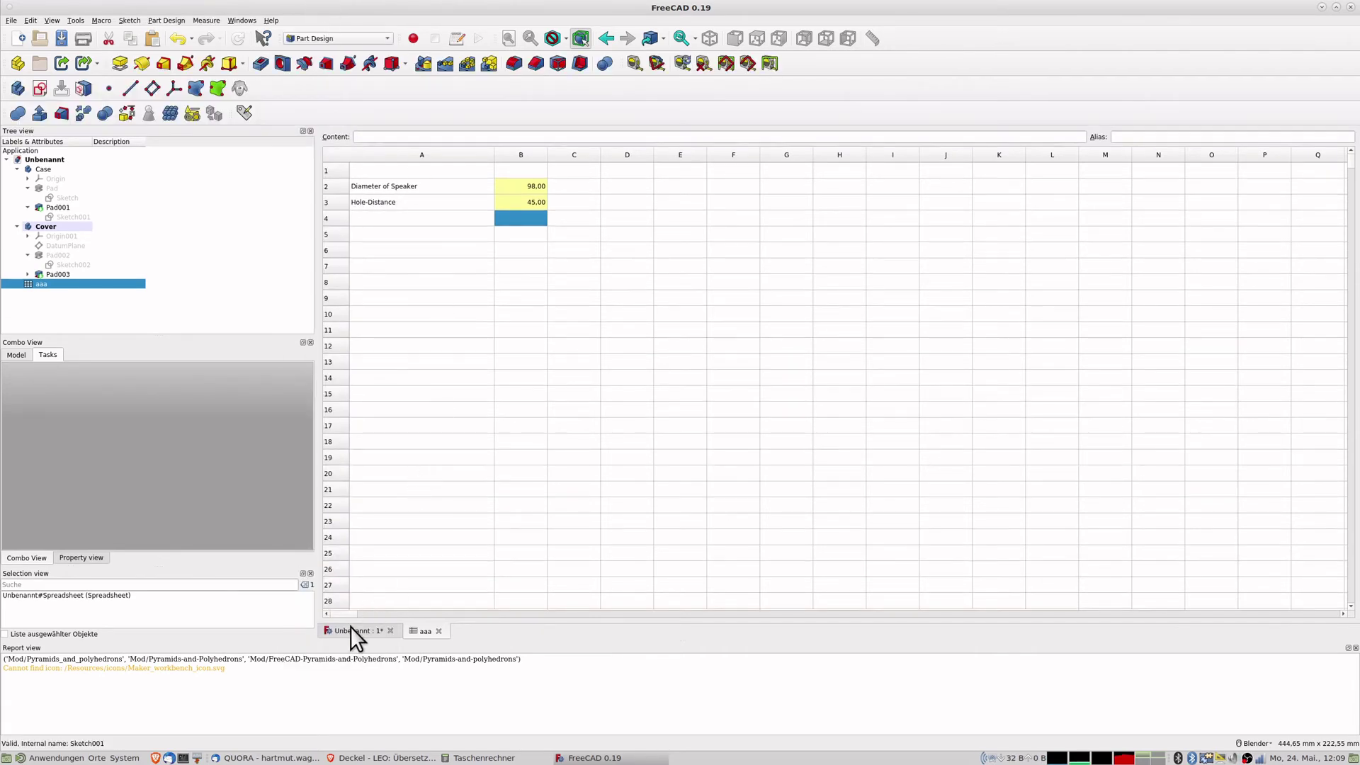
Return to the 3D model and create a new sketch on the top face of the Cover.
{"action": "left_click", "coordinate": [354, 629]}
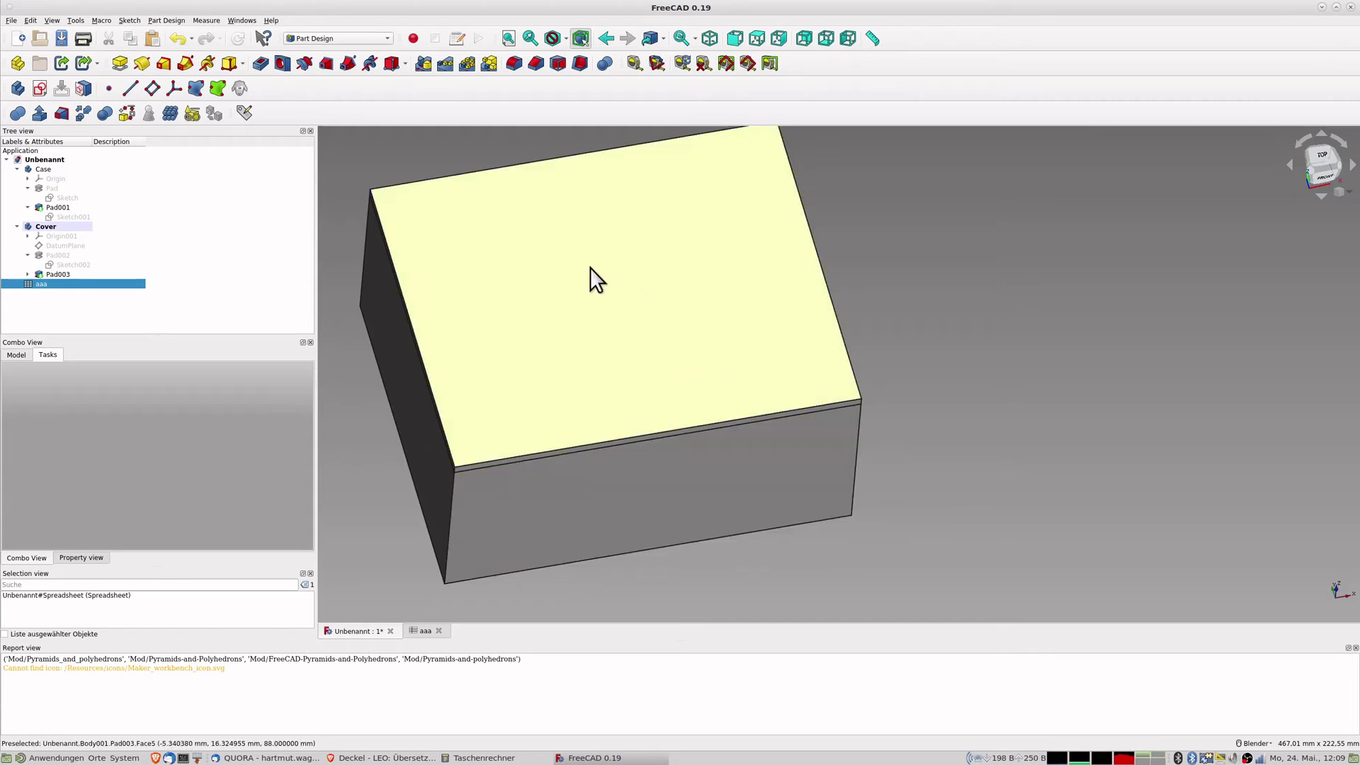
{"action": "left_click", "coordinate": [591, 267]}
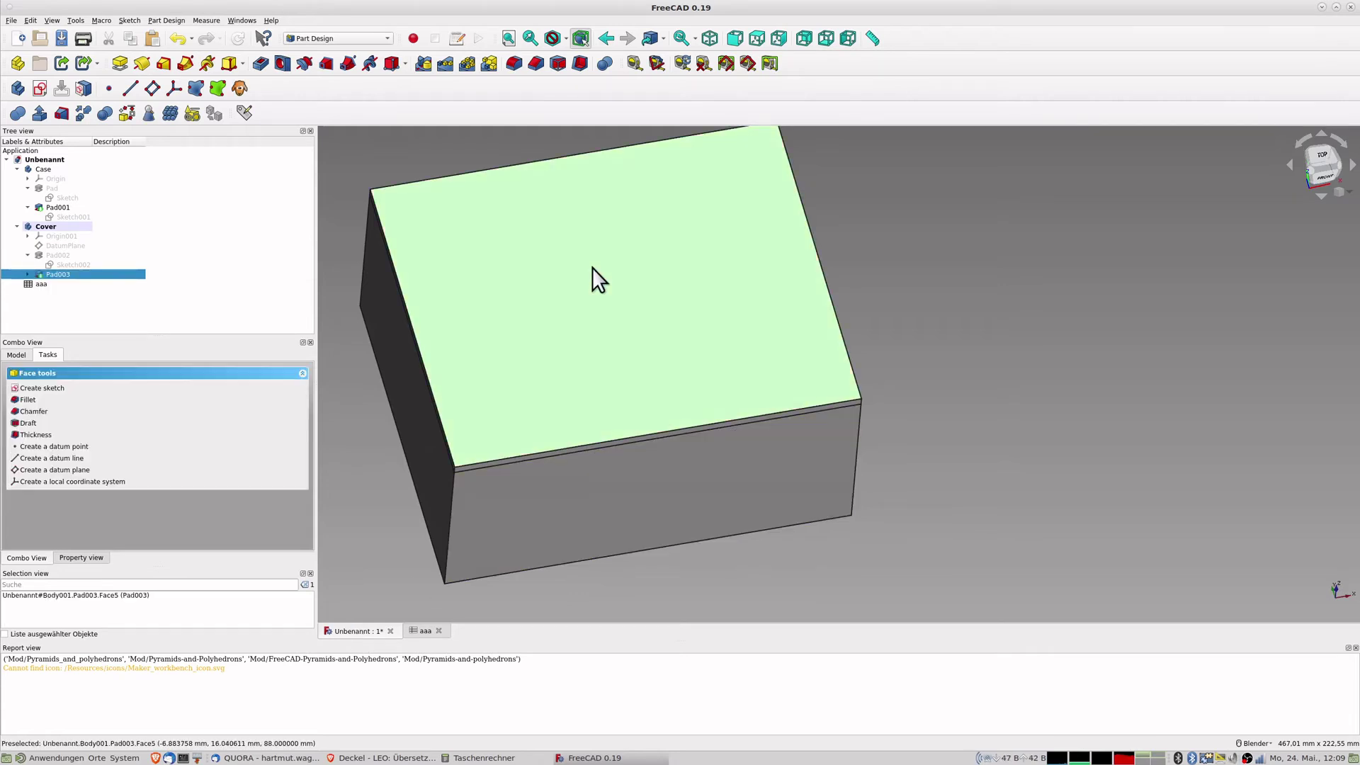
{"action": "left_click", "coordinate": [40, 89]}
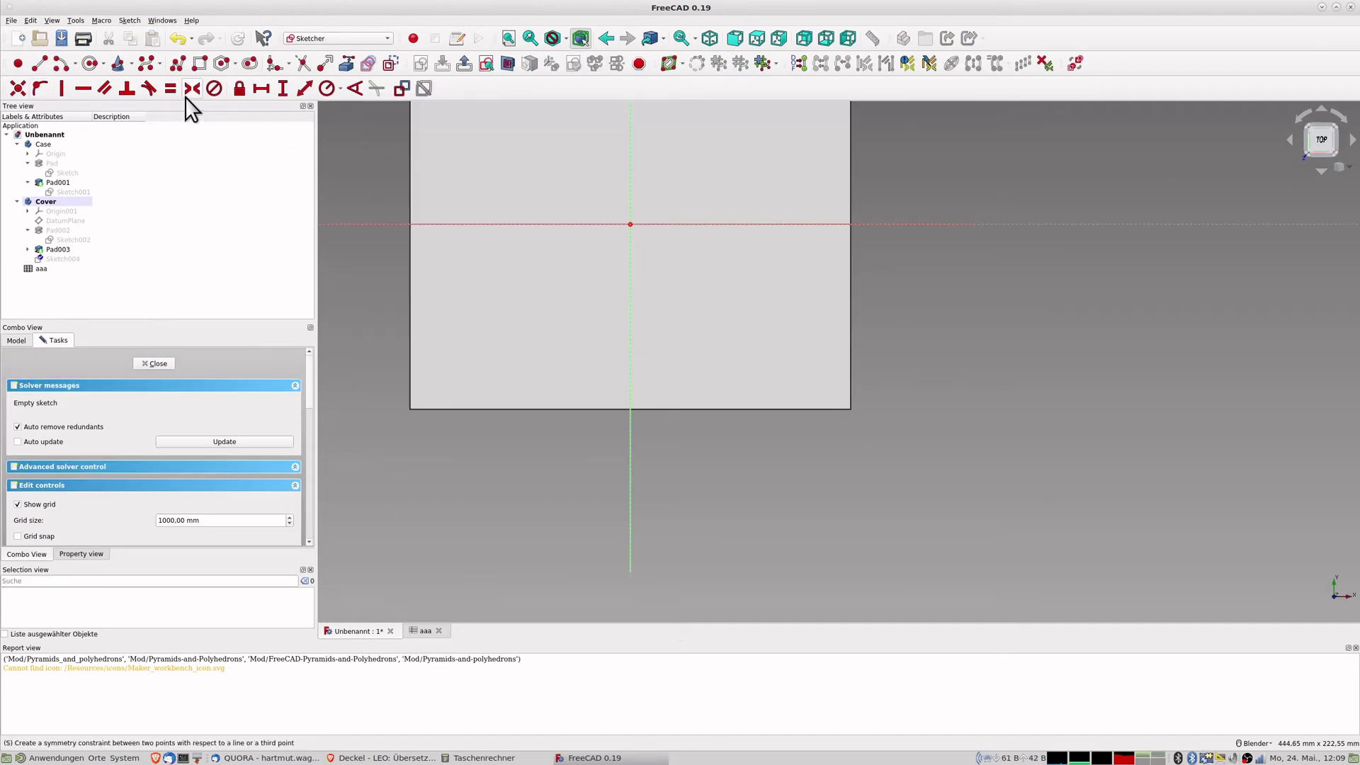
Draw a circle about 121 mm in diameter centred on the sketch origin.
{"action": "mouse_move", "coordinate": [644, 195]}
{"action": "middle_mouse_down", "text": "shift"}
{"action": "mouse_move", "coordinate": [694, 276]}
{"action": "mouse_move", "coordinate": [652, 308]}
{"action": "middle_mouse_up", "text": "shift"}
{"action": "left_click", "coordinate": [90, 63]}
{"action": "left_click", "coordinate": [696, 329]}
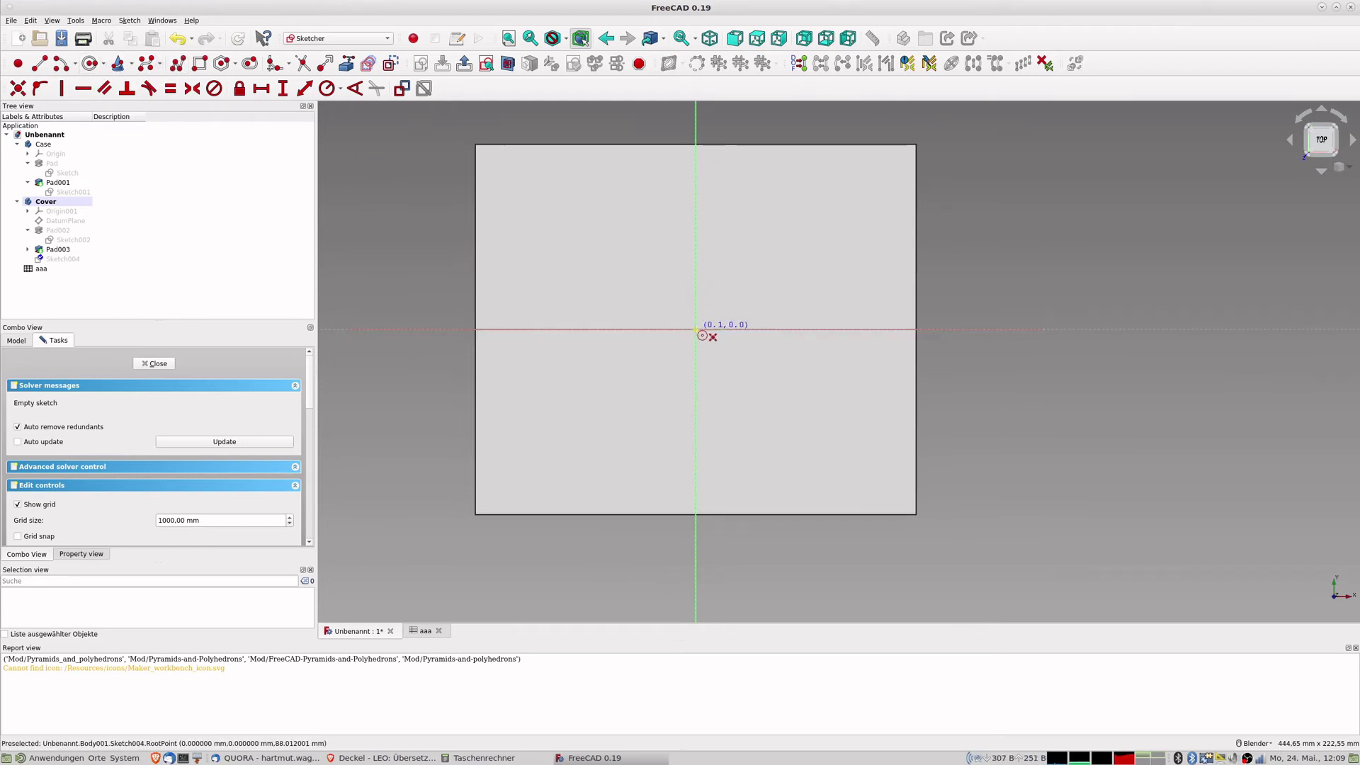
{"action": "left_click", "coordinate": [782, 447]}
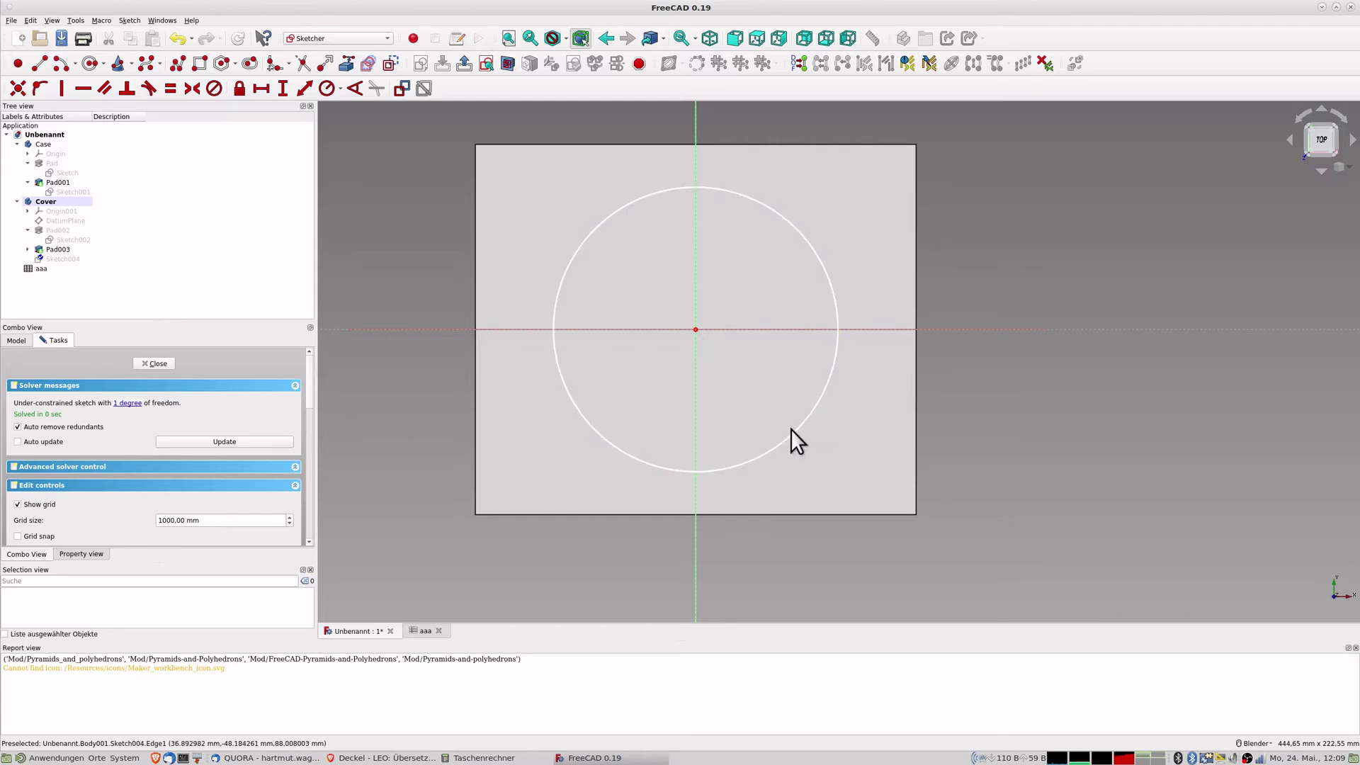
Constrain the central circle's diameter with the spreadsheet expression <<aaa>>.dhole.
{"action": "left_click", "coordinate": [341, 87]}
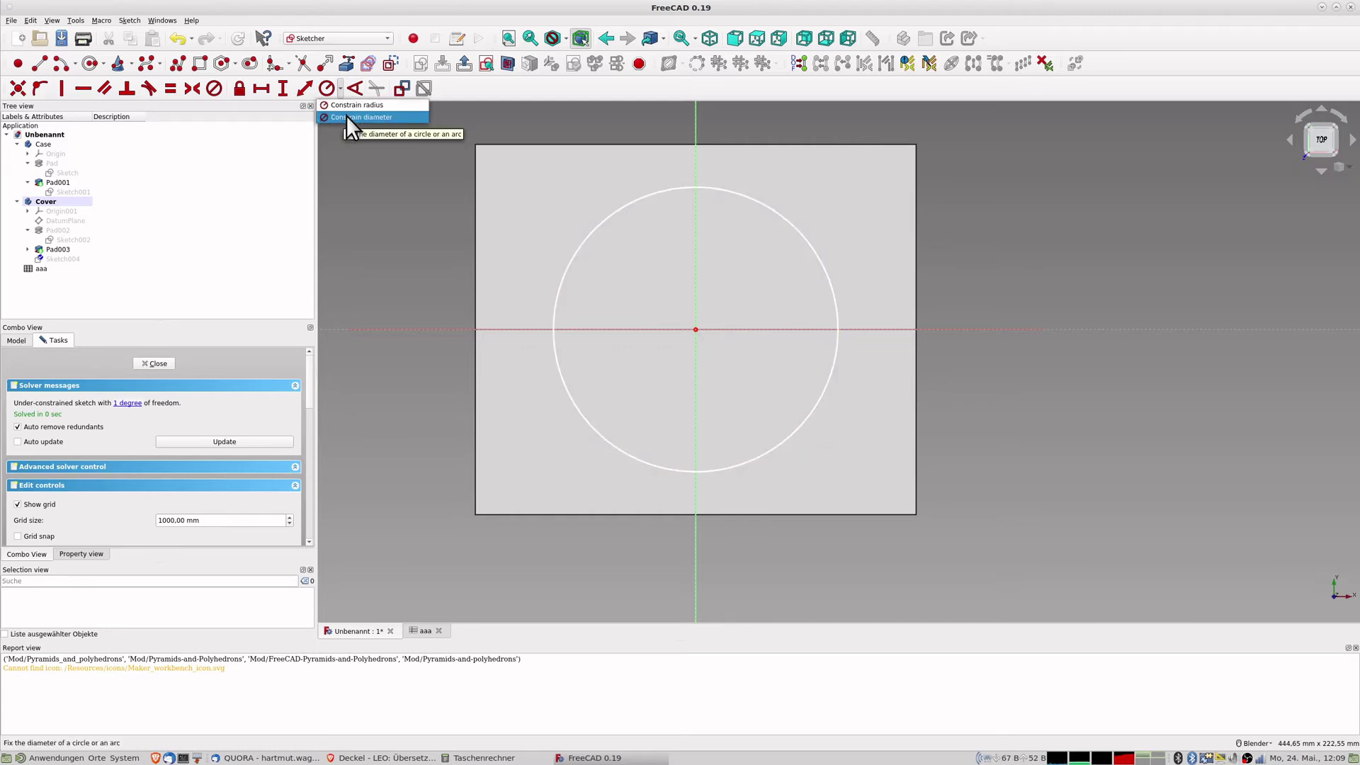
{"action": "left_click", "coordinate": [346, 117]}
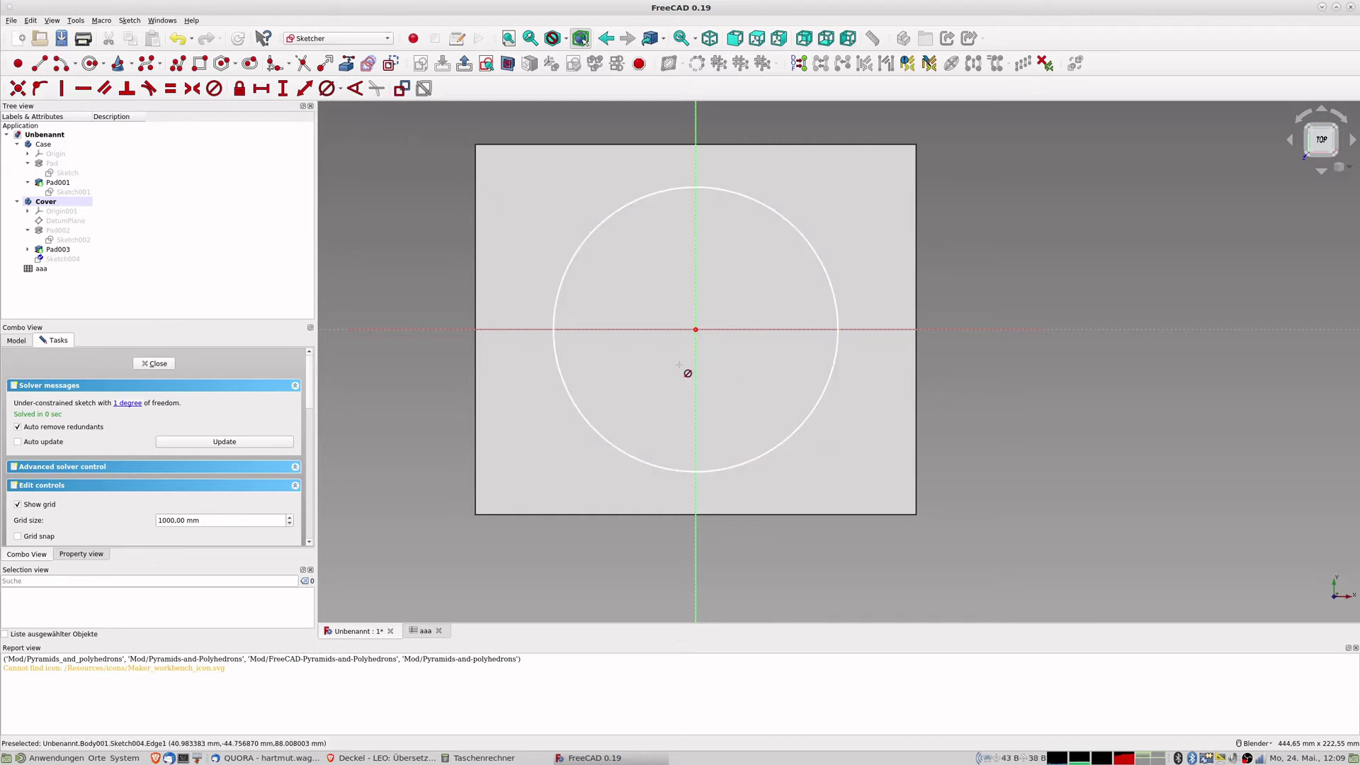
{"action": "left_click", "coordinate": [804, 423]}
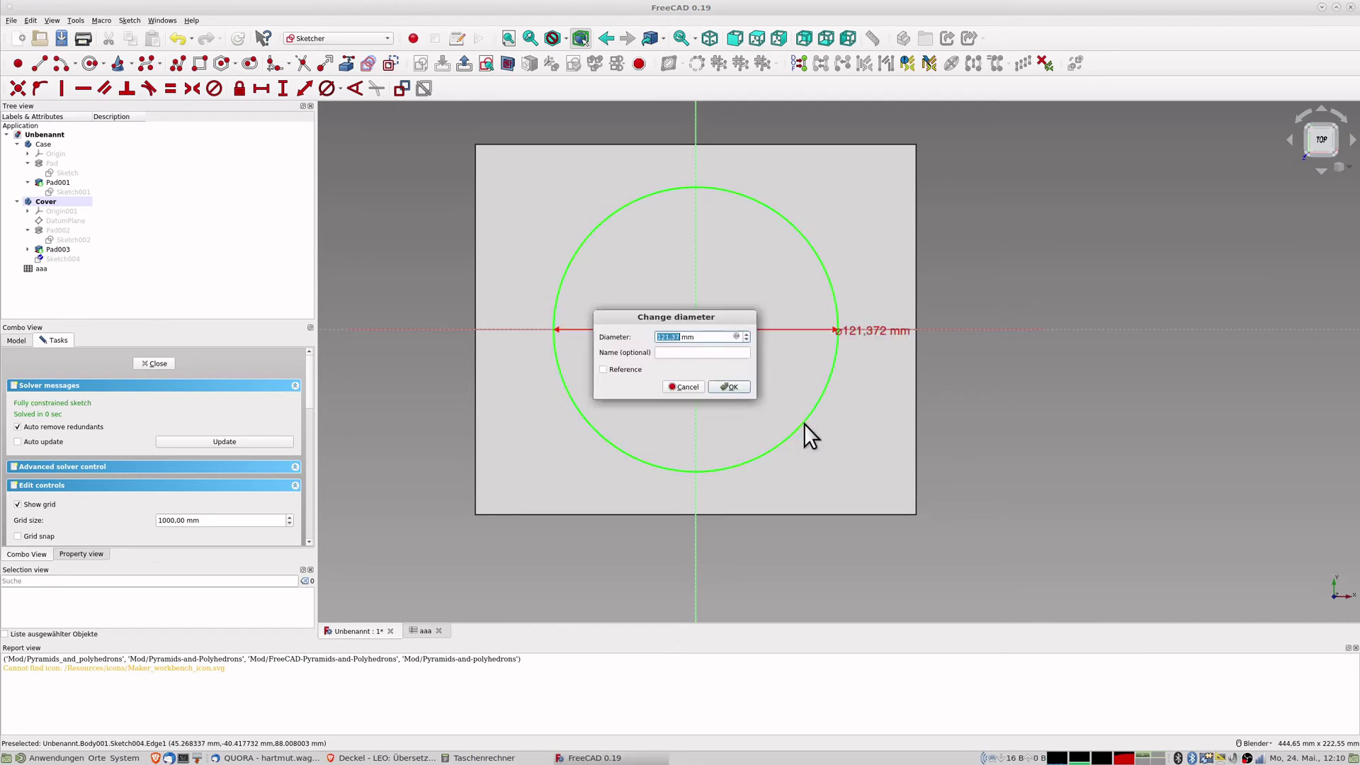
{"action": "left_click", "coordinate": [737, 337]}
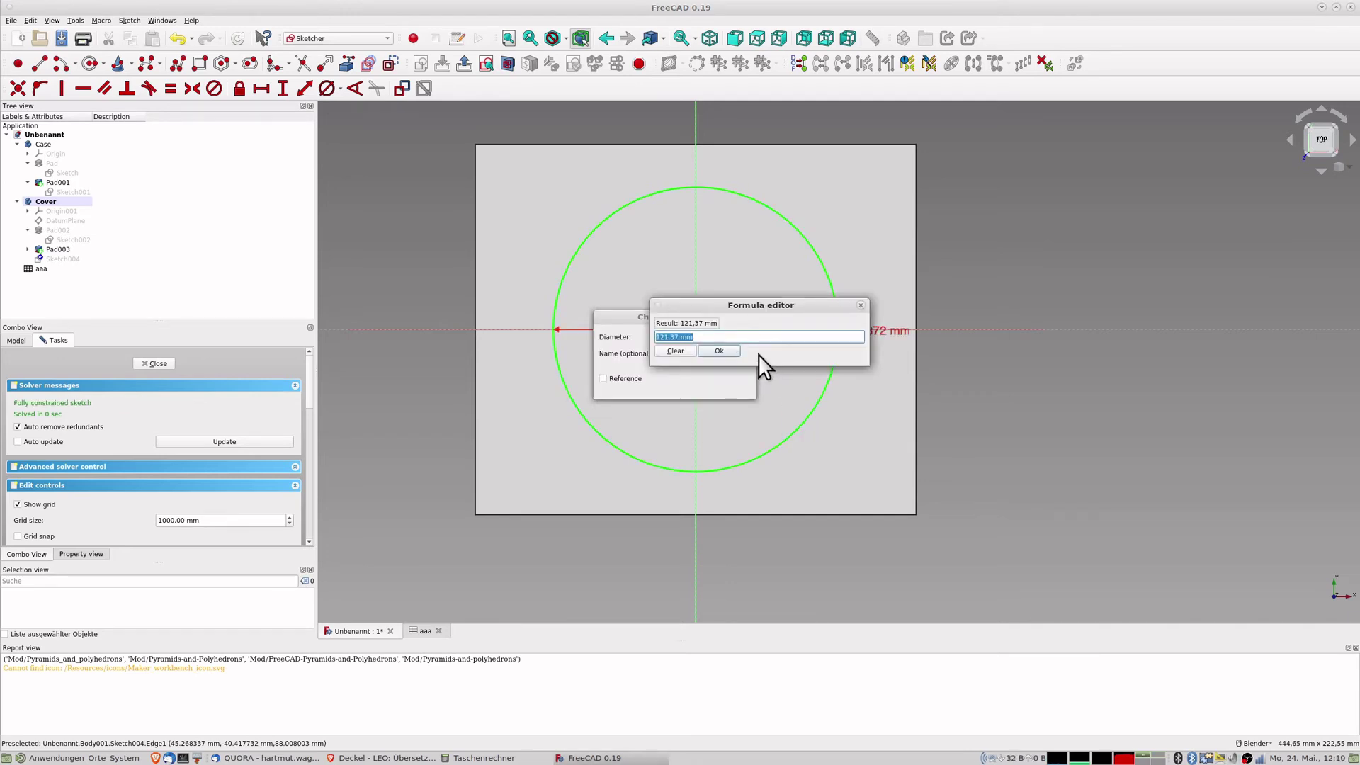
{"action": "type", "text": "aaa.d"}
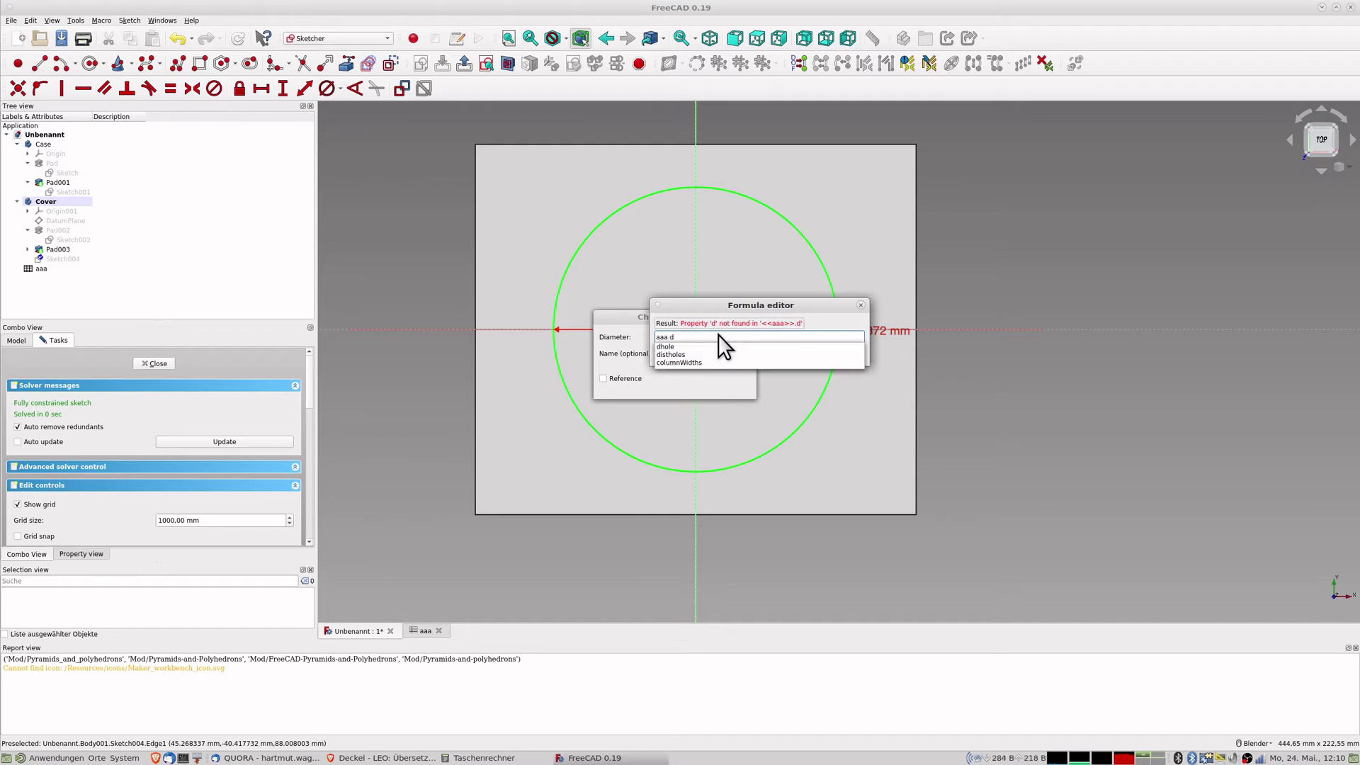
{"action": "key", "text": "Down"}
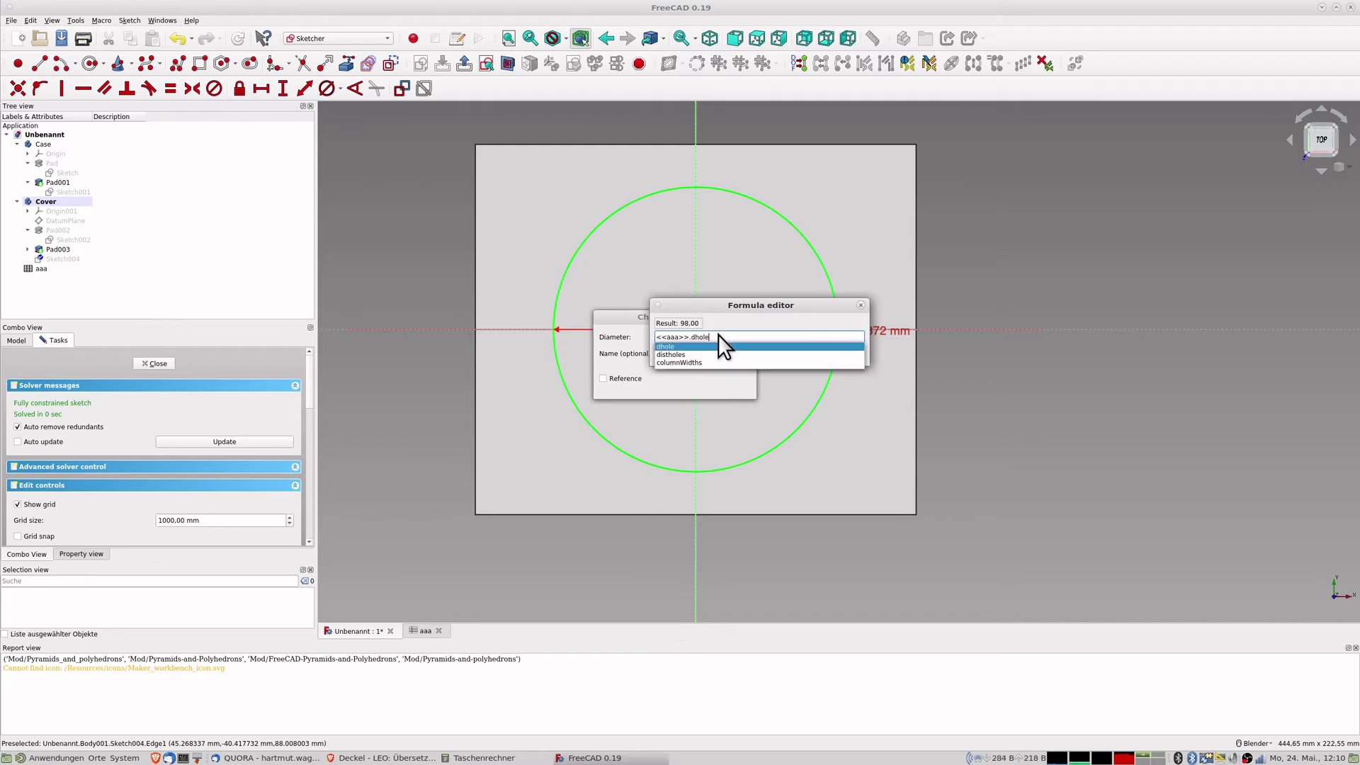
{"action": "key", "text": "Return"}
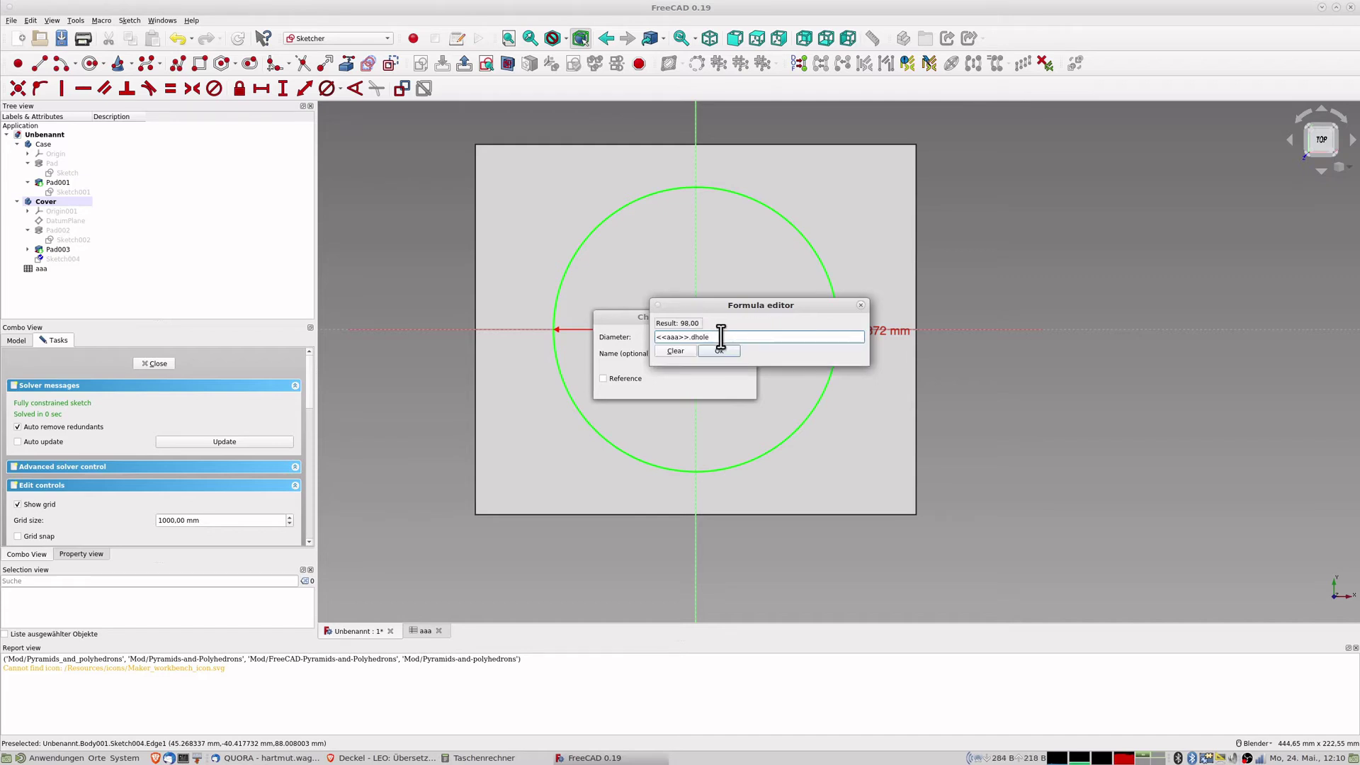
{"action": "left_click", "coordinate": [718, 352]}
{"action": "left_click", "coordinate": [734, 389]}
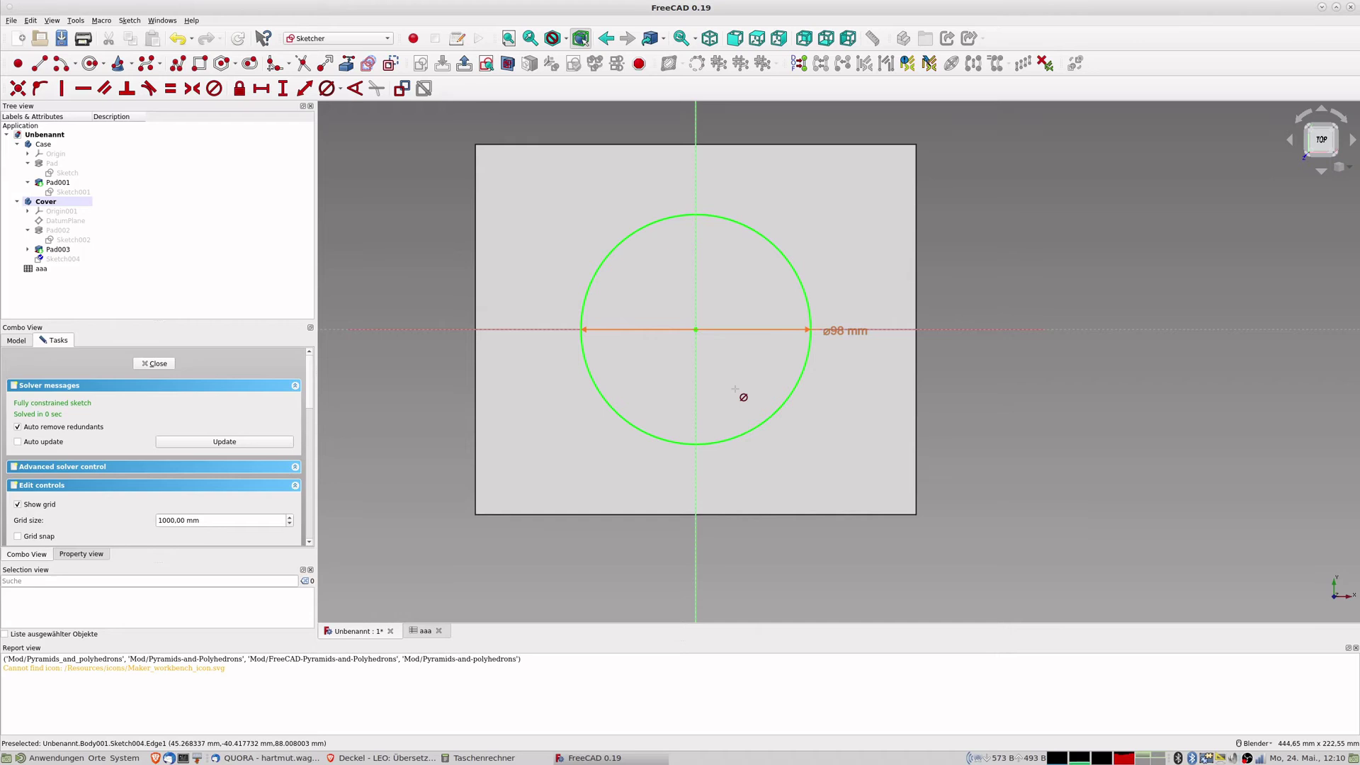
Draw four small circles about 9 mm in diameter around the central circle, one near each corner of the face.
{"action": "left_click", "coordinate": [97, 64]}
{"action": "left_click", "coordinate": [585, 220]}
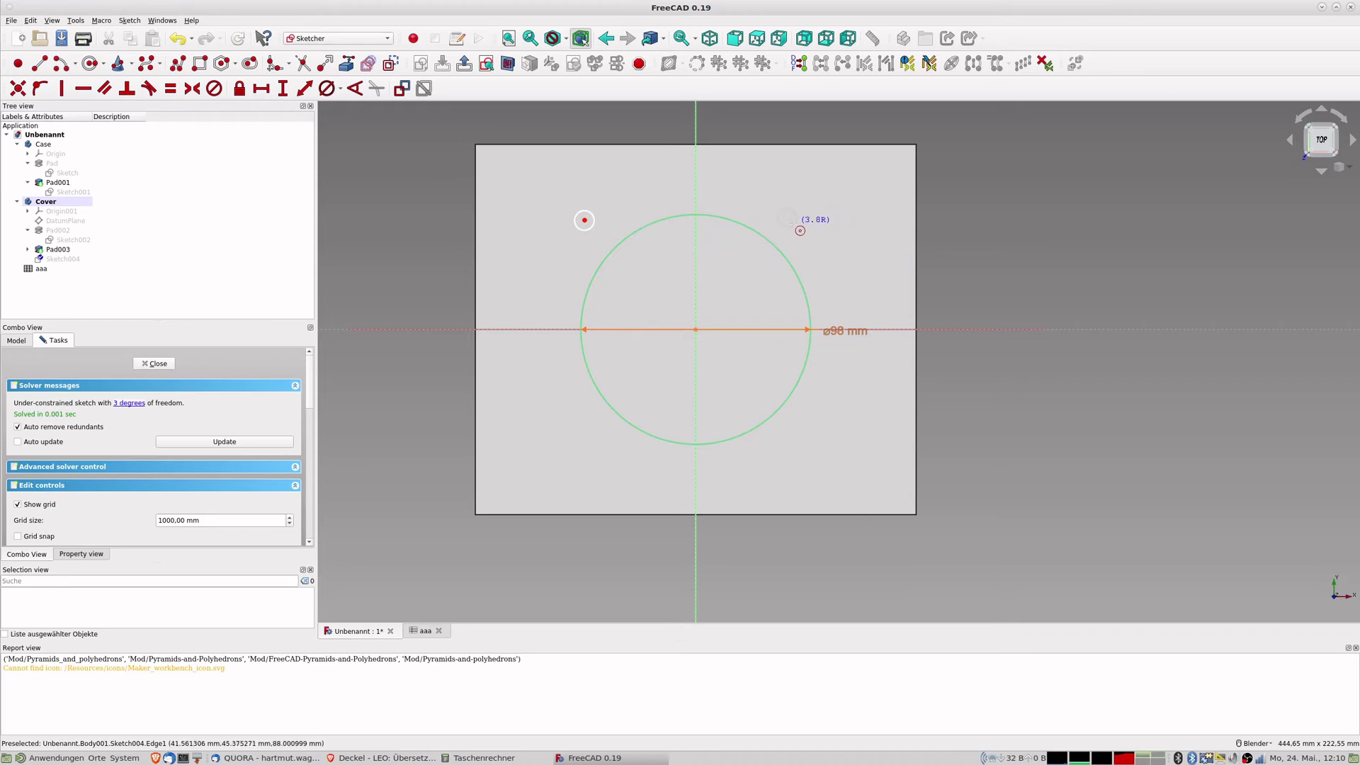
{"action": "left_click", "coordinate": [787, 218]}
{"action": "left_click", "coordinate": [582, 432]}
{"action": "left_click", "coordinate": [787, 443]}
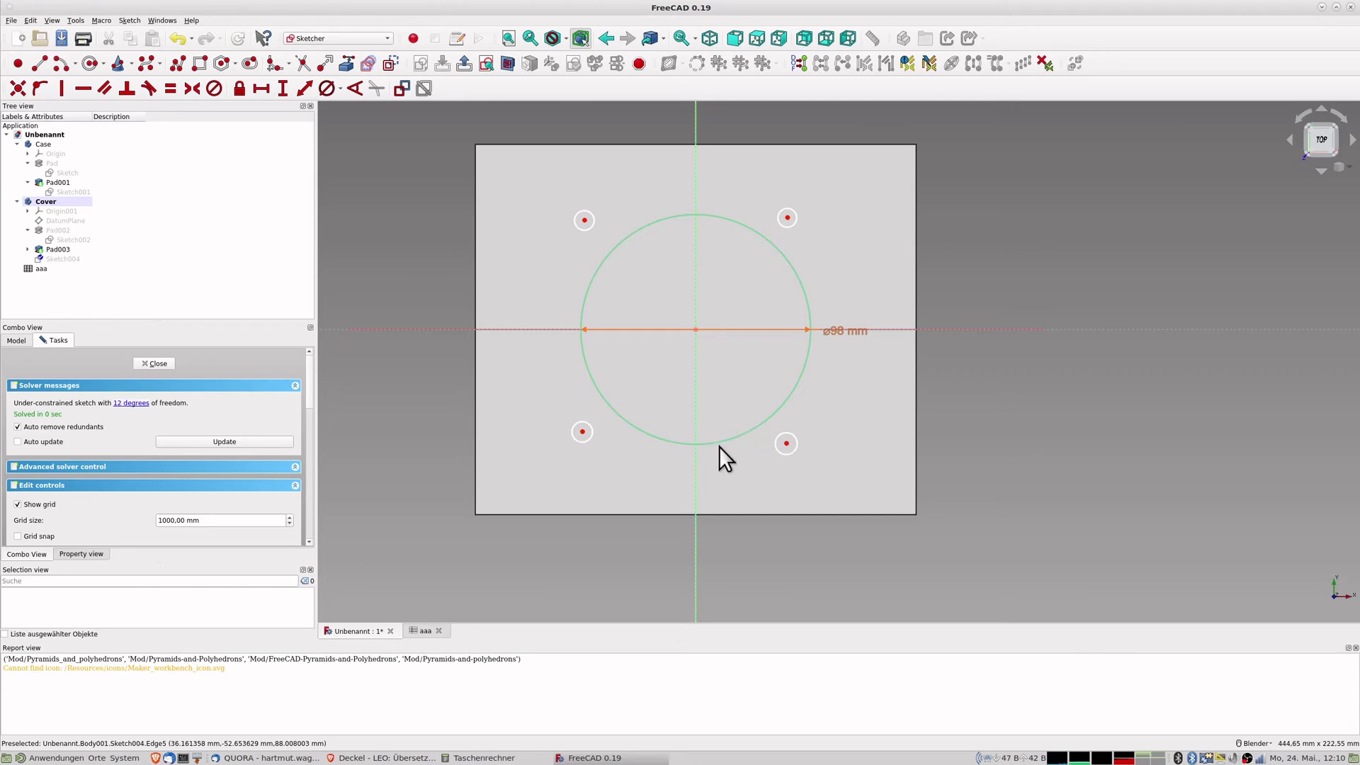
Constrain the four small corner circles to equal size.
{"action": "left_click", "coordinate": [585, 434]}
{"action": "left_click", "coordinate": [788, 446]}
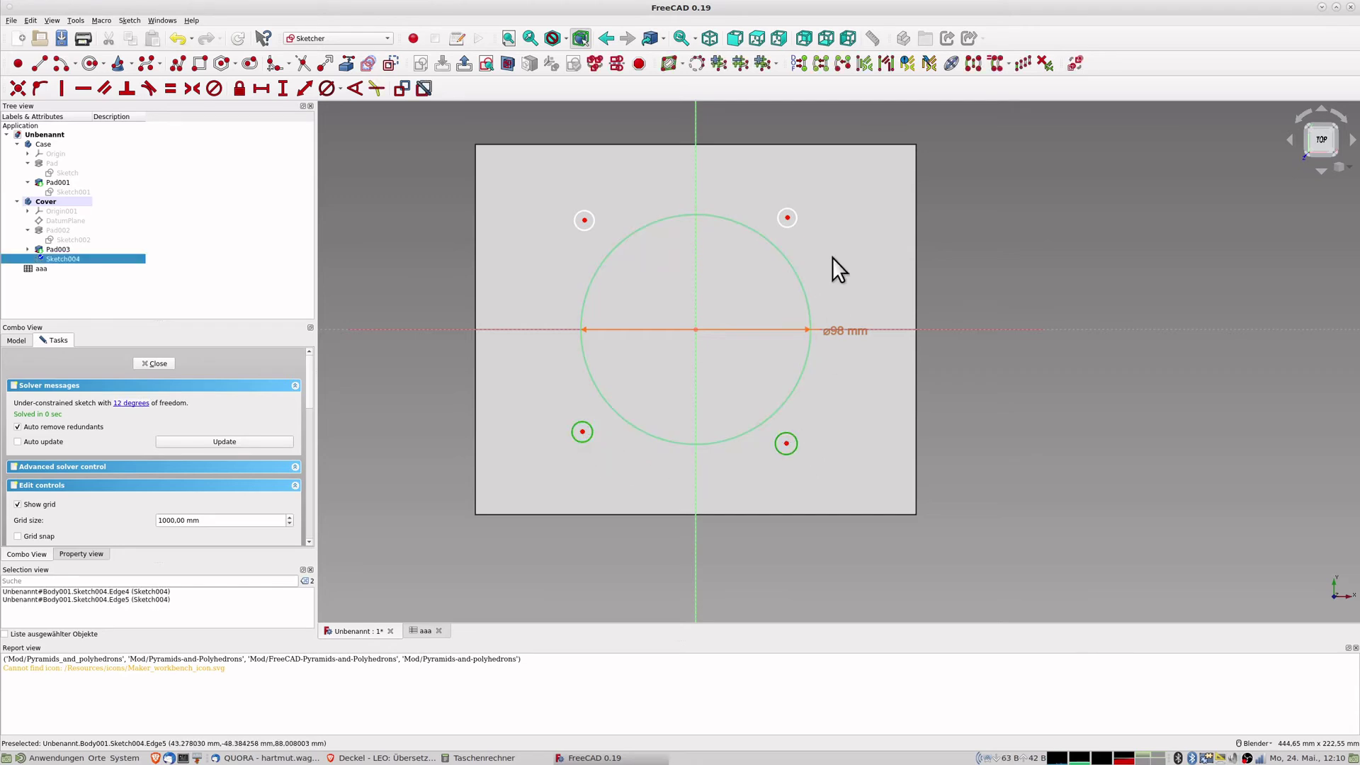
{"action": "left_click", "coordinate": [793, 221]}
{"action": "left_click", "coordinate": [590, 222]}
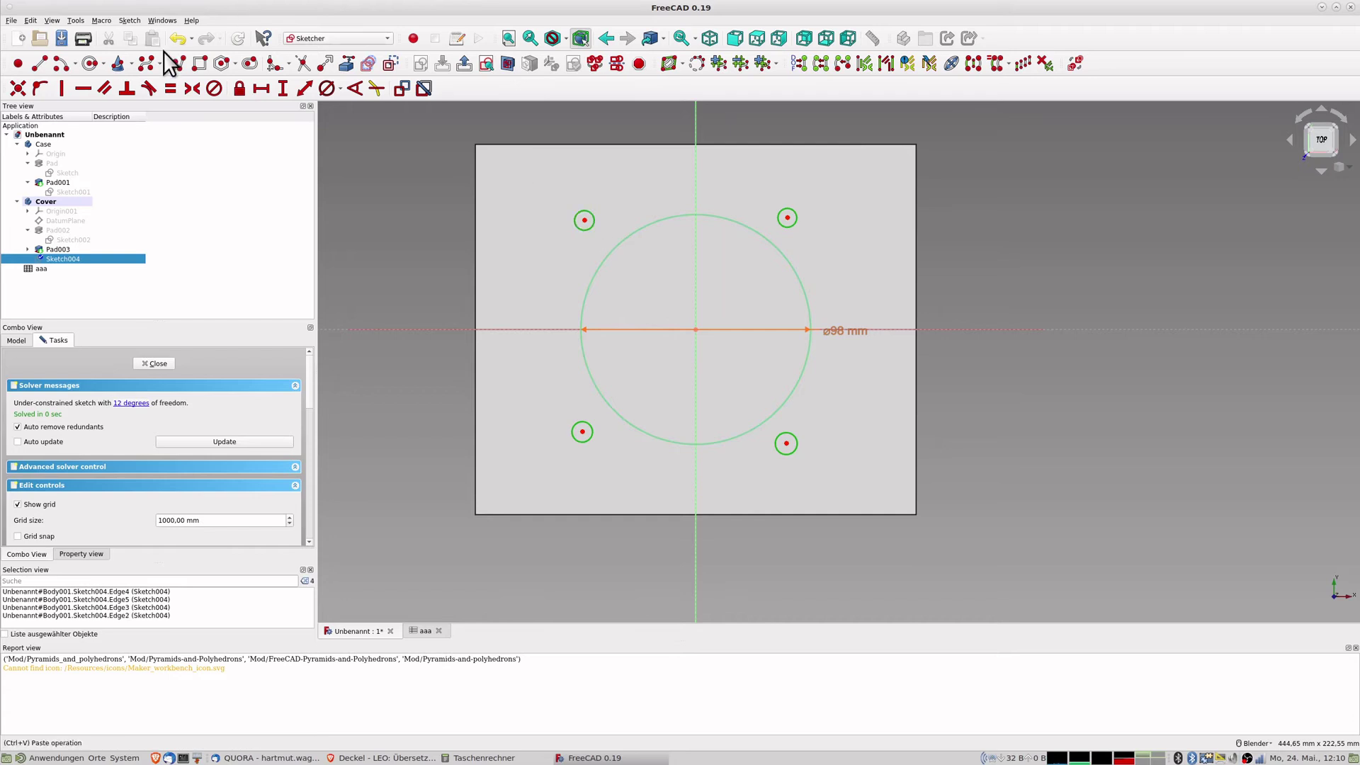
{"action": "left_click", "coordinate": [170, 87]}
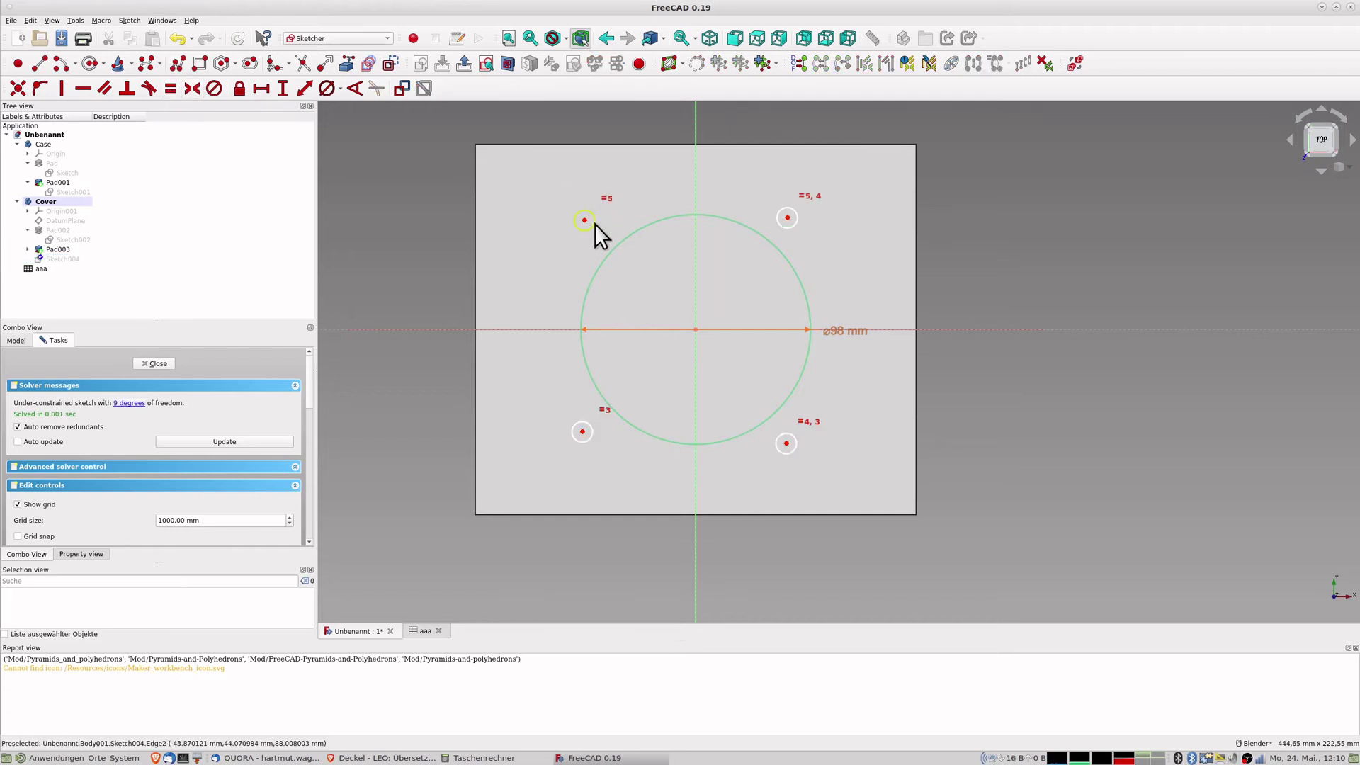
Set the diameter of the upper-left small circle to 8 mm.
{"action": "left_click", "coordinate": [587, 222]}
{"action": "left_click", "coordinate": [326, 88]}
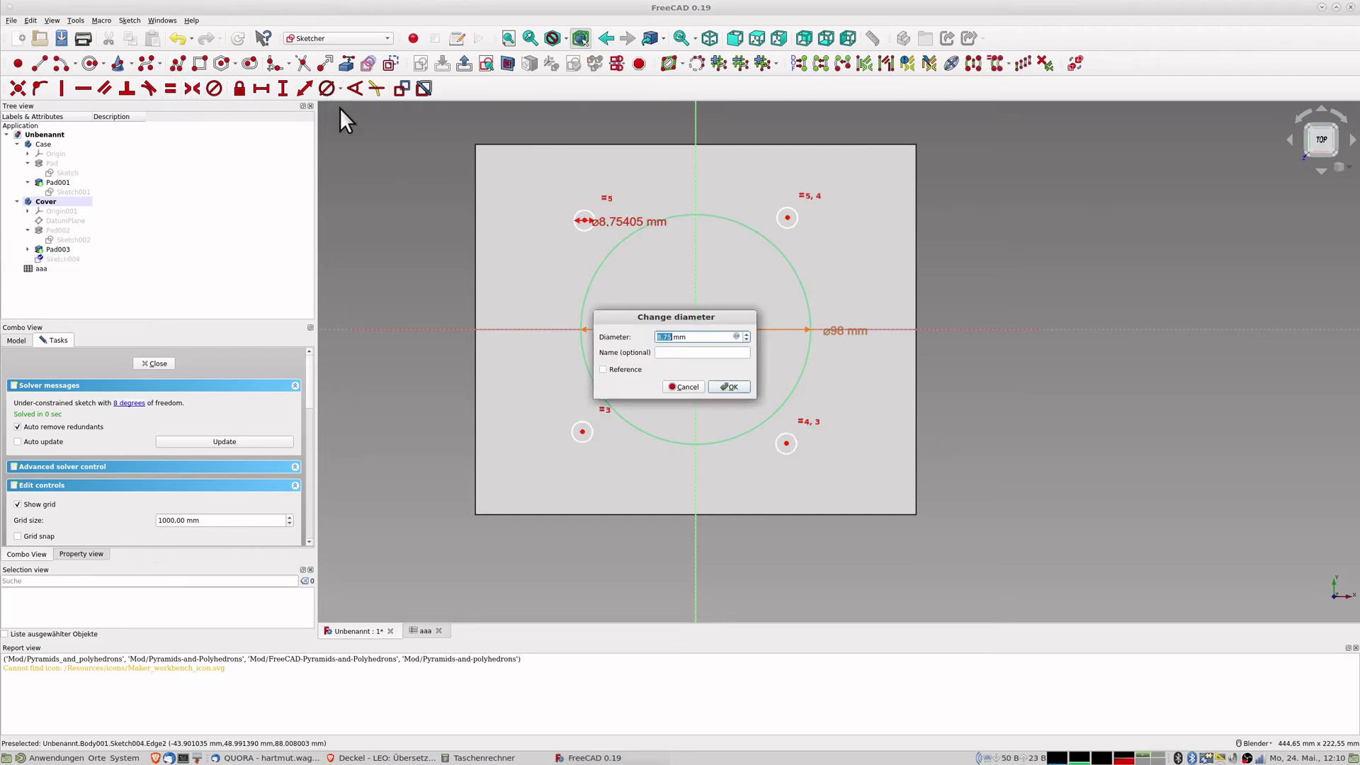
{"action": "type", "text": "8"}
{"action": "key", "text": "Return"}
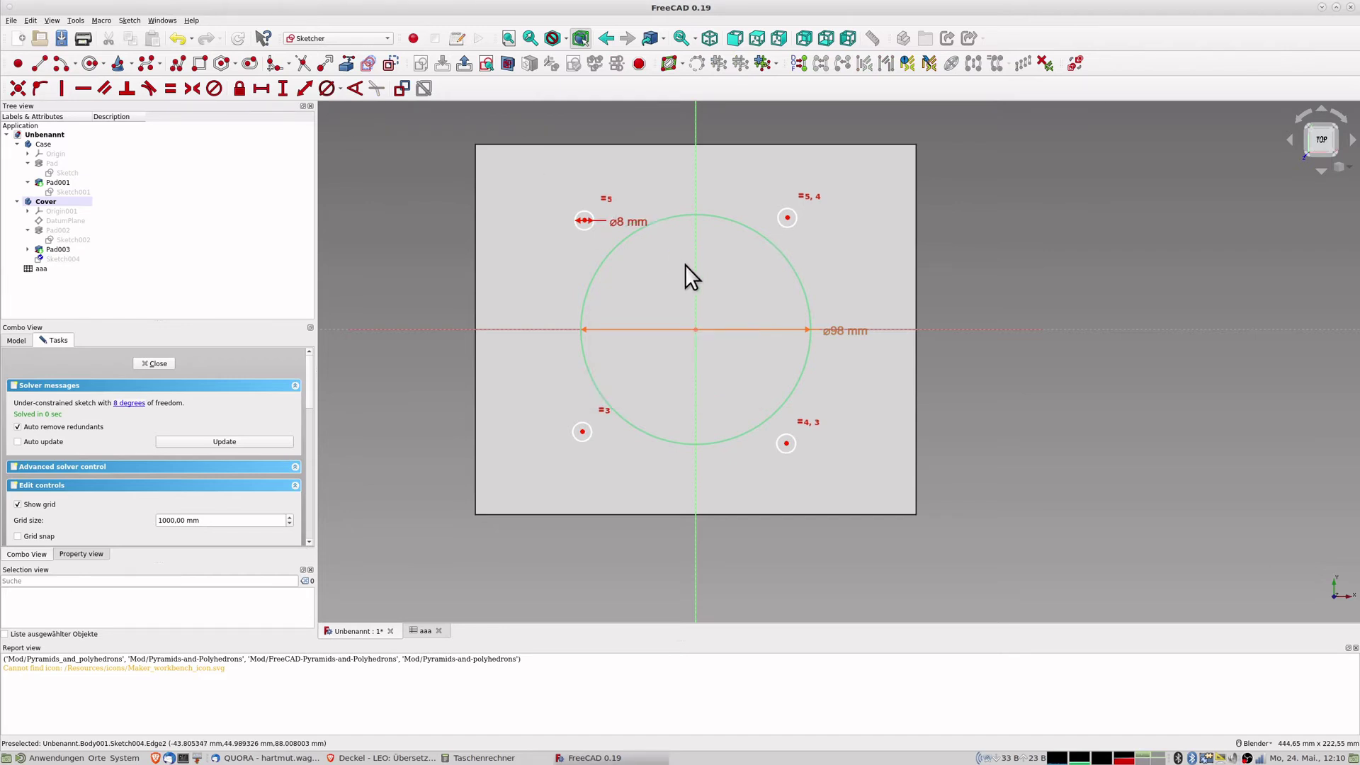
Make the centres of the two upper small circles symmetric about the vertical axis.
{"action": "left_click", "coordinate": [584, 220]}
{"action": "left_click", "coordinate": [787, 218]}
{"action": "left_click", "coordinate": [695, 190]}
{"action": "left_click", "coordinate": [193, 89]}
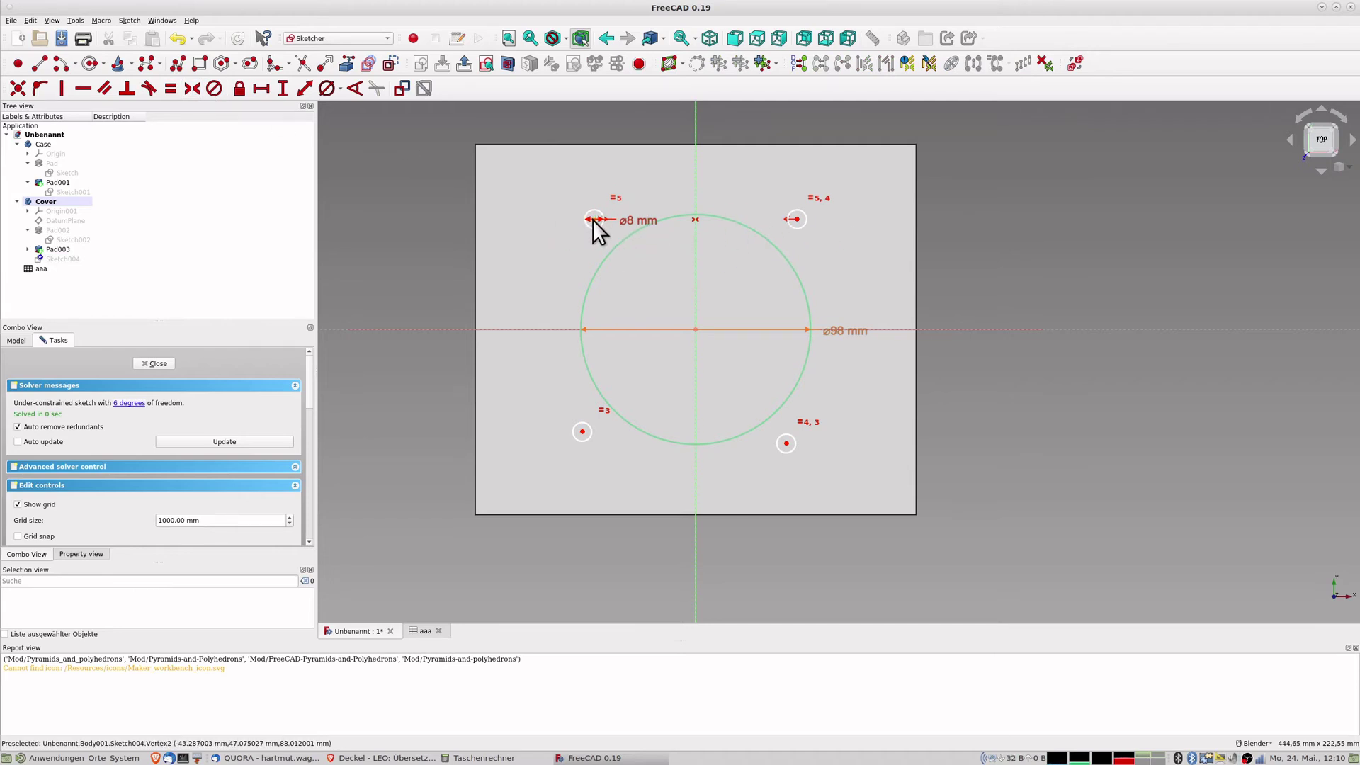
Make the centres of the two left small circles symmetric about the horizontal axis.
{"action": "left_click", "coordinate": [582, 432]}
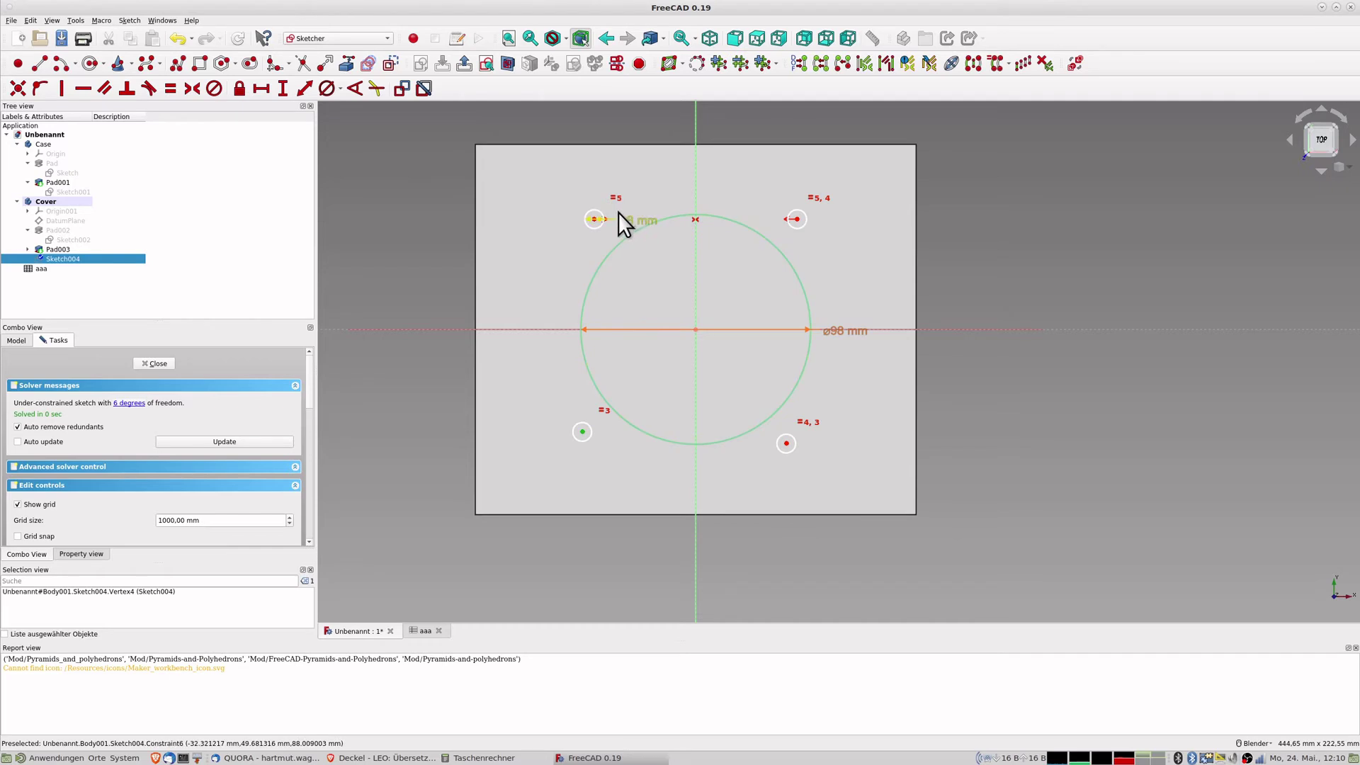
{"action": "left_click", "coordinate": [593, 219]}
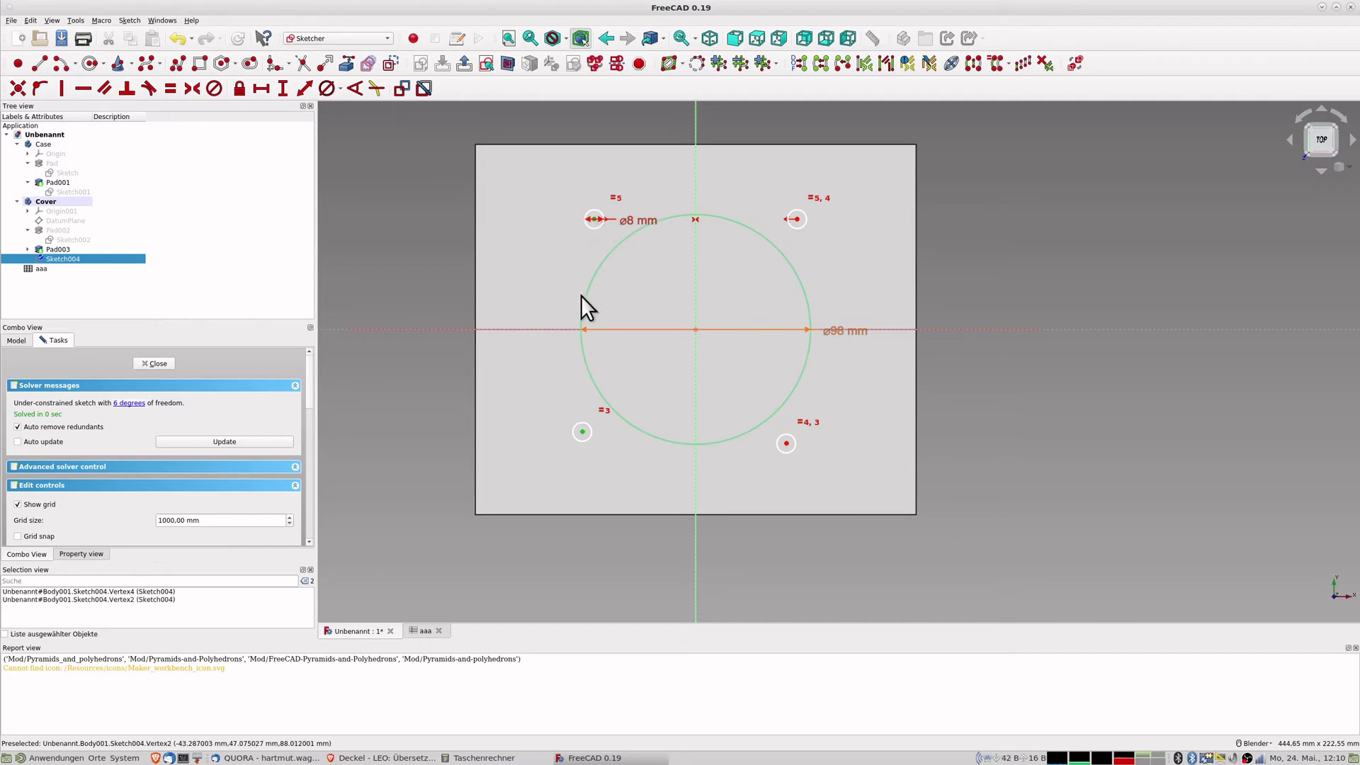
{"action": "left_click", "coordinate": [558, 329]}
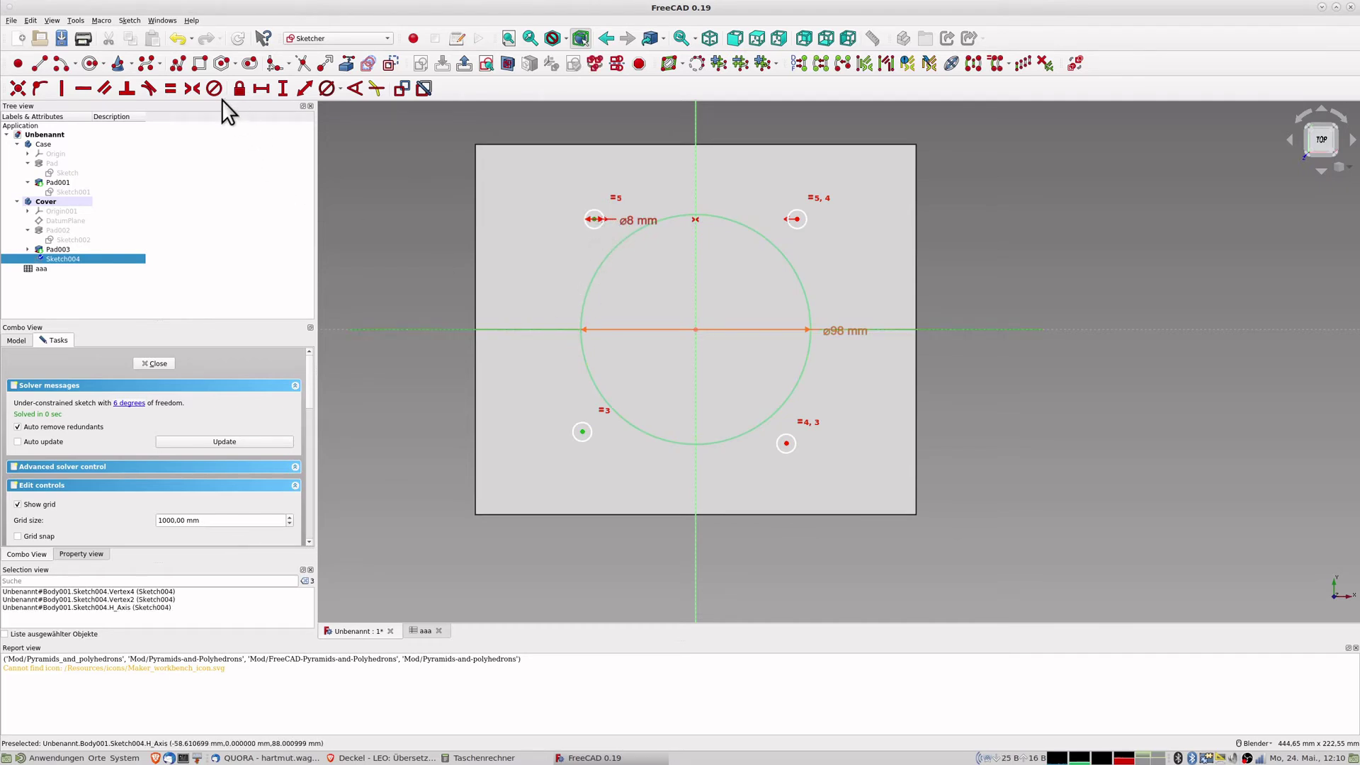
{"action": "left_click", "coordinate": [192, 90]}
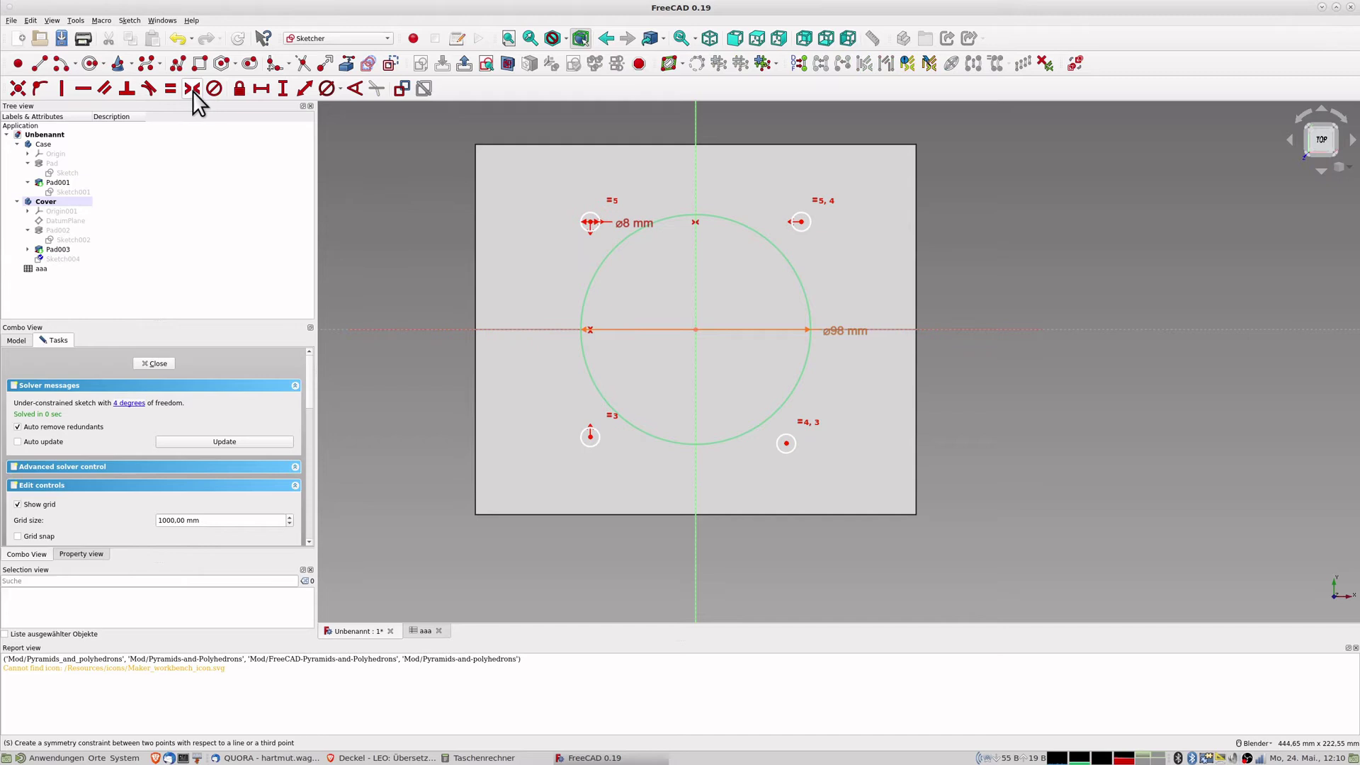
{"action": "left_click", "coordinate": [801, 222]}
{"action": "left_click", "coordinate": [787, 443]}
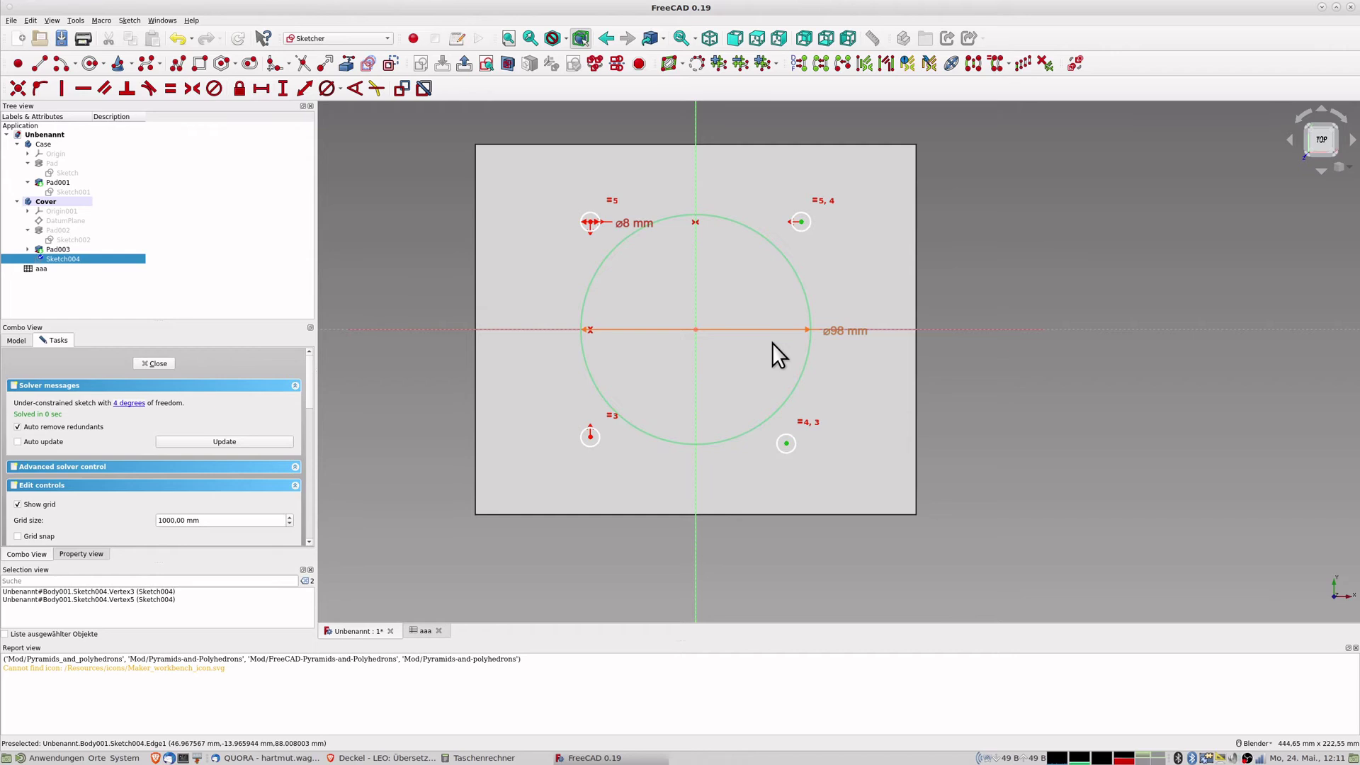
{"action": "left_click", "coordinate": [445, 327]}
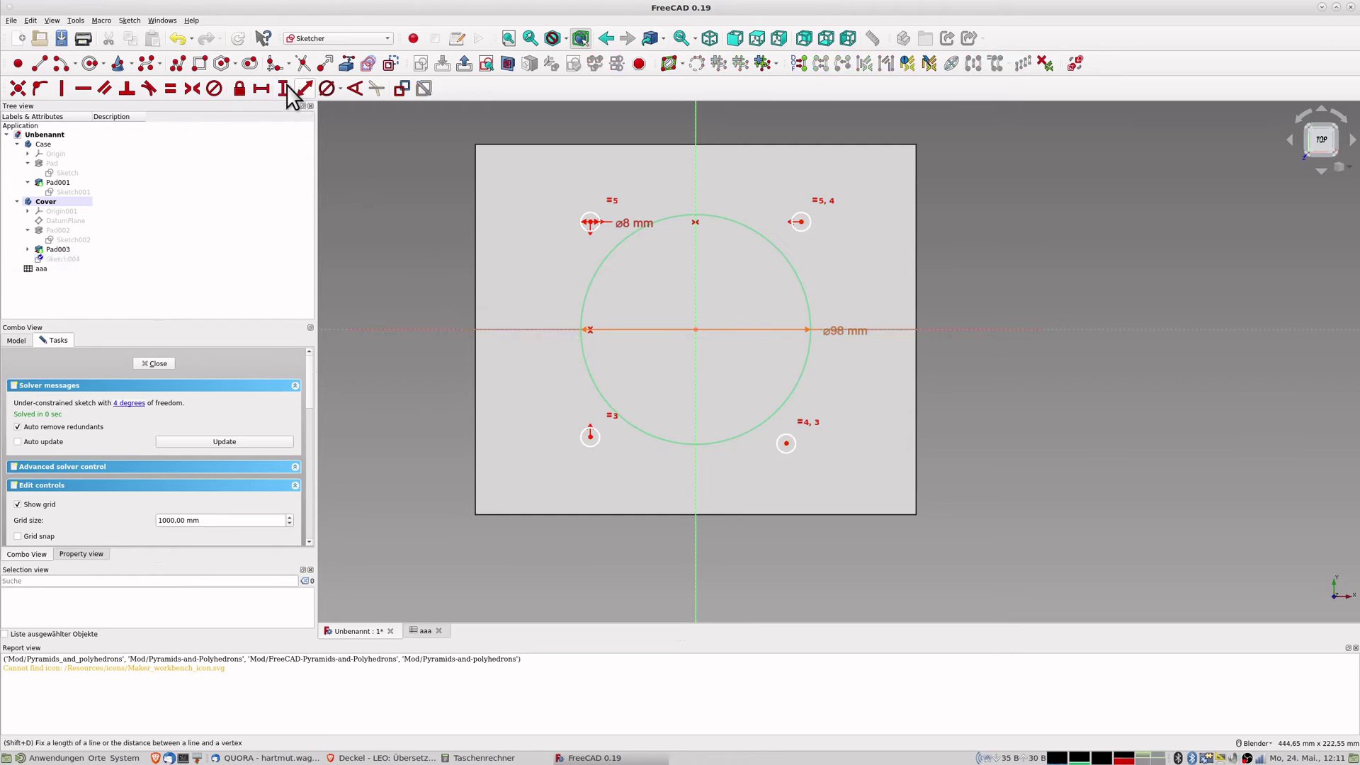
{"action": "left_click", "coordinate": [192, 88]}
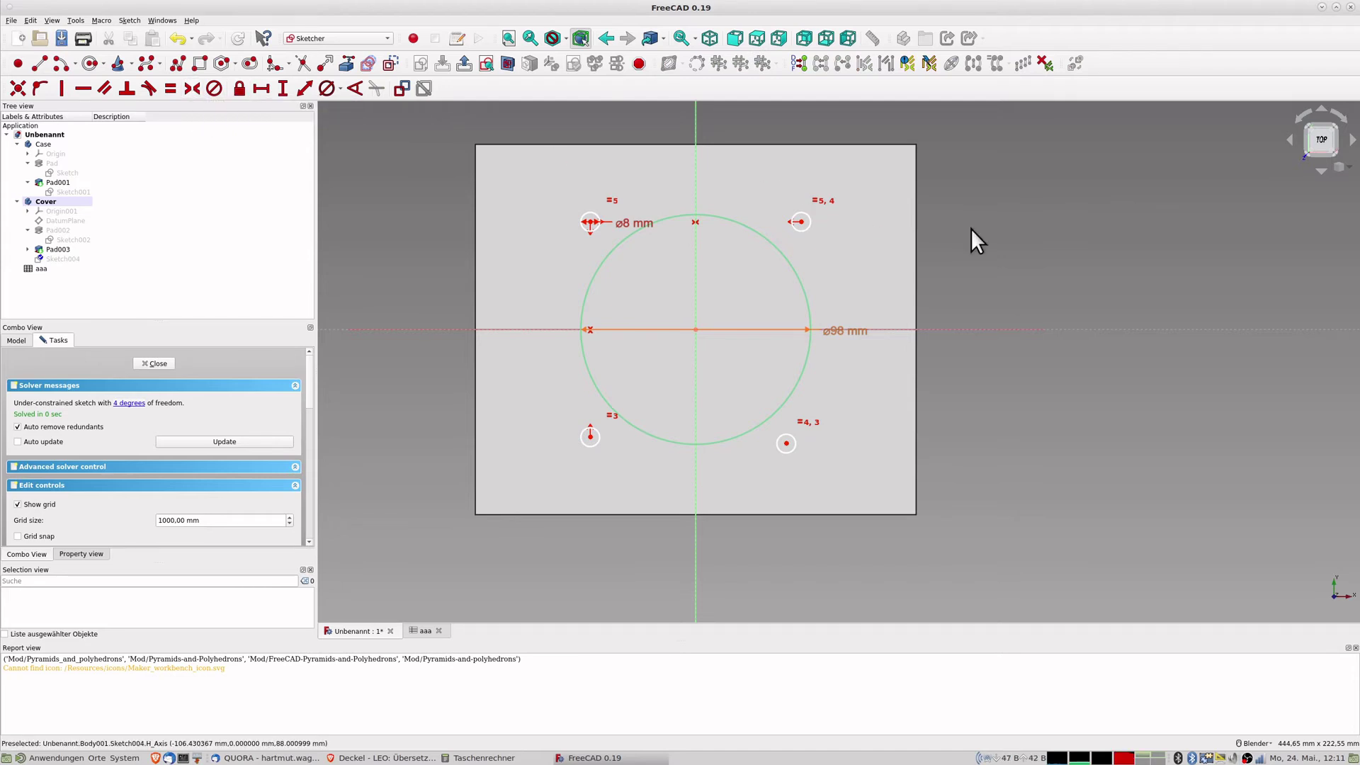
Make the centres of the two right small circles symmetric about the horizontal axis.
{"action": "left_click", "coordinate": [800, 222]}
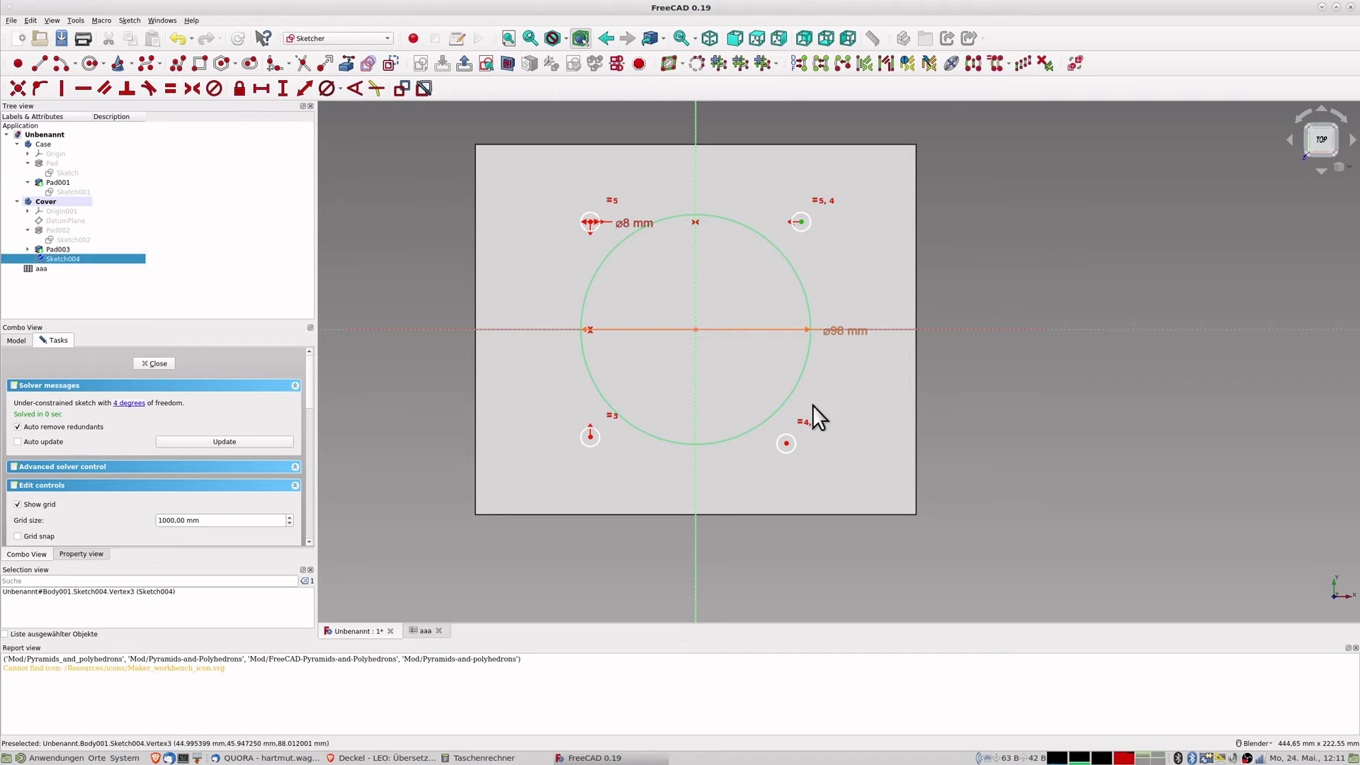
{"action": "left_click", "coordinate": [786, 443]}
{"action": "left_click", "coordinate": [1003, 330]}
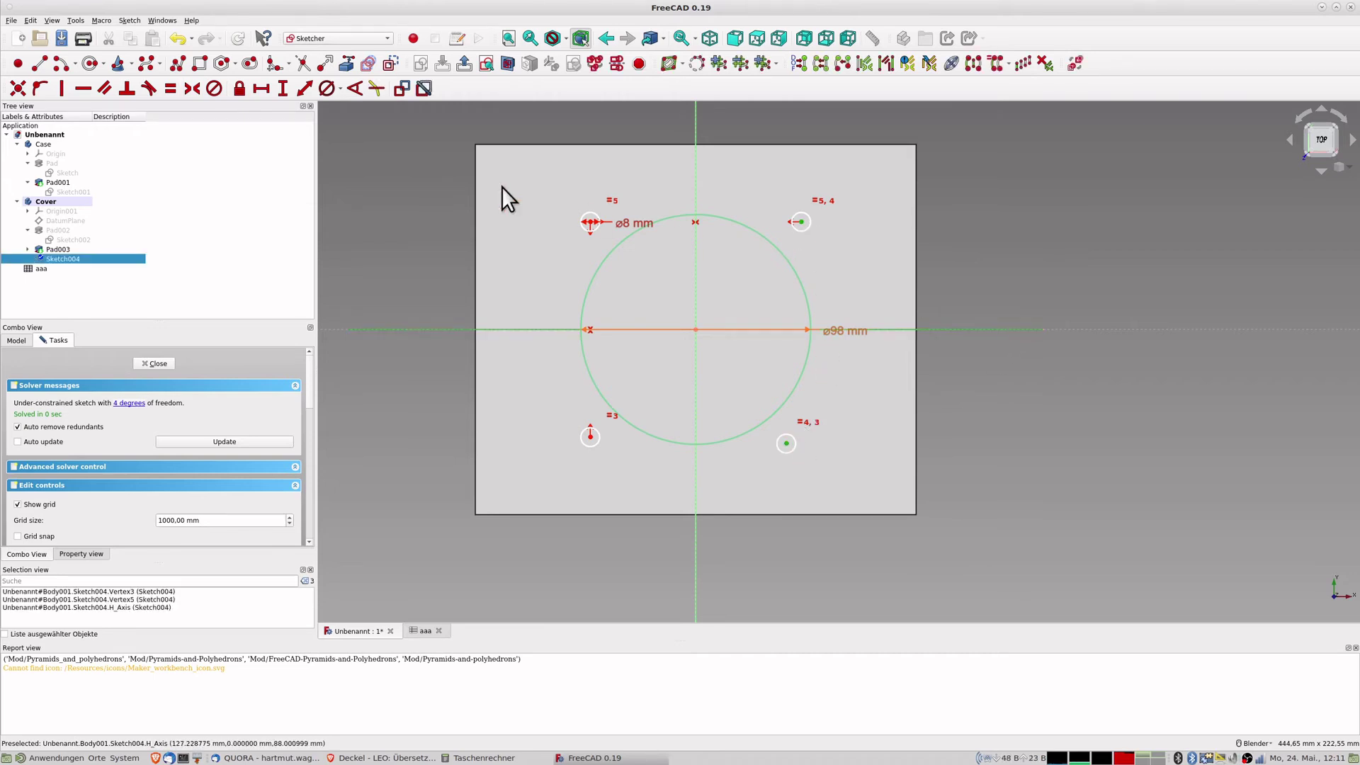
{"action": "left_click", "coordinate": [193, 86]}
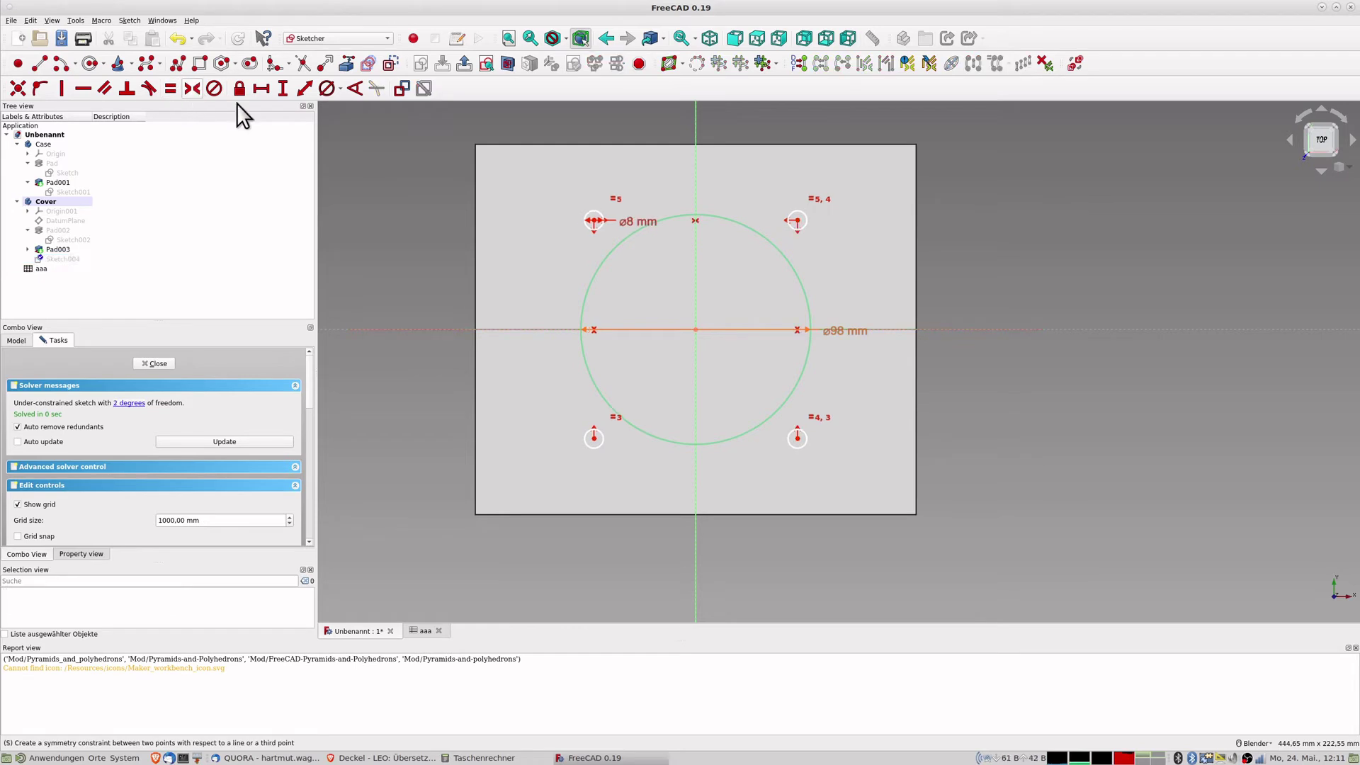
{"action": "left_click", "coordinate": [595, 221]}
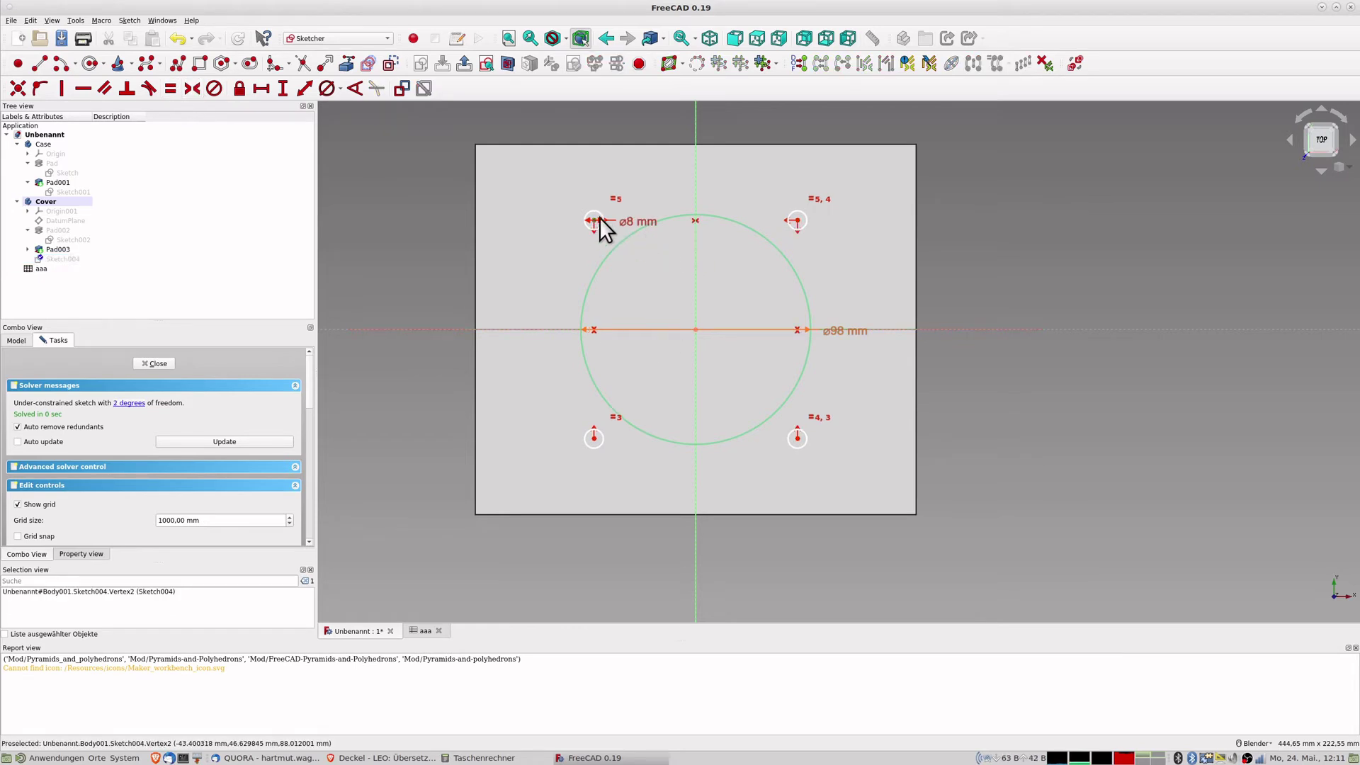
{"action": "left_click", "coordinate": [695, 184]}
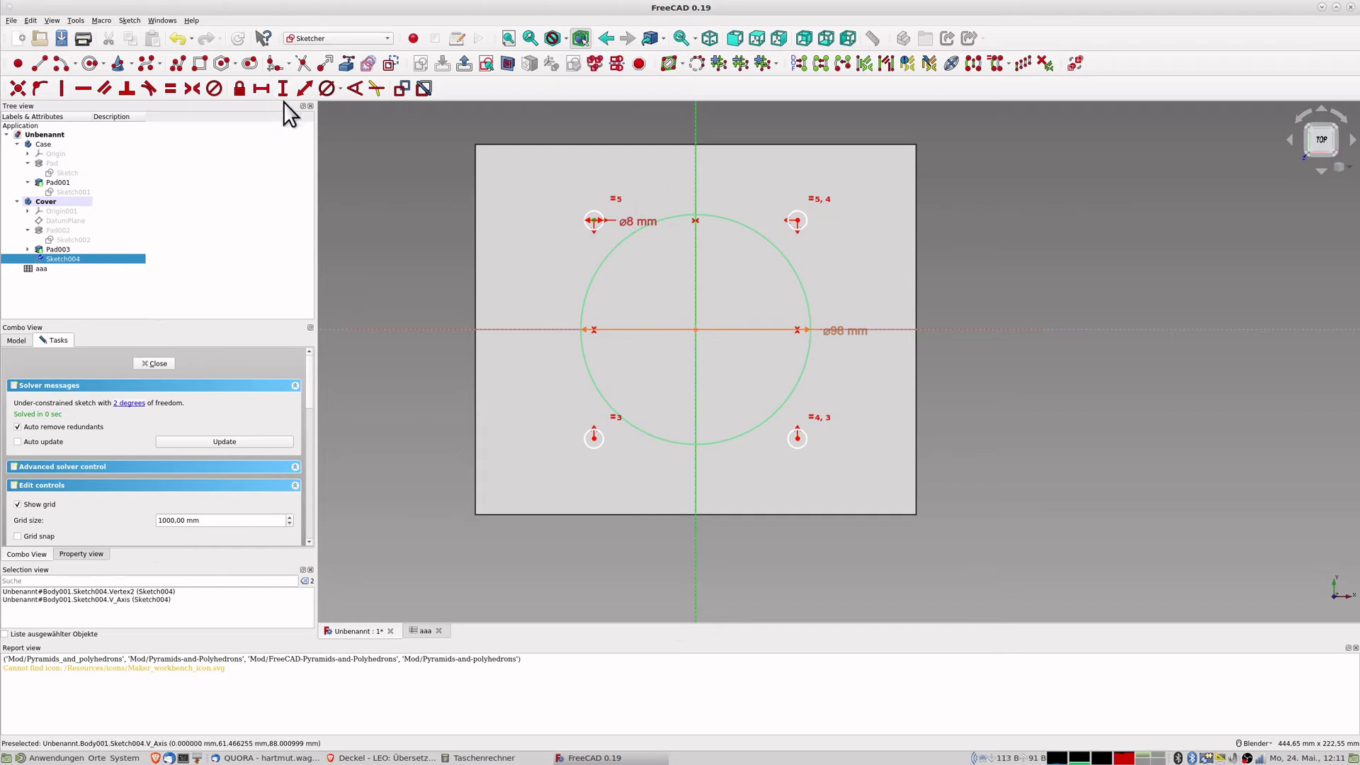
{"action": "left_click", "coordinate": [302, 91]}
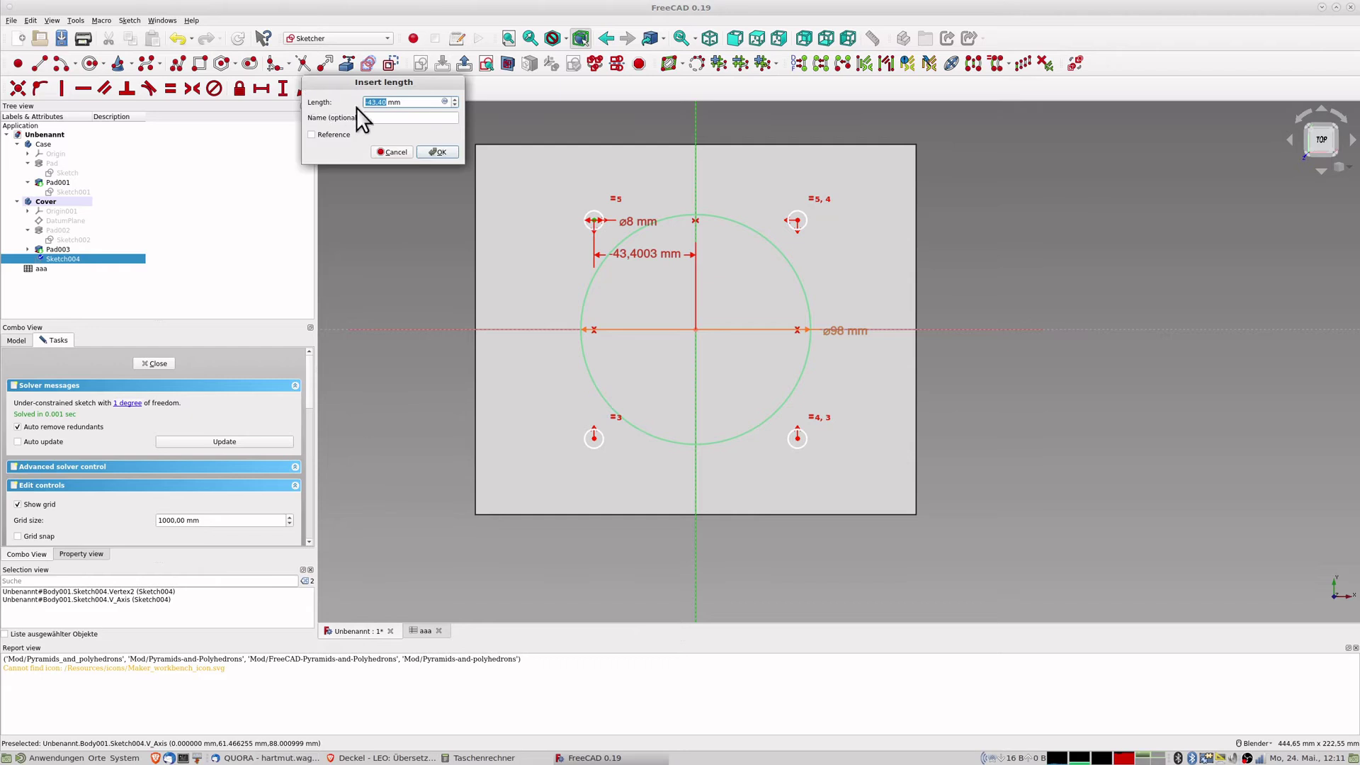
{"action": "left_click", "coordinate": [394, 152]}
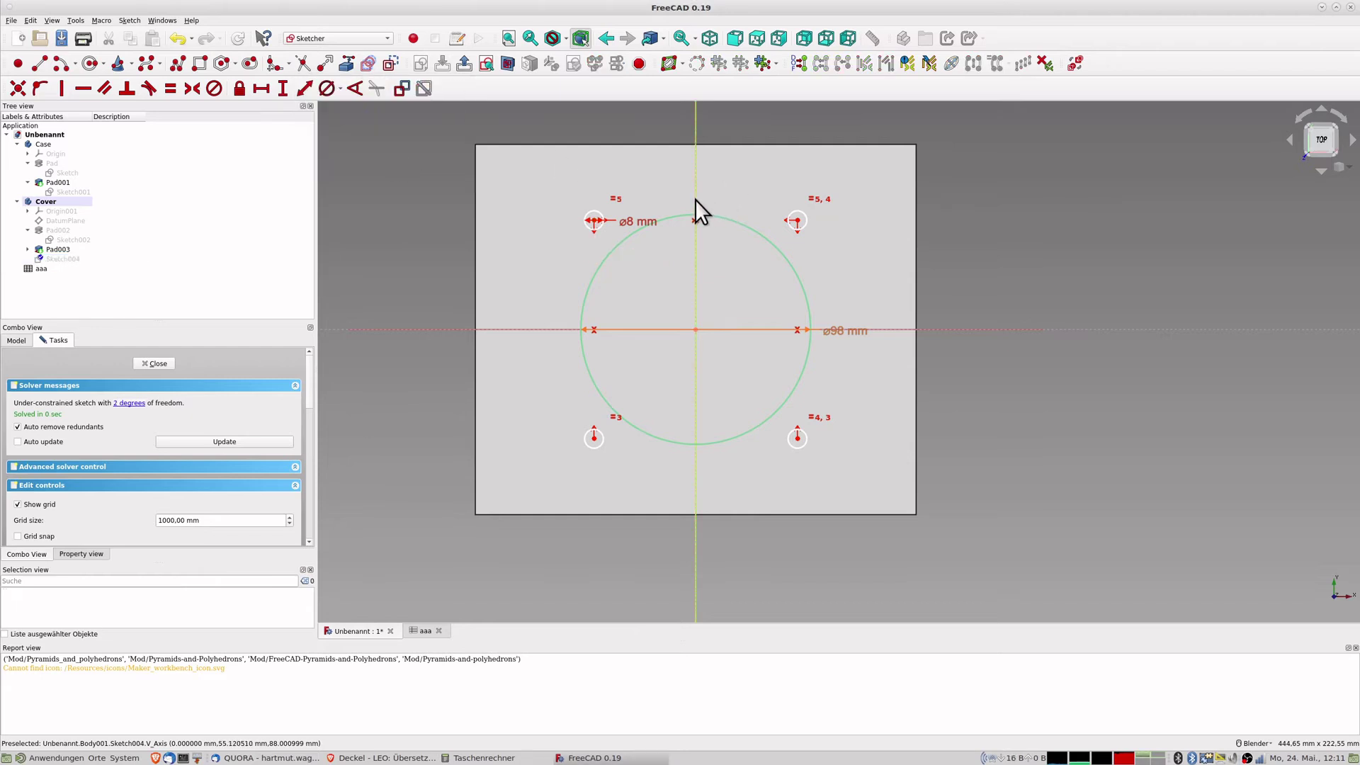
Constrain the distance from the upper-right small circle's centre to the vertical axis with the formula <<aaa>>.distholes.
{"action": "left_click", "coordinate": [798, 221]}
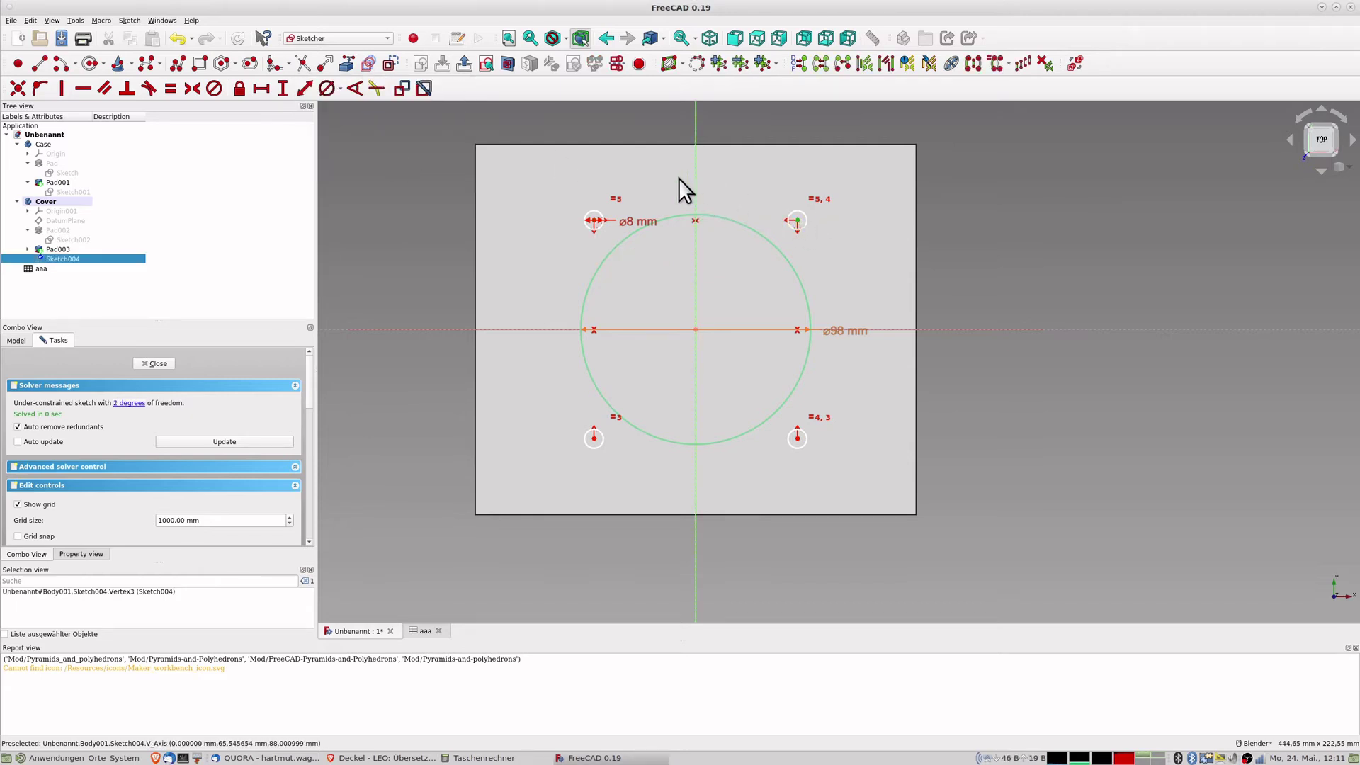
{"action": "left_click", "coordinate": [695, 188]}
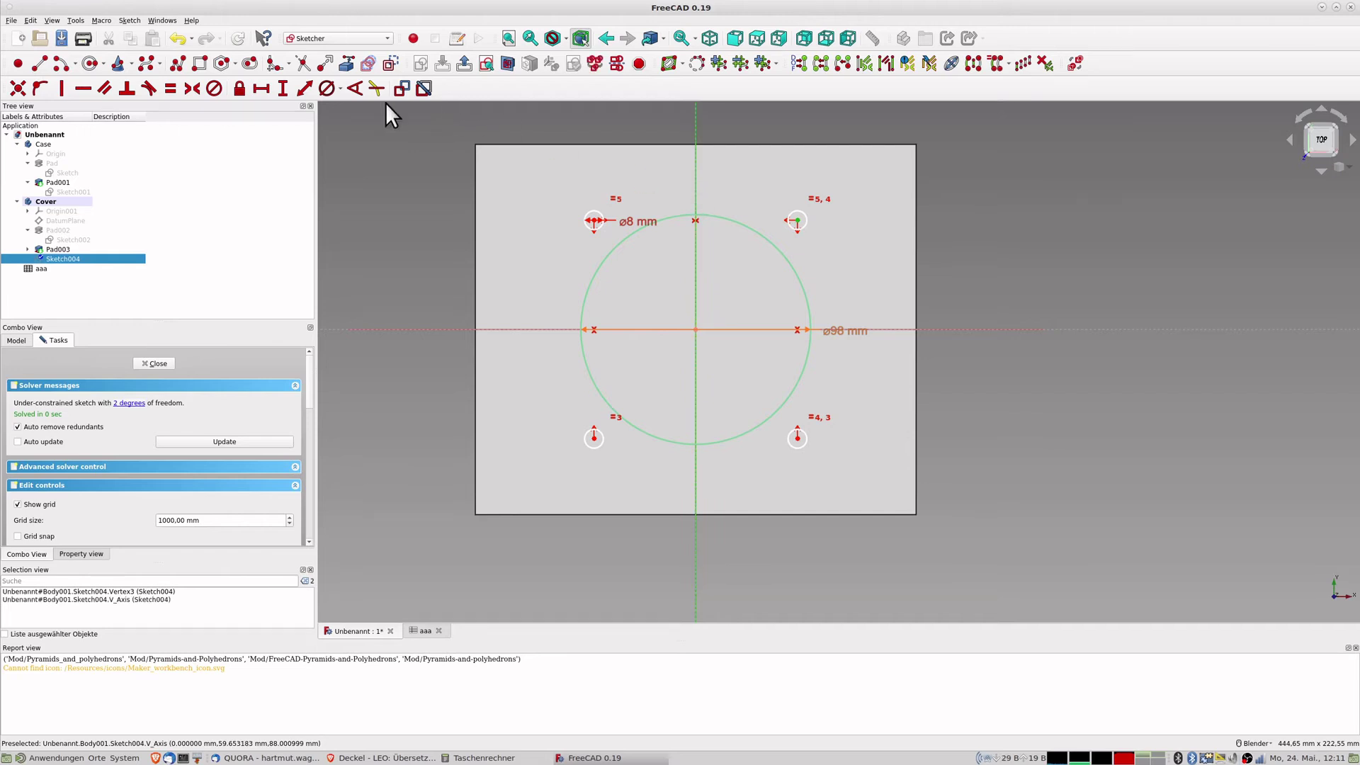
{"action": "left_click", "coordinate": [304, 88]}
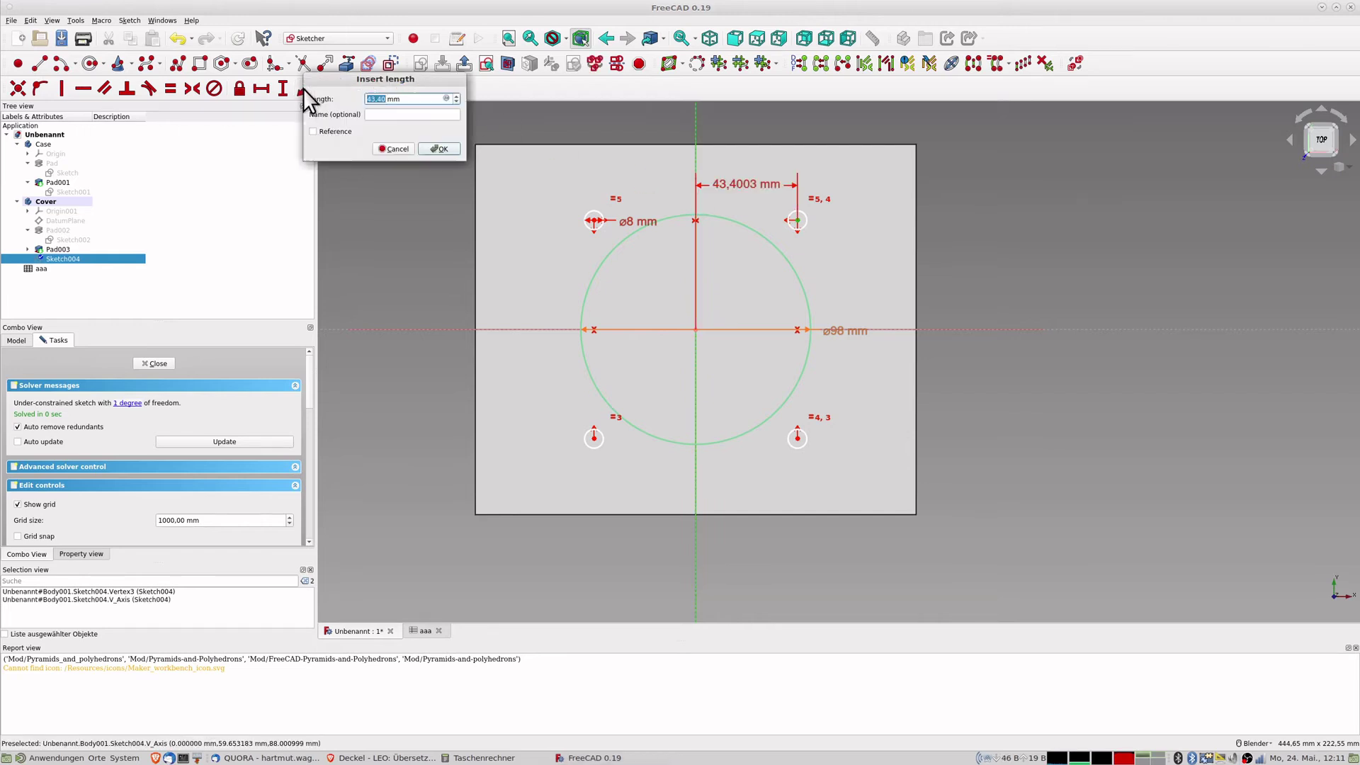
{"action": "left_click", "coordinate": [445, 99]}
{"action": "type", "text": "aaa>>.distholes"}
{"action": "key", "text": "Return"}
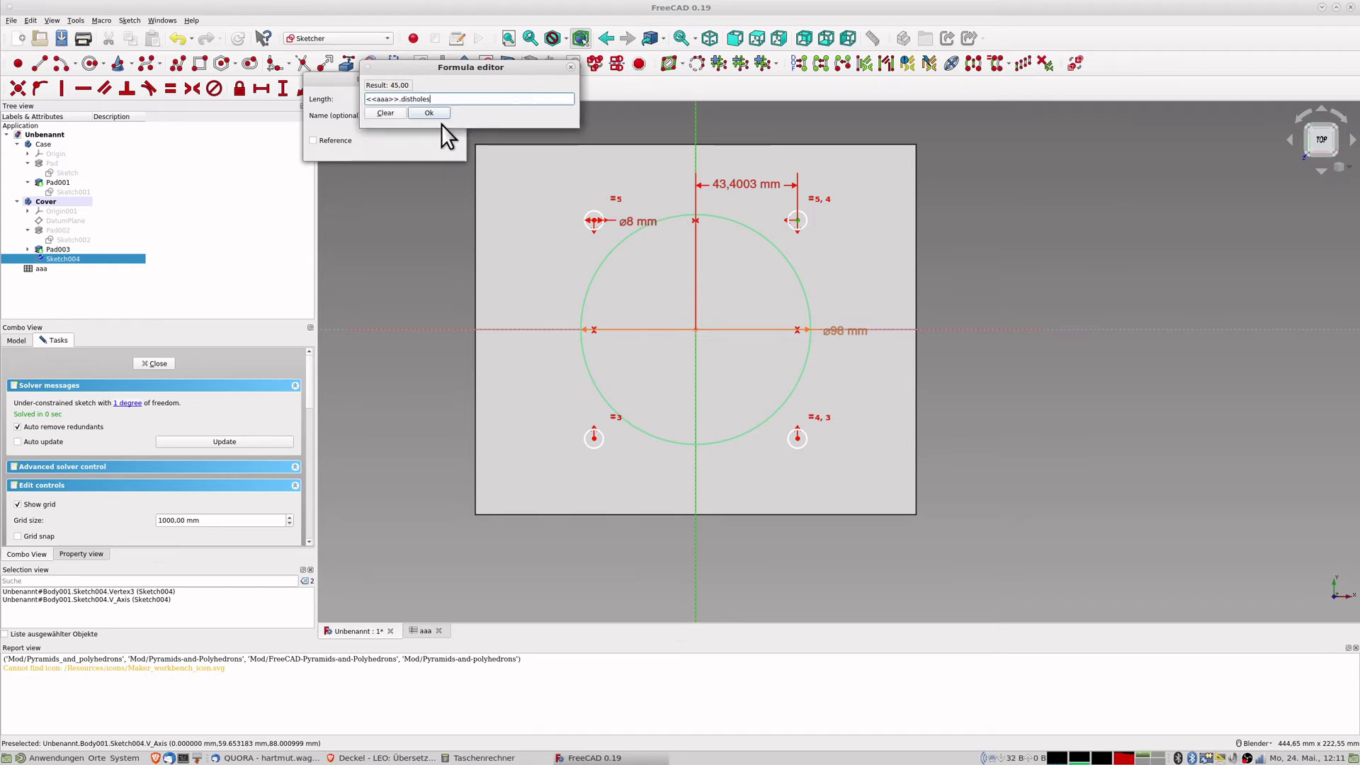
{"action": "left_click", "coordinate": [434, 112]}
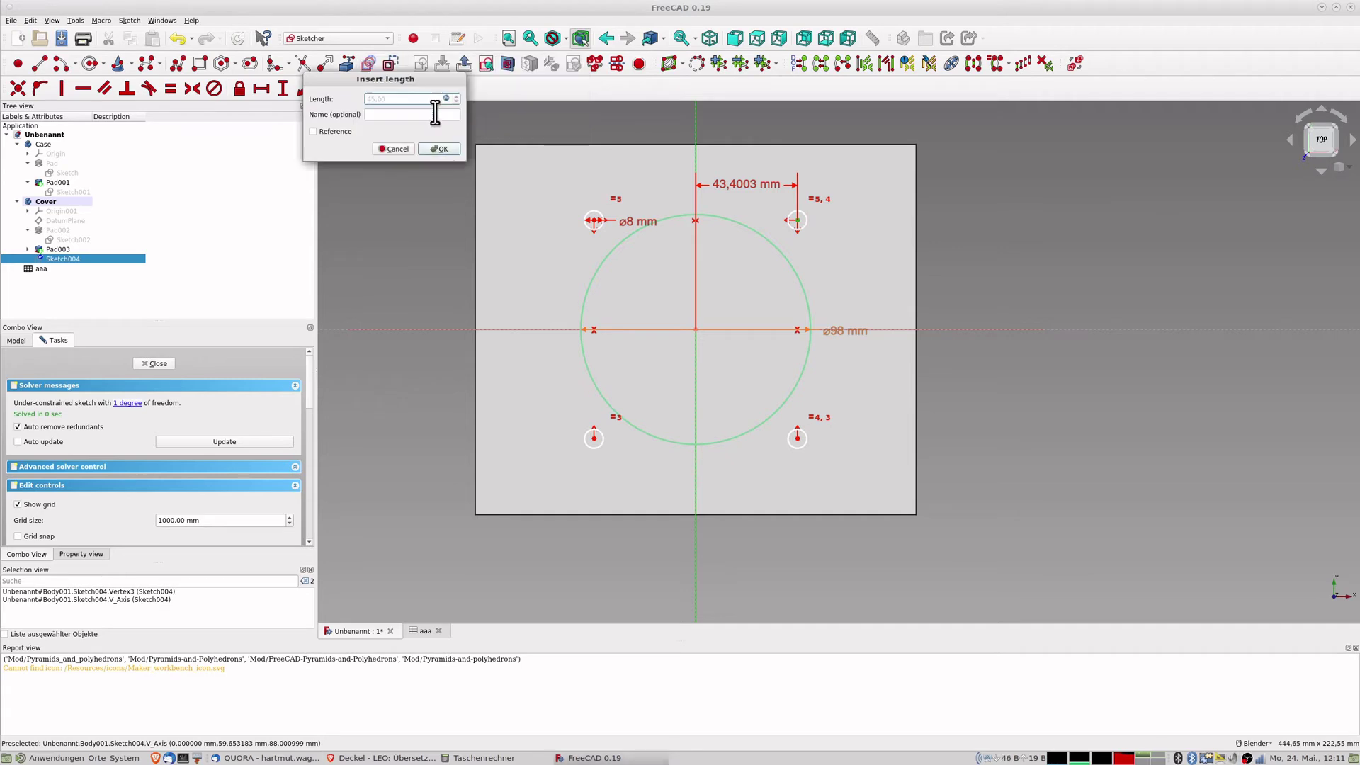
{"action": "left_click", "coordinate": [443, 147]}
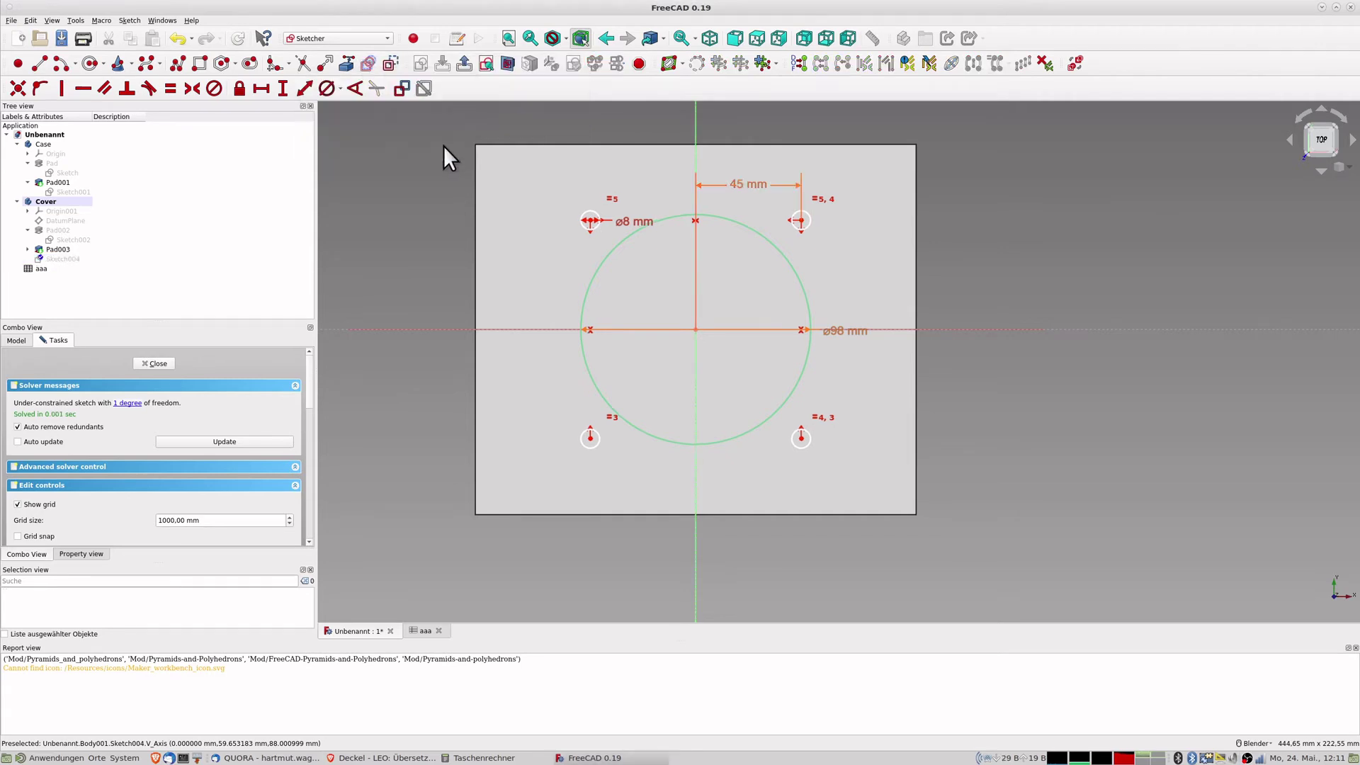
Constrain the distance from the upper-right small circle's centre to the horizontal axis with the formula <<aaa>>.distholes.
{"action": "left_click", "coordinate": [801, 221]}
{"action": "left_click", "coordinate": [902, 329]}
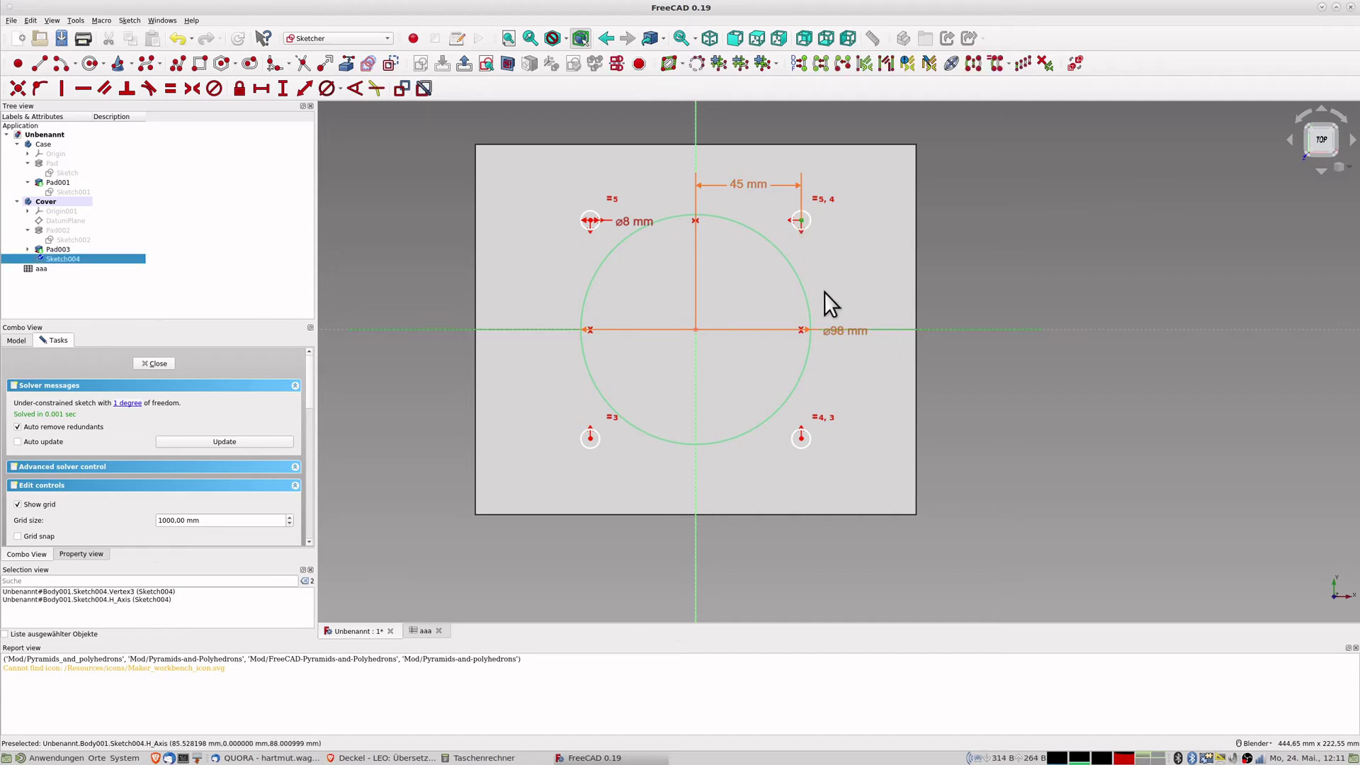
{"action": "left_click", "coordinate": [308, 94]}
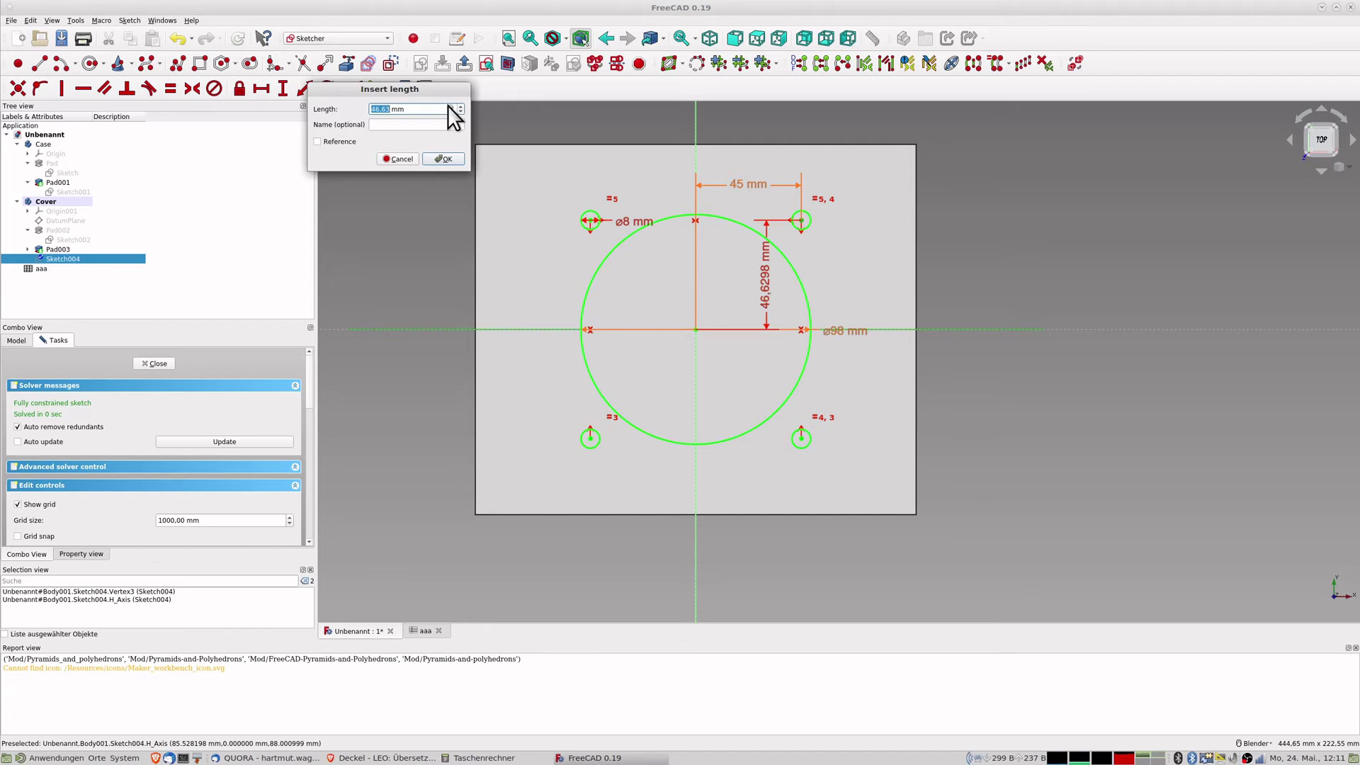
{"action": "left_click", "coordinate": [449, 108]}
{"action": "type", "text": "a"}
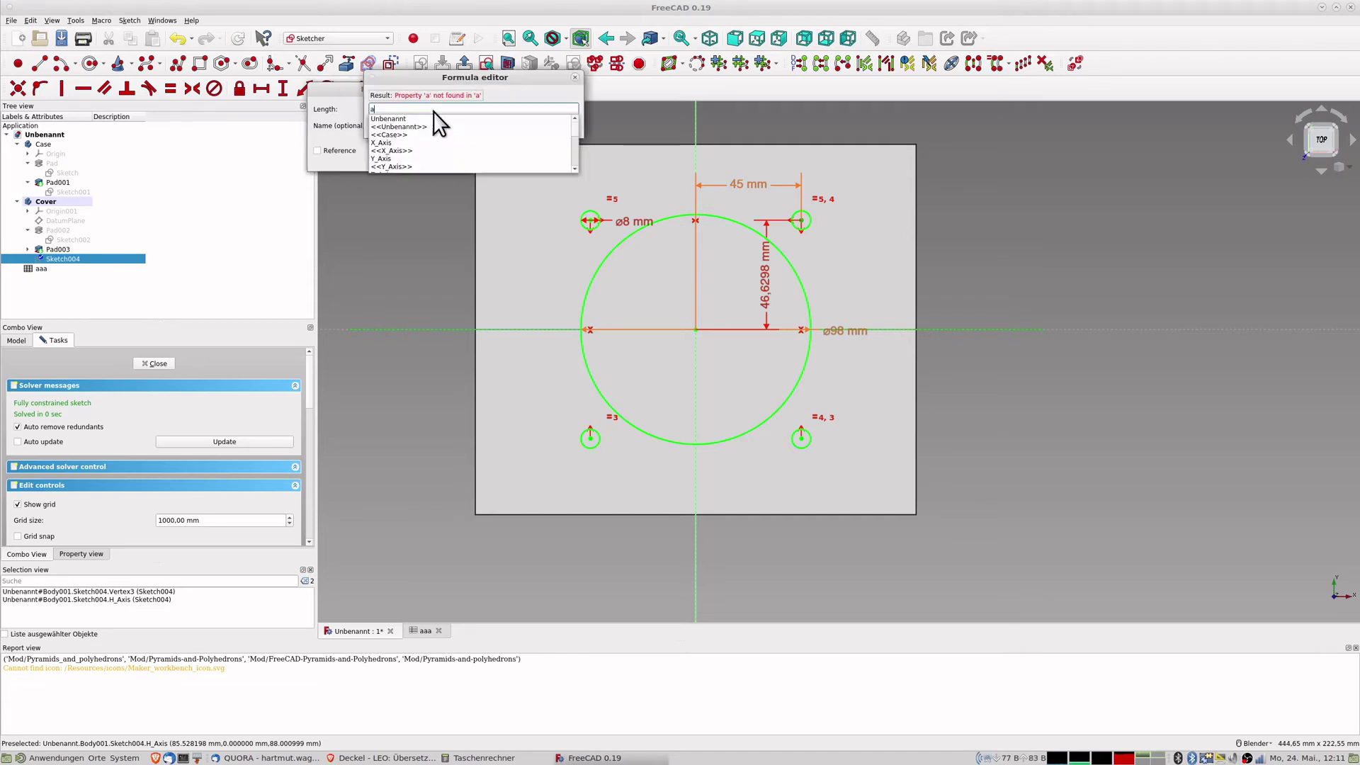
{"action": "type", "text": "aa>>.dist"}
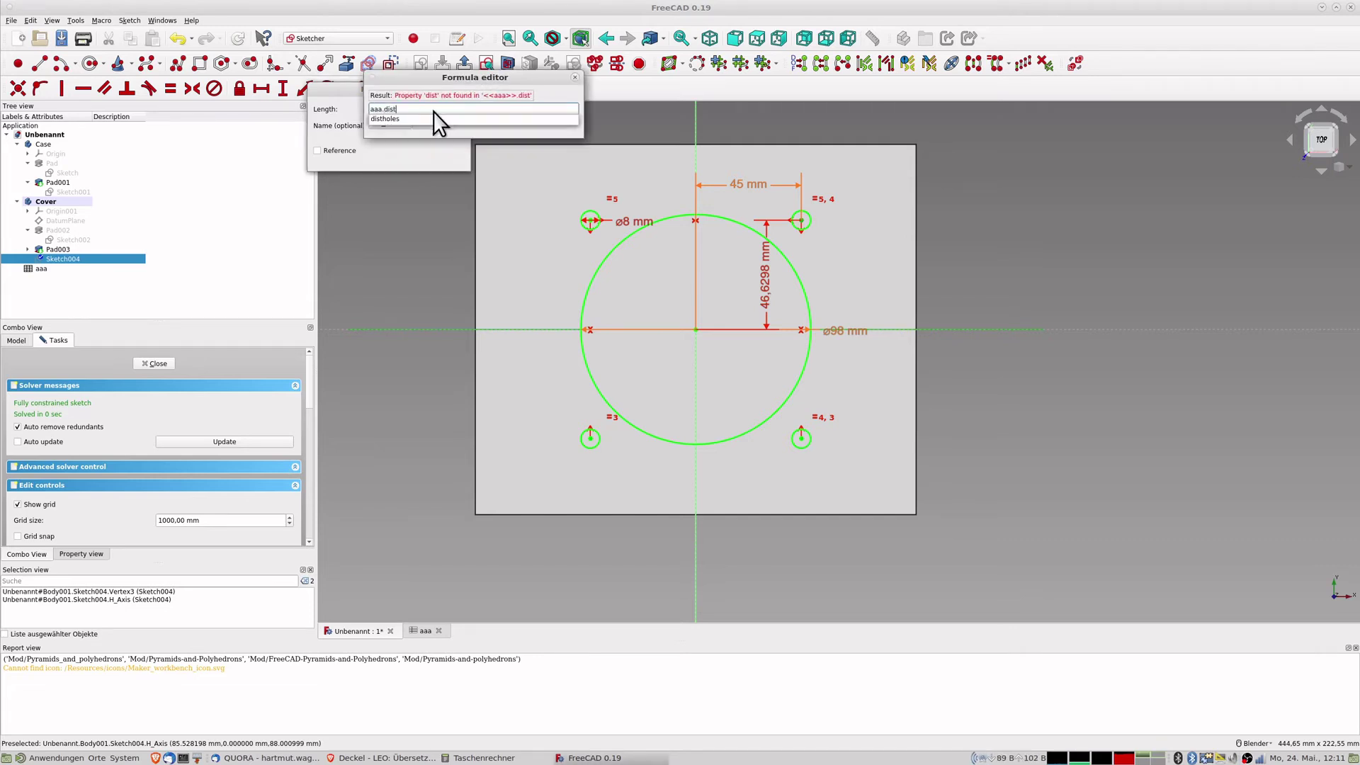
{"action": "key", "text": "Return"}
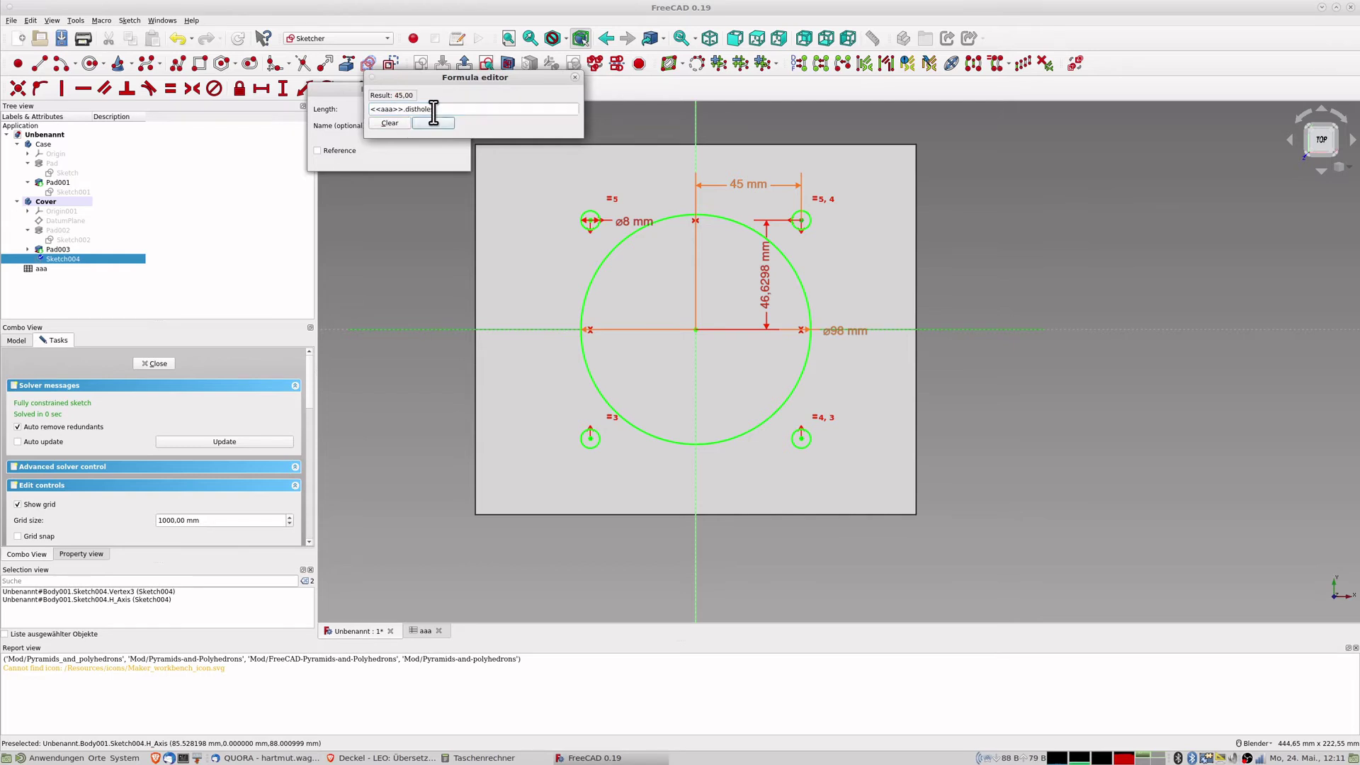
Link the upper hole's vertical distance from the horizontal axis to <<aaa>>.disthole and close the sketch.
{"action": "key", "text": "Return"}
{"action": "key", "text": "Return"}
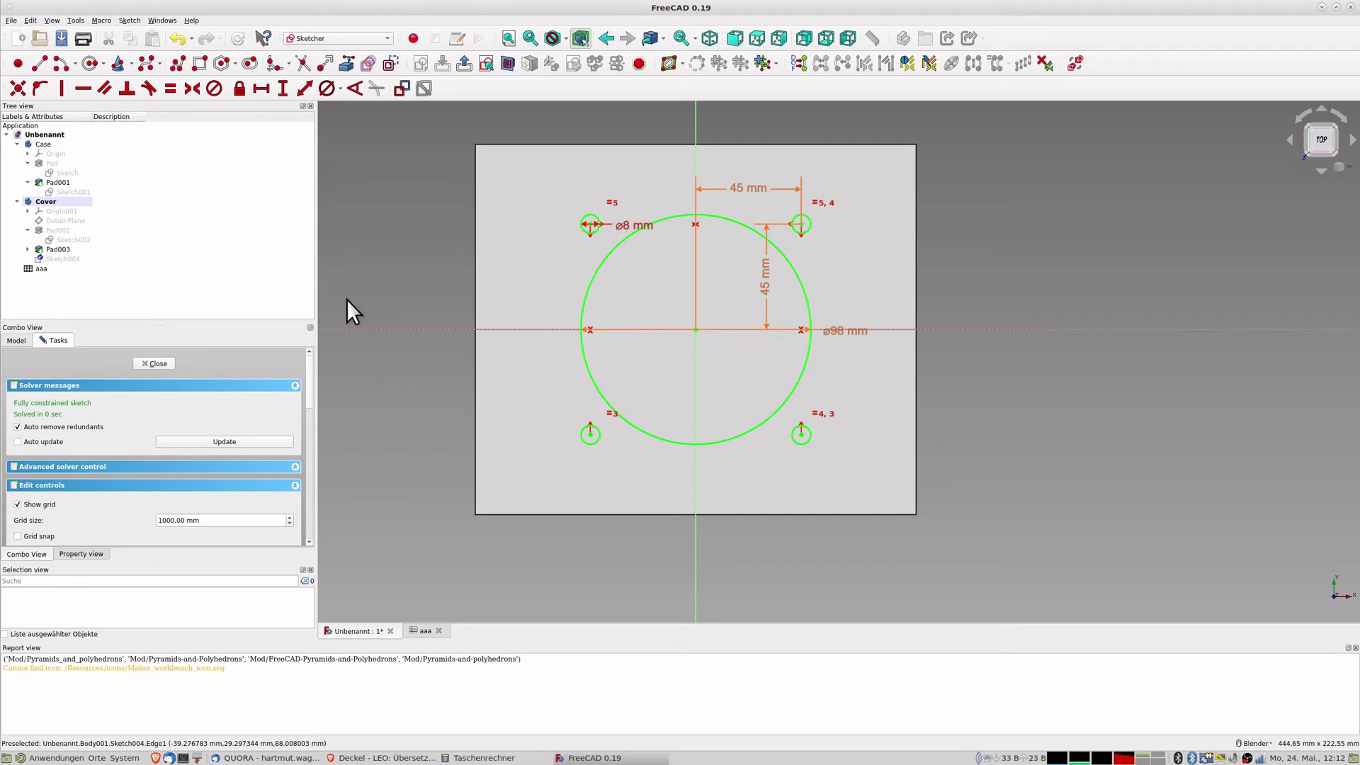
{"action": "left_click", "coordinate": [164, 363]}
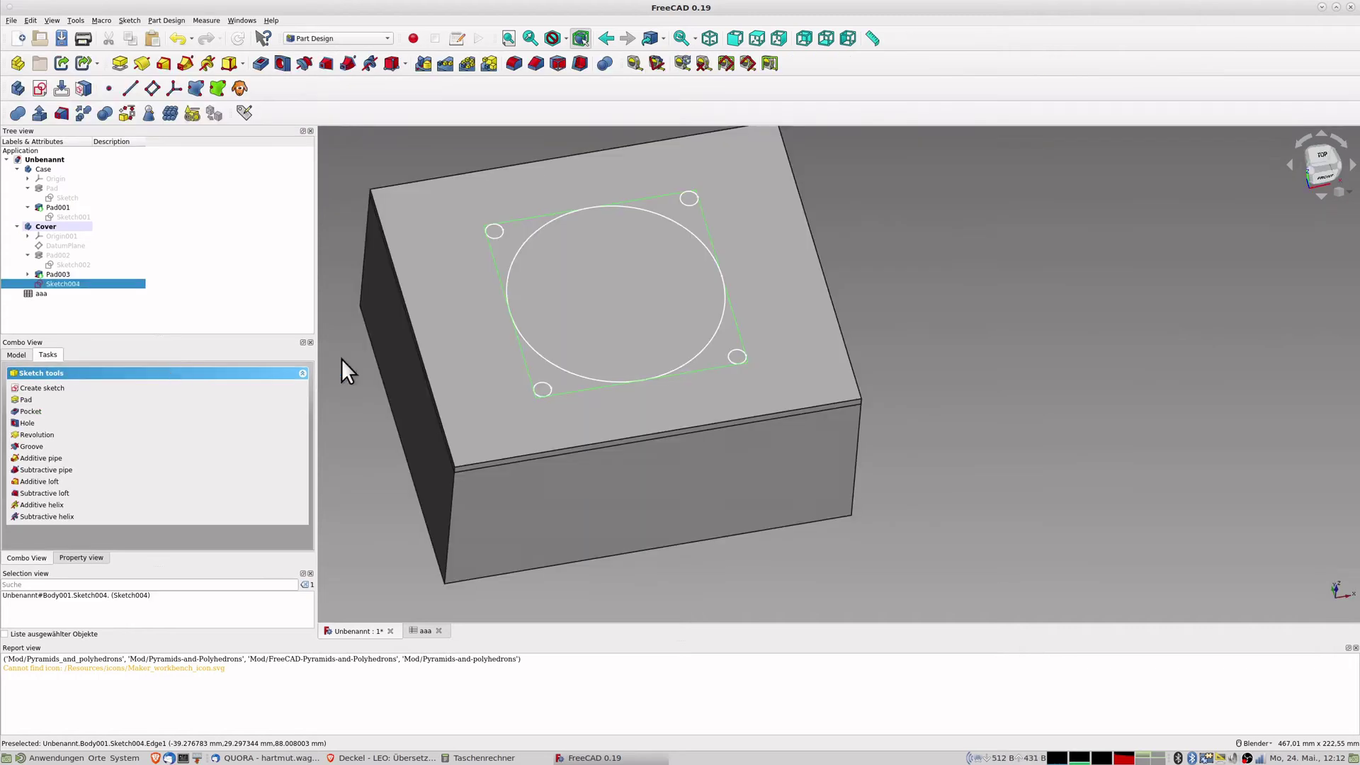
Cut the sketch's large circle and four small holes through the cover with a Through all pocket.
{"action": "left_click", "coordinate": [262, 63]}
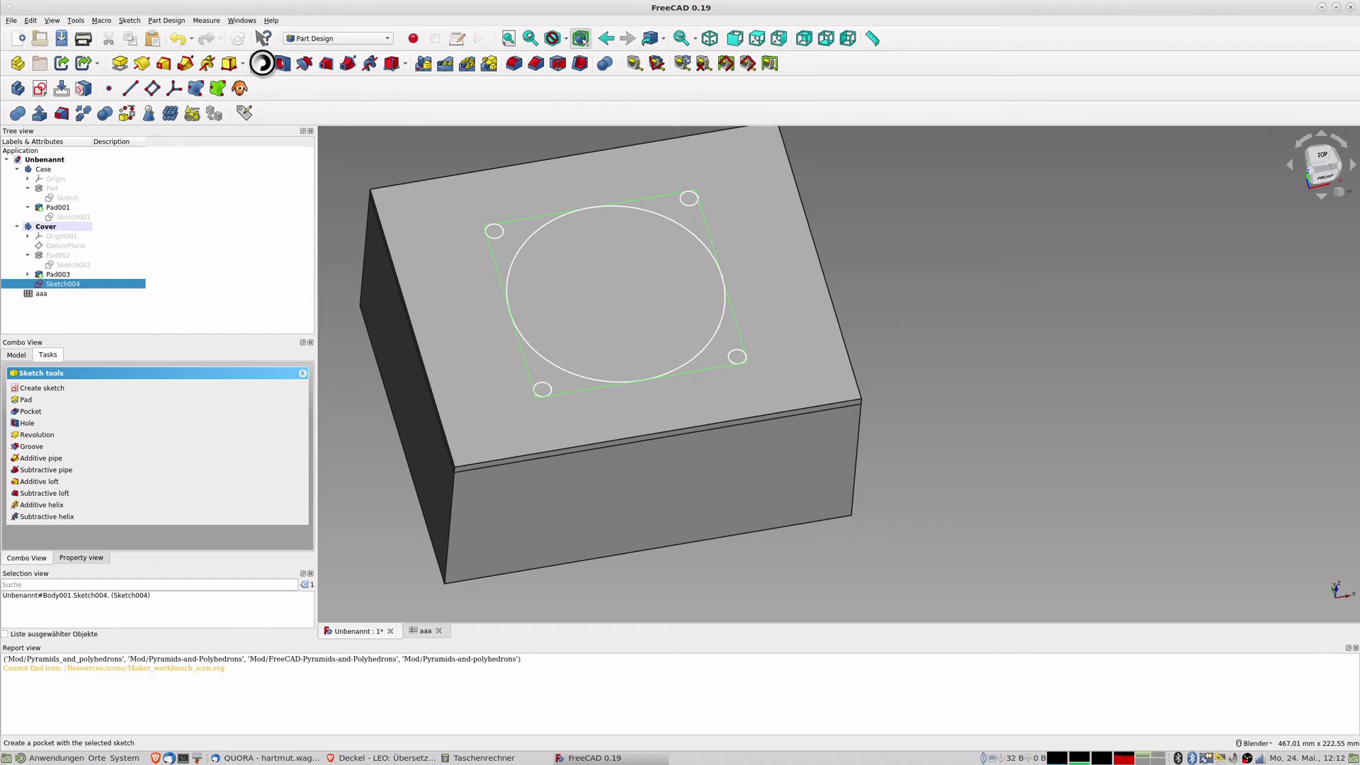
{"action": "left_click", "coordinate": [225, 419]}
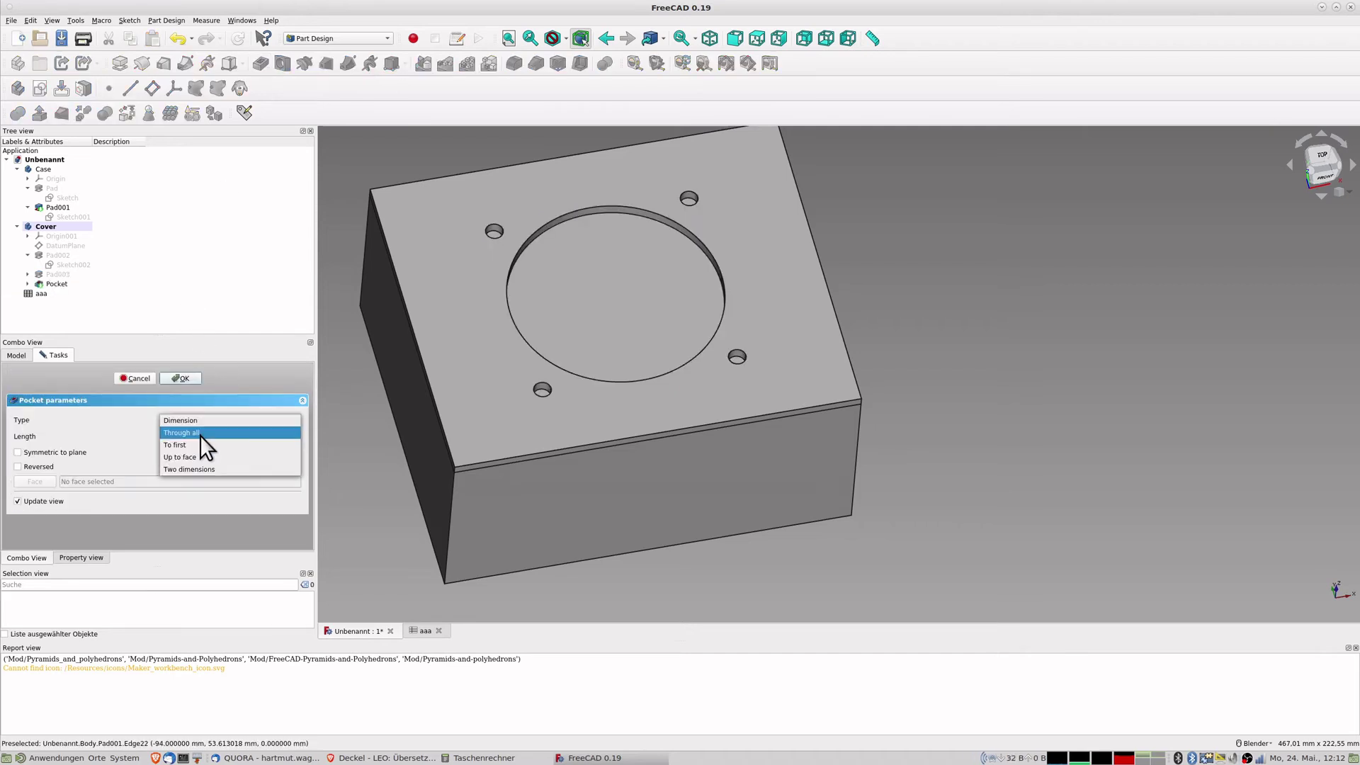
{"action": "left_click", "coordinate": [200, 432]}
{"action": "middle_click_drag", "start_coordinate": [729, 365], "coordinate": [768, 404]}
{"action": "middle_click_drag", "start_coordinate": [728, 353], "coordinate": [730, 320]}
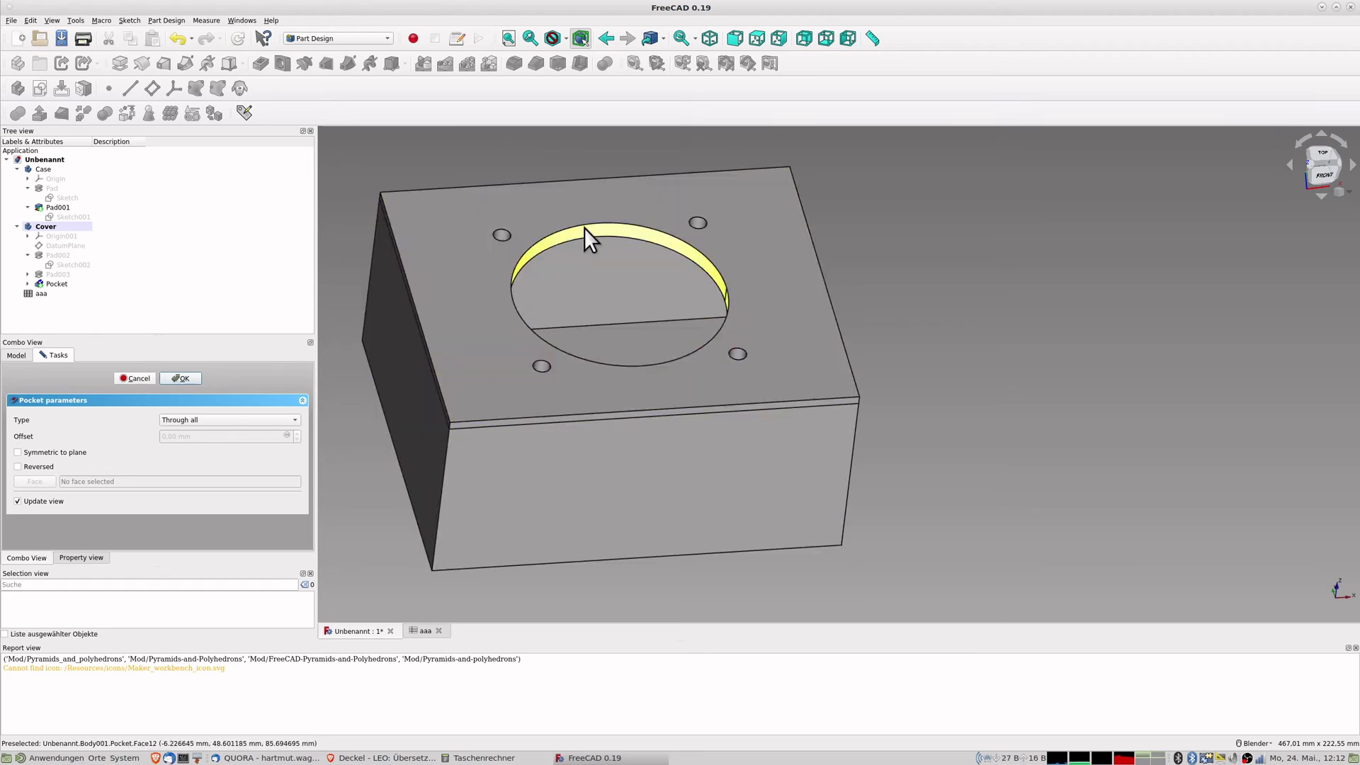
{"action": "middle_click_drag", "start_coordinate": [751, 288], "coordinate": [691, 318]}
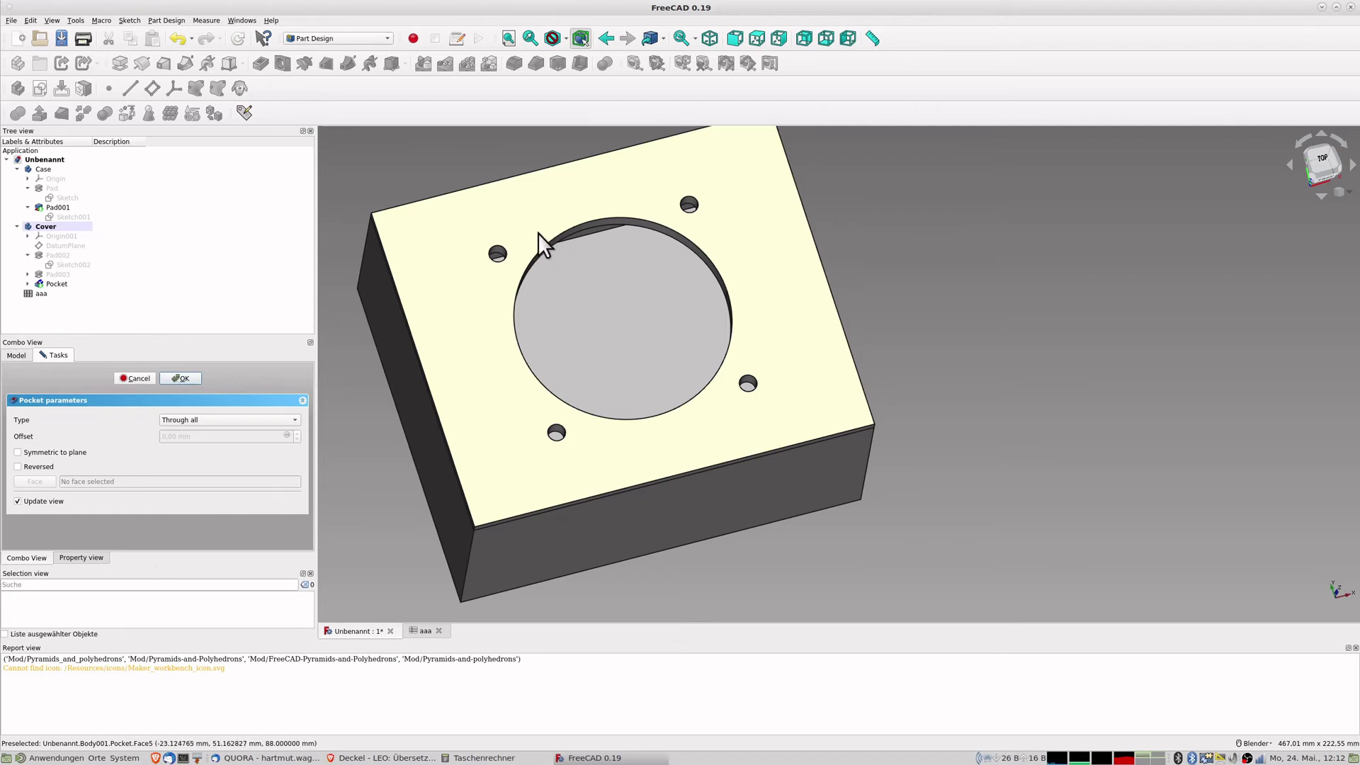
{"action": "middle_click_drag", "start_coordinate": [739, 231], "coordinate": [733, 188]}
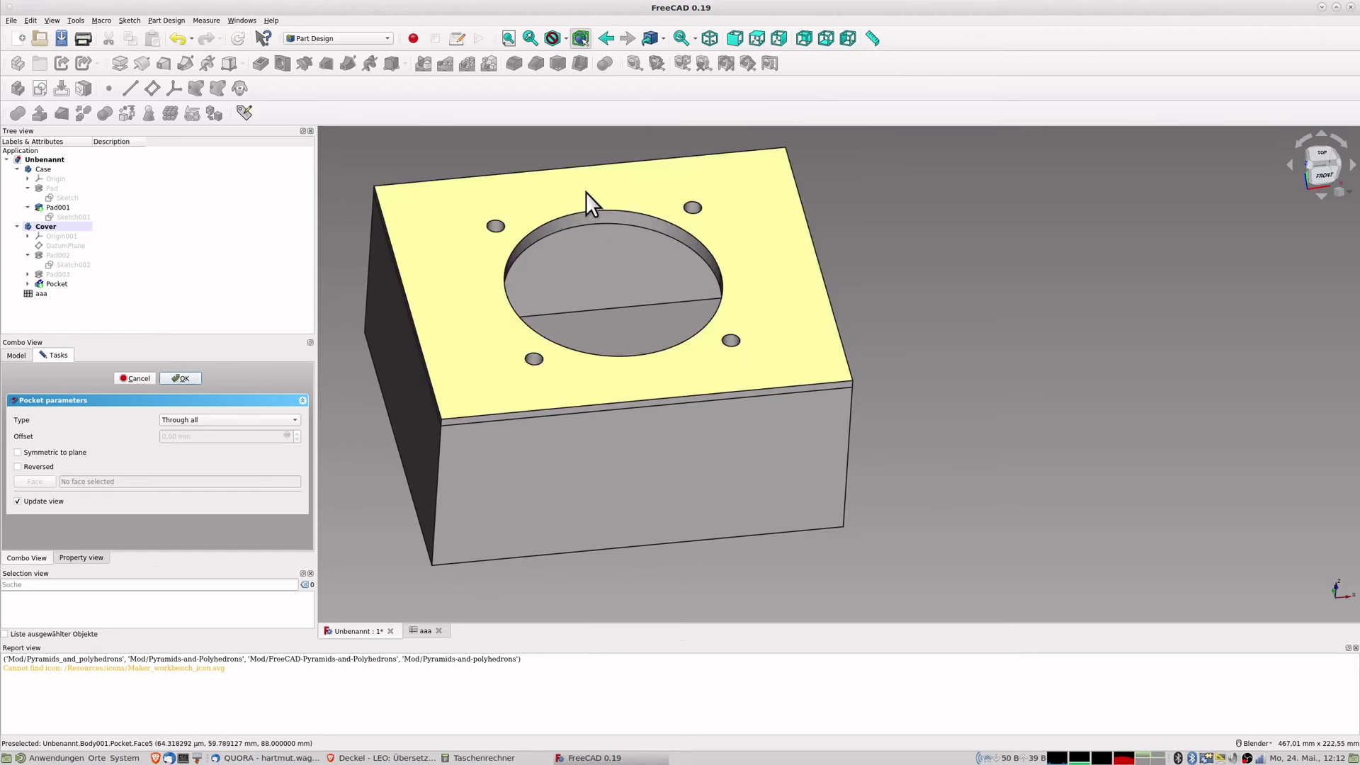
{"action": "left_click", "coordinate": [541, 196]}
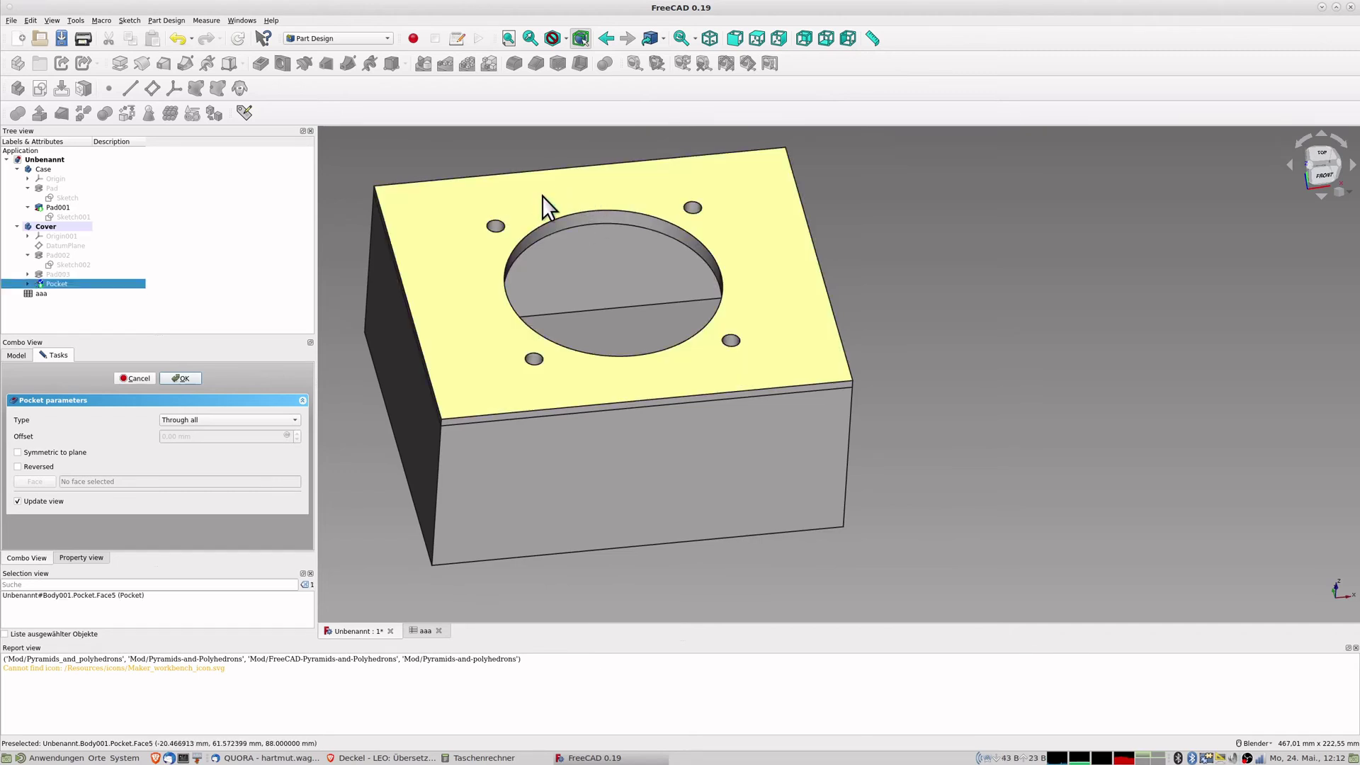
{"action": "left_click", "coordinate": [180, 377]}
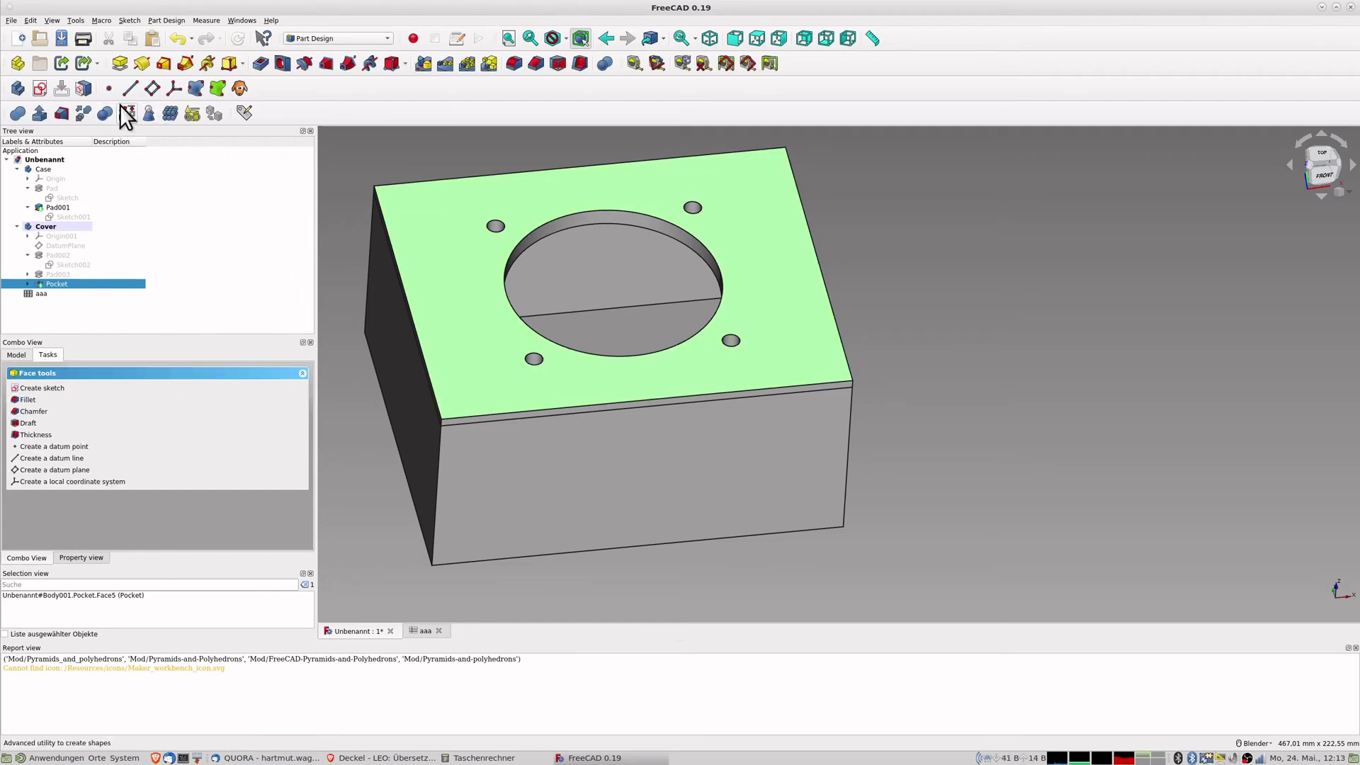
Start a sketch on the cover's top face and draw two concentric circles at the origin, radii about 70 mm and 74 mm.
{"action": "left_click", "coordinate": [39, 87]}
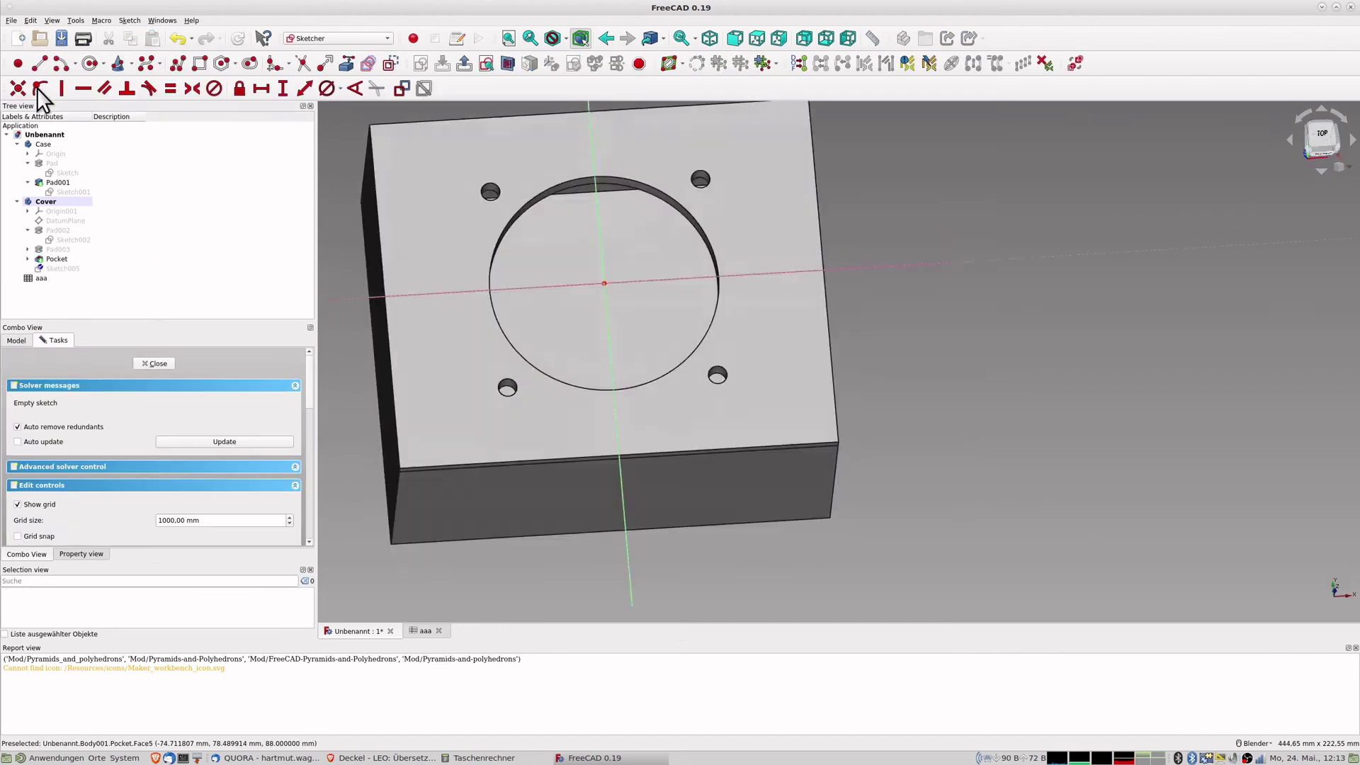
{"action": "left_click", "coordinate": [90, 64]}
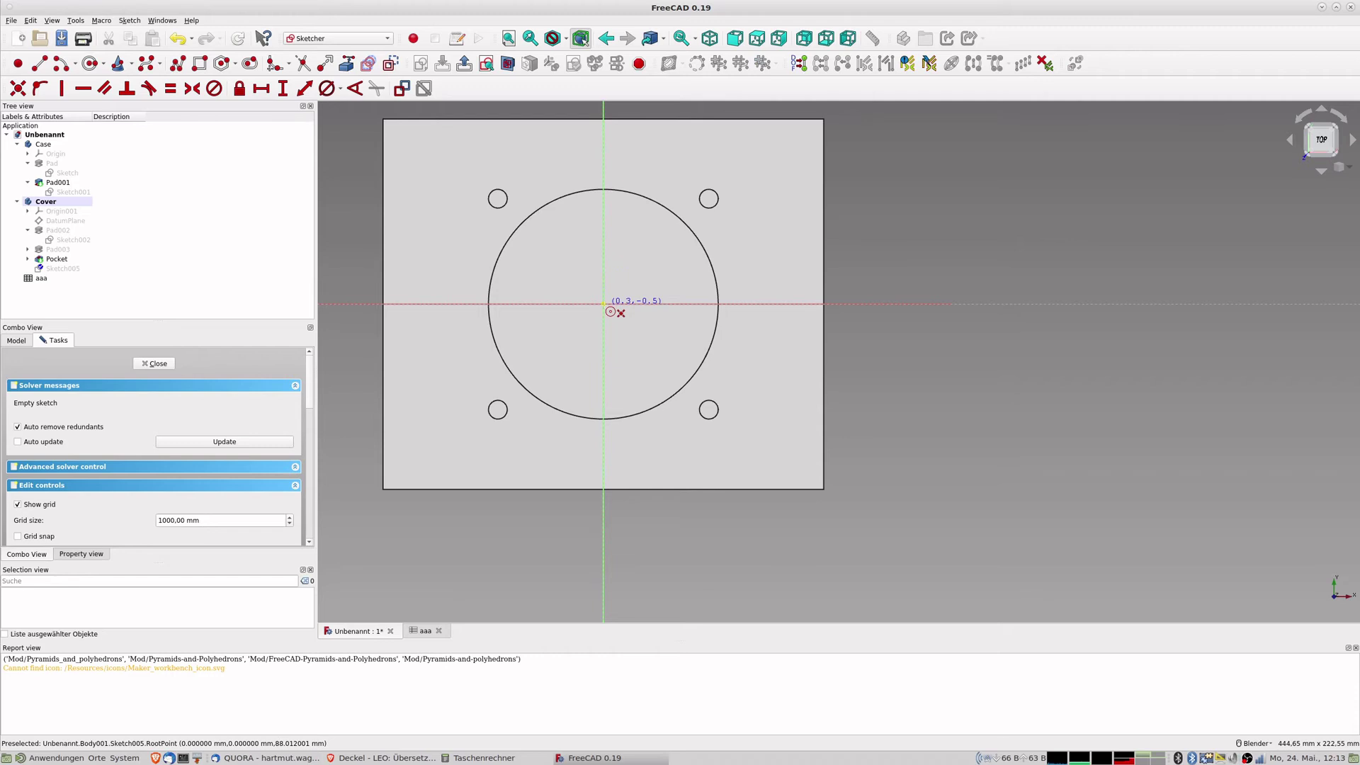
{"action": "left_click", "coordinate": [603, 304]}
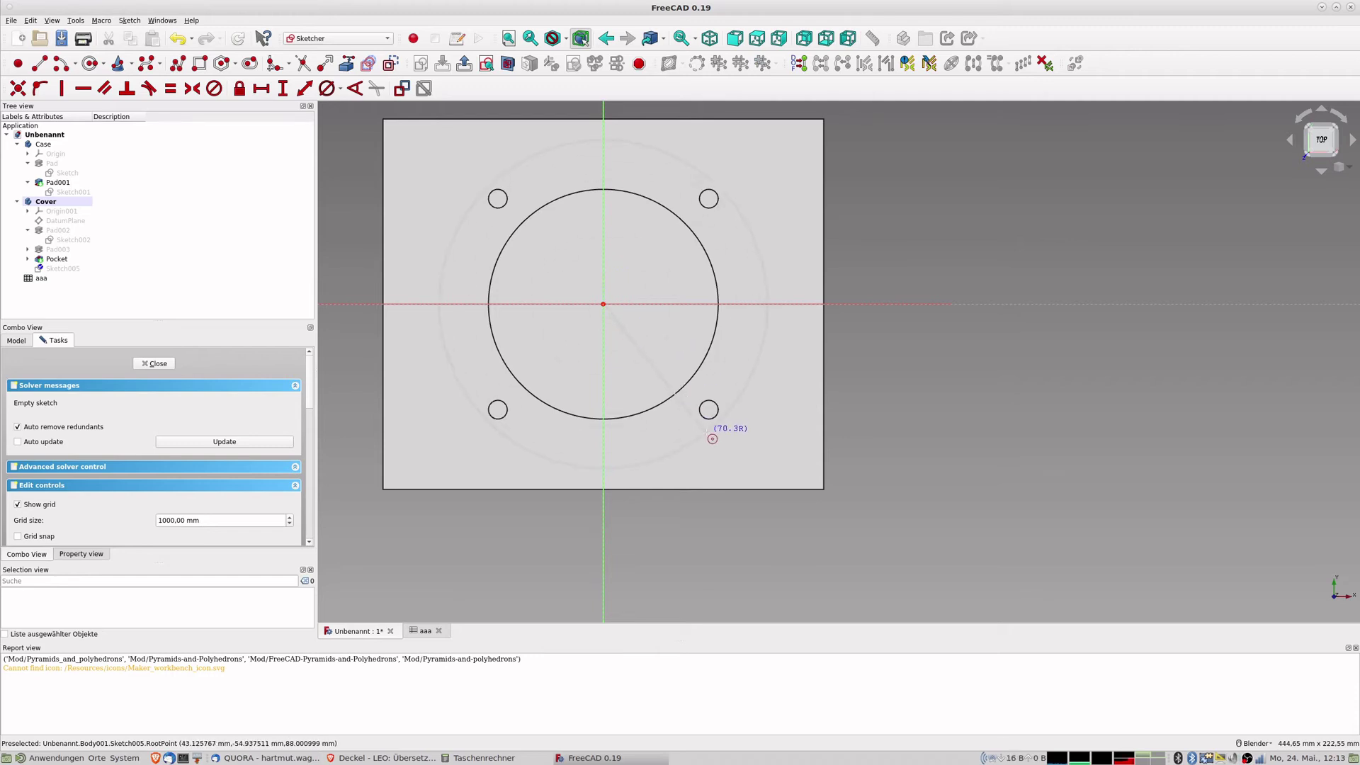
{"action": "left_click", "coordinate": [709, 431]}
{"action": "left_click", "coordinate": [603, 304]}
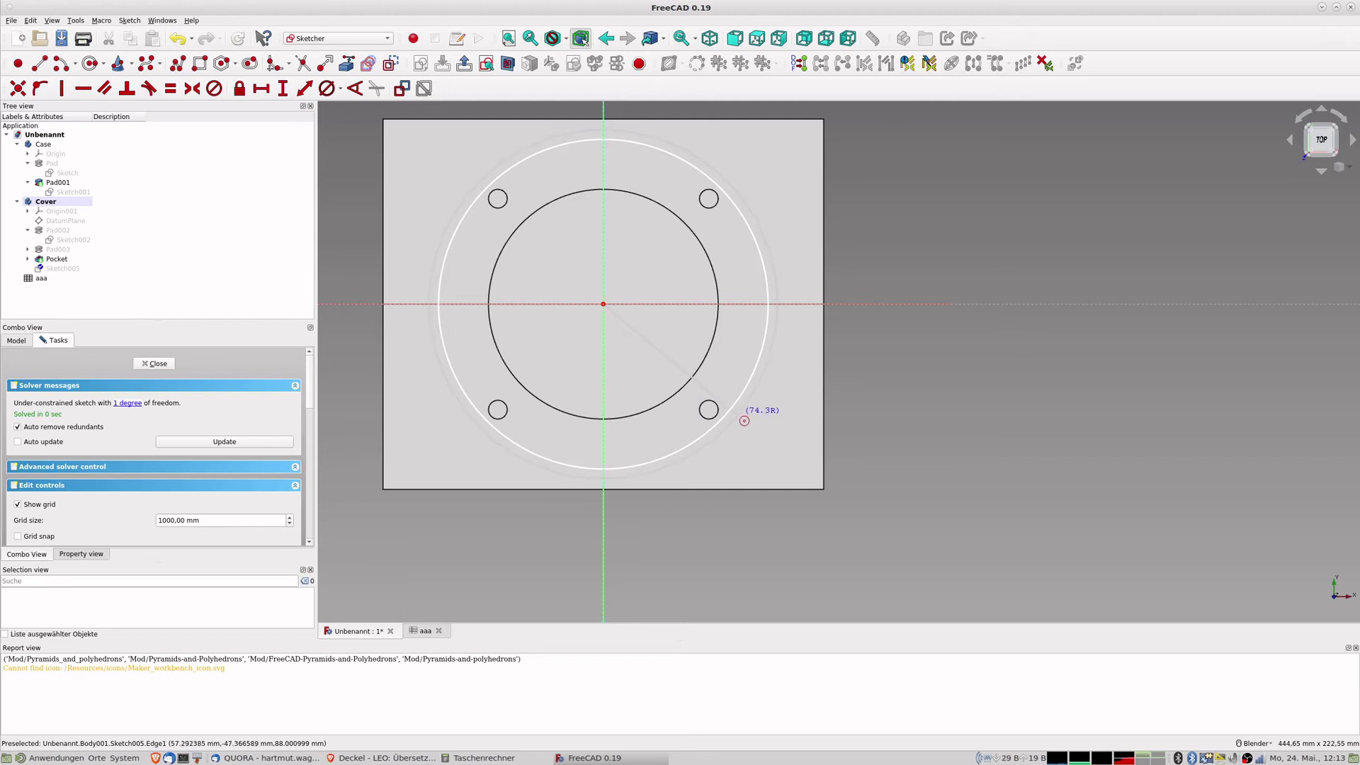
{"action": "left_click", "coordinate": [738, 423]}
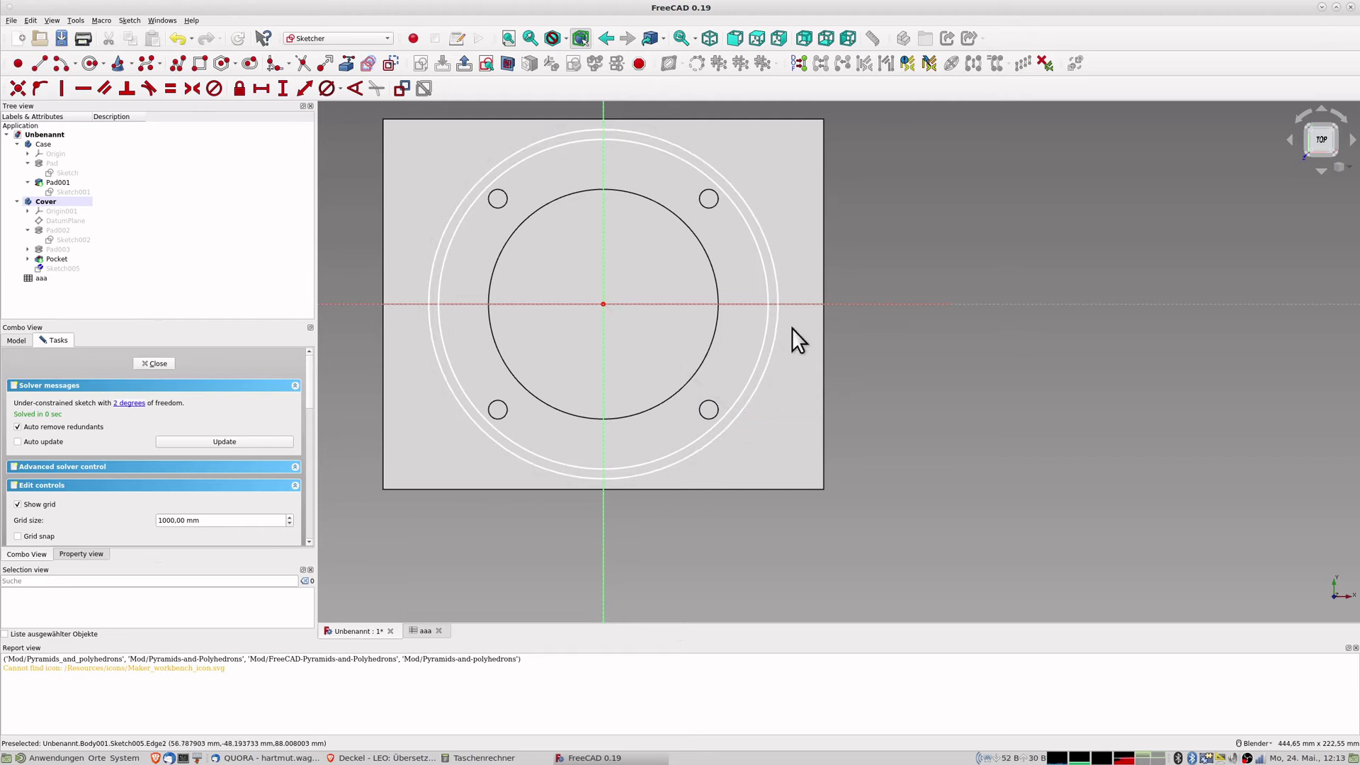
Constrain the inner circle's diameter to 140 mm.
{"action": "left_click", "coordinate": [326, 88]}
{"action": "left_click", "coordinate": [752, 228]}
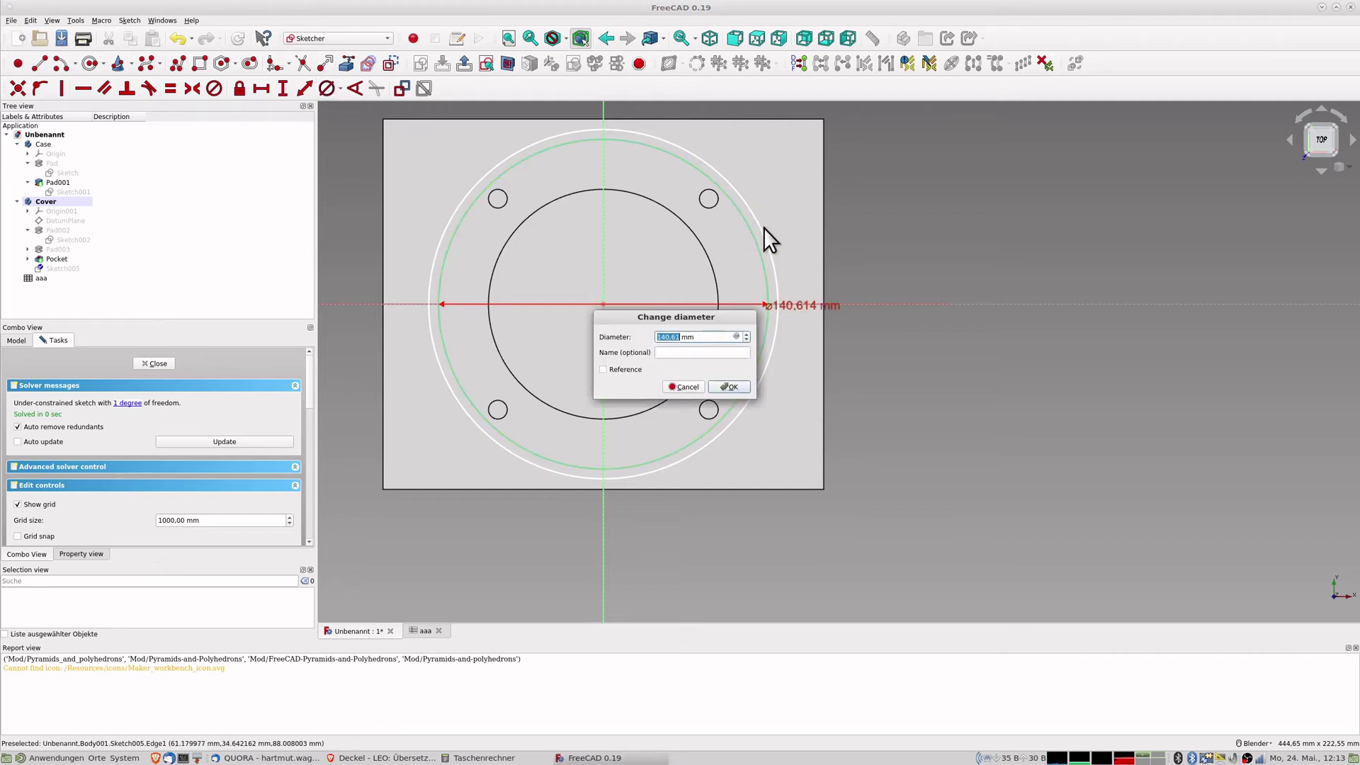
{"action": "type", "text": "140"}
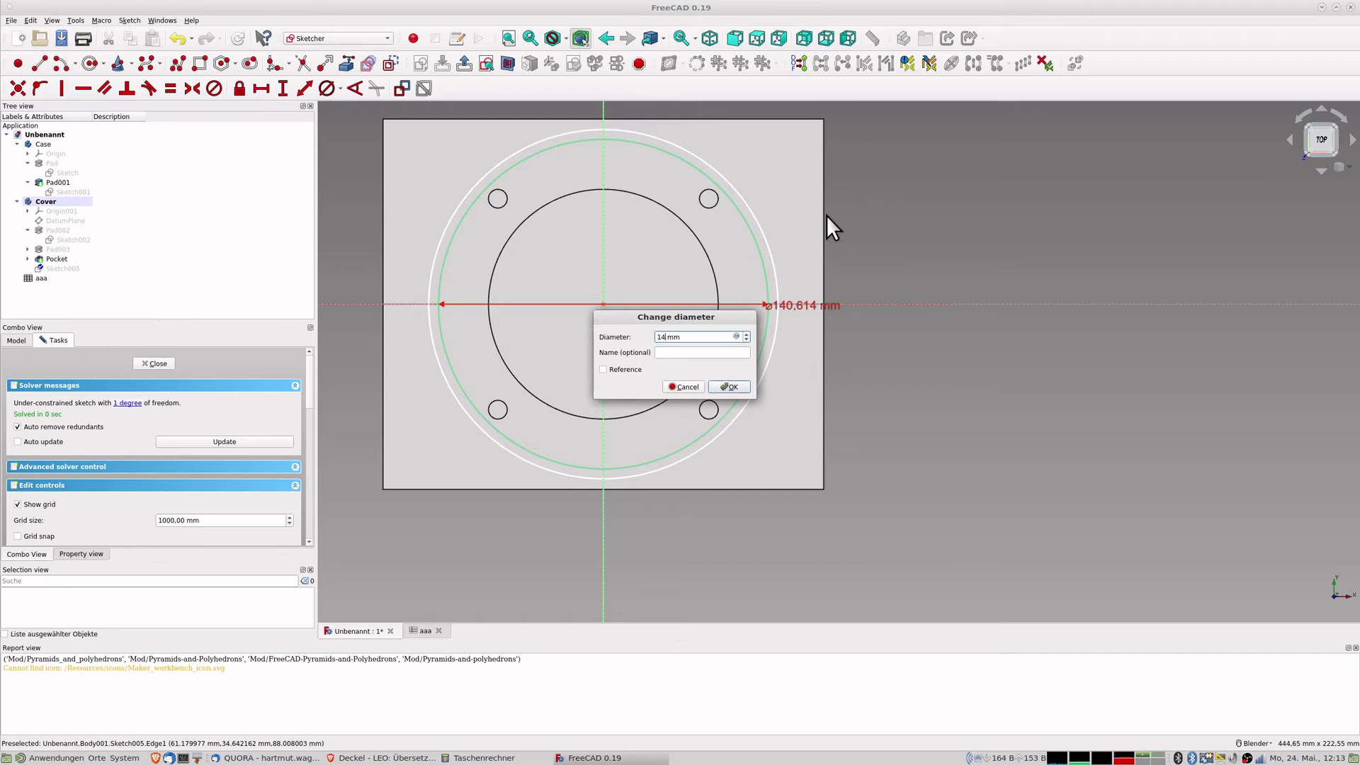
{"action": "key", "text": "Return"}
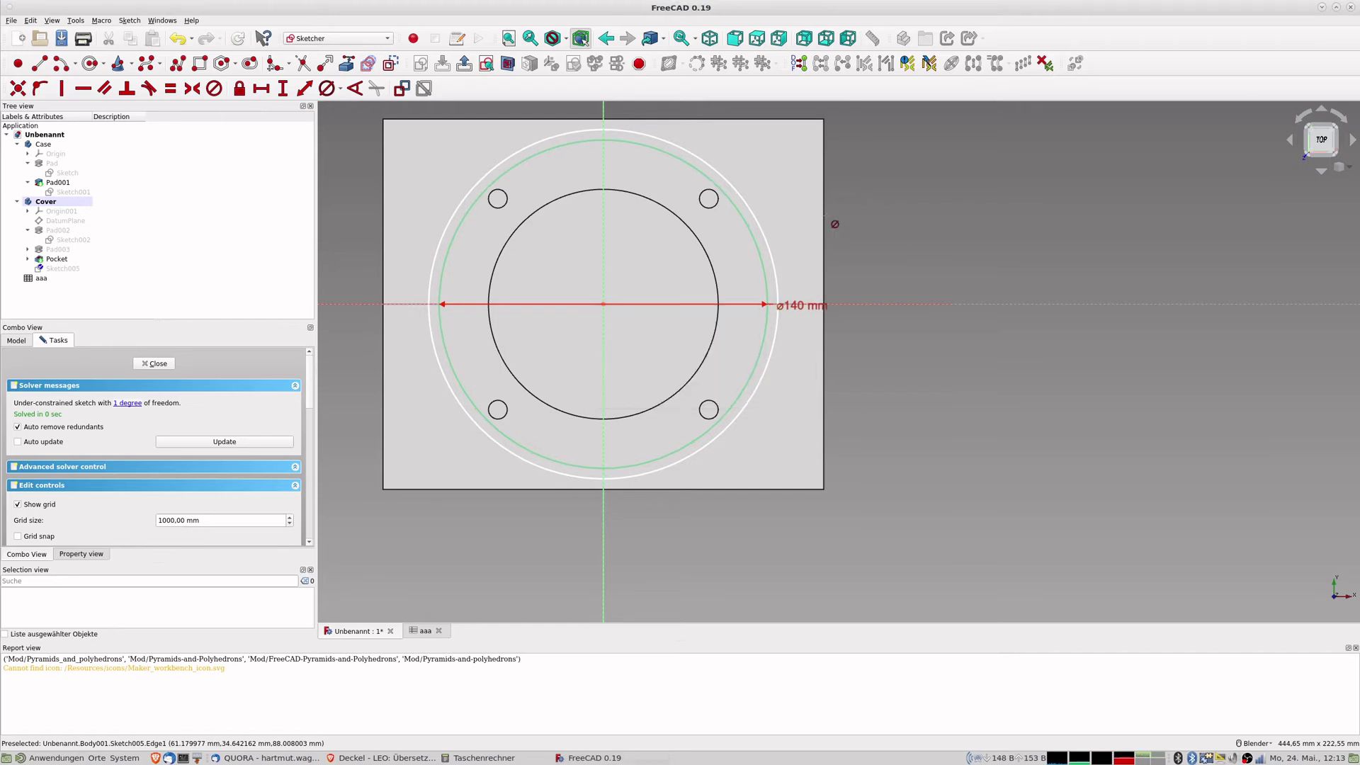
{"action": "right_click", "coordinate": [799, 287]}
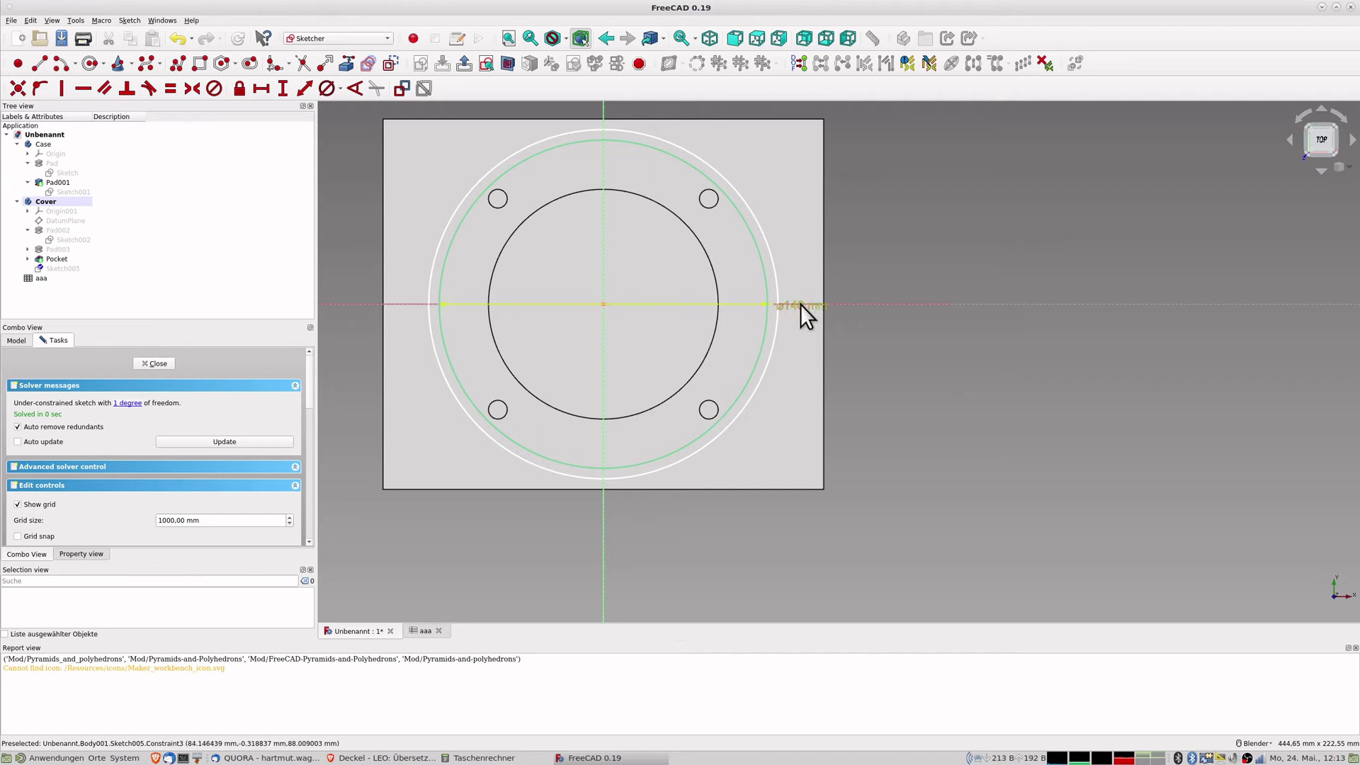
Change the inner circle's diameter to 138 mm.
{"action": "left_click", "coordinate": [800, 303]}
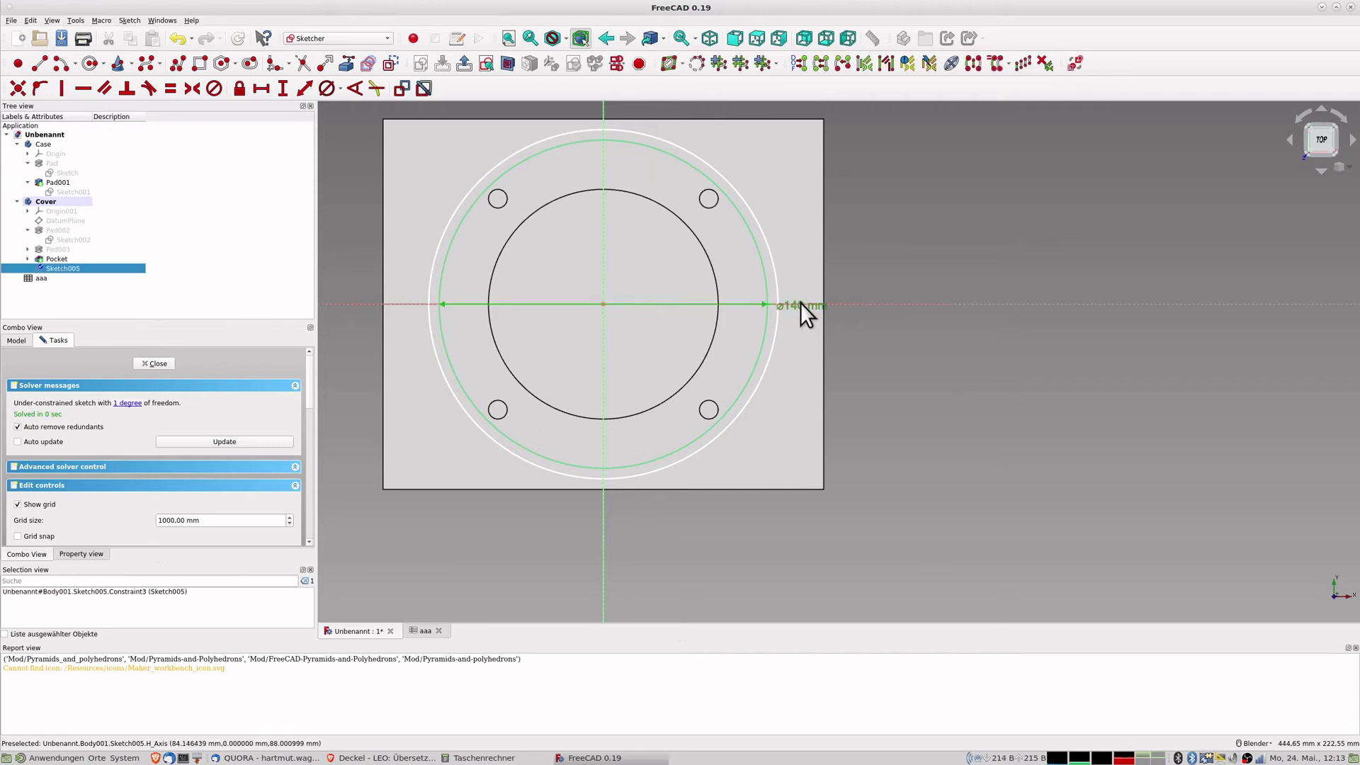
{"action": "left_click", "coordinate": [823, 333]}
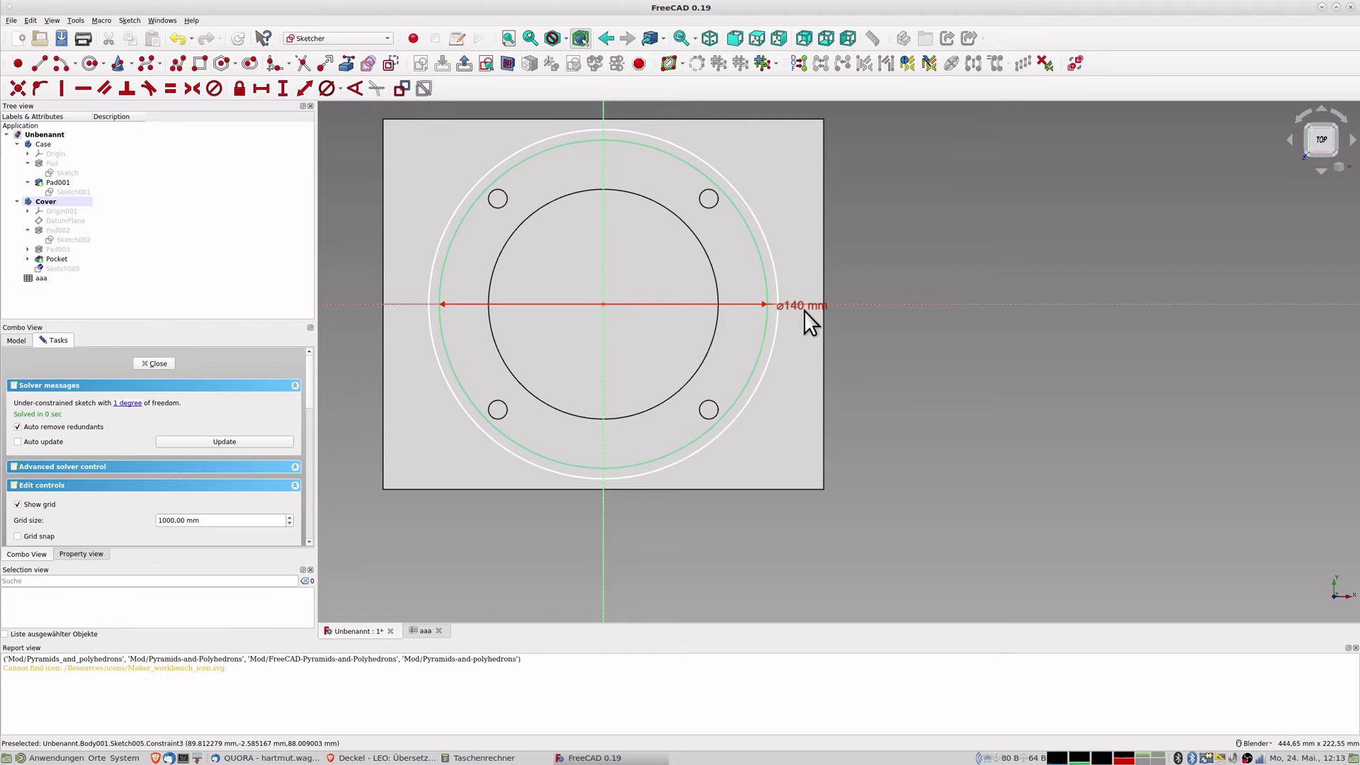
{"action": "double_click", "coordinate": [803, 307]}
{"action": "type", "text": "138"}
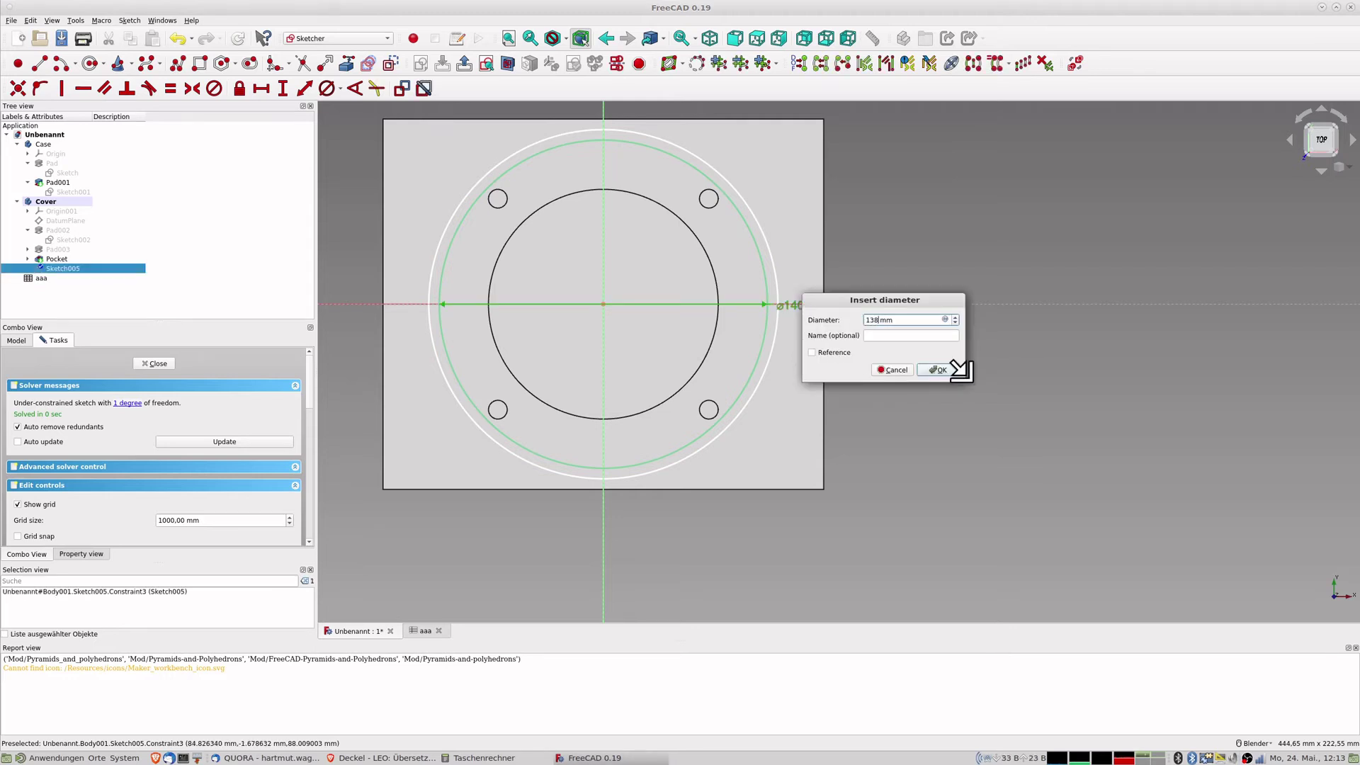
{"action": "left_click", "coordinate": [949, 367]}
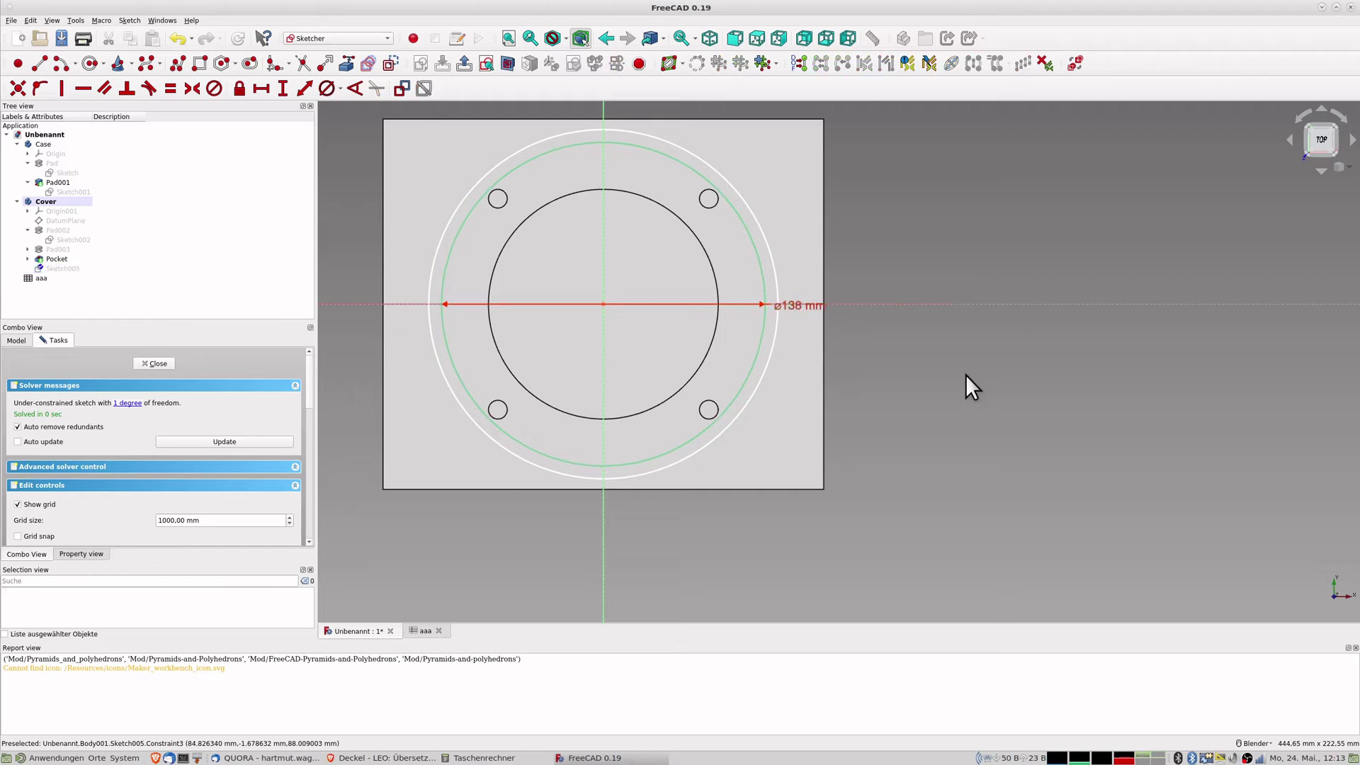
Constrain the outer circle's diameter to 152 mm and close the sketch.
{"action": "left_click", "coordinate": [779, 316]}
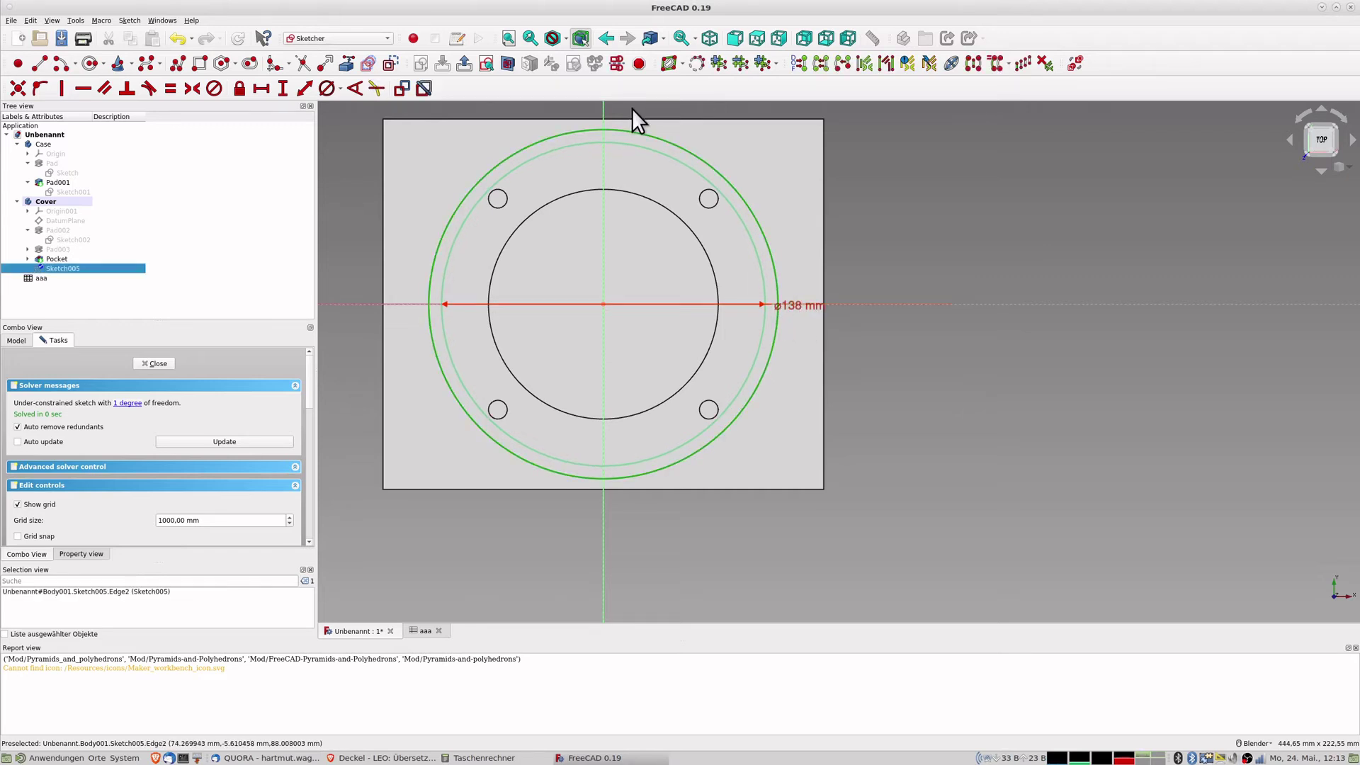
{"action": "left_click", "coordinate": [326, 88]}
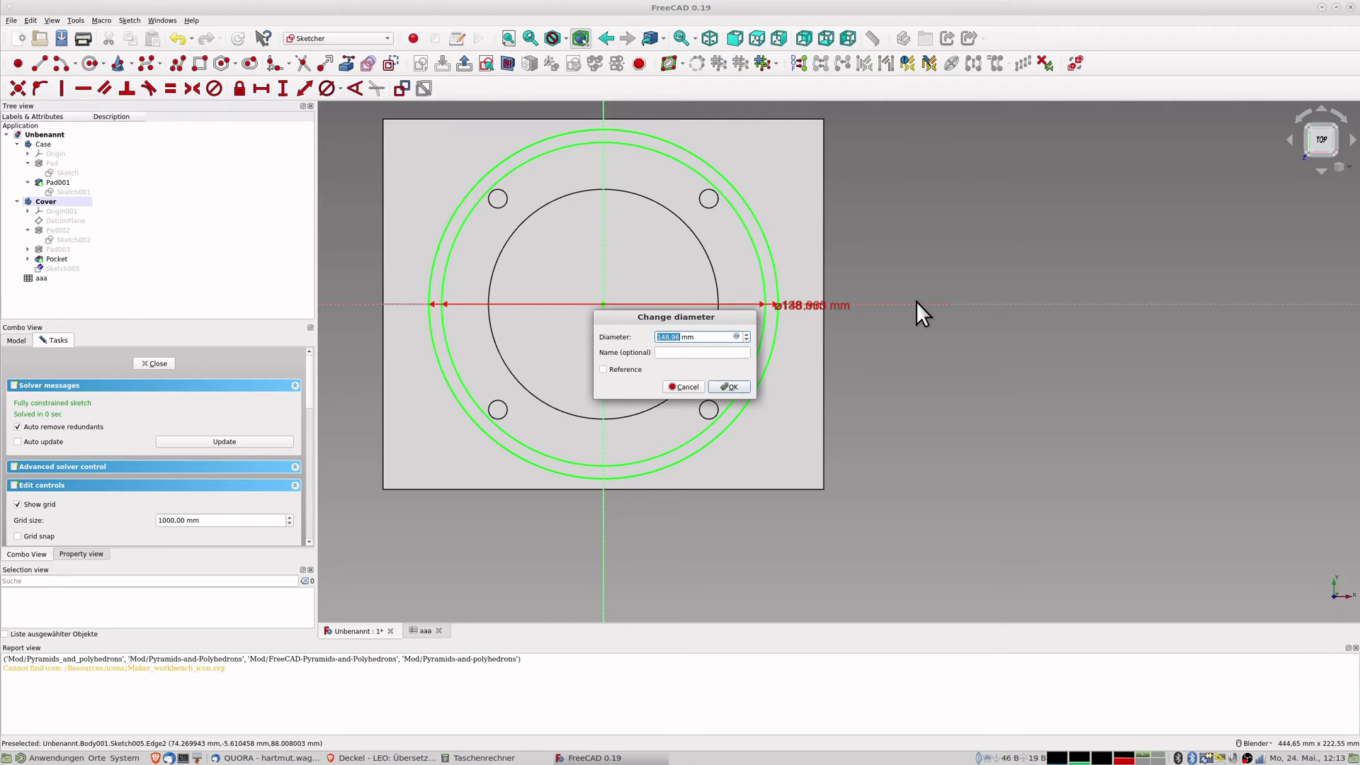
{"action": "type", "text": "152"}
{"action": "key", "text": "Return"}
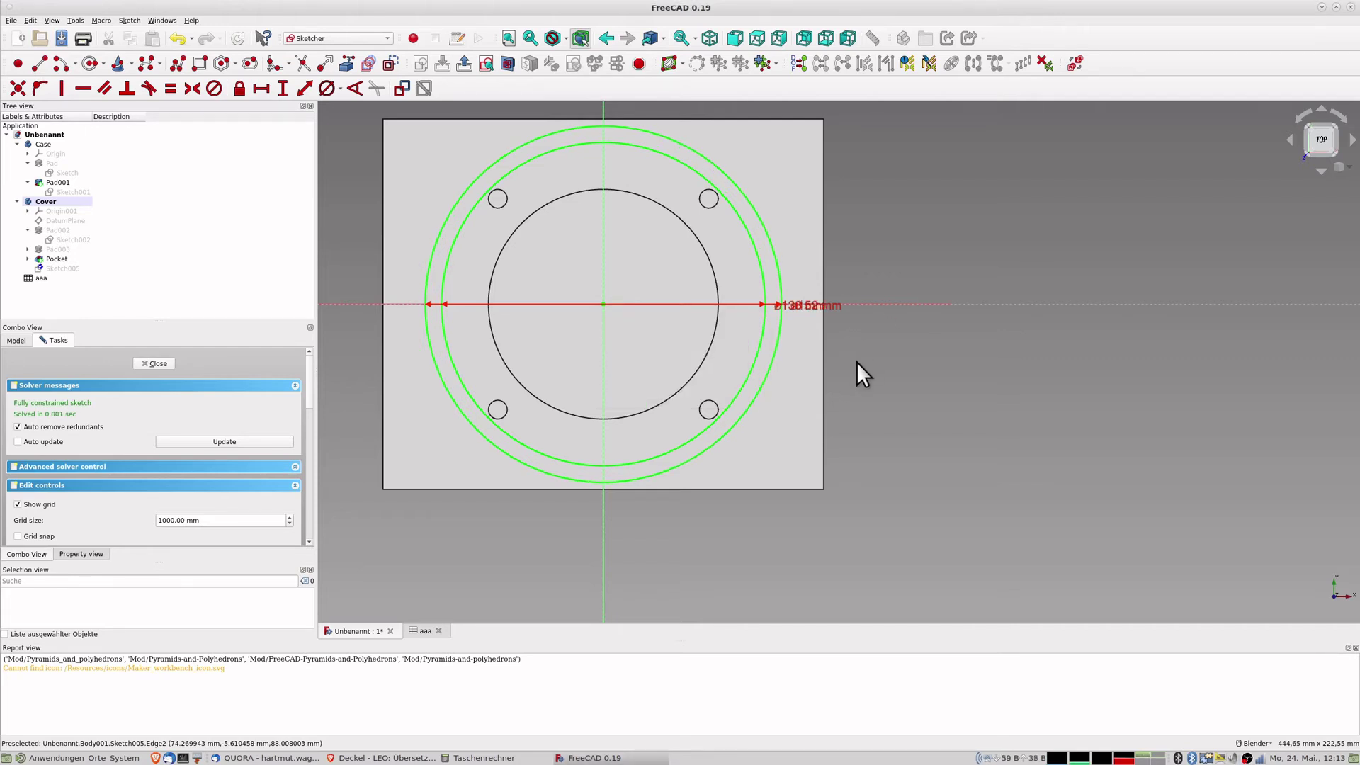
{"action": "middle_click_drag", "start_coordinate": [848, 397], "coordinate": [870, 337]}
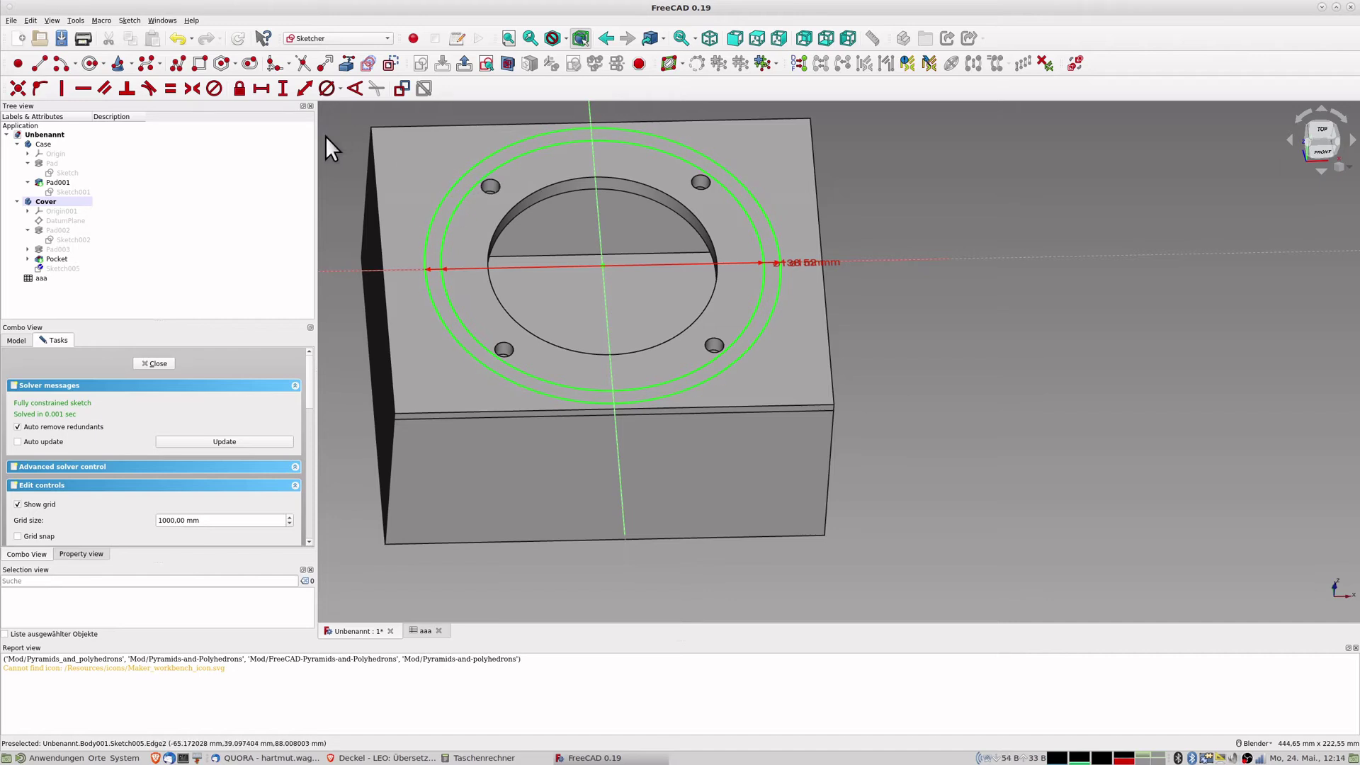
{"action": "left_click", "coordinate": [162, 366]}
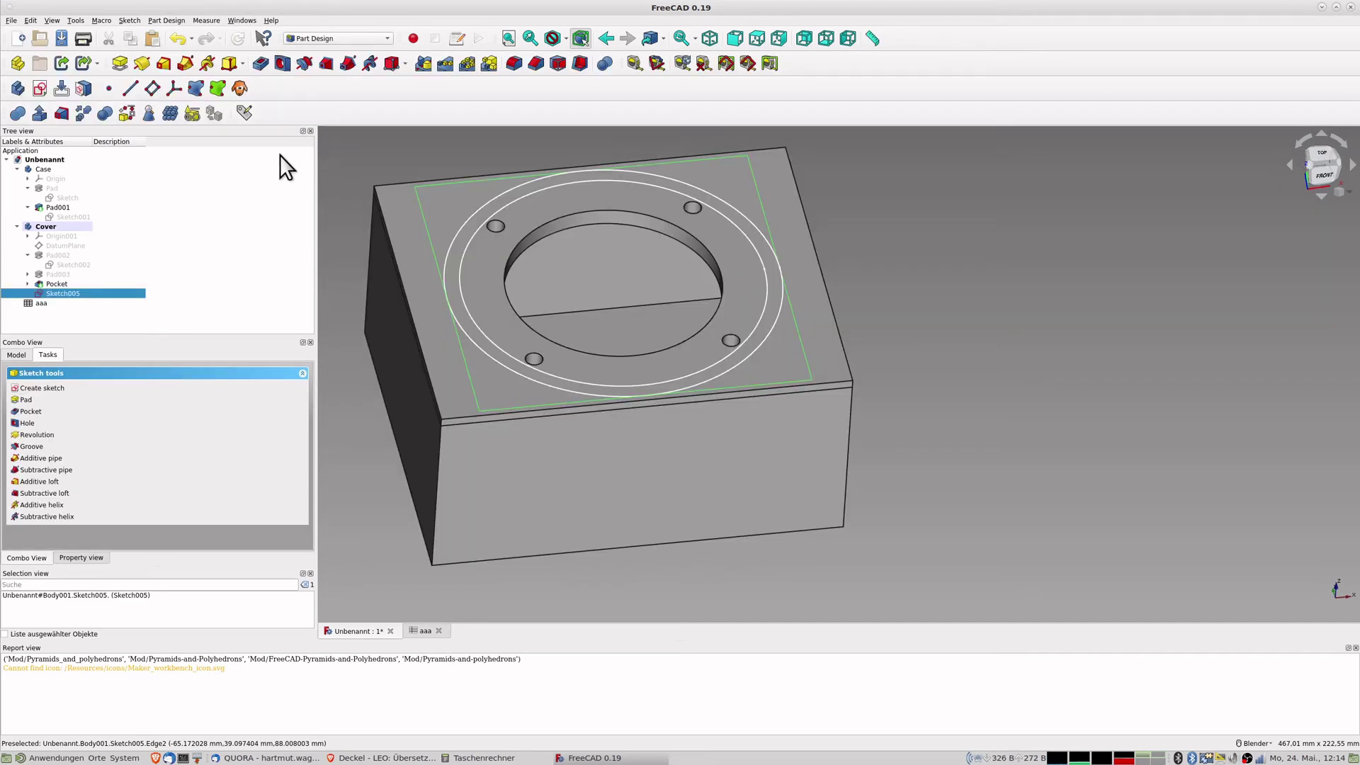
Pocket the ring between the two circles to a fixed depth as a groove around the cover's opening.
{"action": "left_click", "coordinate": [261, 66]}
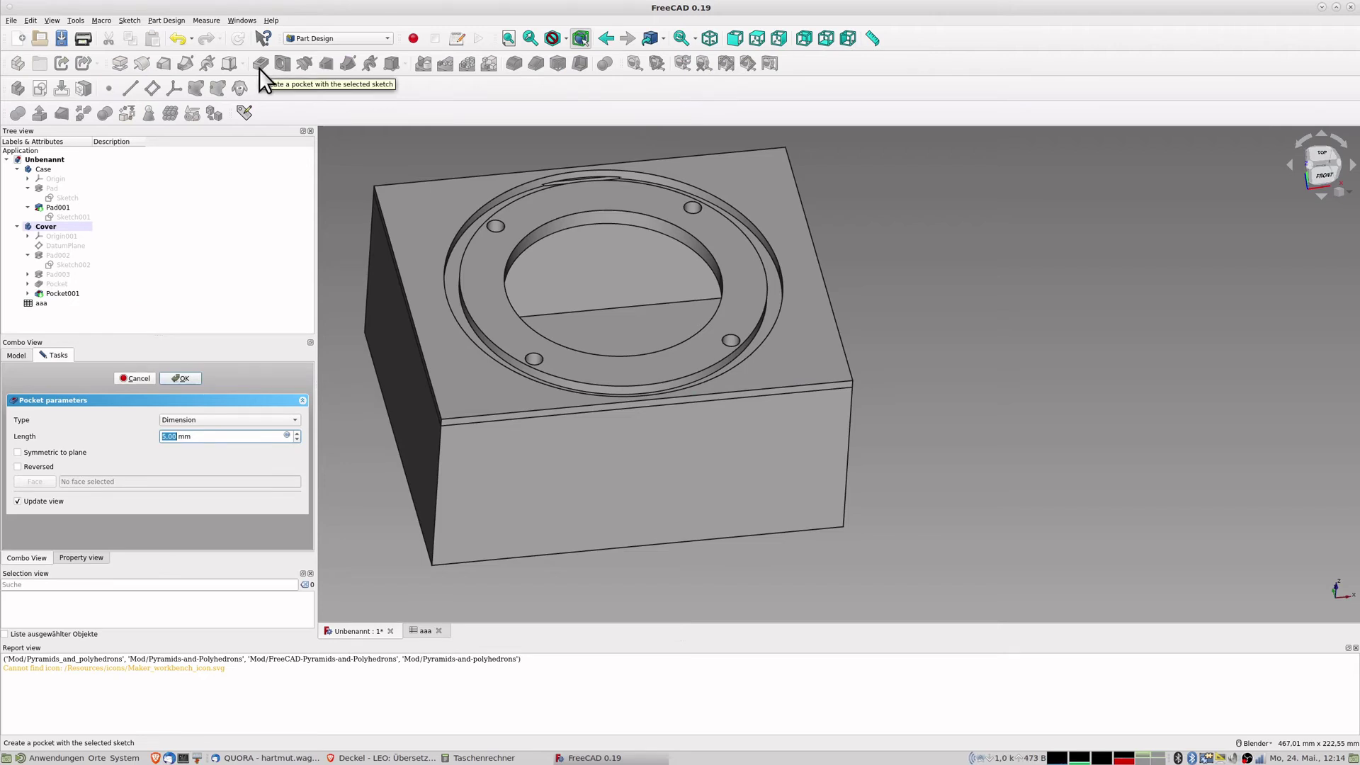
{"action": "left_click", "coordinate": [207, 378]}
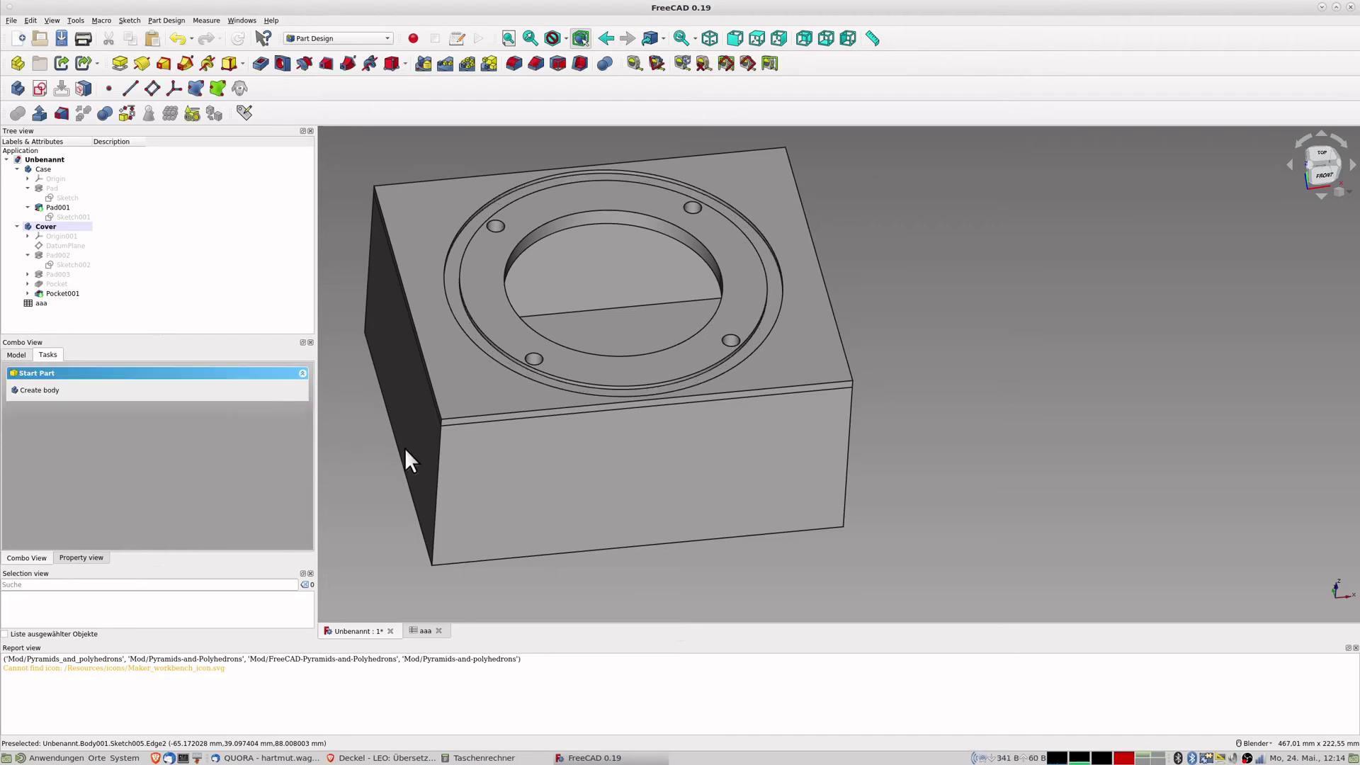
{"action": "middle_click_drag", "start_coordinate": [596, 403], "coordinate": [552, 265]}
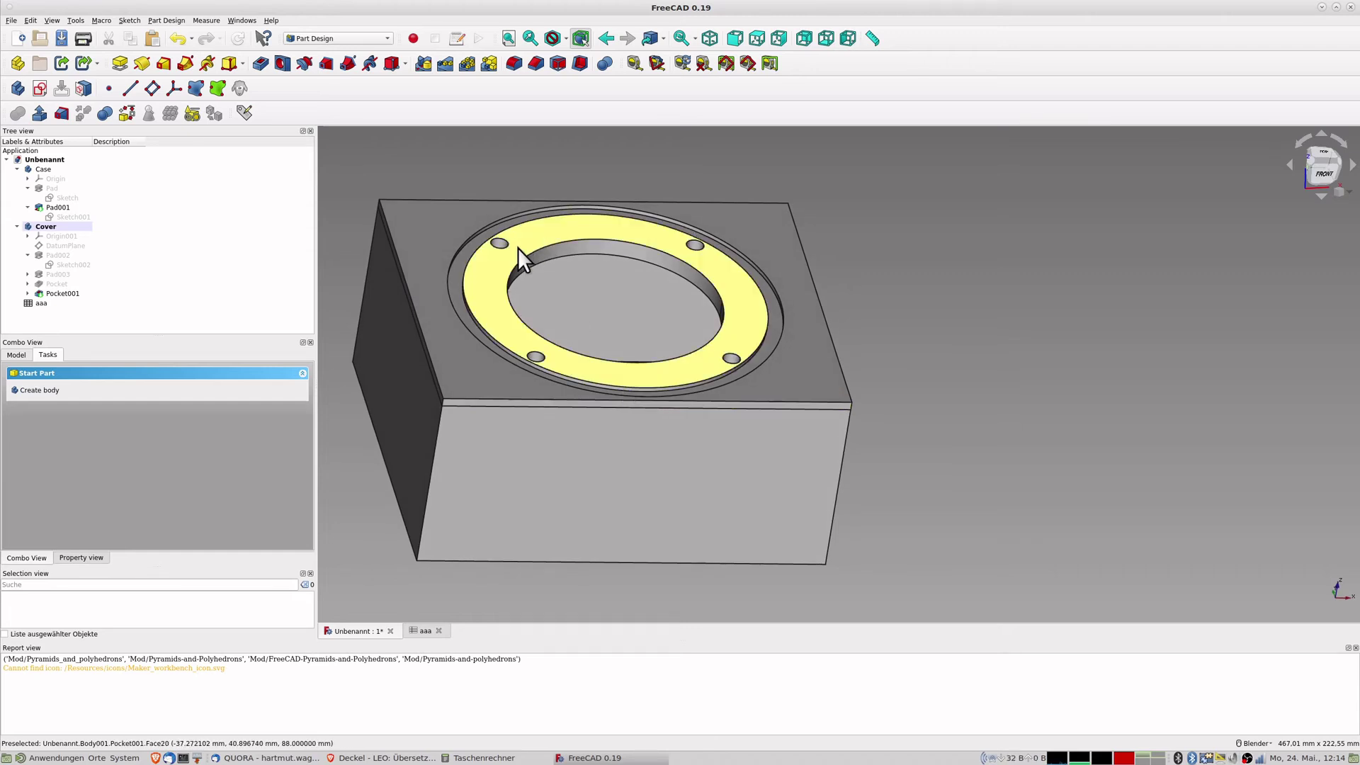
{"action": "middle_click_drag", "start_coordinate": [498, 253], "coordinate": [864, 313]}
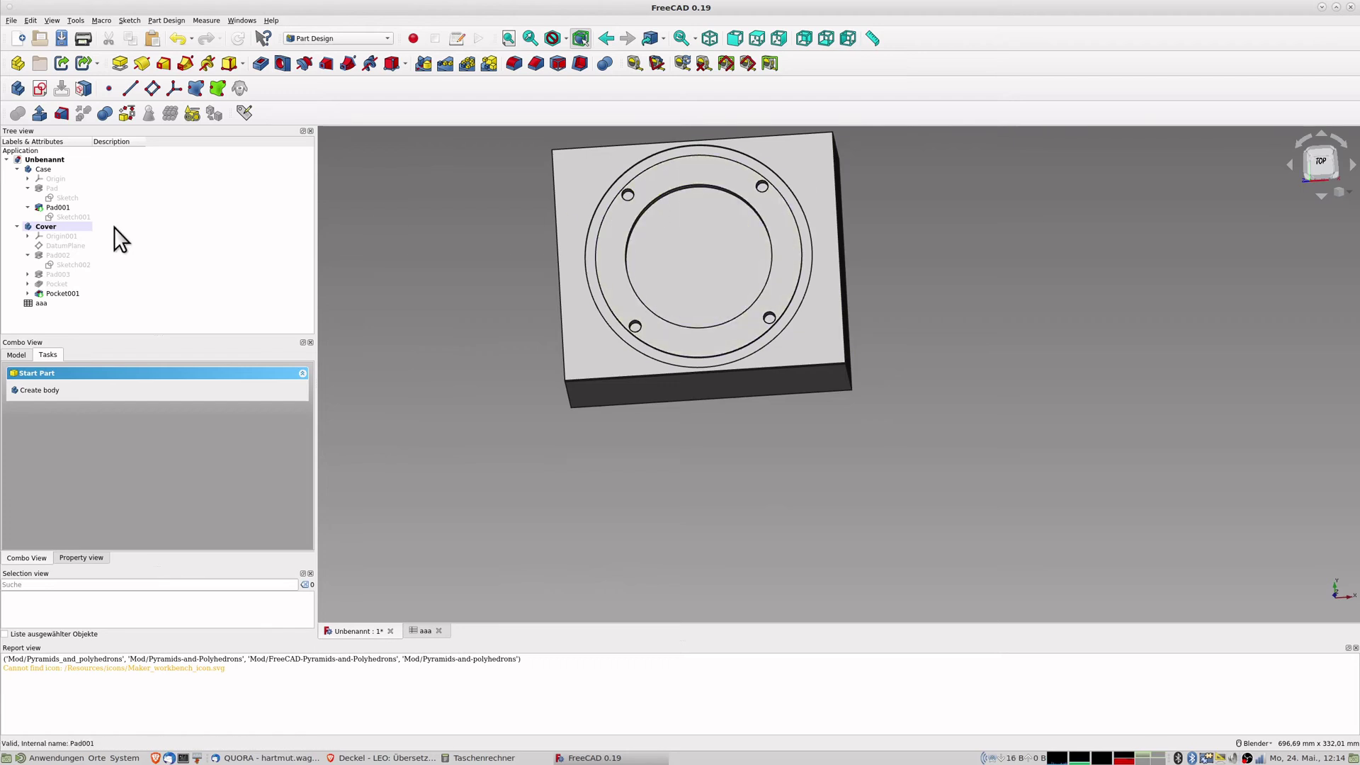
Reopen the ring groove's sketch and move its two overlapping diameter labels apart.
{"action": "left_click", "coordinate": [28, 293]}
{"action": "left_click", "coordinate": [59, 303]}
{"action": "double_click", "coordinate": [59, 303]}
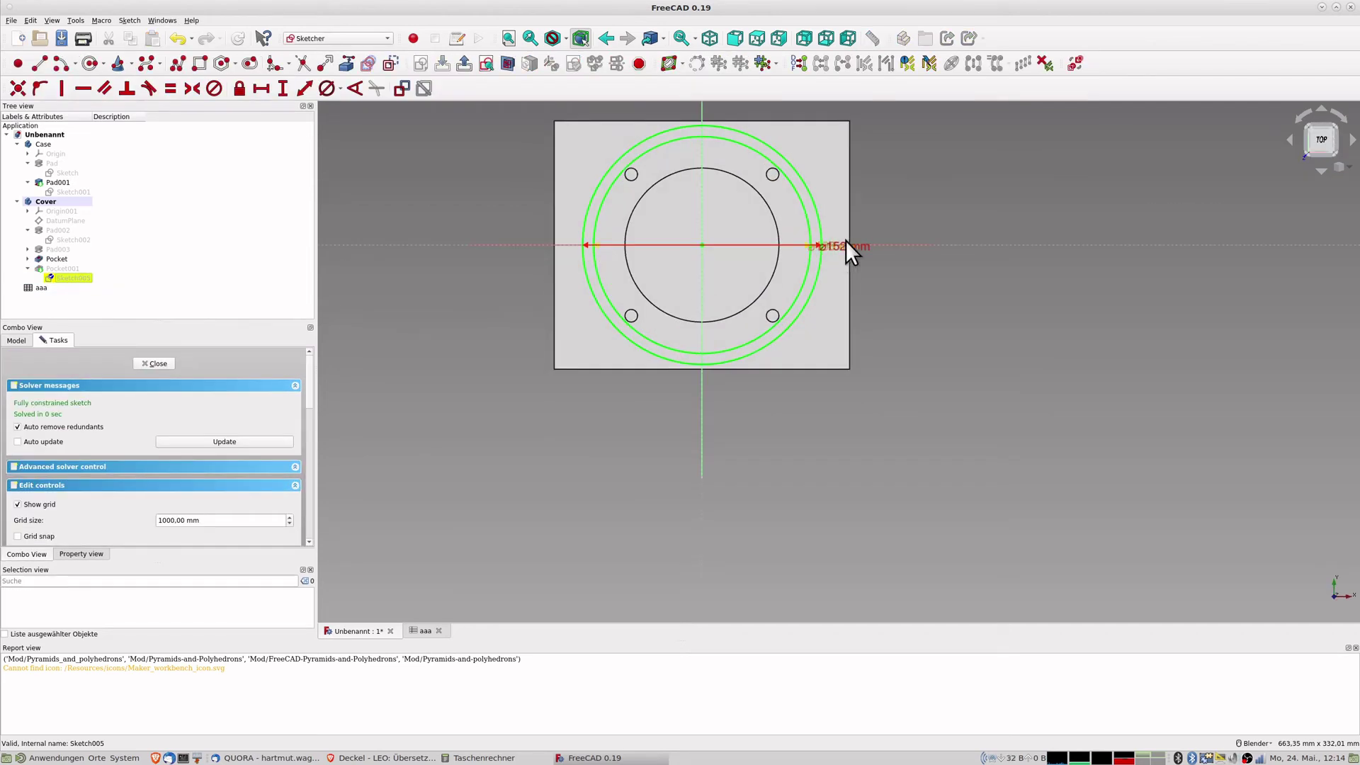
{"action": "scroll", "coordinate": [846, 240], "scroll_direction": "up", "scroll_amount": 4}
{"action": "left_click_drag", "start_coordinate": [829, 256], "coordinate": [837, 339]}
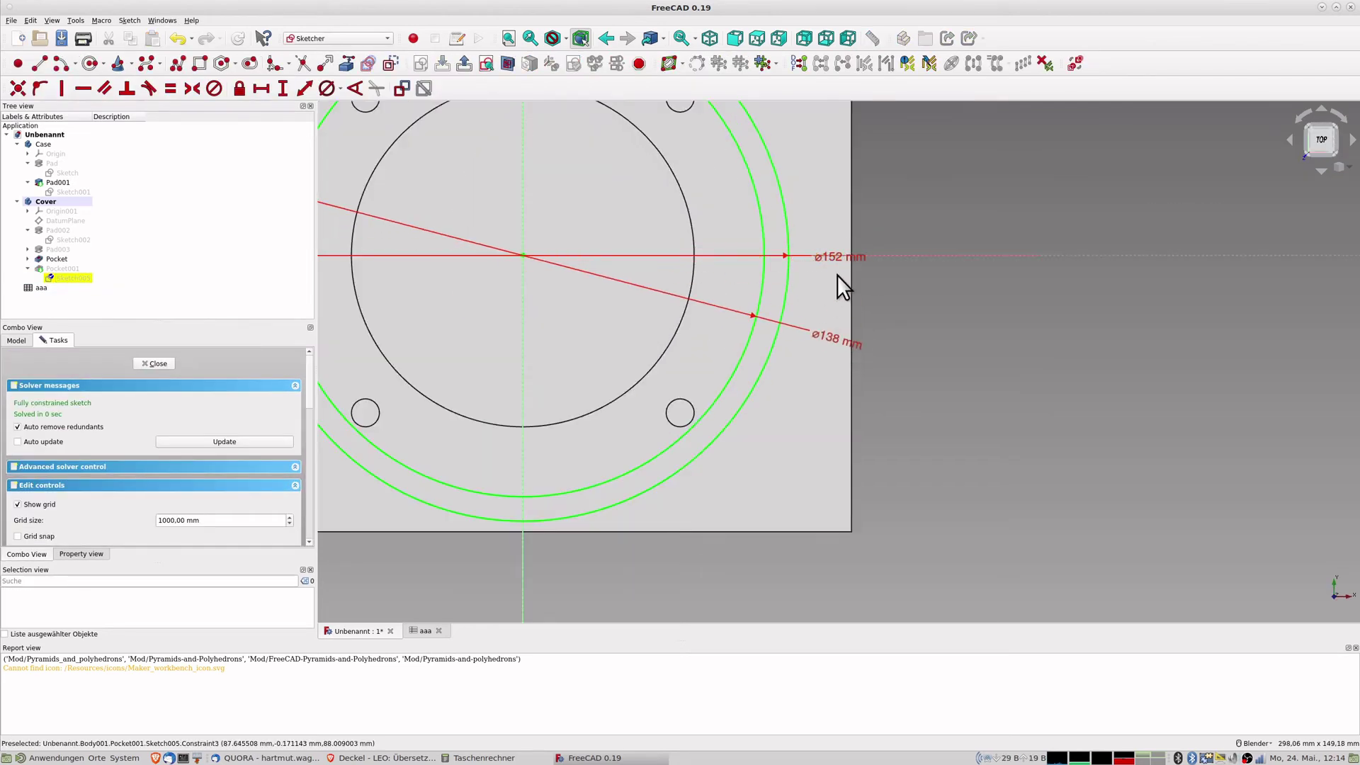
{"action": "left_click_drag", "start_coordinate": [838, 257], "coordinate": [898, 205]}
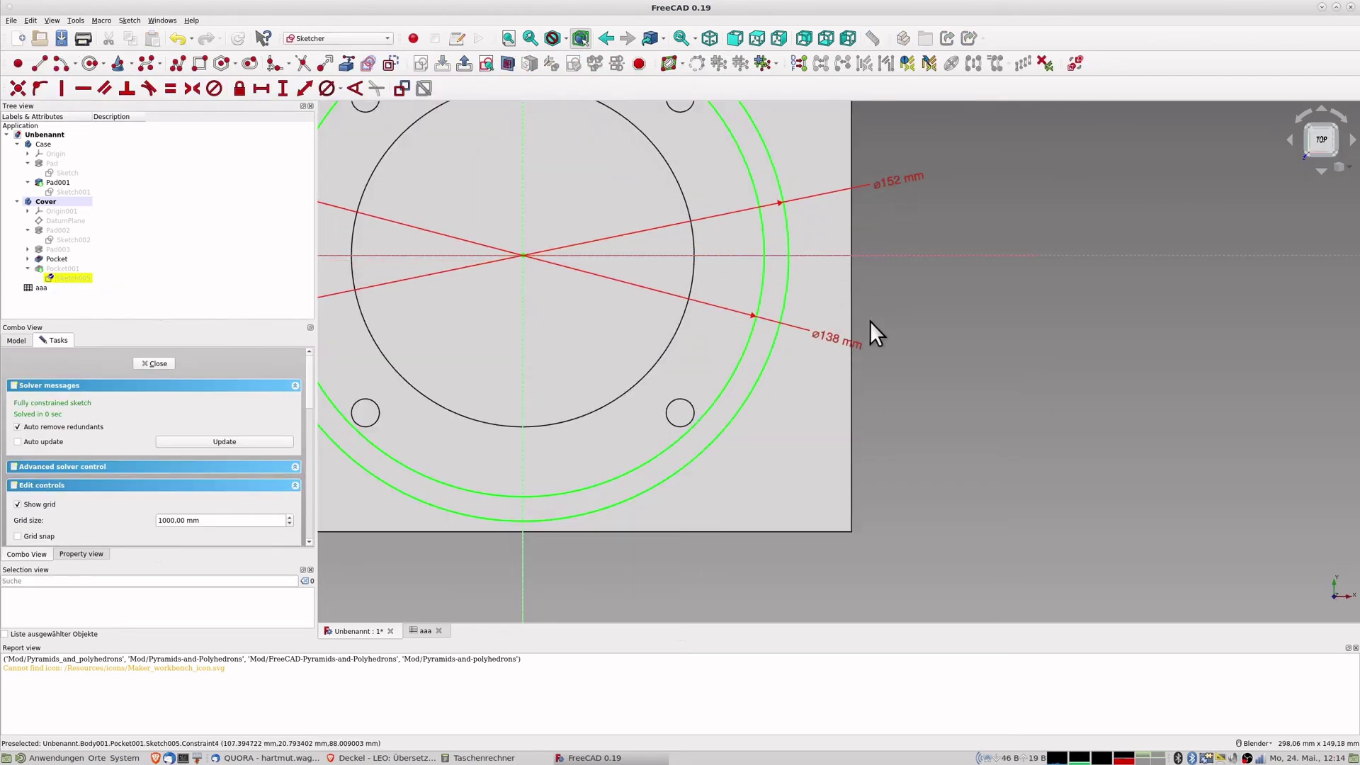
Set the diameter of the ring groove's inner circle to 140 mm.
{"action": "double_click", "coordinate": [827, 338]}
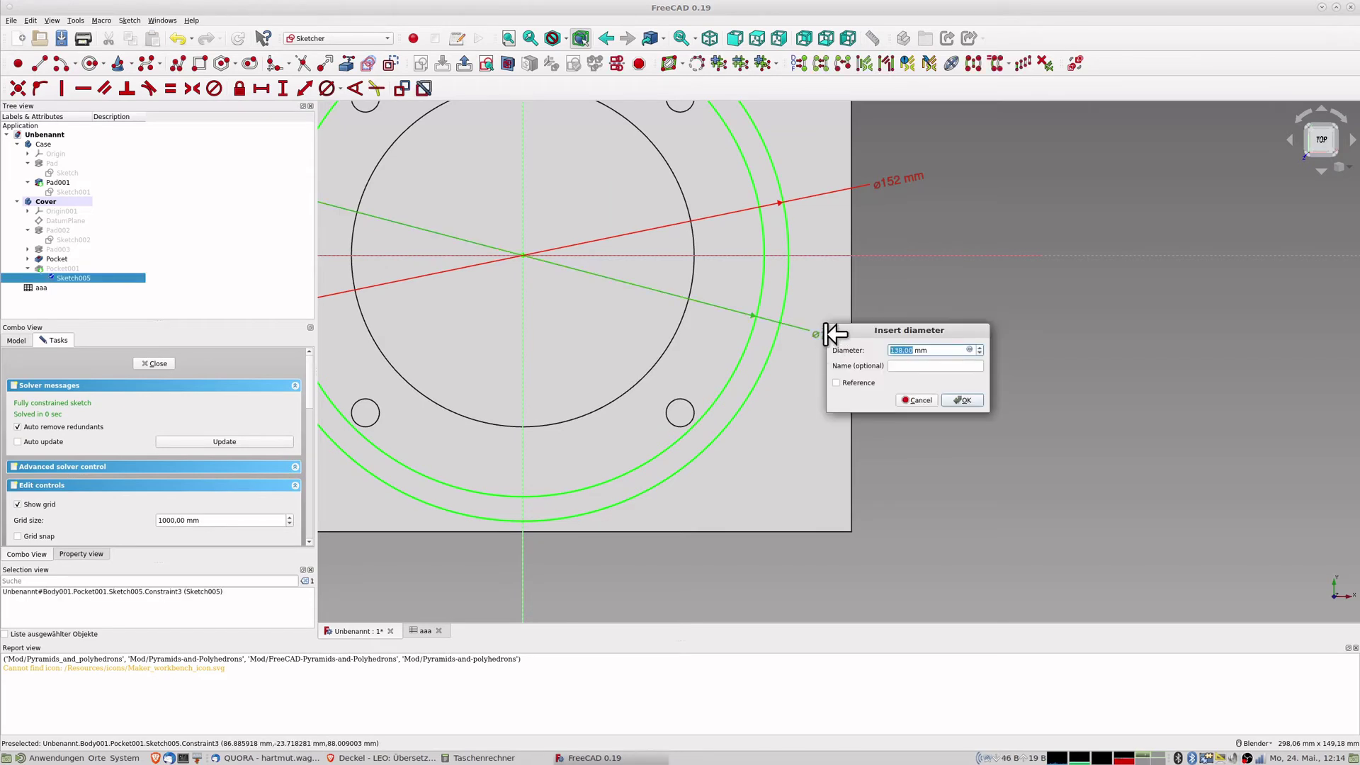
{"action": "type", "text": "140"}
{"action": "key", "text": "Return"}
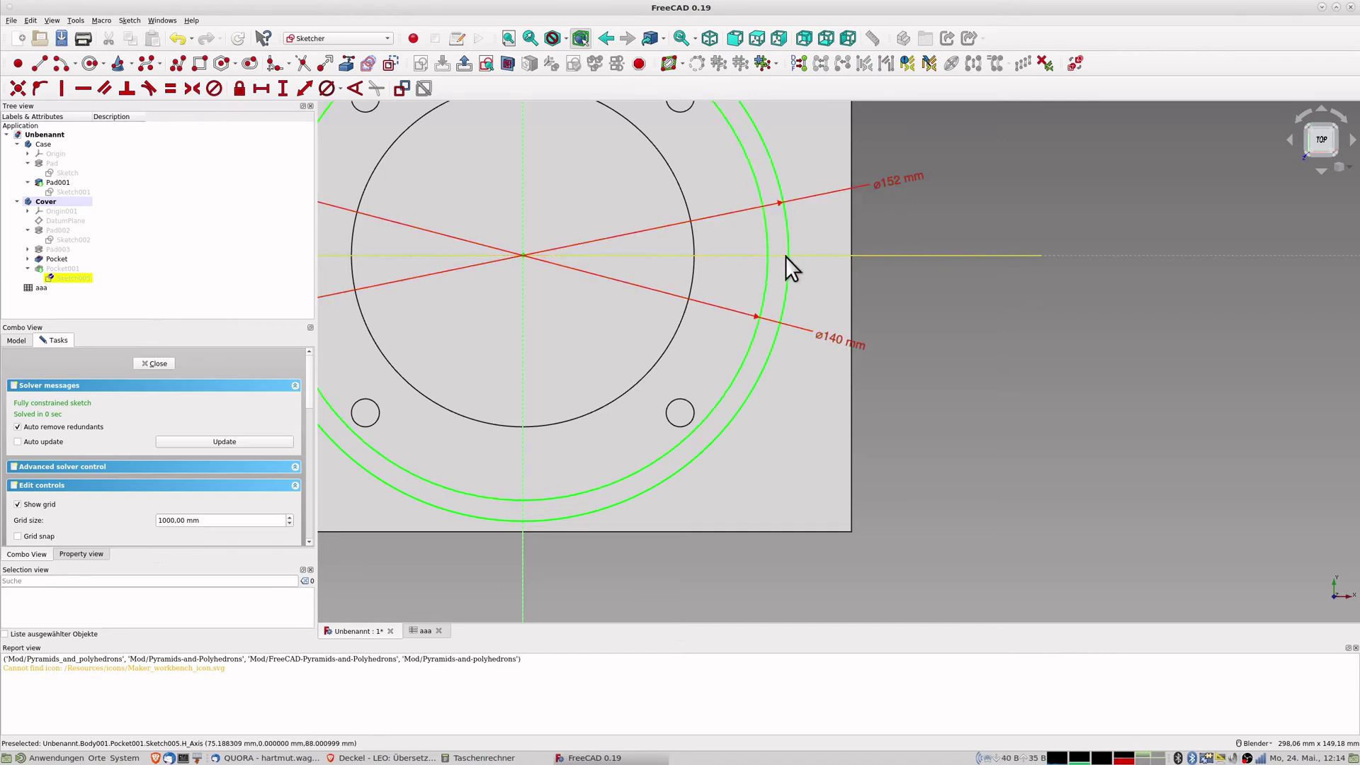
Set the diameter of the ring groove's inner circle to 142 mm and close the sketch.
{"action": "scroll", "coordinate": [785, 257], "scroll_direction": "down", "scroll_amount": 6}
{"action": "scroll", "coordinate": [785, 256], "scroll_direction": "up", "scroll_amount": 2}
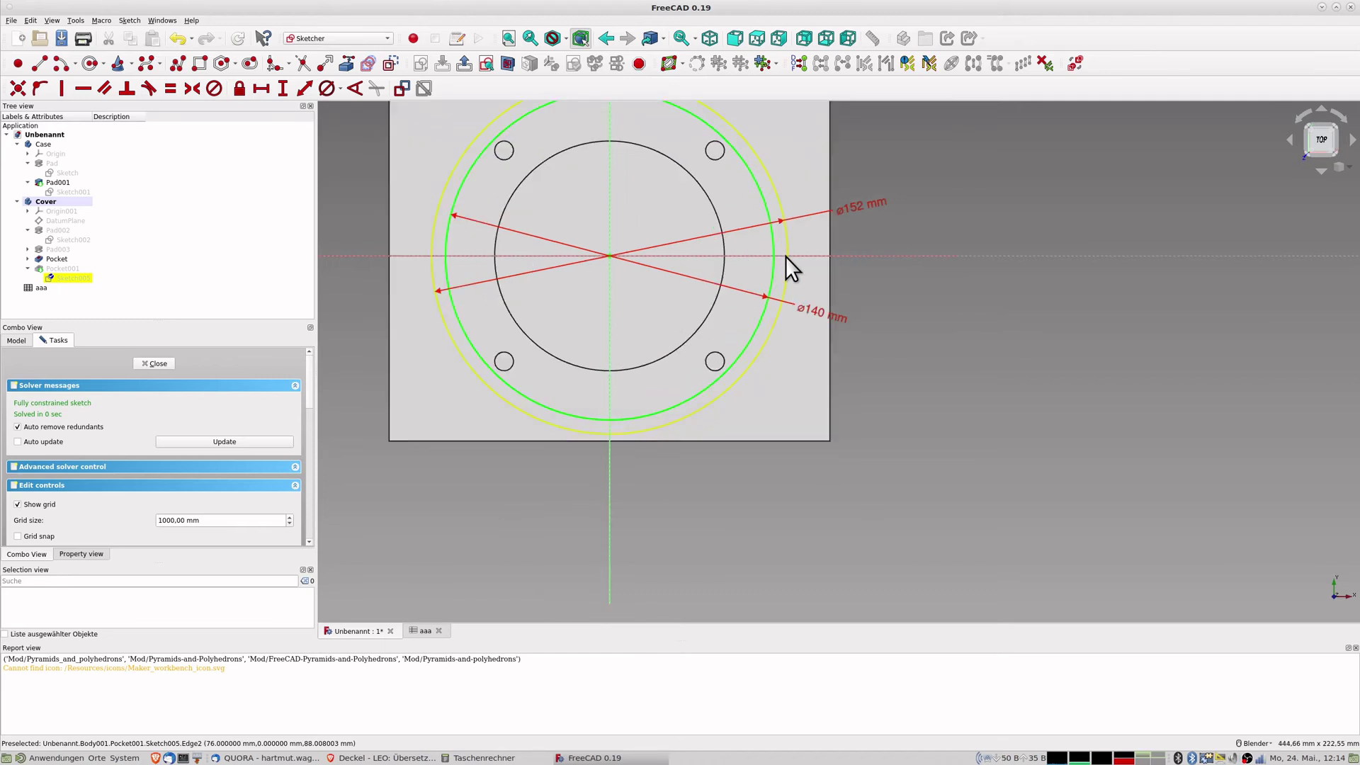
{"action": "left_click", "coordinate": [813, 309]}
{"action": "double_click", "coordinate": [812, 307]}
{"action": "type", "text": "142"}
{"action": "key", "text": "Return"}
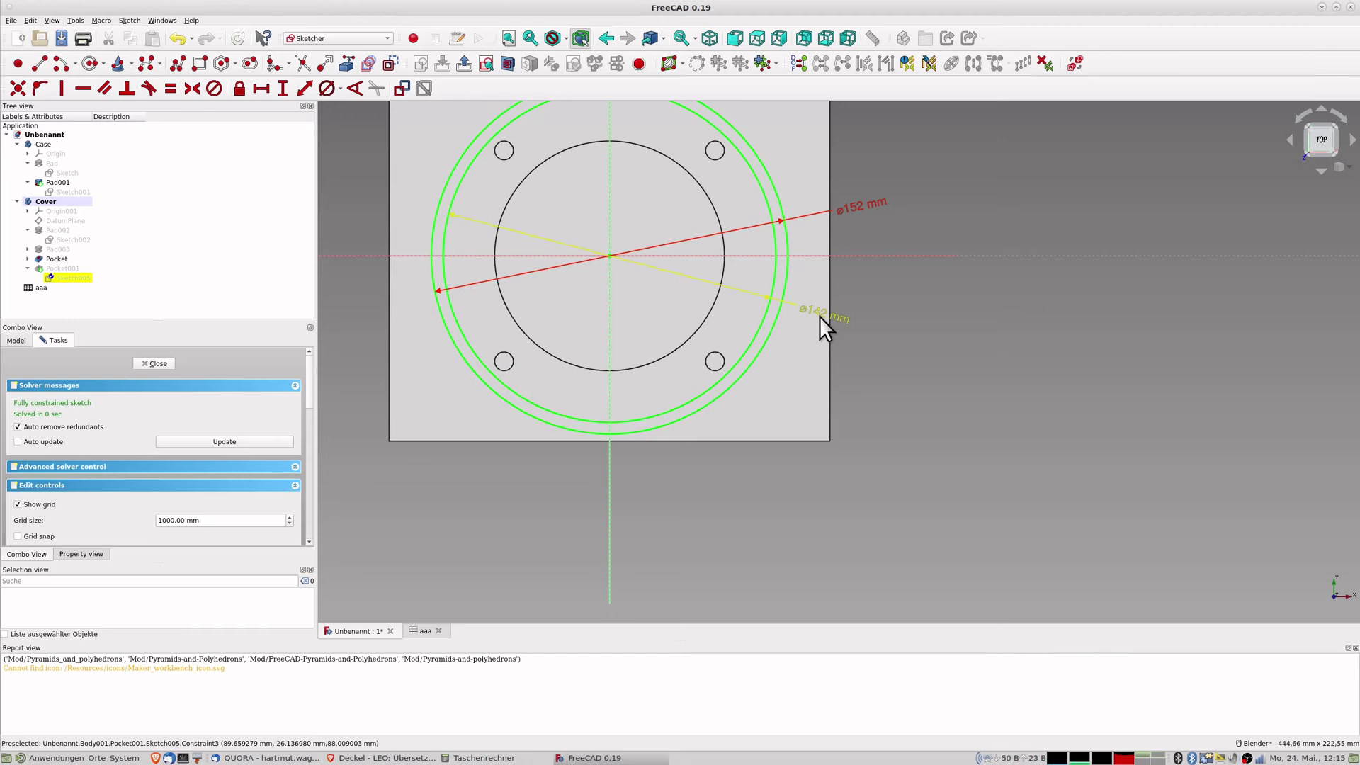
{"action": "middle_click_drag", "start_coordinate": [707, 355], "coordinate": [707, 355]}
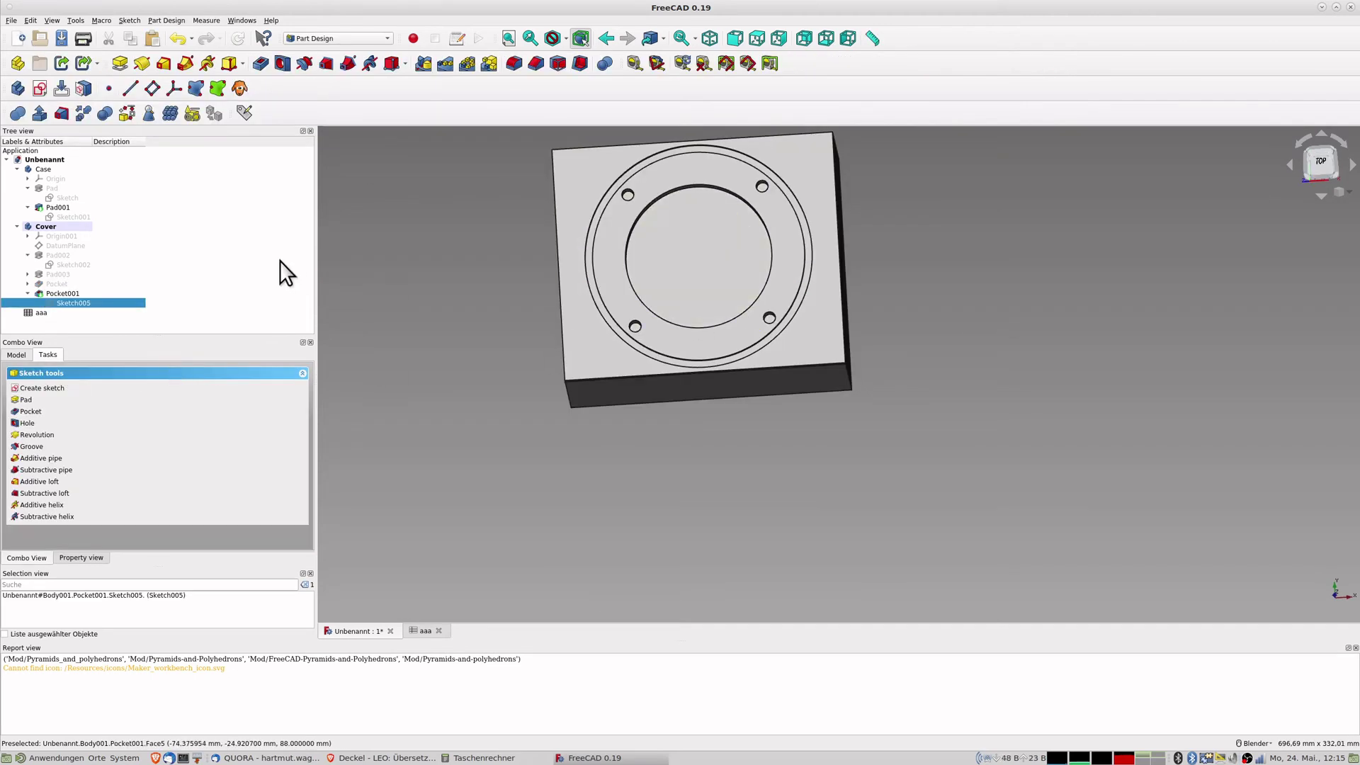
Reopen the ring groove's sketch to check its two diameters, close it and examine the groove on the model.
{"action": "double_click", "coordinate": [61, 303]}
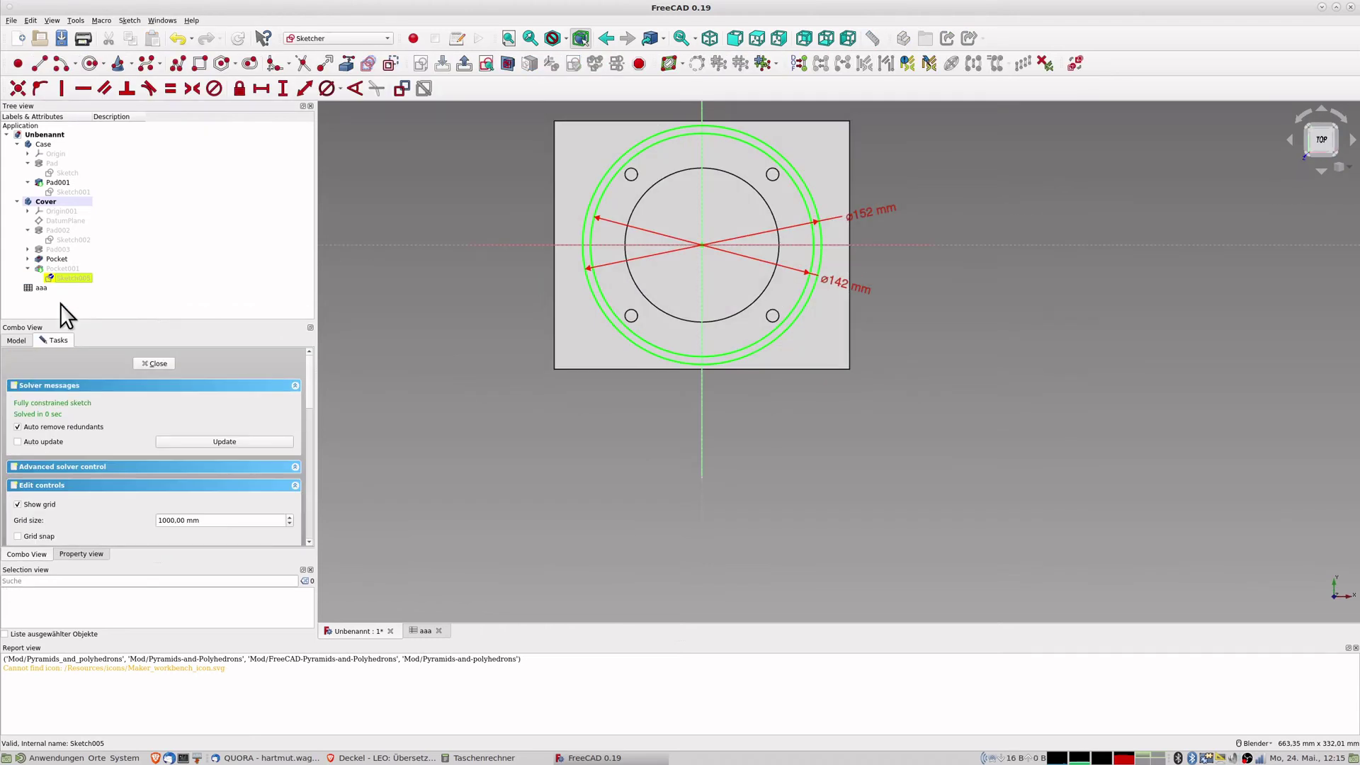
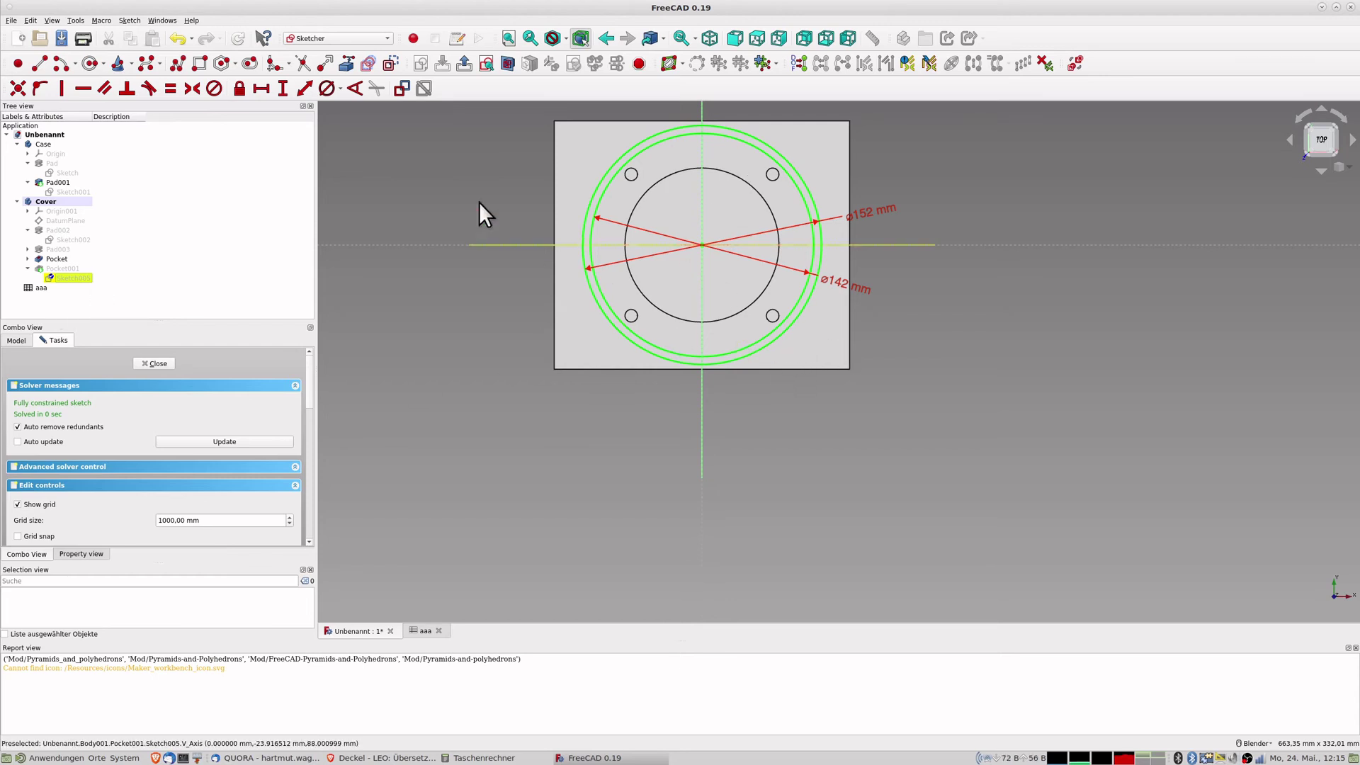
{"action": "left_click", "coordinate": [164, 363]}
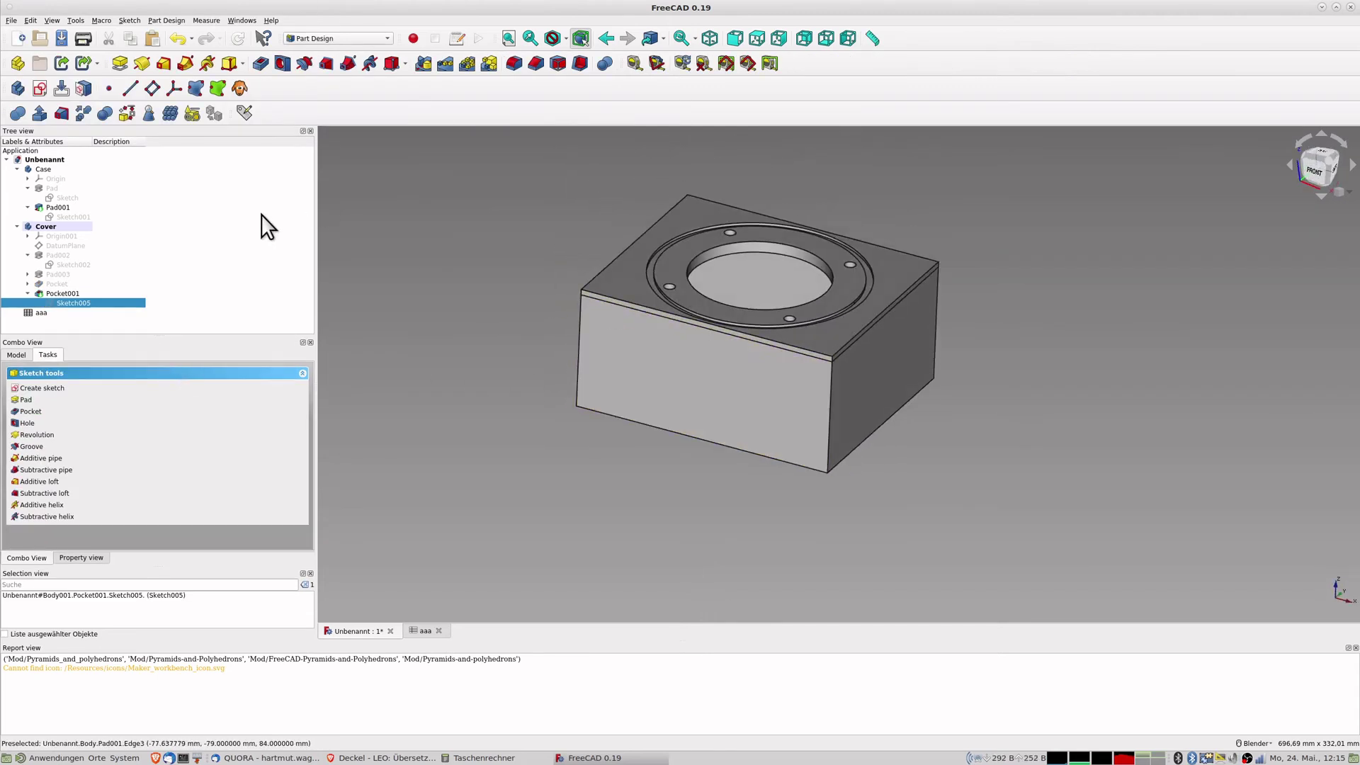
{"action": "middle_click_drag", "start_coordinate": [793, 432], "coordinate": [937, 404]}
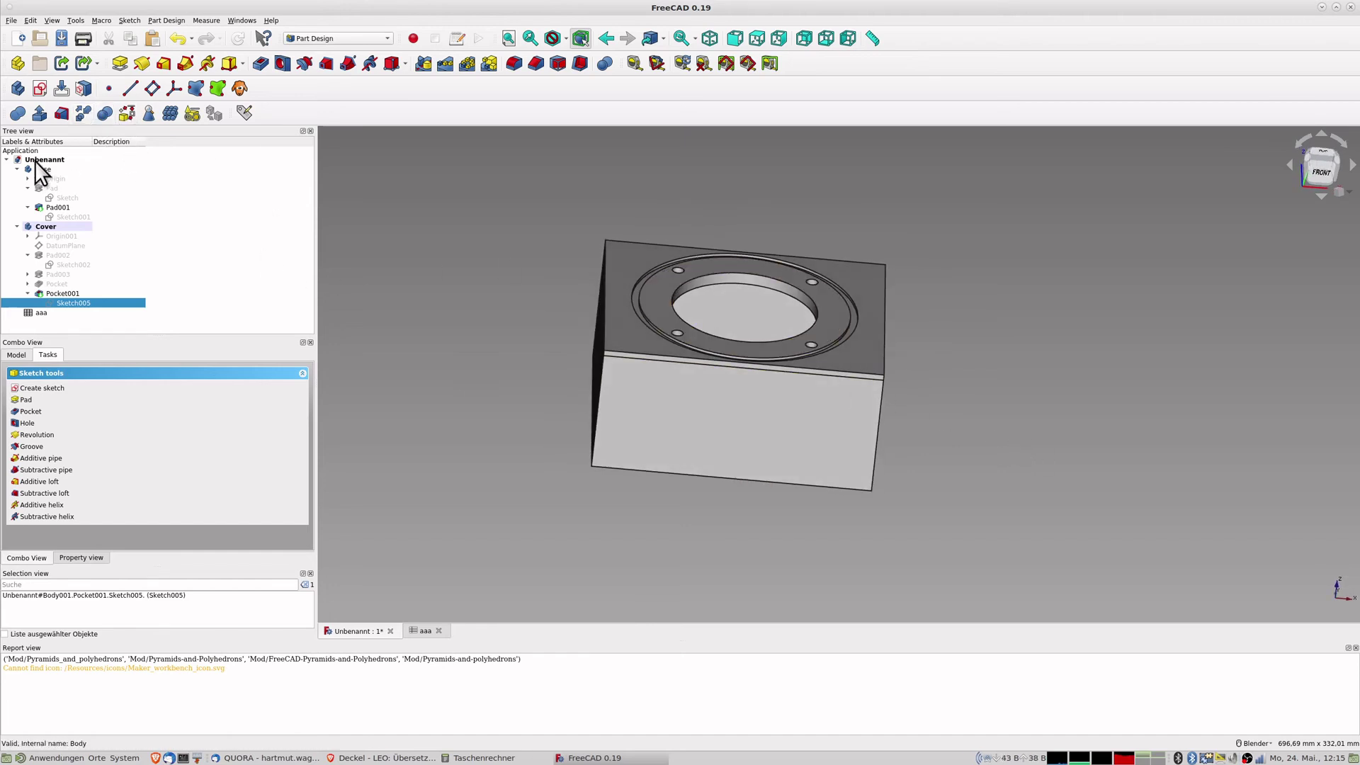
Create a new body and name it Shere.
{"action": "left_click", "coordinate": [19, 89]}
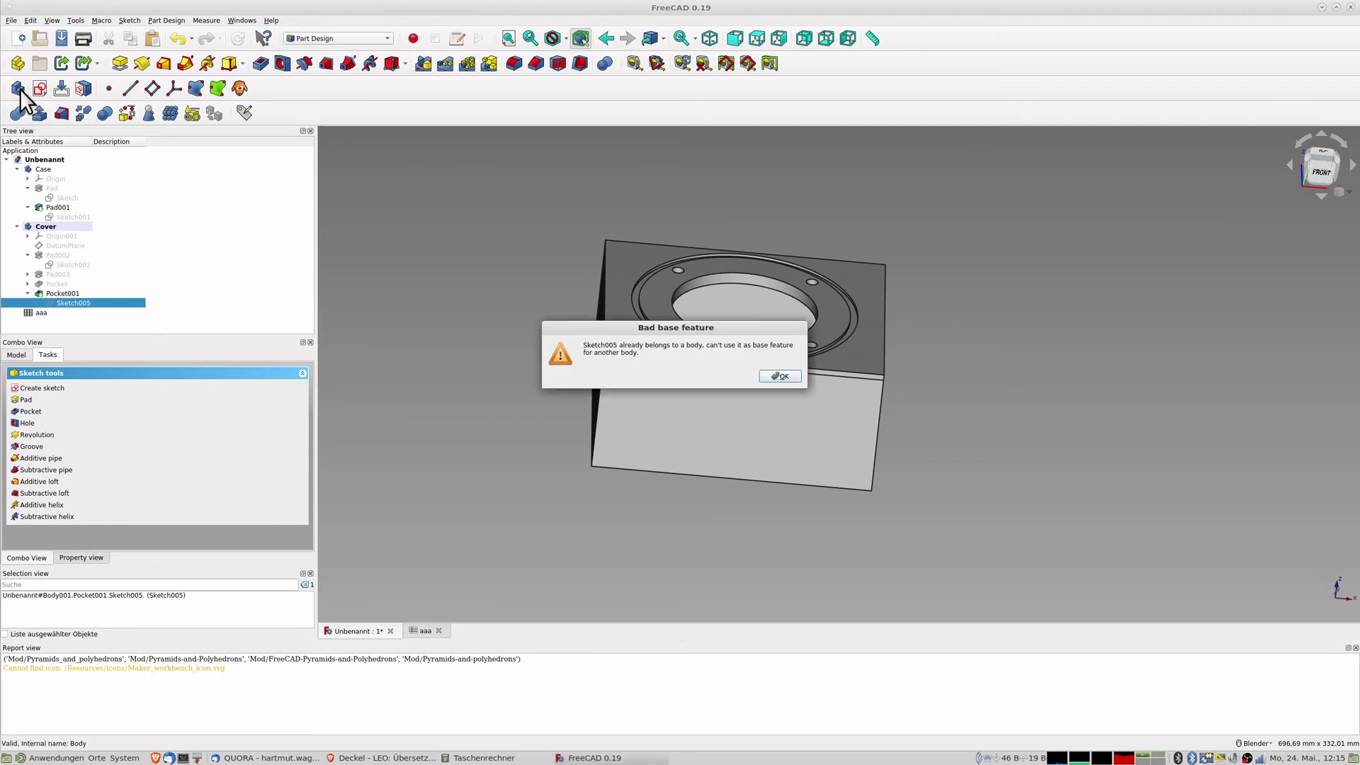
{"action": "left_click", "coordinate": [780, 376]}
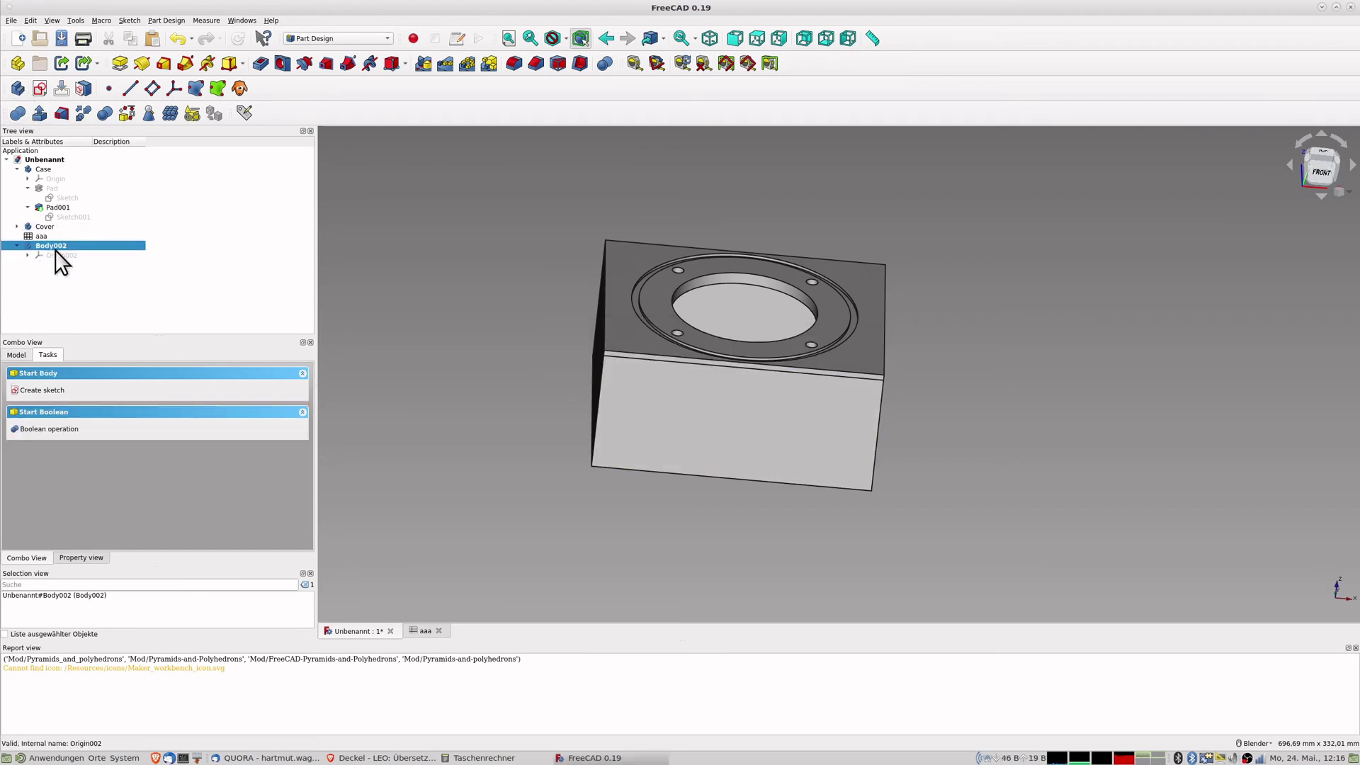
{"action": "type", "text": "Shere"}
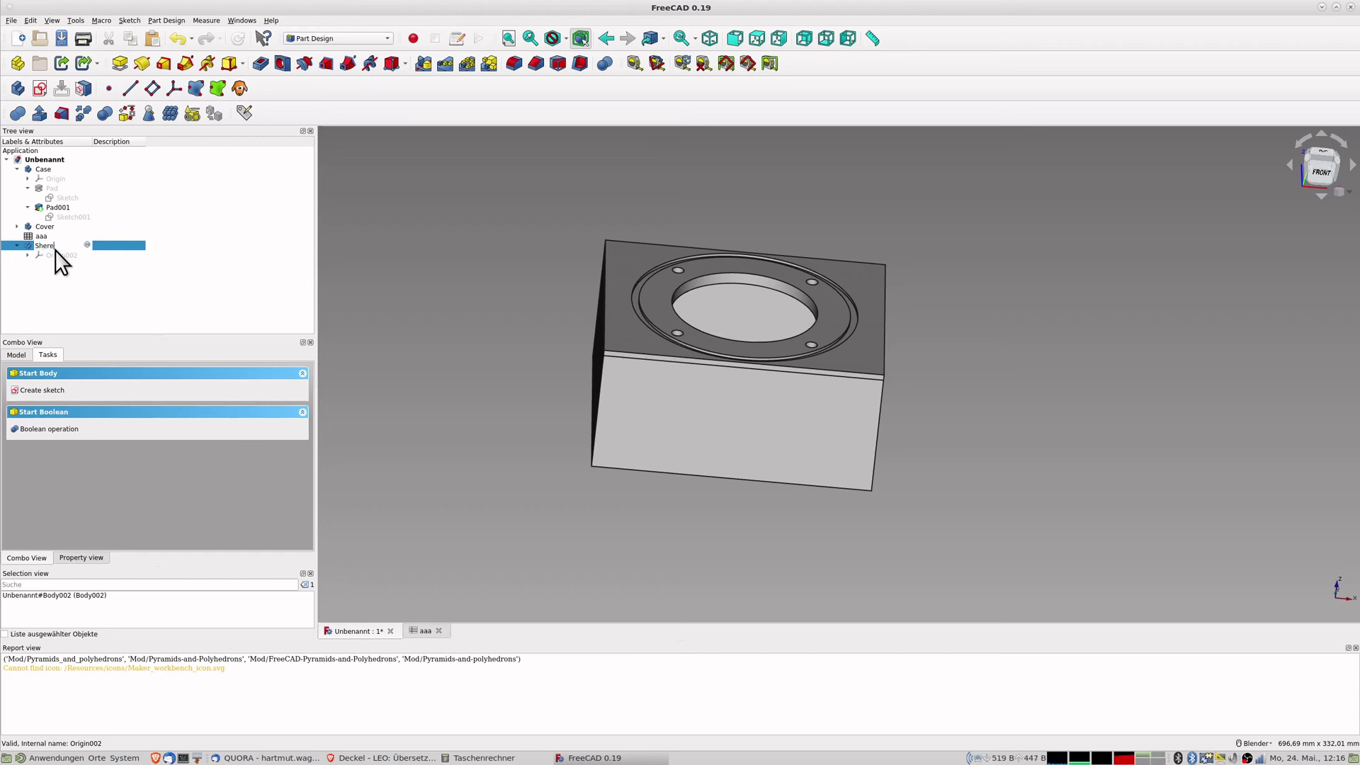
{"action": "key", "text": "Return"}
Expand the new body's origin and hide the Cover and Case bodies.
{"action": "left_click", "coordinate": [28, 255]}
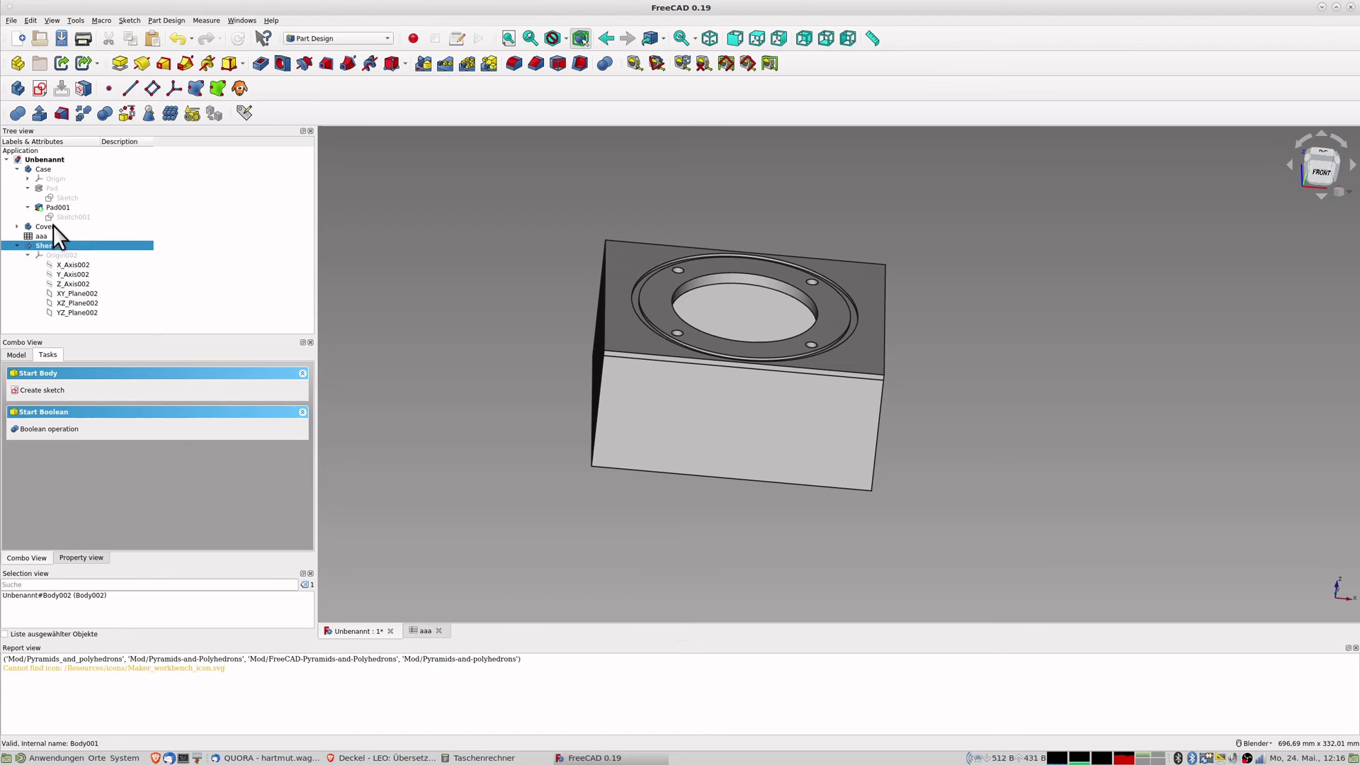
{"action": "left_click", "coordinate": [52, 225]}
{"action": "key", "text": "space"}
{"action": "key", "text": "space"}
{"action": "key", "text": "space"}
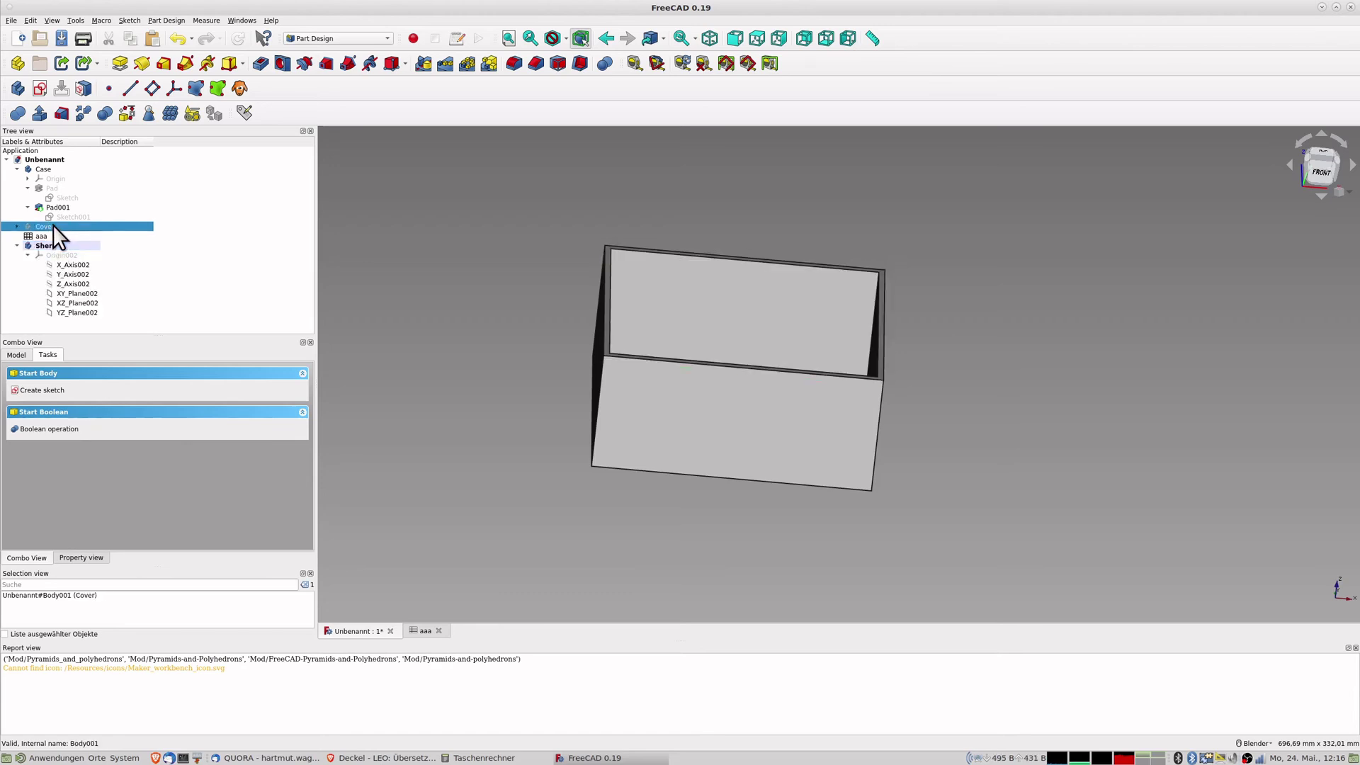
{"action": "left_click", "coordinate": [44, 168]}
{"action": "key", "text": "space"}
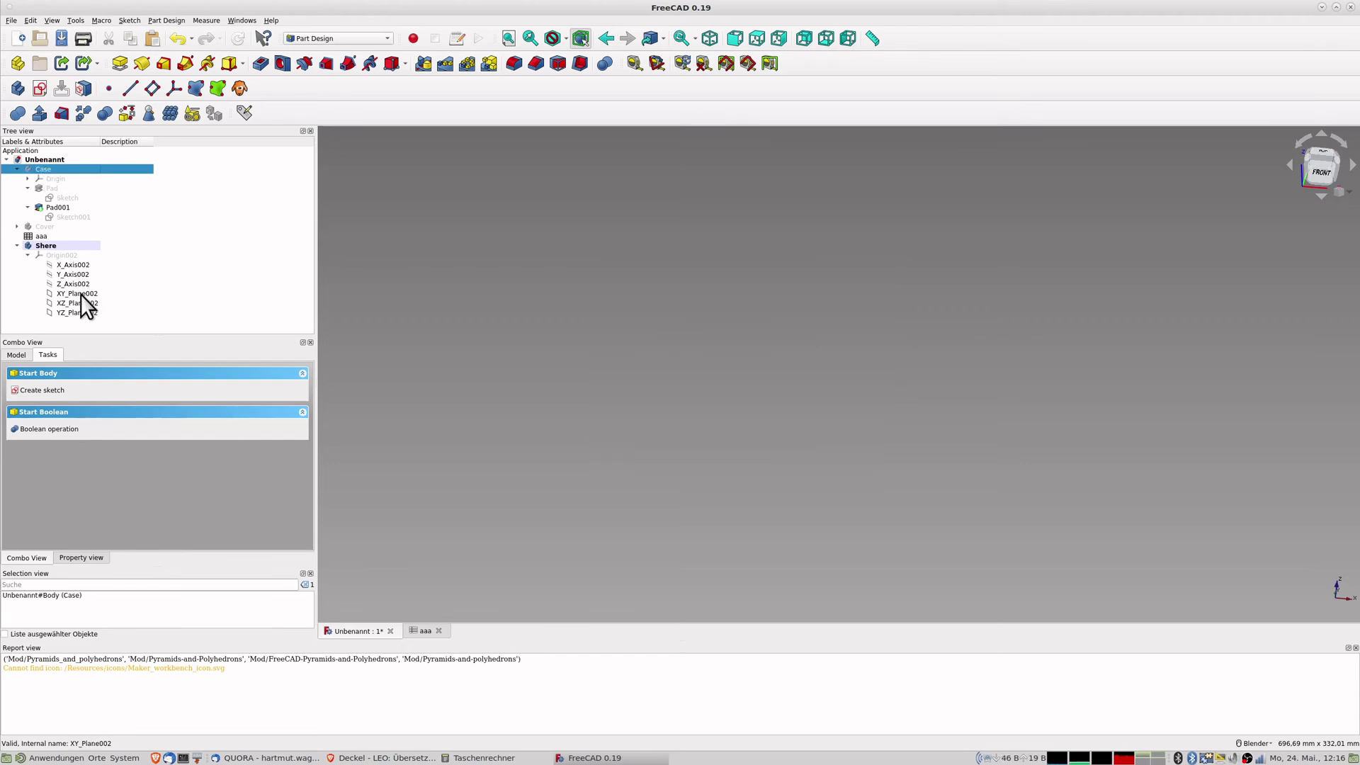
Show the origin planes and axes of the Shere body.
{"action": "left_click", "coordinate": [79, 294]}
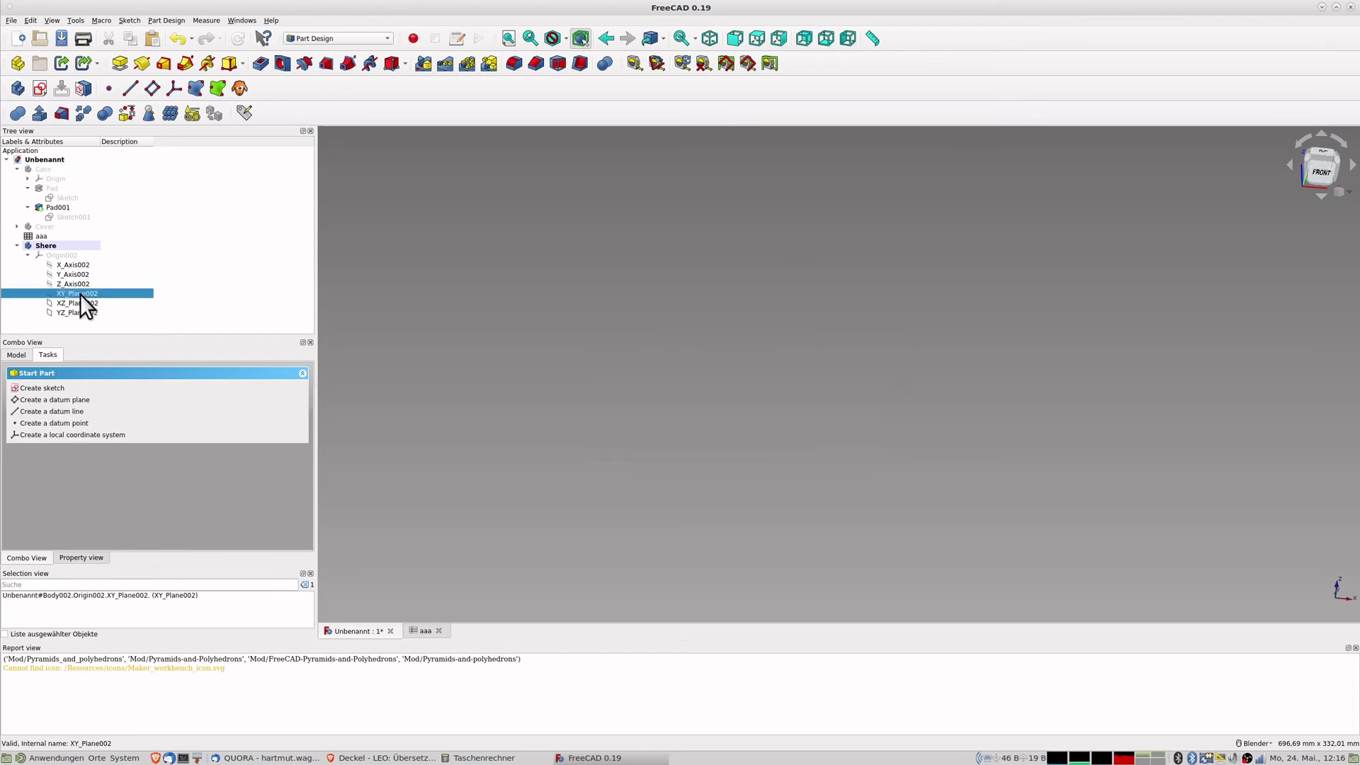
{"action": "left_click", "coordinate": [53, 256]}
{"action": "key", "text": "space"}
{"action": "scroll", "coordinate": [567, 443], "scroll_direction": "up", "scroll_amount": 5}
{"action": "scroll", "coordinate": [586, 444], "scroll_direction": "down", "scroll_amount": 3}
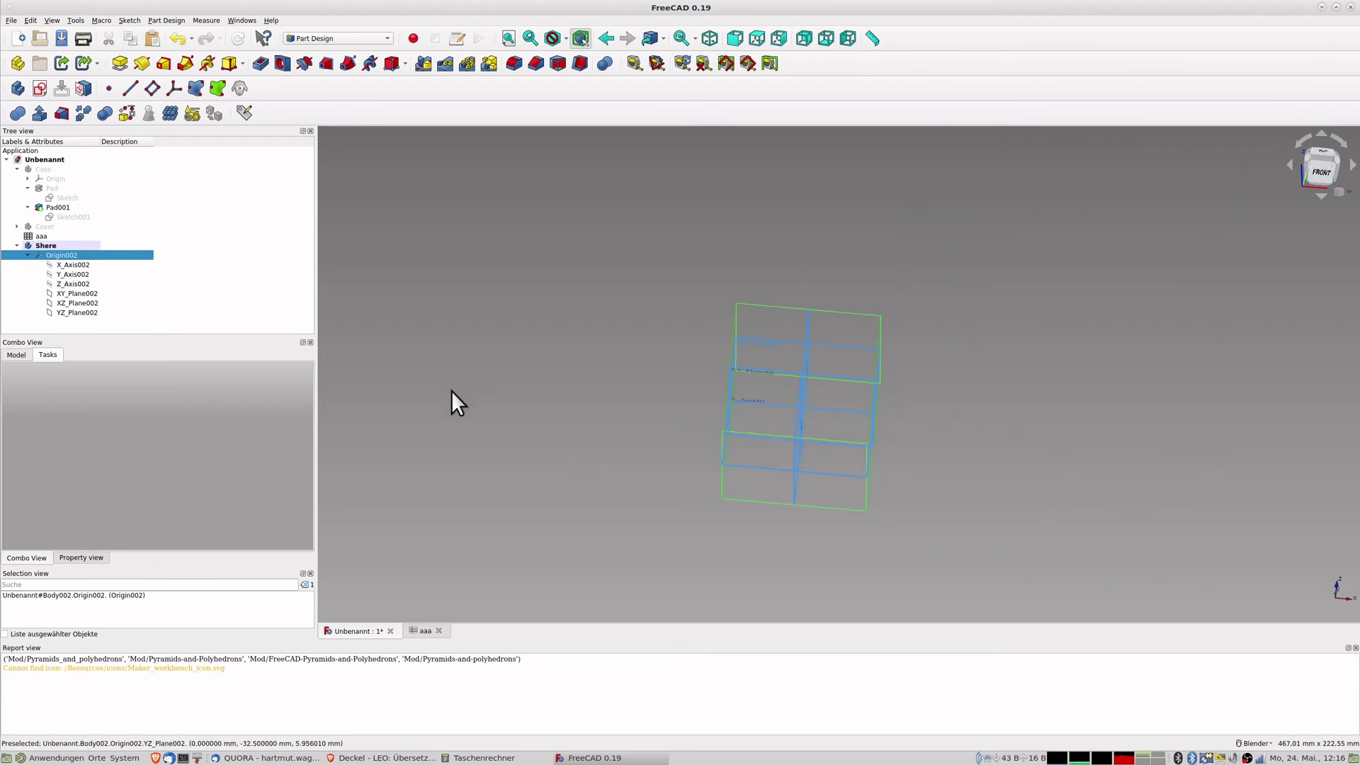
{"action": "left_click", "coordinate": [71, 295]}
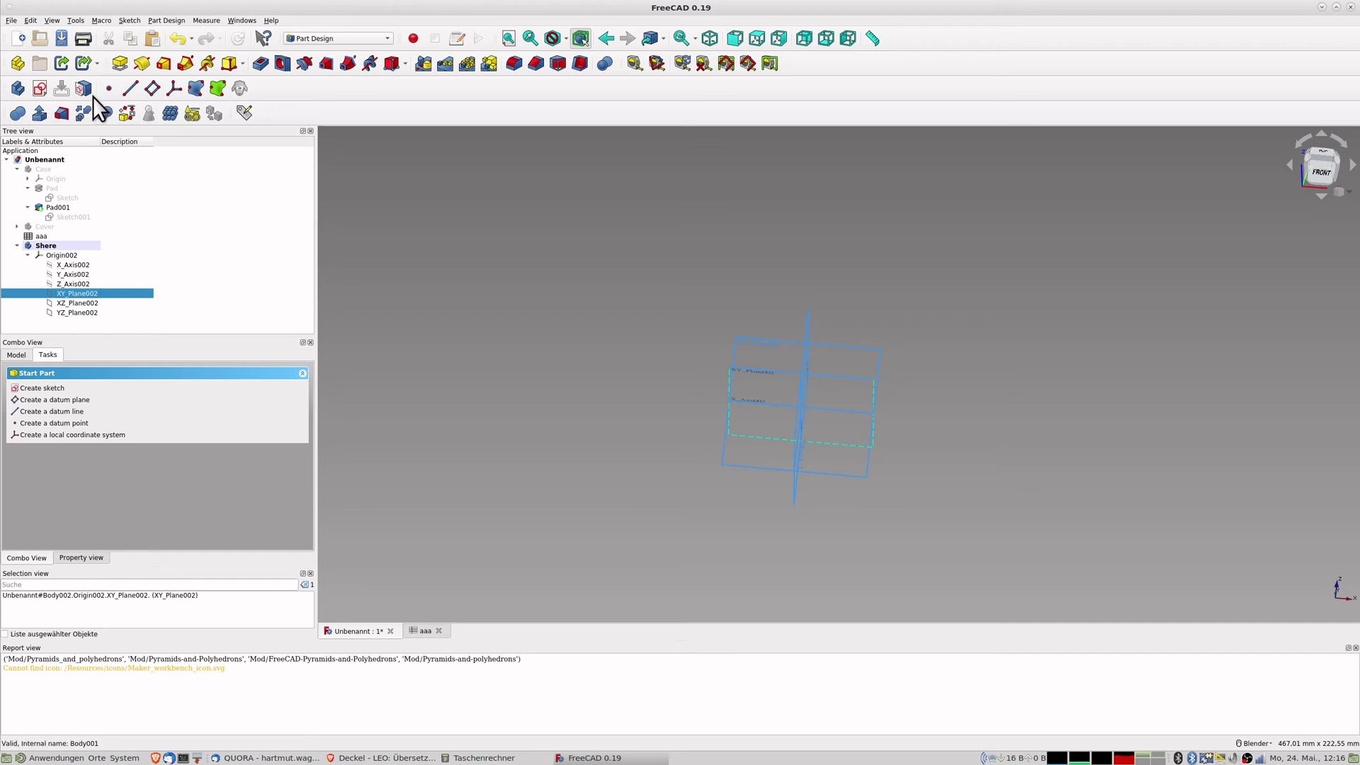
{"action": "left_click", "coordinate": [150, 89]}
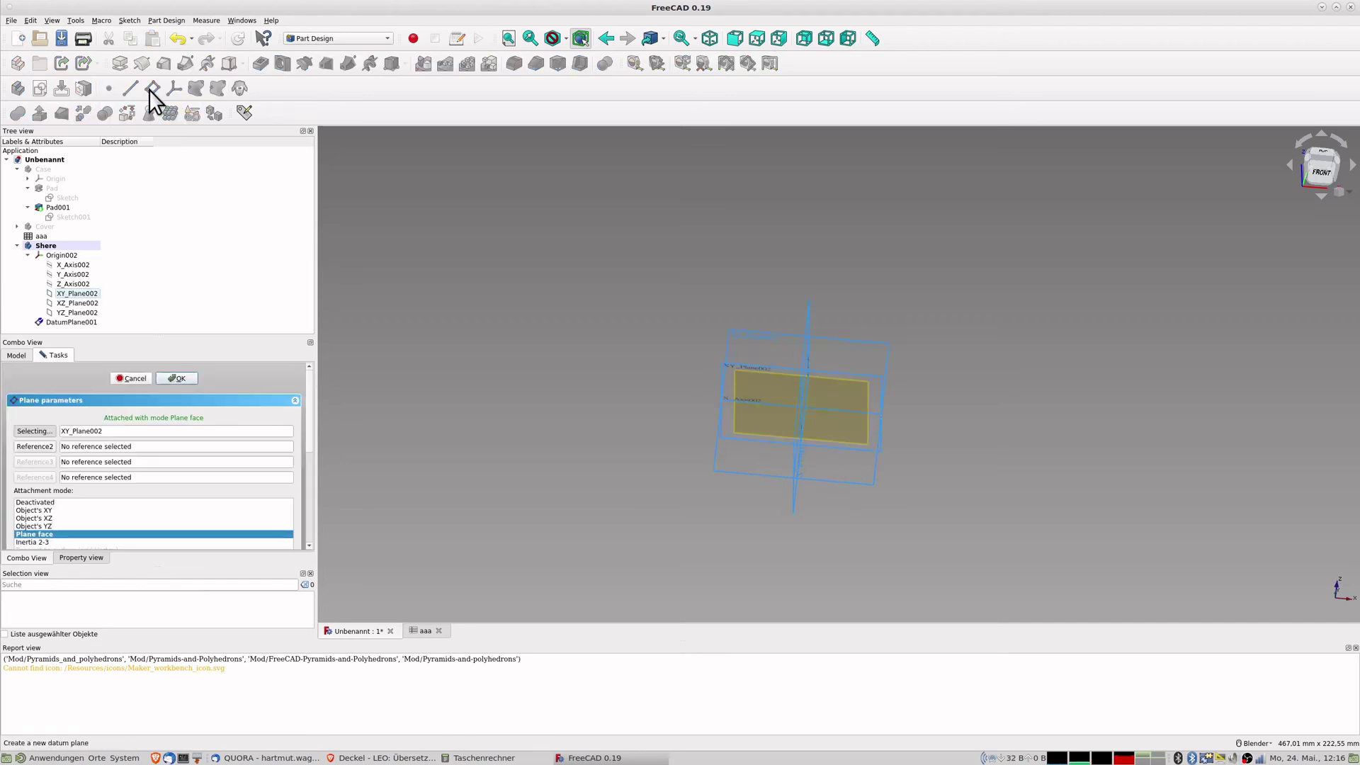
{"action": "left_click", "coordinate": [45, 227]}
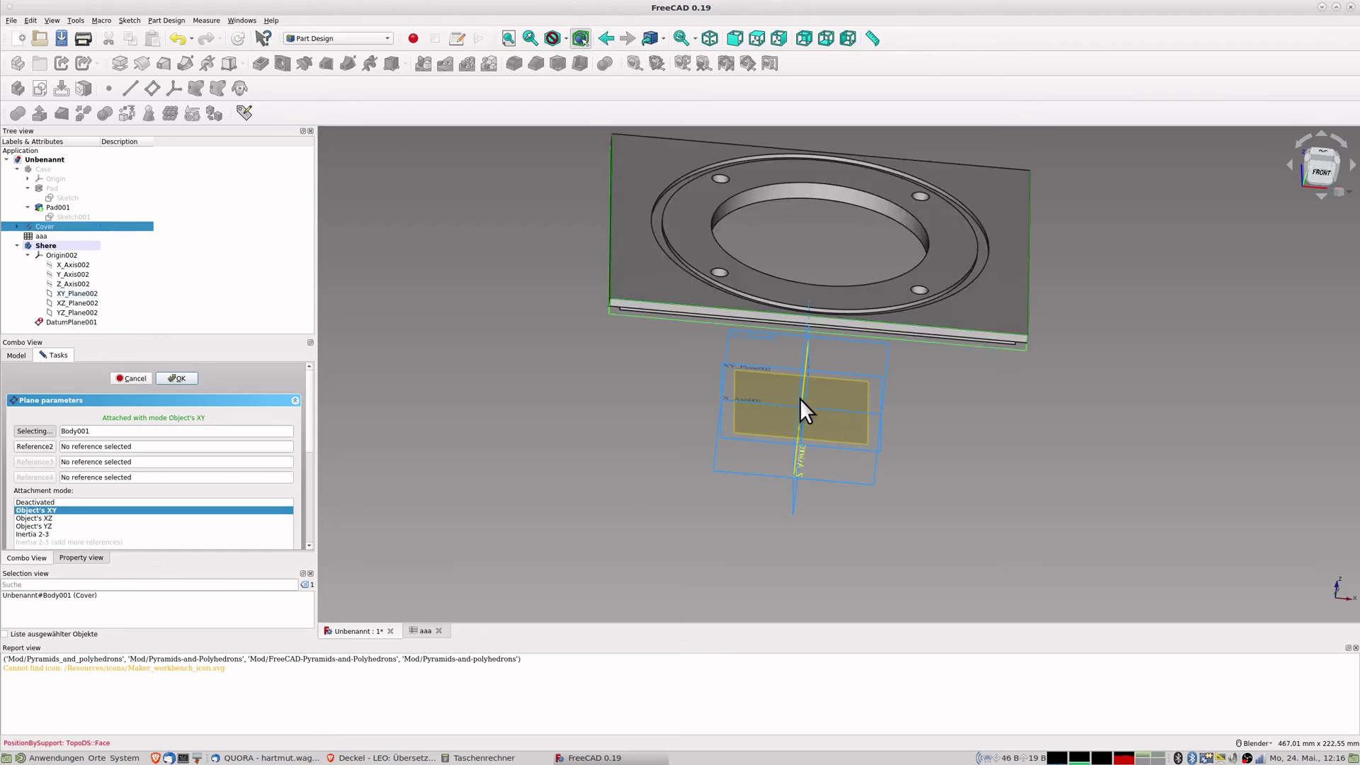
{"action": "left_click_drag", "start_coordinate": [310, 420], "coordinate": [302, 525]}
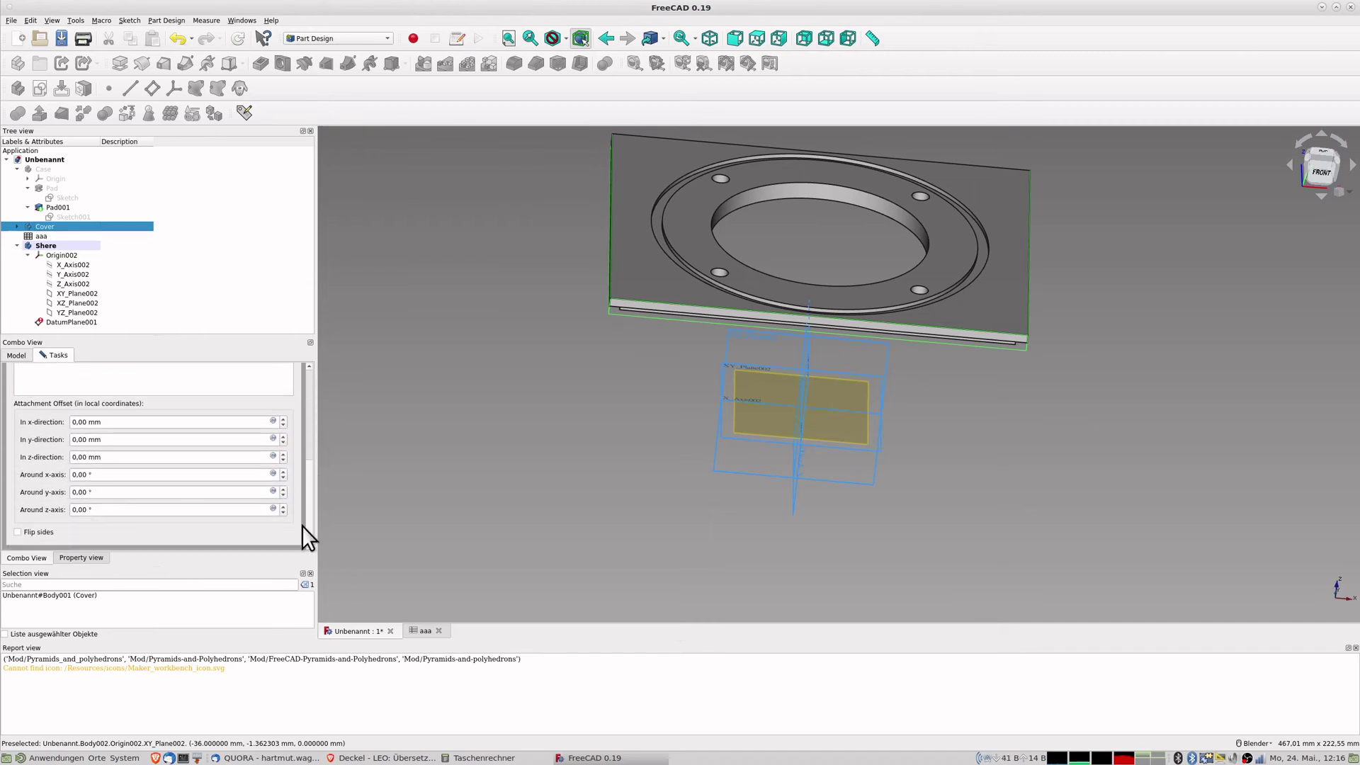
{"action": "triple_click", "coordinate": [127, 457]}
{"action": "mouse_move", "coordinate": [4, 481]}
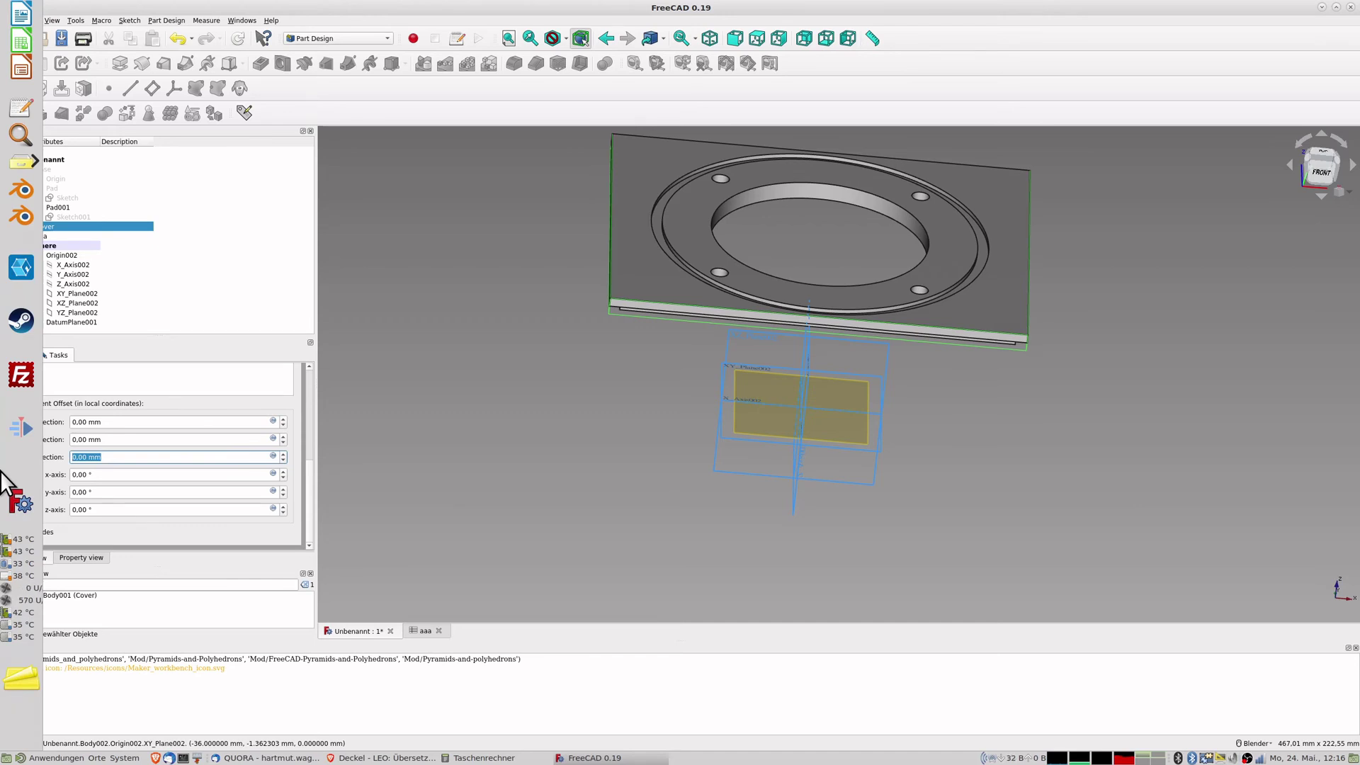
{"action": "type", "text": "8"}
{"action": "key", "text": "Return"}
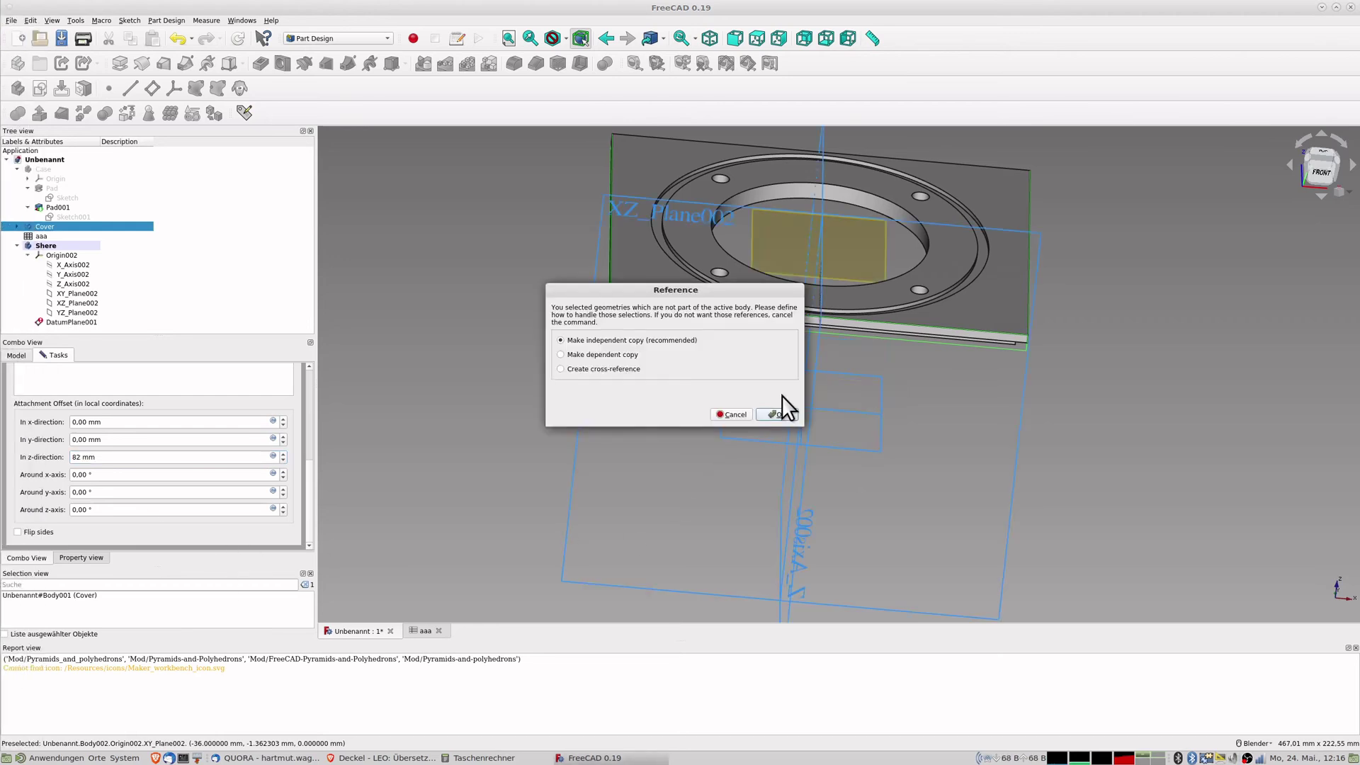
{"action": "left_click", "coordinate": [737, 412]}
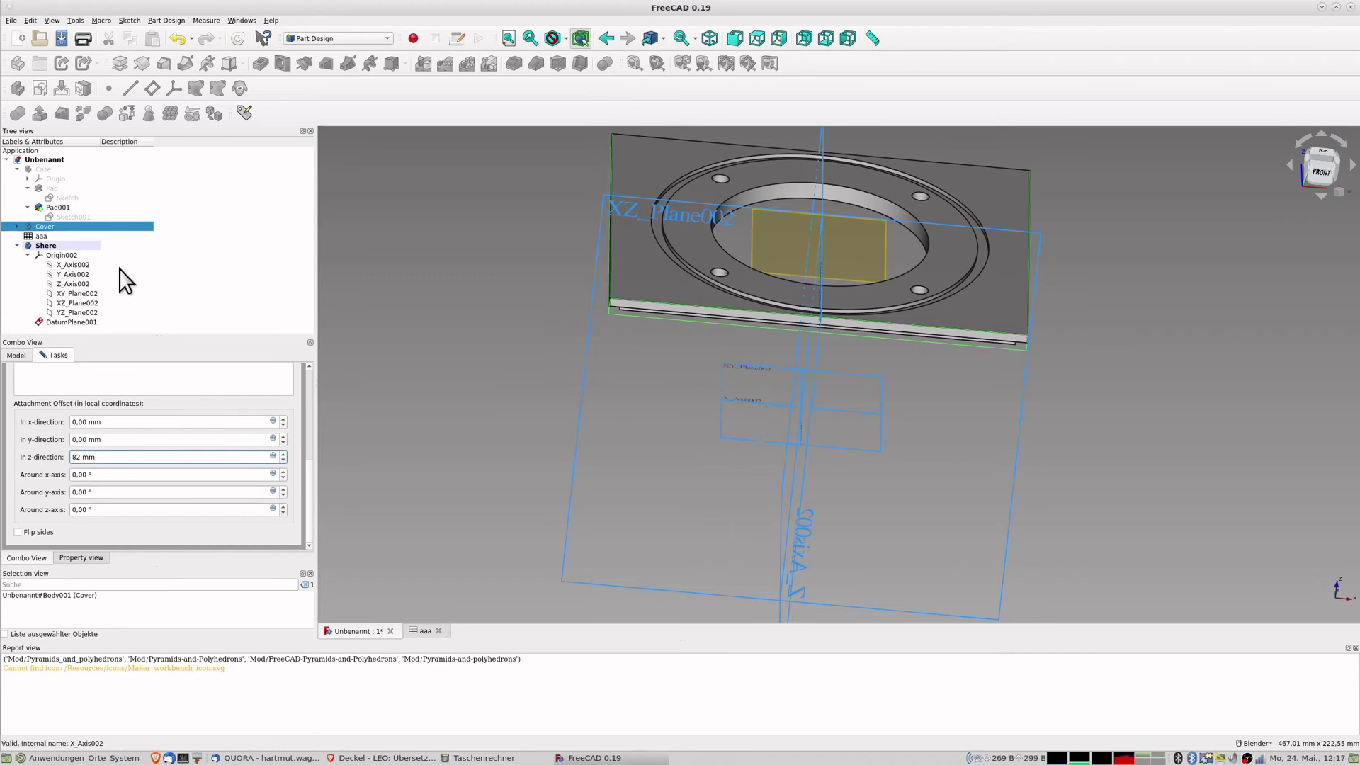
{"action": "left_click", "coordinate": [74, 324]}
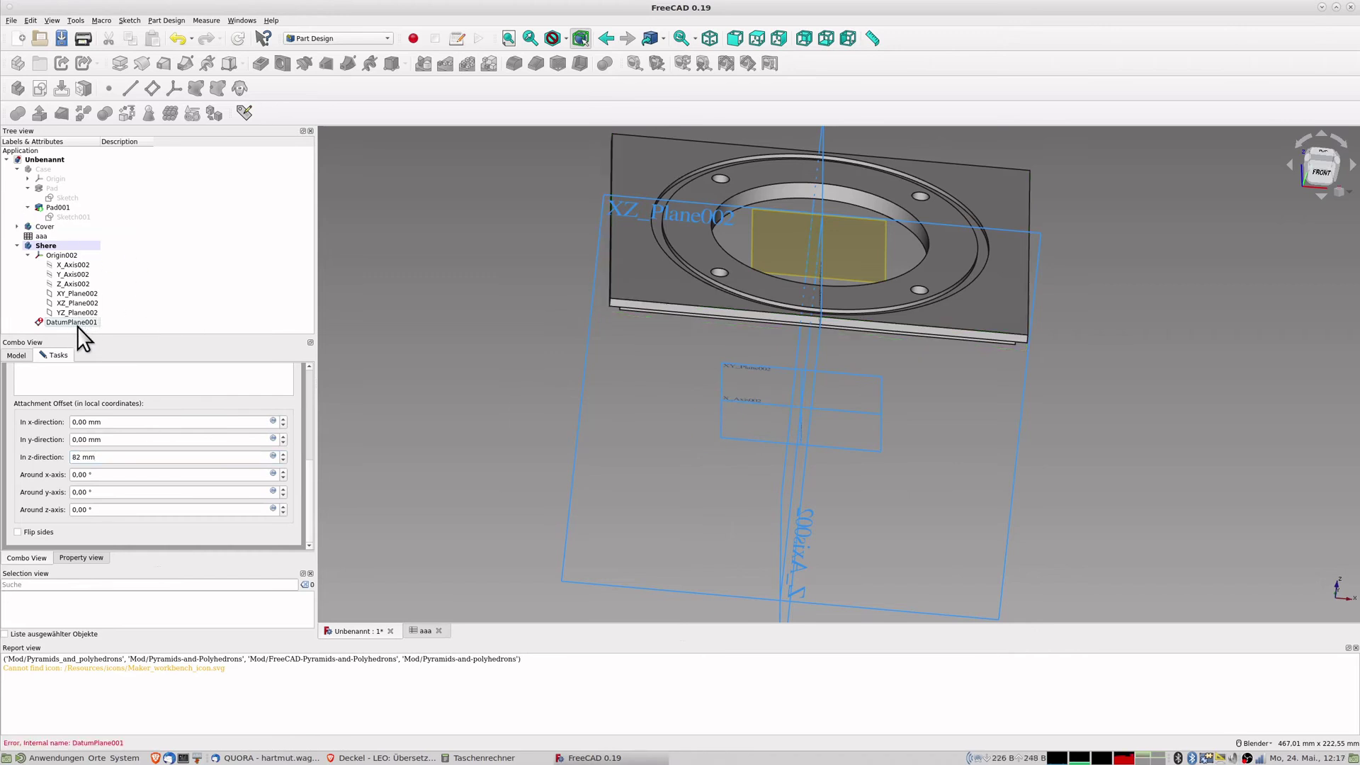
{"action": "left_click", "coordinate": [311, 381]}
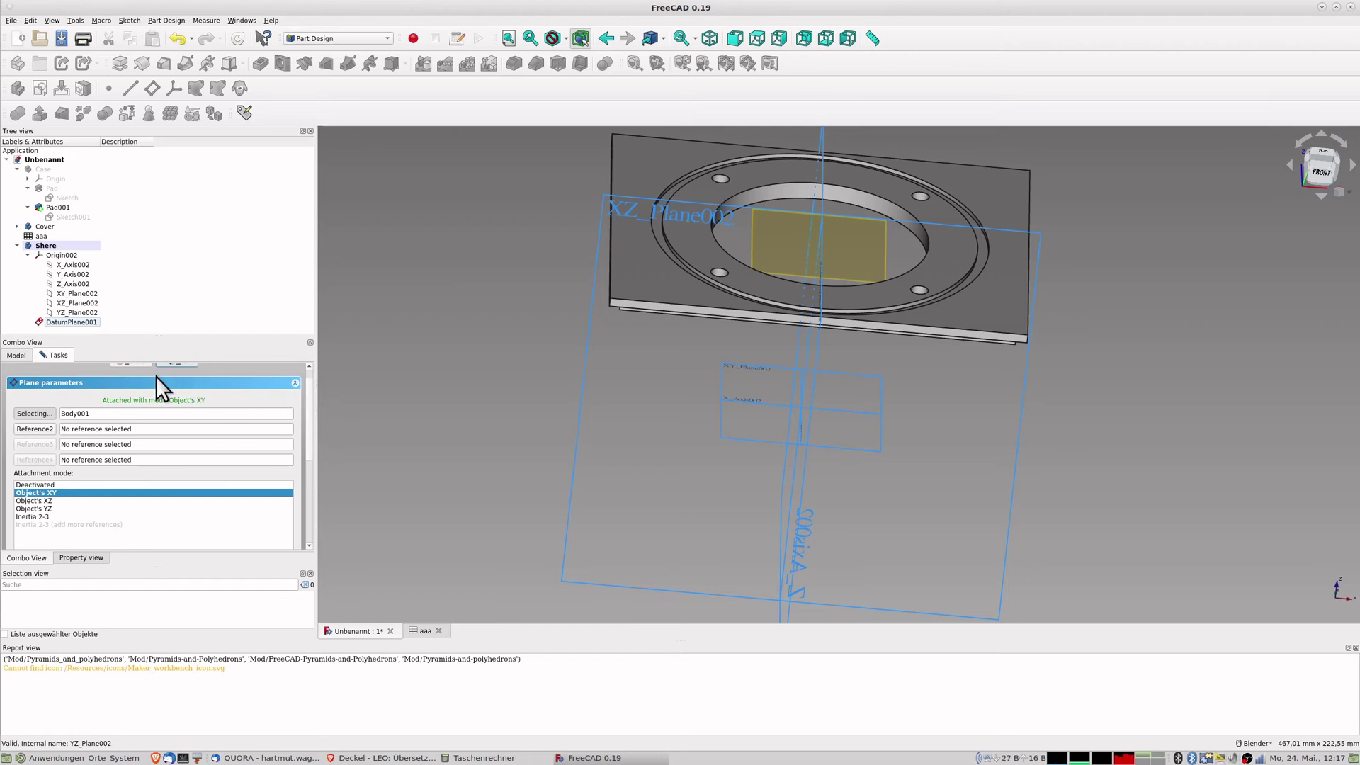
{"action": "scroll", "coordinate": [156, 383], "scroll_direction": "up", "scroll_amount": 1}
{"action": "left_click", "coordinate": [132, 380]}
{"action": "left_click", "coordinate": [66, 320]}
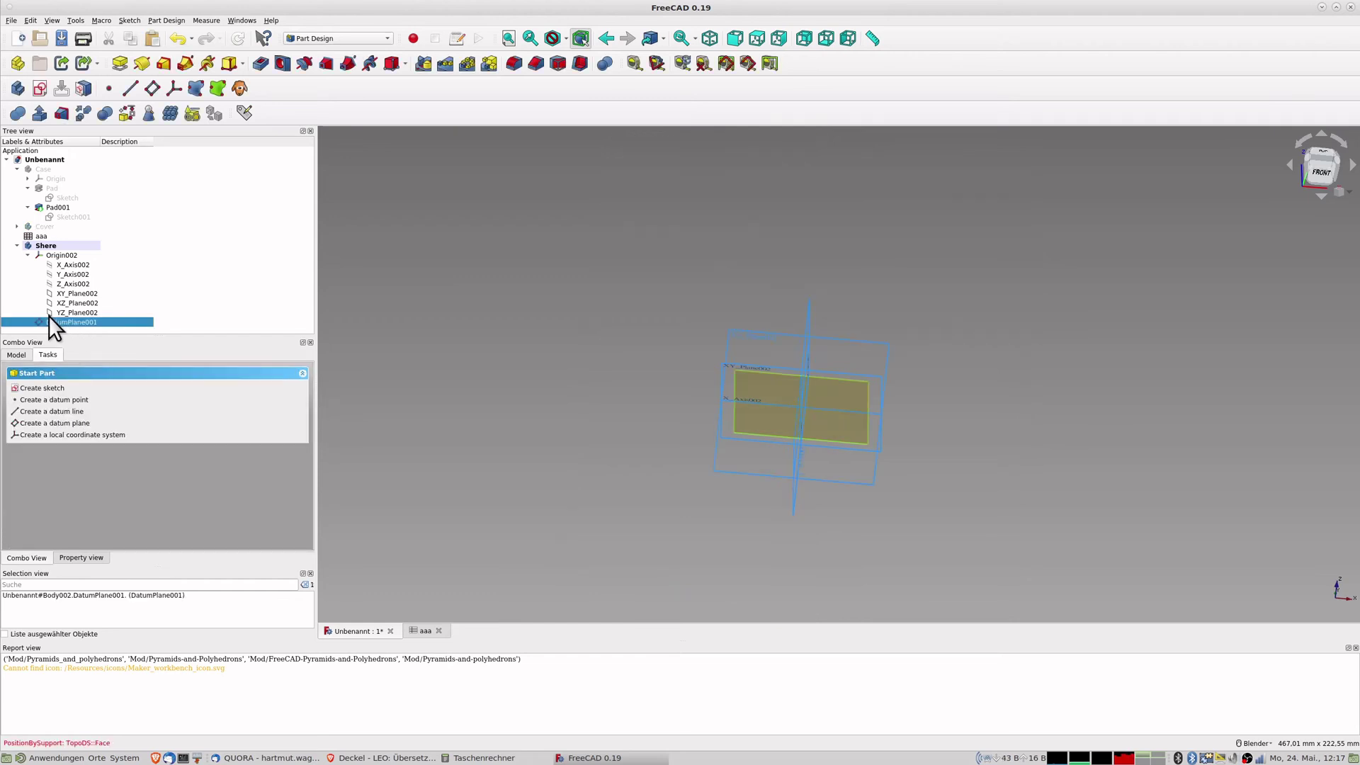
{"action": "key", "text": "Delete"}
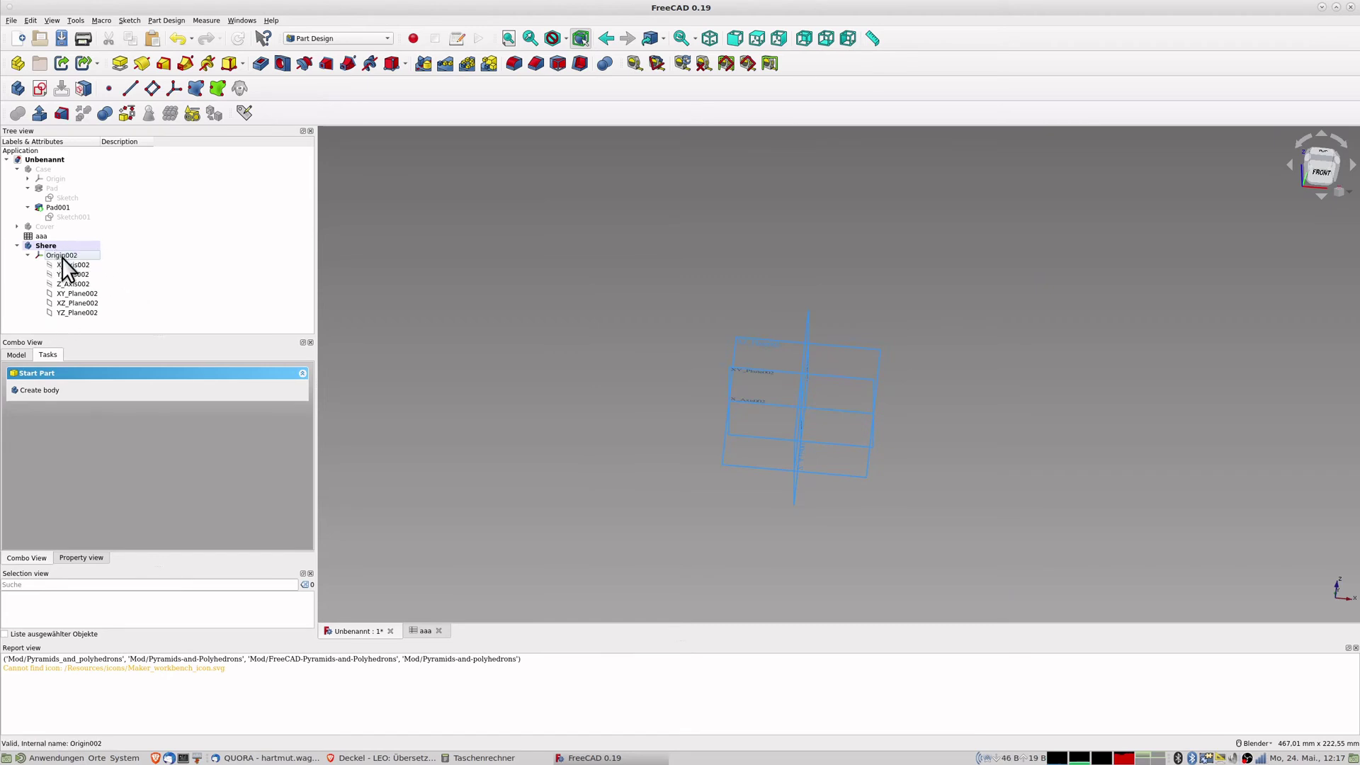
Create a datum plane on the Shere body's XY plane with a z-direction offset of 82 mm.
{"action": "left_click", "coordinate": [70, 295]}
{"action": "left_click", "coordinate": [153, 90]}
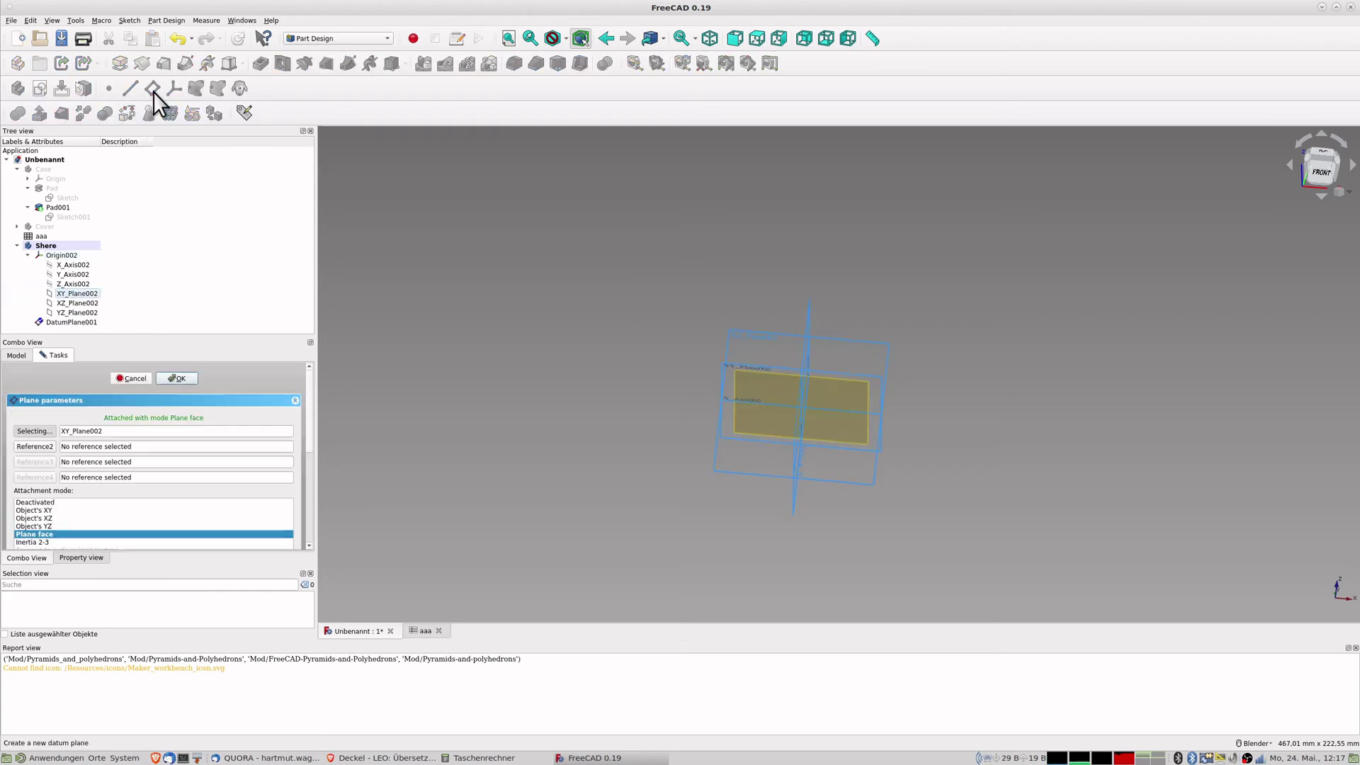
{"action": "left_click_drag", "start_coordinate": [311, 388], "coordinate": [305, 481]}
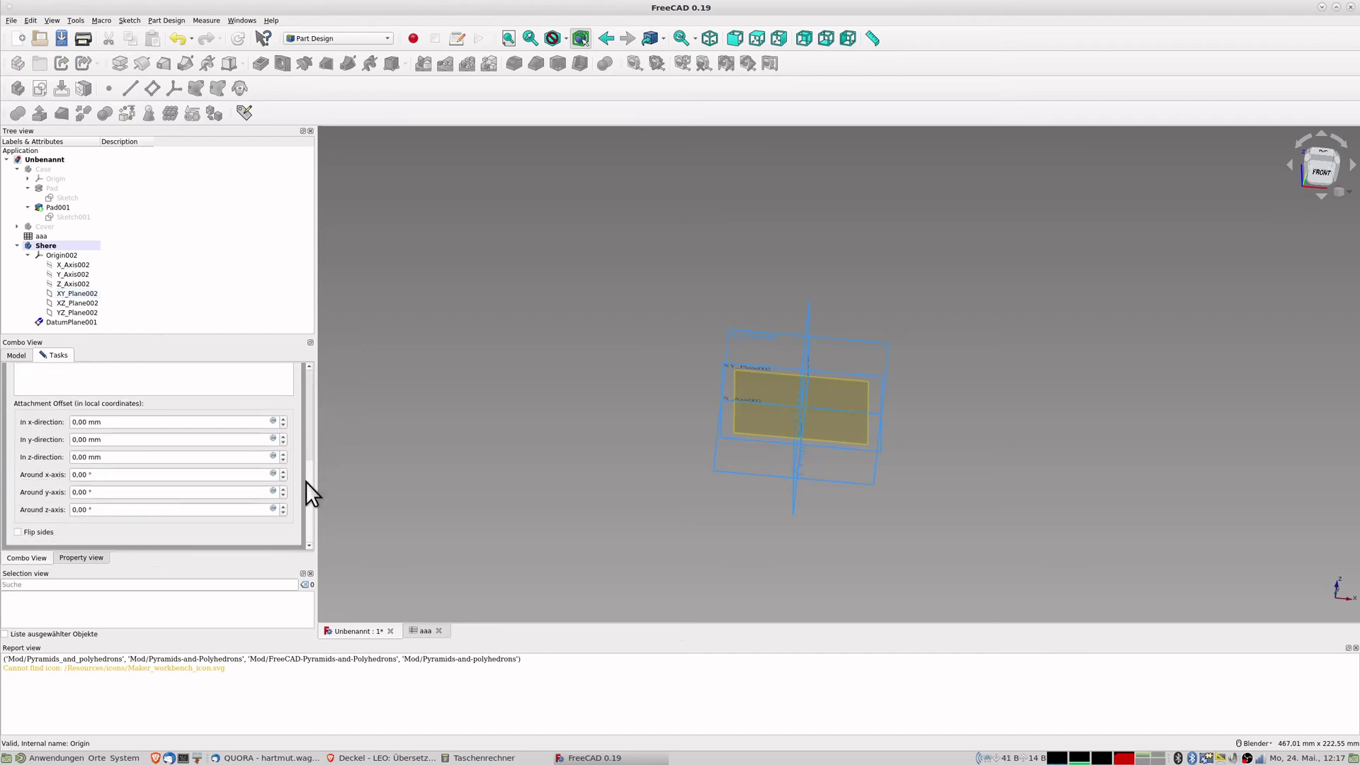
{"action": "left_click", "coordinate": [123, 457]}
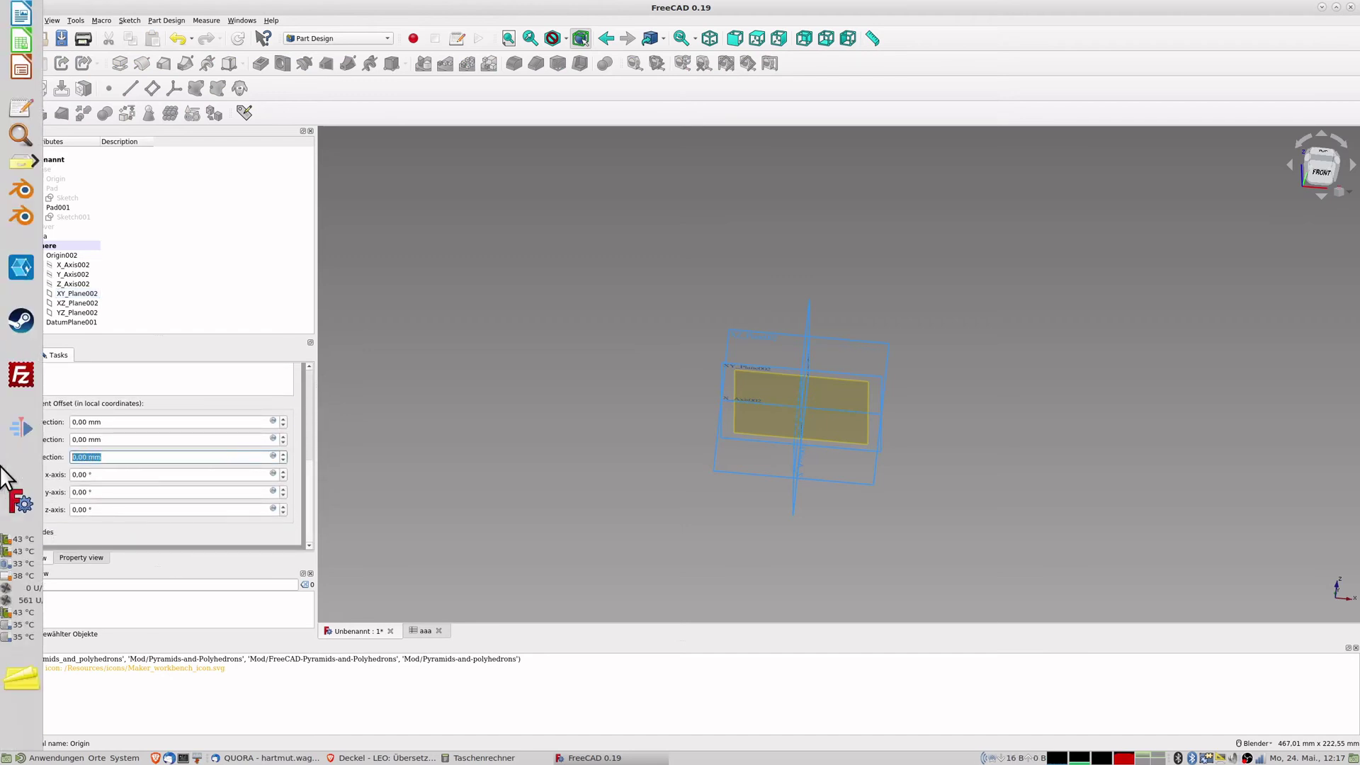
{"action": "type", "text": "82"}
{"action": "key", "text": "Return"}
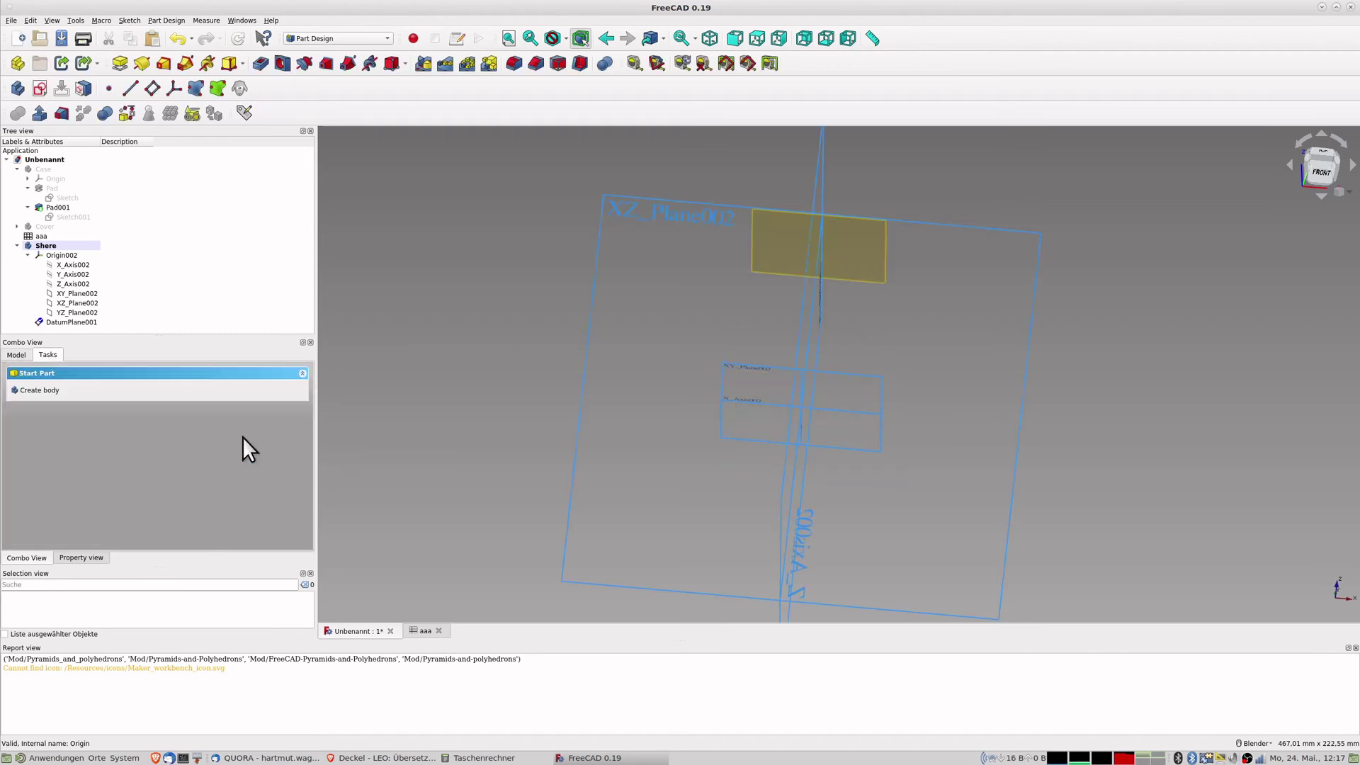
Show the Cover body and check the datum plane's height relative to it.
{"action": "left_click", "coordinate": [52, 224]}
{"action": "middle_click_drag", "start_coordinate": [507, 300], "coordinate": [567, 245]}
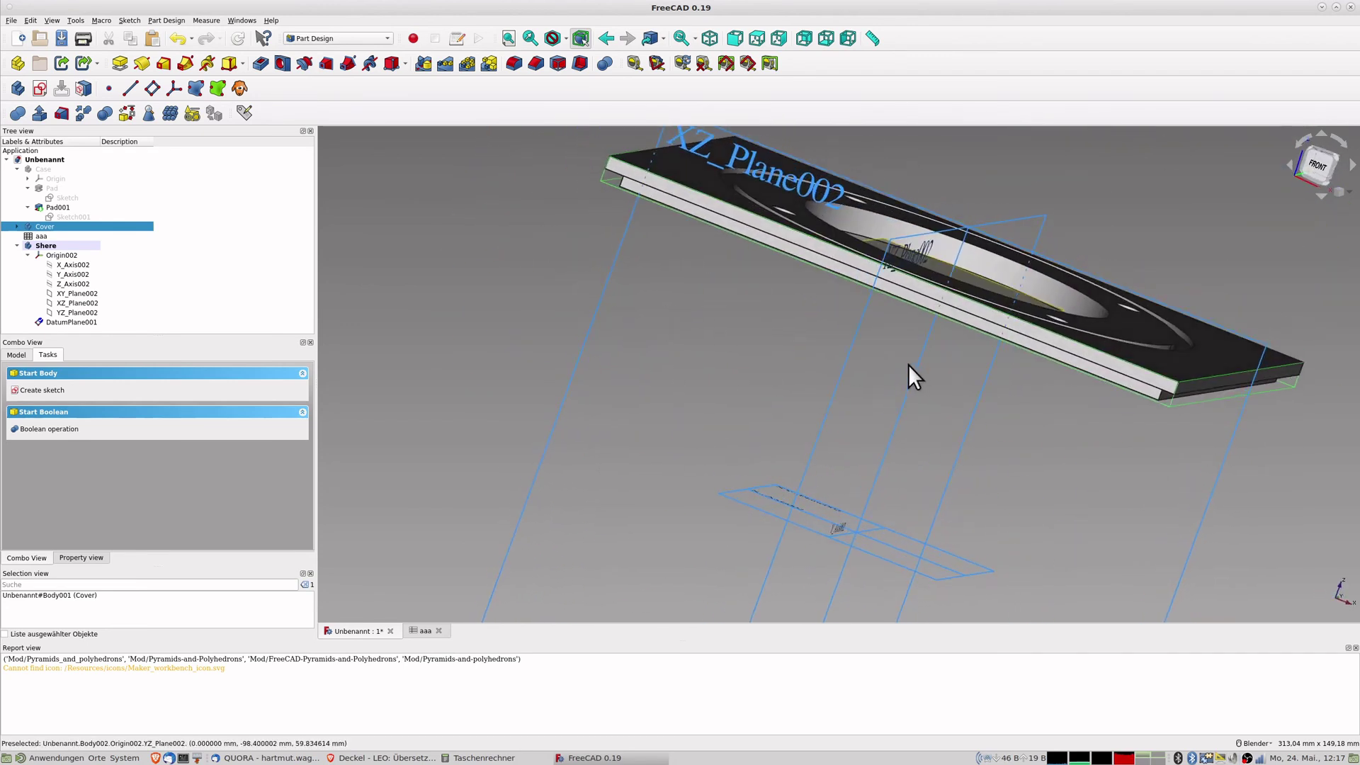
{"action": "middle_click_drag", "start_coordinate": [725, 288], "coordinate": [690, 261]}
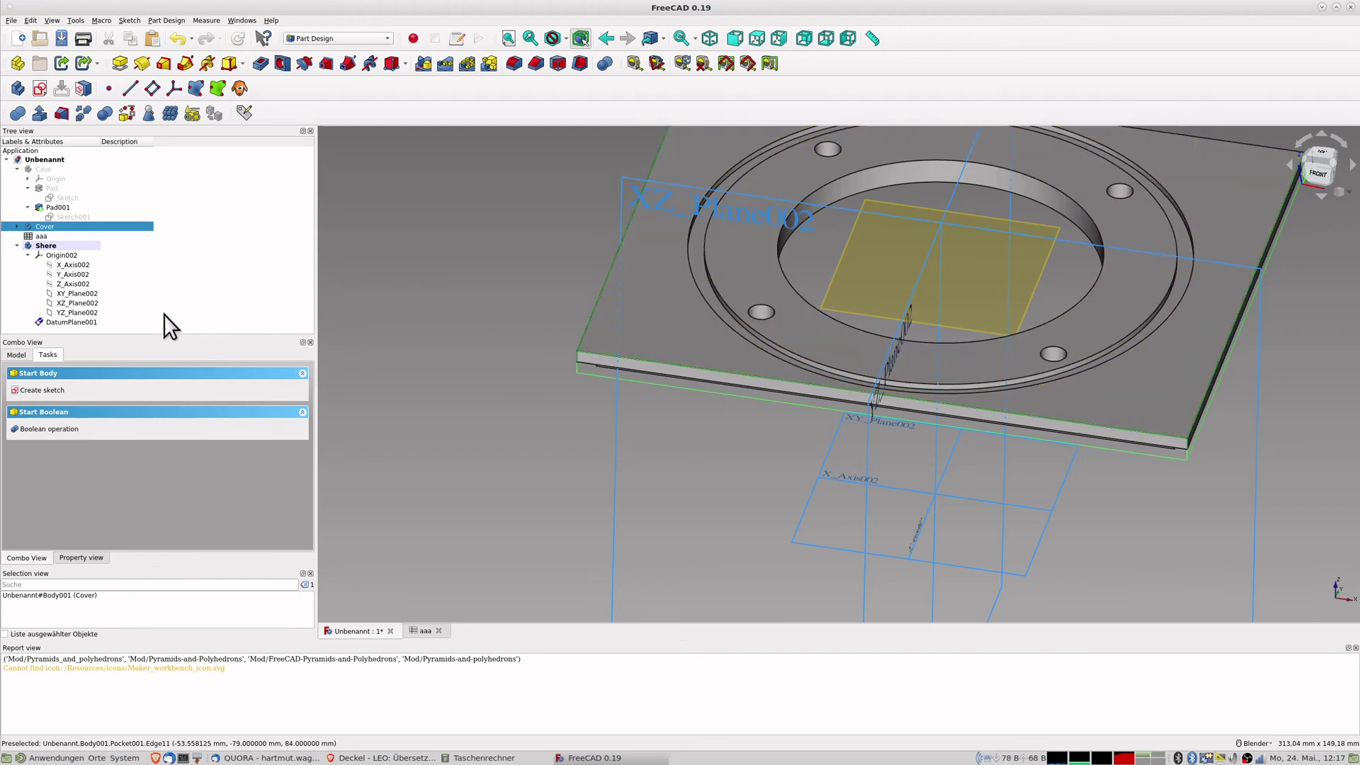
Set the z-direction offset of the Shere body's datum plane to 86 mm and check its height at the cover.
{"action": "left_click", "coordinate": [63, 321]}
{"action": "double_click", "coordinate": [62, 321]}
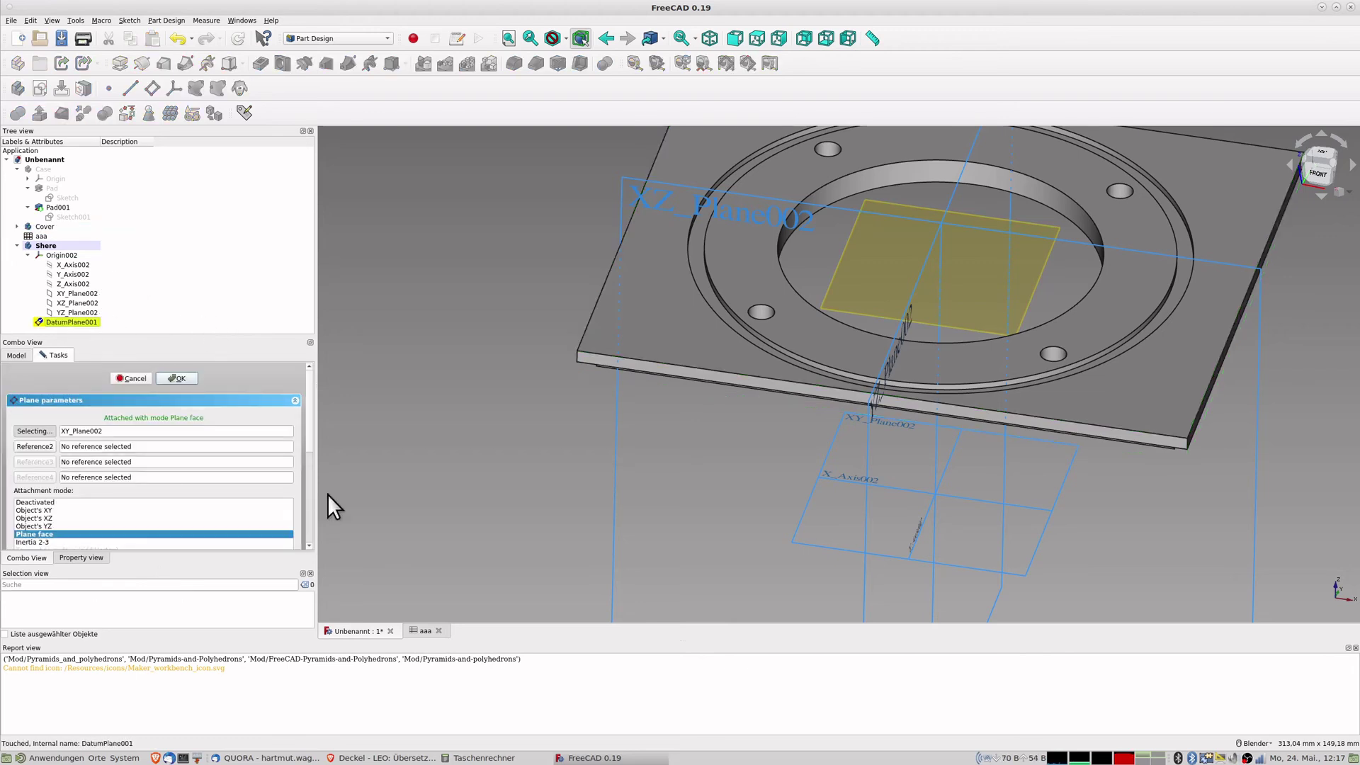
{"action": "left_click_drag", "start_coordinate": [311, 419], "coordinate": [307, 514]}
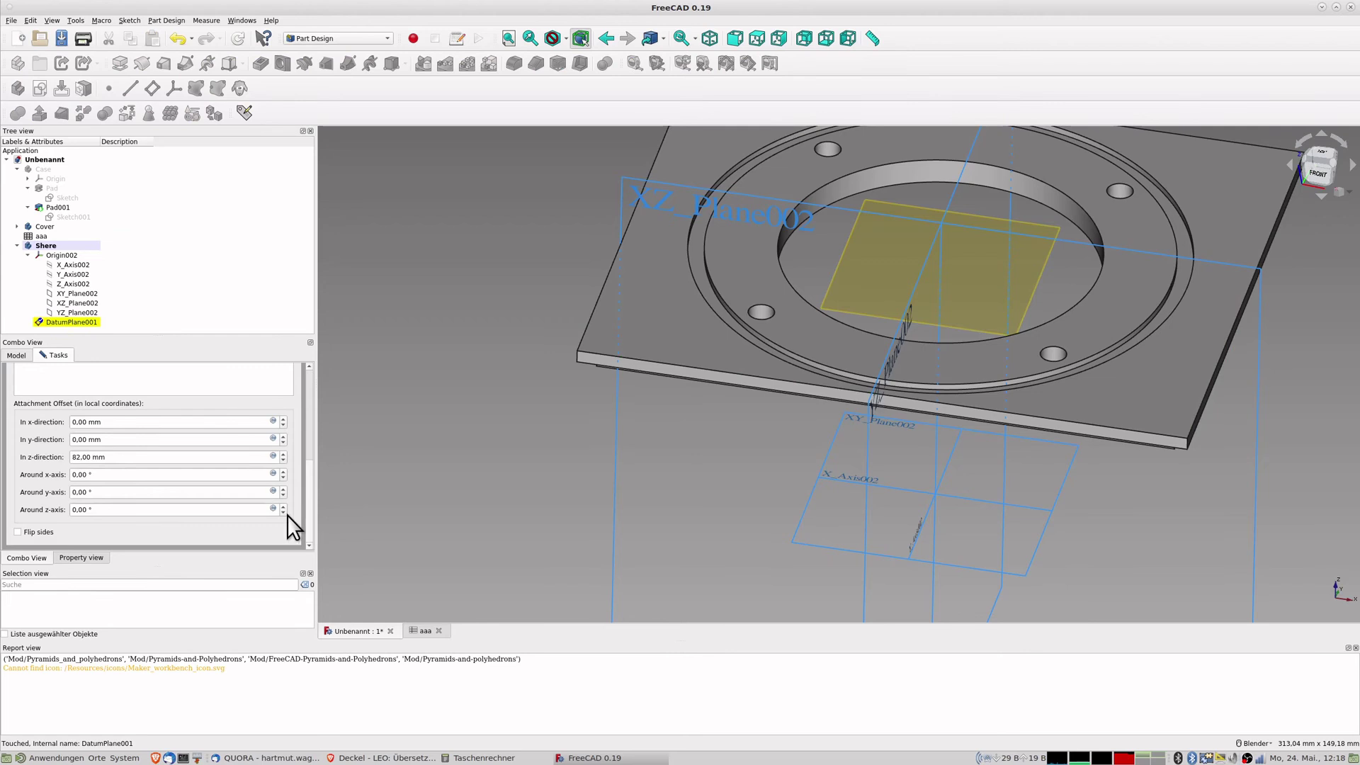
{"action": "left_click_drag", "start_coordinate": [113, 457], "coordinate": [7, 470]}
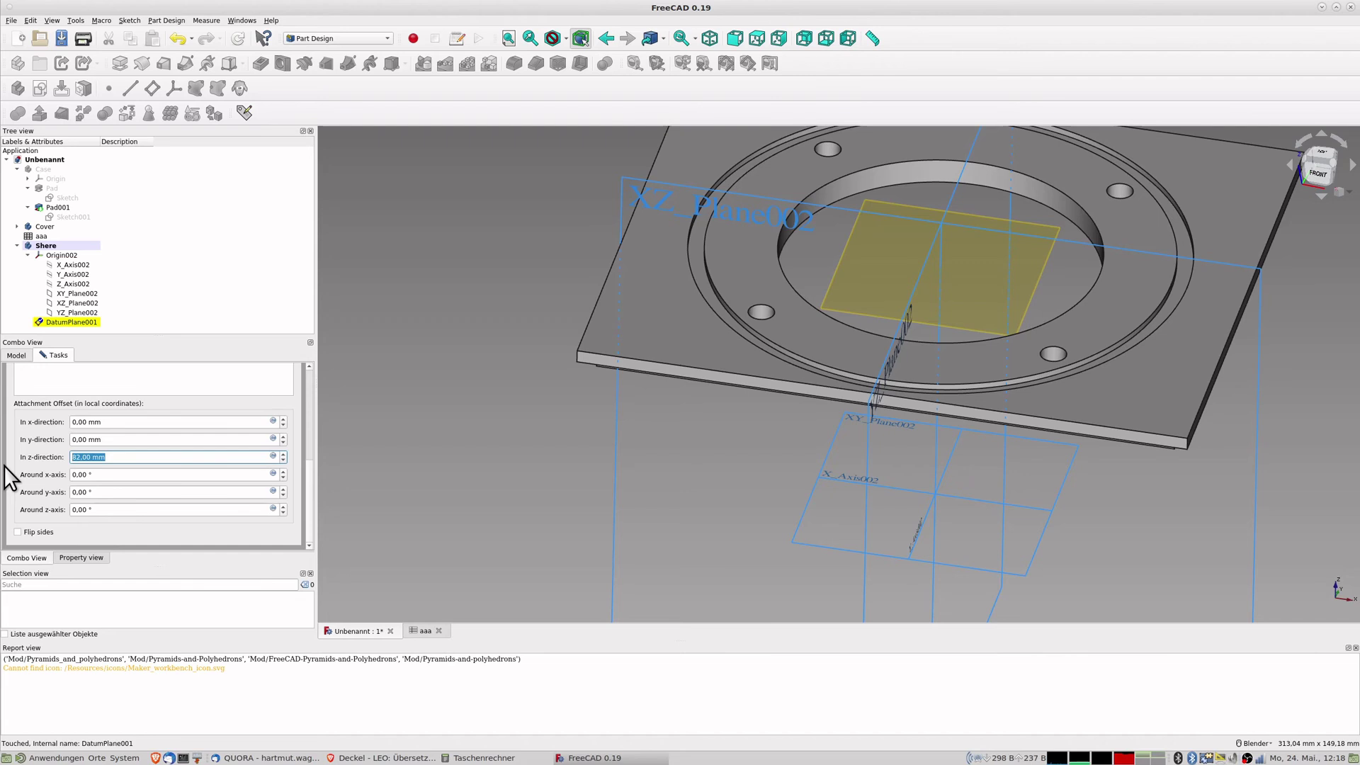
{"action": "type", "text": "86"}
{"action": "key", "text": "Return"}
{"action": "middle_click_drag", "start_coordinate": [900, 506], "coordinate": [997, 395]}
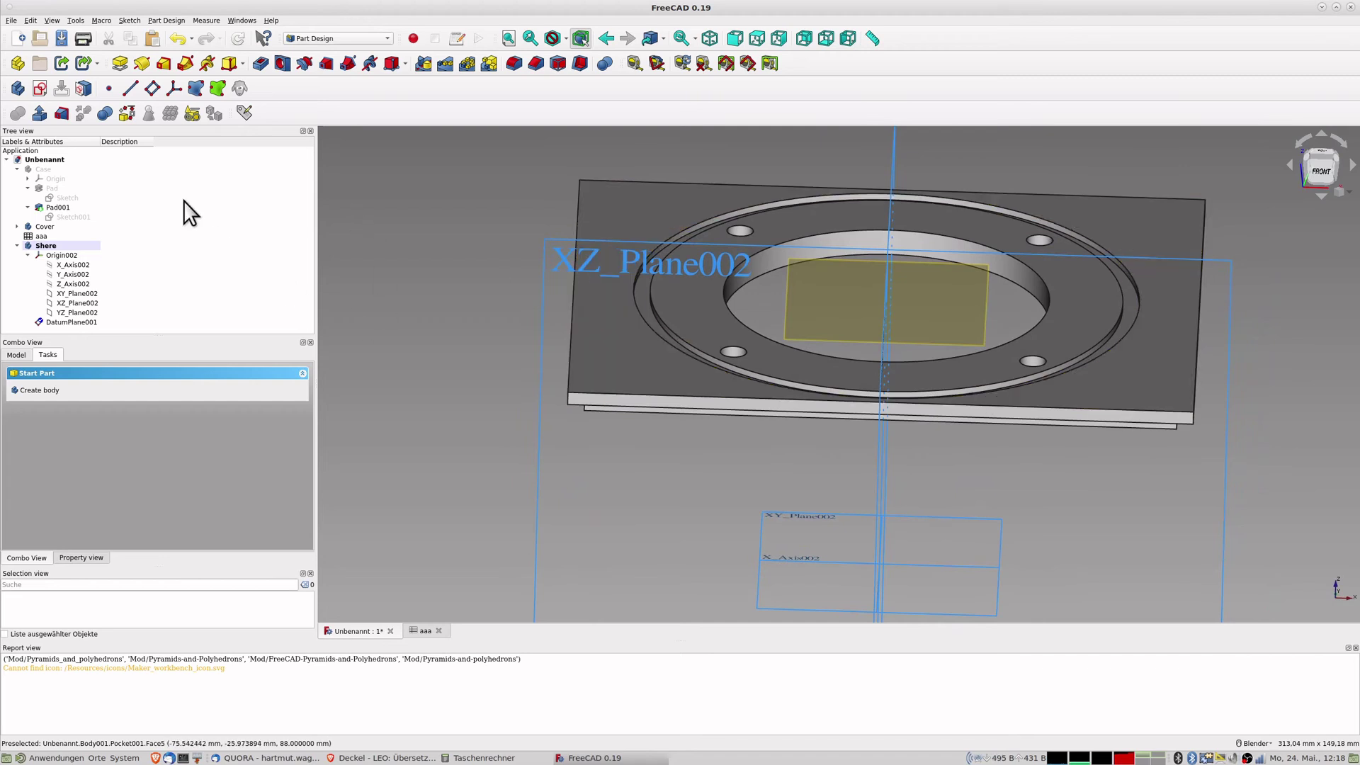
Hide the Shere body's origin and create a new sketch on its XZ plane.
{"action": "left_click", "coordinate": [71, 254]}
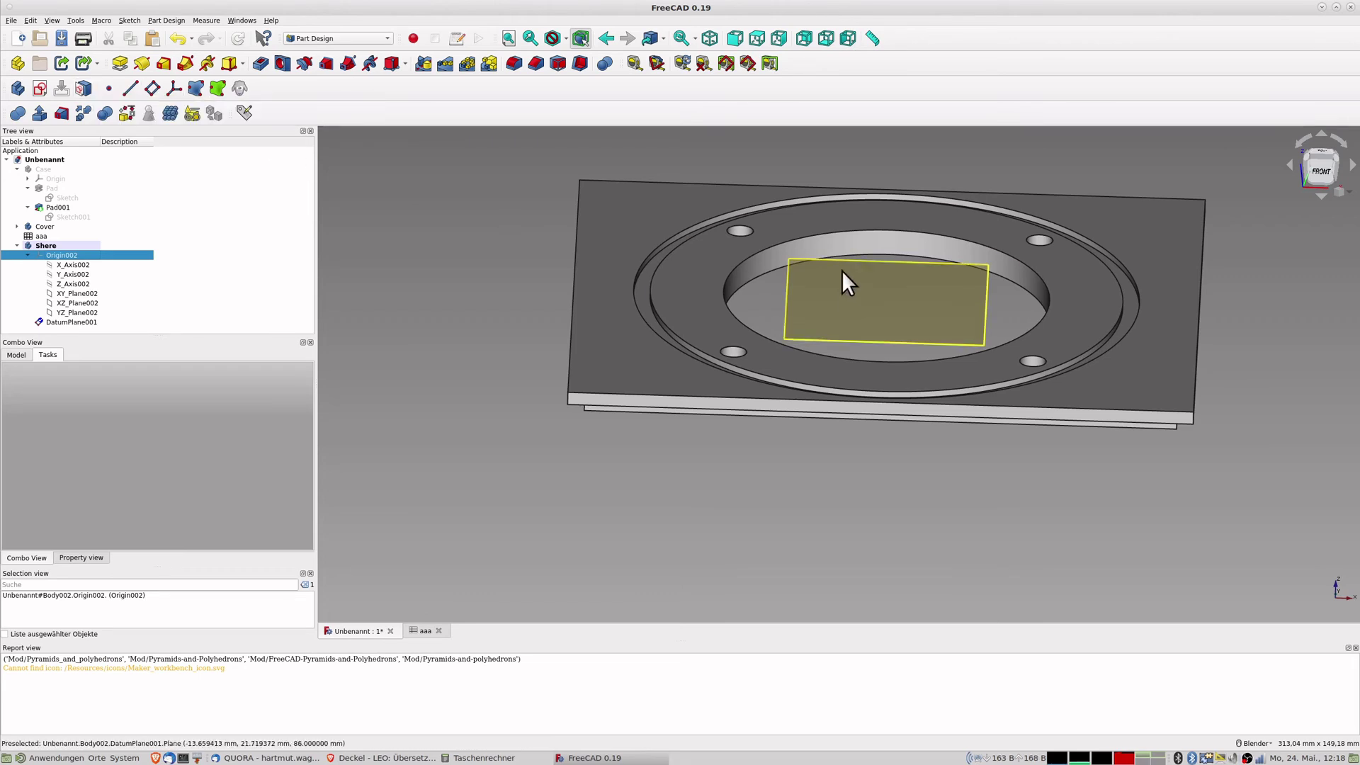
{"action": "left_click", "coordinate": [74, 304]}
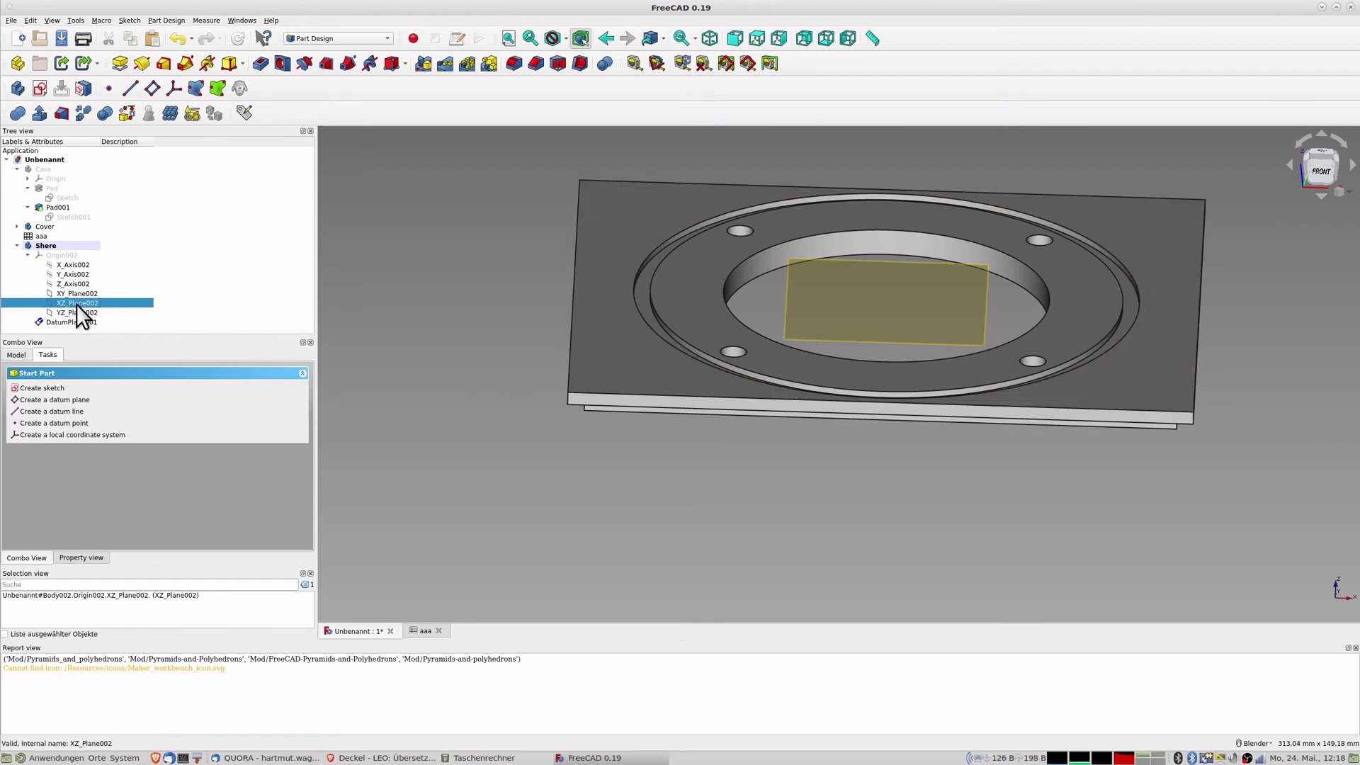
{"action": "left_click", "coordinate": [44, 87]}
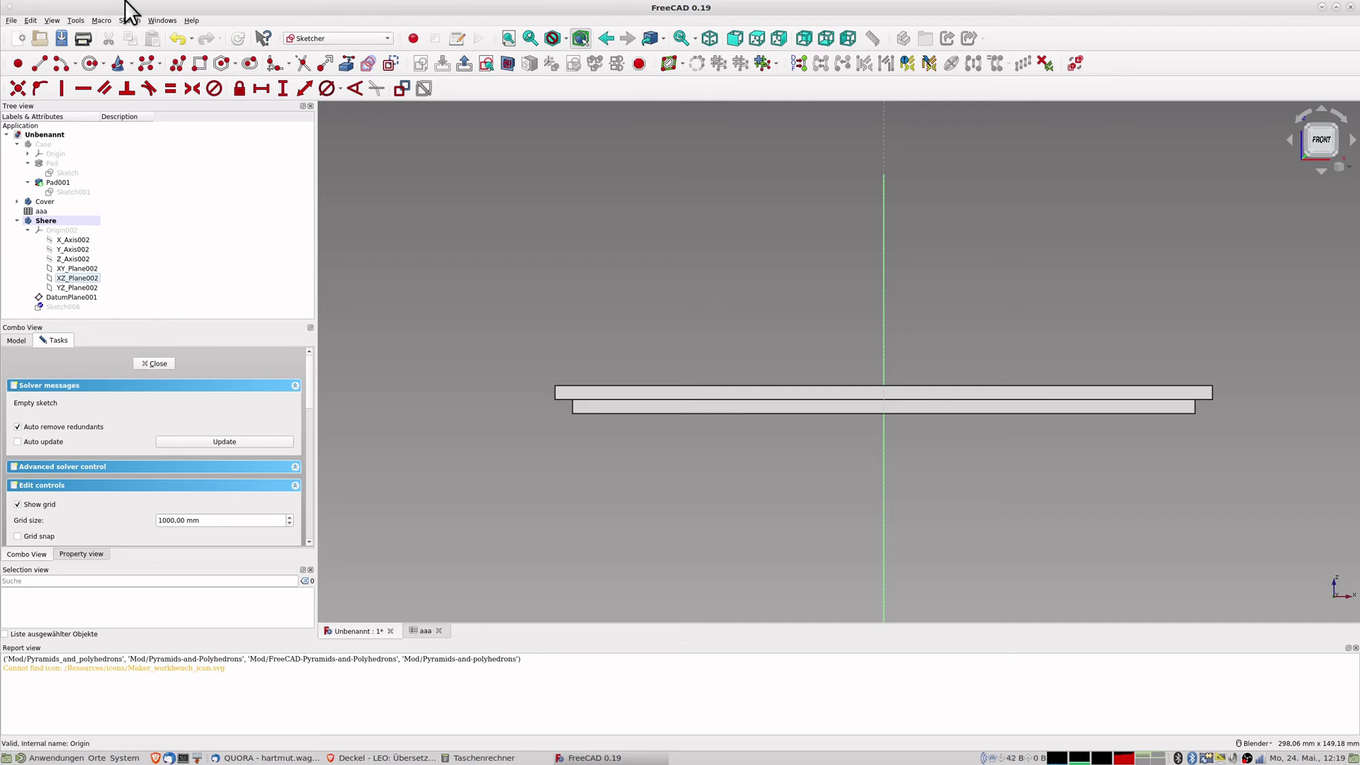
Sketch a small upright rectangle about 3 × 7 mm at the cover's upper face, and section the view at the sketch plane.
{"action": "left_click", "coordinate": [199, 65]}
{"action": "left_click", "coordinate": [758, 385]}
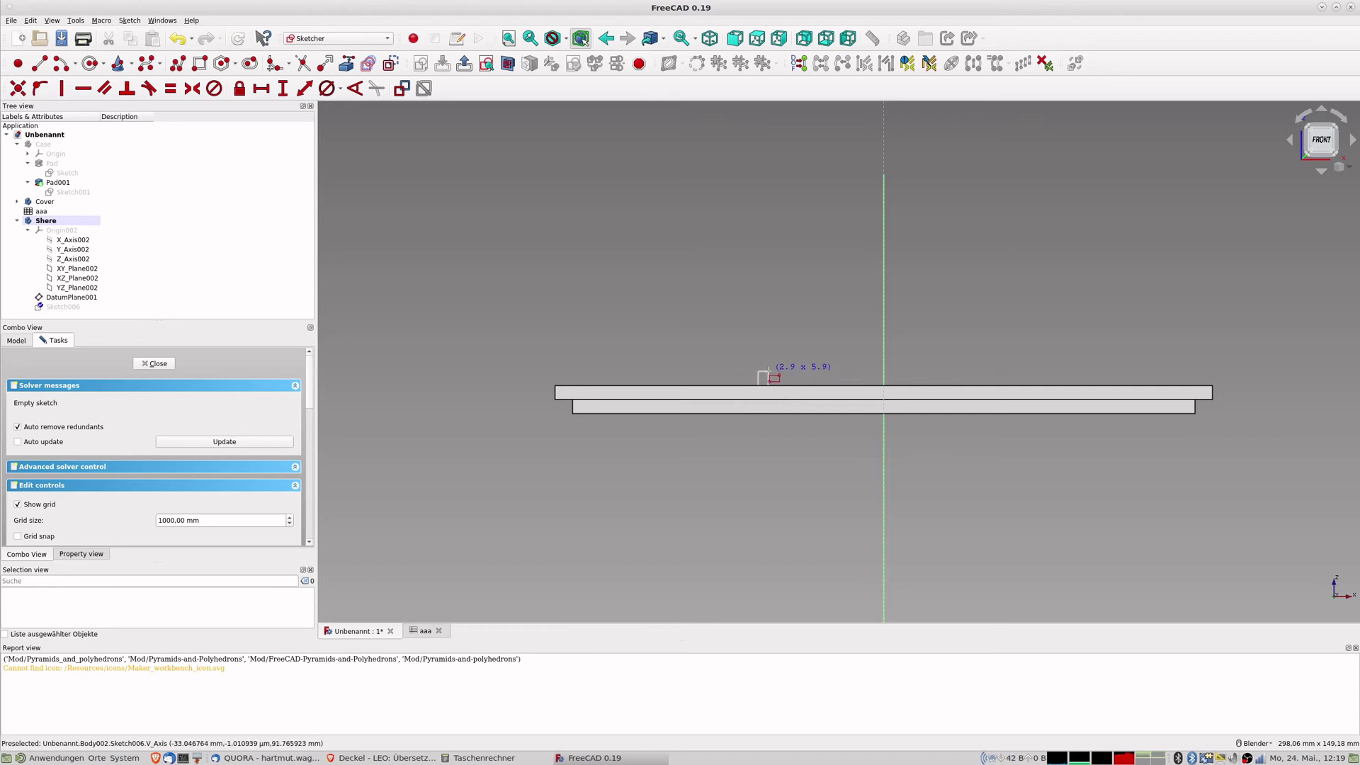
{"action": "left_click", "coordinate": [769, 366]}
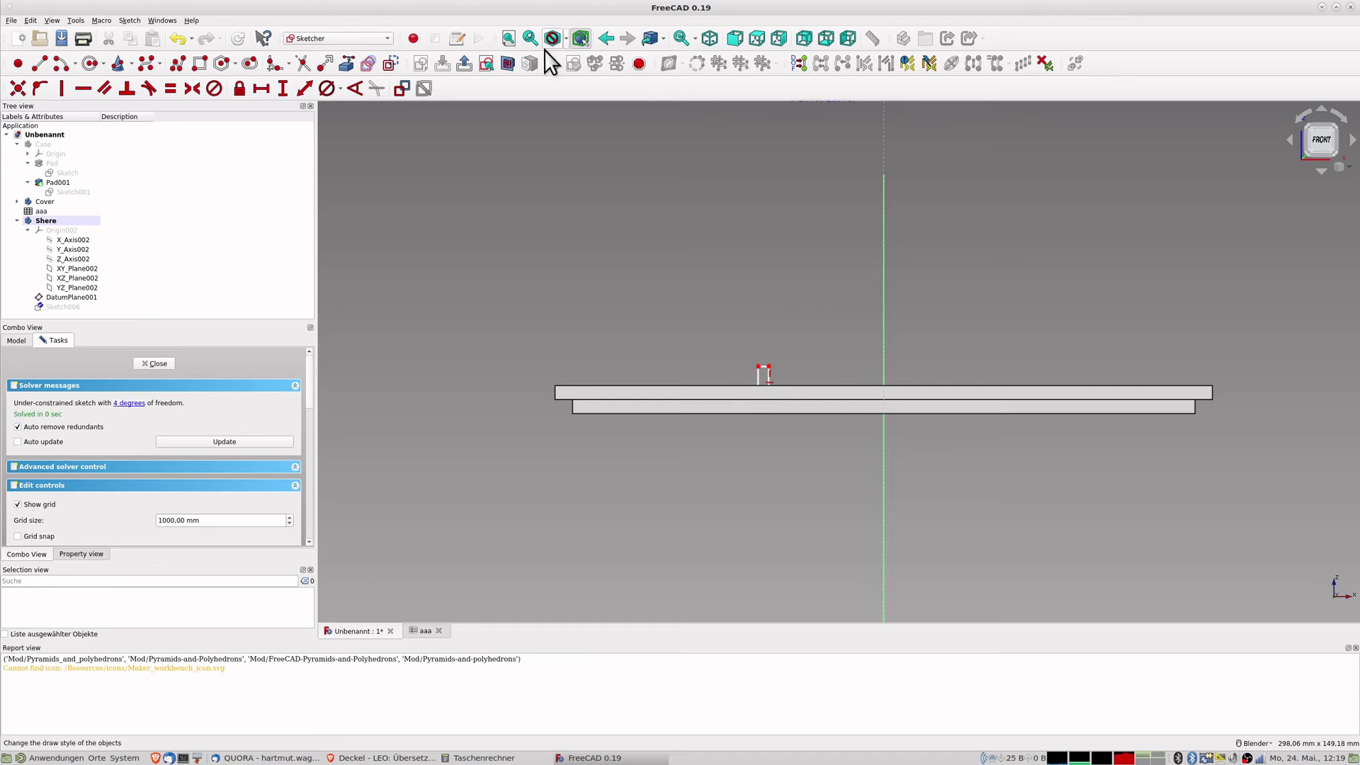
{"action": "left_click", "coordinate": [508, 64]}
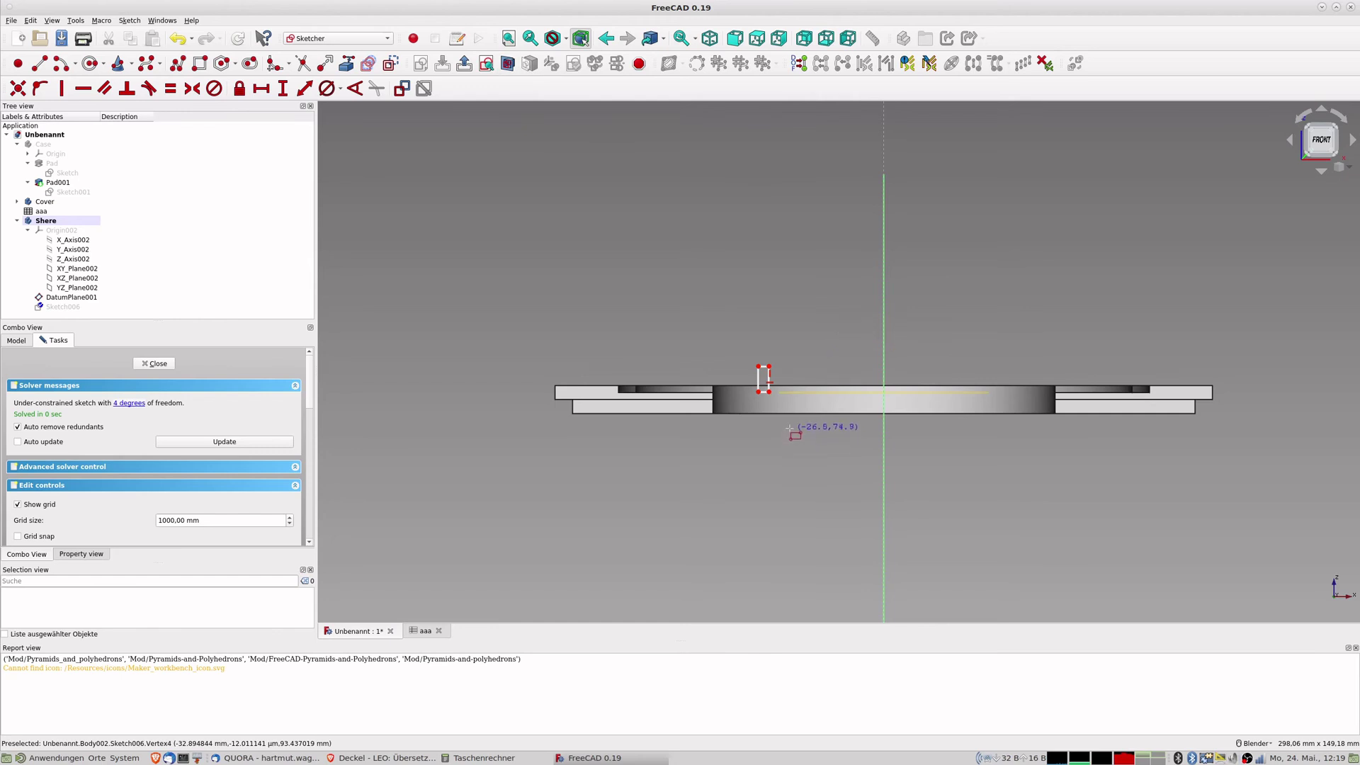
Constrain the rectangle's lower-left corner to a distance of 86 mm from the horizontal axis.
{"action": "scroll", "coordinate": [799, 425], "scroll_direction": "up", "scroll_amount": 5}
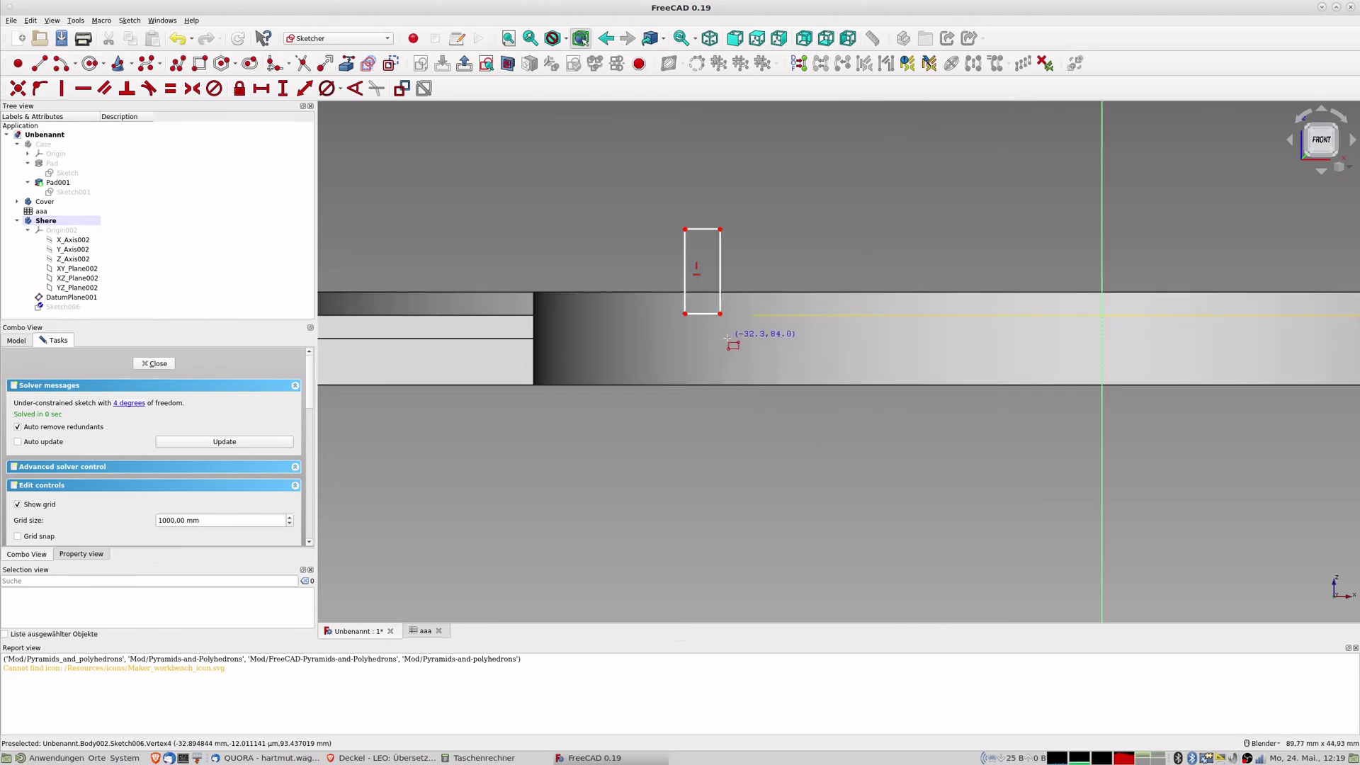
{"action": "scroll", "coordinate": [736, 340], "scroll_direction": "down", "scroll_amount": 4}
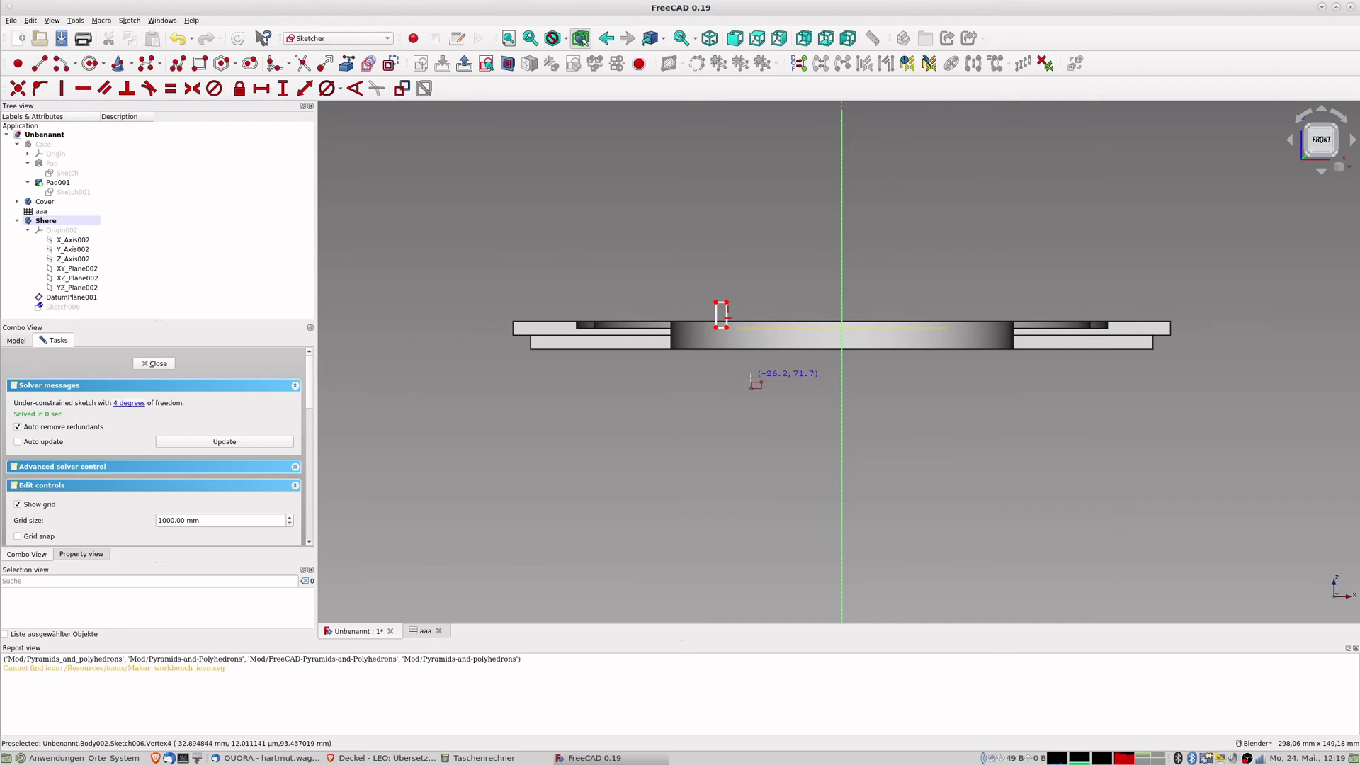
{"action": "middle_click_drag", "start_coordinate": [752, 373], "coordinate": [692, 272], "text": "shift"}
{"action": "scroll", "coordinate": [692, 272], "scroll_direction": "down", "scroll_amount": 2}
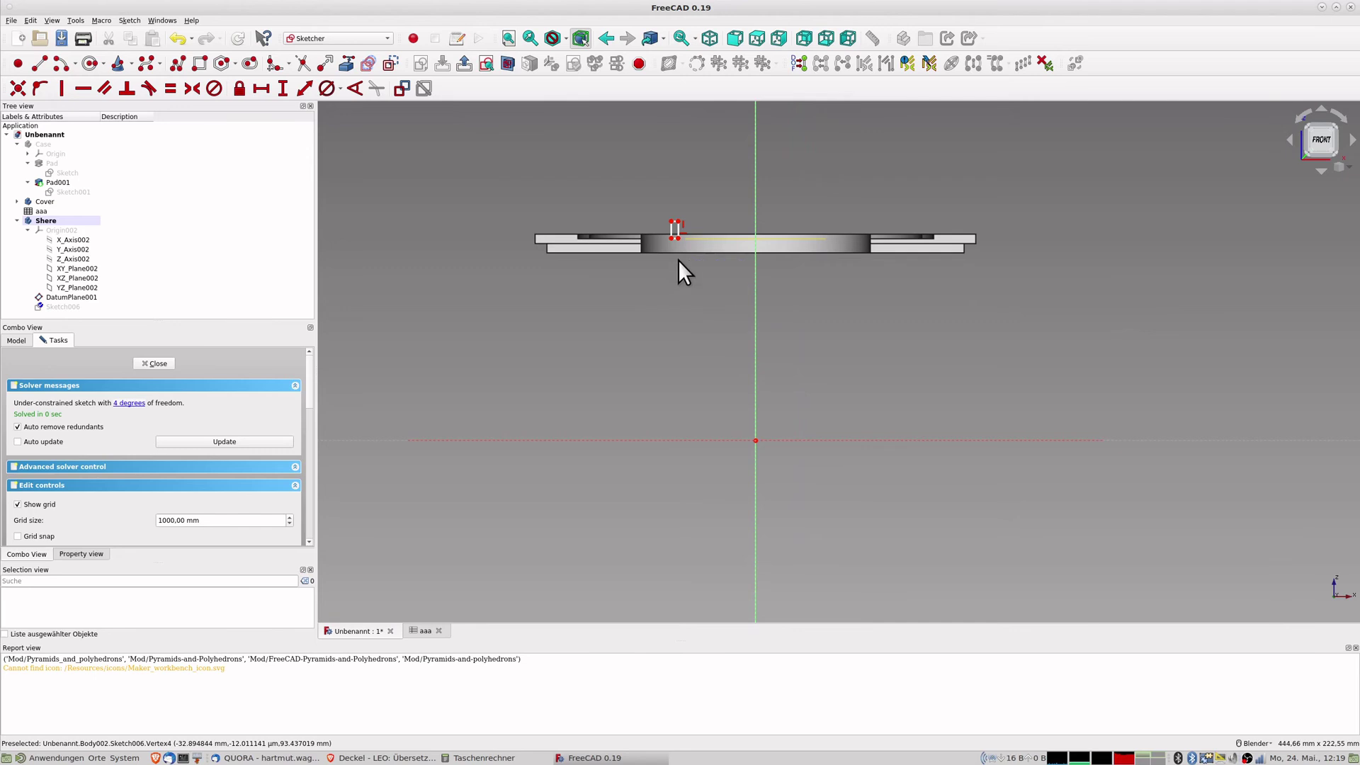
{"action": "left_click", "coordinate": [673, 239]}
{"action": "left_click", "coordinate": [662, 441]}
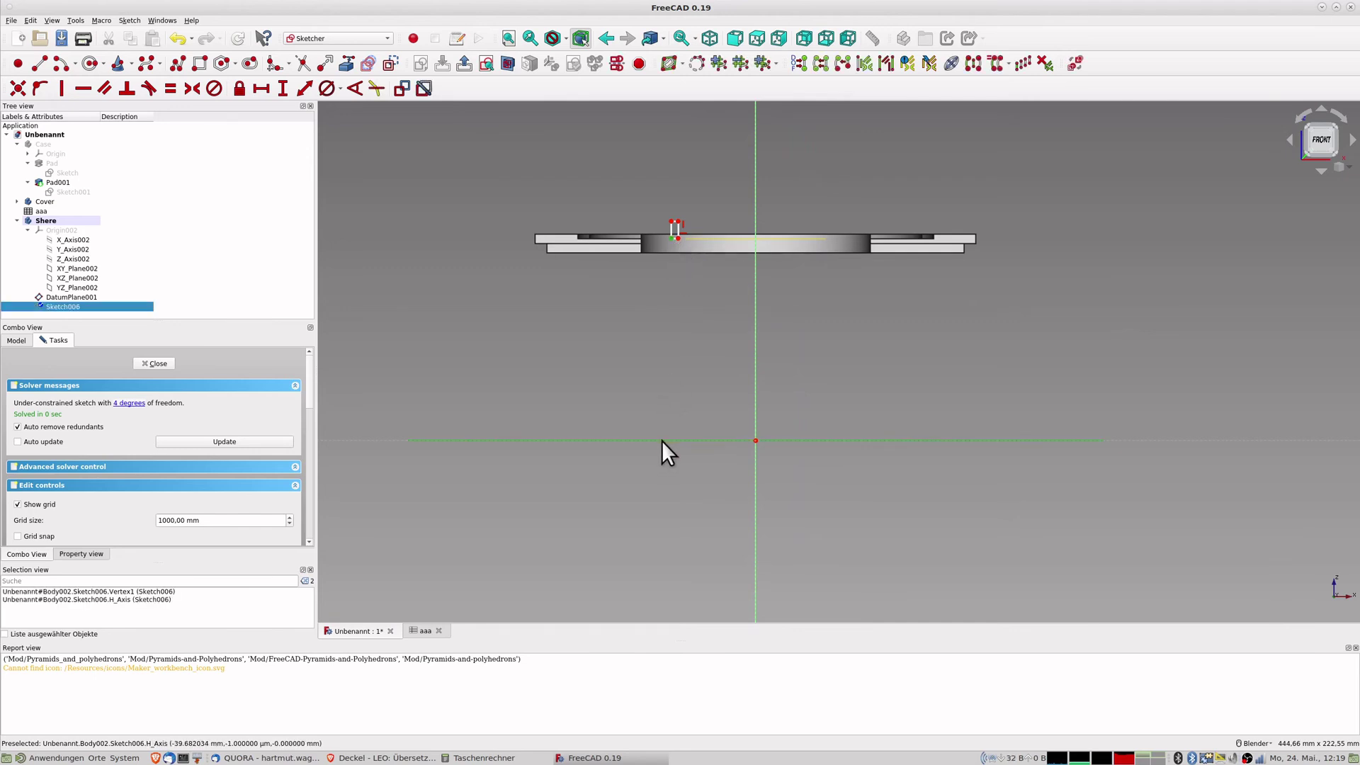
{"action": "left_click", "coordinate": [304, 88]}
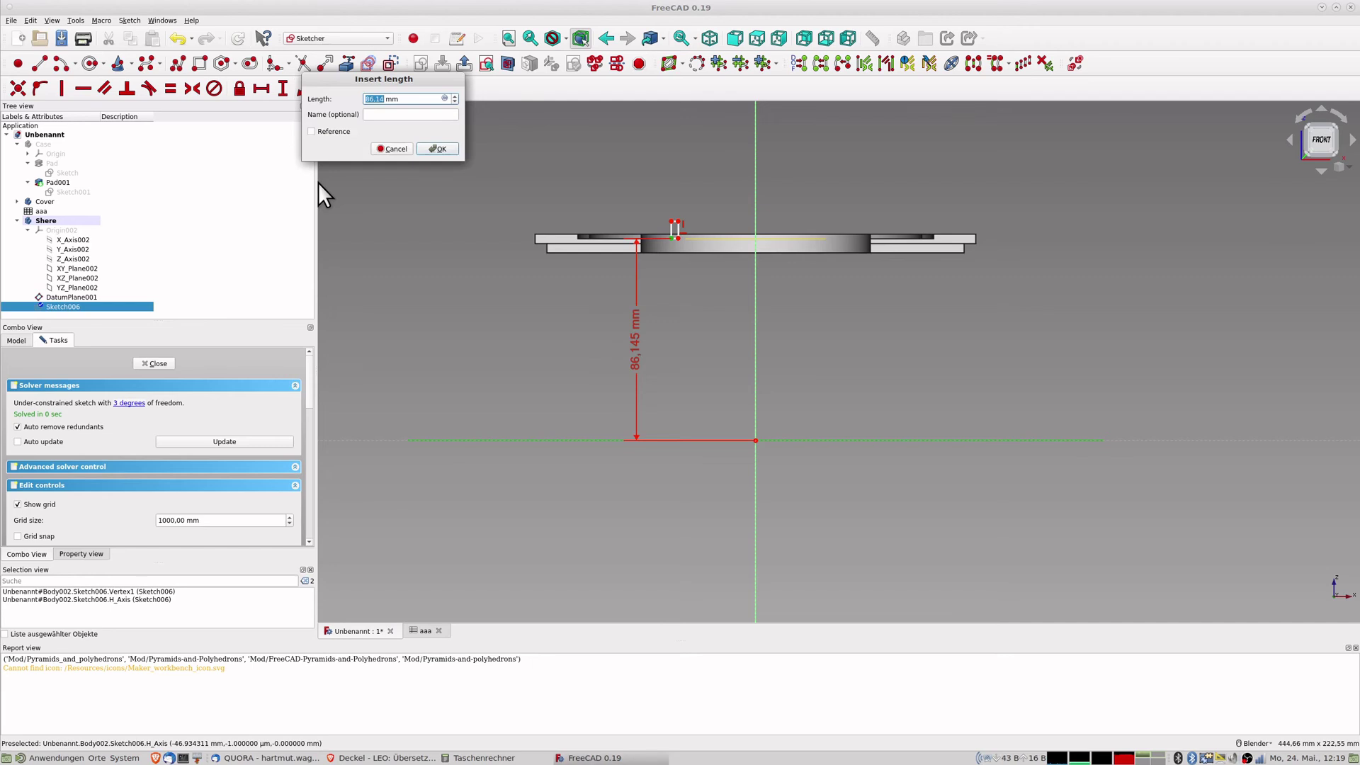
{"action": "type", "text": "86"}
{"action": "key", "text": "Return"}
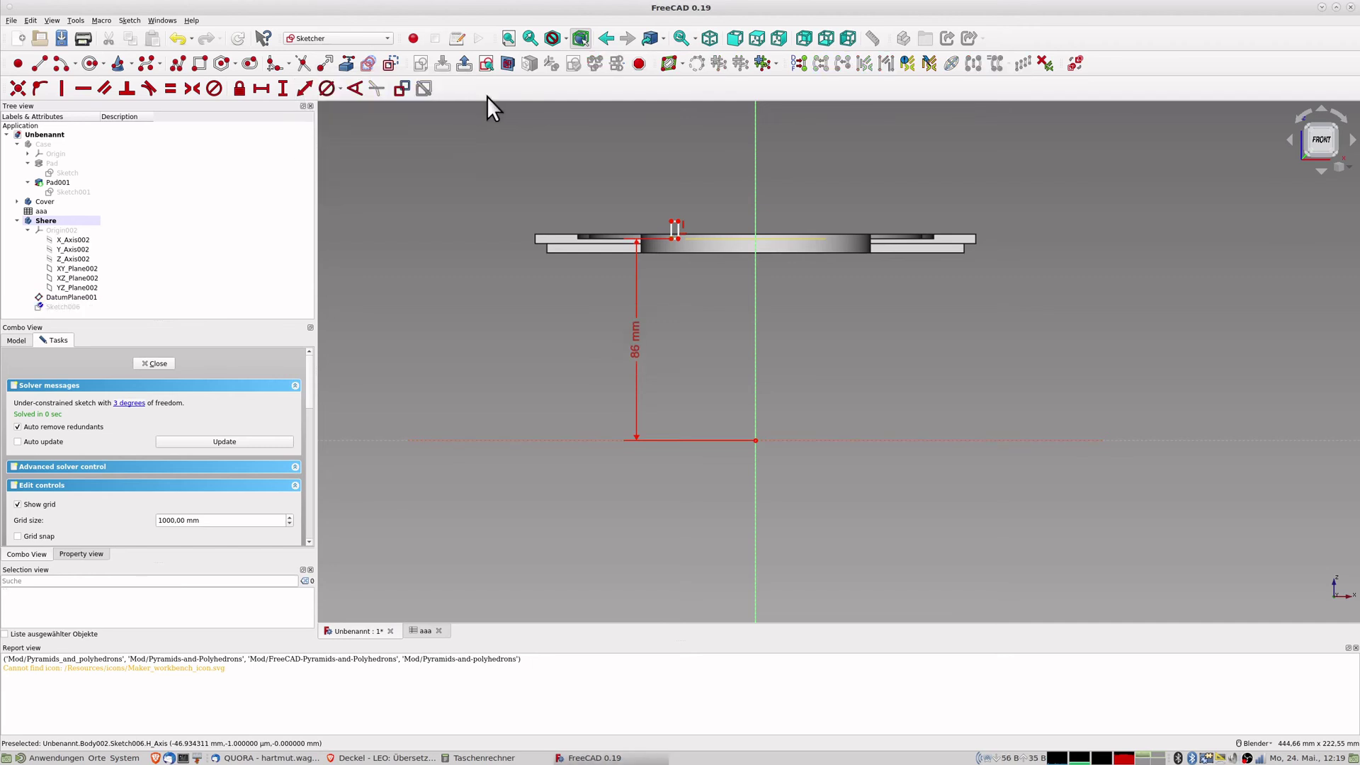
{"action": "scroll", "coordinate": [788, 255], "scroll_direction": "up", "scroll_amount": 4}
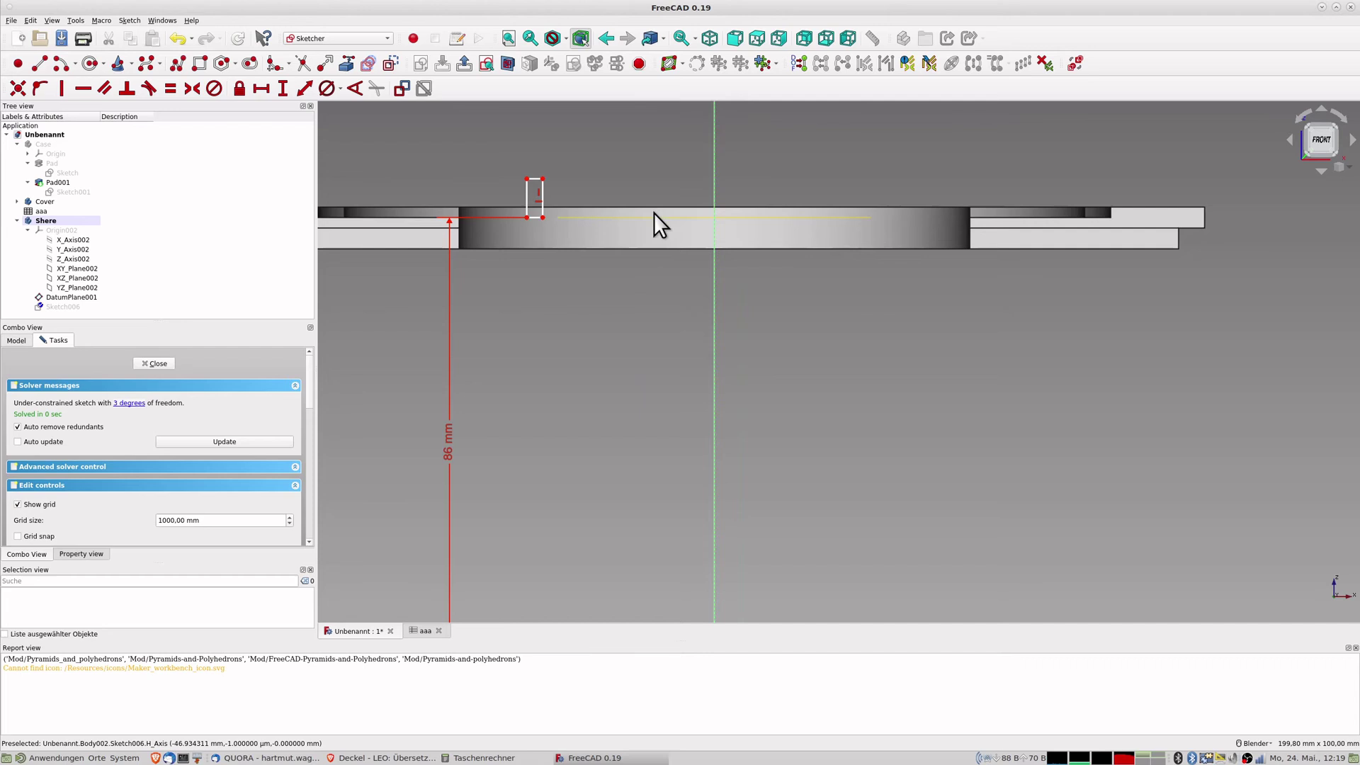
{"action": "left_click", "coordinate": [542, 218]}
{"action": "left_click", "coordinate": [714, 317]}
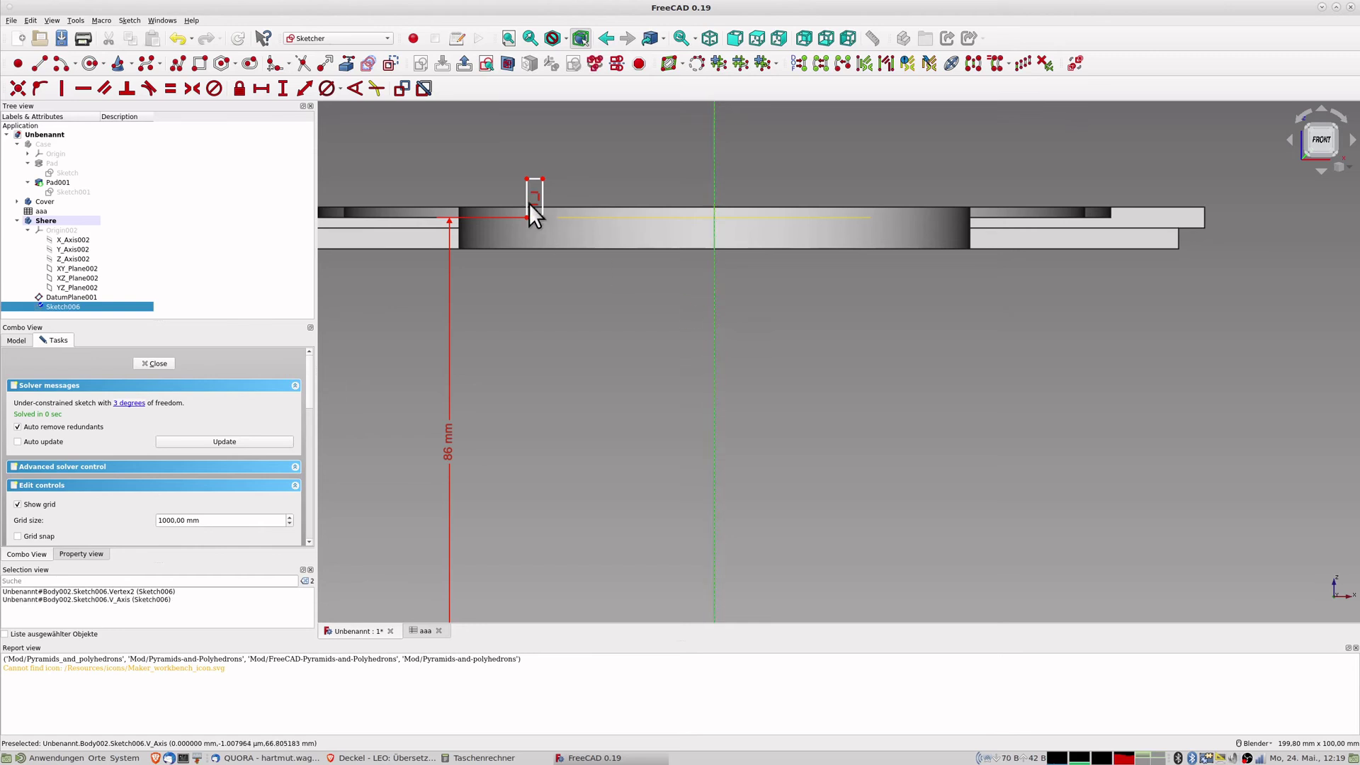
{"action": "left_click", "coordinate": [305, 88]}
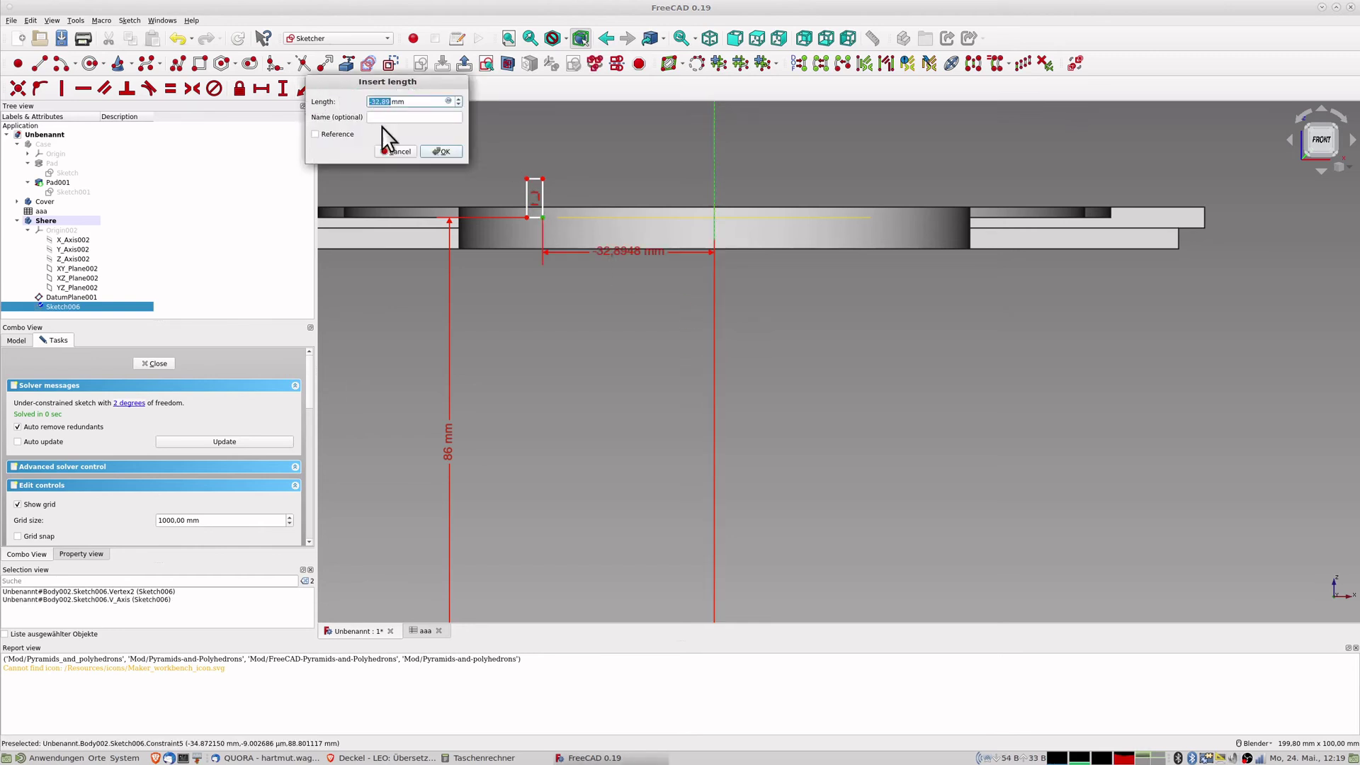
{"action": "left_click", "coordinate": [397, 151]}
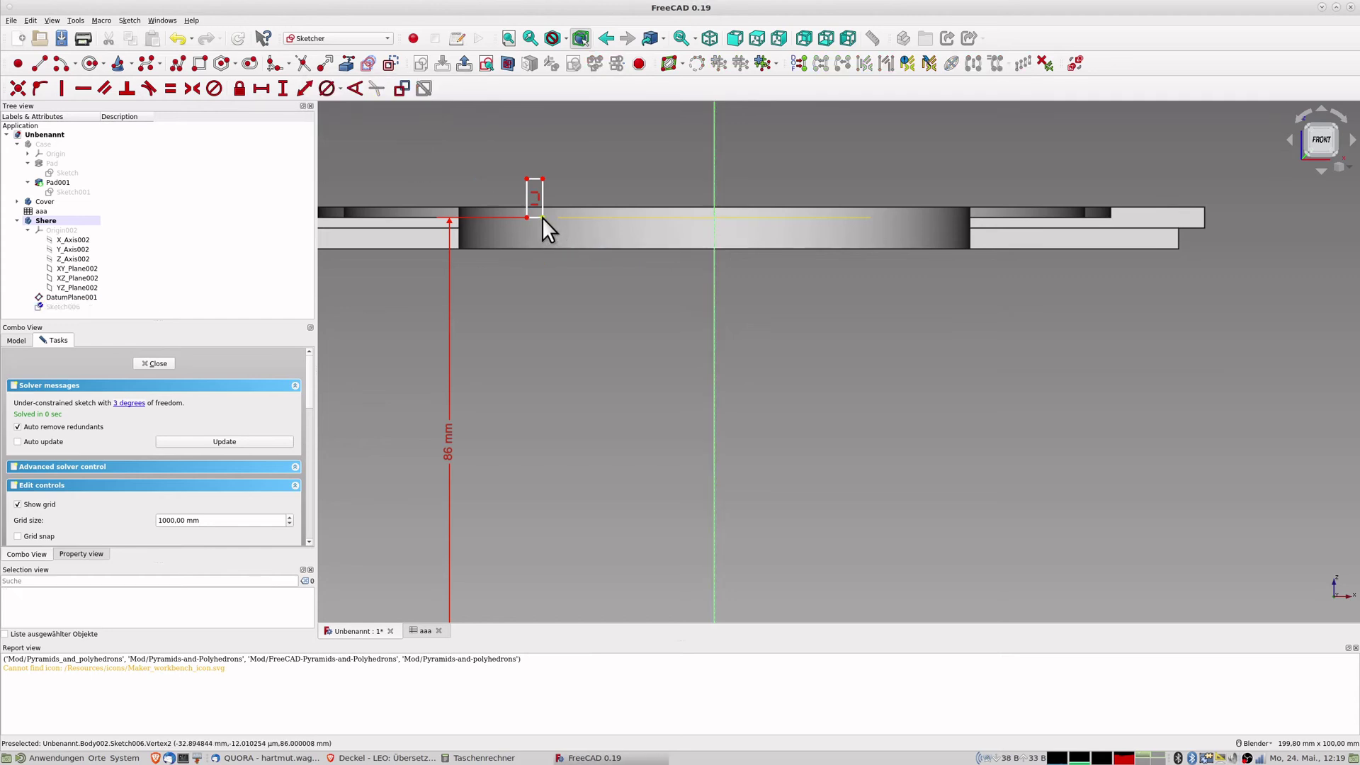
Constrain the rectangle's lower-right corner to a horizontal distance of 144/2 mm from the vertical axis.
{"action": "left_click", "coordinate": [543, 218]}
{"action": "left_click", "coordinate": [714, 304]}
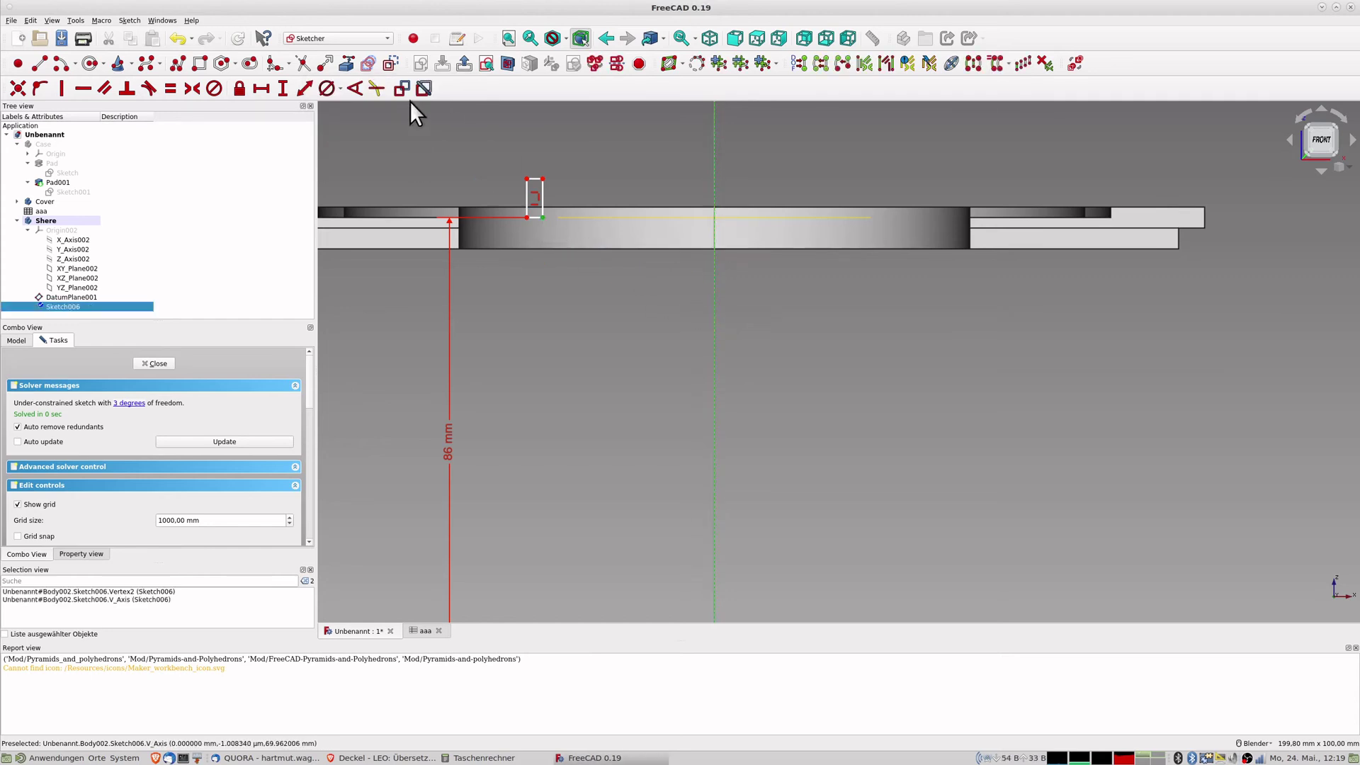
{"action": "left_click", "coordinate": [259, 87]}
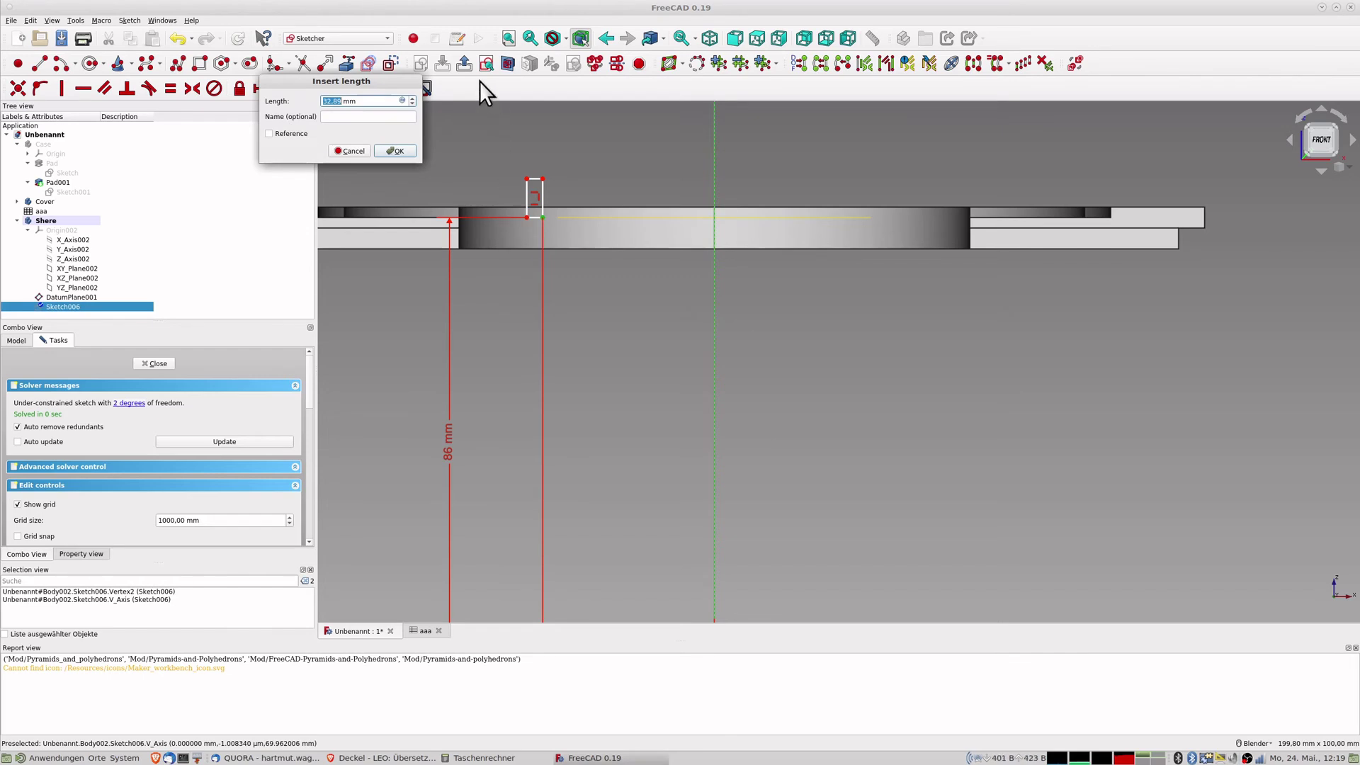
{"action": "type", "text": "="}
{"action": "type", "text": "144/"}
{"action": "type", "text": "2"}
{"action": "key", "text": "Return"}
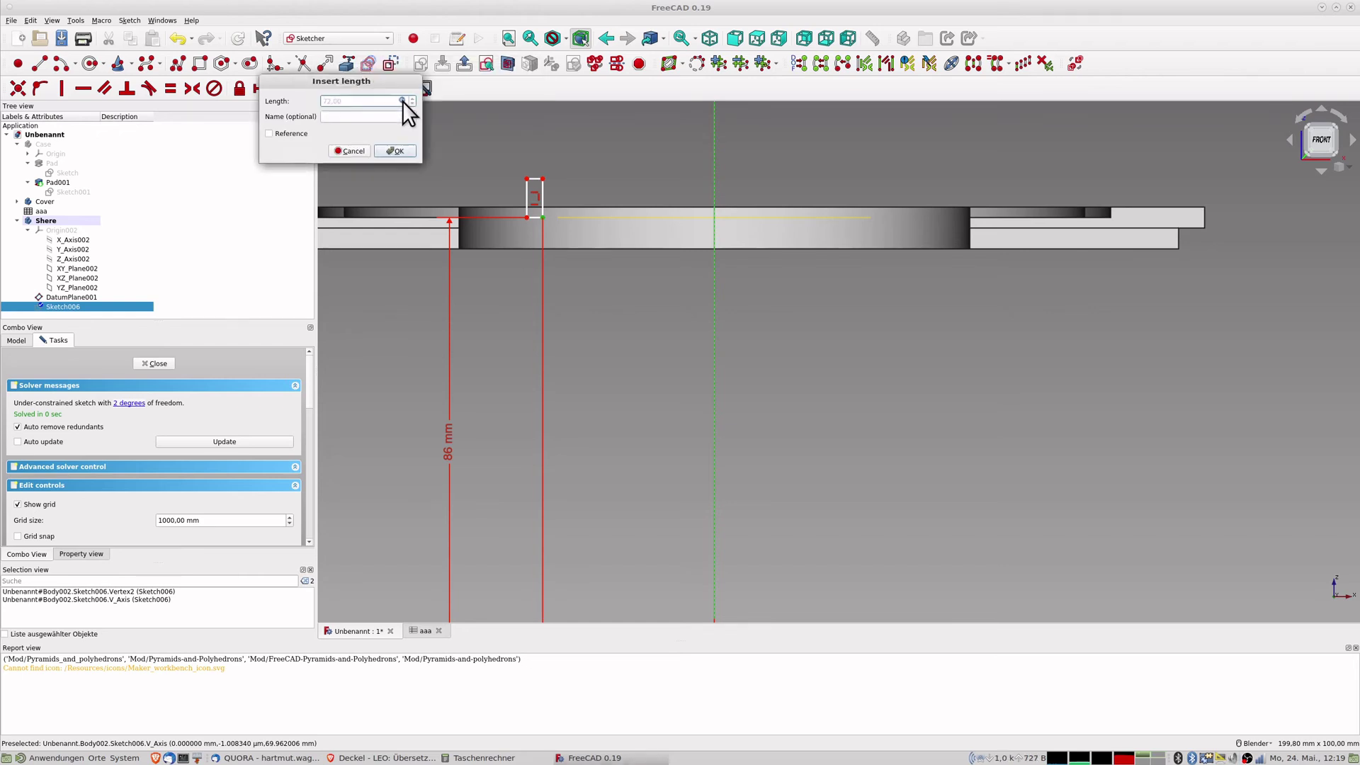
{"action": "left_click", "coordinate": [409, 149]}
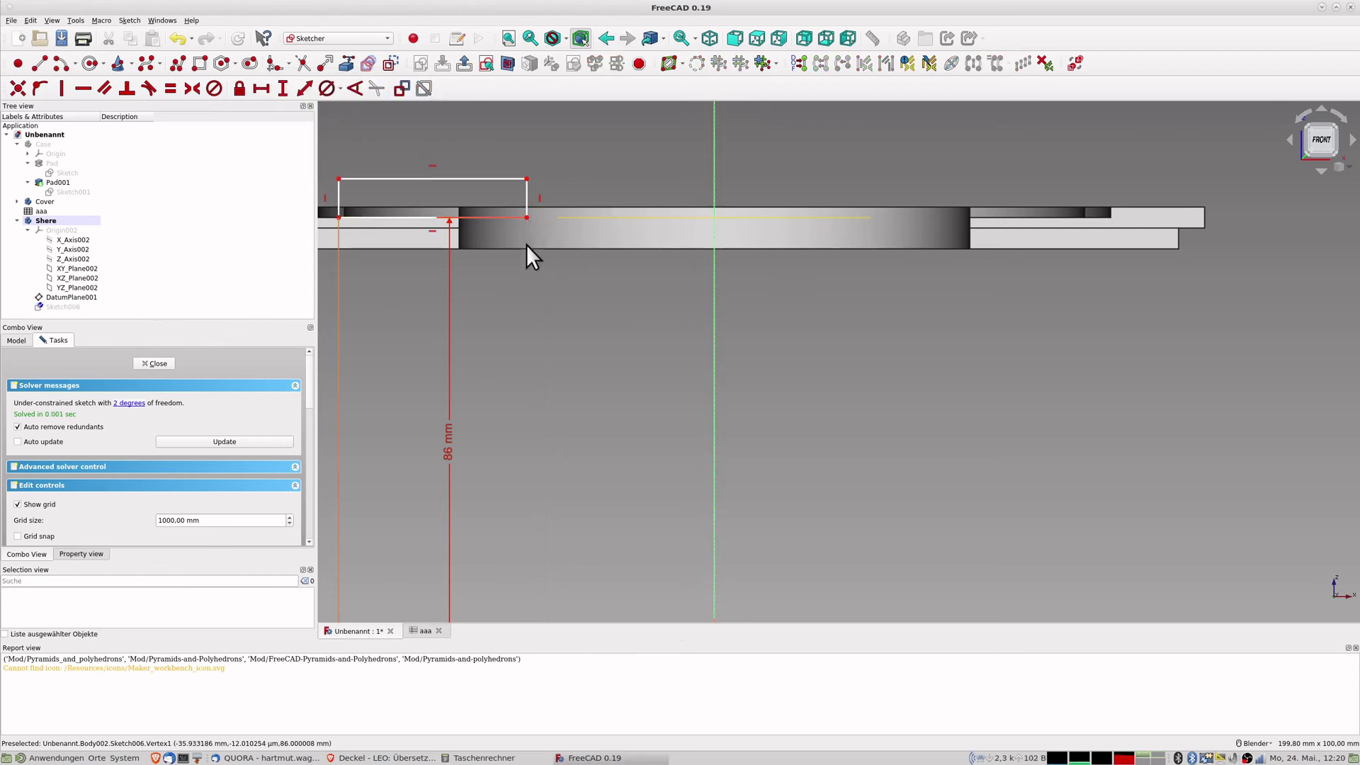
{"action": "left_click", "coordinate": [527, 217]}
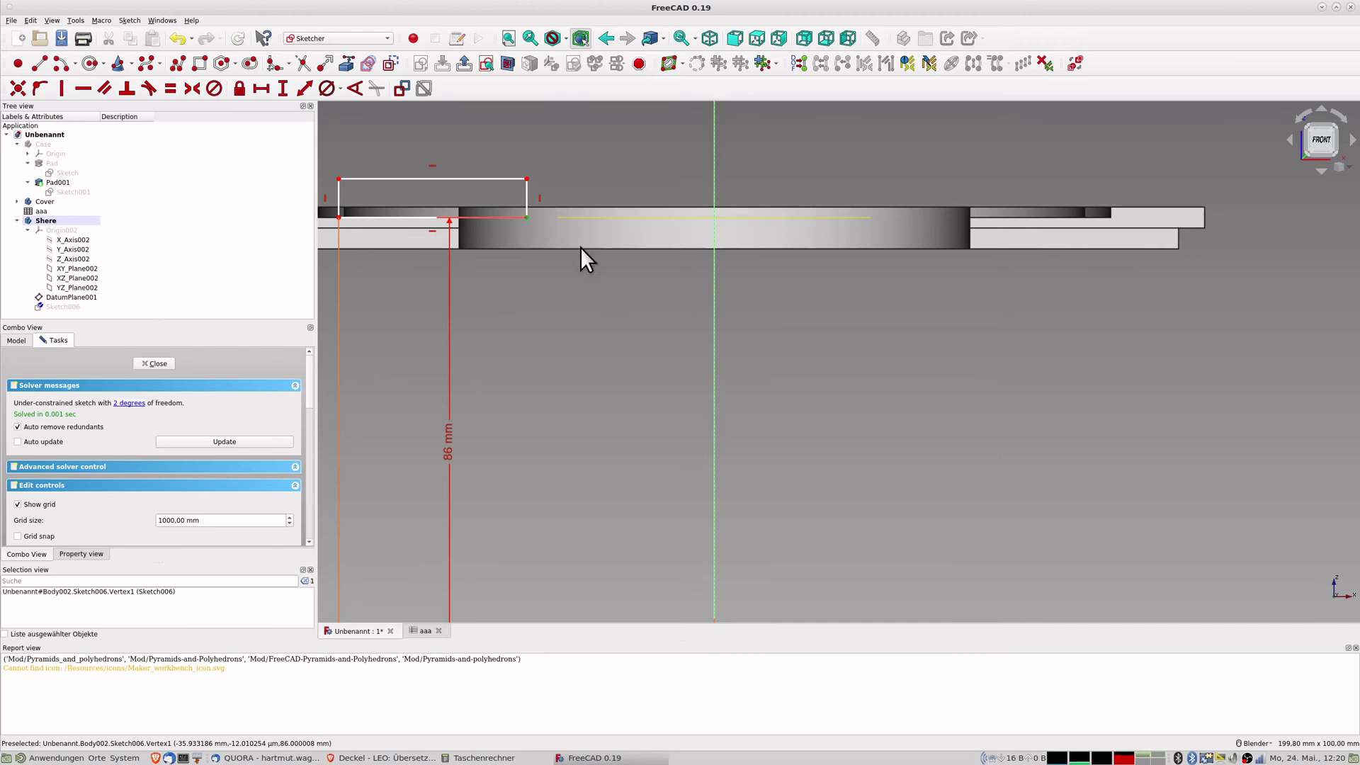
{"action": "left_click", "coordinate": [714, 362]}
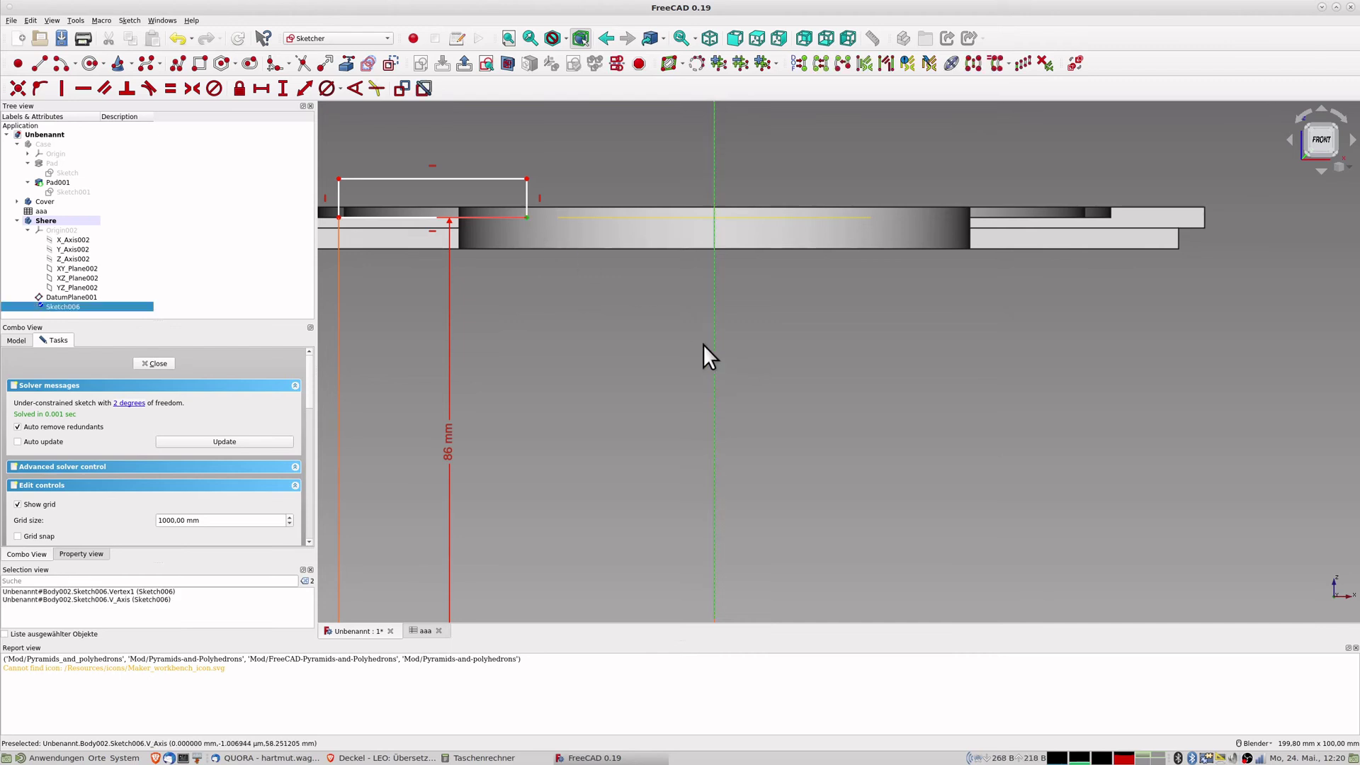
{"action": "left_click", "coordinate": [307, 88]}
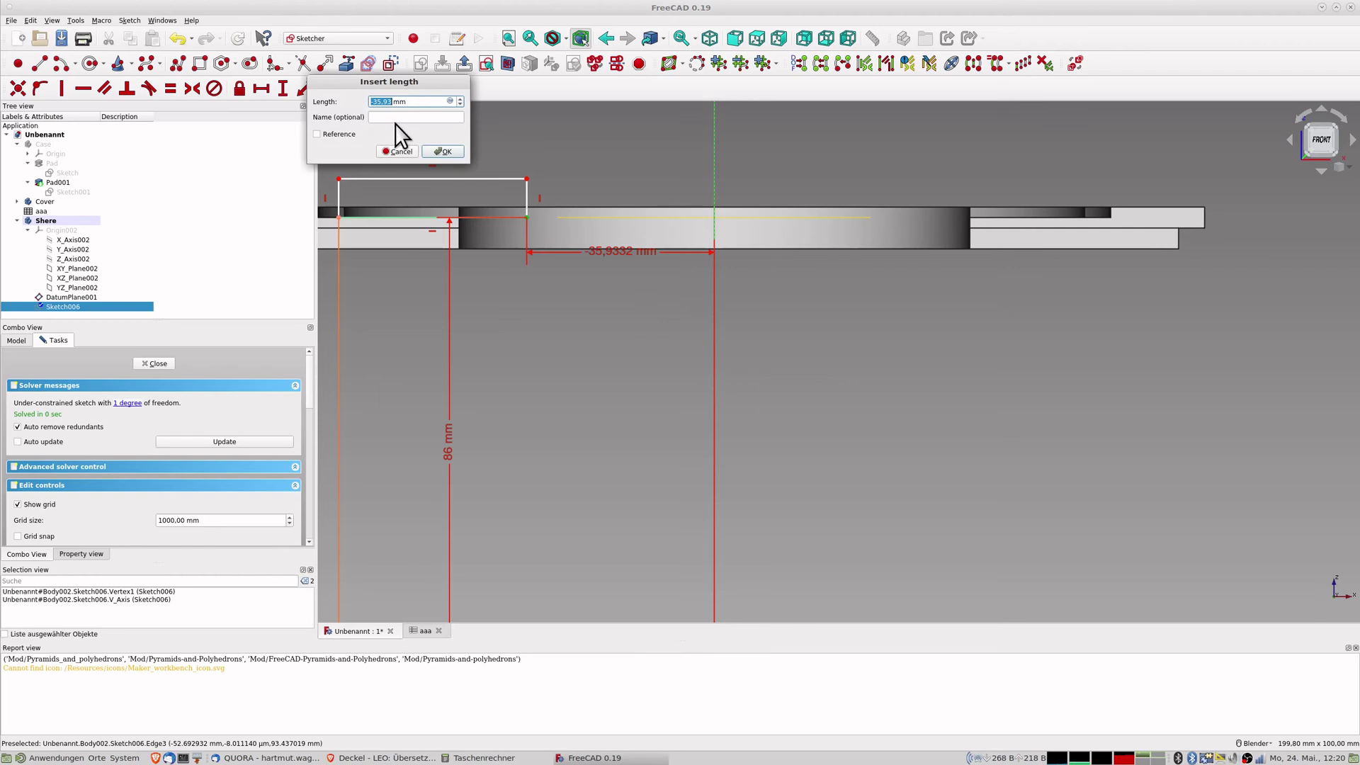
{"action": "key", "text": "Escape"}
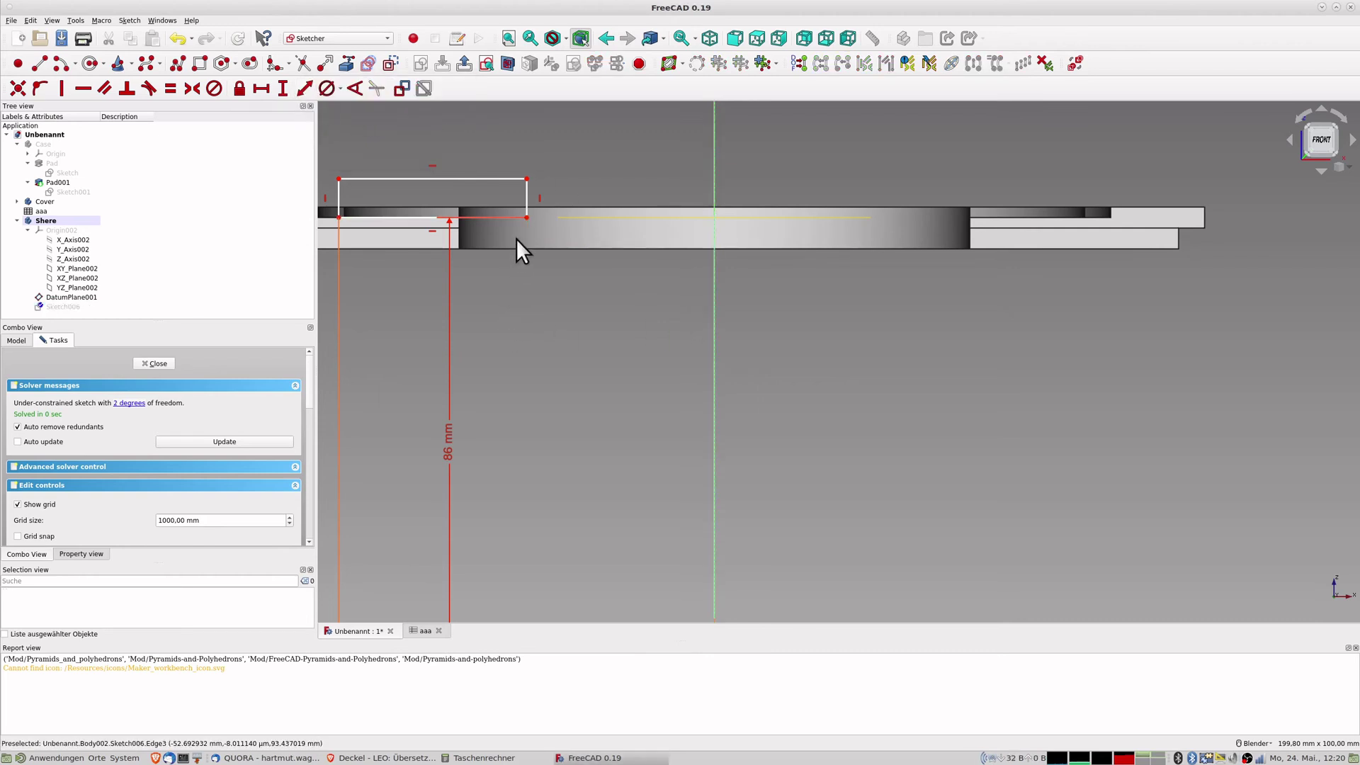
Constrain the rectangle's other lower corner, the one nearer the vertical axis, to a horizontal distance of 150/2 mm from that axis.
{"action": "left_click", "coordinate": [527, 218]}
{"action": "left_click", "coordinate": [713, 360]}
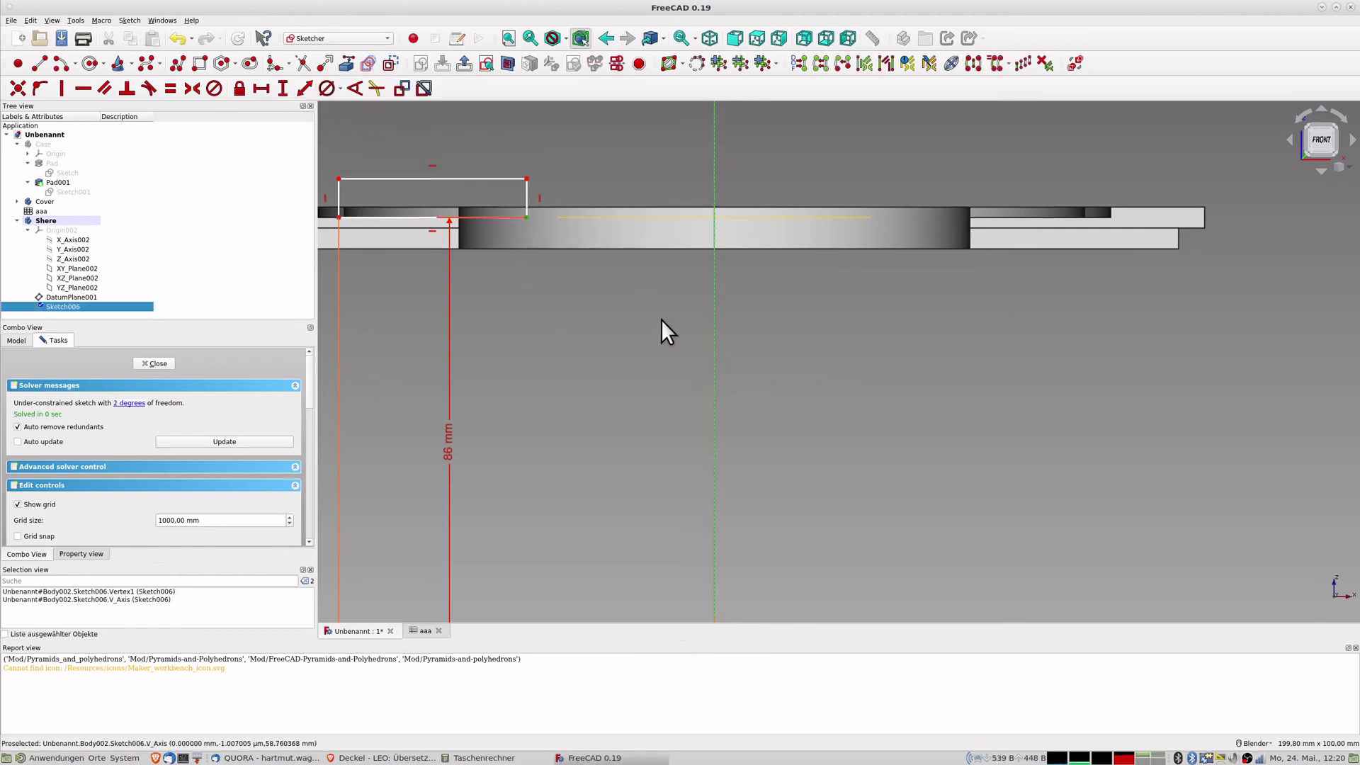
{"action": "left_click", "coordinate": [263, 88]}
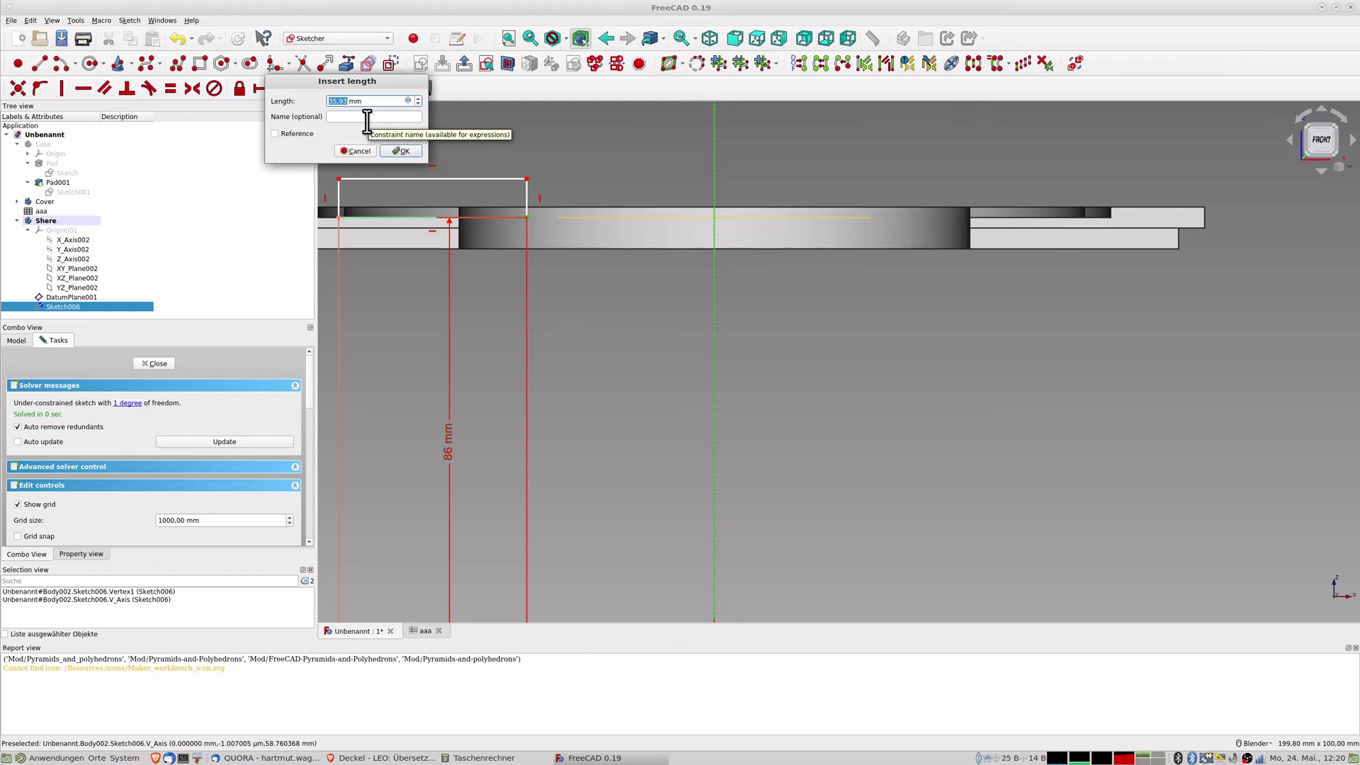
{"action": "type", "text": "150/2"}
{"action": "key", "text": "Return"}
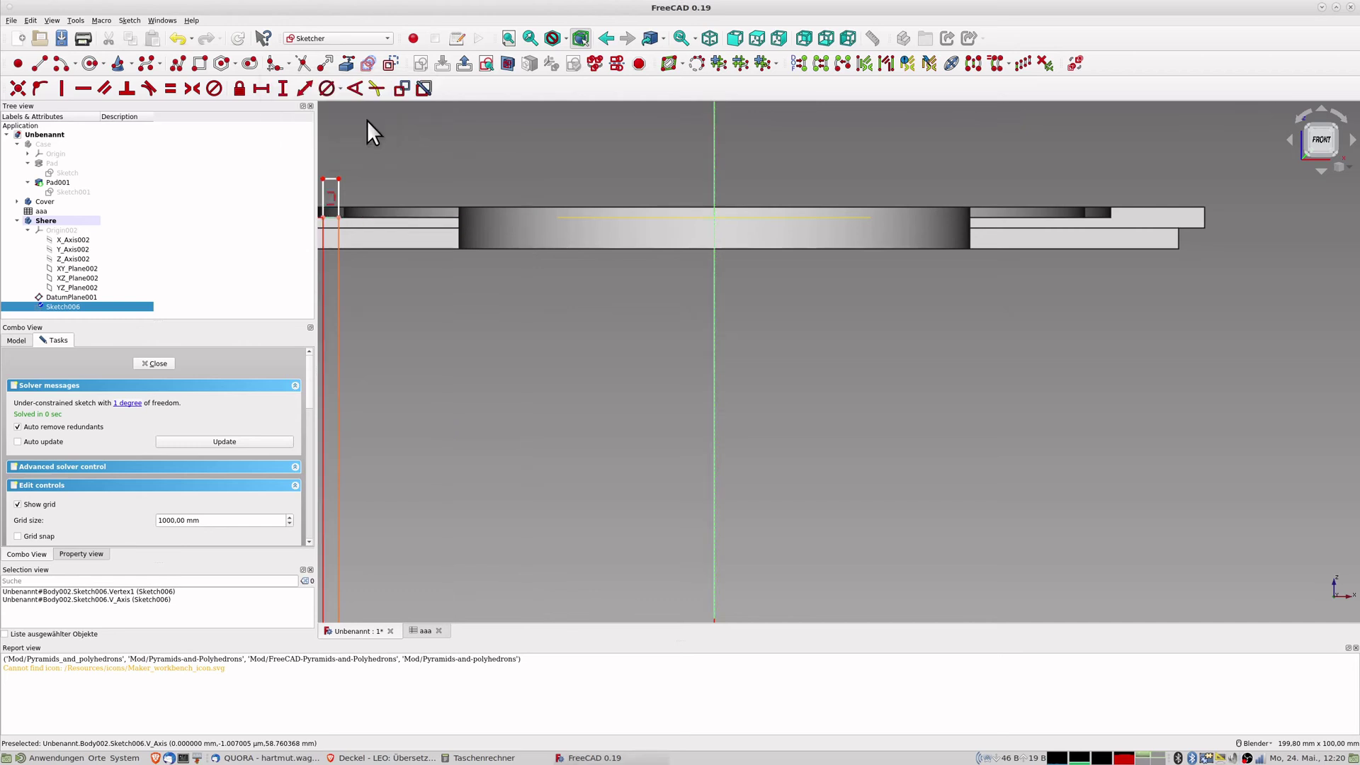
Constrain the vertical side of the small rectangle in the cover's groove to a length of 8 mm.
{"action": "middle_click_drag", "start_coordinate": [458, 345], "coordinate": [725, 396], "text": "shift"}
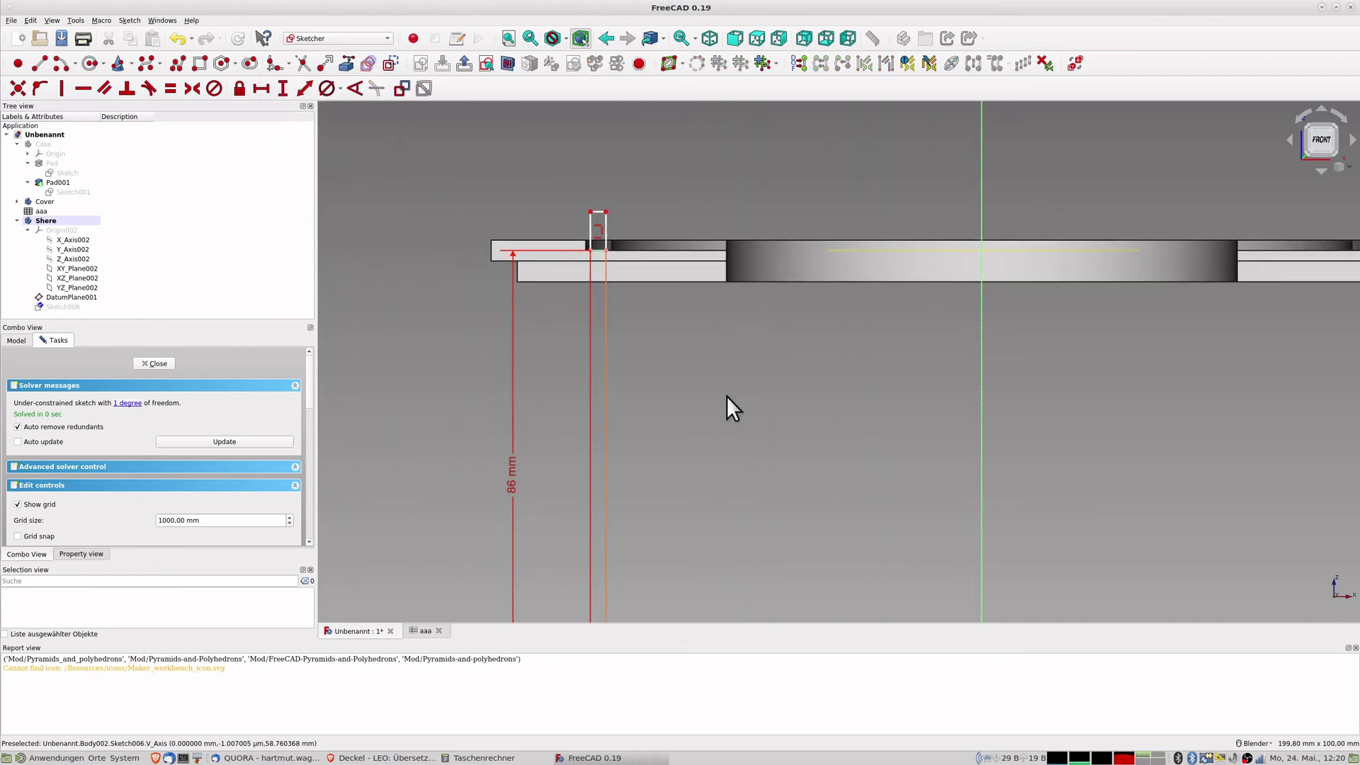
{"action": "left_click", "coordinate": [590, 220]}
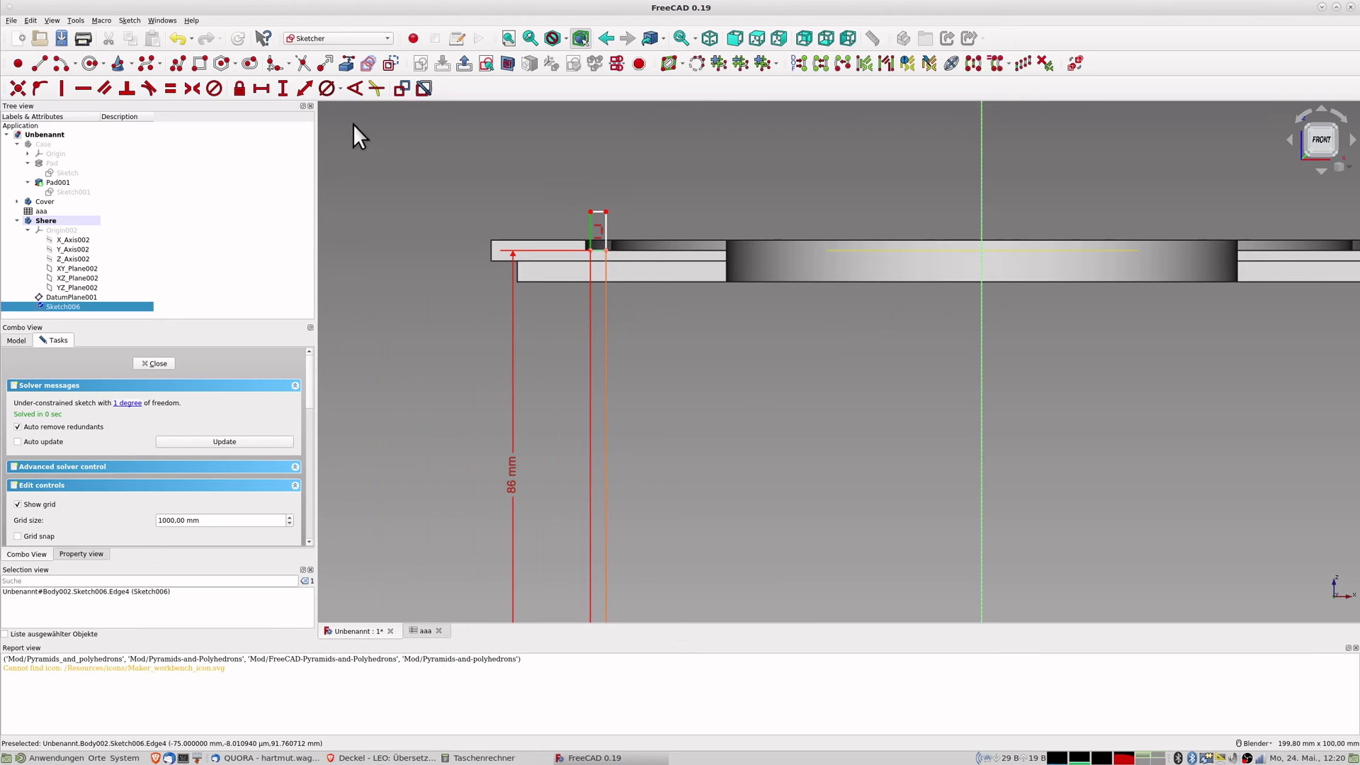
{"action": "left_click", "coordinate": [303, 86]}
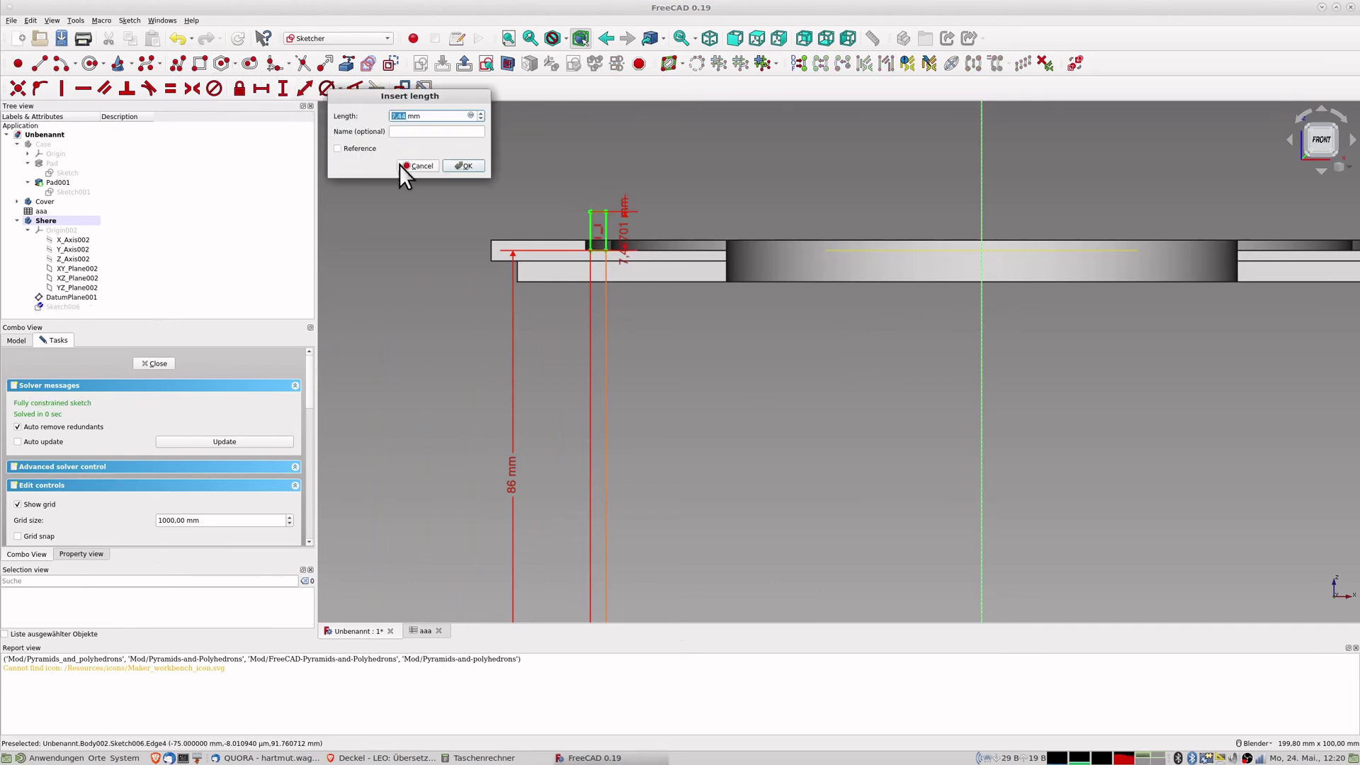
{"action": "type", "text": "8"}
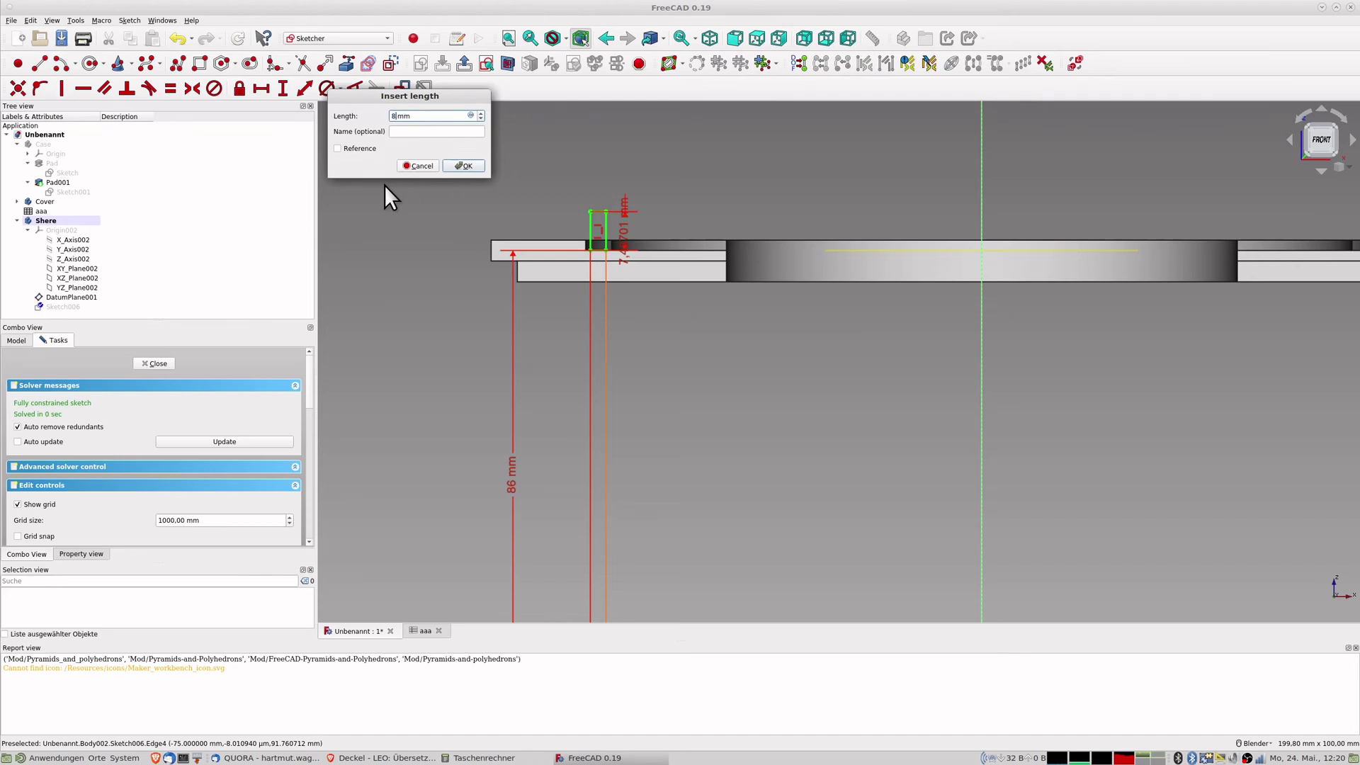
{"action": "key", "text": "Return"}
Draw a horizontal line from the small rectangle's upper inner corner to the vertical axis and turn it into construction geometry.
{"action": "scroll", "coordinate": [567, 217], "scroll_direction": "down", "scroll_amount": 5}
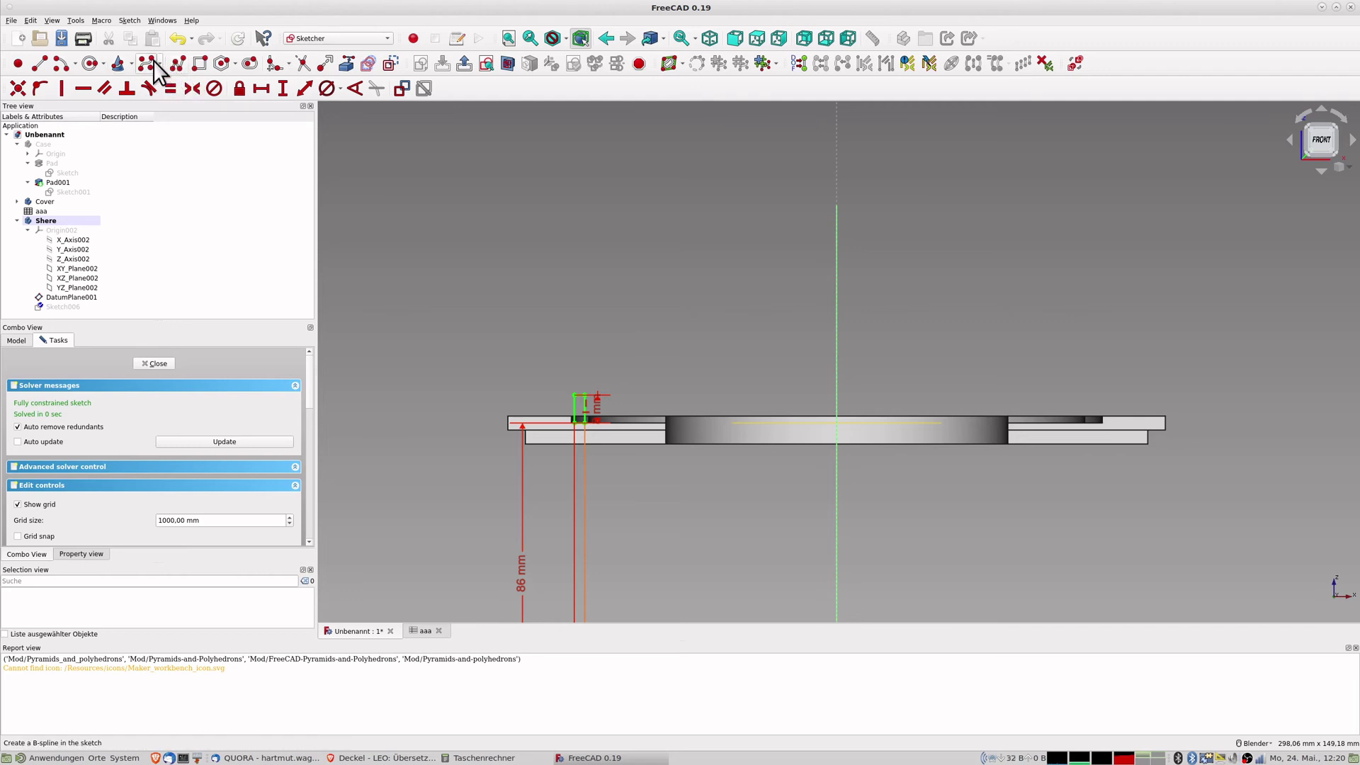
{"action": "left_click", "coordinate": [39, 64]}
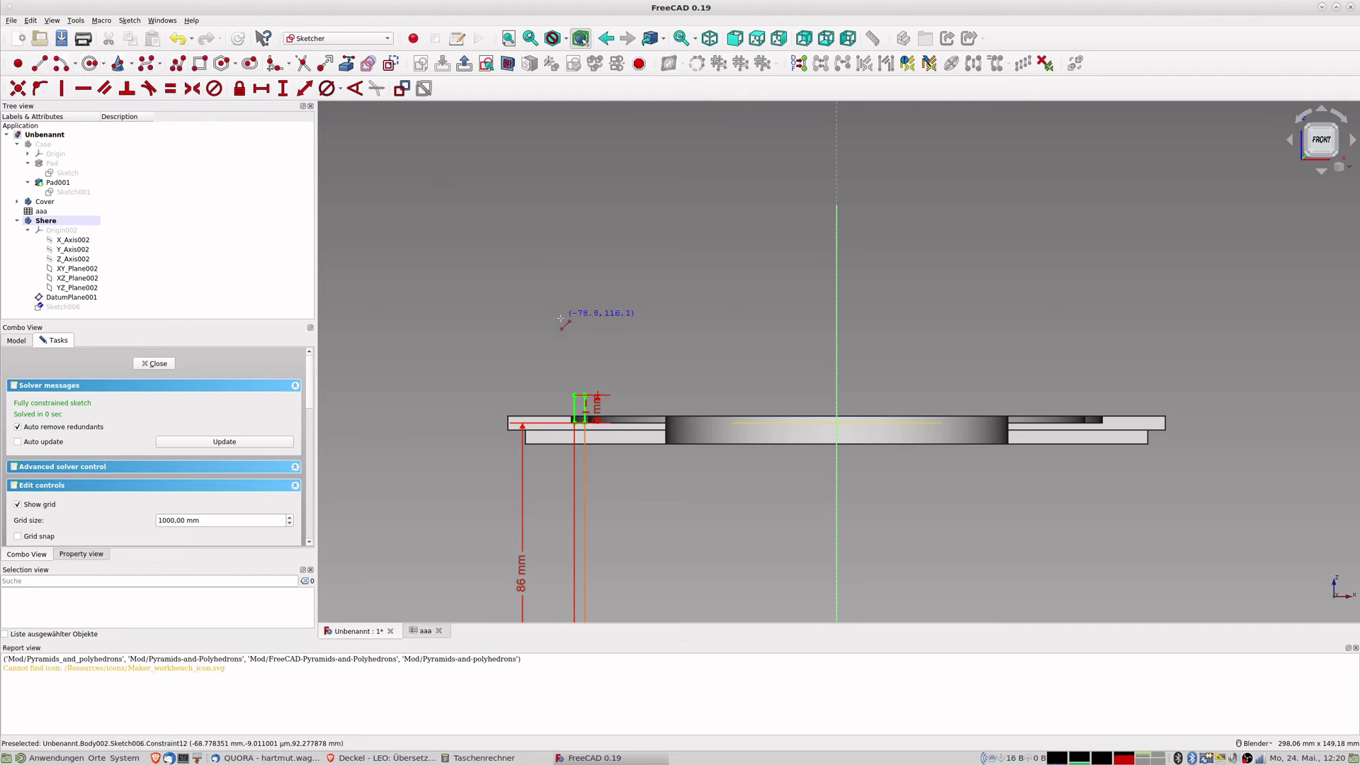
{"action": "left_click", "coordinate": [597, 395]}
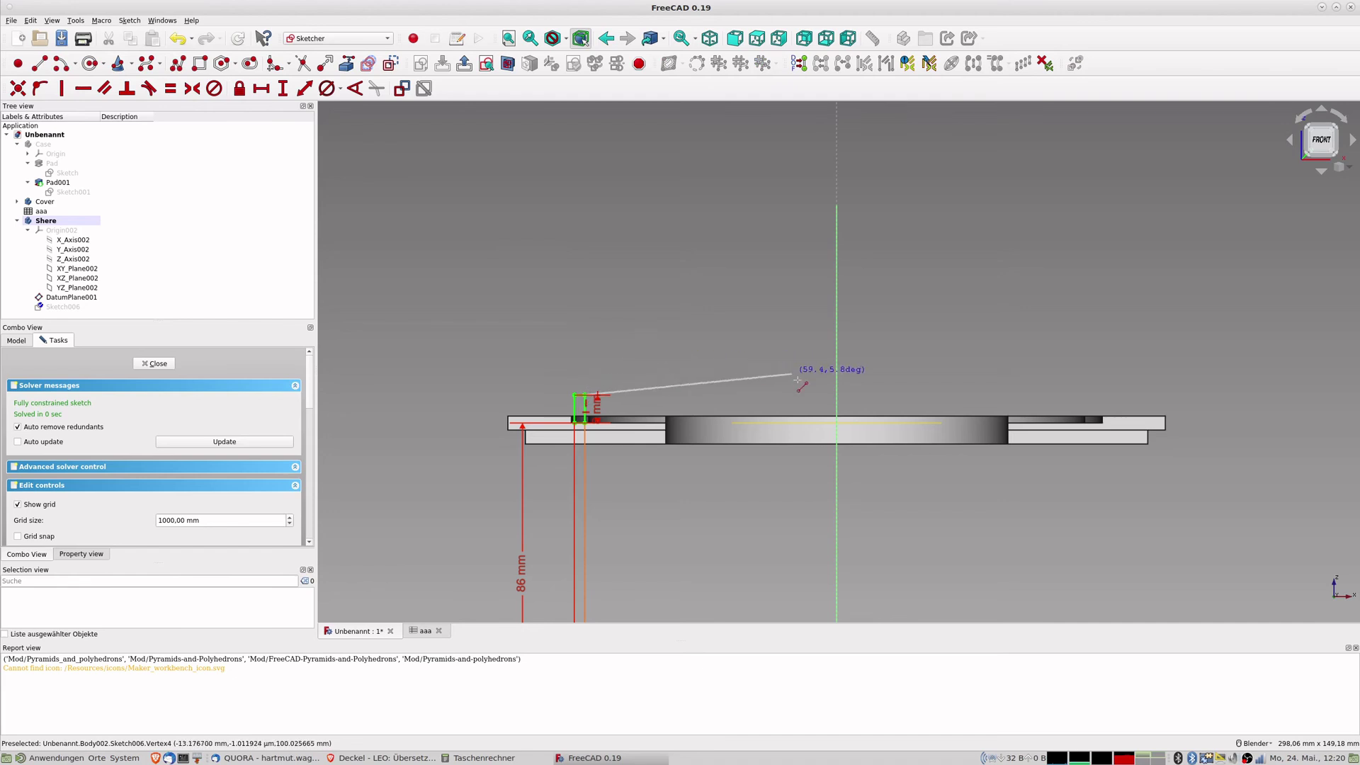
{"action": "left_click", "coordinate": [836, 394]}
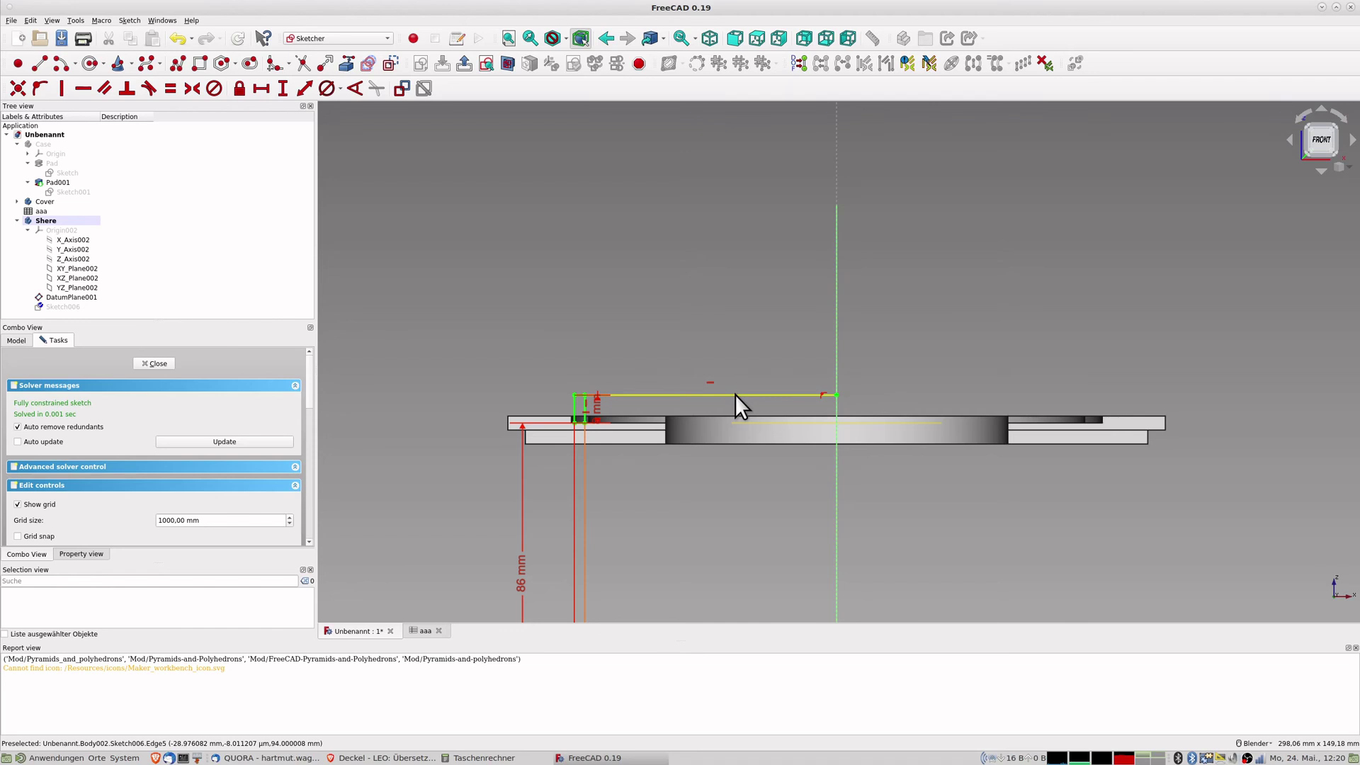
{"action": "left_click", "coordinate": [734, 395]}
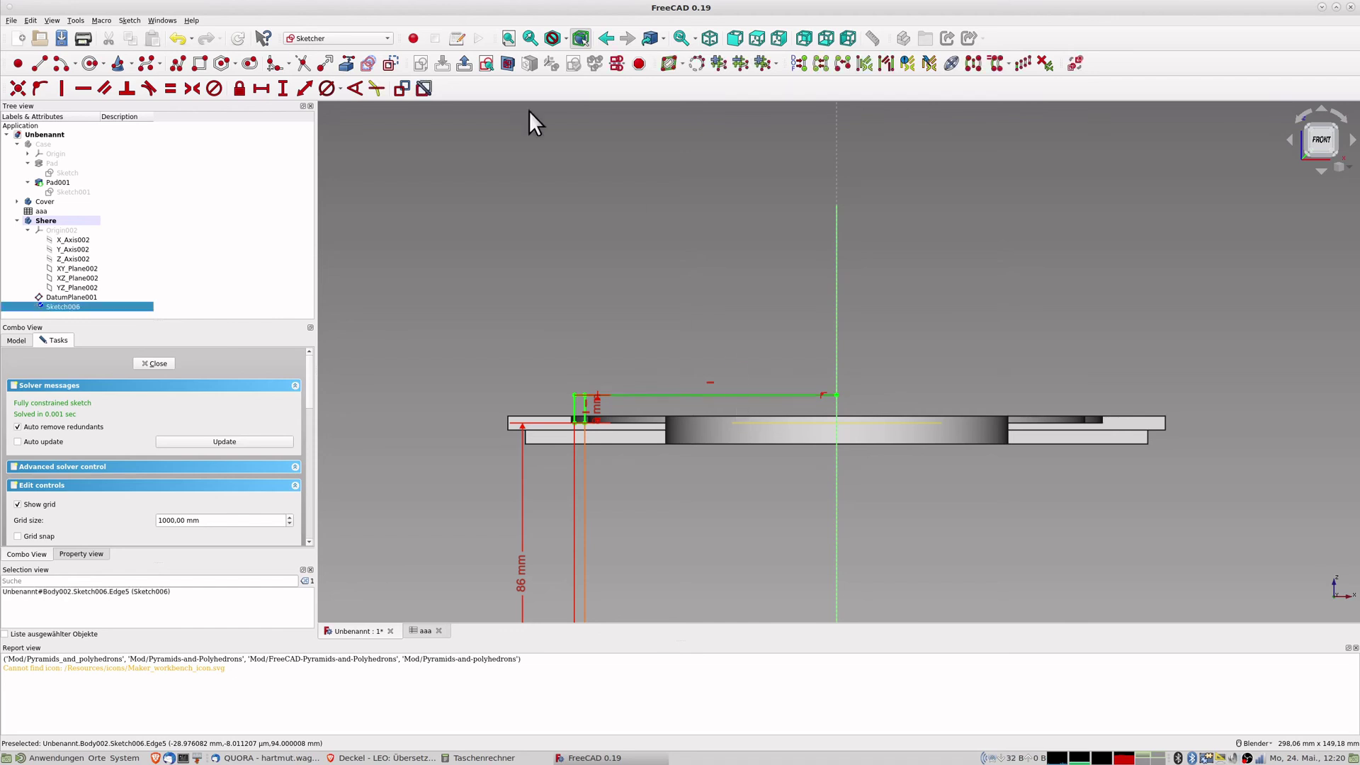
{"action": "left_click", "coordinate": [391, 64]}
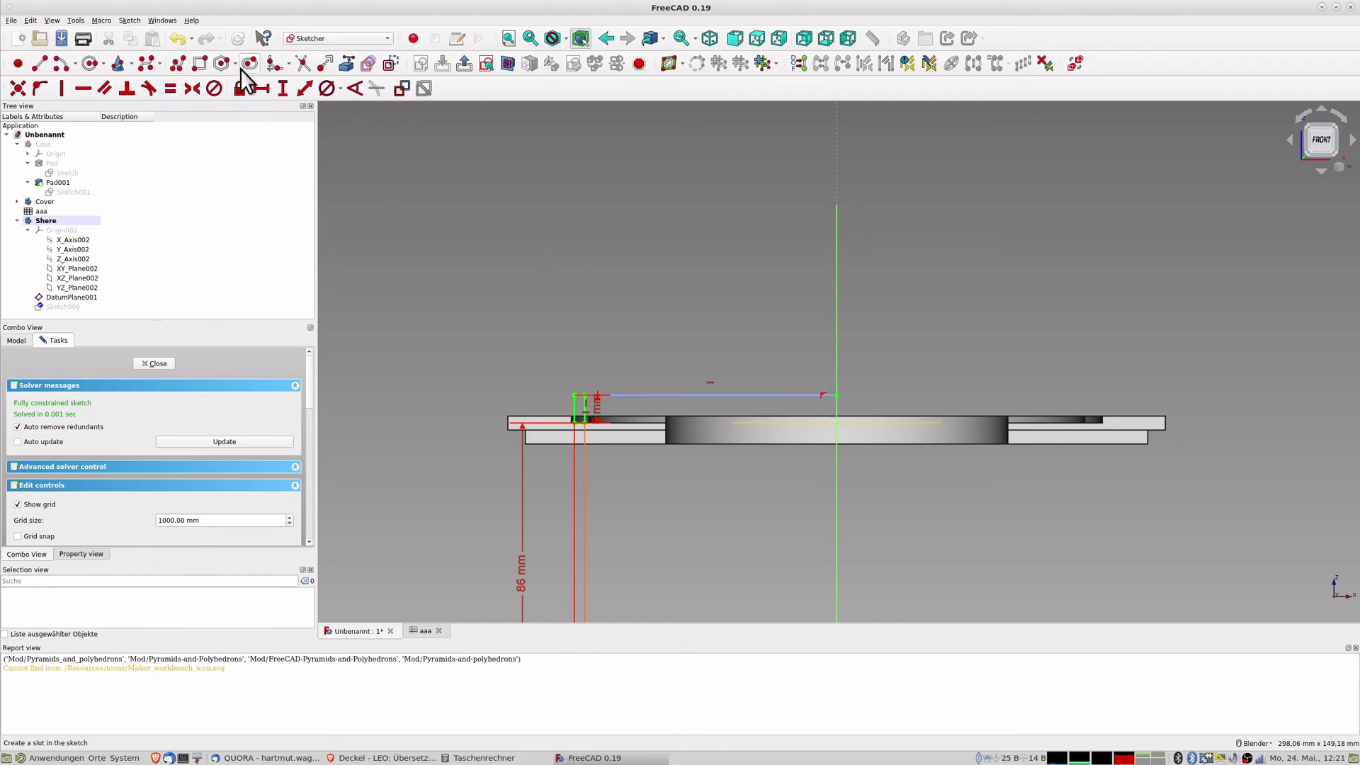
Draw two concentric circles centred on the construction line's end at the vertical axis, one through each upper corner of the small rectangle.
{"action": "left_click", "coordinate": [92, 65]}
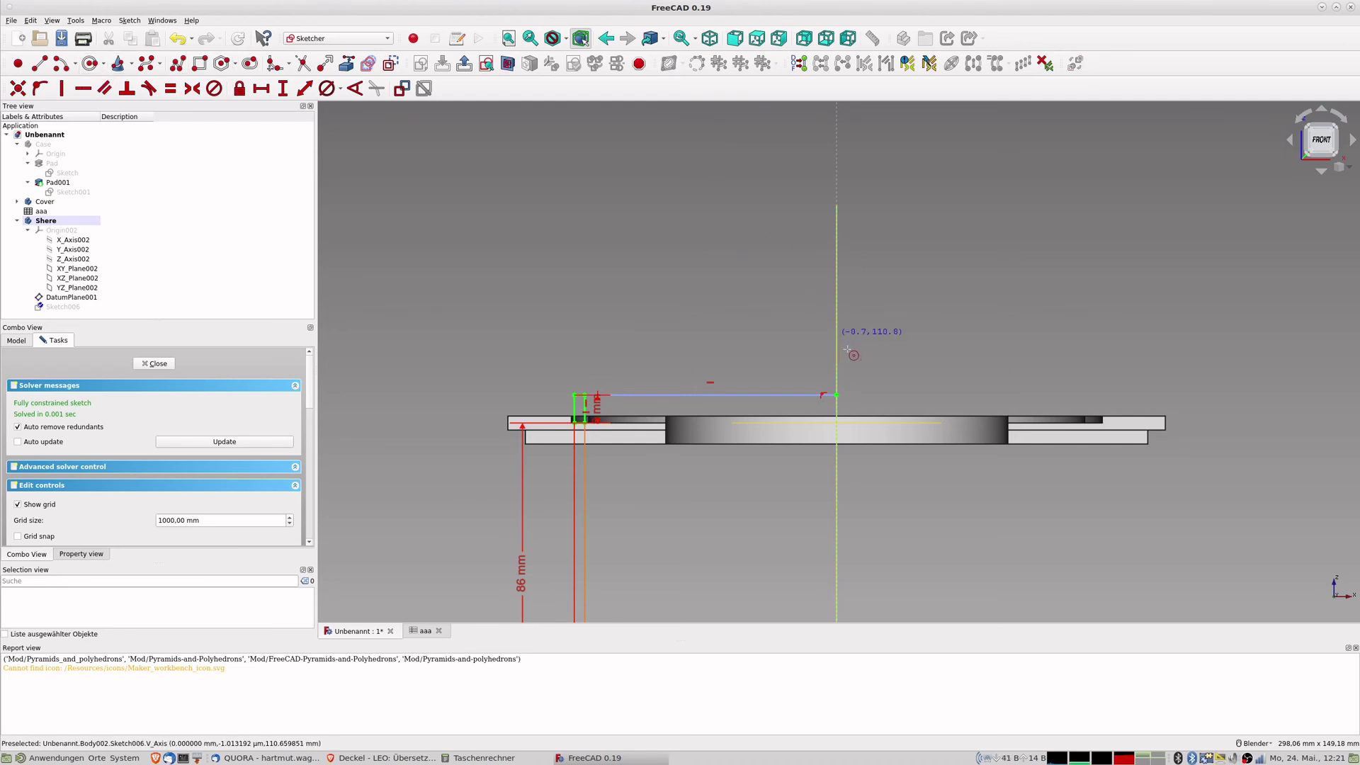
{"action": "left_click", "coordinate": [837, 395]}
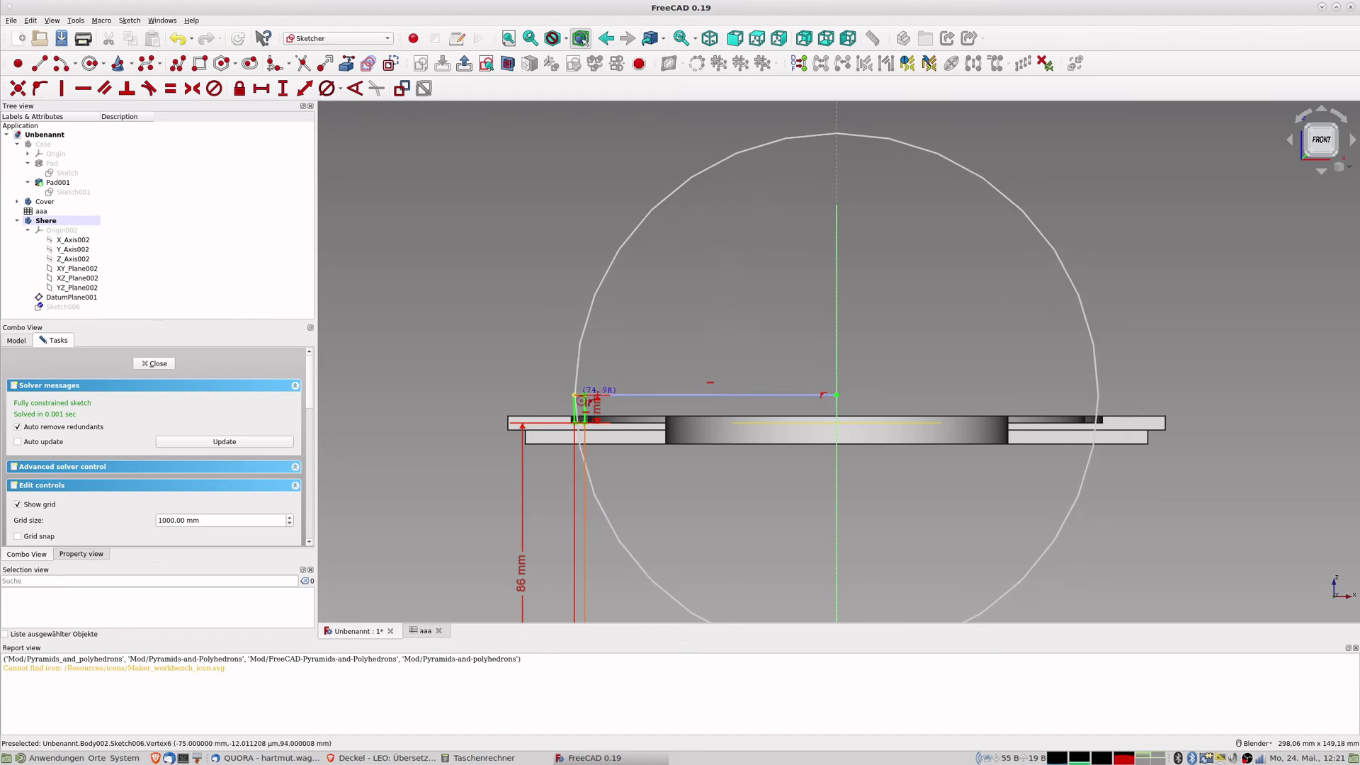
{"action": "left_click", "coordinate": [577, 401]}
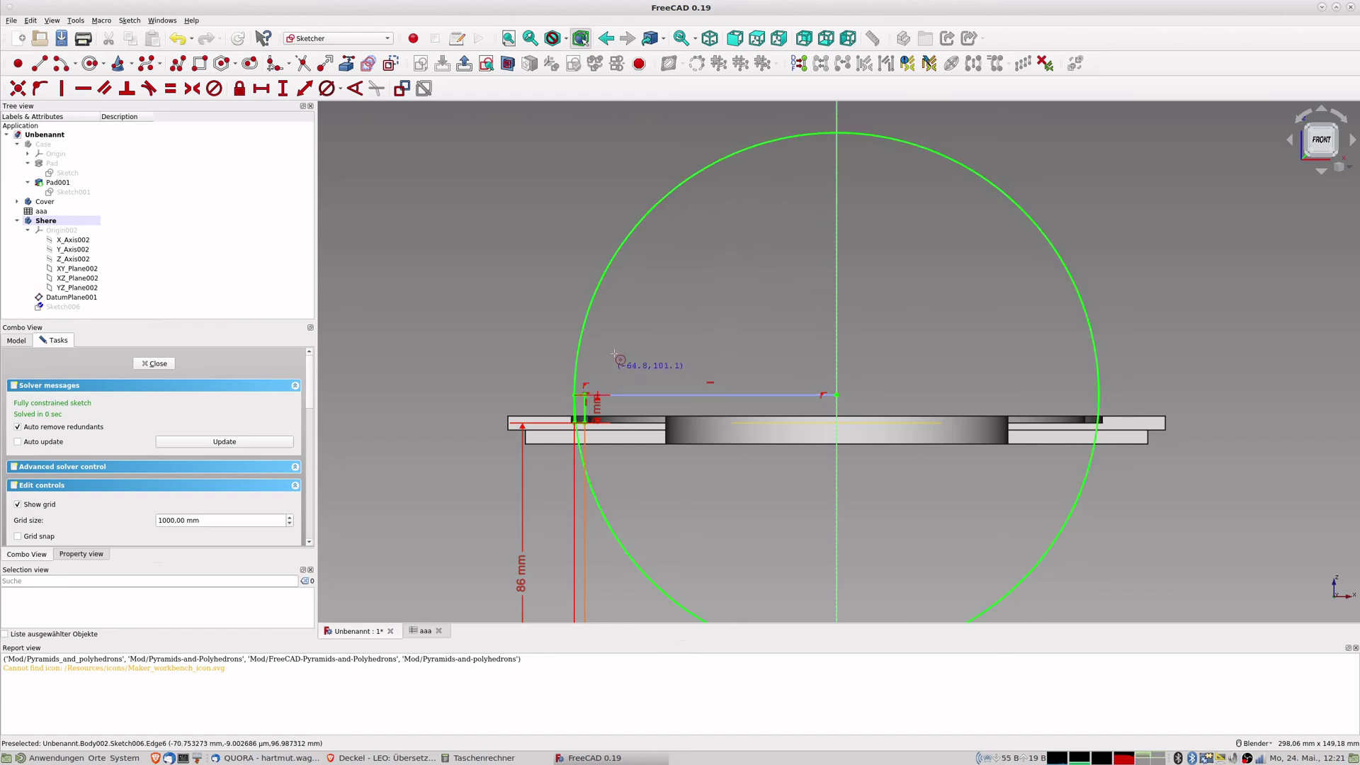
{"action": "left_click", "coordinate": [837, 394]}
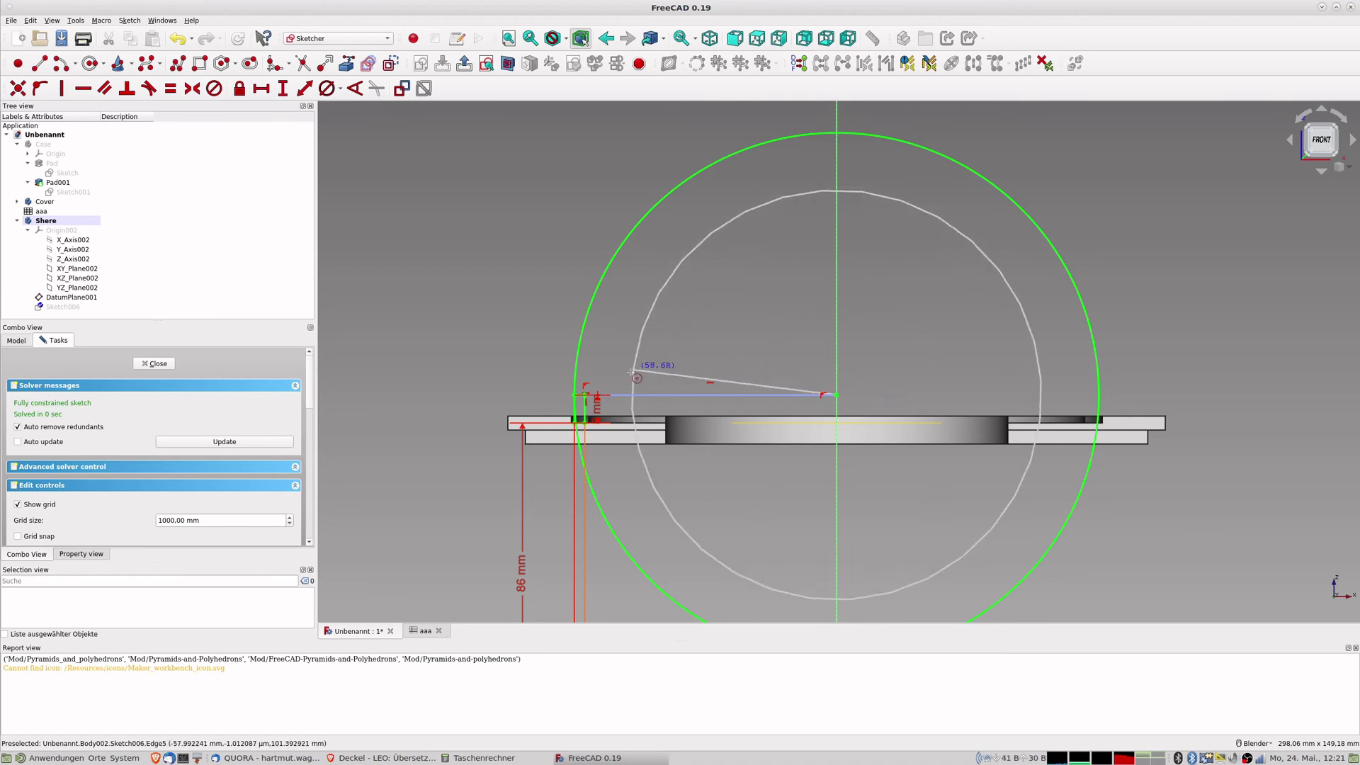
{"action": "left_click", "coordinate": [585, 394]}
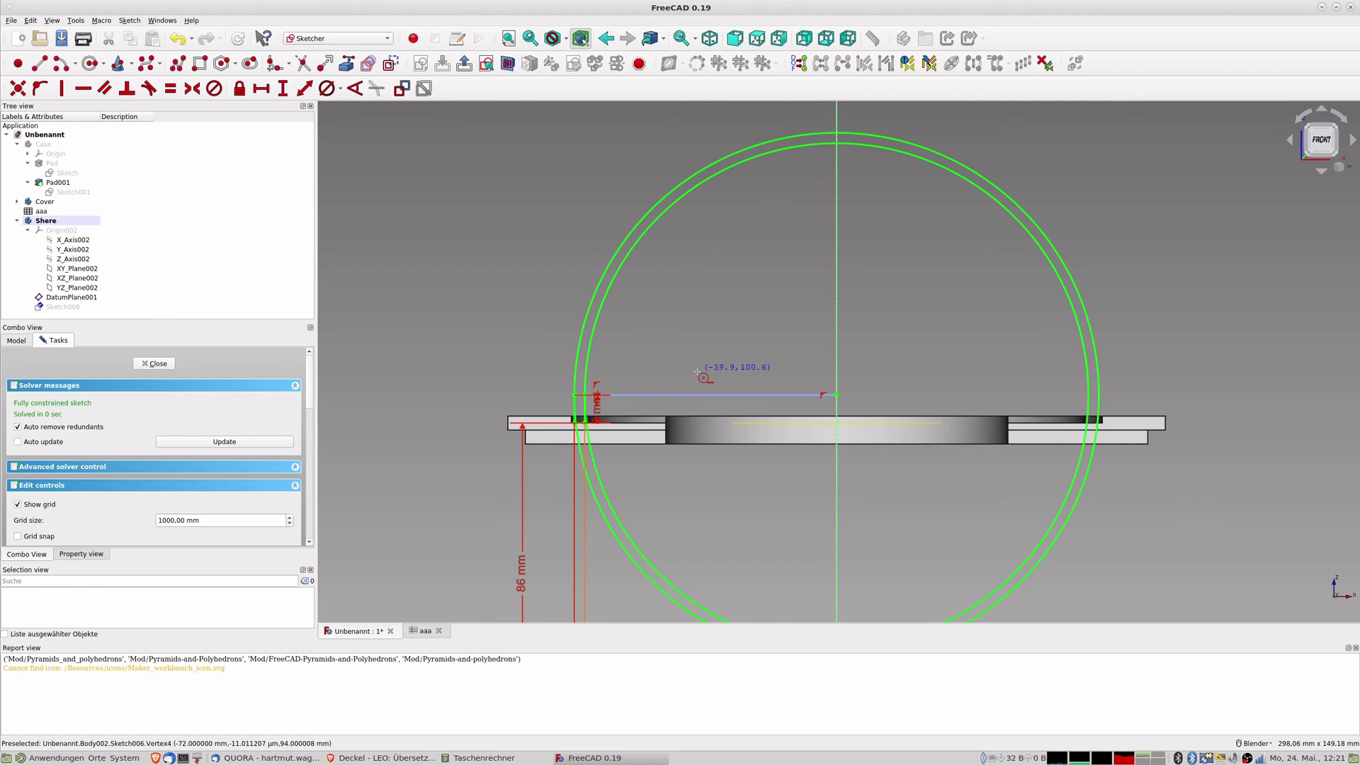
Draw a rectangle about 9 × 21 mm across the top of both circles, with one side on the vertical axis.
{"action": "middle_click_drag", "start_coordinate": [811, 249], "coordinate": [695, 348], "text": "shift"}
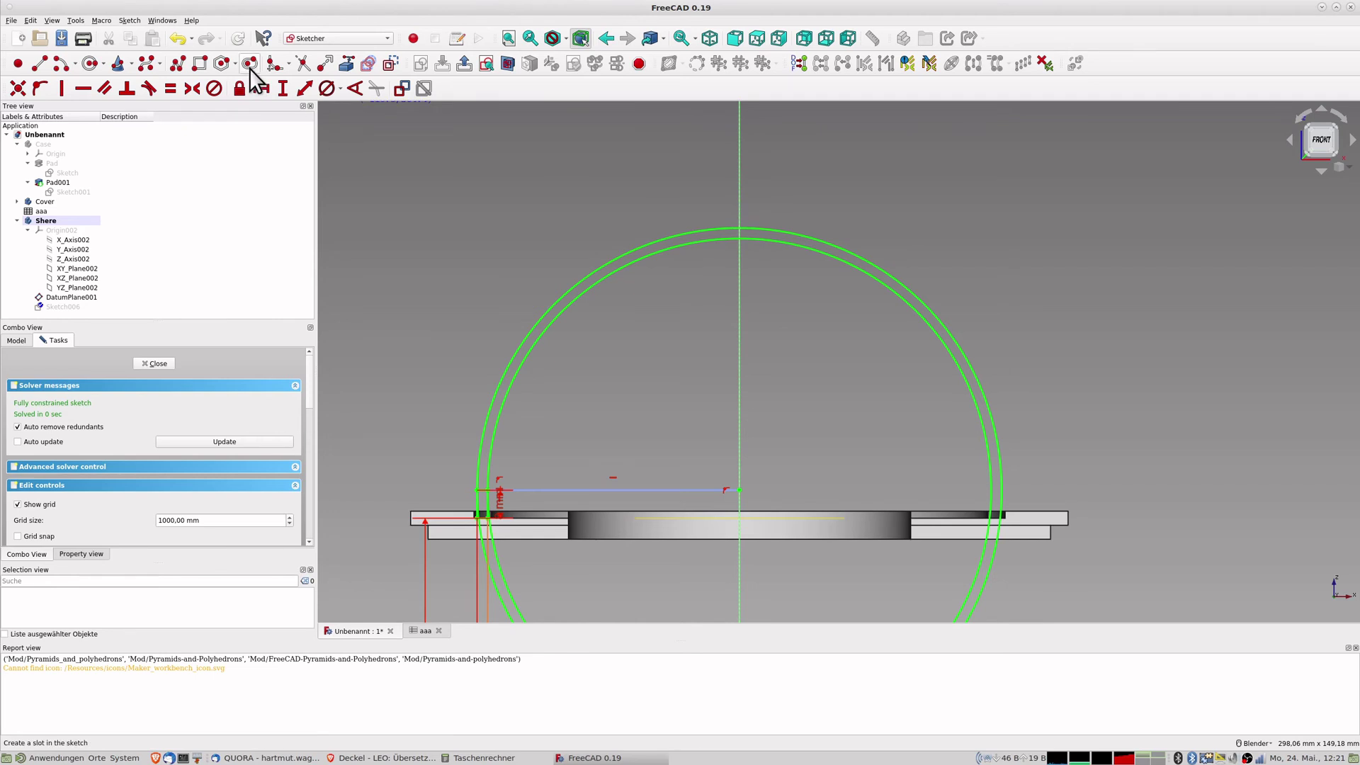
{"action": "left_click", "coordinate": [249, 64]}
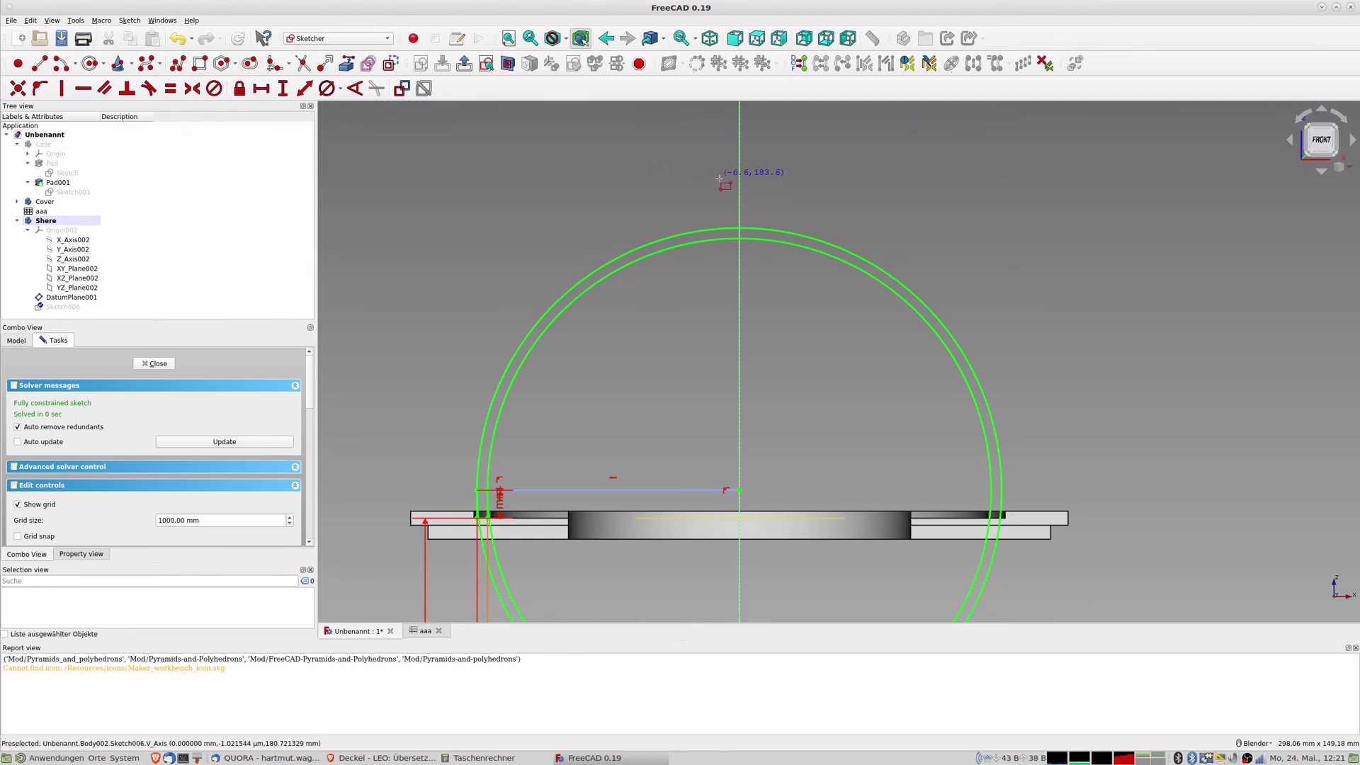
{"action": "left_click", "coordinate": [740, 249]}
{"action": "scroll", "coordinate": [842, 225], "scroll_direction": "up", "scroll_amount": 3}
{"action": "scroll", "coordinate": [779, 203], "scroll_direction": "down", "scroll_amount": 3}
{"action": "right_click", "coordinate": [779, 204]}
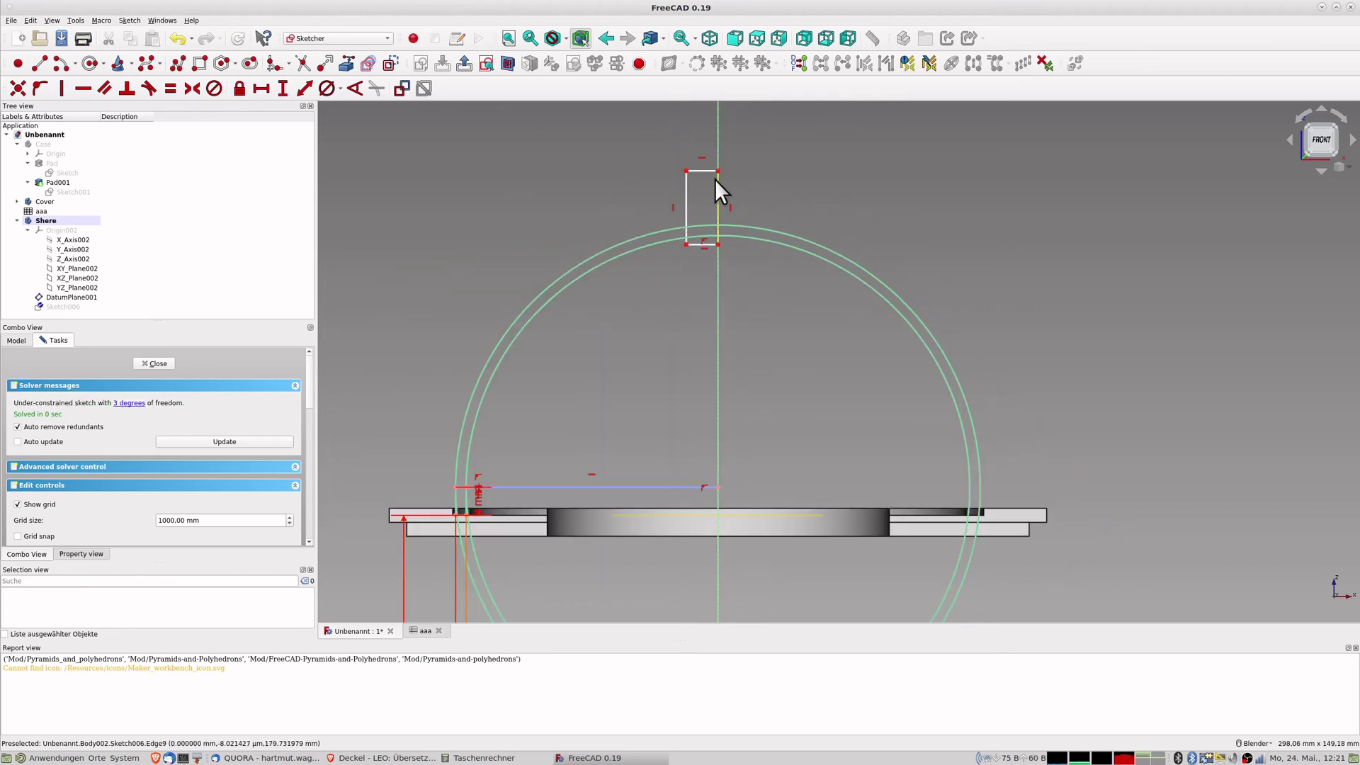
Constrain the top rectangle's width to 10 mm.
{"action": "left_click", "coordinate": [704, 171]}
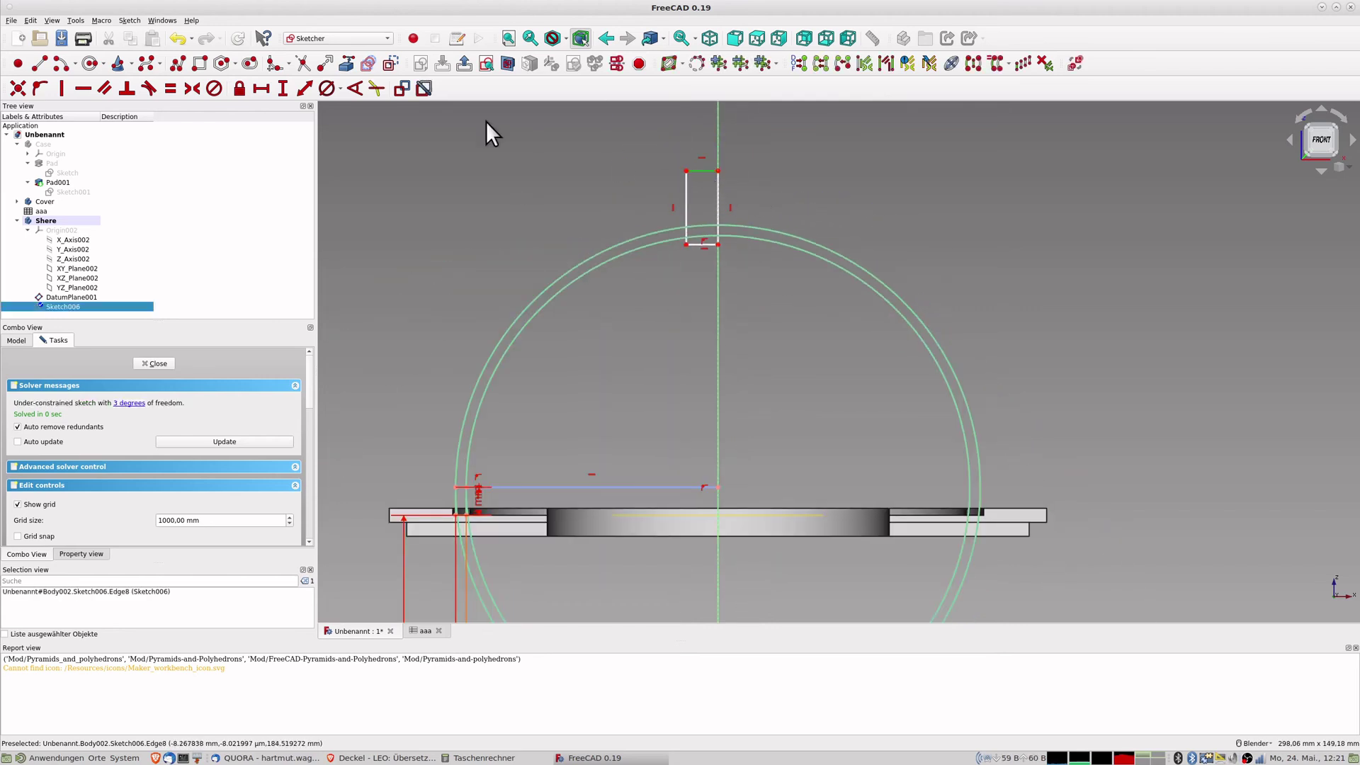
{"action": "left_click", "coordinate": [309, 88]}
{"action": "type", "text": "10"}
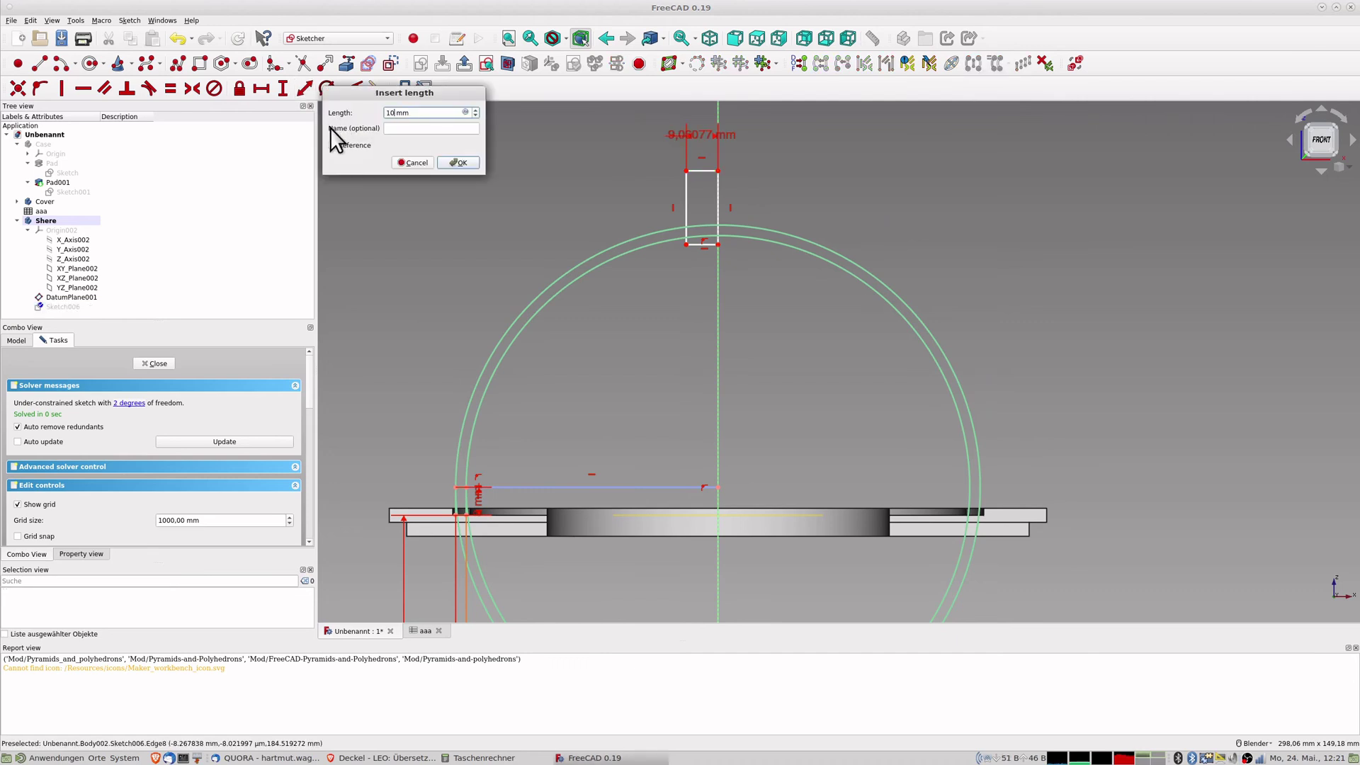
{"action": "key", "text": "Return"}
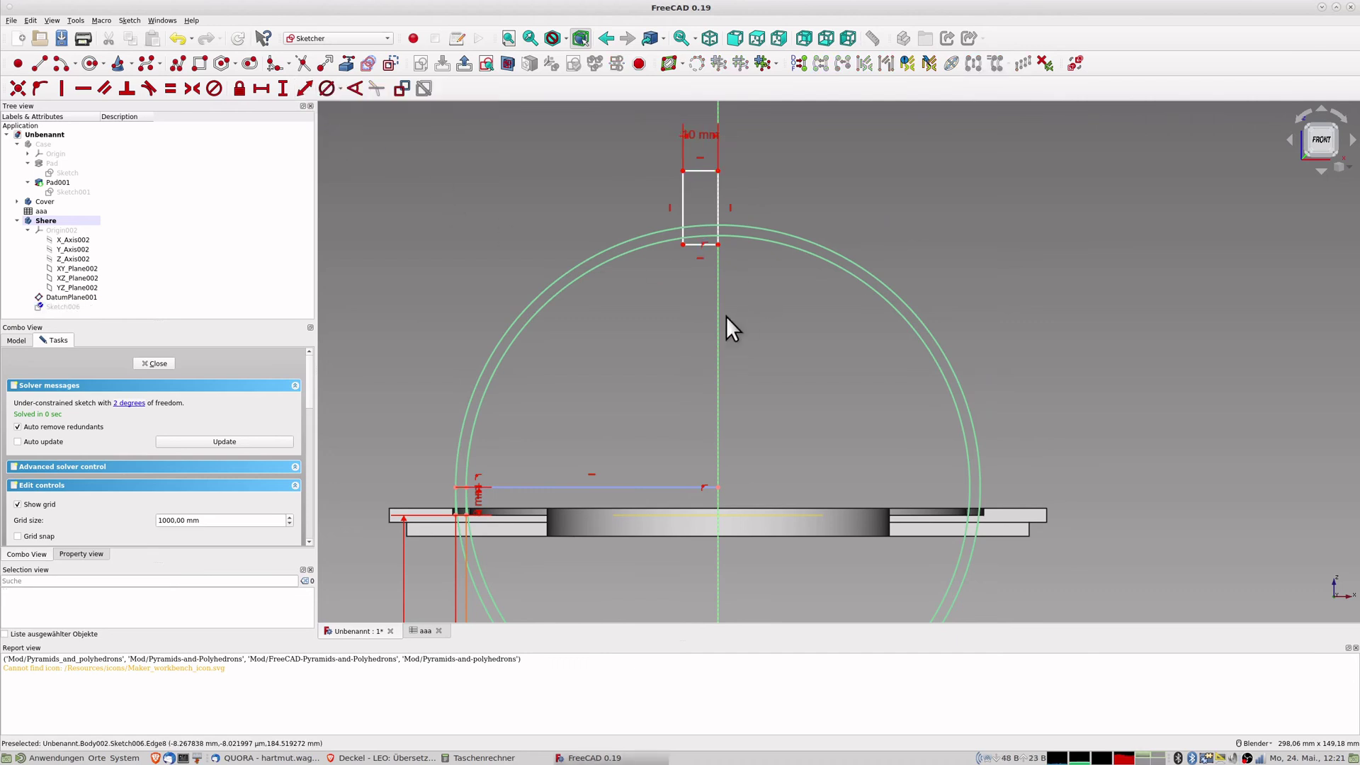
Trim both circles to the quarter arcs running from the small groove rectangle up to the vertical axis.
{"action": "scroll", "coordinate": [626, 326], "scroll_direction": "down", "scroll_amount": 2}
{"action": "scroll", "coordinate": [626, 325], "scroll_direction": "up", "scroll_amount": 2}
{"action": "left_click", "coordinate": [303, 66]}
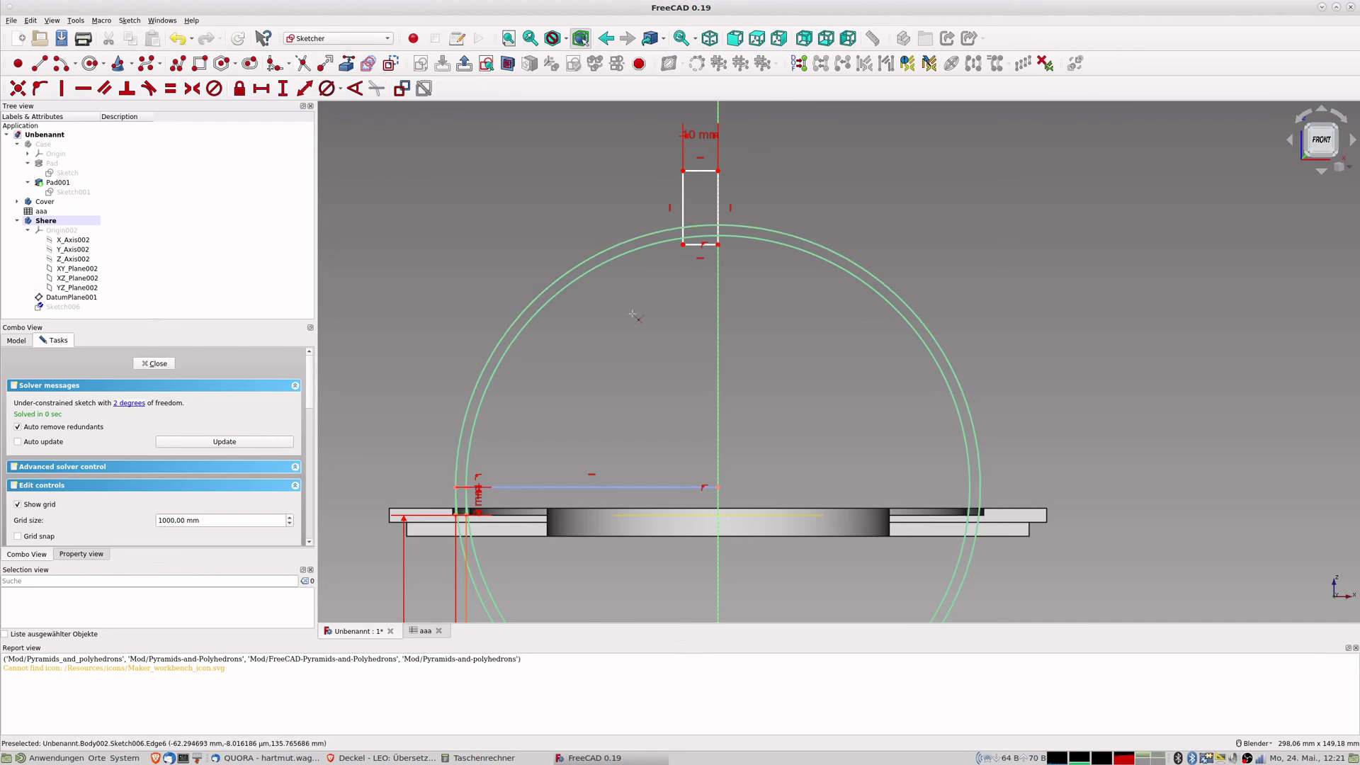
{"action": "left_click", "coordinate": [754, 238]}
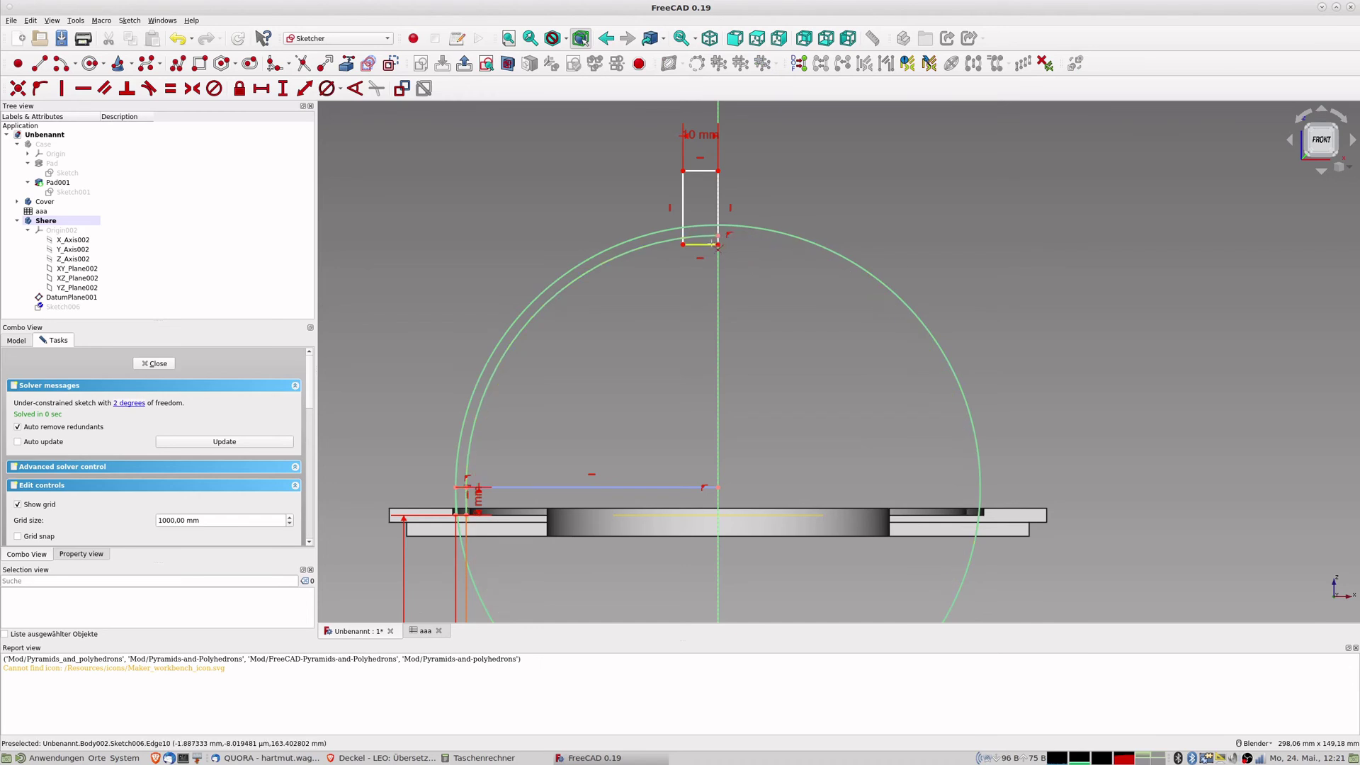
{"action": "left_click", "coordinate": [759, 228]}
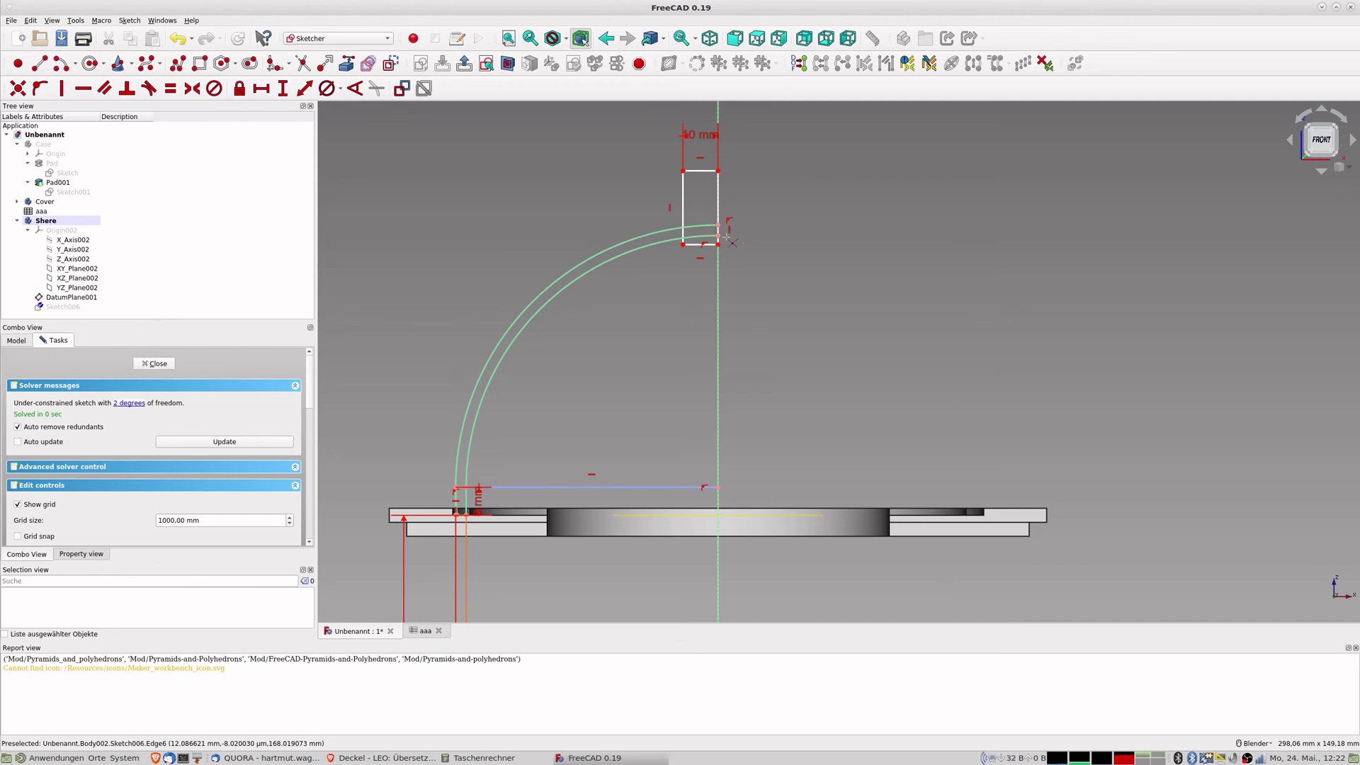
Trim the top rectangle's sides below the arcs and the outer arc inside it, and delete the rectangle's leftover lower edge.
{"action": "scroll", "coordinate": [729, 236], "scroll_direction": "up", "scroll_amount": 5}
{"action": "scroll", "coordinate": [744, 234], "scroll_direction": "down", "scroll_amount": 5}
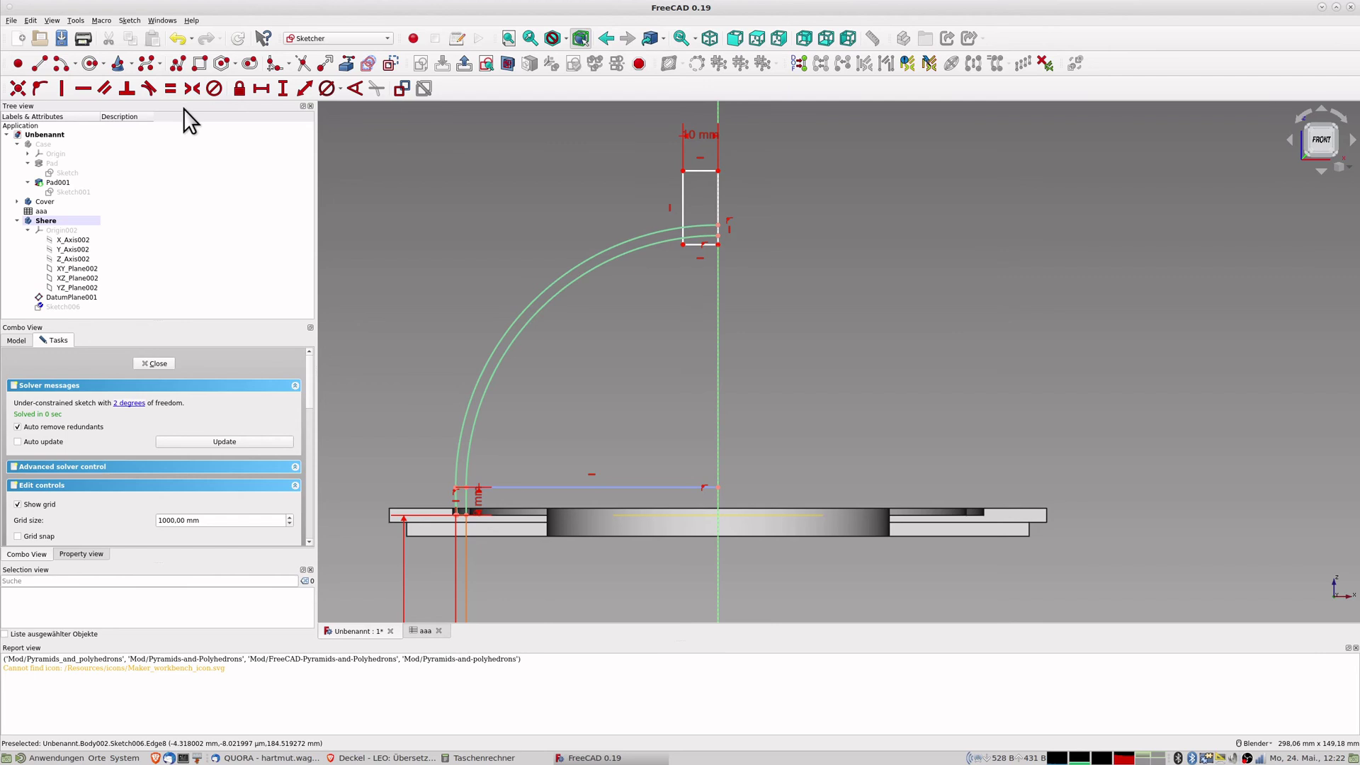
{"action": "left_click", "coordinate": [128, 89]}
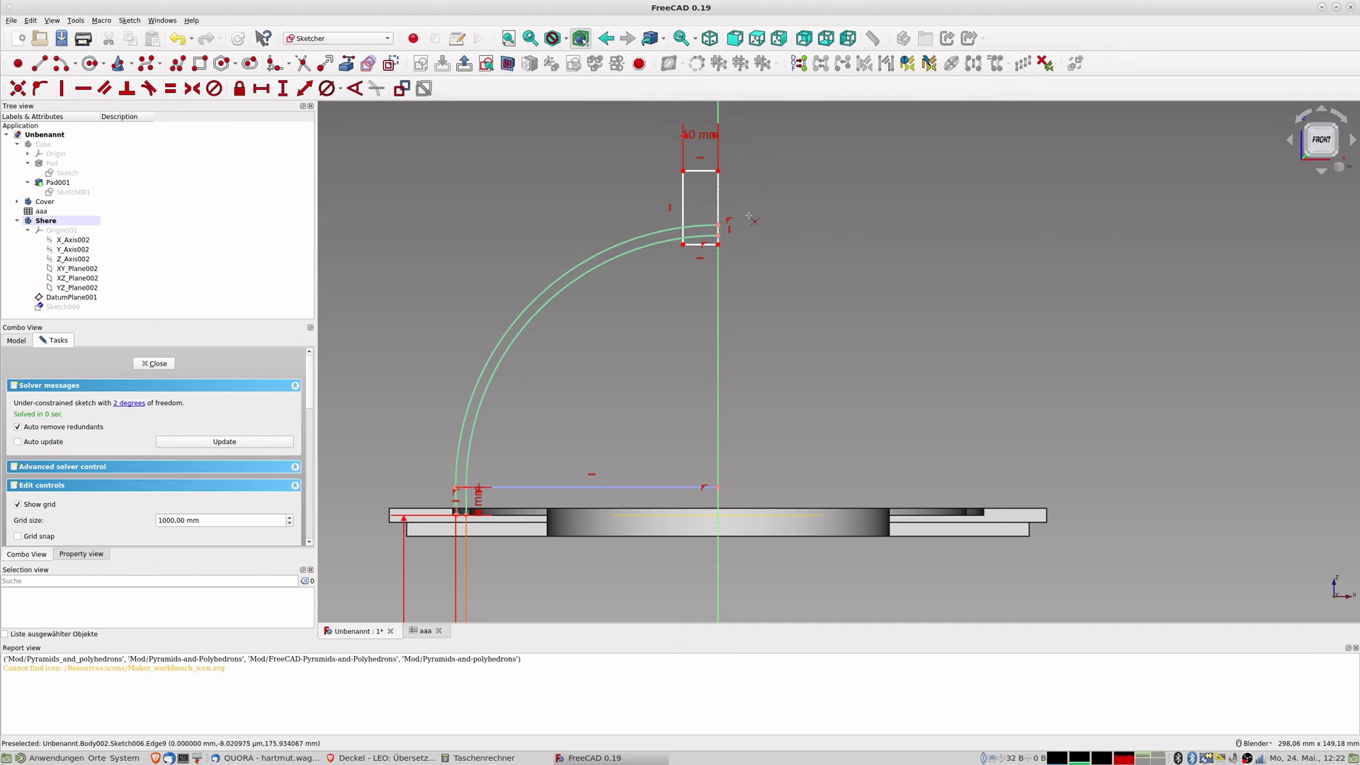
{"action": "scroll", "coordinate": [747, 219], "scroll_direction": "up", "scroll_amount": 3}
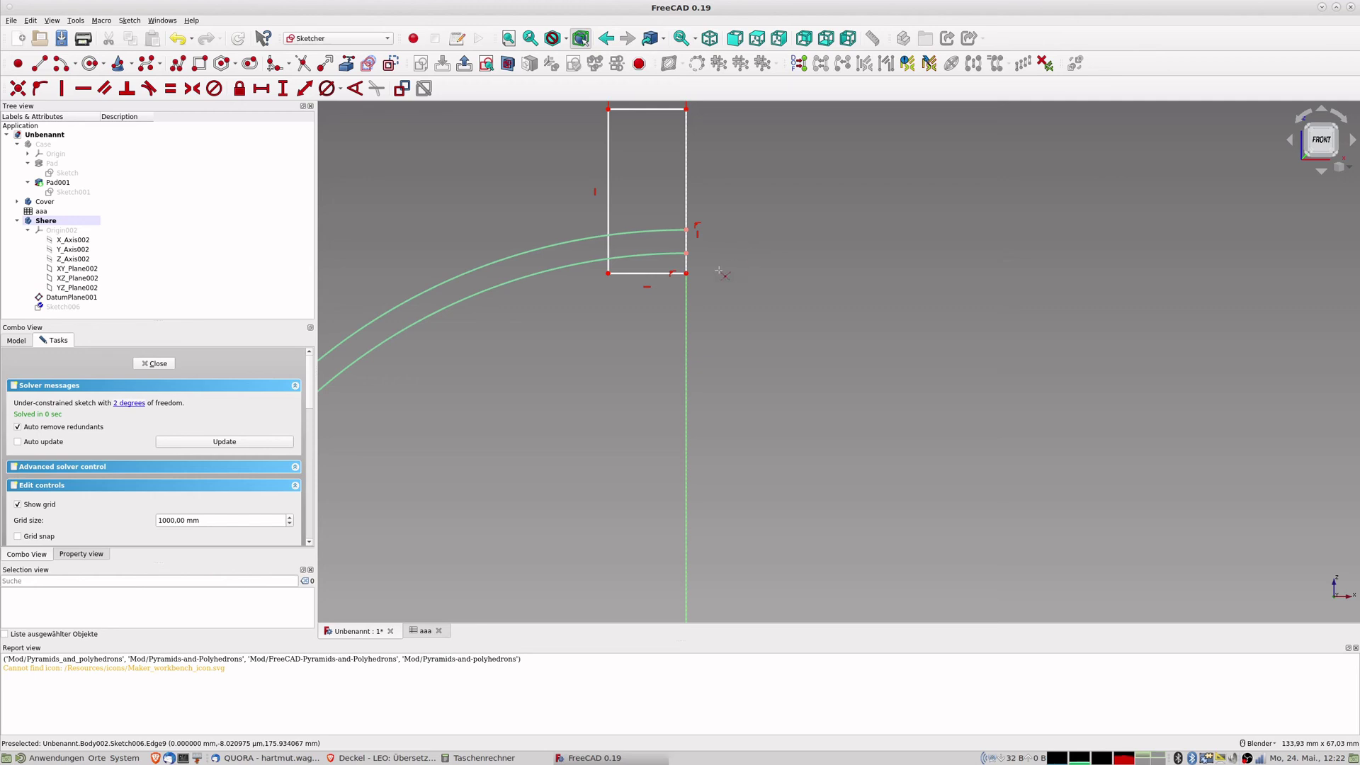
{"action": "left_click", "coordinate": [804, 281]}
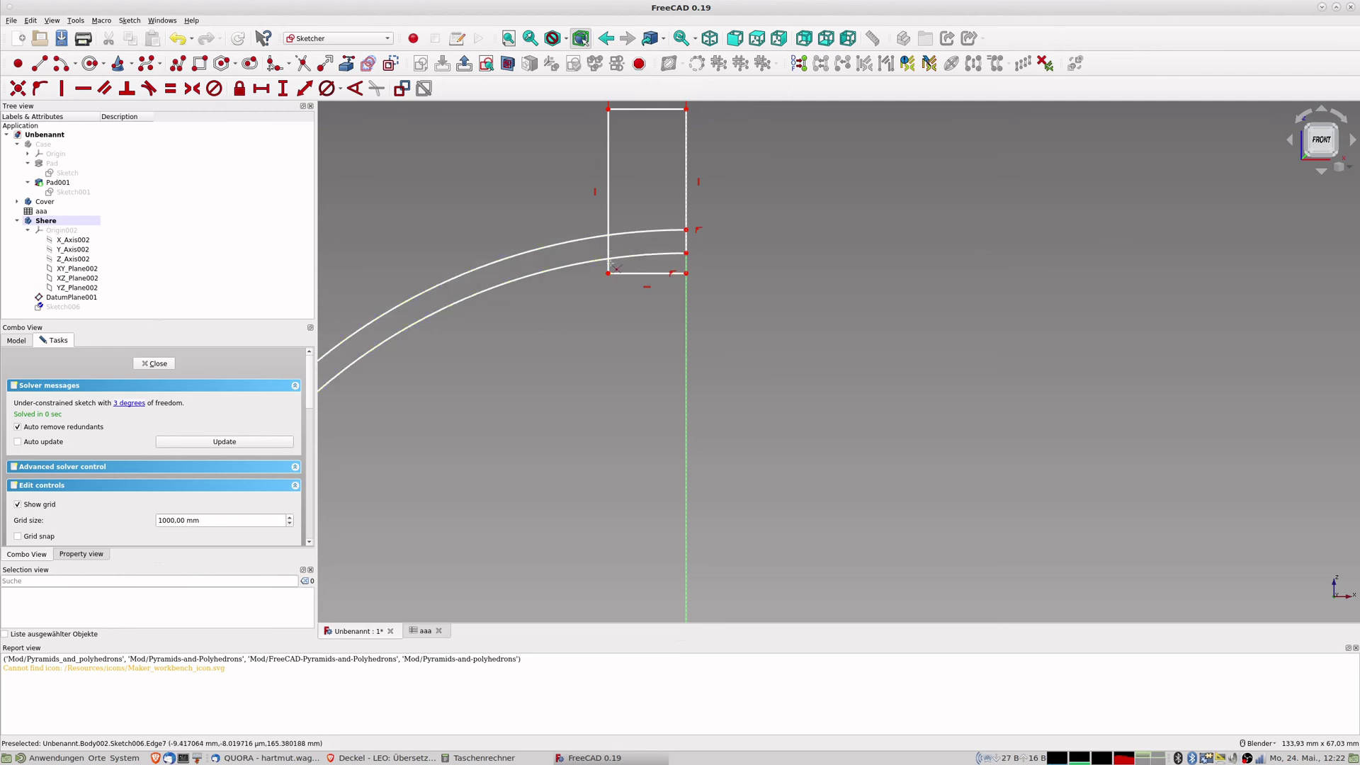
{"action": "left_click_drag", "start_coordinate": [609, 272], "coordinate": [608, 258]}
{"action": "left_click", "coordinate": [608, 247]}
{"action": "left_click", "coordinate": [633, 234]}
{"action": "right_click", "coordinate": [620, 267]}
{"action": "left_click", "coordinate": [628, 274]}
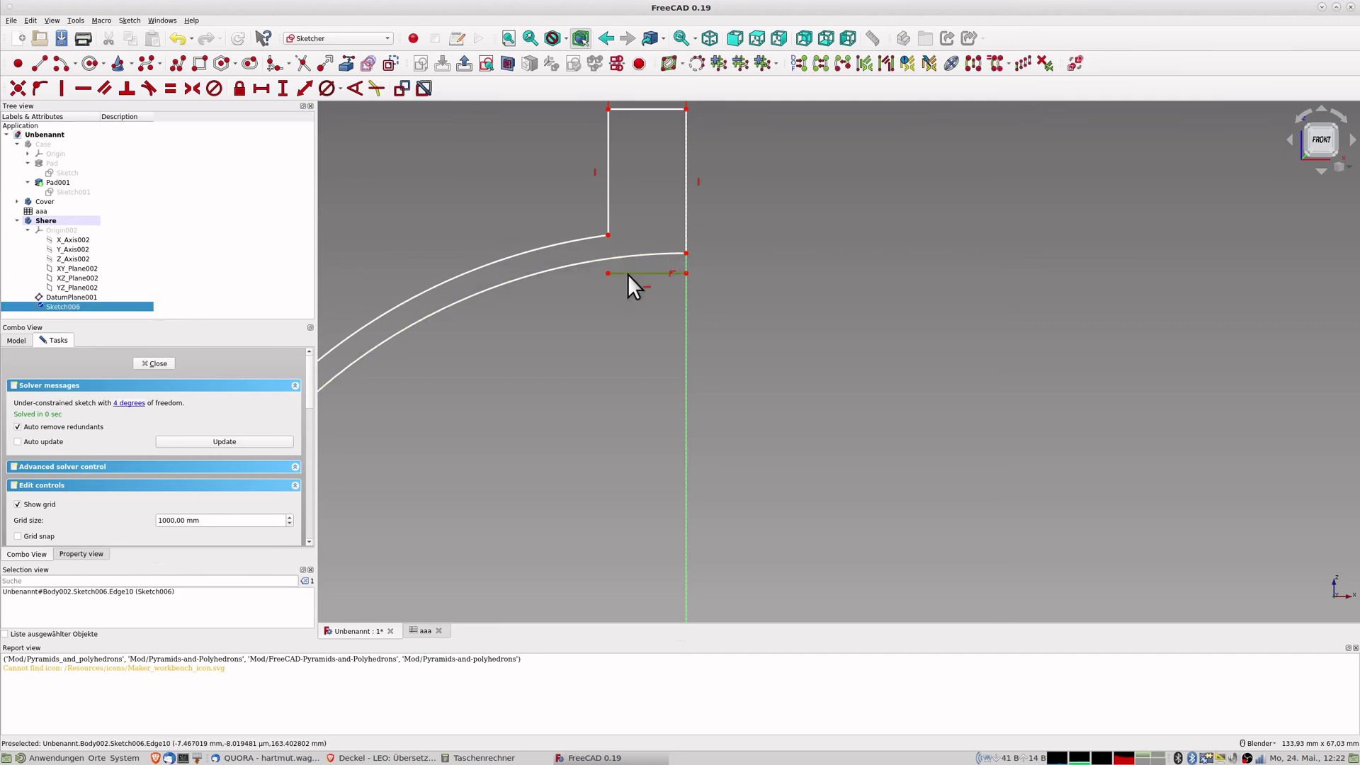
{"action": "key", "text": "Delete"}
Move the 8 mm height dimension to the outer side of the small groove rectangle, clear of the profile.
{"action": "scroll", "coordinate": [708, 283], "scroll_direction": "down", "scroll_amount": 6}
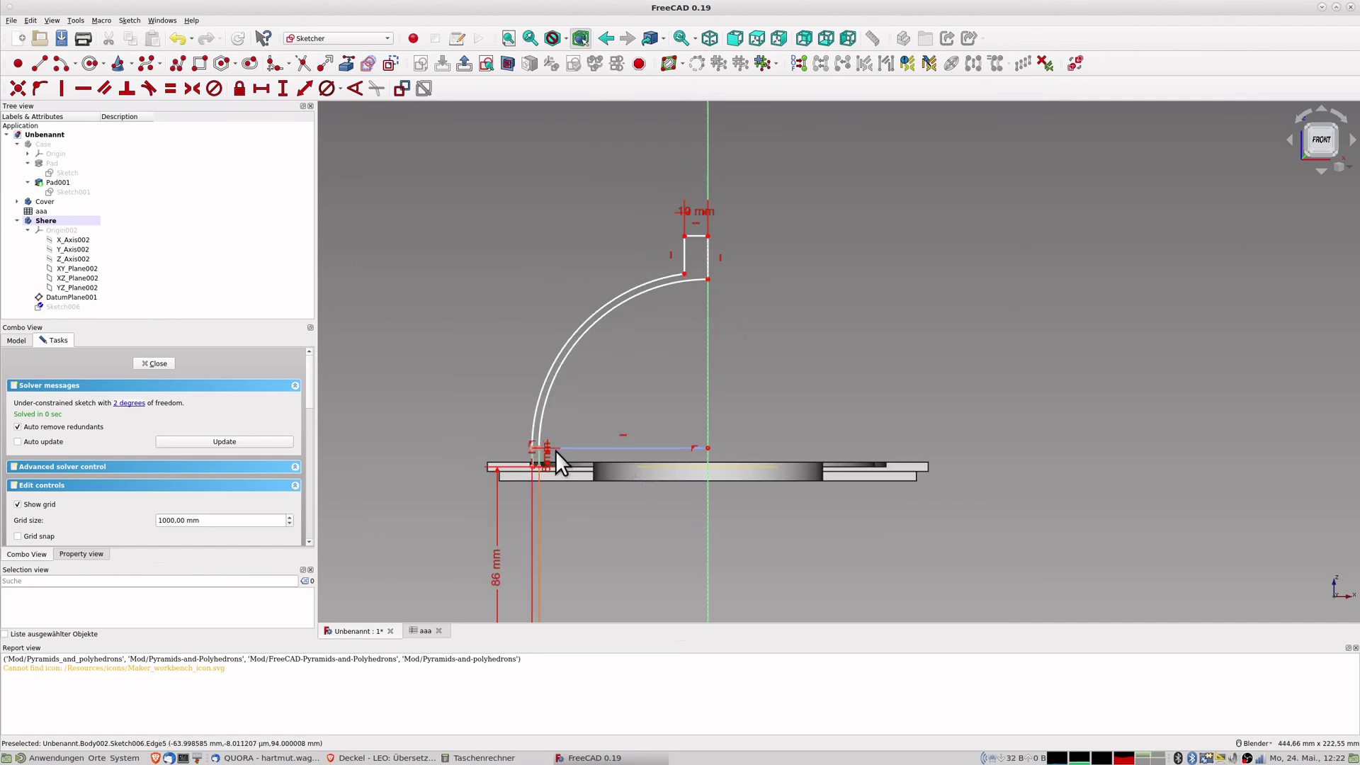
{"action": "middle_click_drag", "start_coordinate": [556, 450], "coordinate": [629, 363], "text": "shift"}
{"action": "scroll", "coordinate": [629, 362], "scroll_direction": "up", "scroll_amount": 8}
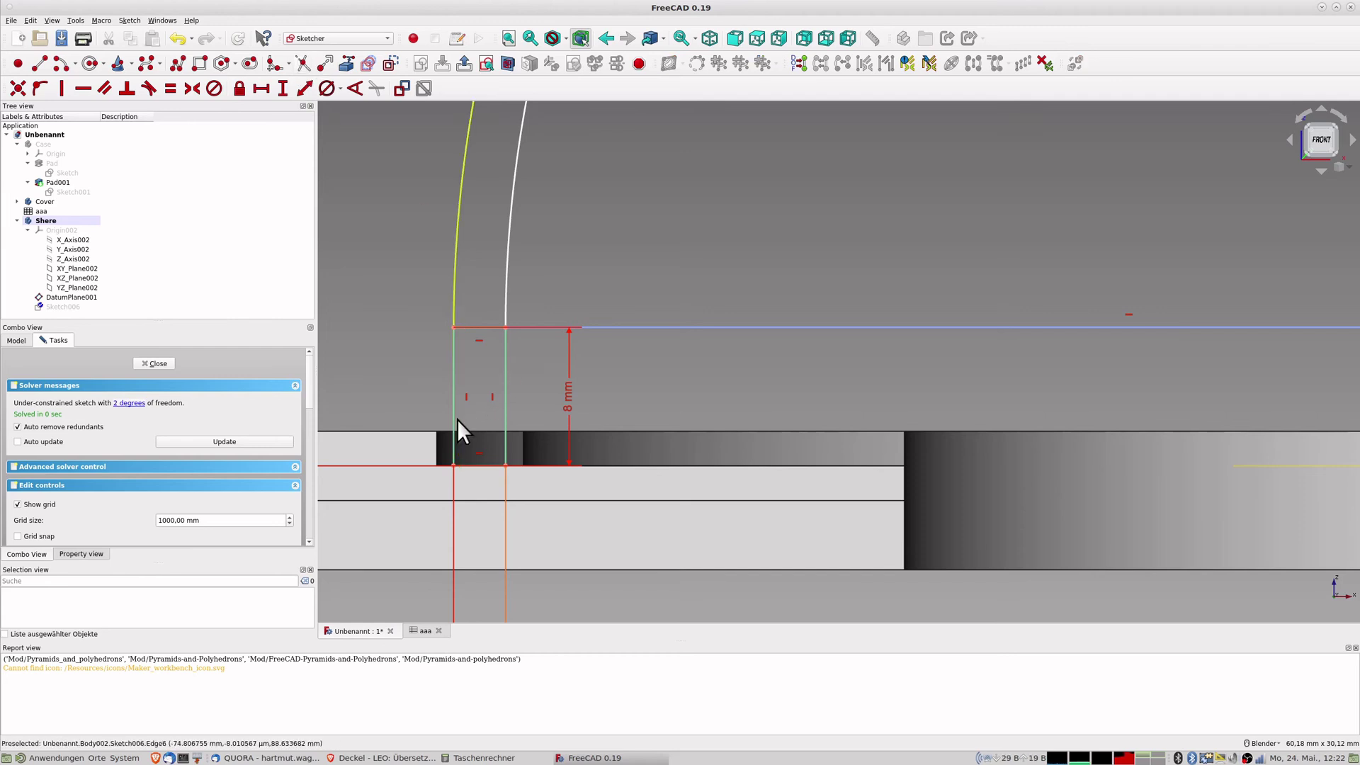
{"action": "key", "text": "t"}
{"action": "key", "text": "r"}
{"action": "right_click", "coordinate": [565, 354]}
{"action": "left_click_drag", "start_coordinate": [560, 402], "coordinate": [395, 399]}
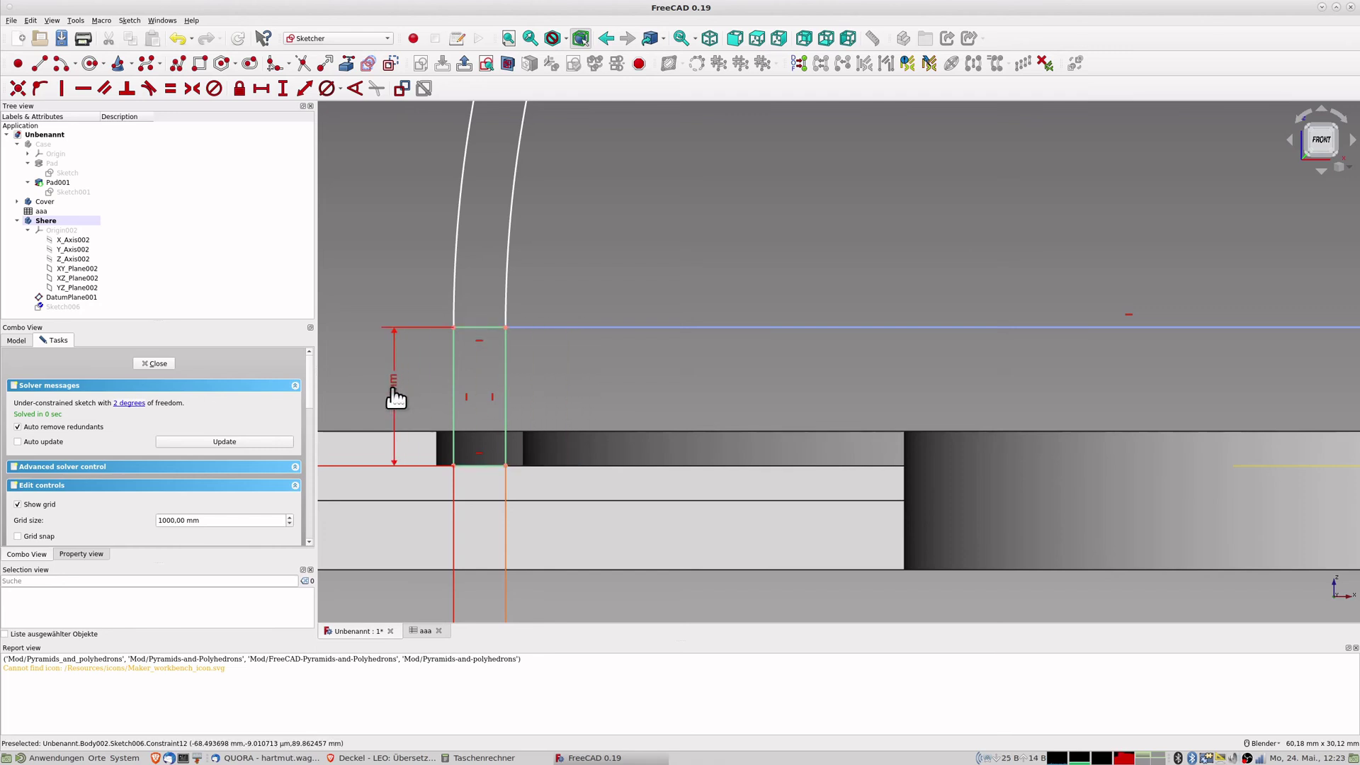
Delete the small groove rectangle's upper edge between the two arcs to join it with the dome profile.
{"action": "left_click", "coordinate": [480, 328]}
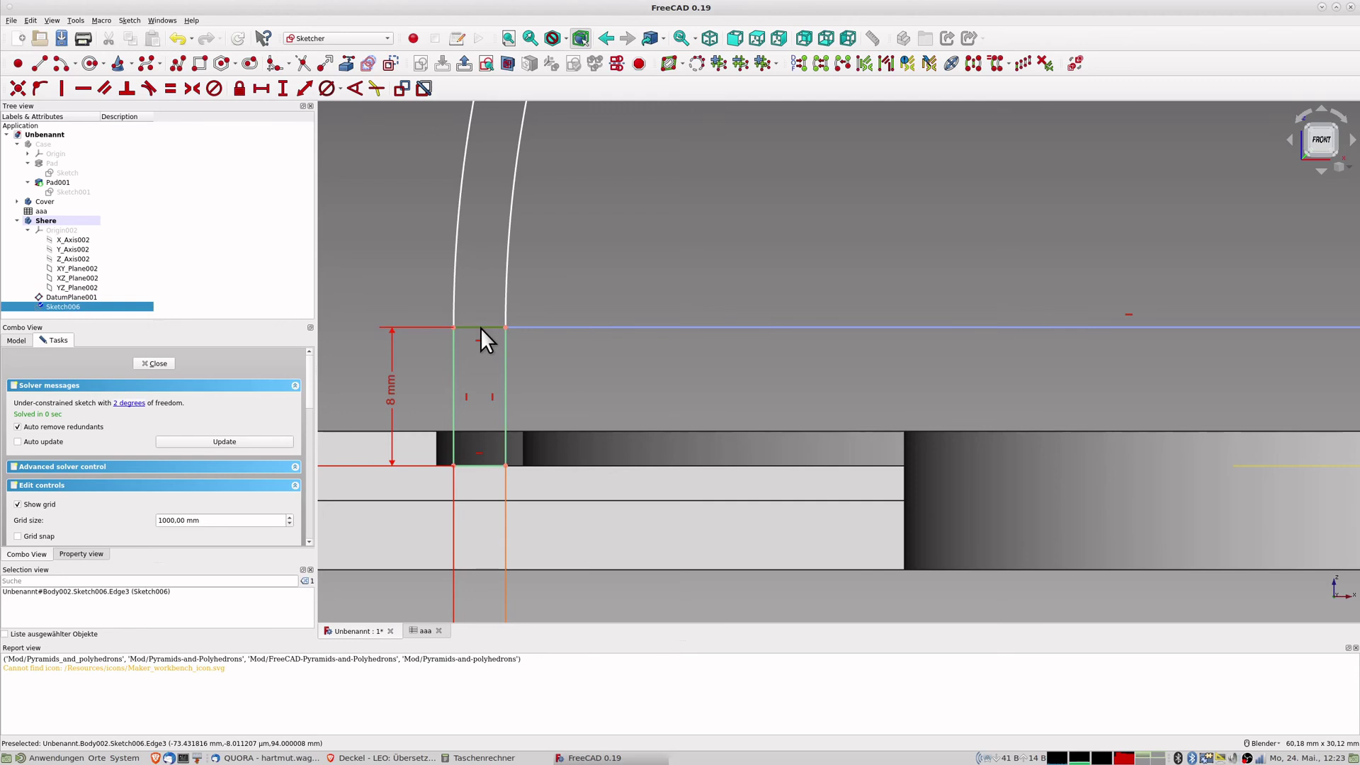
{"action": "left_click", "coordinate": [596, 335]}
{"action": "scroll", "coordinate": [615, 362], "scroll_direction": "down", "scroll_amount": 3}
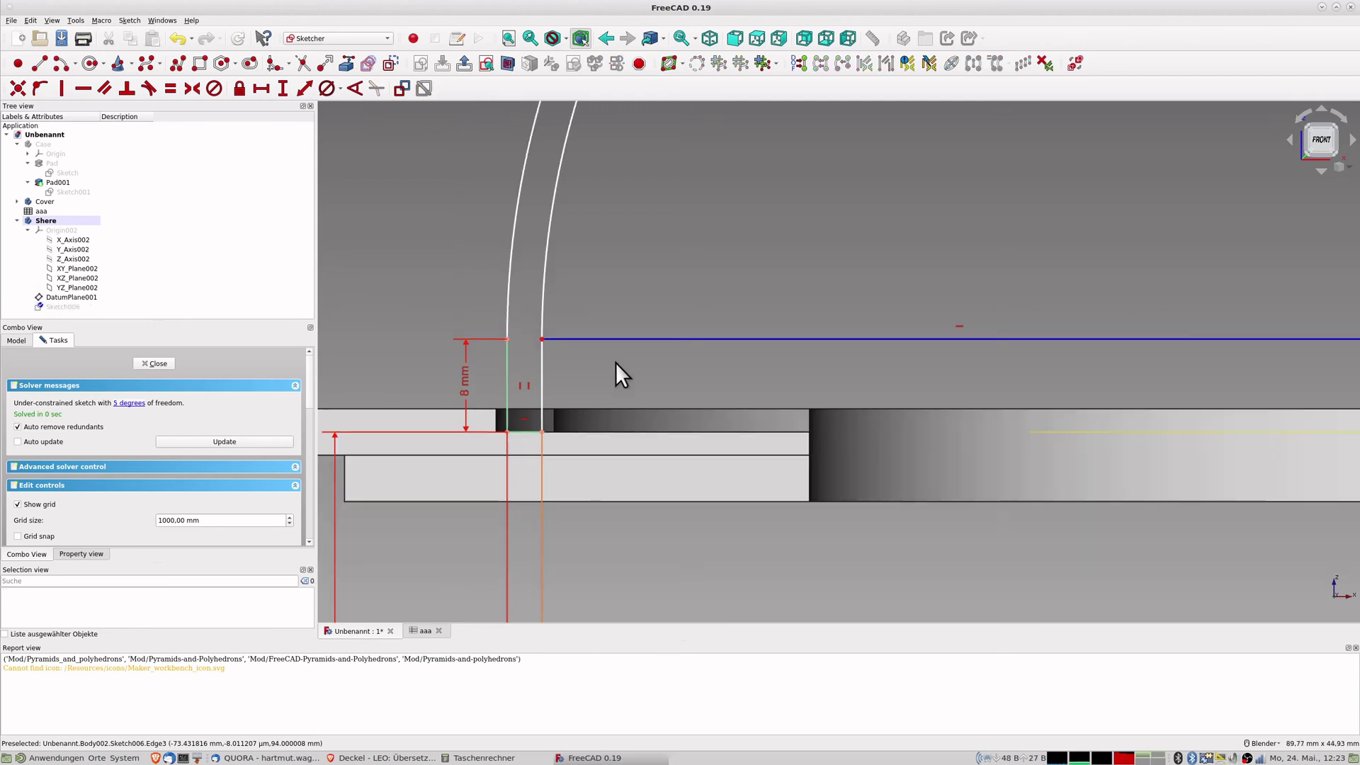
{"action": "scroll", "coordinate": [615, 363], "scroll_direction": "down", "scroll_amount": 4}
{"action": "scroll", "coordinate": [615, 362], "scroll_direction": "down", "scroll_amount": 2}
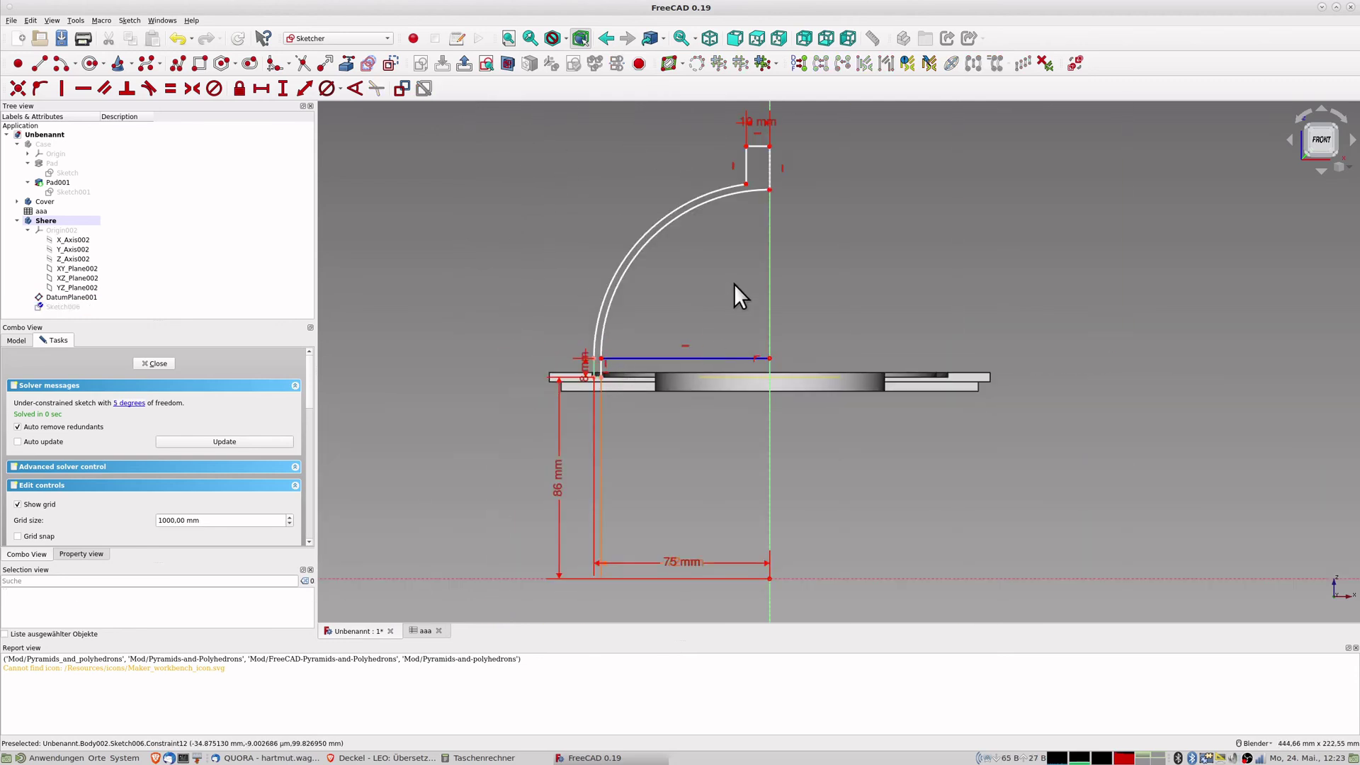
Constrain the length of the top knob rectangle's outer vertical side to 20 mm.
{"action": "scroll", "coordinate": [733, 283], "scroll_direction": "down", "scroll_amount": 2}
{"action": "scroll", "coordinate": [665, 317], "scroll_direction": "up", "scroll_amount": 2}
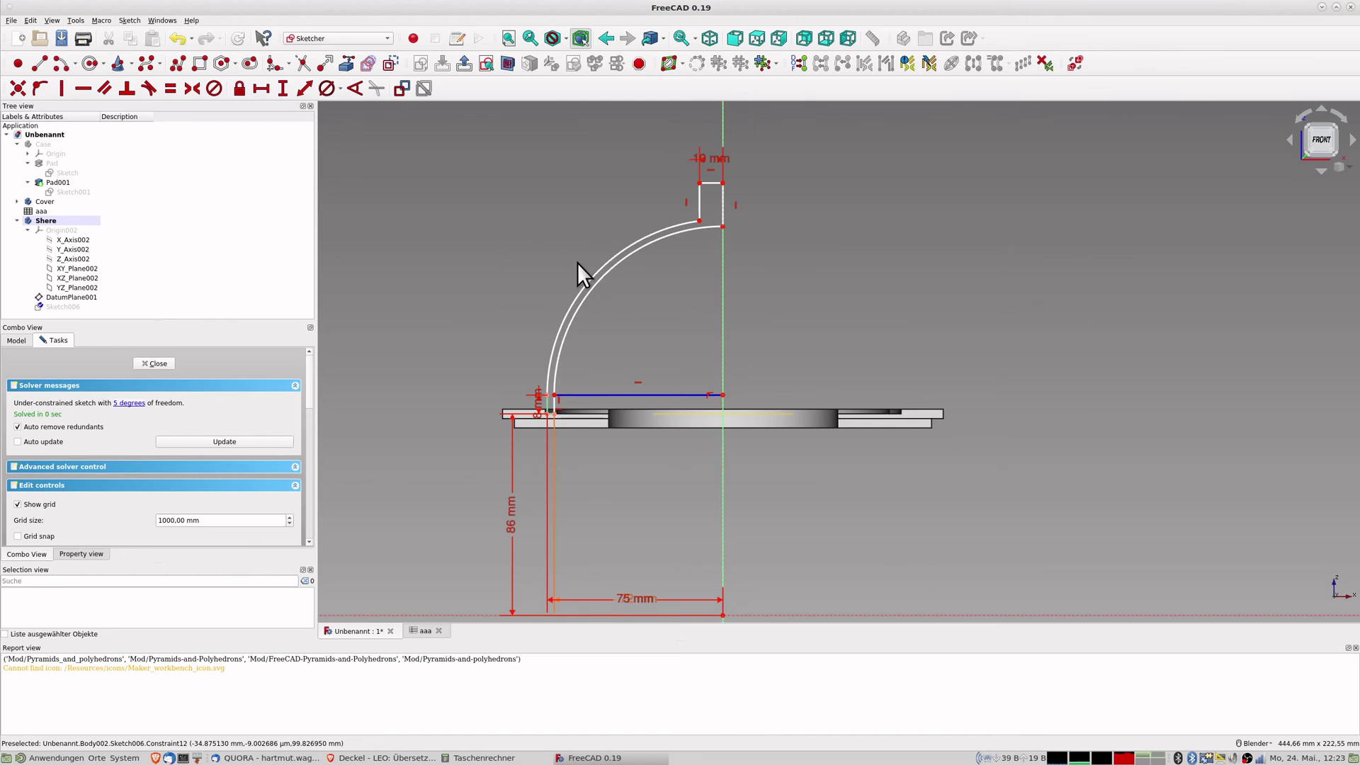
{"action": "left_click", "coordinate": [703, 206]}
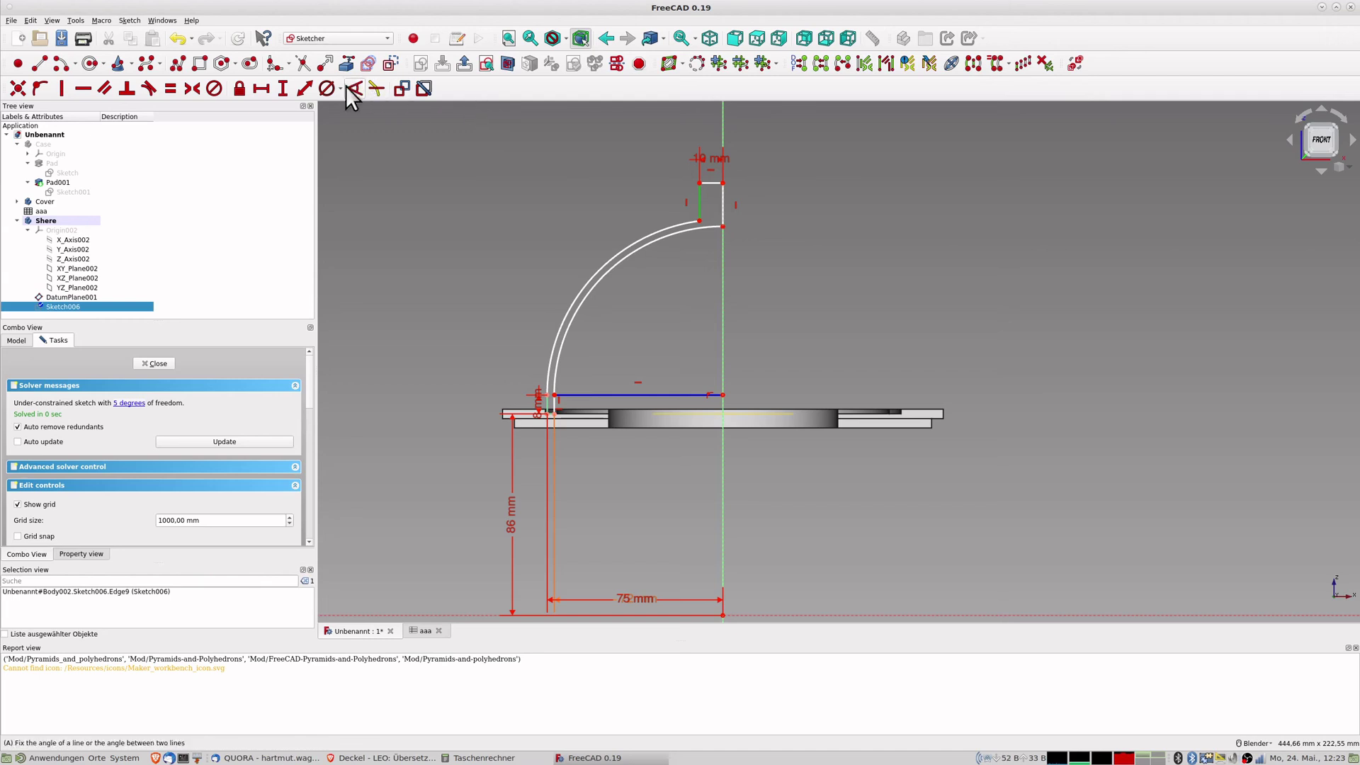
{"action": "left_click", "coordinate": [305, 89]}
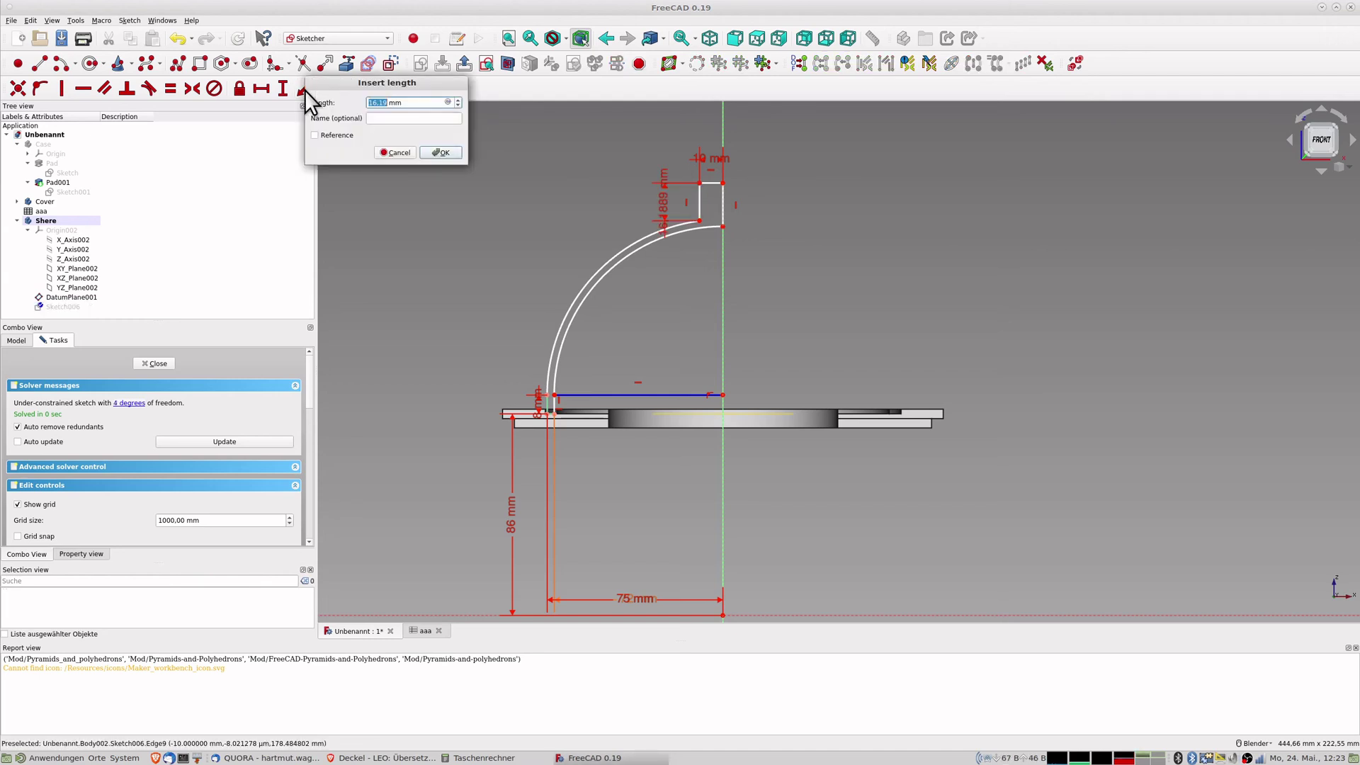
{"action": "type", "text": "20"}
{"action": "key", "text": "Return"}
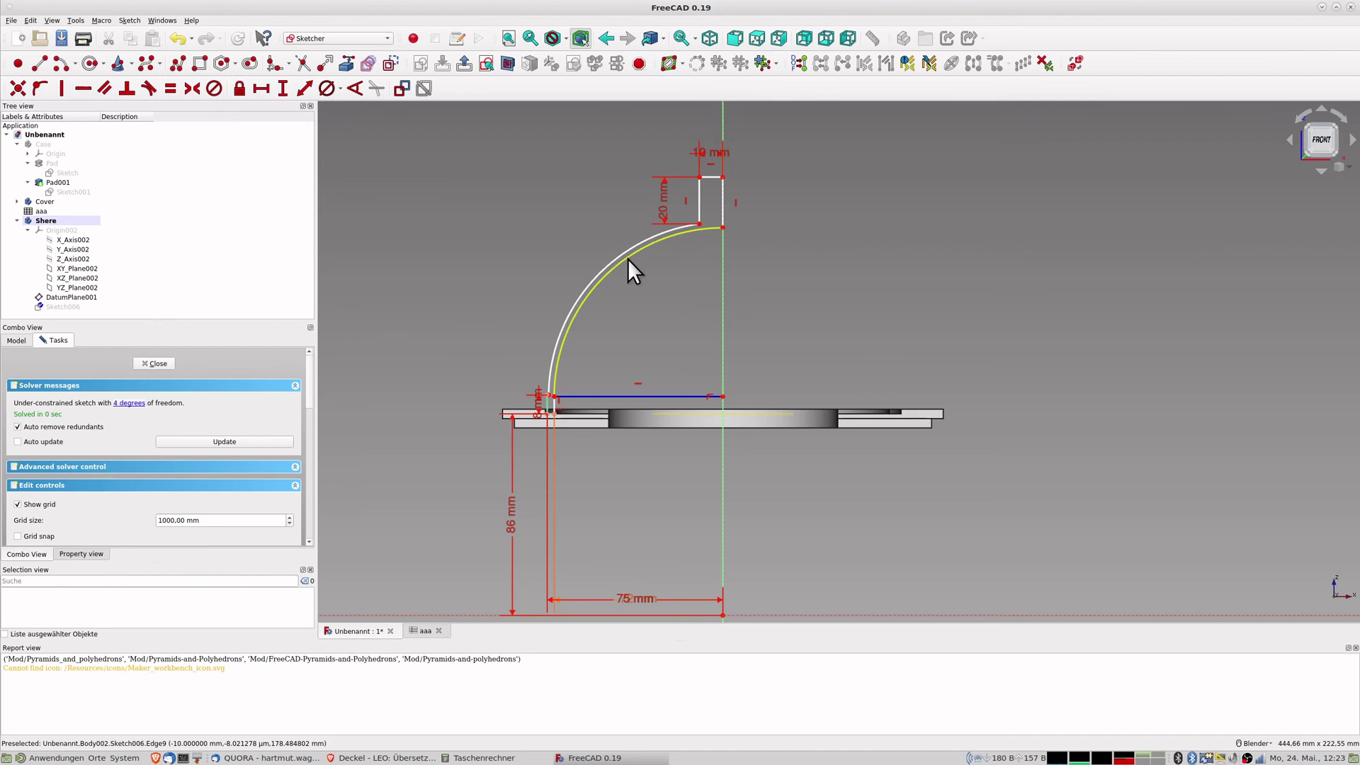
Make the outer arc's lower endpoint coincident with the upper end of the groove rectangle's outer side.
{"action": "scroll", "coordinate": [560, 453], "scroll_direction": "up", "scroll_amount": 5}
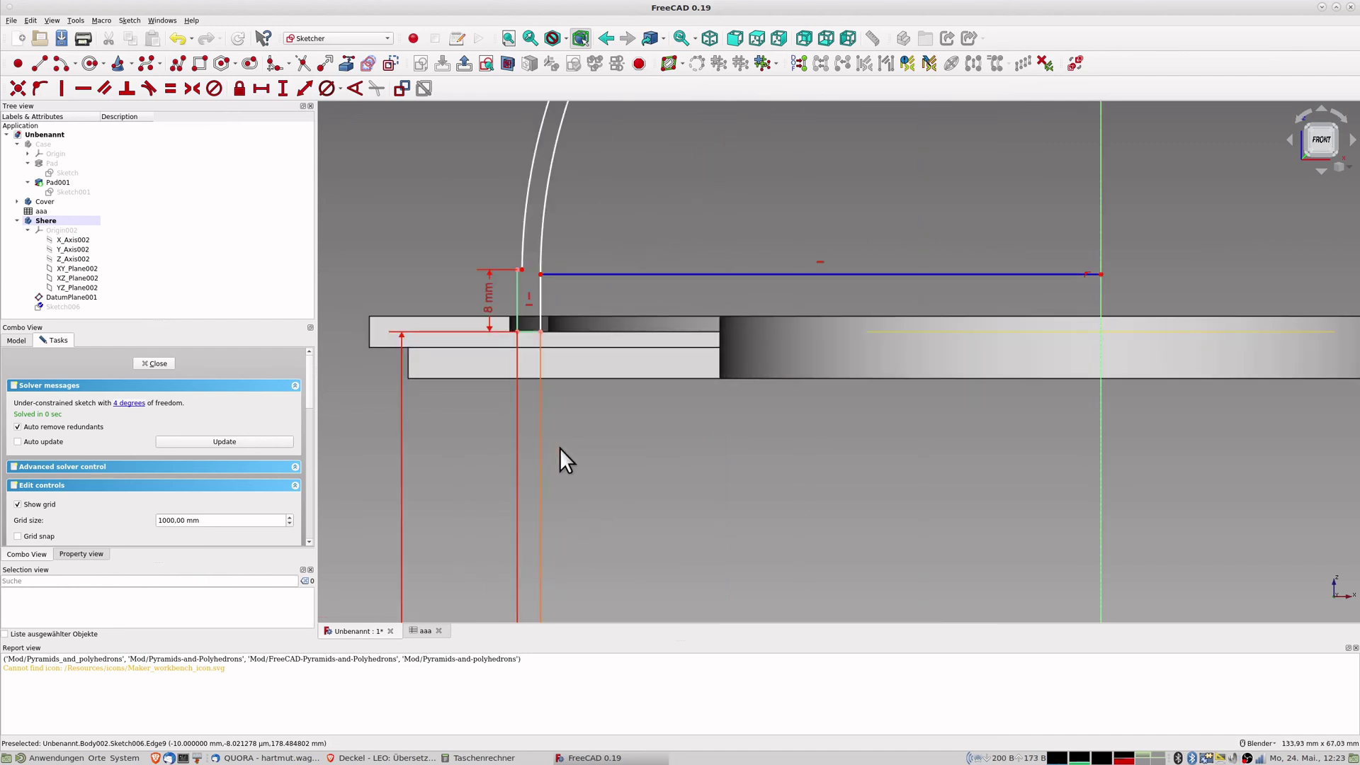
{"action": "scroll", "coordinate": [525, 271], "scroll_direction": "up", "scroll_amount": 3}
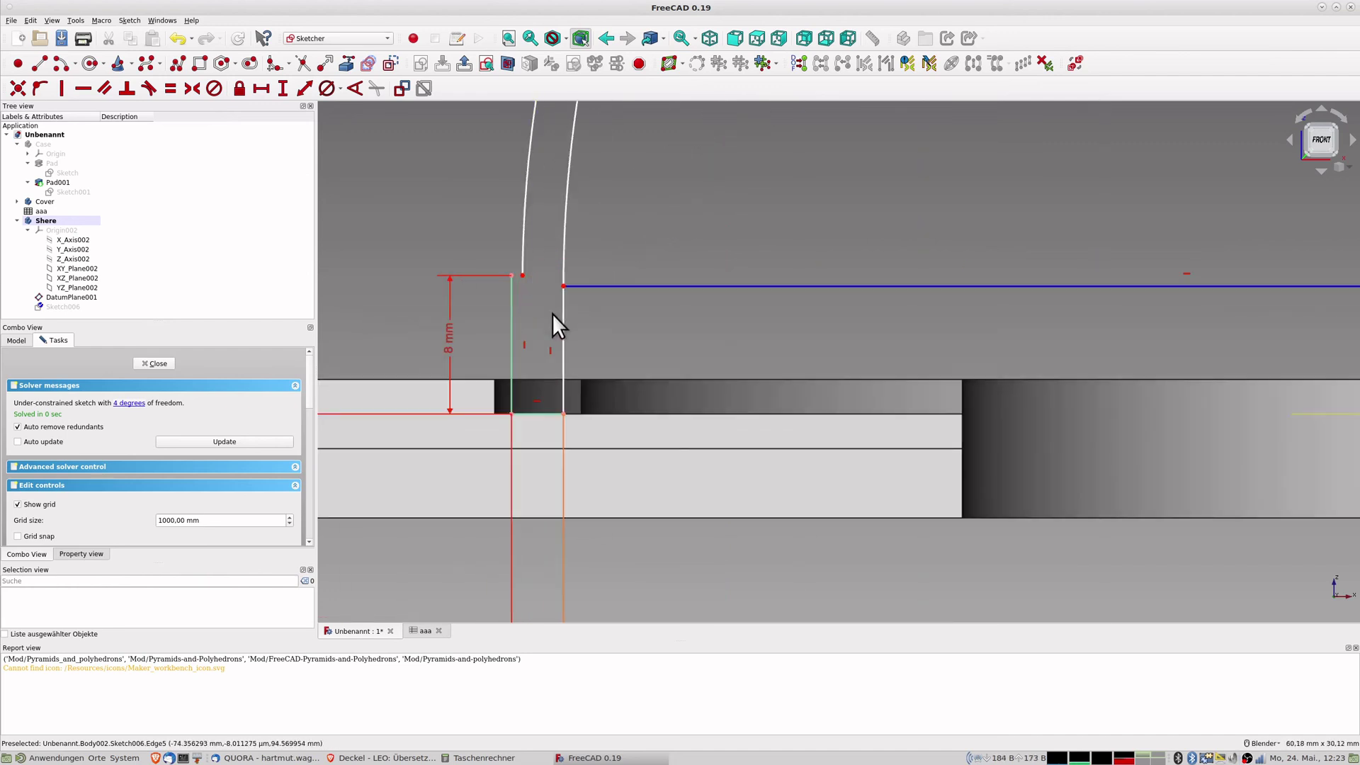
{"action": "left_click", "coordinate": [521, 274]}
{"action": "left_click", "coordinate": [512, 274]}
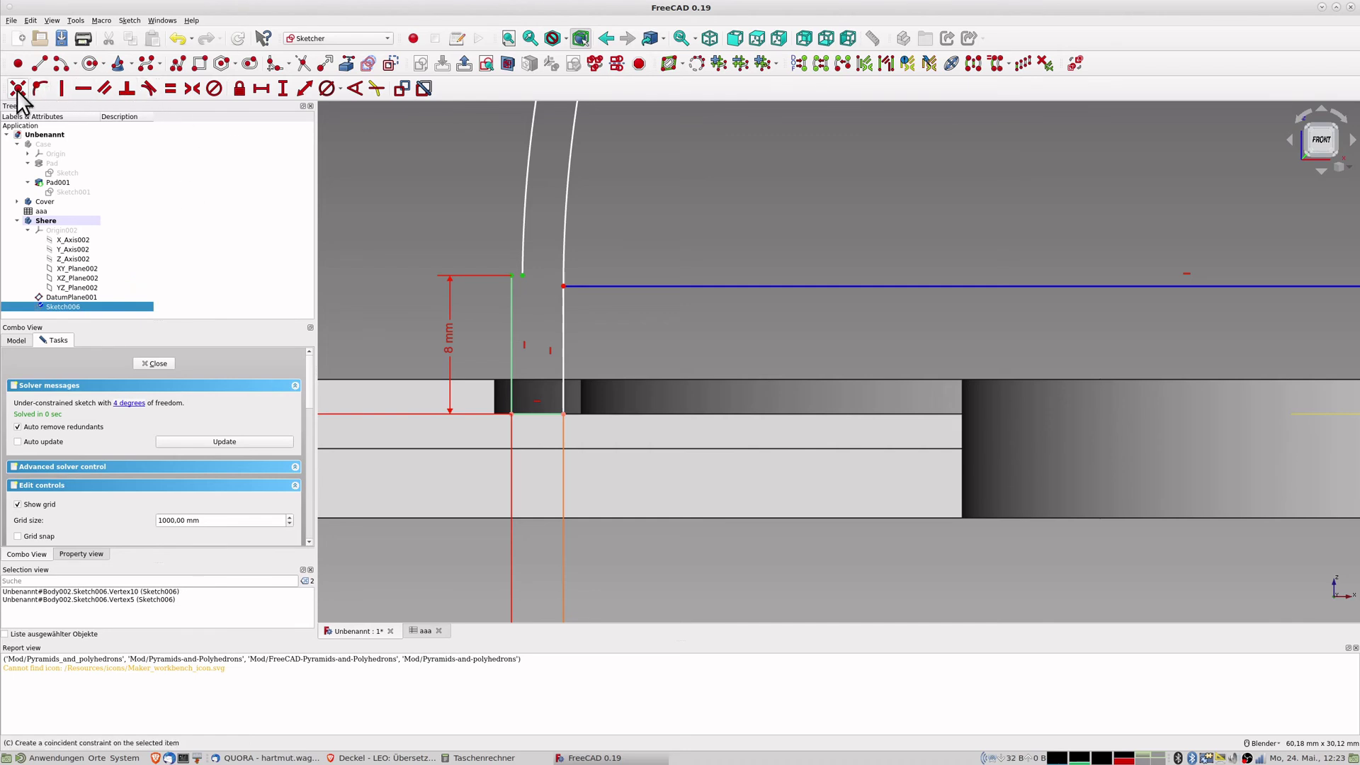
{"action": "left_click", "coordinate": [37, 88]}
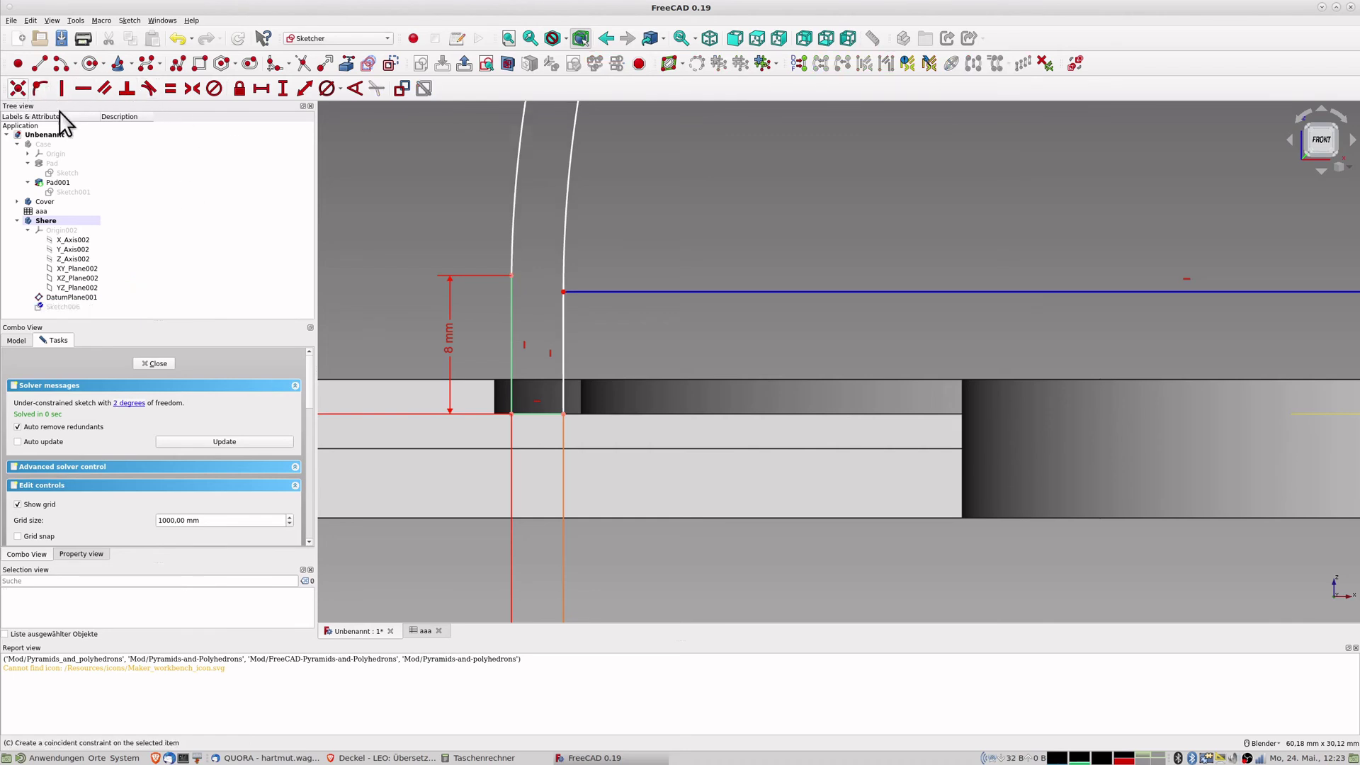
Align the lower endpoints of the outer and inner arcs above the groove with a horizontal constraint.
{"action": "left_click", "coordinate": [511, 275]}
{"action": "left_click", "coordinate": [564, 292]}
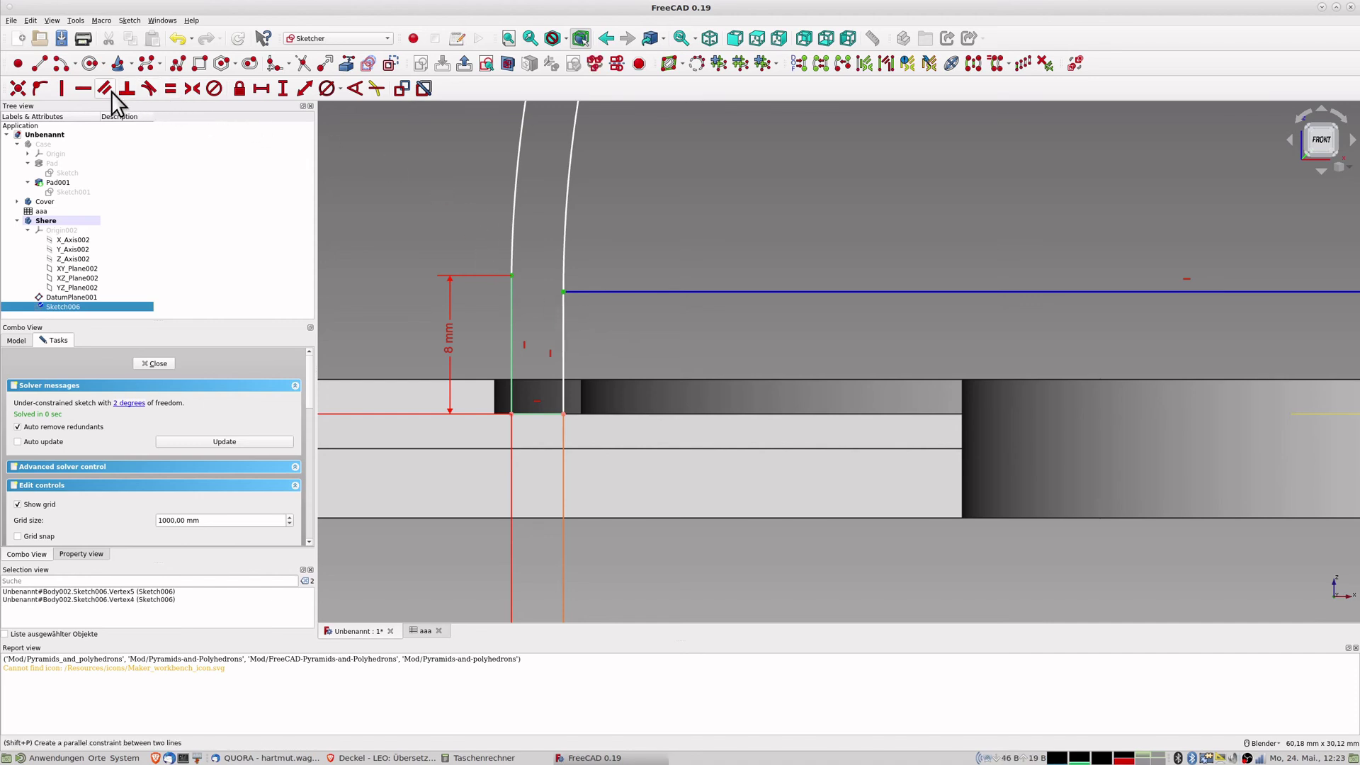
{"action": "left_click", "coordinate": [84, 89]}
Fix the inner arc's upper endpoint onto the vertical axis with a point-on-object constraint and close the dome sketch.
{"action": "scroll", "coordinate": [725, 303], "scroll_direction": "down", "scroll_amount": 5}
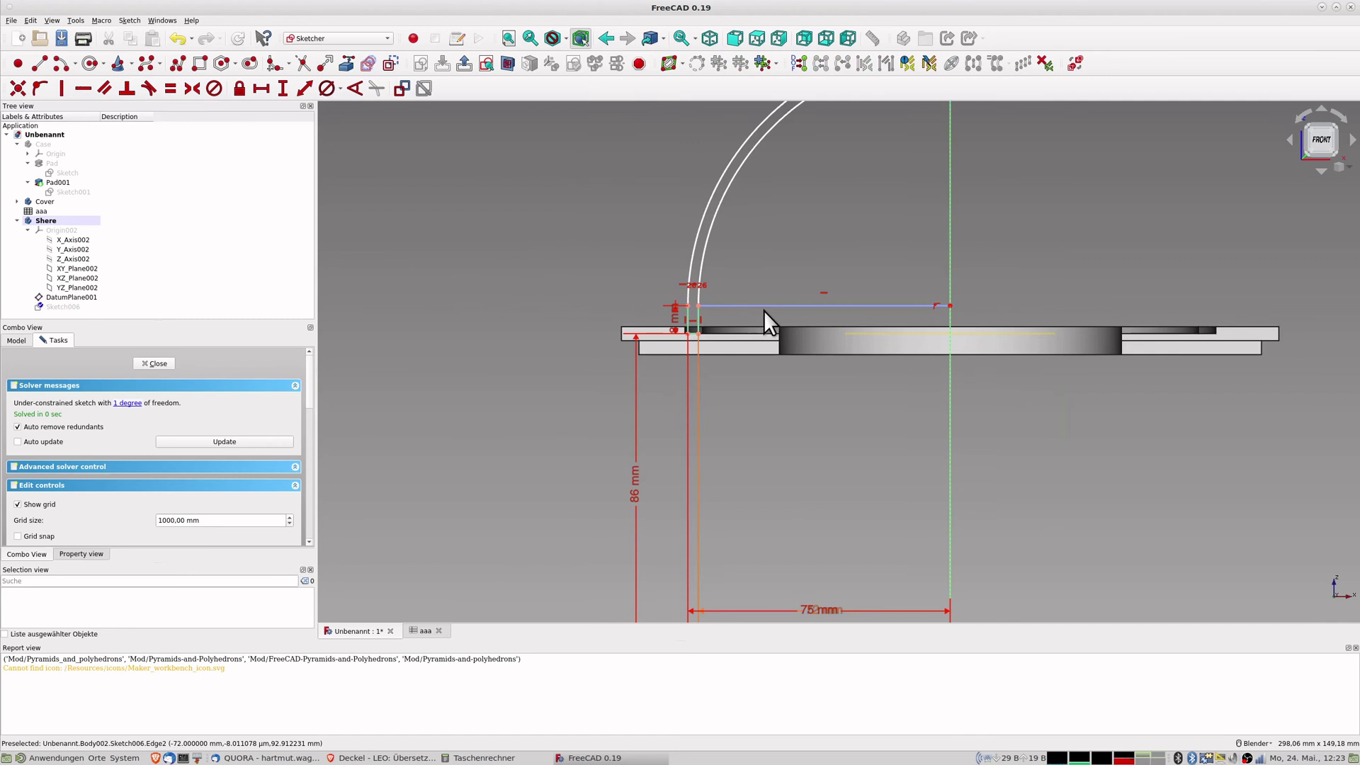
{"action": "middle_click_drag", "start_coordinate": [744, 337], "coordinate": [739, 439], "text": "shift"}
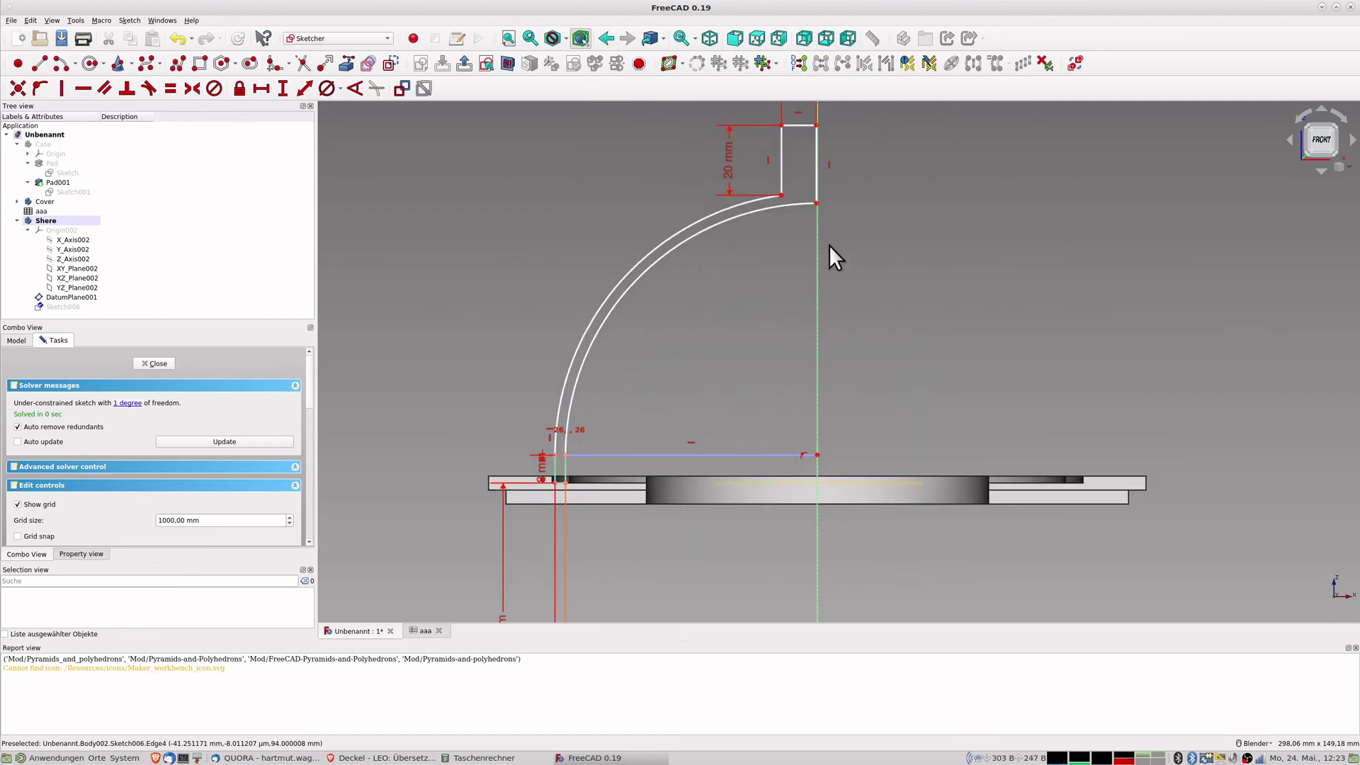
{"action": "scroll", "coordinate": [830, 203], "scroll_direction": "up", "scroll_amount": 4}
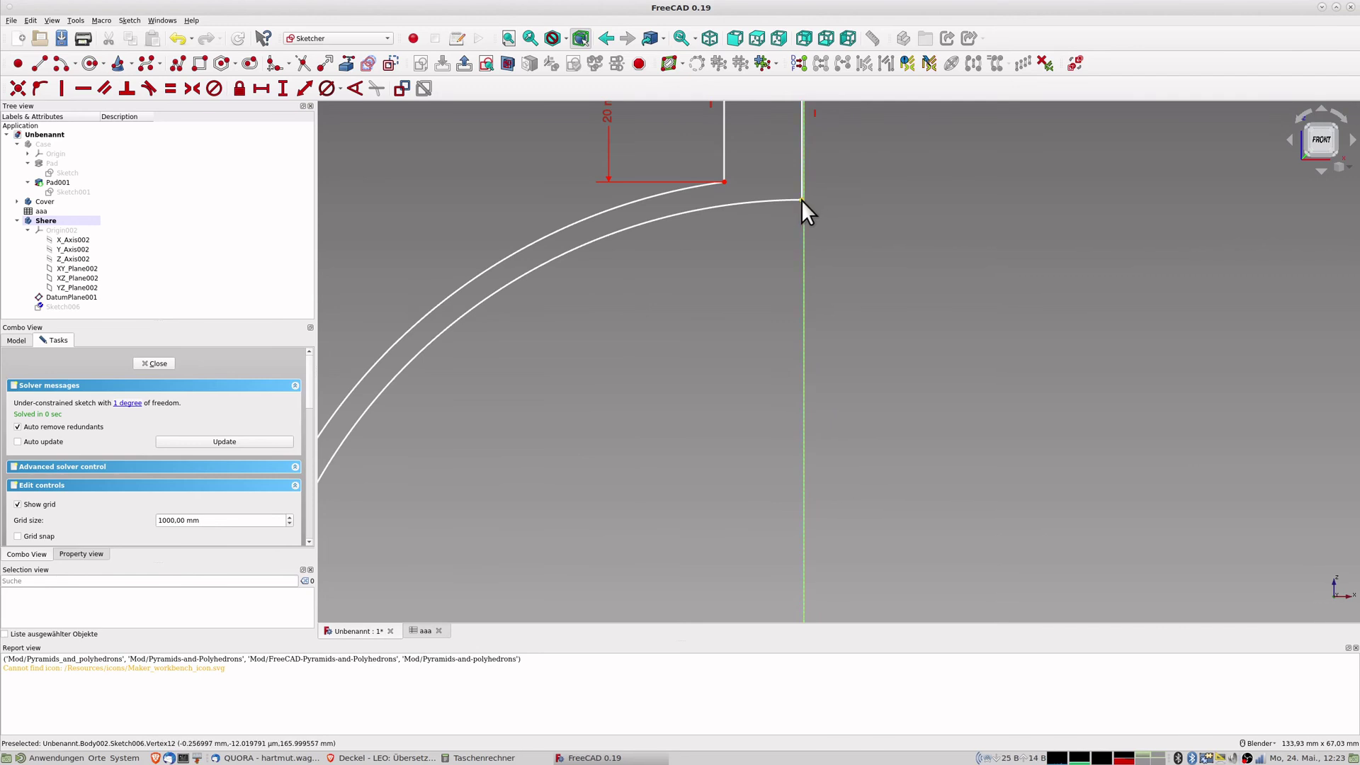
{"action": "left_click", "coordinate": [801, 200]}
{"action": "left_click", "coordinate": [803, 215]}
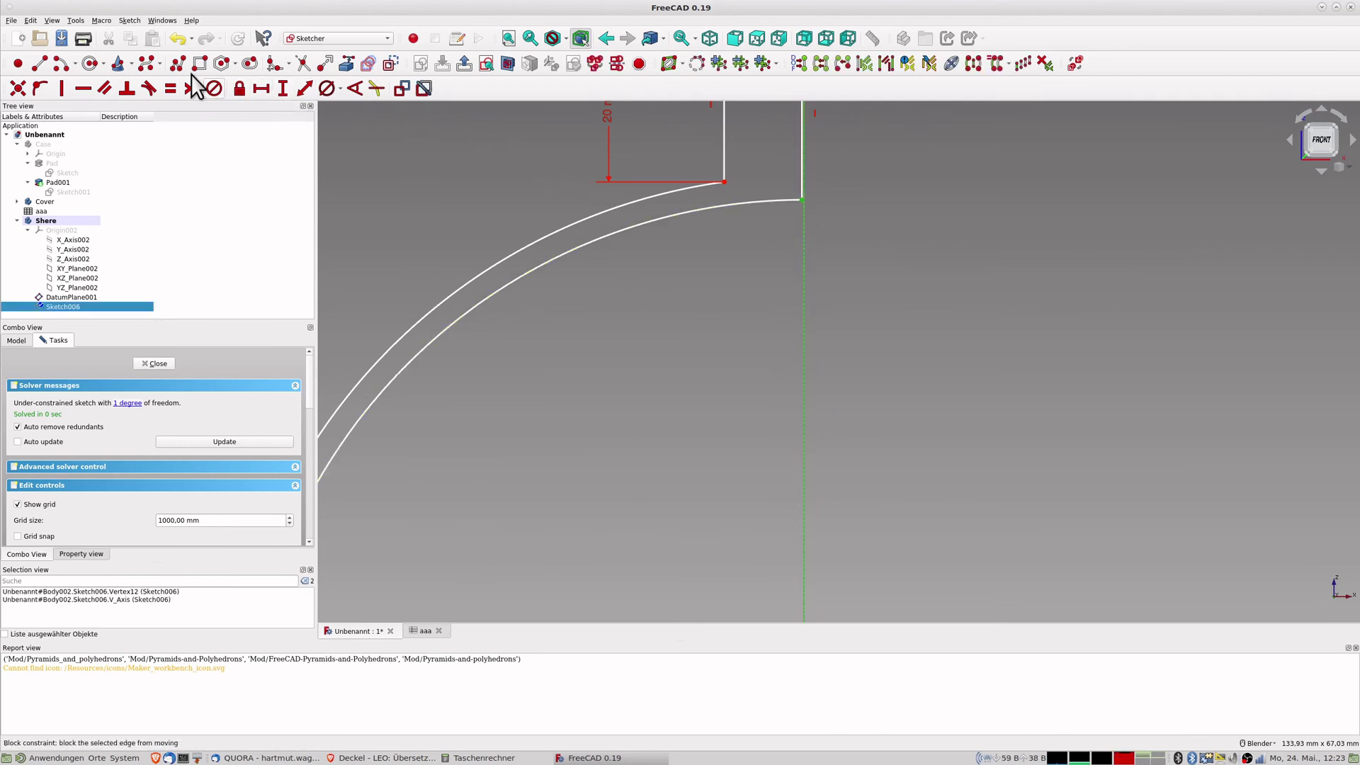
{"action": "left_click", "coordinate": [39, 87]}
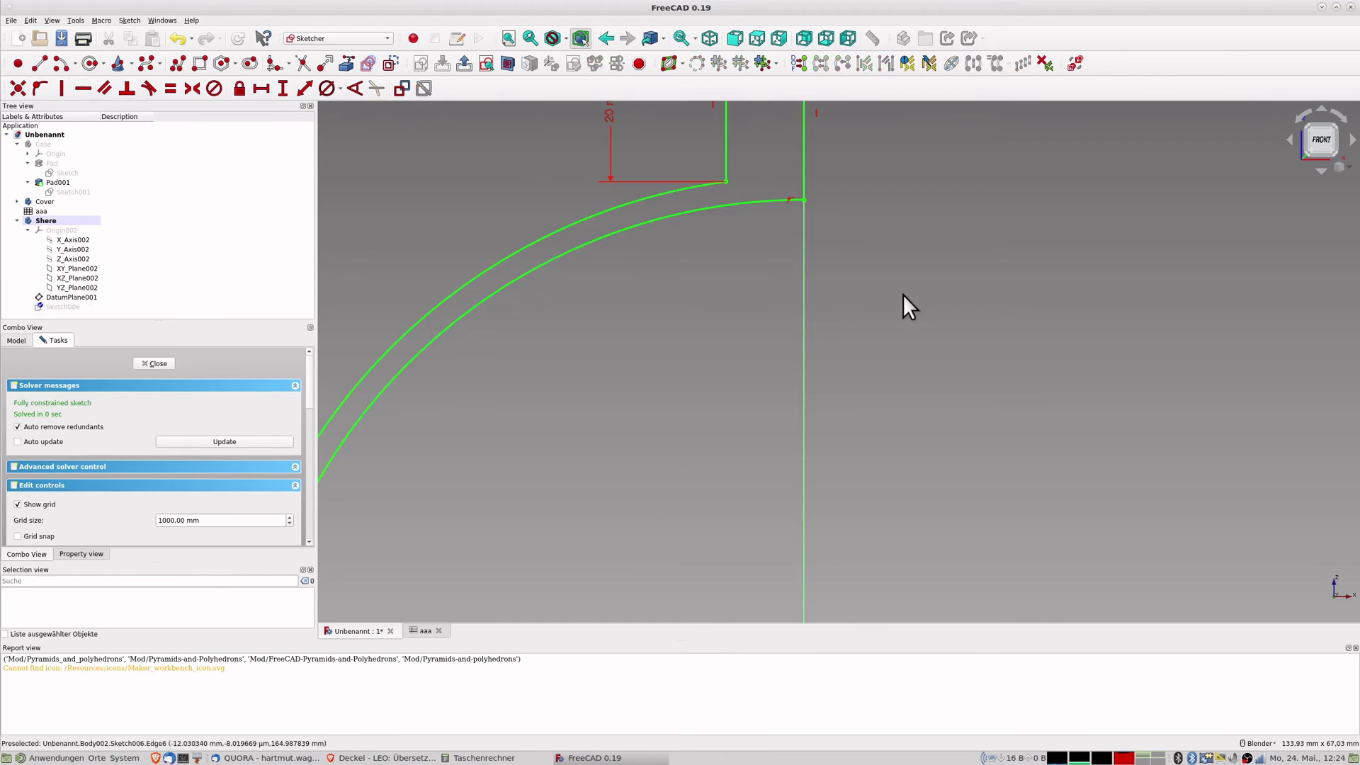
{"action": "scroll", "coordinate": [911, 274], "scroll_direction": "down", "scroll_amount": 4}
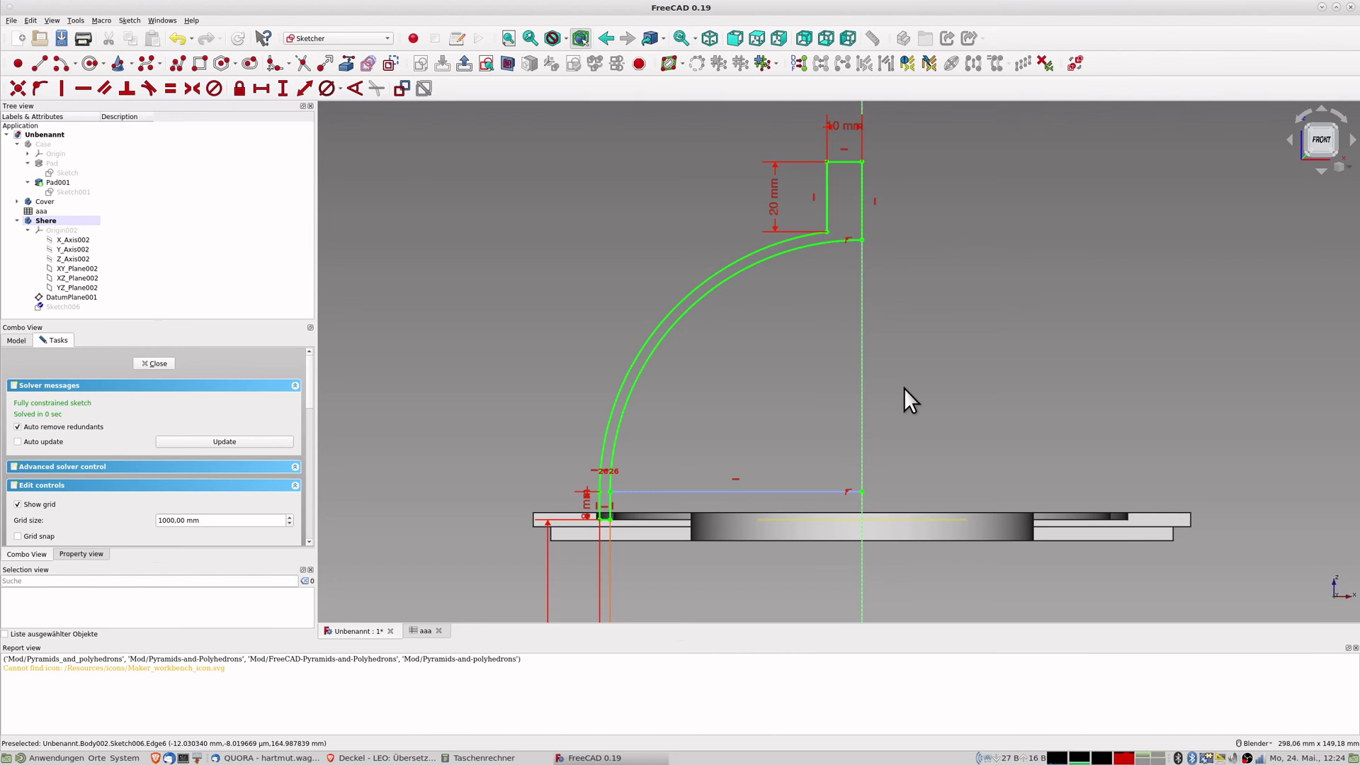
{"action": "left_click", "coordinate": [156, 363]}
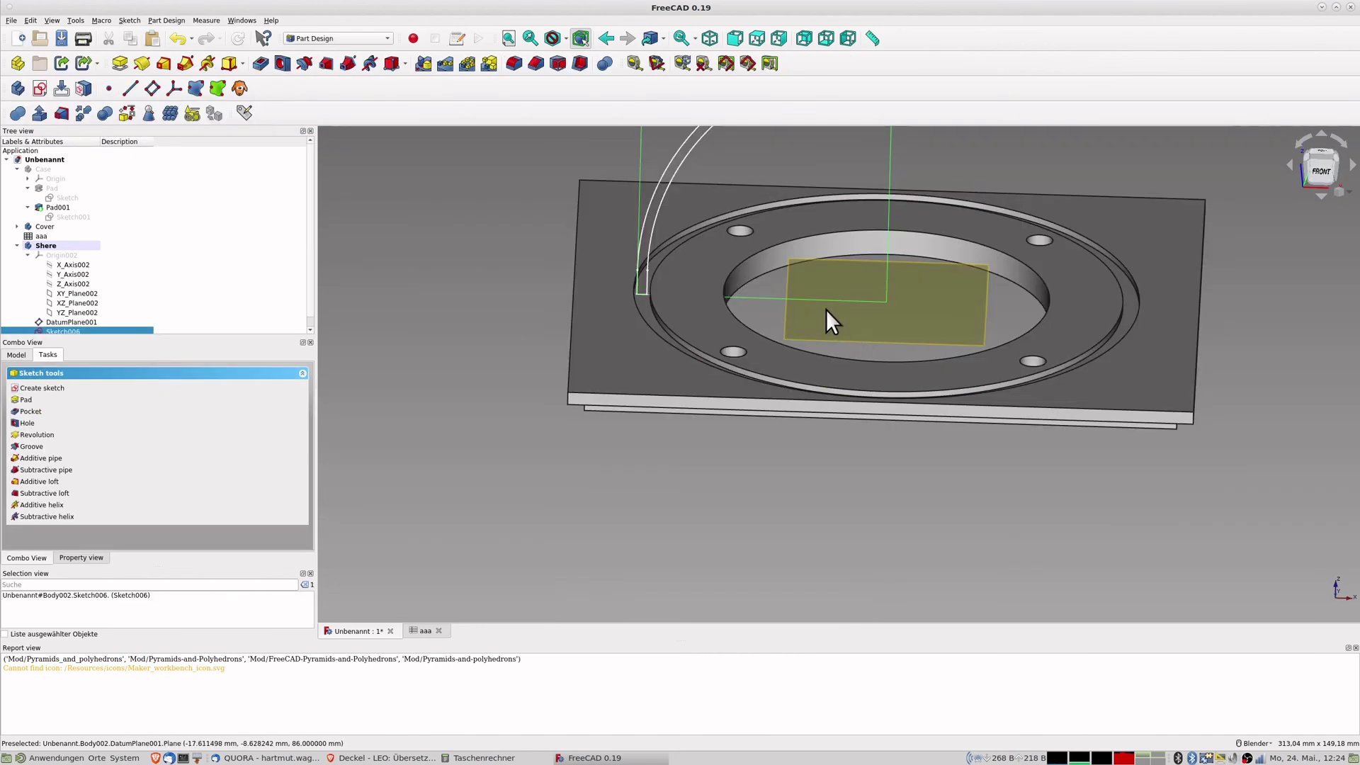
Revolve the dome profile sketch 360° around the vertical sketch axis into a hollow dome with its top knob.
{"action": "scroll", "coordinate": [701, 291], "scroll_direction": "up", "scroll_amount": 5}
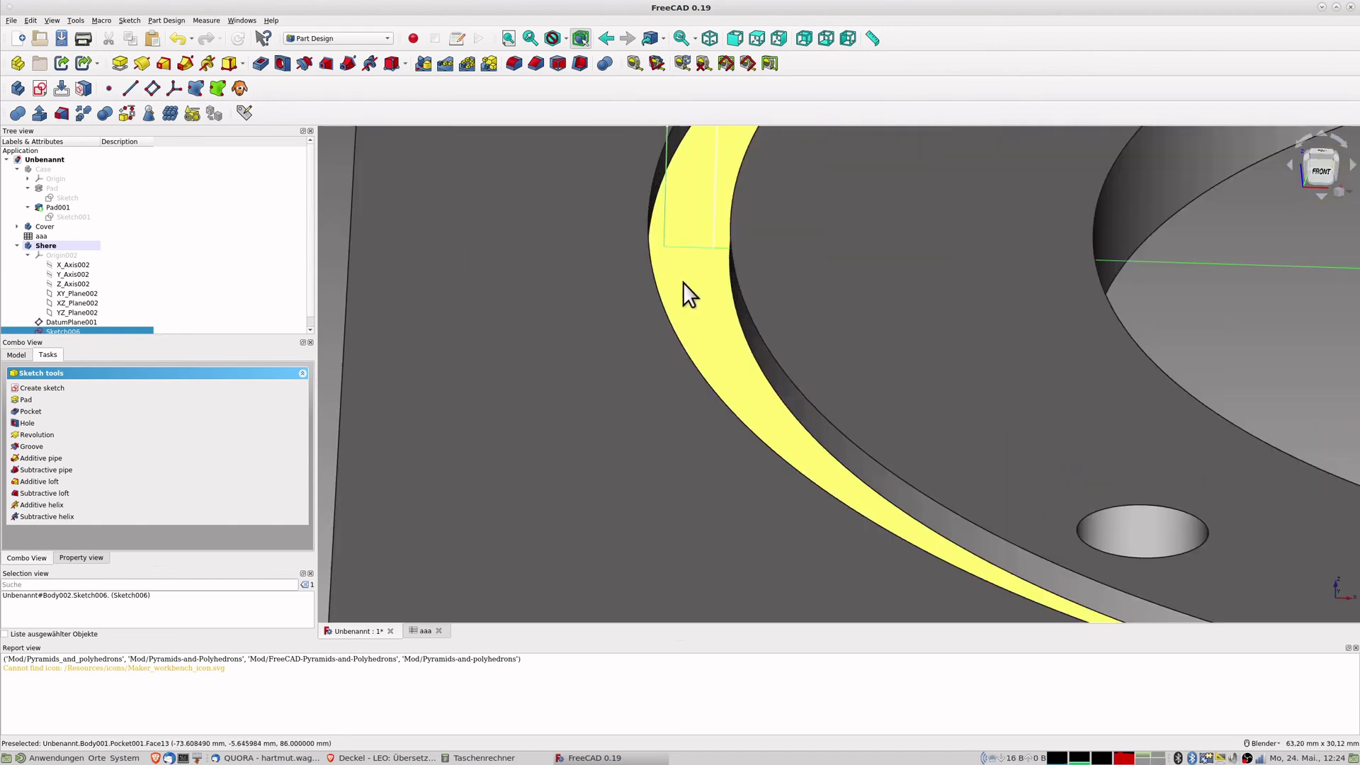
{"action": "scroll", "coordinate": [711, 276], "scroll_direction": "down", "scroll_amount": 5}
{"action": "middle_click_drag", "start_coordinate": [729, 279], "coordinate": [702, 279]}
{"action": "scroll", "coordinate": [698, 273], "scroll_direction": "down", "scroll_amount": 2}
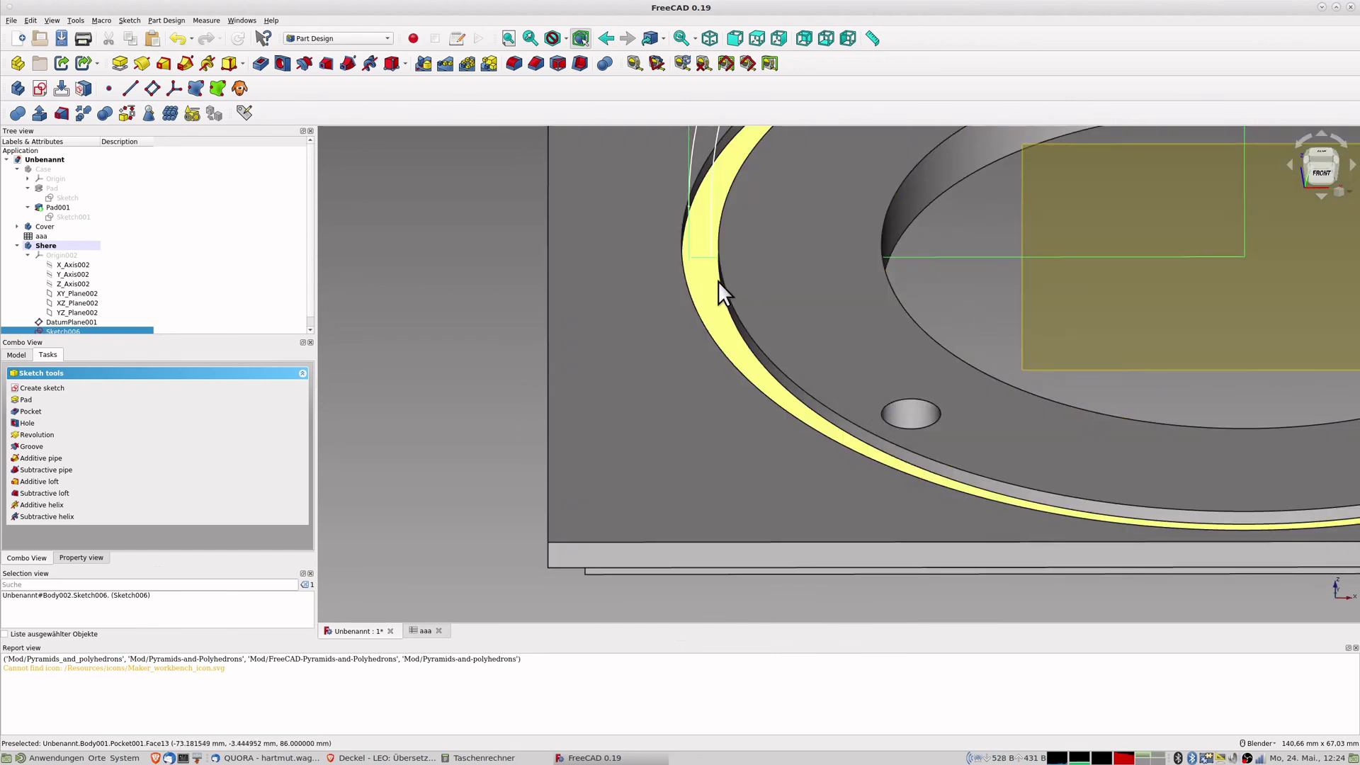
{"action": "scroll", "coordinate": [718, 282], "scroll_direction": "down", "scroll_amount": 3}
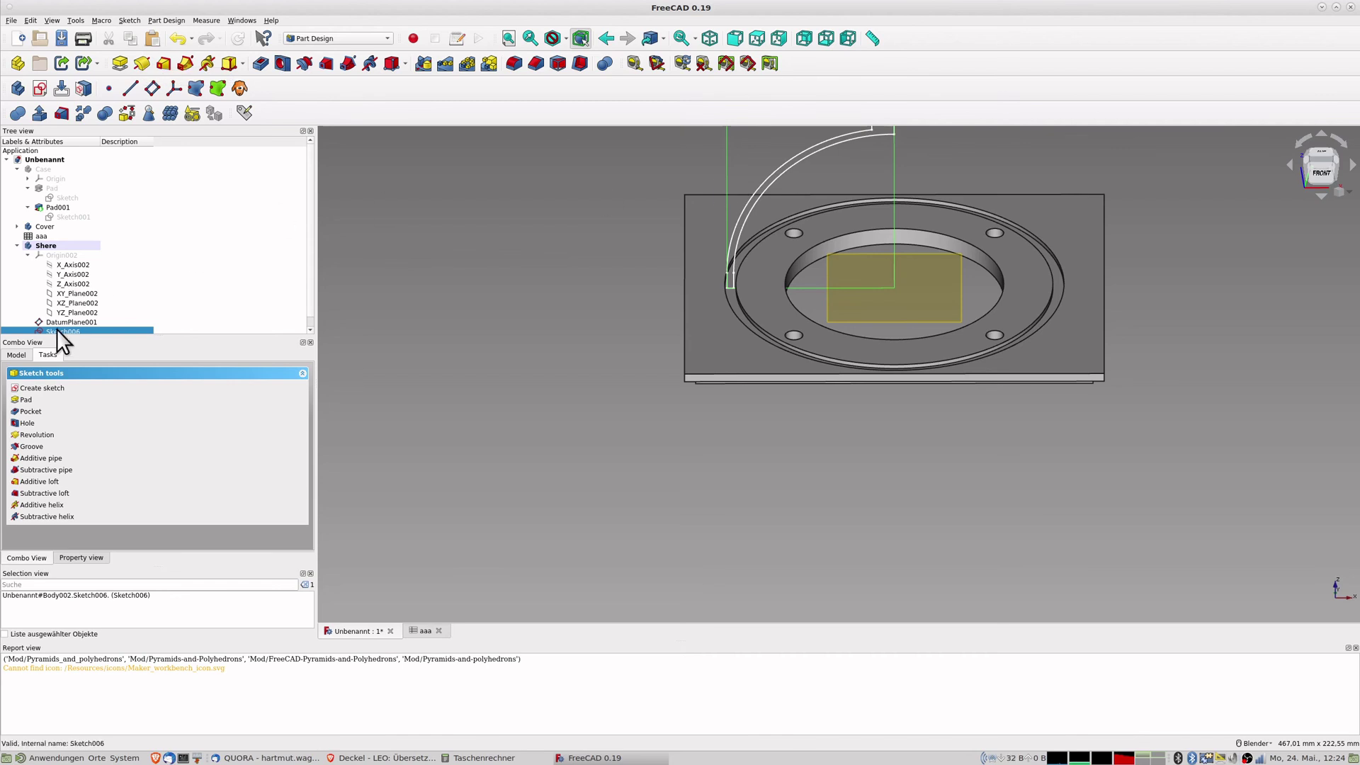
{"action": "scroll", "coordinate": [101, 303], "scroll_direction": "down", "scroll_amount": 1}
{"action": "left_click", "coordinate": [143, 63]}
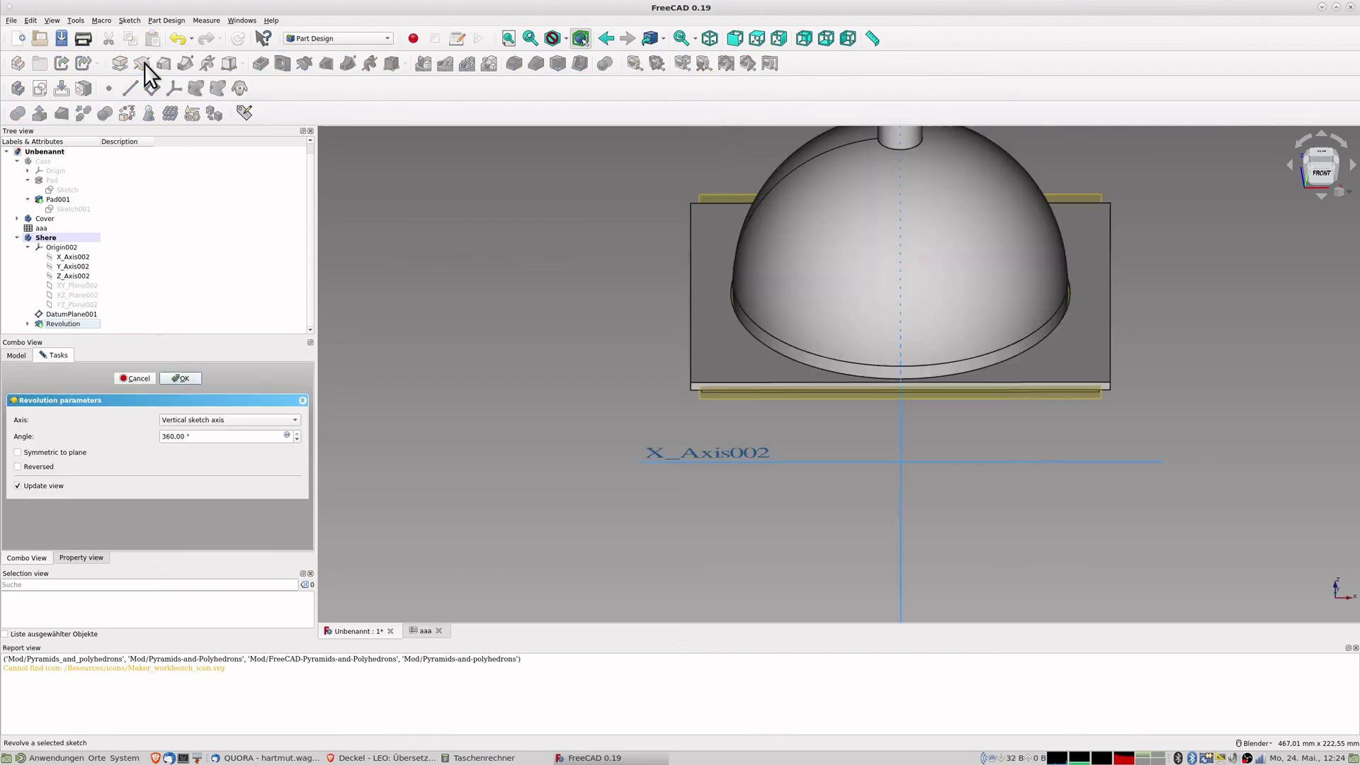
{"action": "scroll", "coordinate": [676, 183], "scroll_direction": "down", "scroll_amount": 5}
{"action": "middle_click_drag", "start_coordinate": [744, 206], "coordinate": [757, 238]}
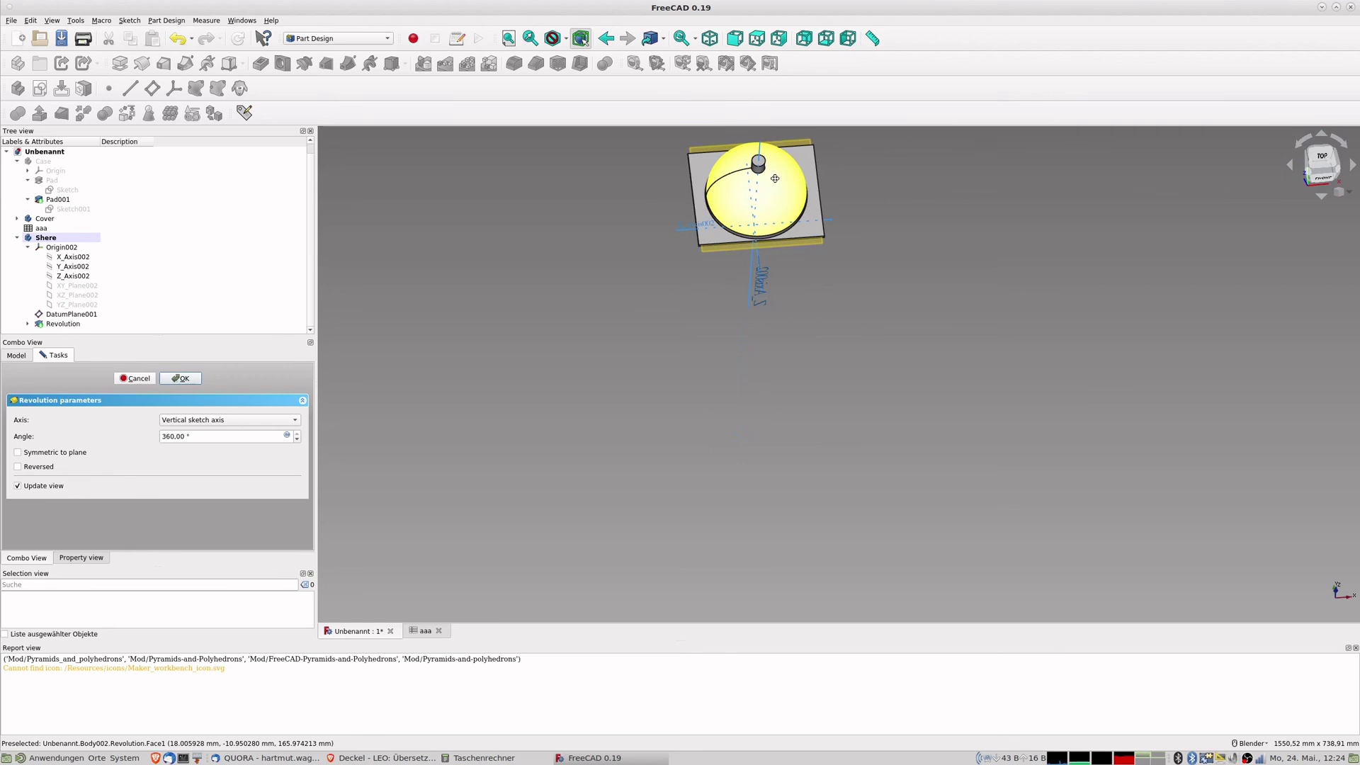
{"action": "middle_click_drag", "start_coordinate": [770, 173], "coordinate": [762, 263], "text": "shift"}
{"action": "scroll", "coordinate": [761, 238], "scroll_direction": "up", "scroll_amount": 5}
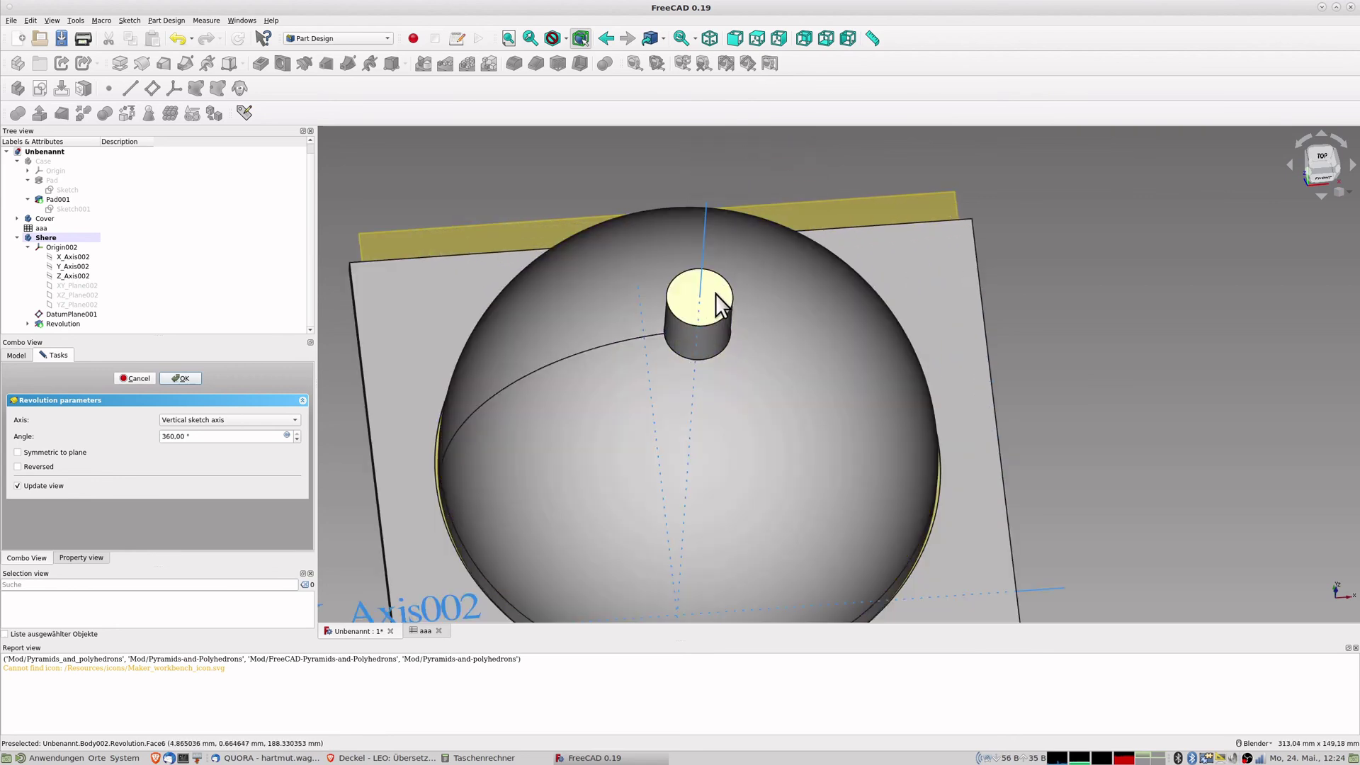
{"action": "left_click", "coordinate": [716, 294]}
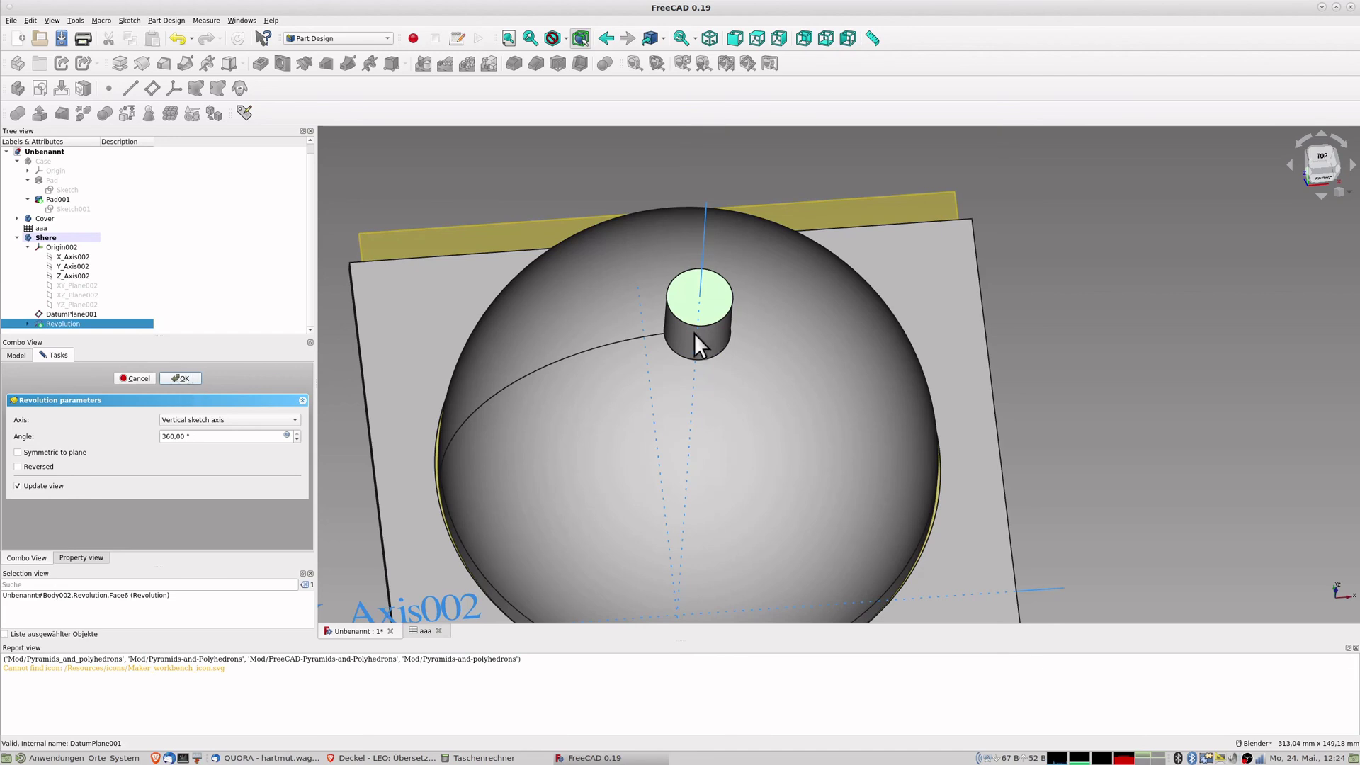
{"action": "left_click", "coordinate": [180, 378]}
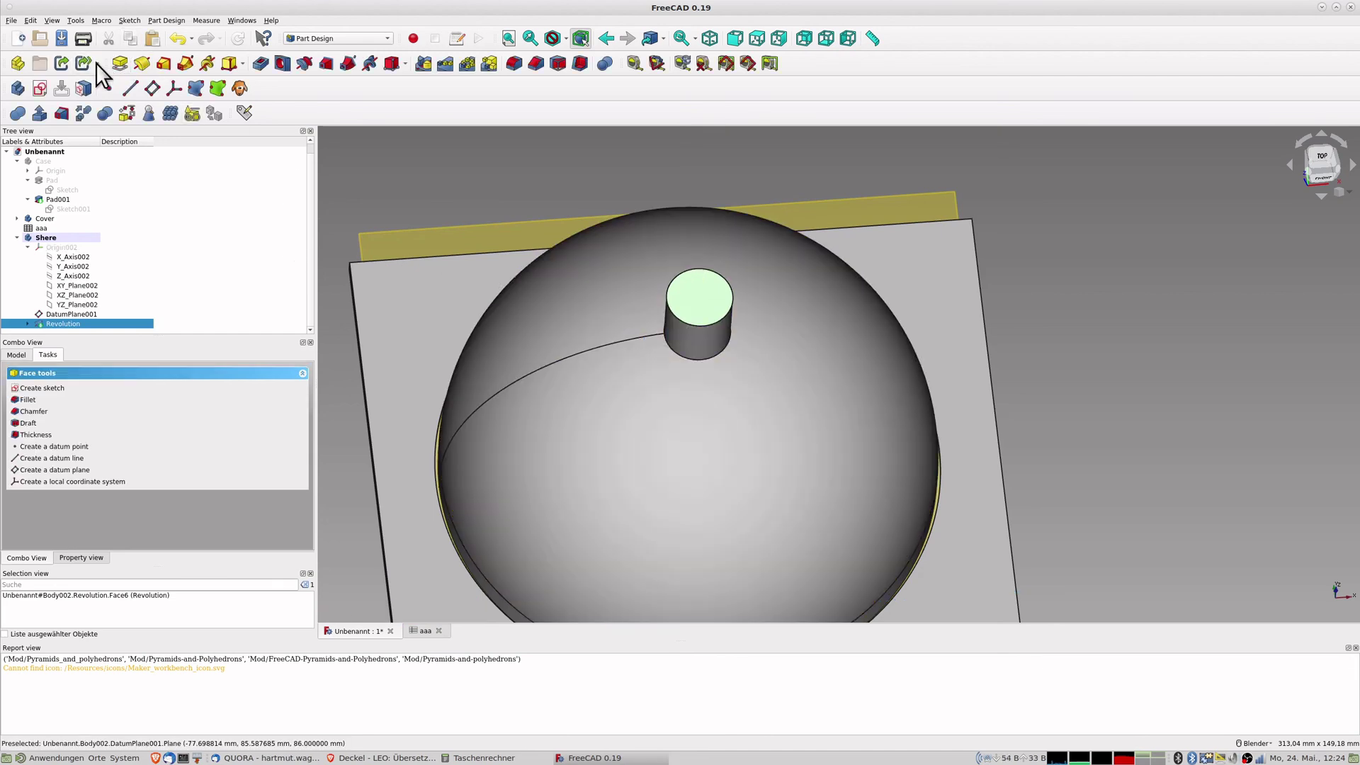
Create a sketch on the knob's top face and draw a circle about 15.7 mm in diameter centred on the origin.
{"action": "left_click", "coordinate": [39, 88]}
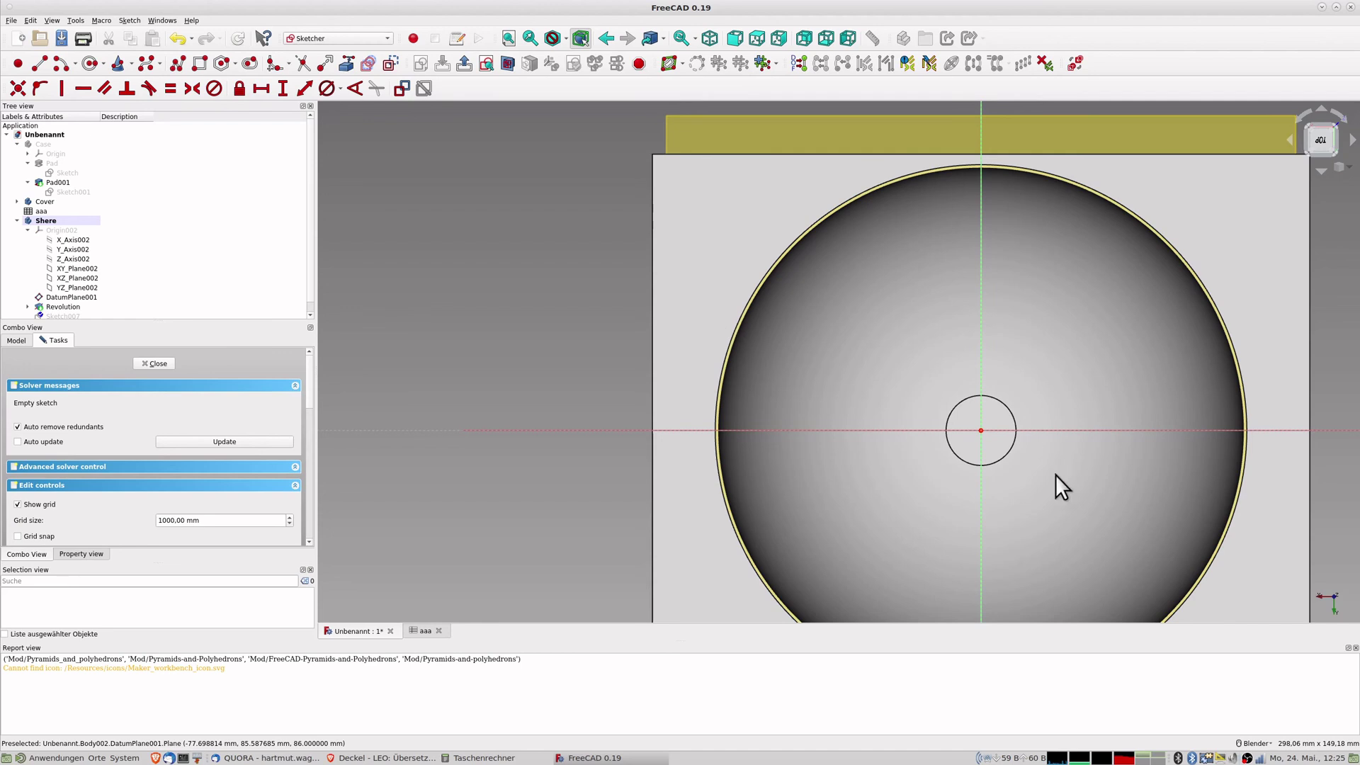
{"action": "left_click", "coordinate": [90, 65]}
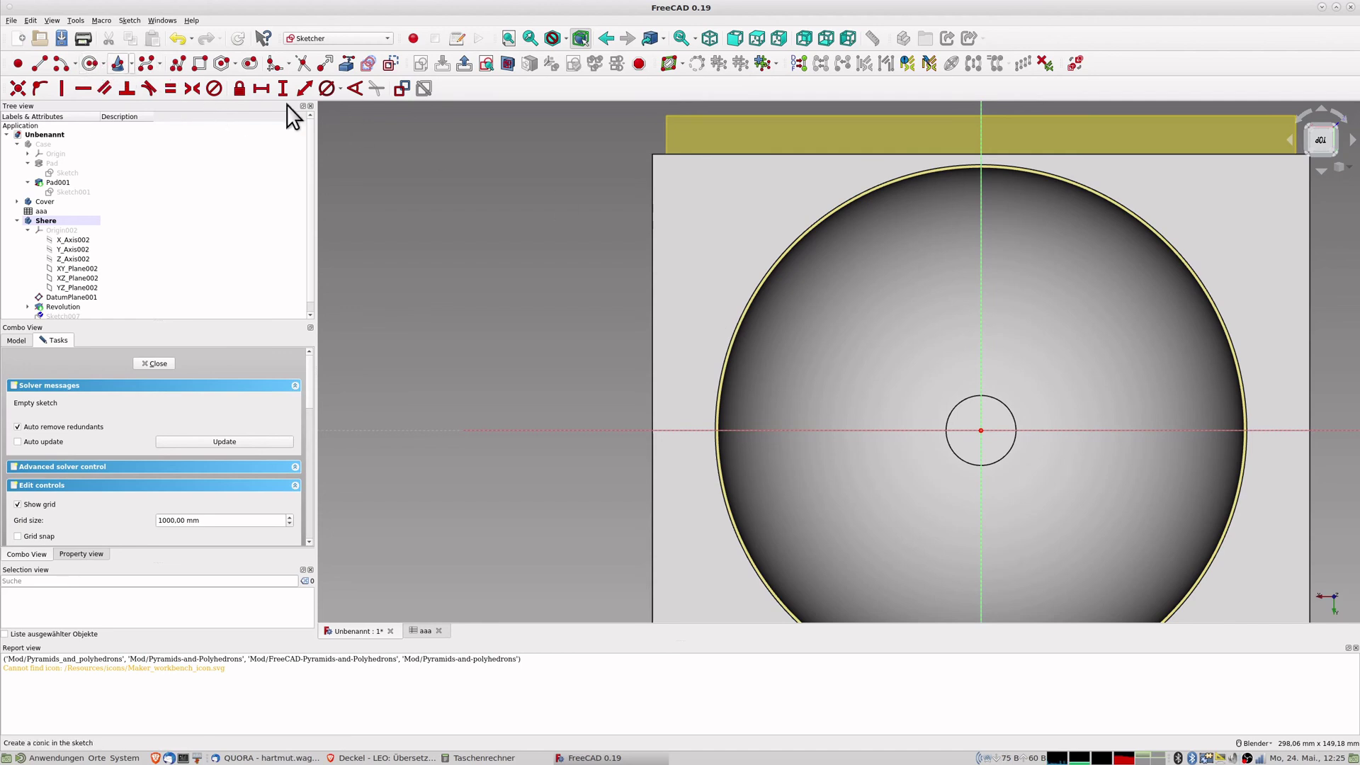
{"action": "left_click", "coordinate": [981, 430]}
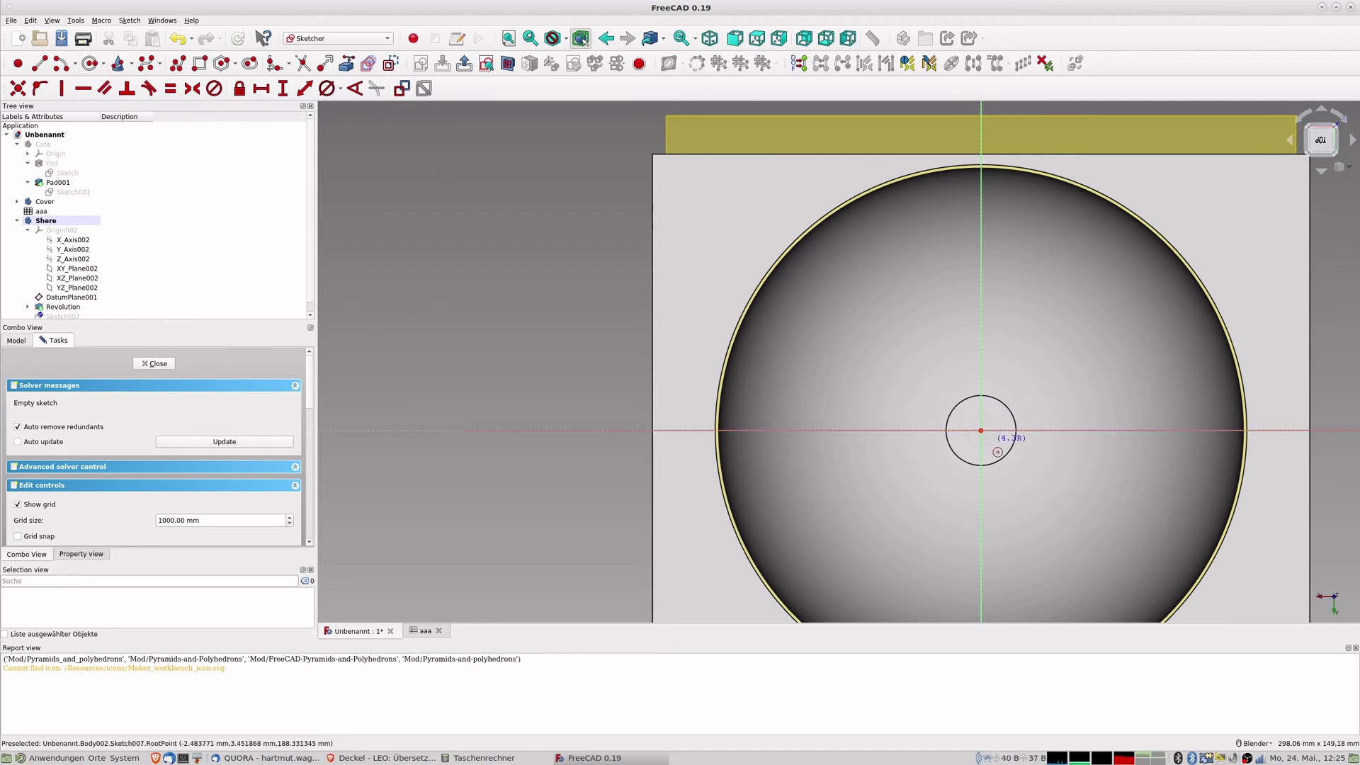
{"action": "left_click", "coordinate": [995, 451]}
{"action": "right_click", "coordinate": [1000, 459]}
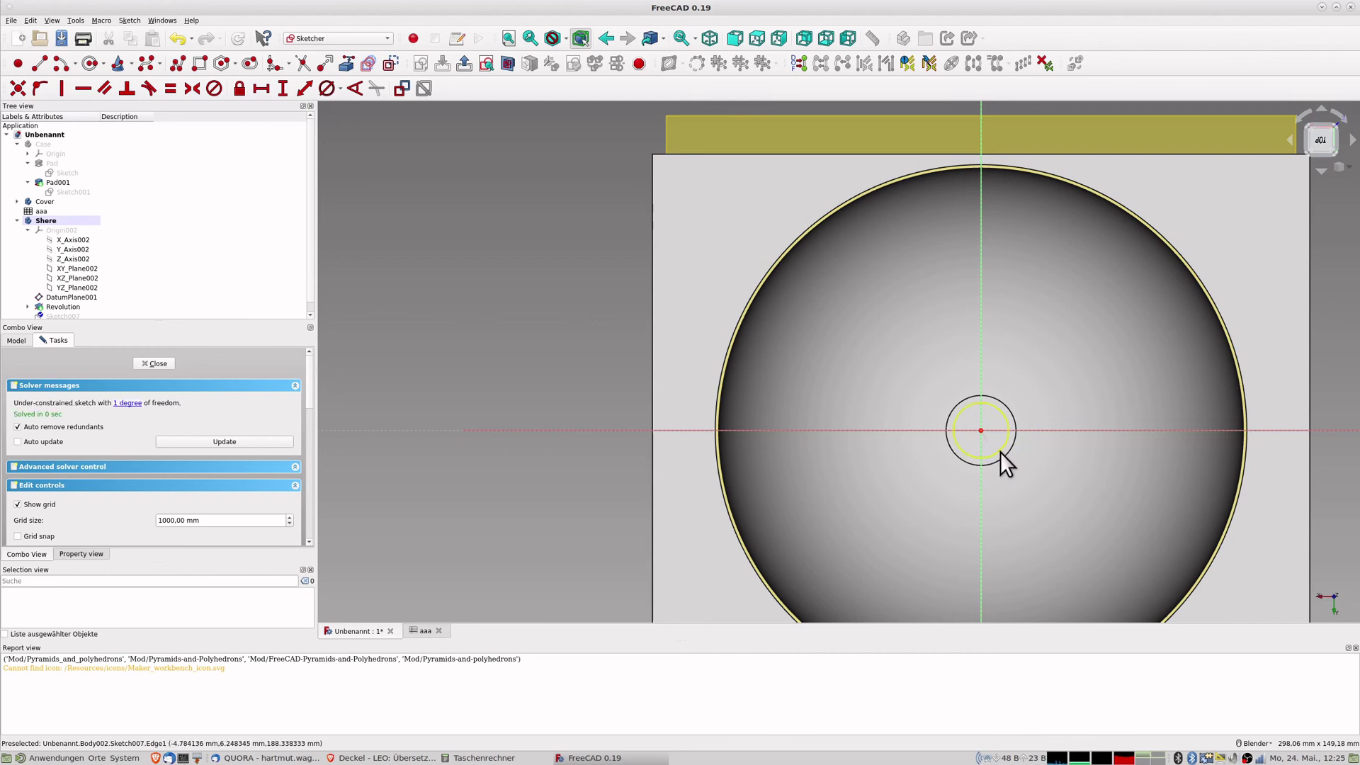
Constrain the diameter of the circle on the knob's top face to 15 mm.
{"action": "left_click", "coordinate": [1000, 452]}
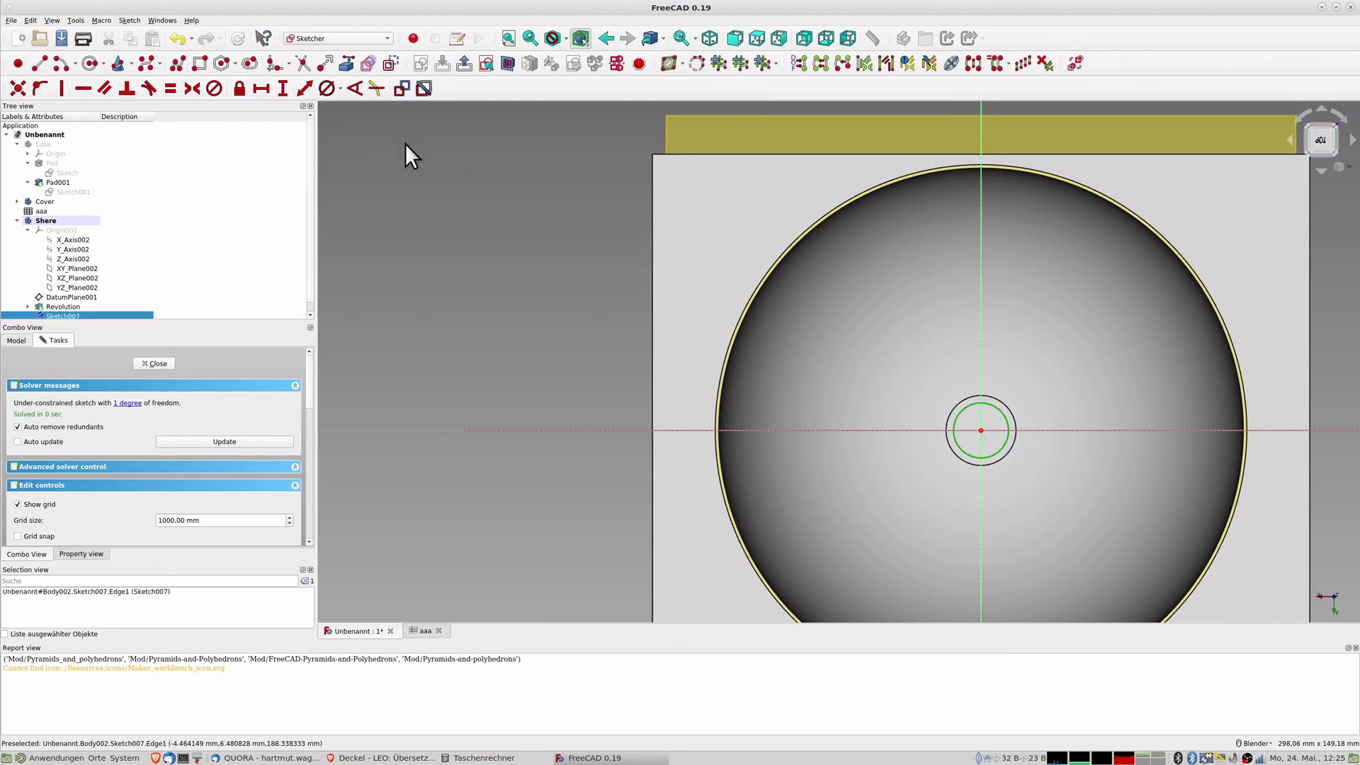
{"action": "left_click", "coordinate": [326, 87]}
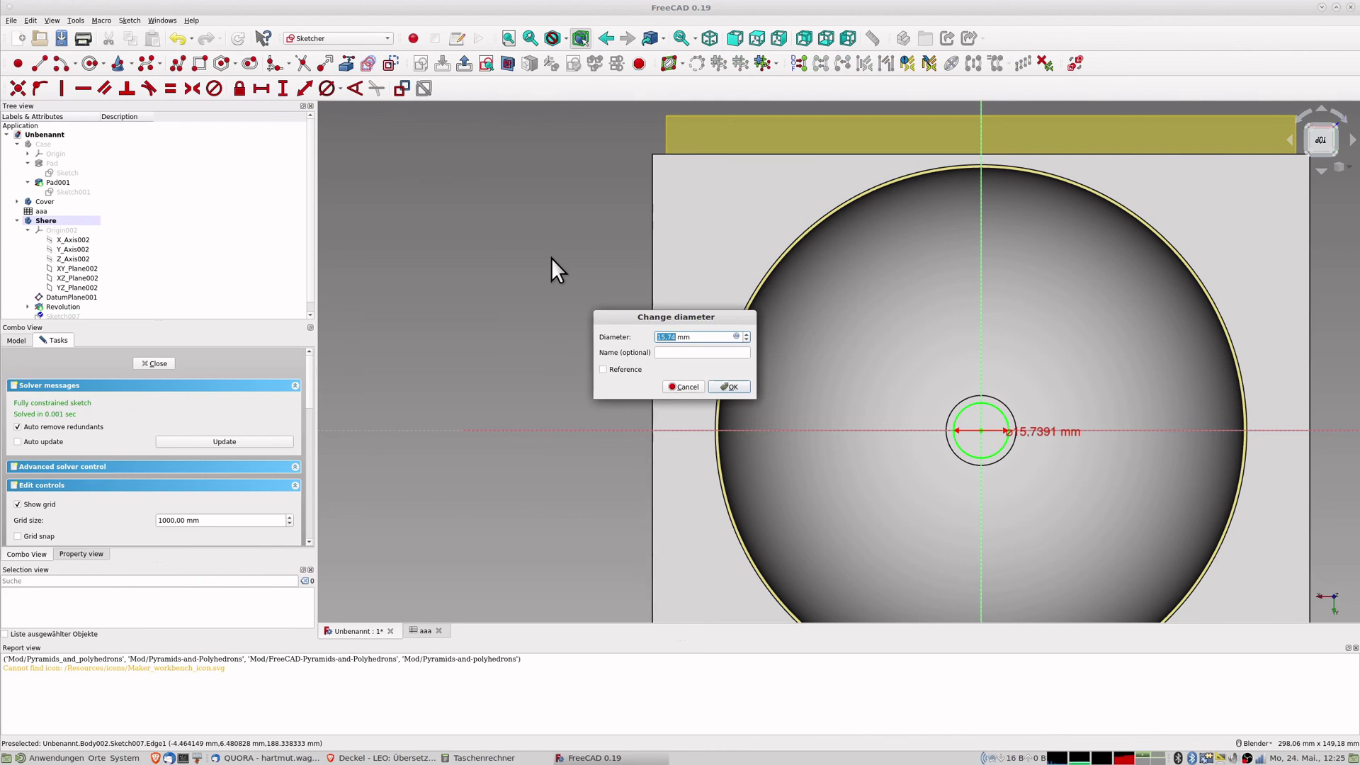
{"action": "type", "text": "15"}
{"action": "key", "text": "Return"}
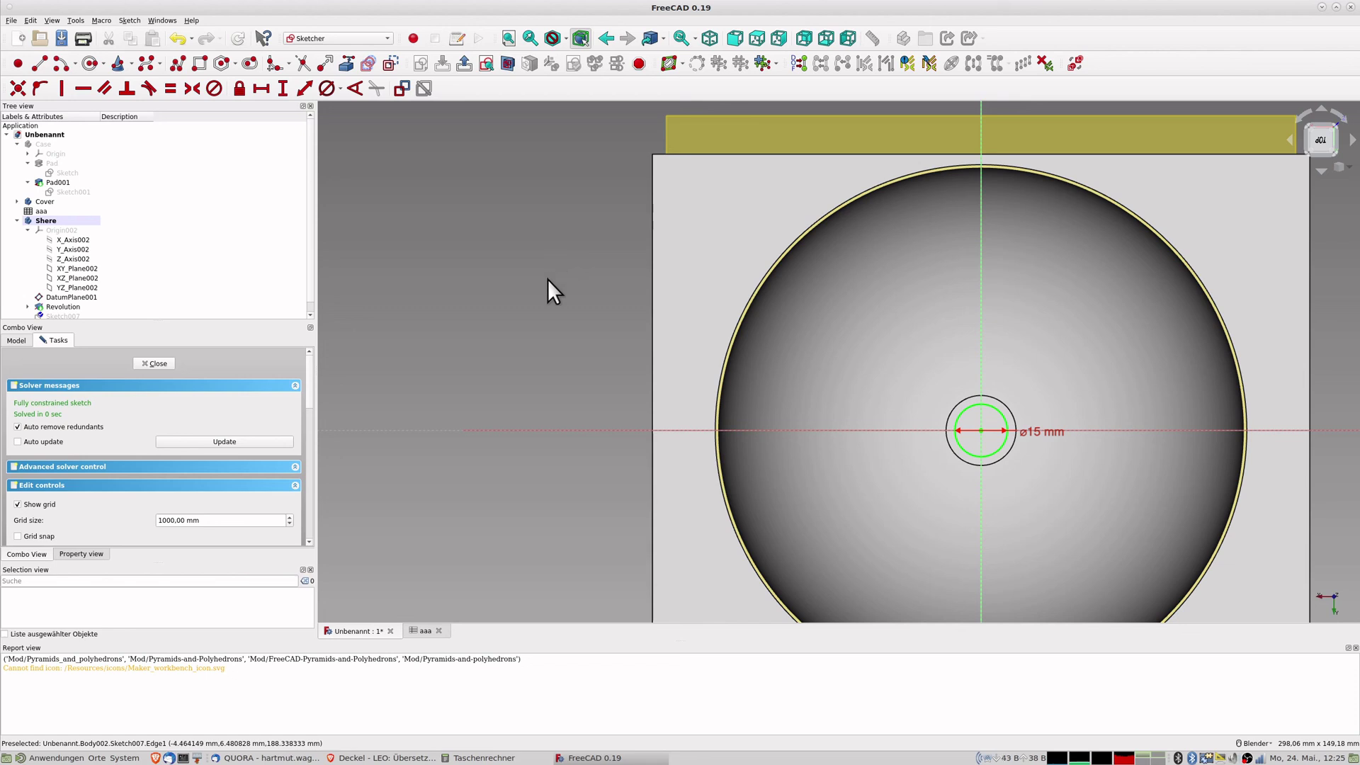
Draw a second, smaller circle at the centre of the 15 mm circle on the knob's top face and constrain its diameter to 10 mm.
{"action": "middle_click_drag", "start_coordinate": [999, 474], "coordinate": [1037, 412]}
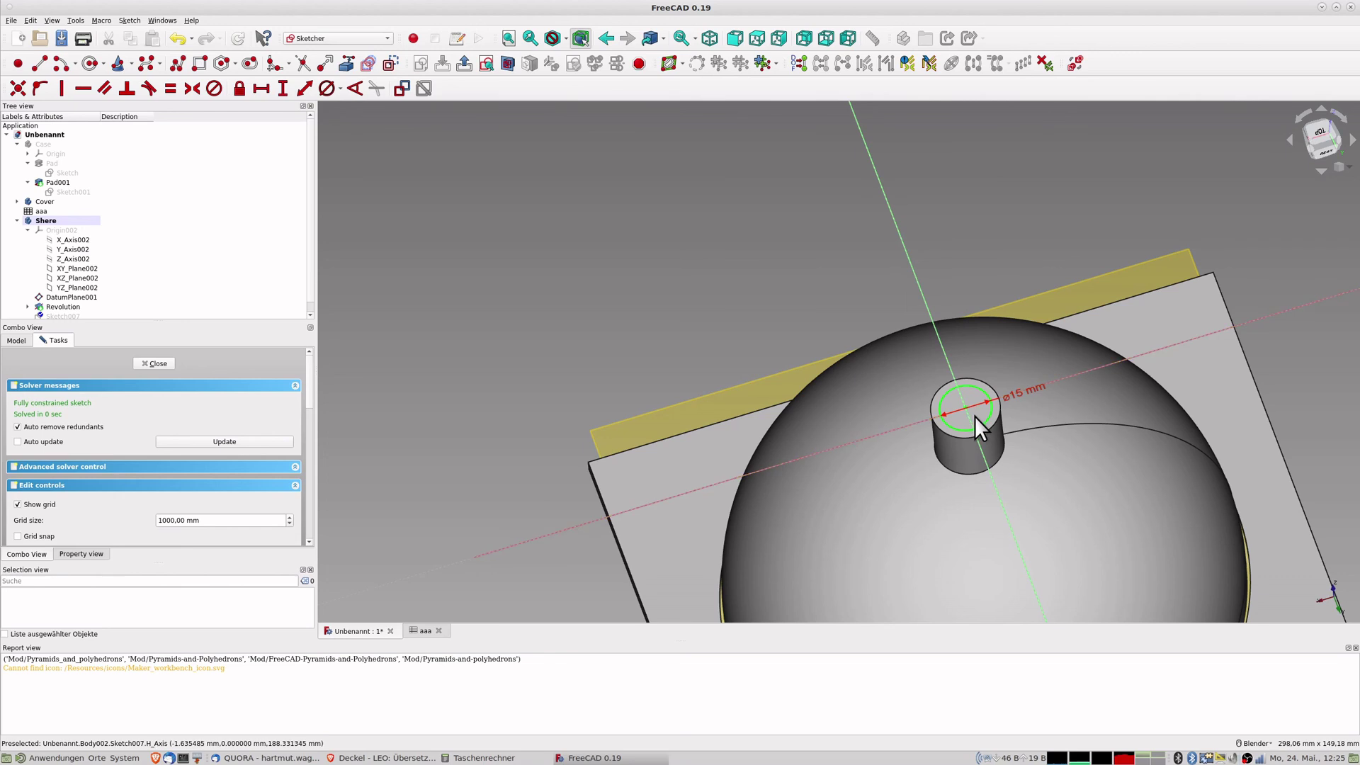
{"action": "left_click", "coordinate": [92, 63]}
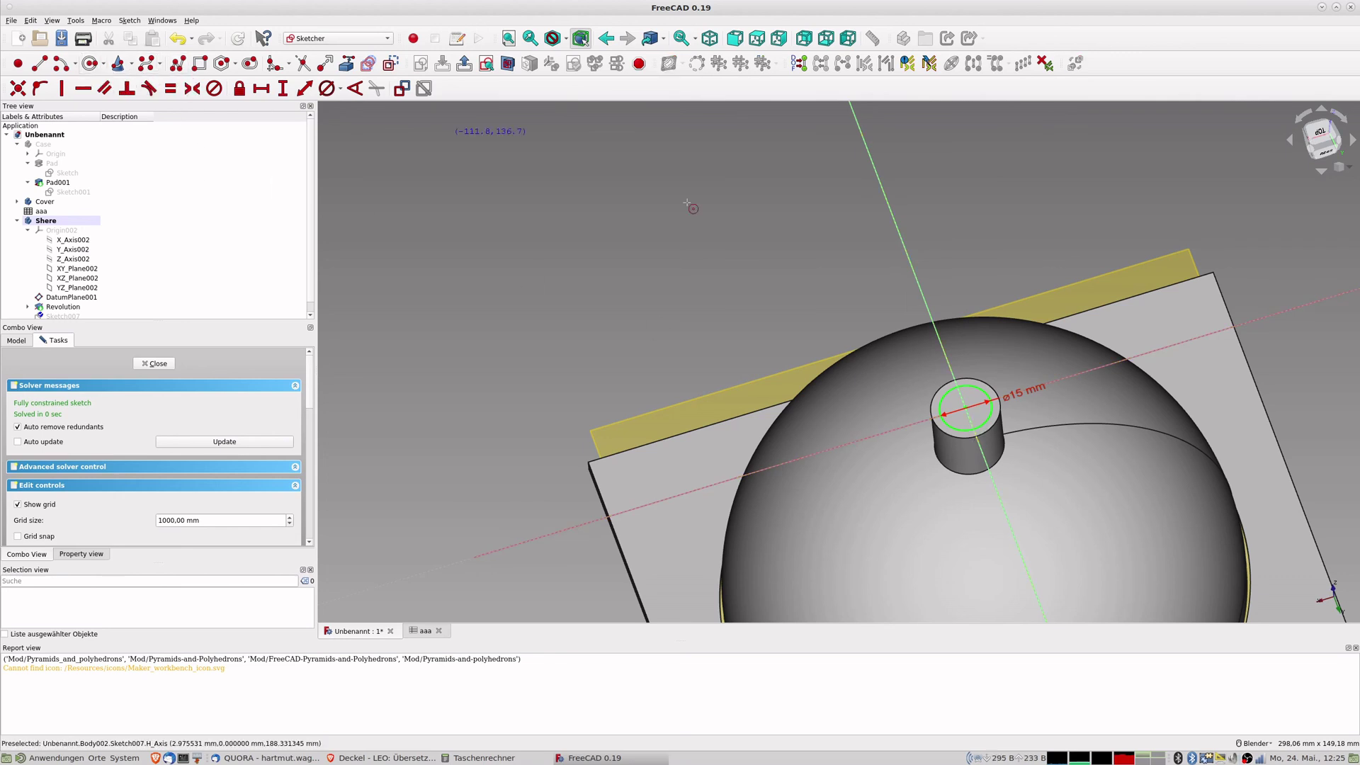
{"action": "left_click", "coordinate": [965, 409]}
{"action": "left_click", "coordinate": [976, 418]}
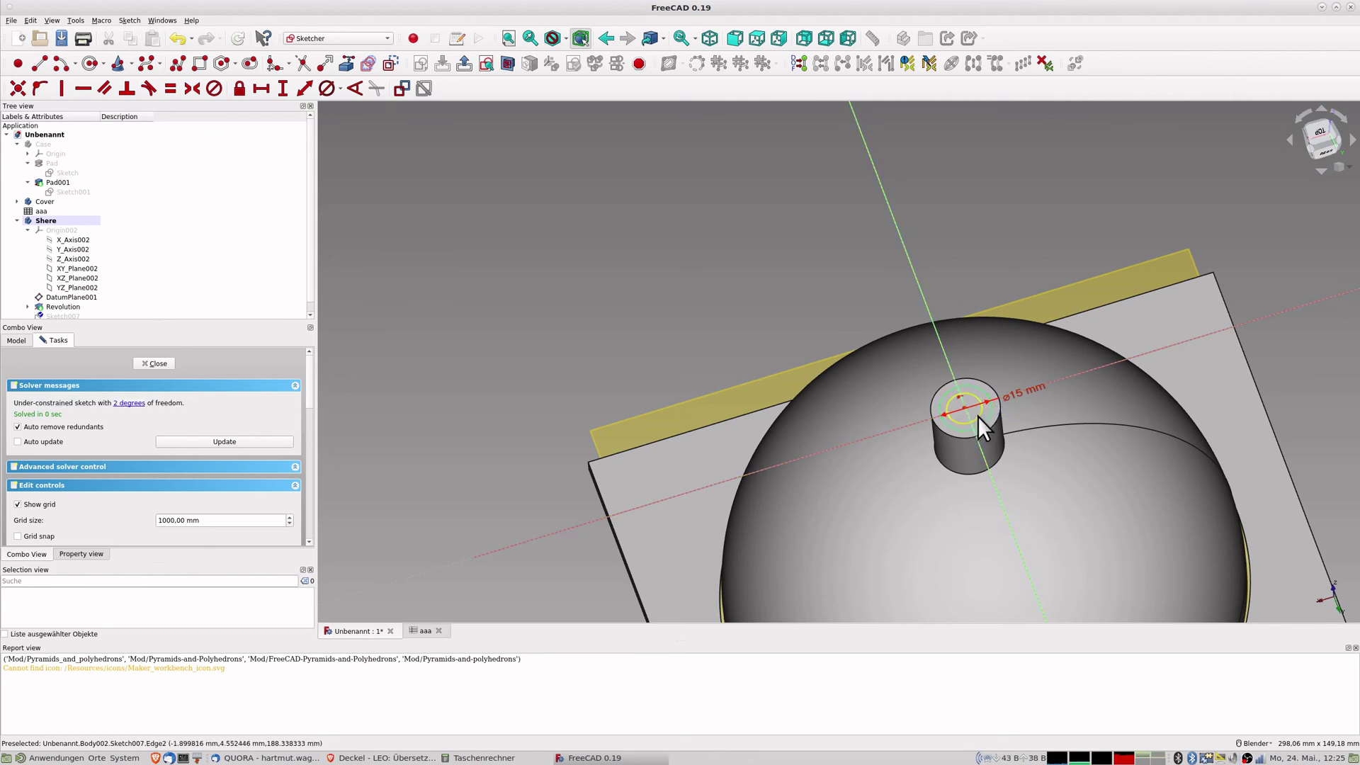
{"action": "left_click", "coordinate": [328, 89]}
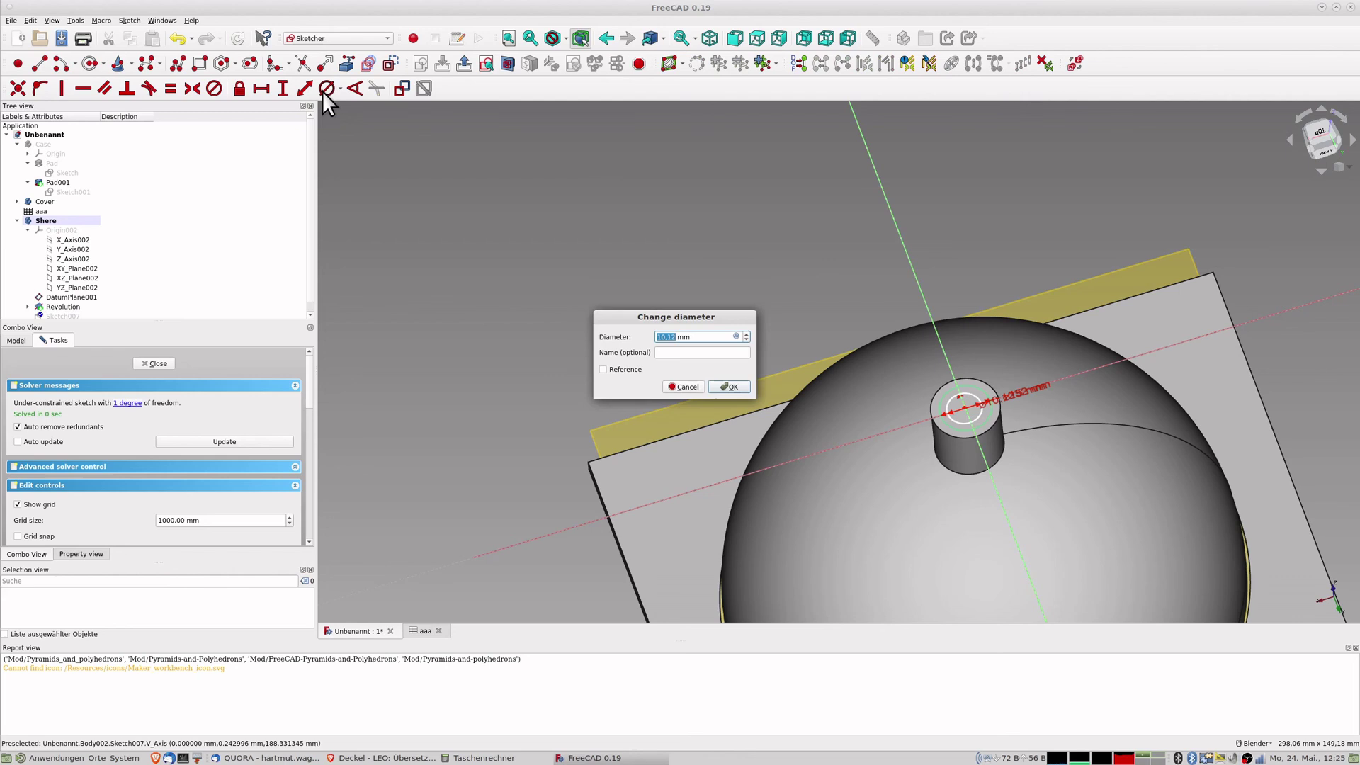
{"action": "type", "text": "10,5"}
{"action": "key", "text": "Return"}
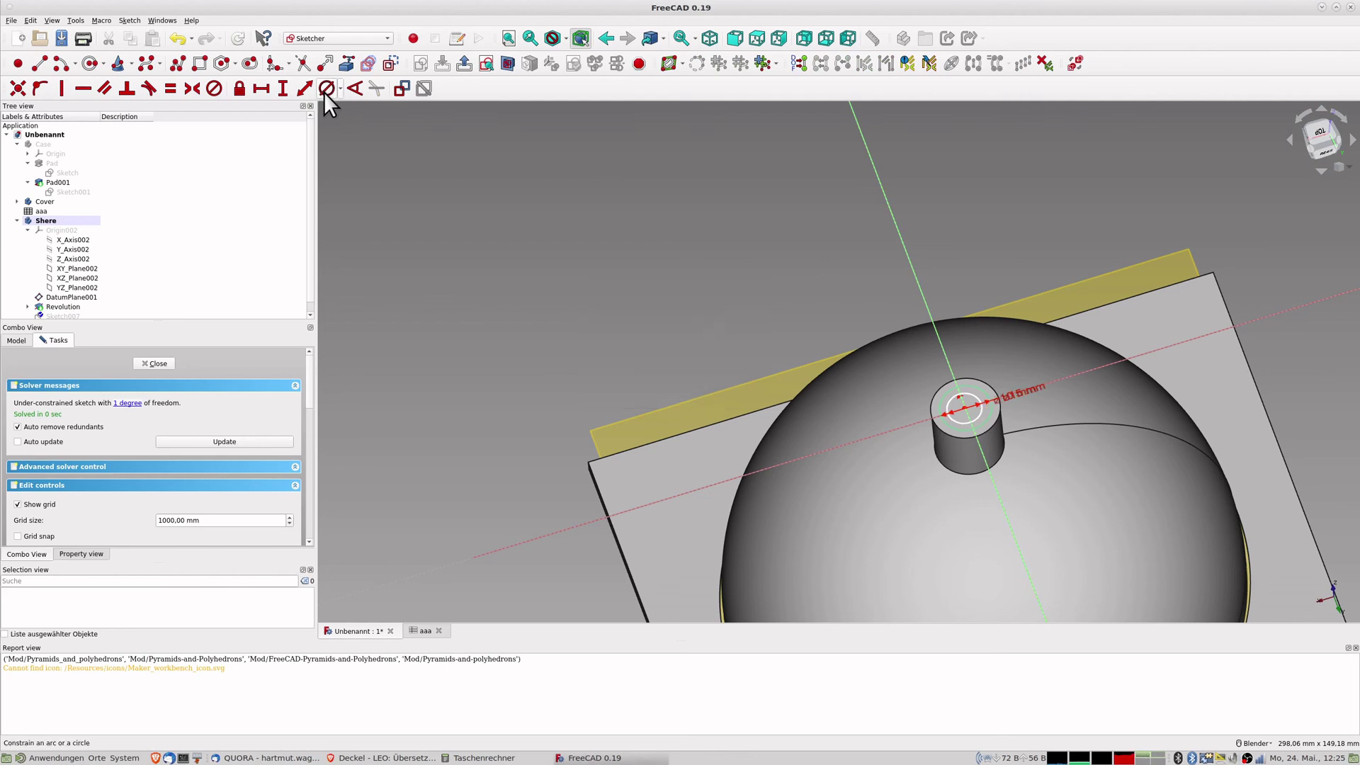
Convert the 10 mm circle to construction geometry and move both diameter dimensions clear of the knob's circles.
{"action": "left_click", "coordinate": [966, 421]}
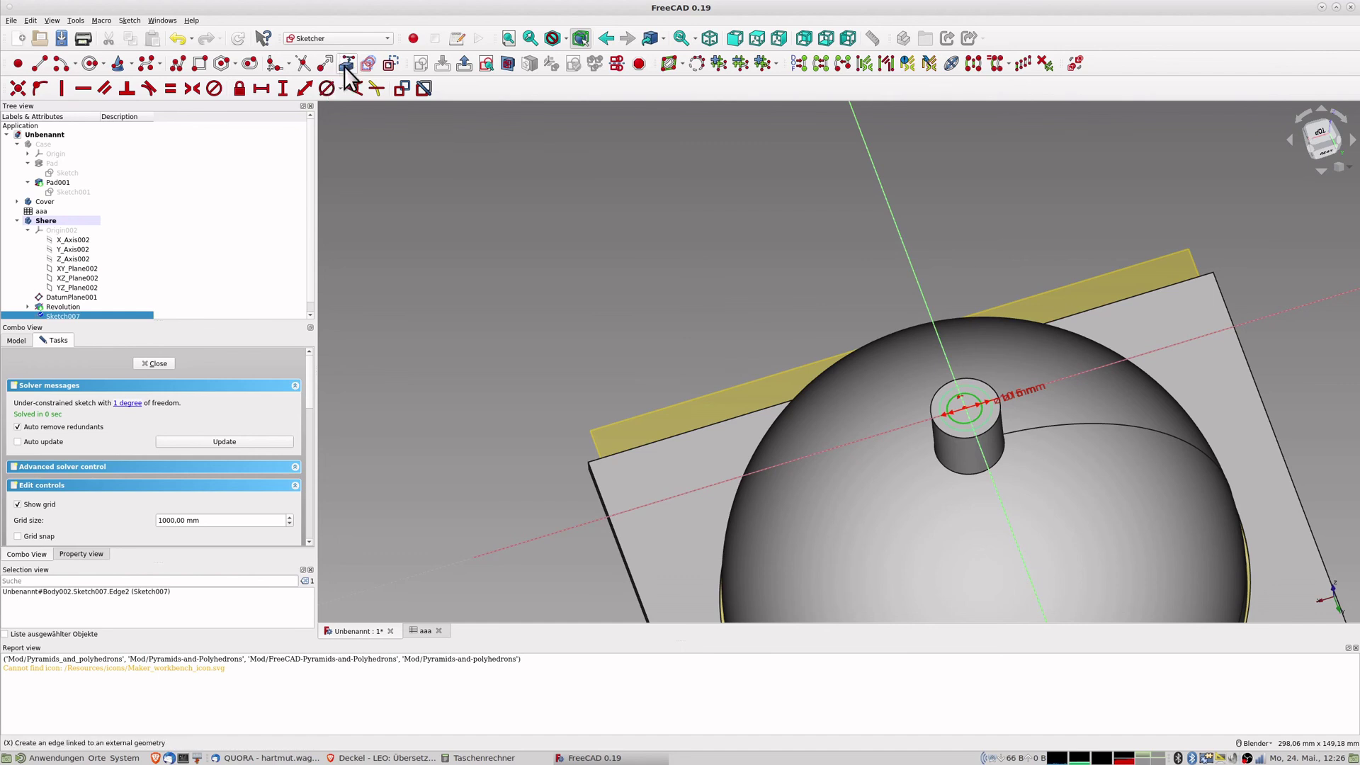
{"action": "left_click", "coordinate": [392, 64]}
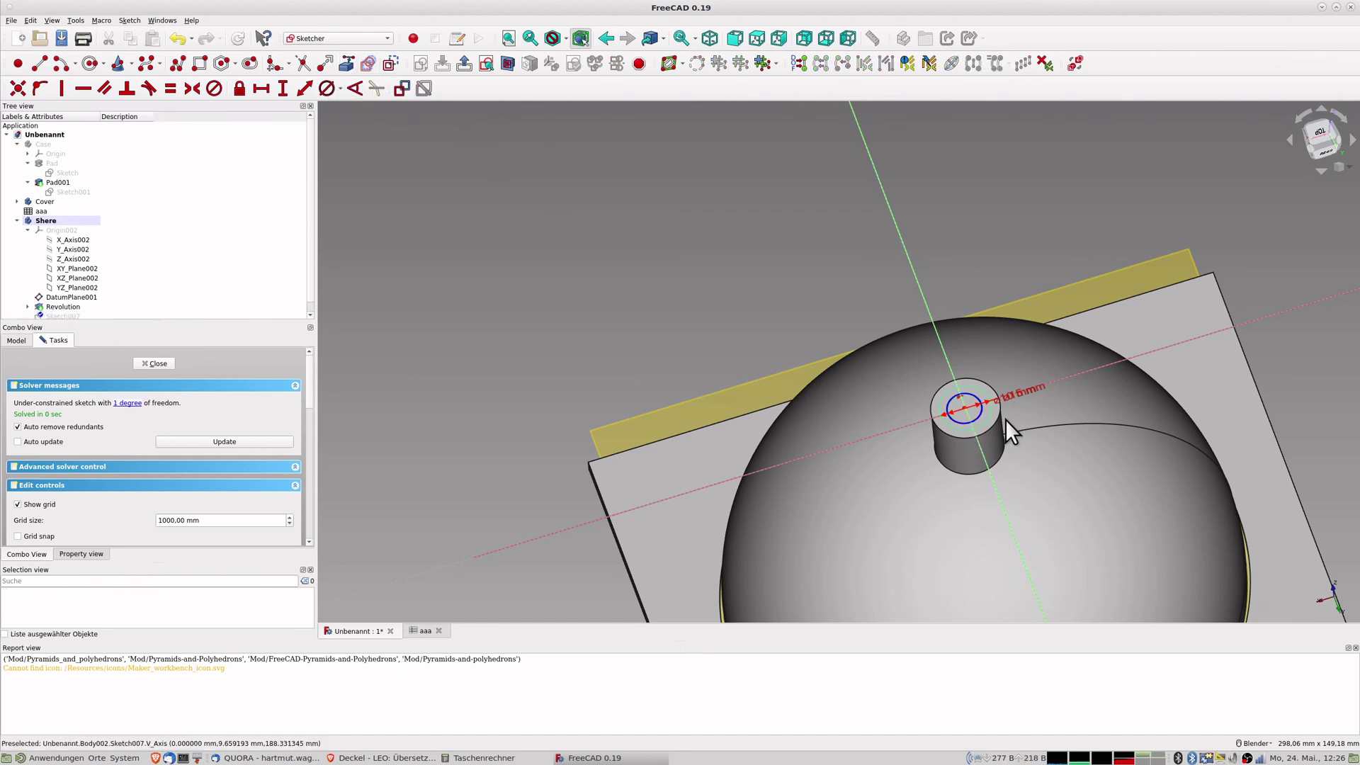
{"action": "scroll", "coordinate": [1005, 419], "scroll_direction": "up", "scroll_amount": 4}
{"action": "left_click_drag", "start_coordinate": [1027, 360], "coordinate": [1059, 420]}
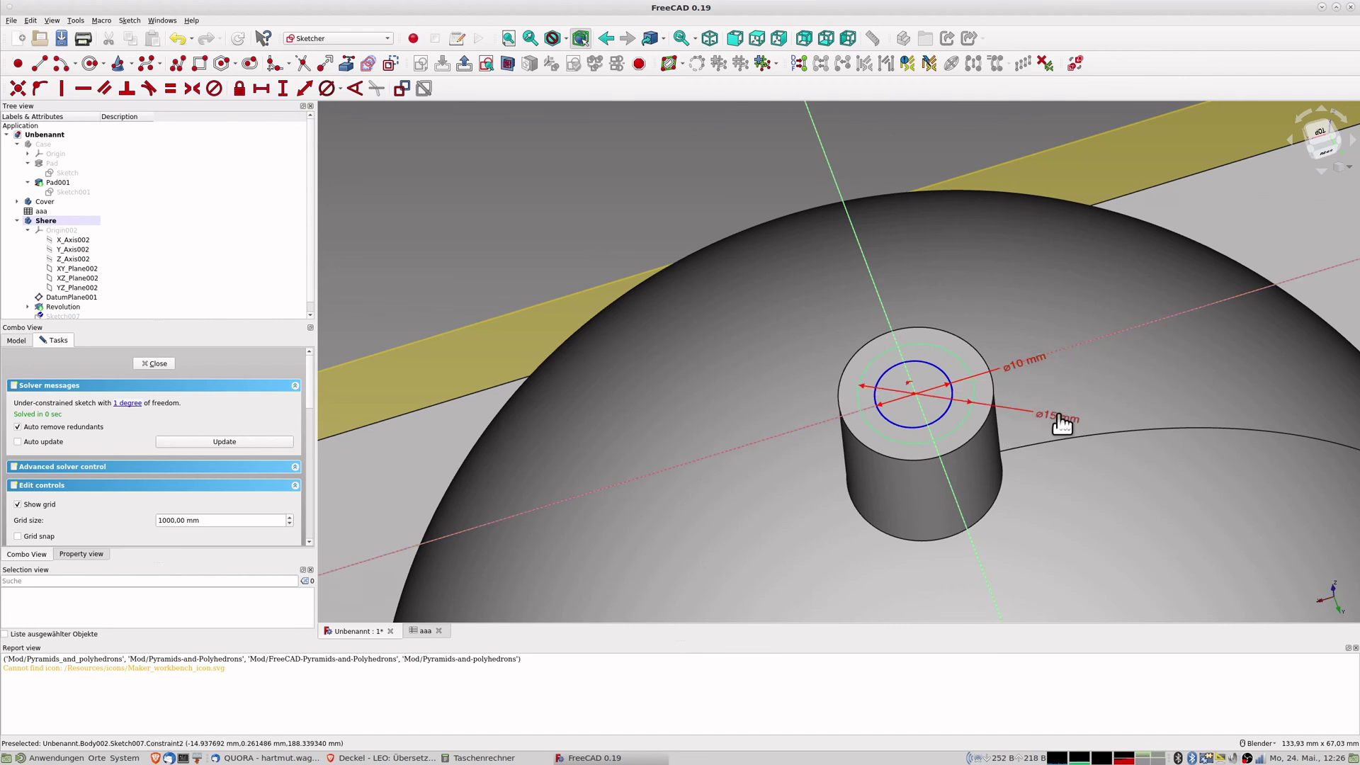
{"action": "left_click_drag", "start_coordinate": [1022, 366], "coordinate": [1008, 303]}
Delete the stray constraint beside the 10 mm circle's centre and make that centre coincident with the 15 mm circle's centre.
{"action": "mouse_move", "coordinate": [886, 443]}
{"action": "middle_mouse_down"}
{"action": "mouse_move", "coordinate": [935, 471]}
{"action": "mouse_move", "coordinate": [915, 476]}
{"action": "middle_mouse_up"}
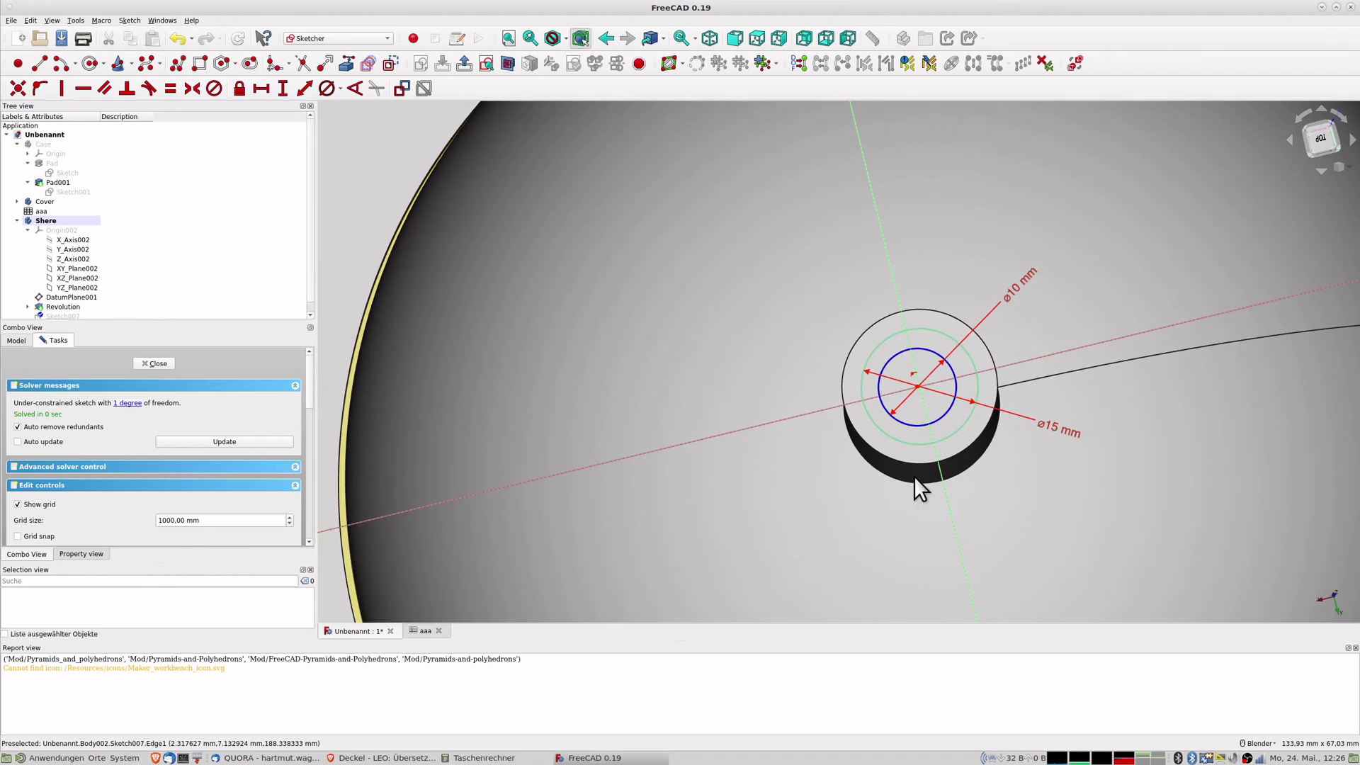
{"action": "scroll", "coordinate": [944, 402], "scroll_direction": "up", "scroll_amount": 10}
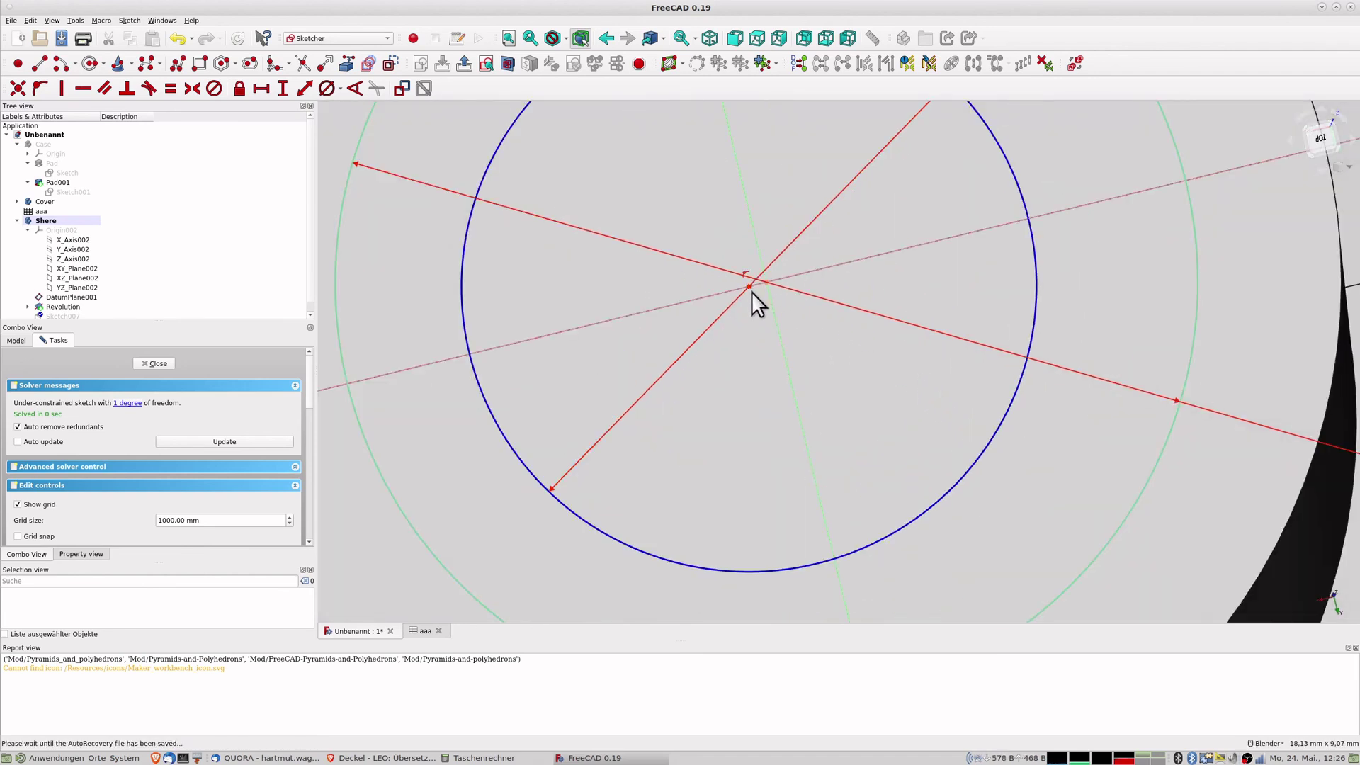
{"action": "left_click", "coordinate": [749, 287]}
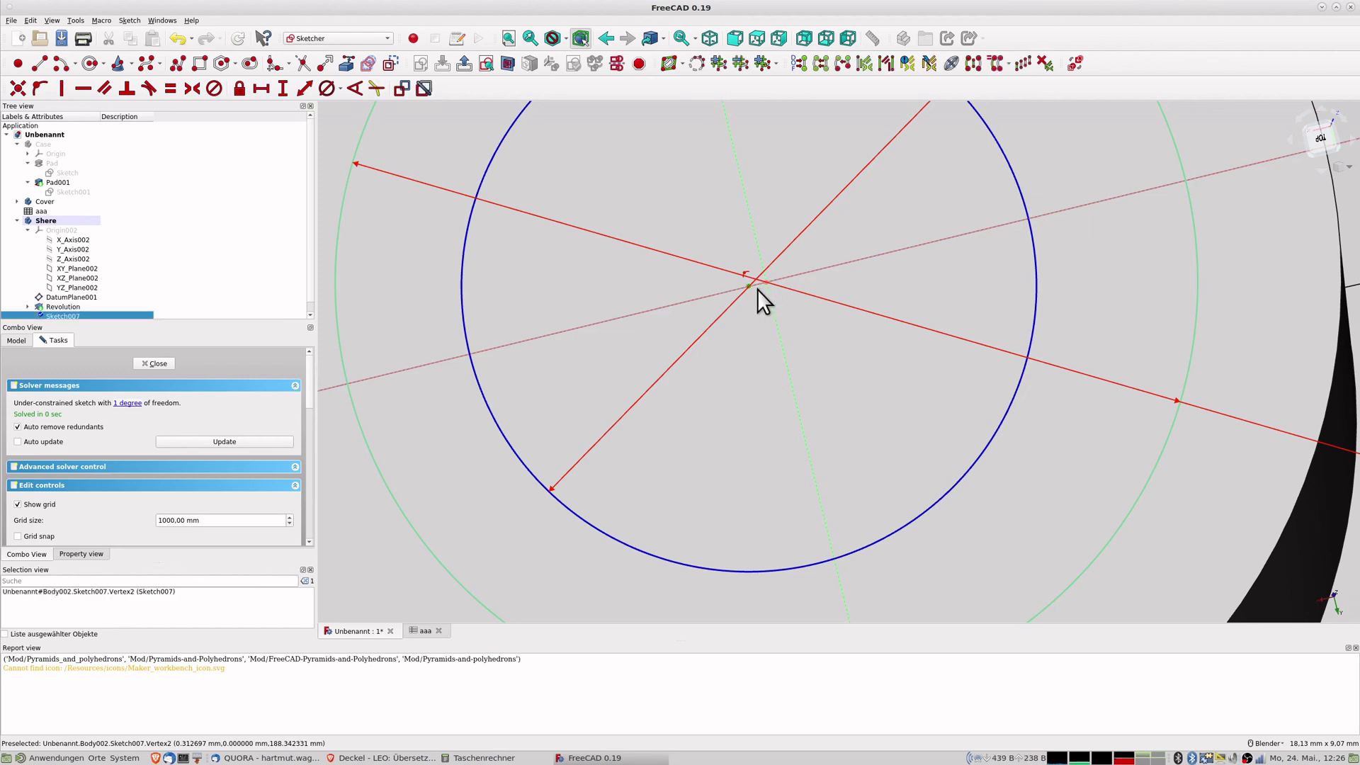
{"action": "left_click", "coordinate": [747, 273]}
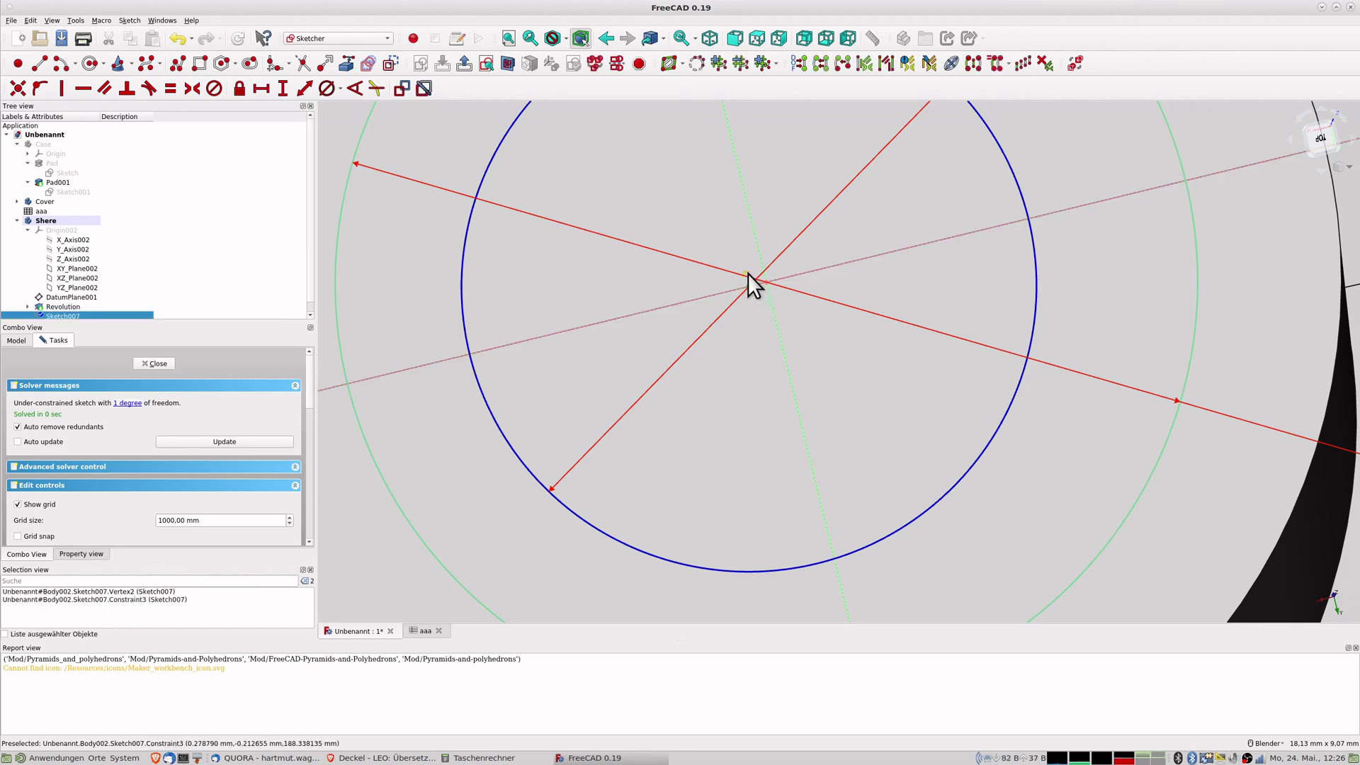
{"action": "key", "text": "Delete"}
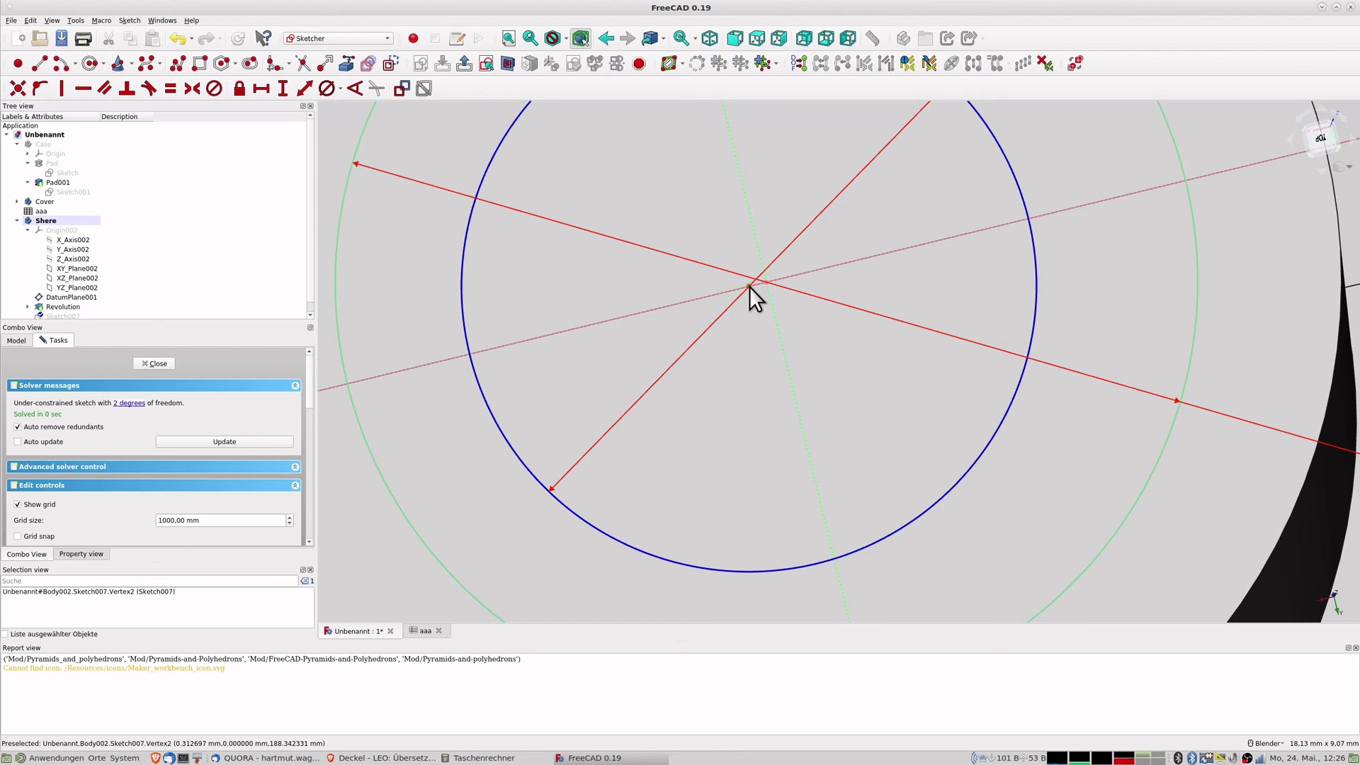
{"action": "left_click", "coordinate": [766, 283]}
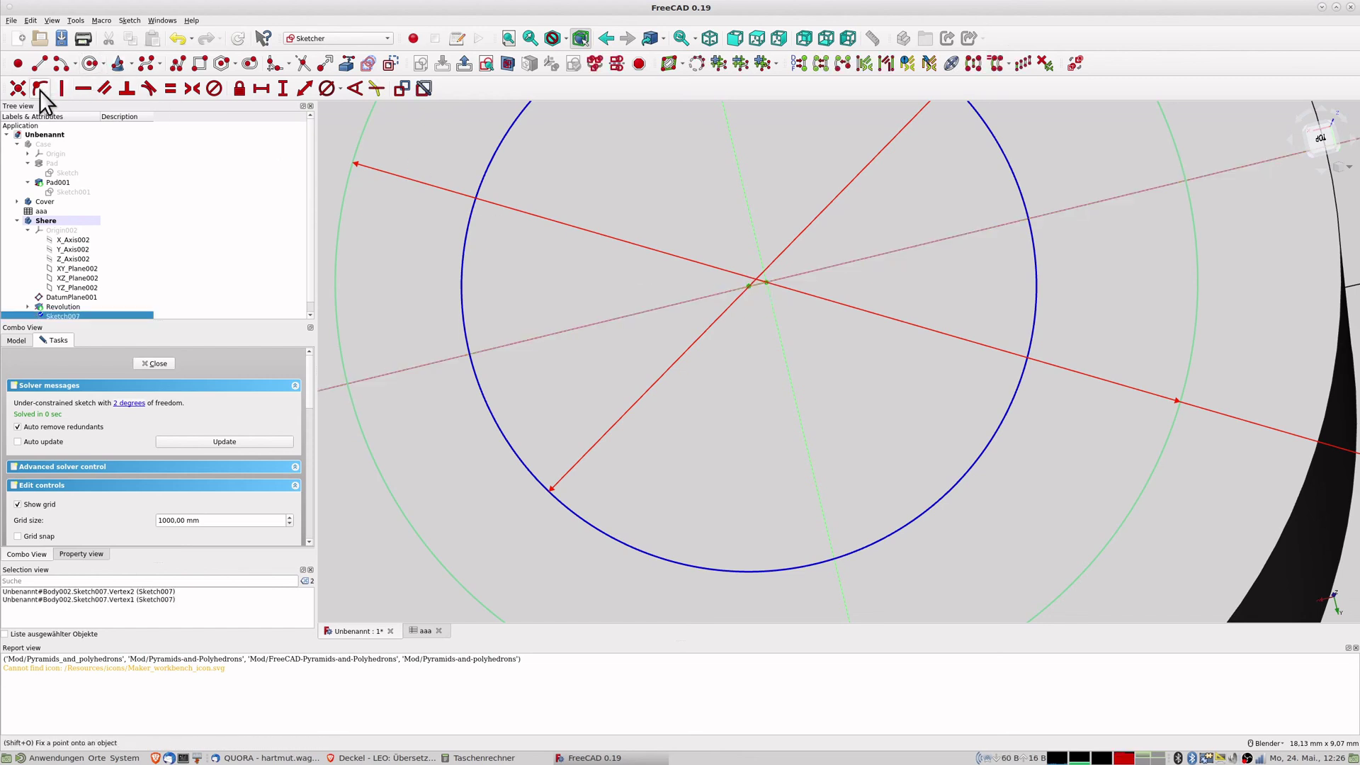
{"action": "left_click", "coordinate": [18, 87]}
{"action": "scroll", "coordinate": [682, 415], "scroll_direction": "down", "scroll_amount": 8}
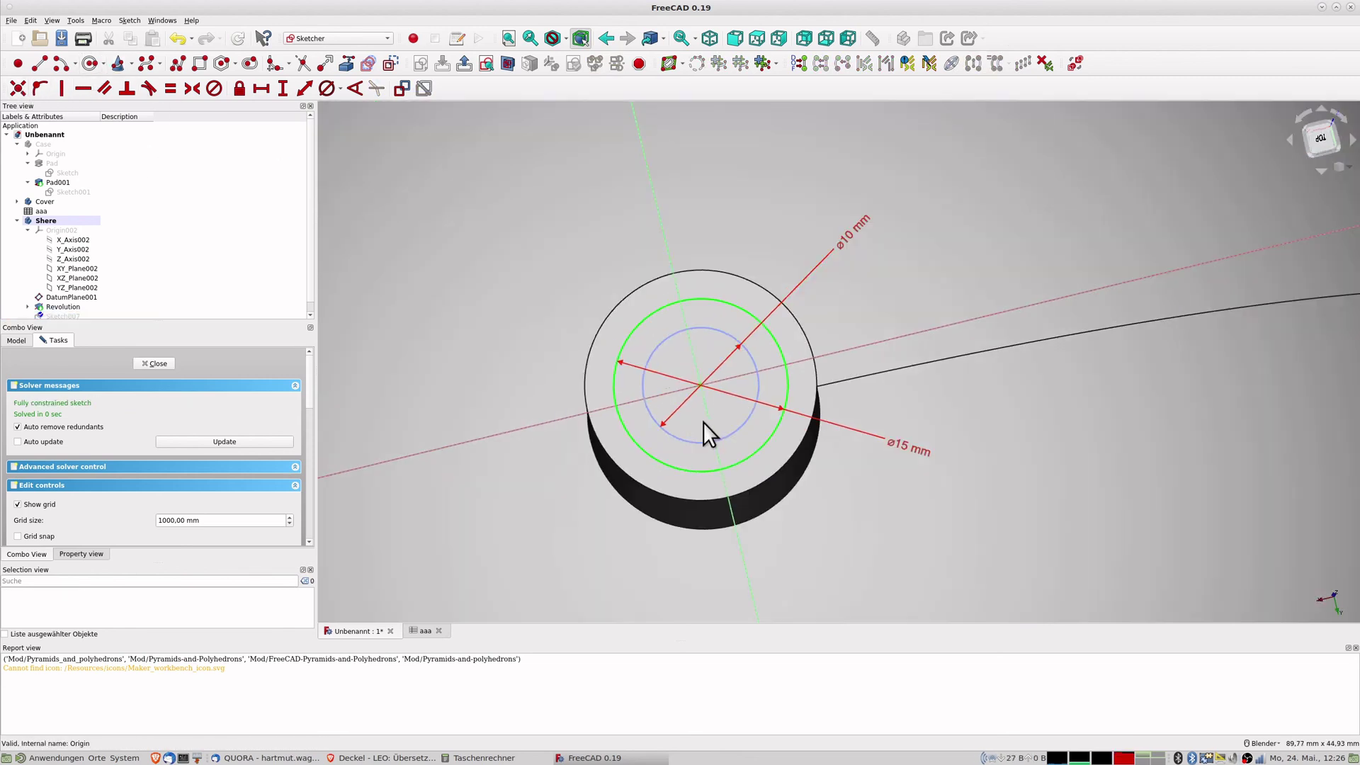
Close the knob sketch and cut its 15 mm circle as a pocket with a length of 19 mm.
{"action": "middle_click_drag", "start_coordinate": [741, 417], "coordinate": [743, 408]}
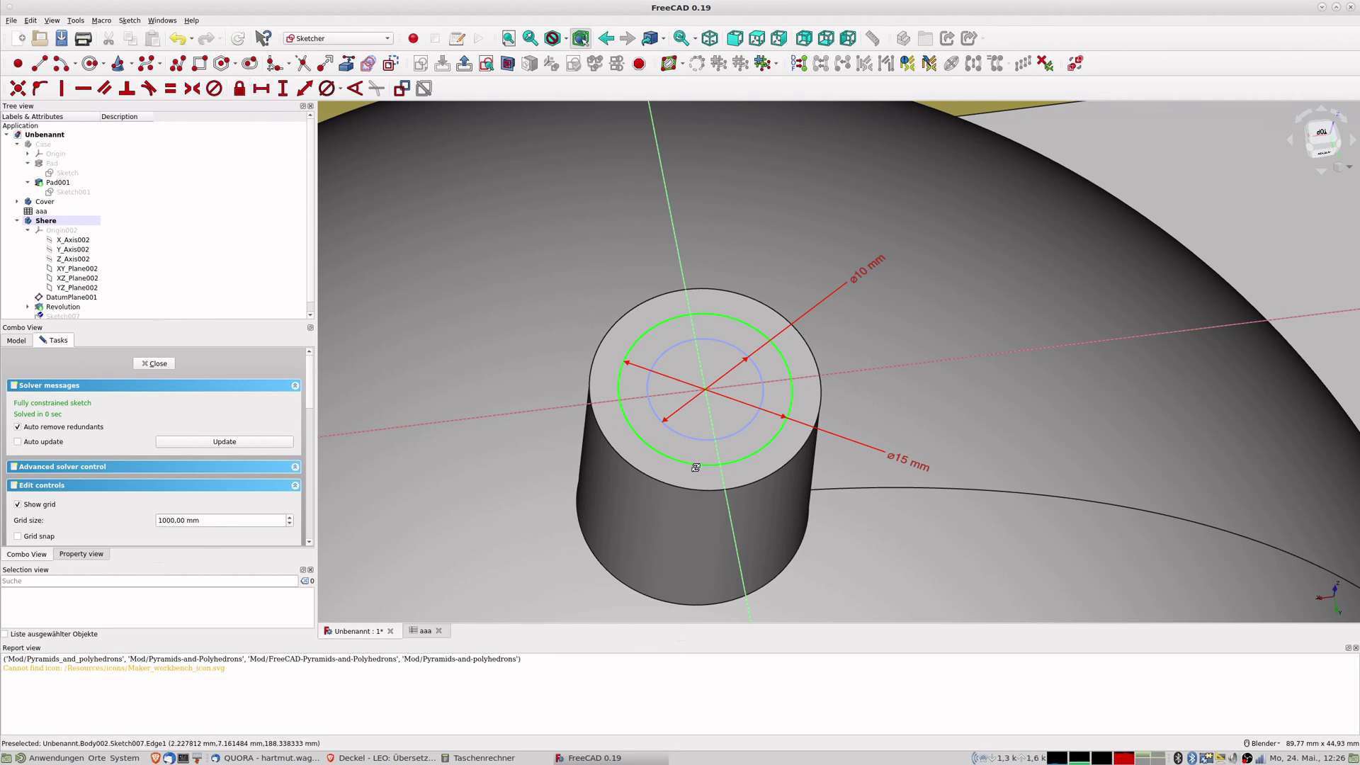
{"action": "middle_click_drag", "start_coordinate": [691, 460], "coordinate": [683, 436]}
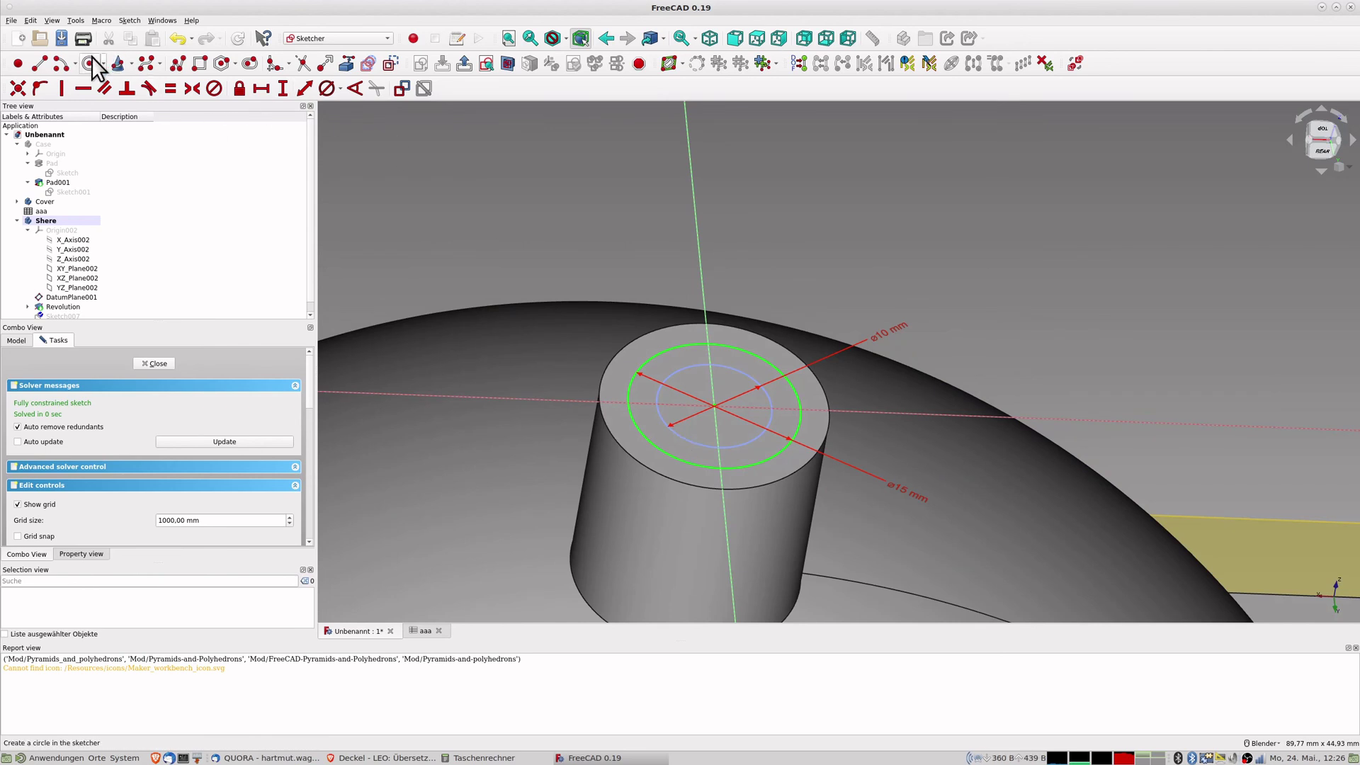
{"action": "left_click", "coordinate": [160, 363]}
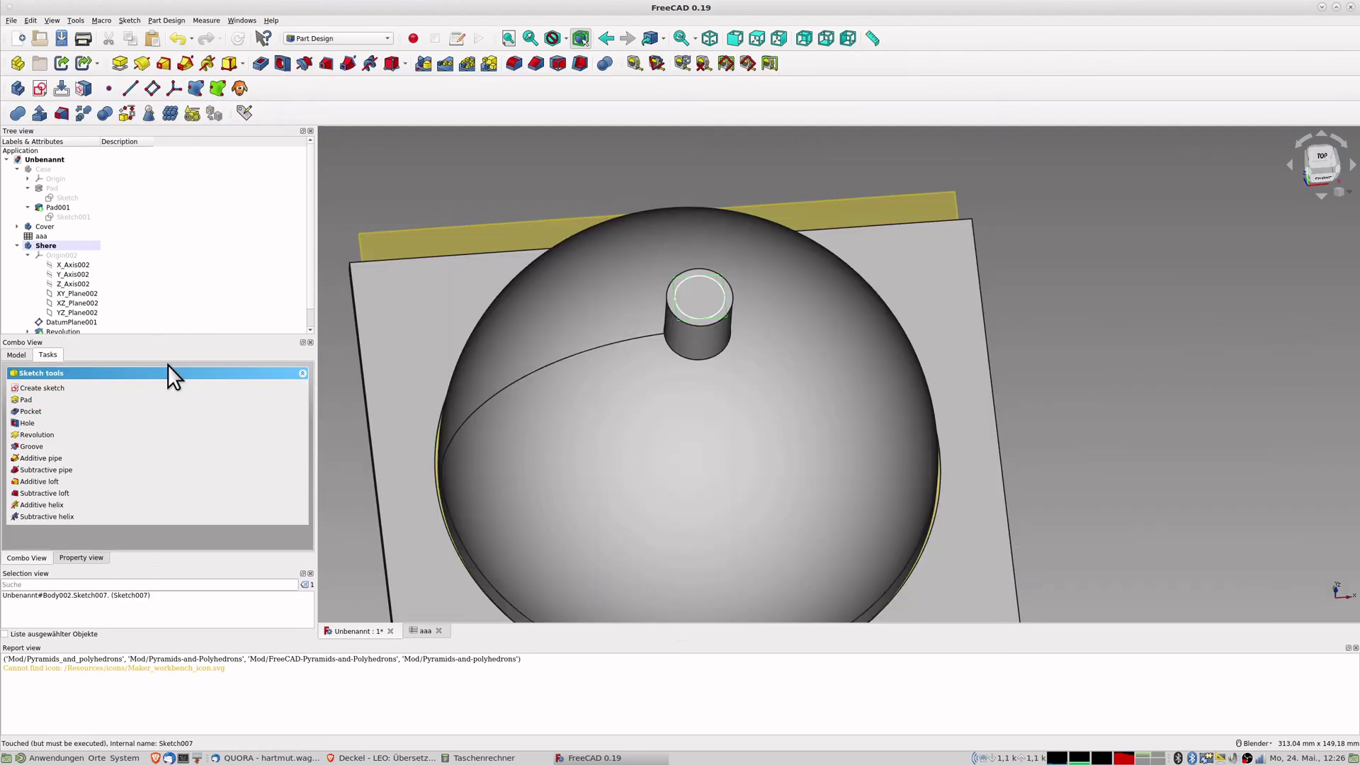
{"action": "left_click", "coordinate": [261, 63]}
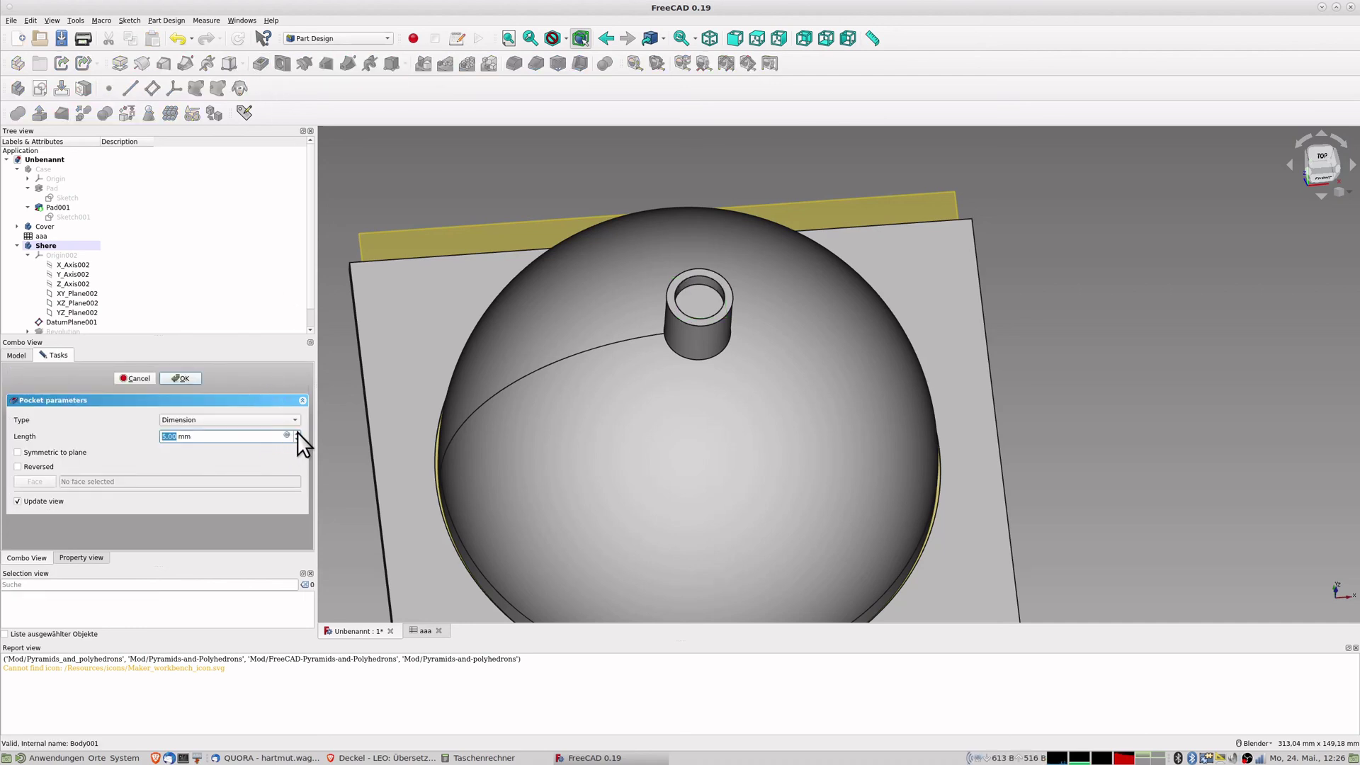
{"action": "type", "text": "7"}
{"action": "scroll", "coordinate": [299, 432], "scroll_direction": "up", "scroll_amount": 6}
{"action": "scroll", "coordinate": [298, 432], "scroll_direction": "up", "scroll_amount": 4}
{"action": "middle_click_drag", "start_coordinate": [681, 425], "coordinate": [689, 458]}
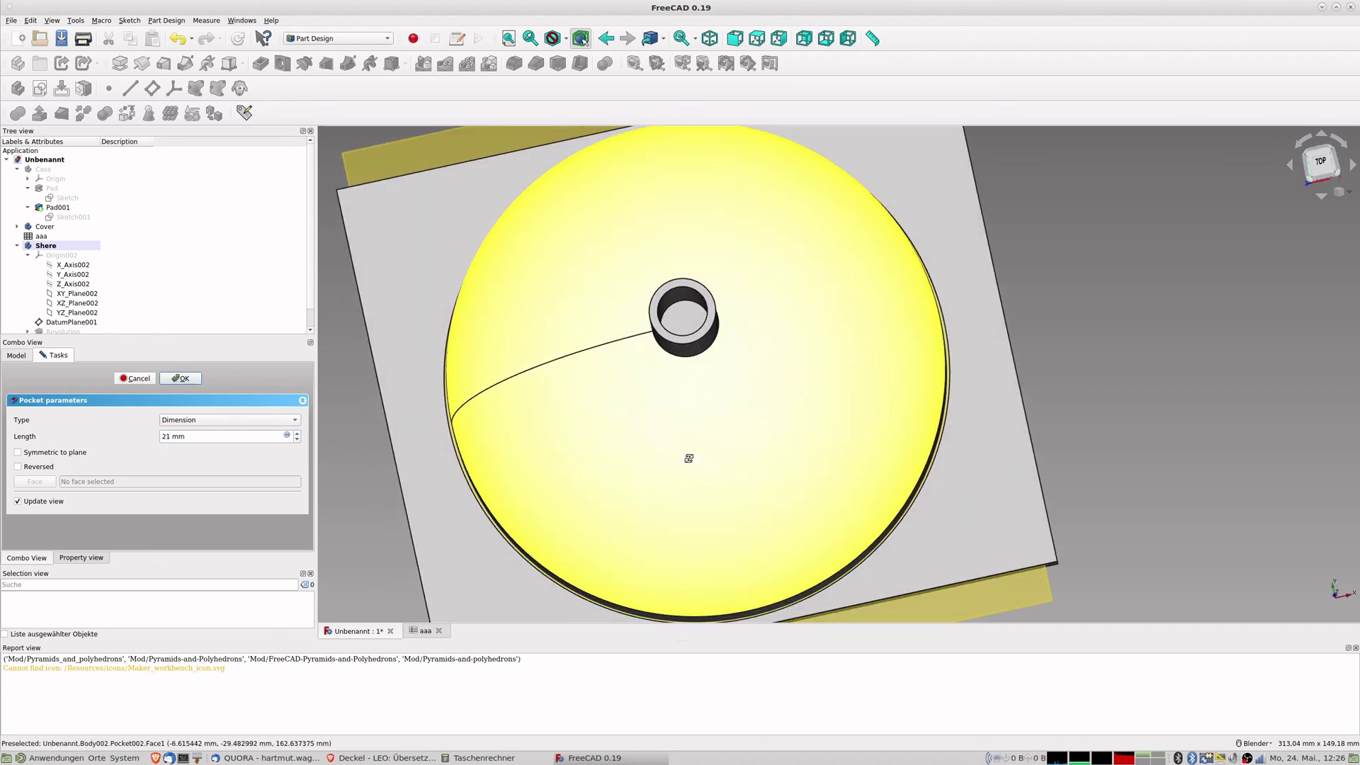
{"action": "scroll", "coordinate": [299, 435], "scroll_direction": "up", "scroll_amount": 1}
{"action": "scroll", "coordinate": [299, 434], "scroll_direction": "up", "scroll_amount": 2}
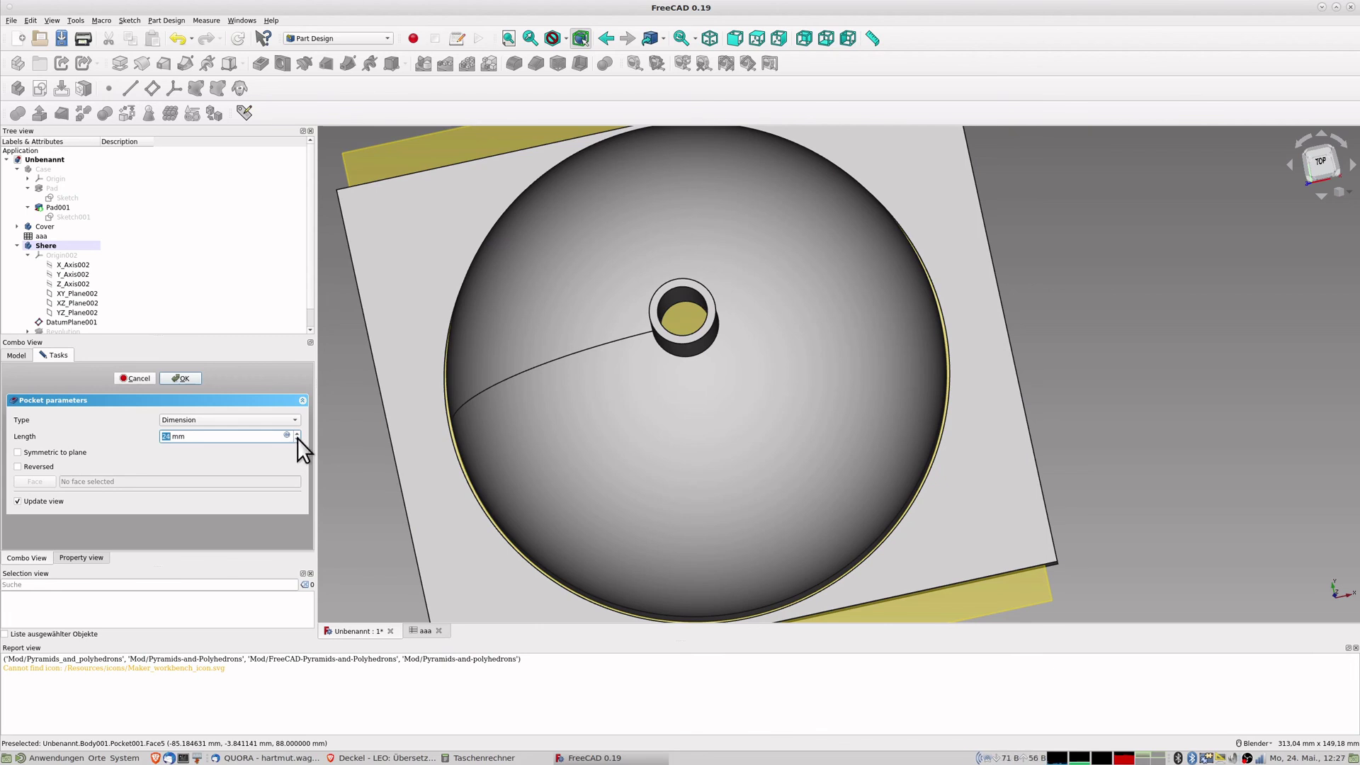
{"action": "scroll", "coordinate": [298, 437], "scroll_direction": "down", "scroll_amount": 1}
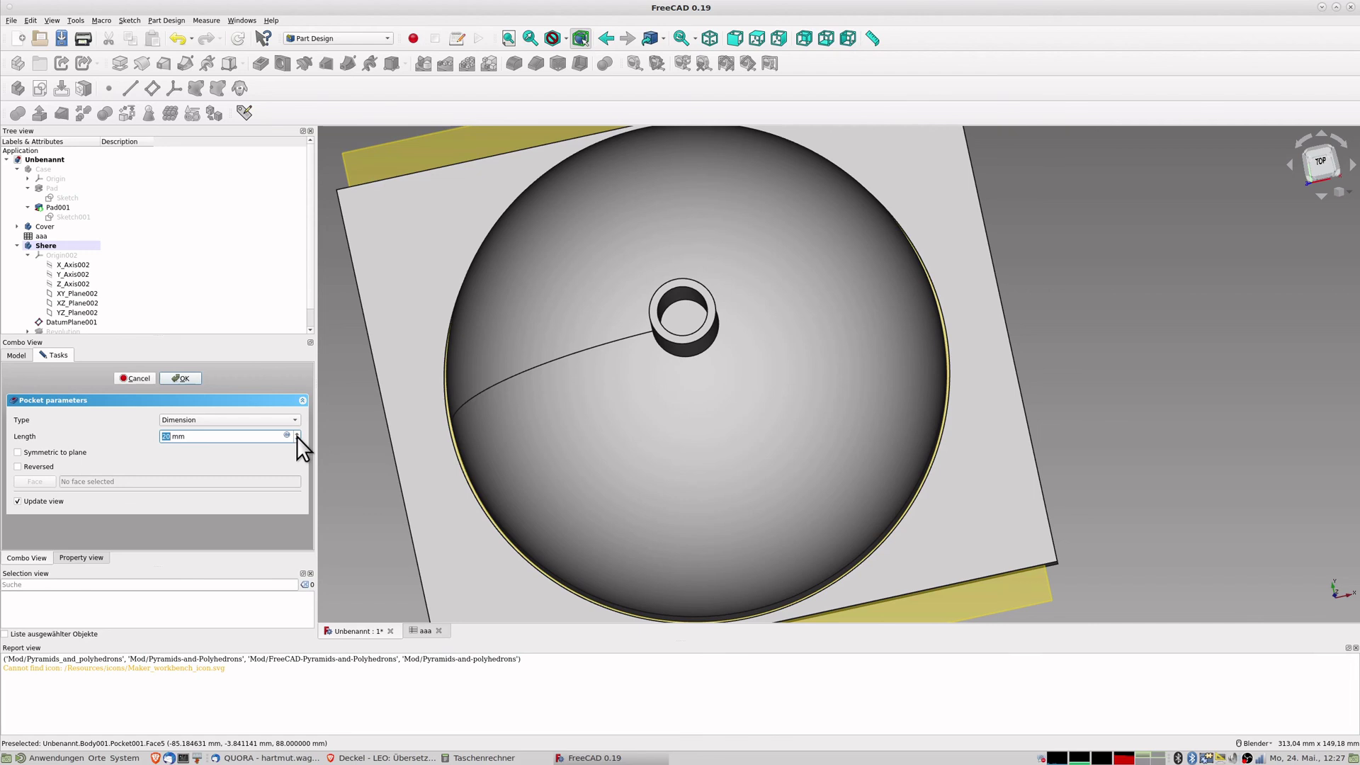
{"action": "left_click", "coordinate": [297, 440]}
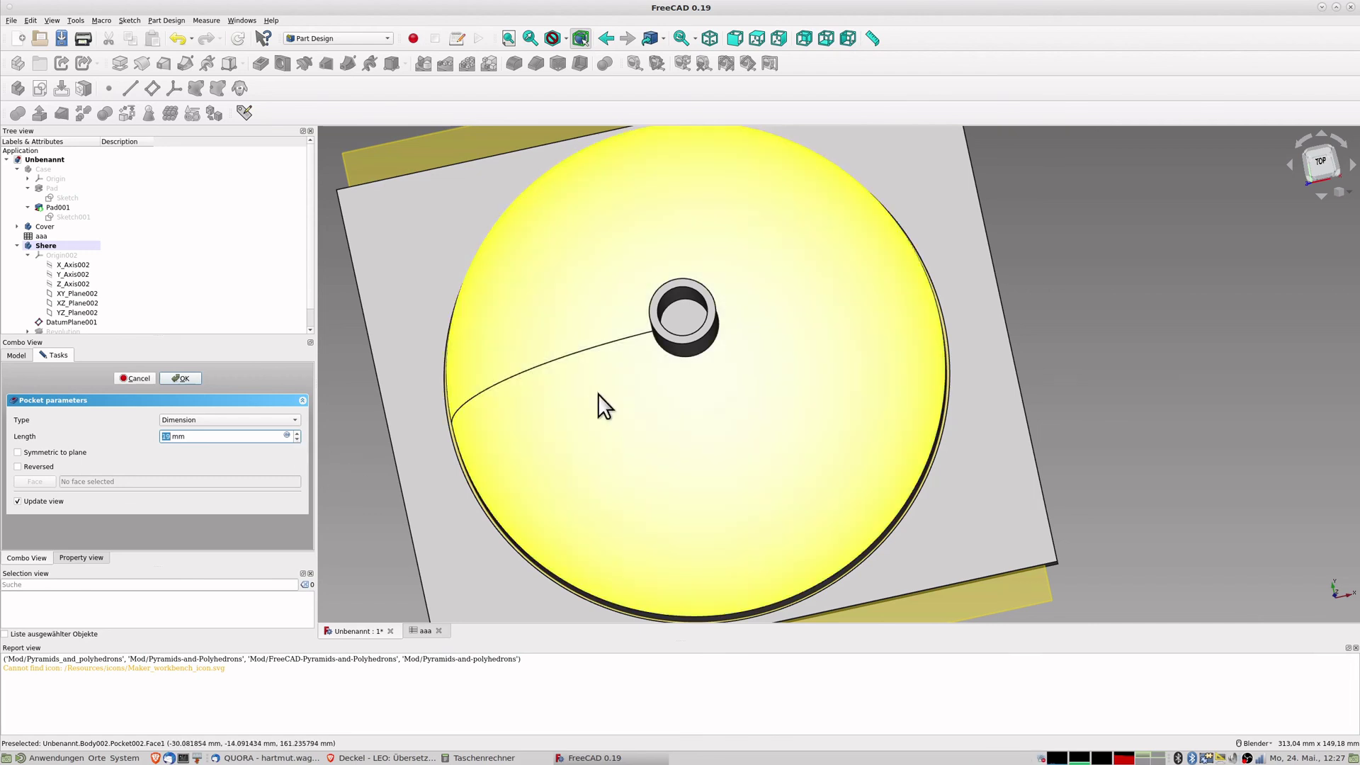
{"action": "middle_click_drag", "start_coordinate": [785, 414], "coordinate": [795, 382]}
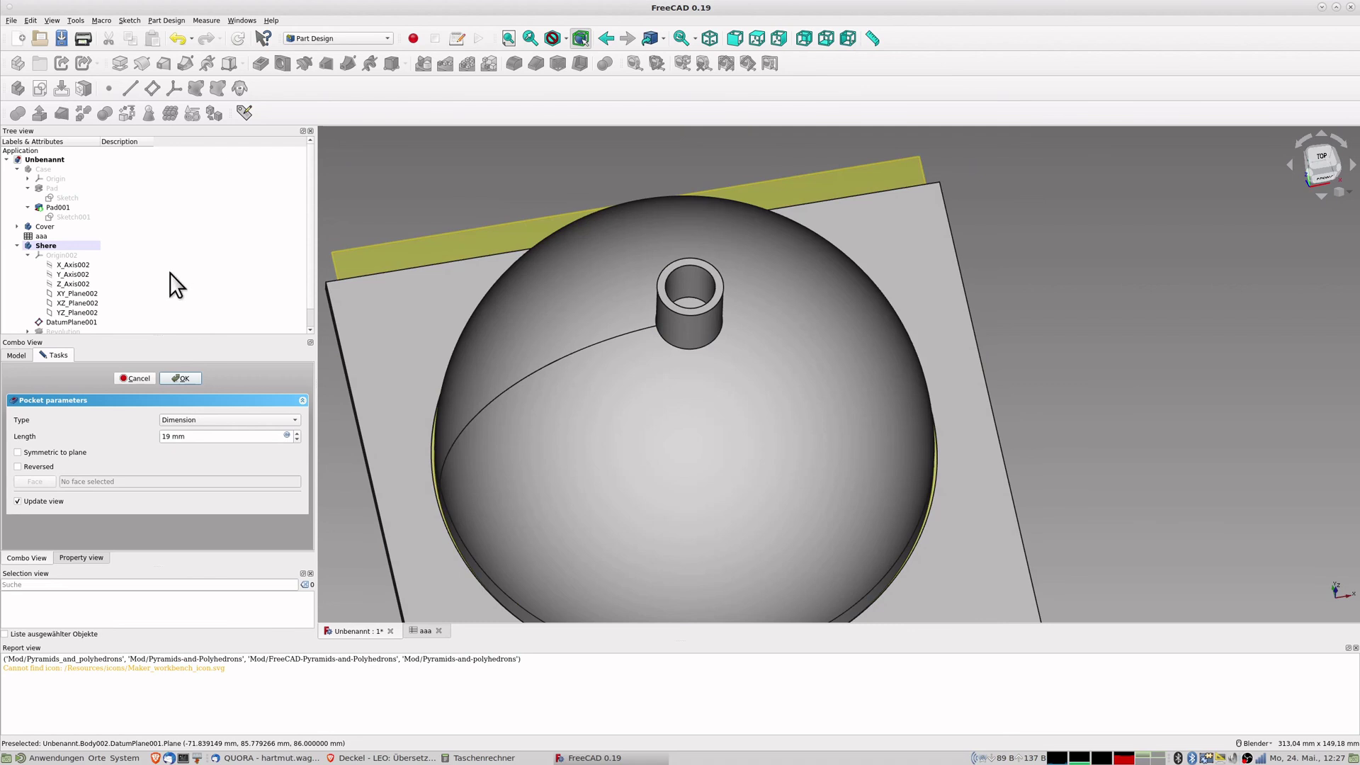
{"action": "left_click", "coordinate": [182, 377]}
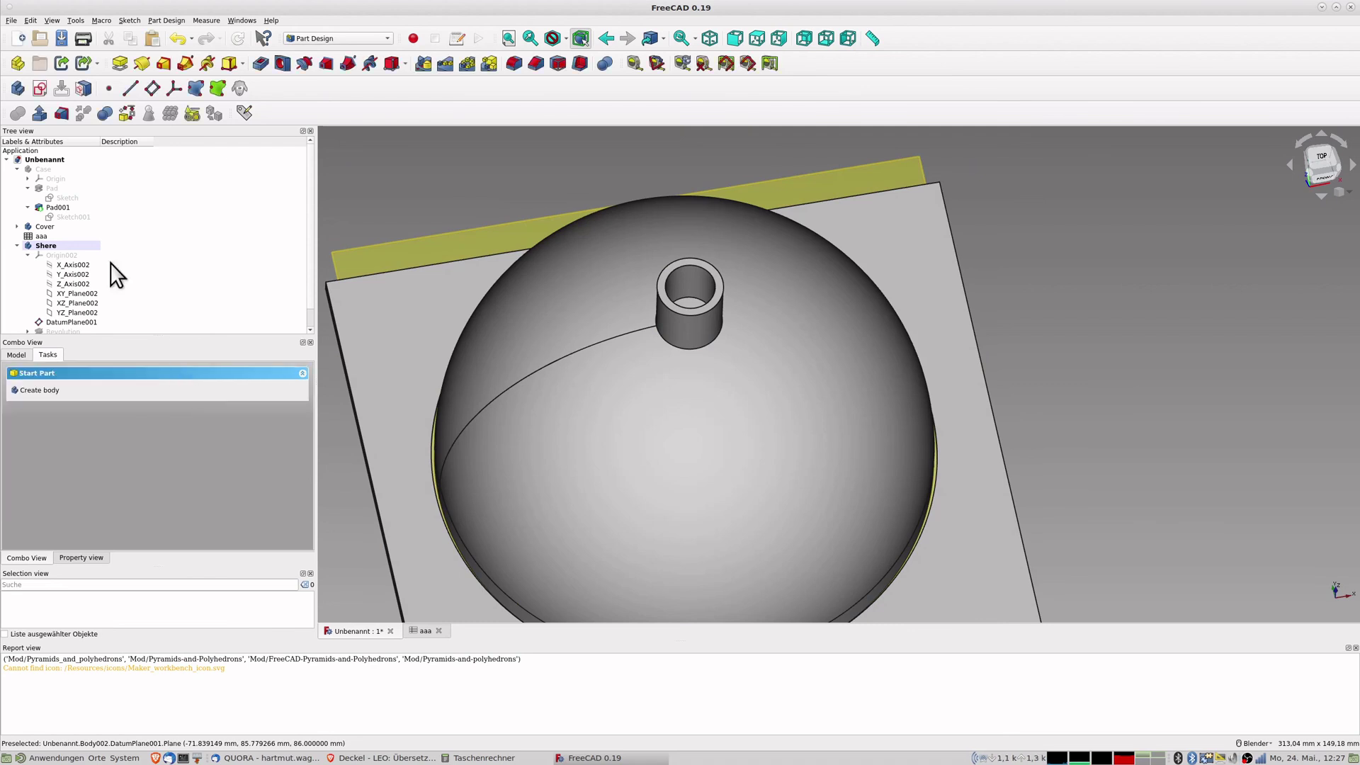
Copy the pocket's sketch Sketch007 with all its dependencies excluded and paste the duplicate into the document.
{"action": "scroll", "coordinate": [140, 323], "scroll_direction": "down", "scroll_amount": 1}
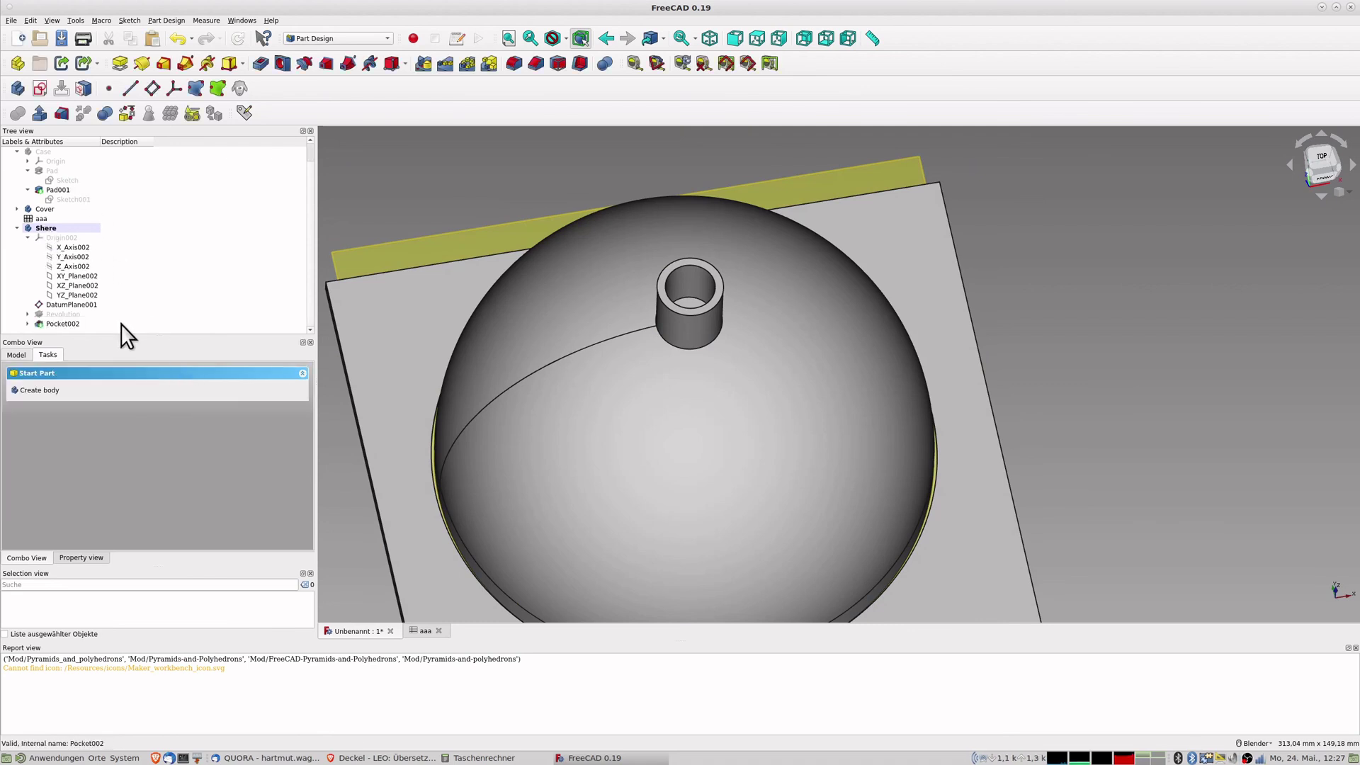
{"action": "left_click", "coordinate": [28, 323]}
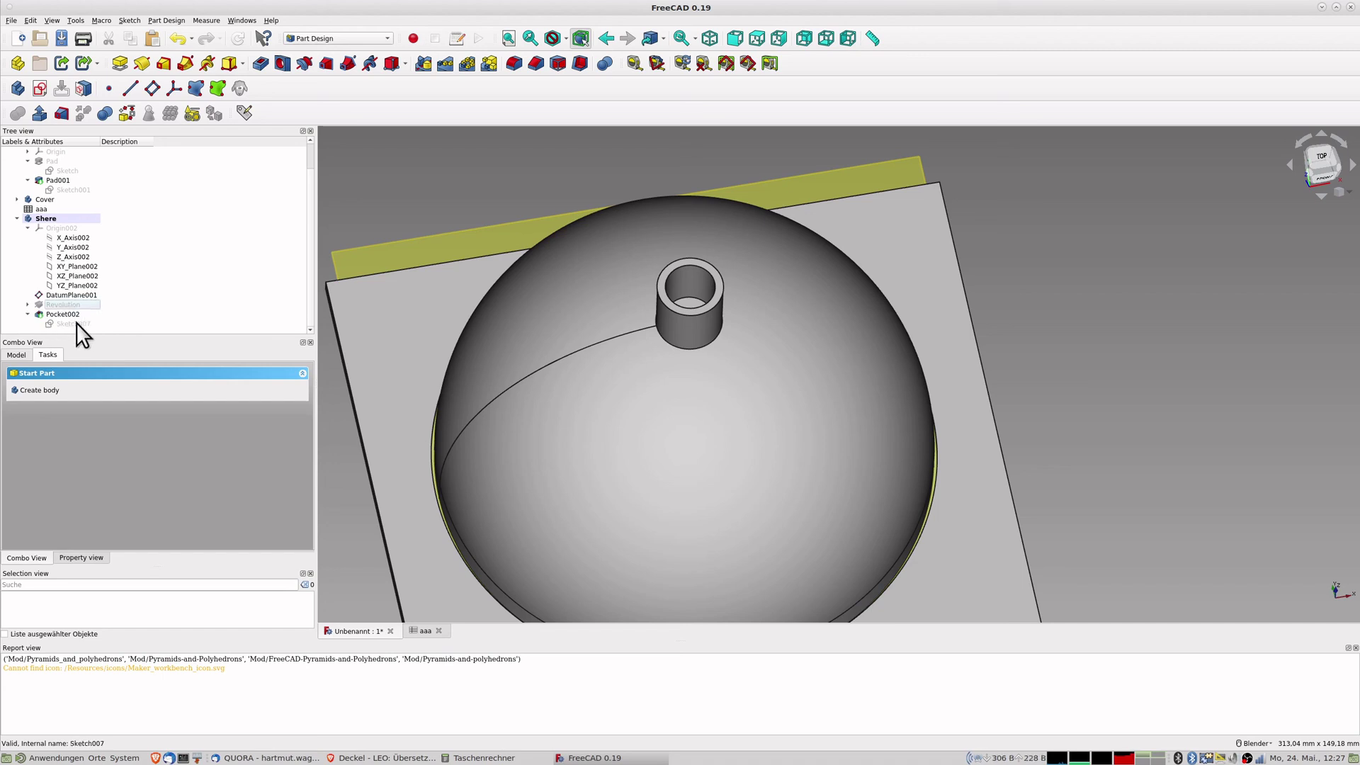
{"action": "left_click", "coordinate": [90, 323]}
{"action": "key", "text": "ctrl+c"}
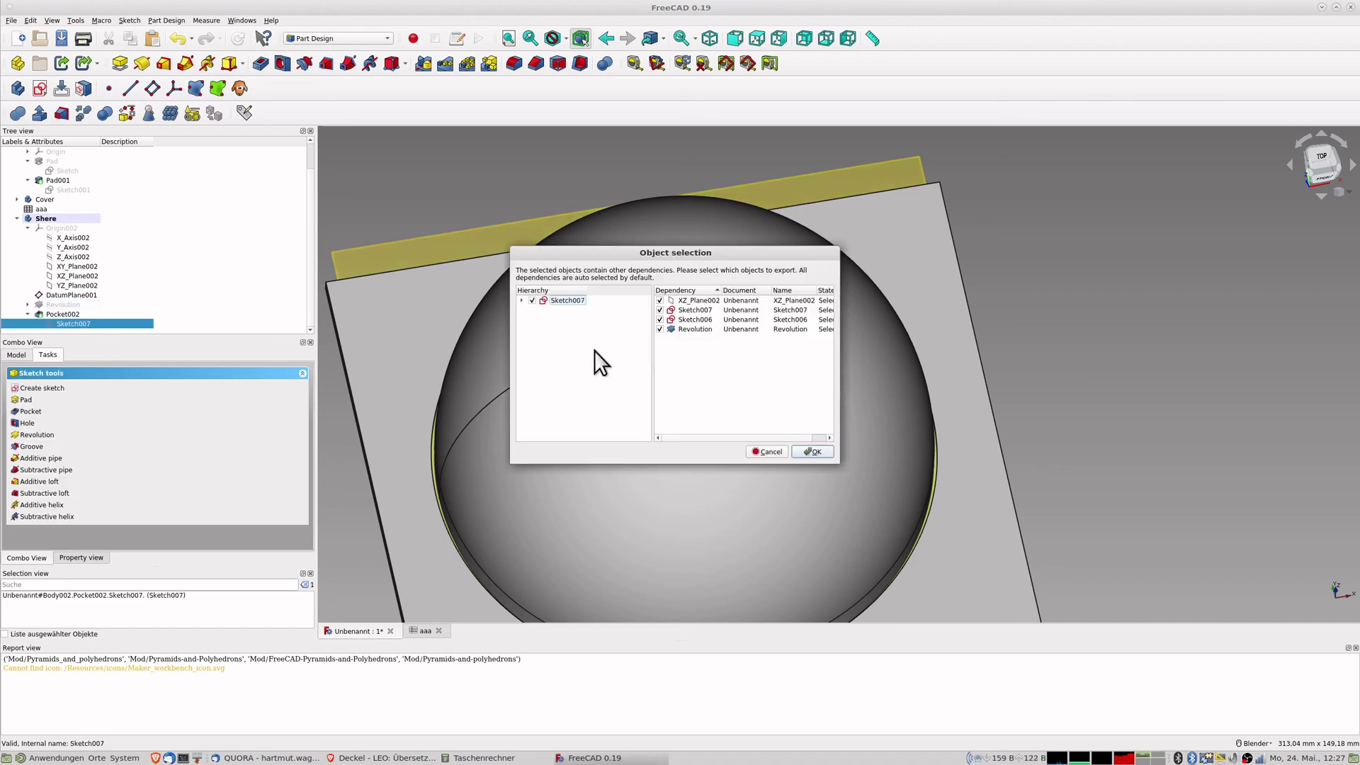
{"action": "left_click", "coordinate": [660, 330]}
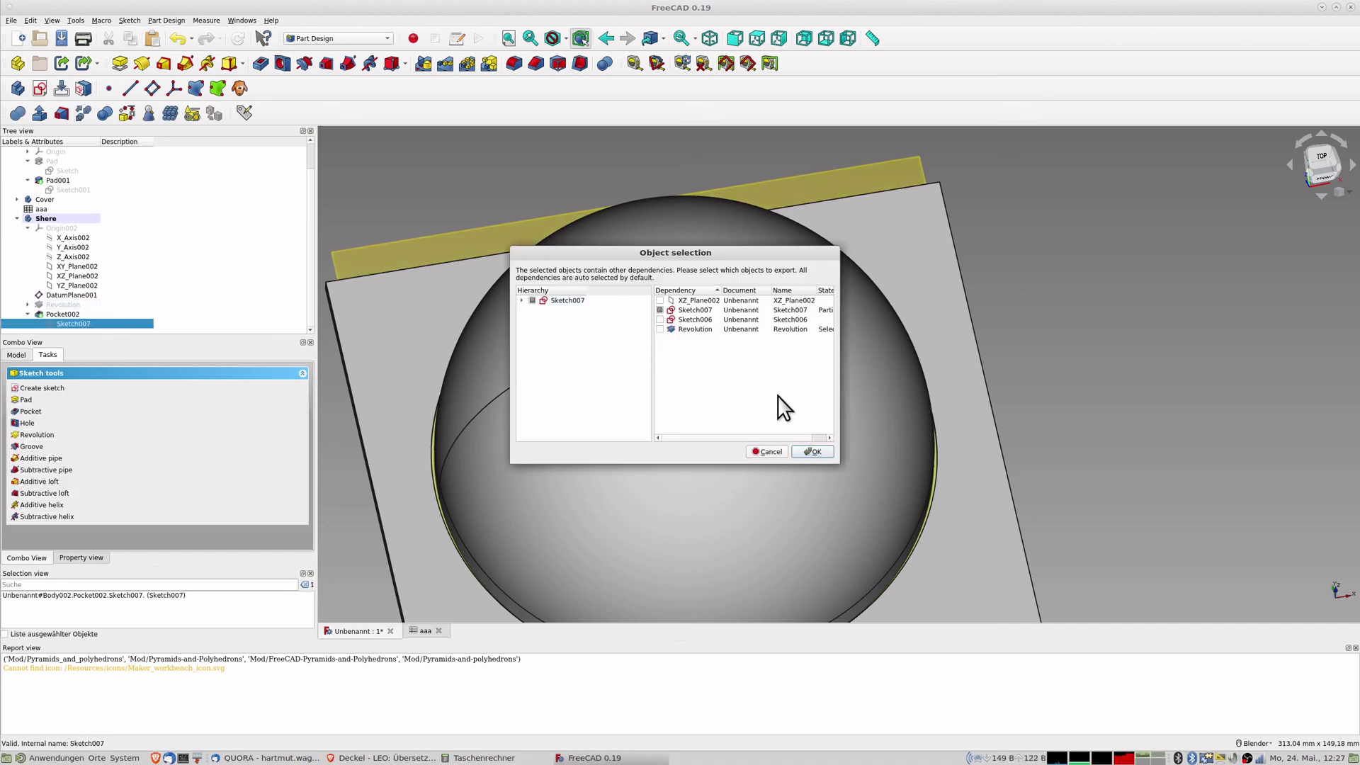
{"action": "left_click", "coordinate": [812, 452]}
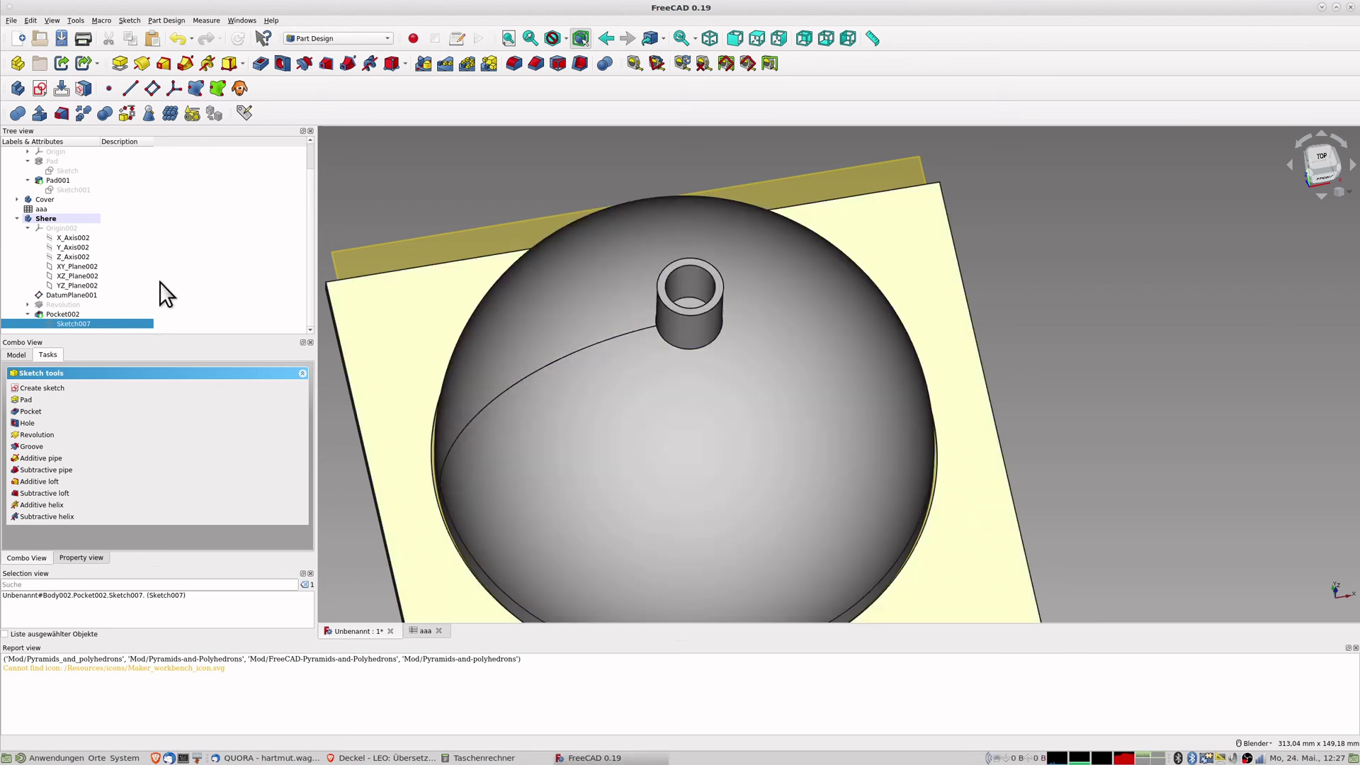
{"action": "left_click", "coordinate": [55, 324]}
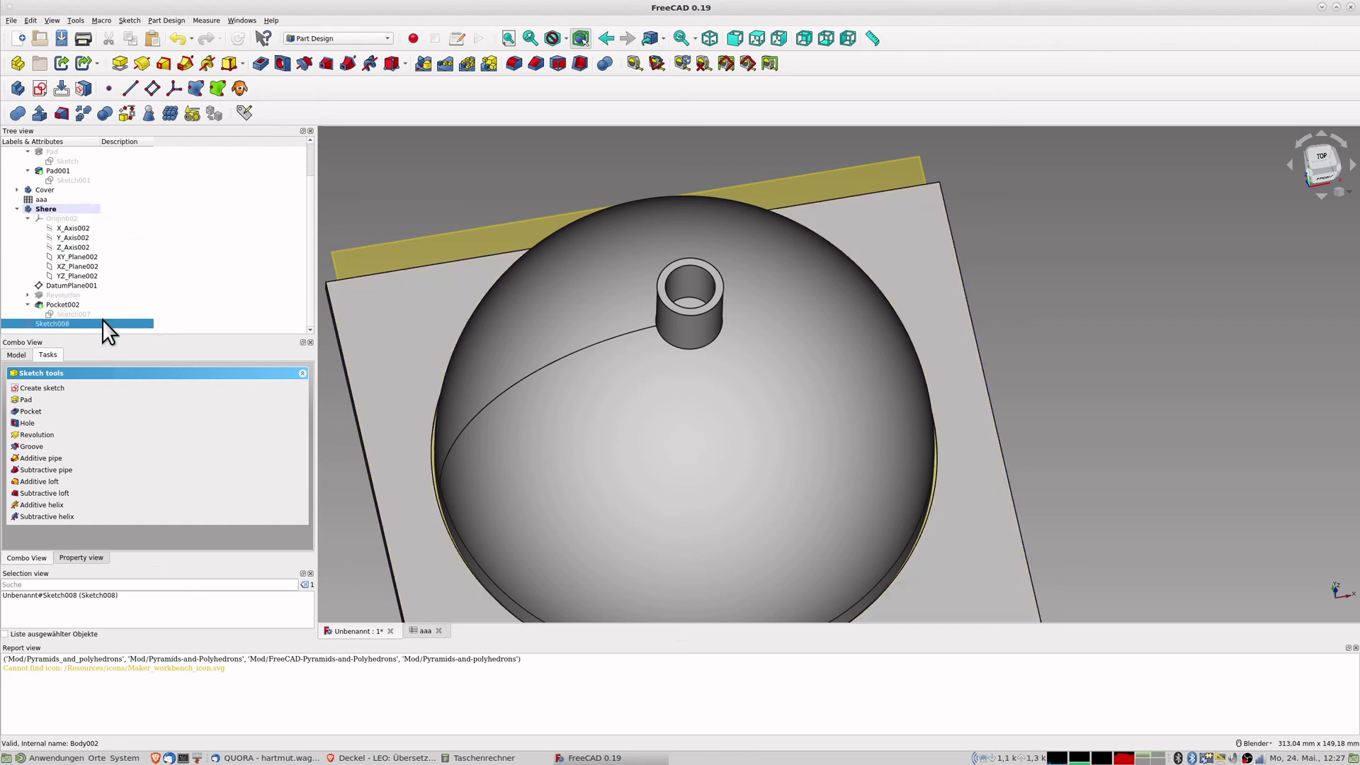
Attach the duplicate Sketch008 to the knob's ring-shaped top face using the FlatFace method.
{"action": "left_click", "coordinate": [681, 311]}
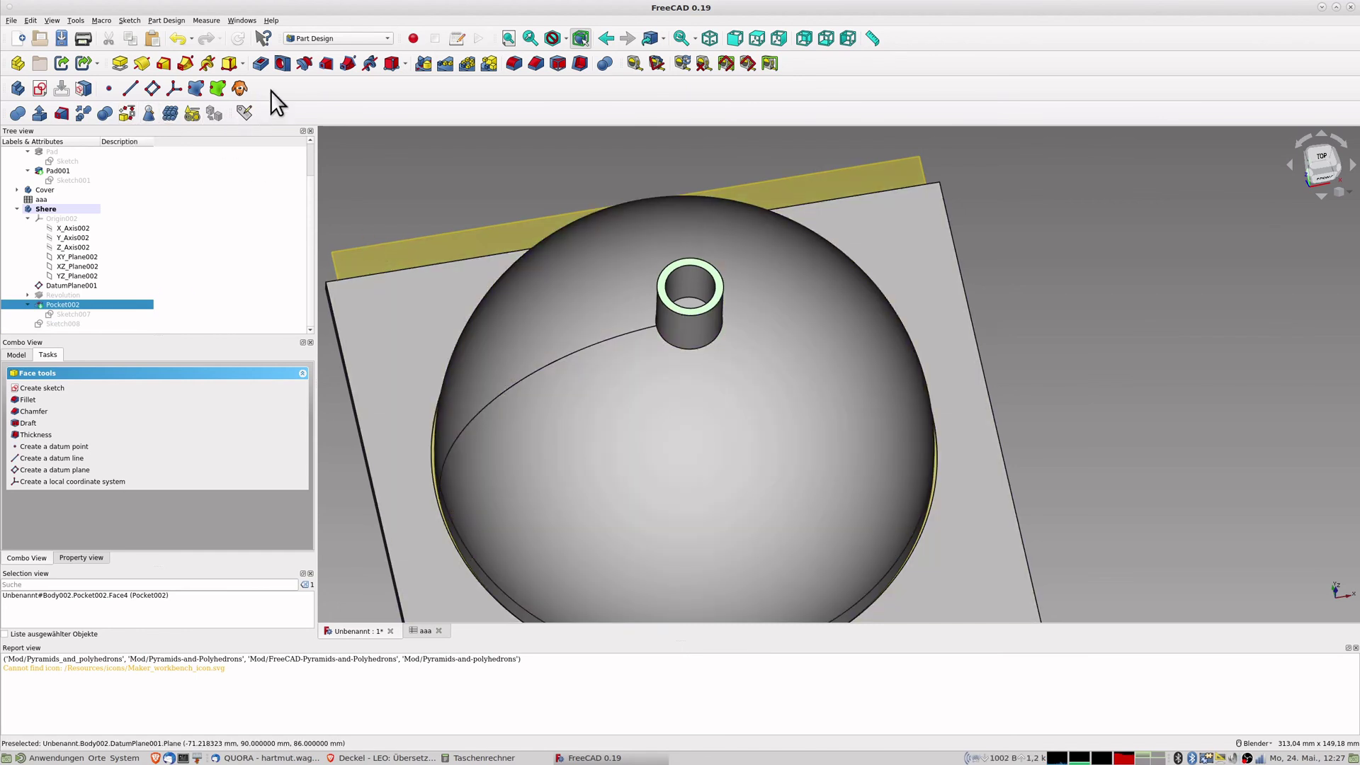
{"action": "left_click", "coordinate": [83, 111]}
{"action": "left_click", "coordinate": [648, 360]}
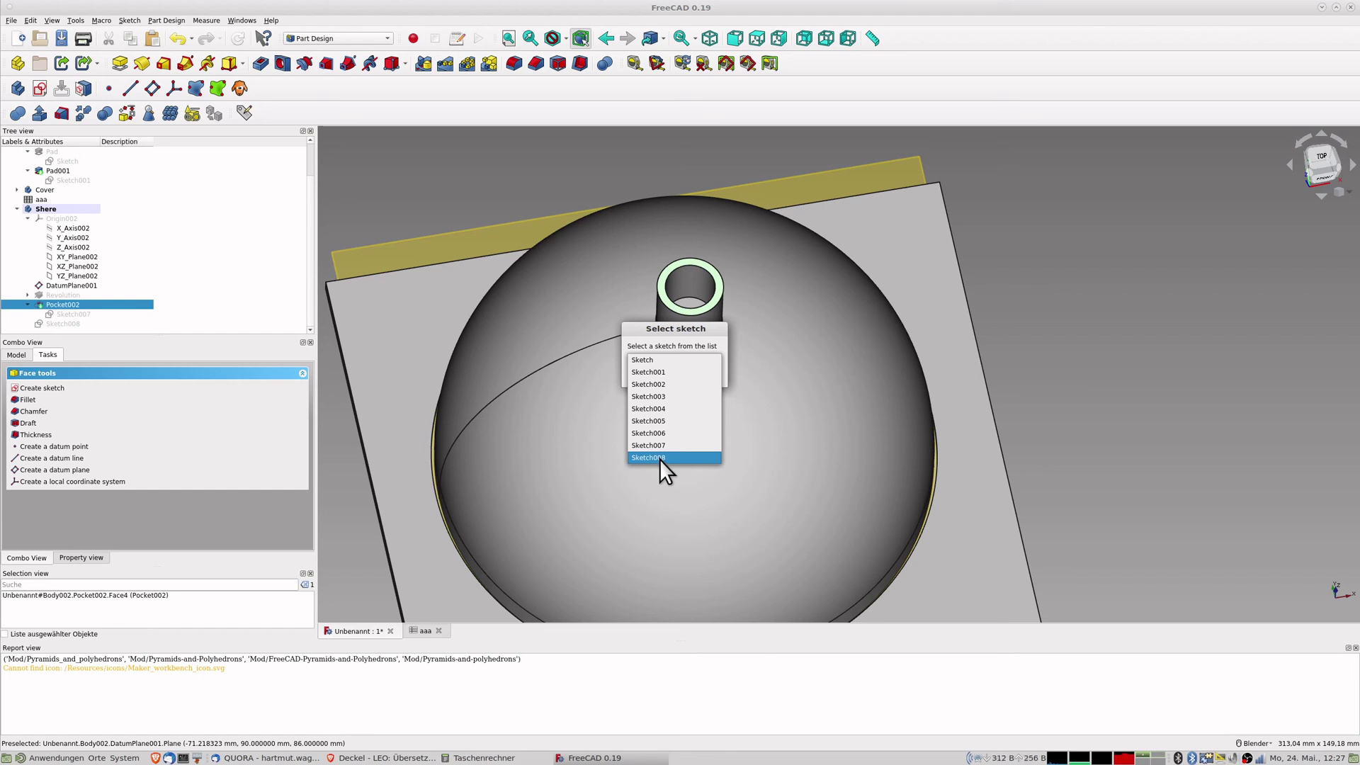
{"action": "left_click", "coordinate": [668, 456]}
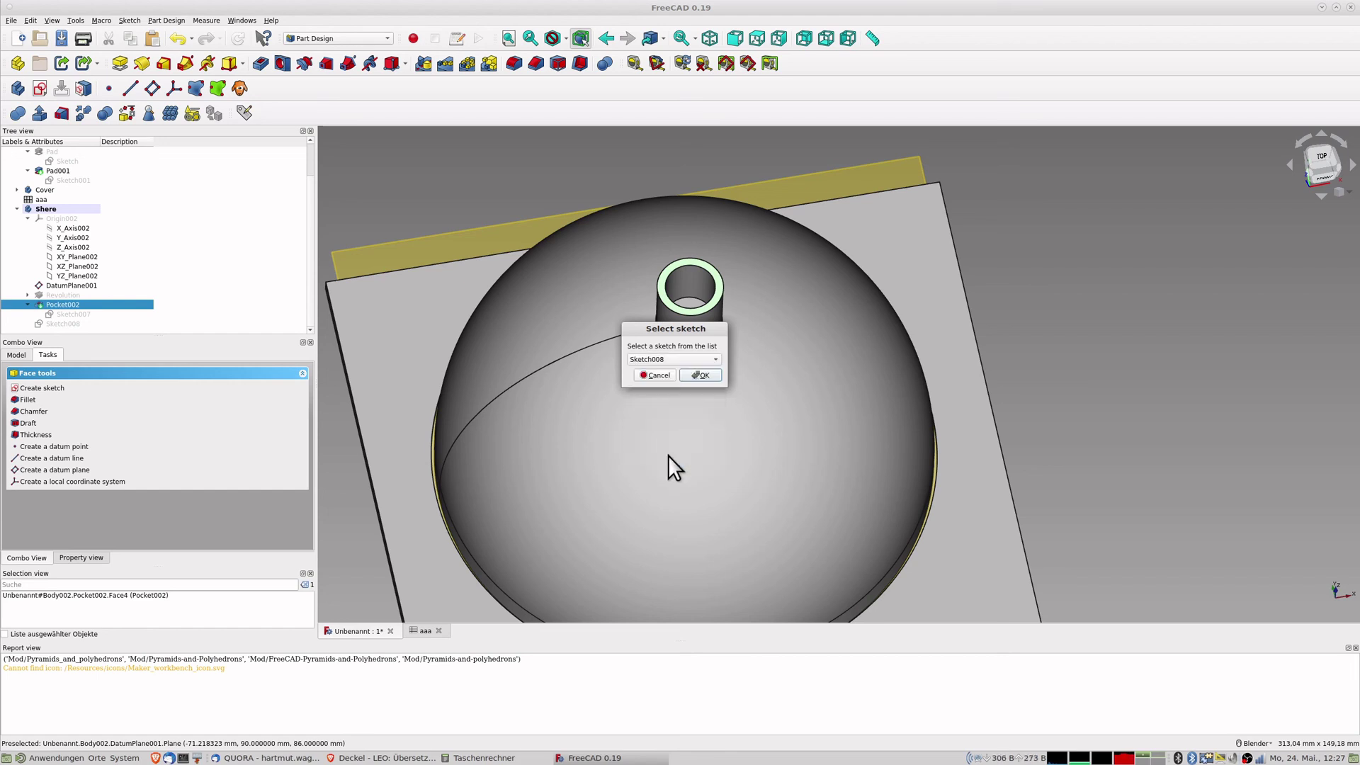
{"action": "left_click", "coordinate": [703, 375]}
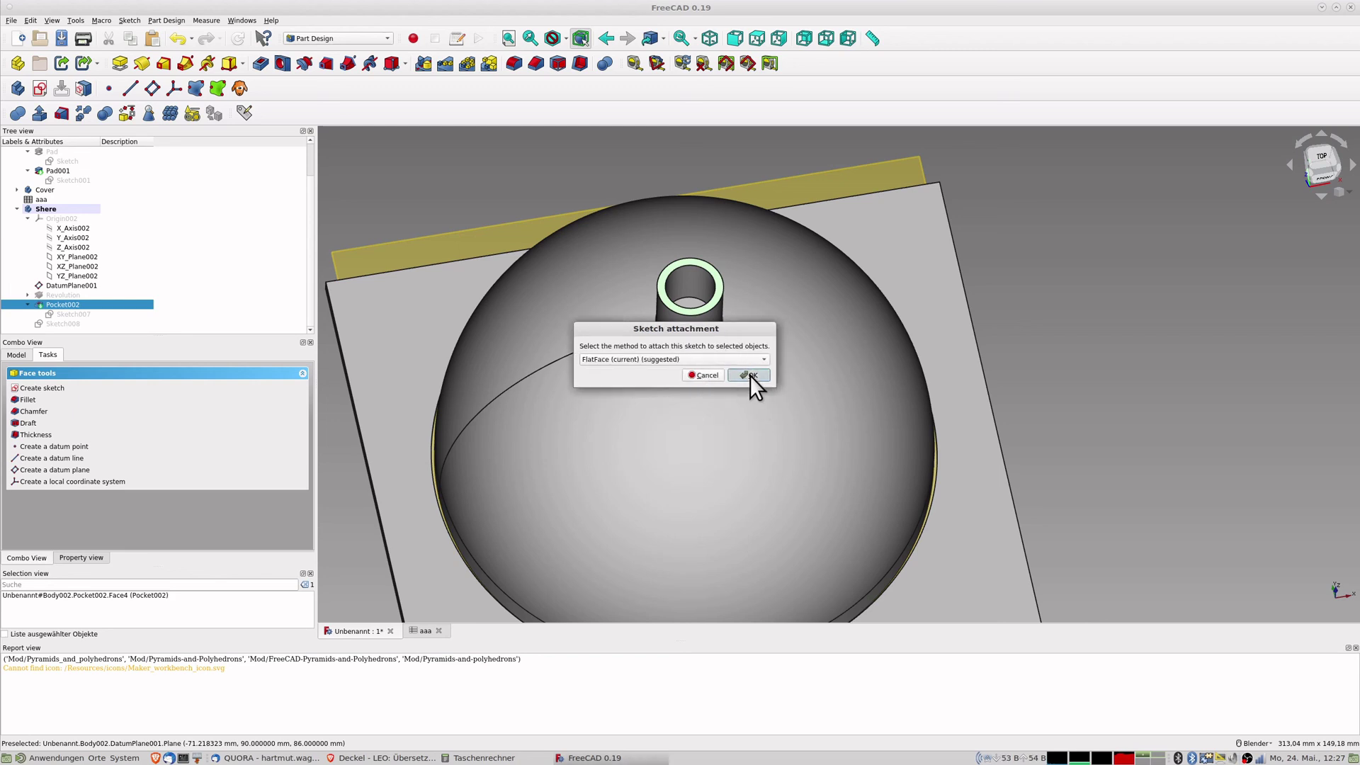
{"action": "left_click", "coordinate": [750, 375]}
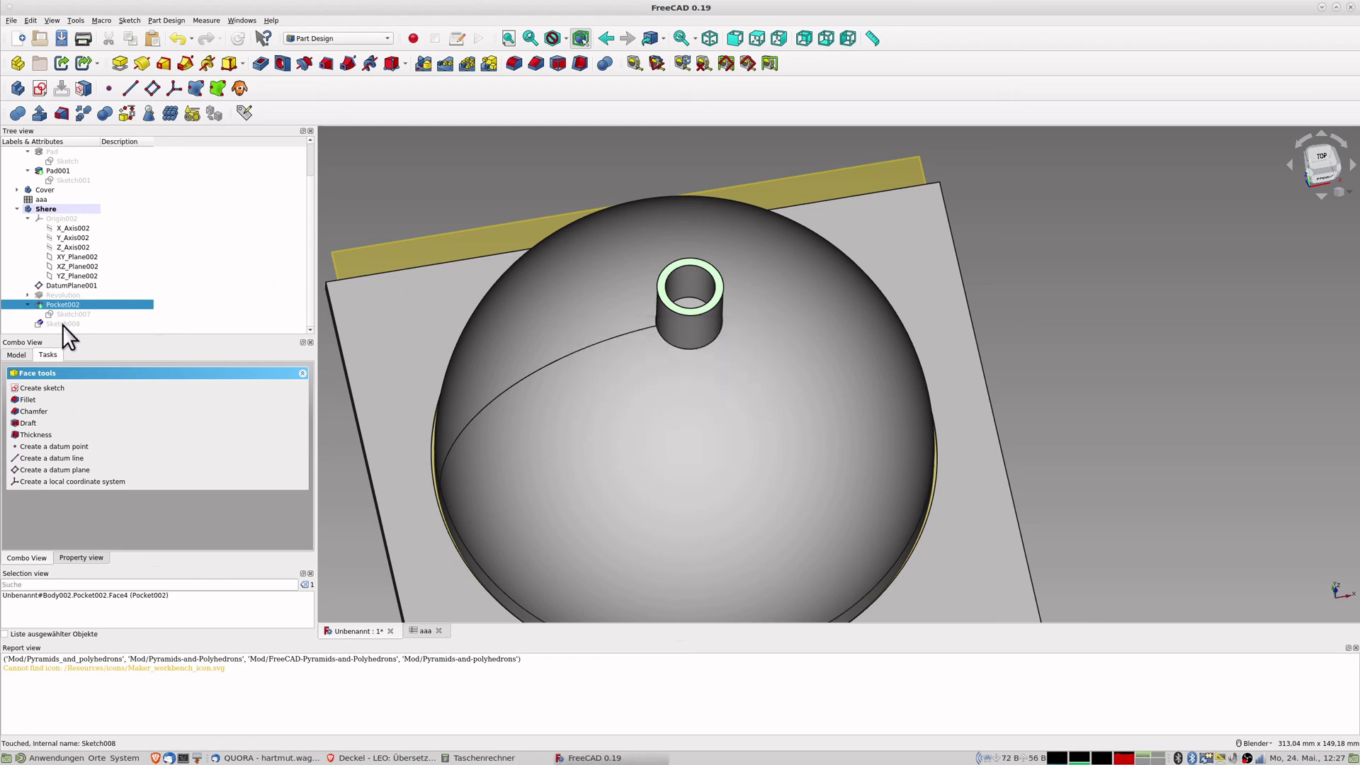
In Sketch008, convert the 15 mm circle to construction geometry and the 10 mm circle to normal geometry, and close the sketch.
{"action": "double_click", "coordinate": [63, 324]}
{"action": "scroll", "coordinate": [1004, 469], "scroll_direction": "up", "scroll_amount": 4}
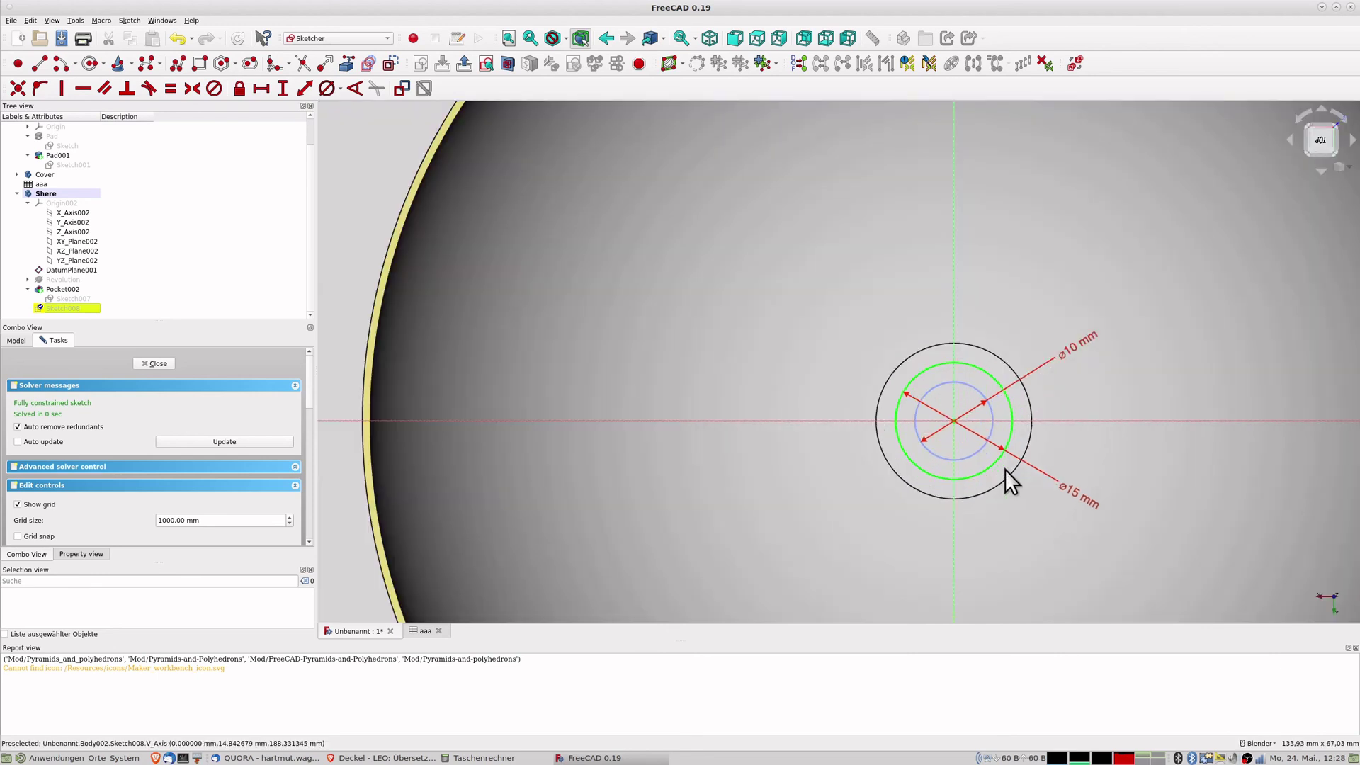
{"action": "left_click", "coordinate": [997, 461]}
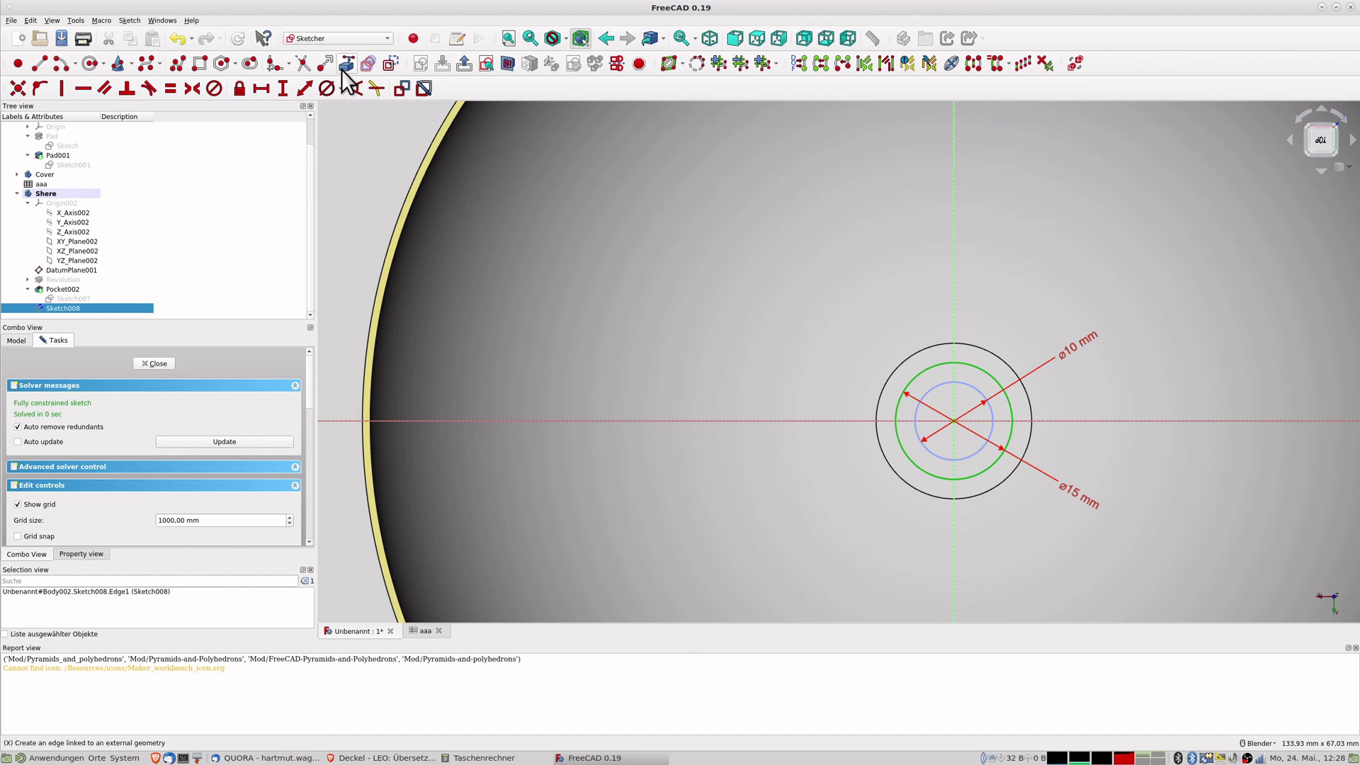
{"action": "left_click", "coordinate": [398, 64]}
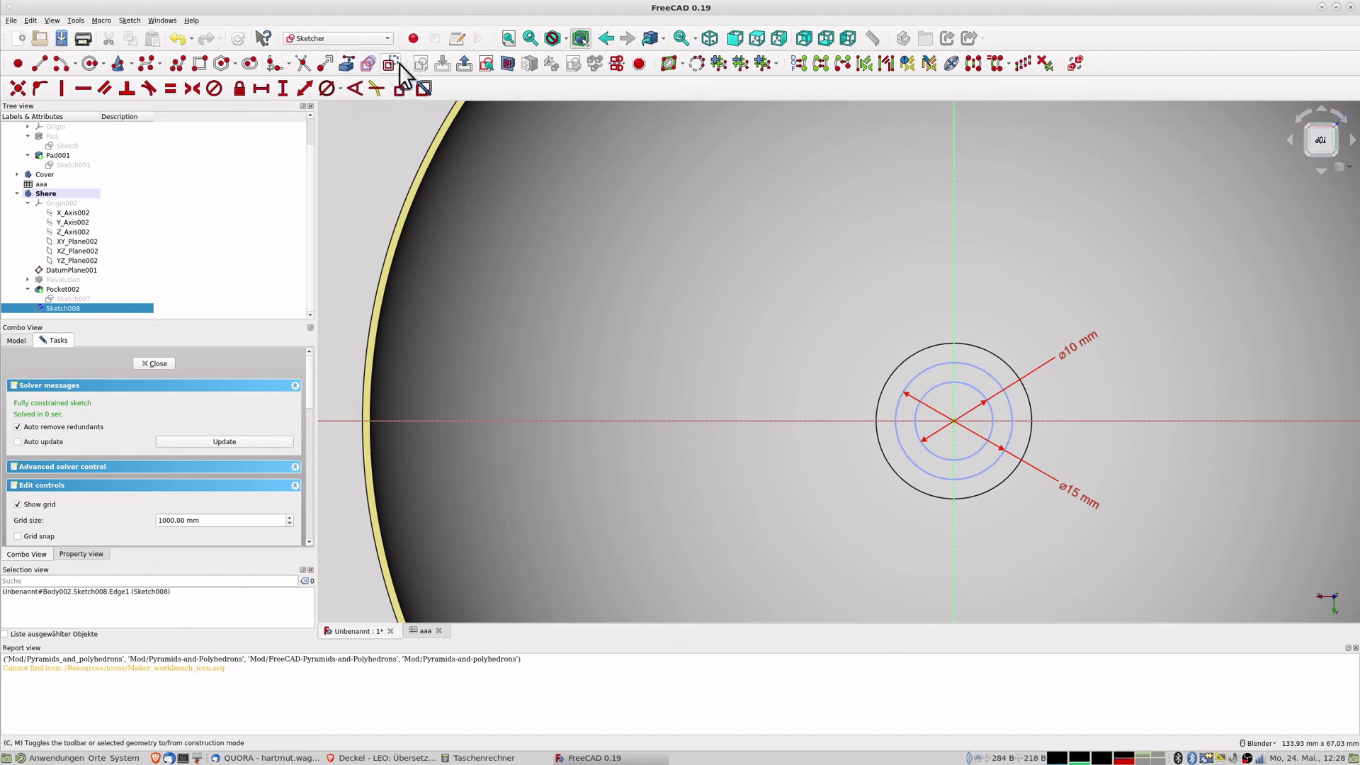
{"action": "left_click", "coordinate": [917, 435]}
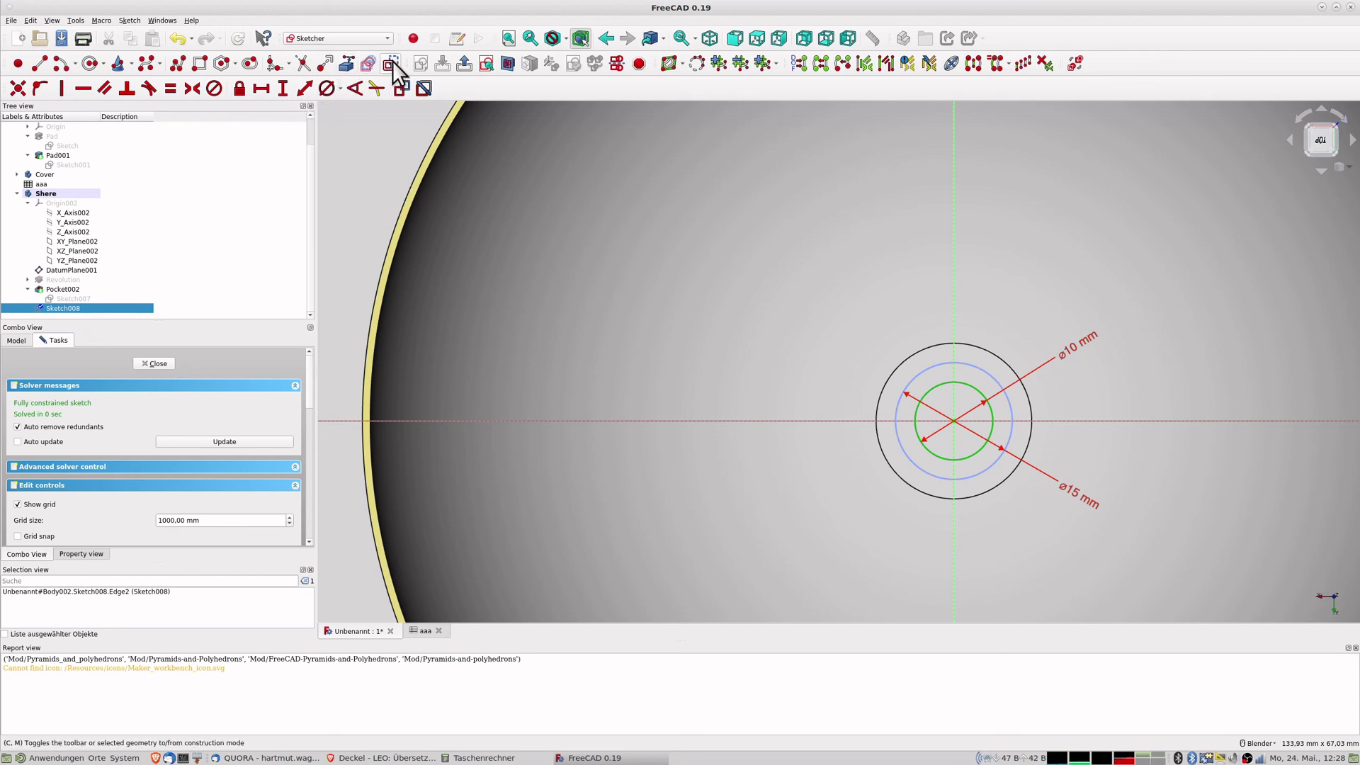
{"action": "key", "text": "Escape"}
{"action": "mouse_move", "coordinate": [970, 567]}
{"action": "middle_mouse_down"}
{"action": "mouse_move", "coordinate": [977, 507]}
{"action": "mouse_move", "coordinate": [877, 511]}
{"action": "middle_mouse_up"}
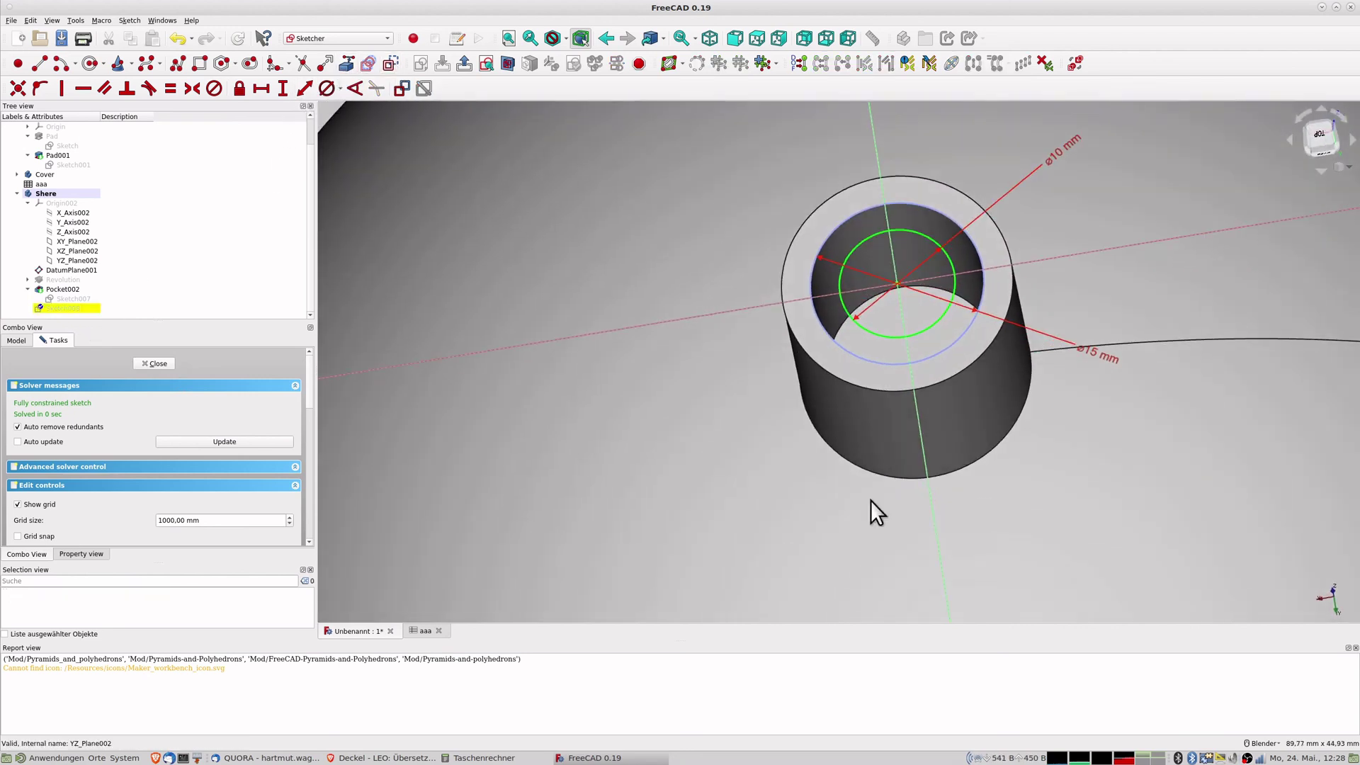
{"action": "left_click", "coordinate": [162, 361]}
Cut Sketch008's 10 mm circle as a Through all pocket down the knob and into the dome.
{"action": "left_click", "coordinate": [97, 322]}
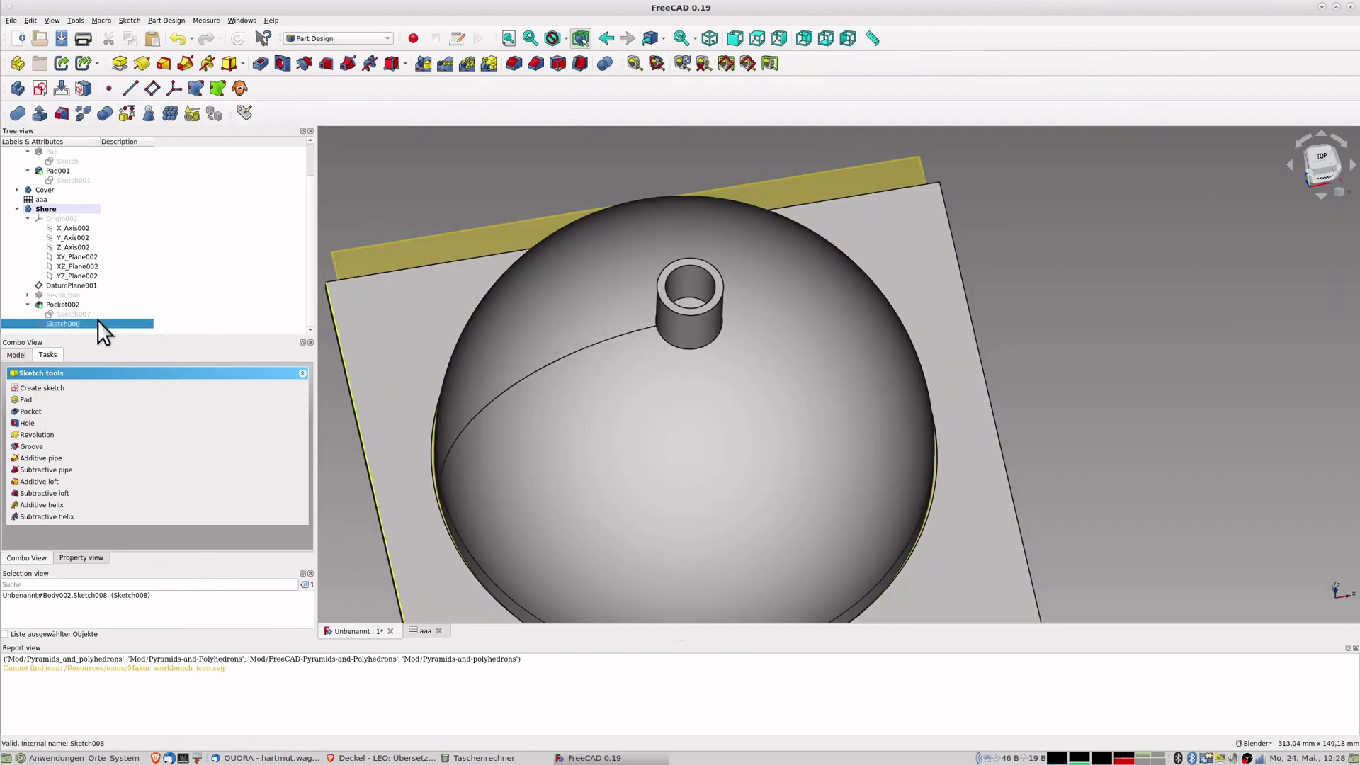
{"action": "left_click", "coordinate": [261, 62]}
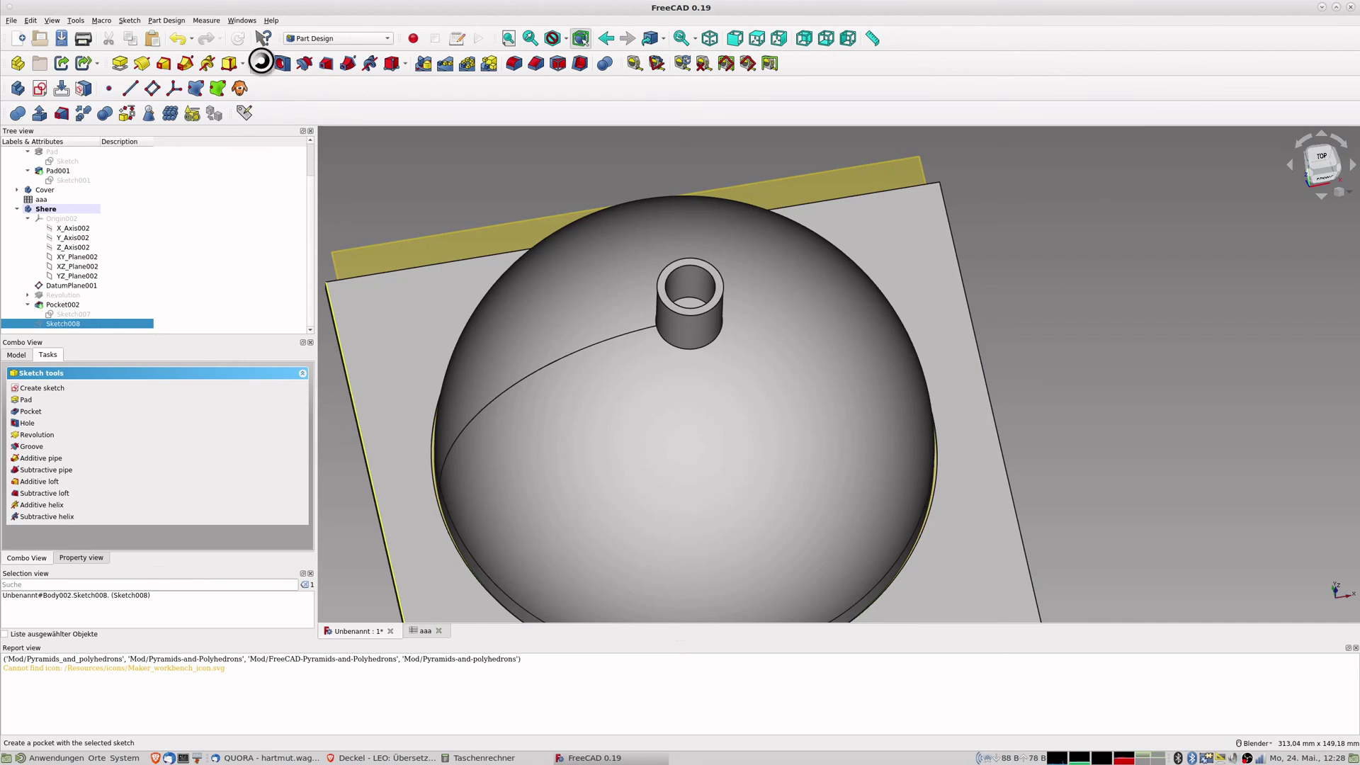
{"action": "left_click", "coordinate": [206, 419]}
{"action": "left_click", "coordinate": [201, 433]}
{"action": "middle_click_drag", "start_coordinate": [580, 407], "coordinate": [708, 420]}
{"action": "scroll", "coordinate": [684, 312], "scroll_direction": "up", "scroll_amount": 6}
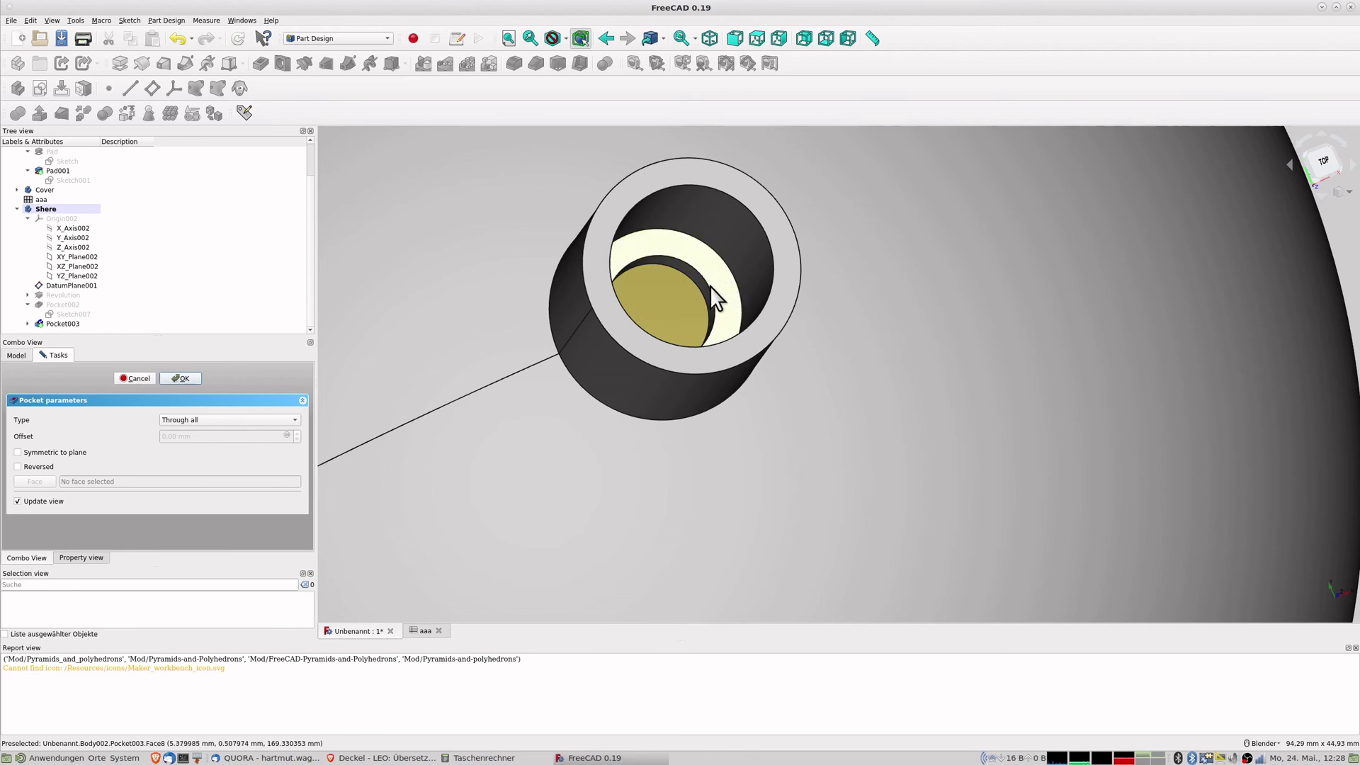
{"action": "scroll", "coordinate": [647, 307], "scroll_direction": "down", "scroll_amount": 10}
{"action": "middle_click_drag", "start_coordinate": [708, 354], "coordinate": [651, 250]}
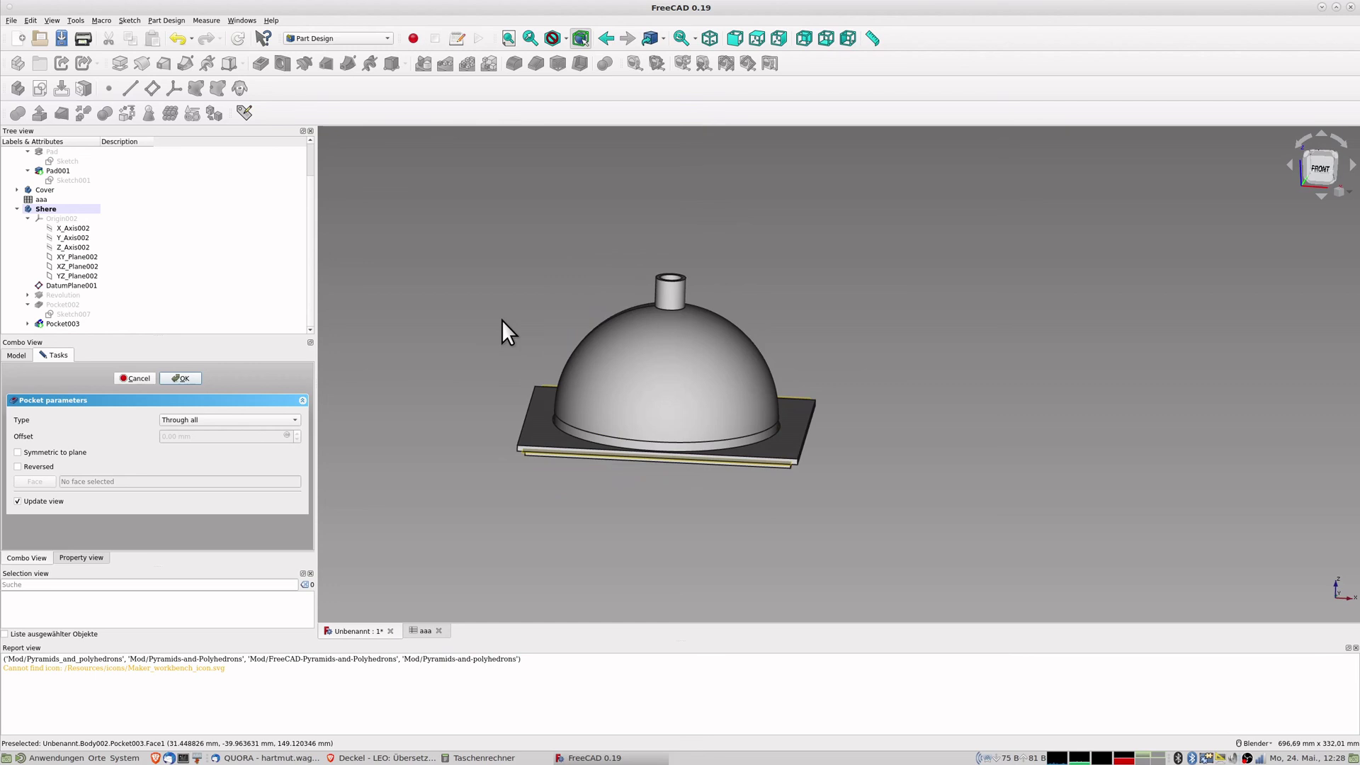
{"action": "left_click", "coordinate": [180, 379]}
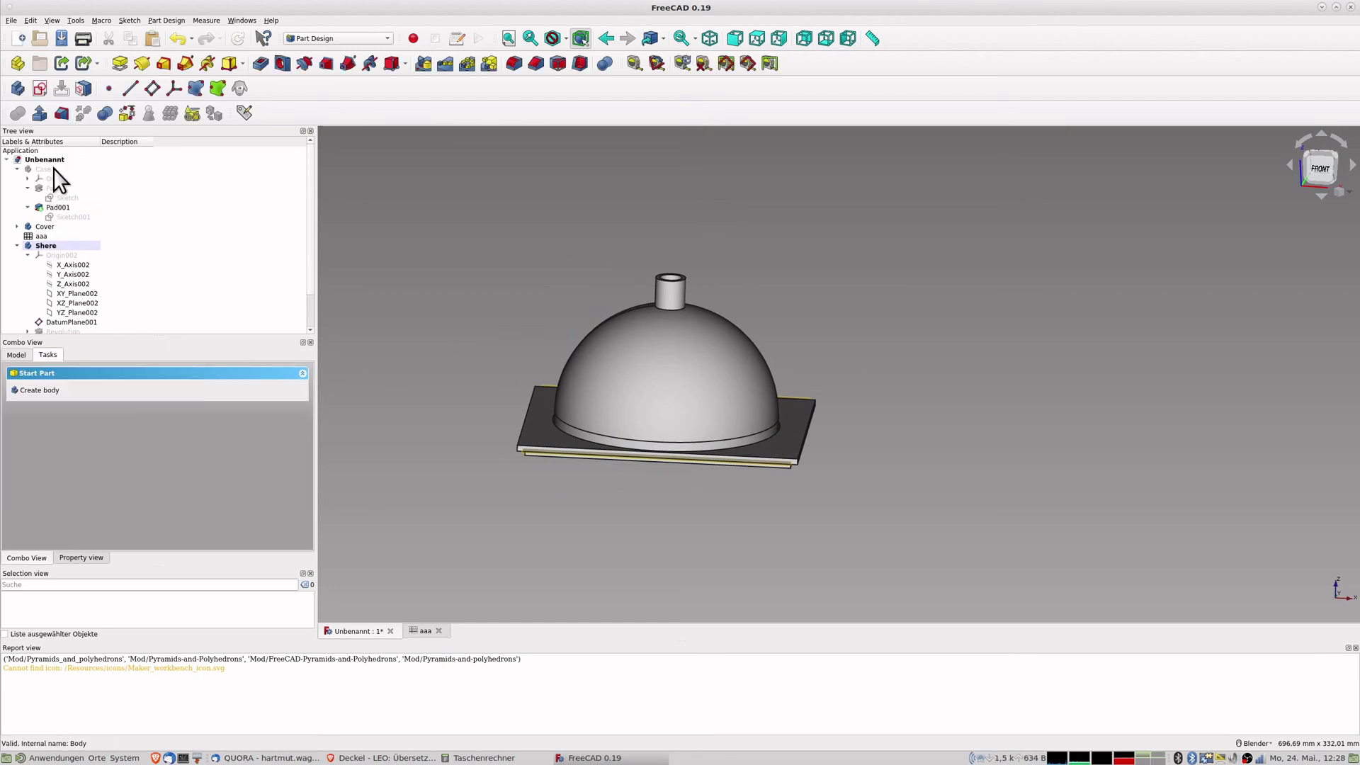
Show the Case body beneath the cover and hide the datum plane DatumPlane001.
{"action": "left_click", "coordinate": [53, 168]}
{"action": "key", "text": "space"}
{"action": "middle_click_drag", "start_coordinate": [691, 515], "coordinate": [622, 470]}
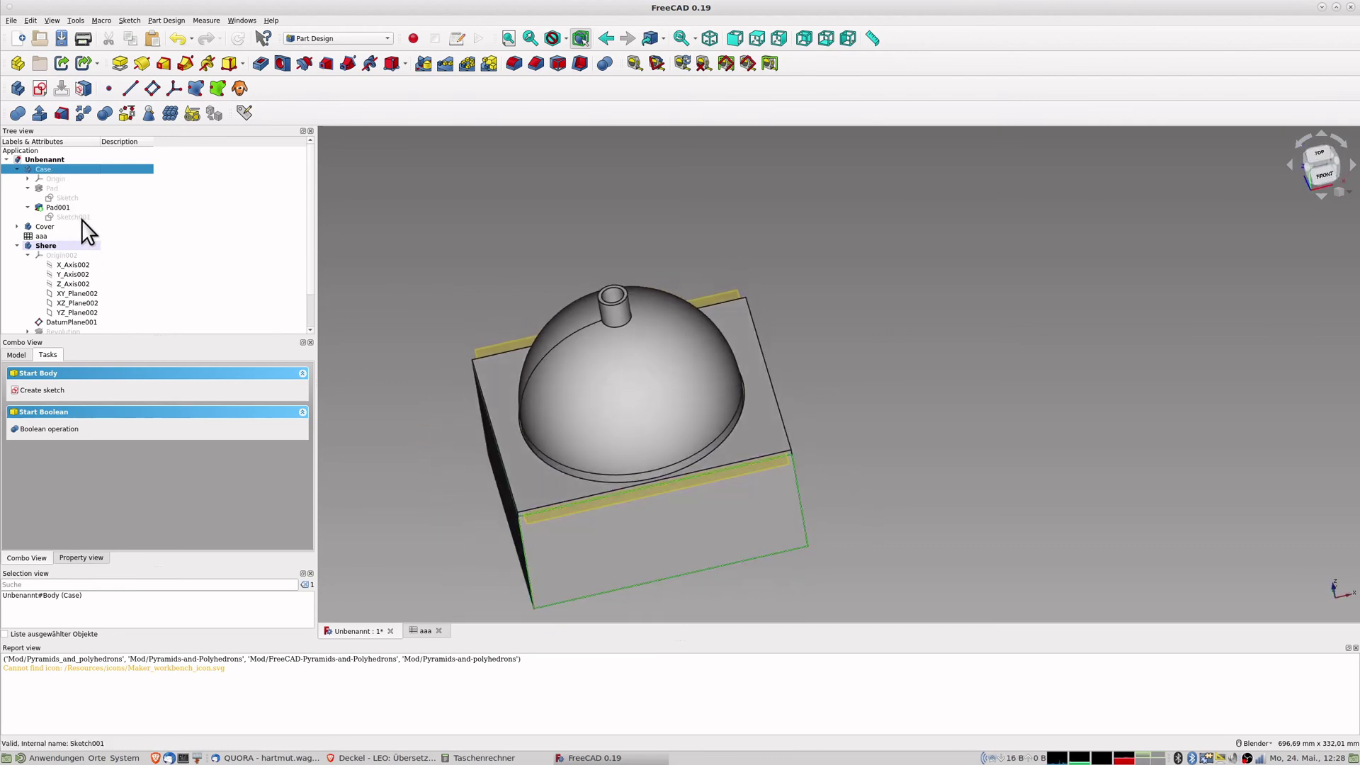
{"action": "scroll", "coordinate": [106, 304], "scroll_direction": "down", "scroll_amount": 1}
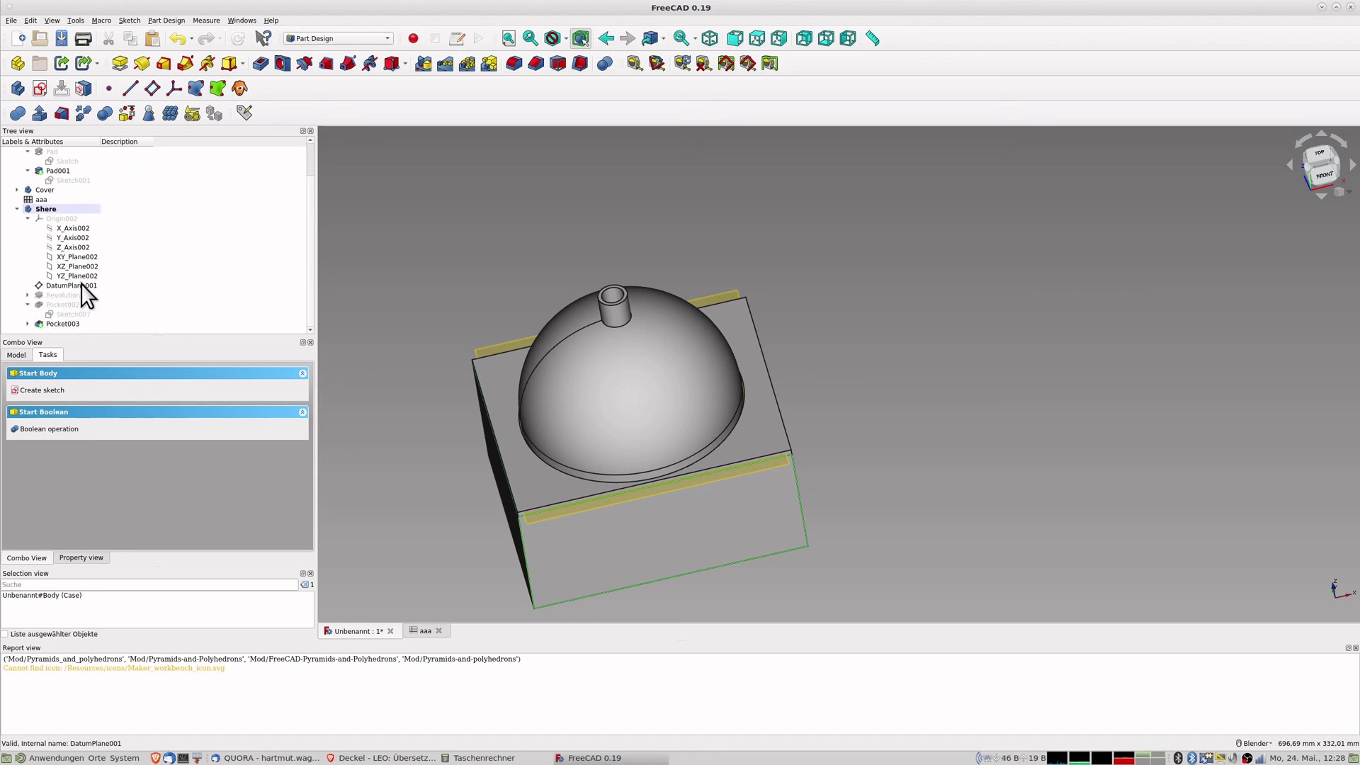
{"action": "left_click", "coordinate": [79, 282]}
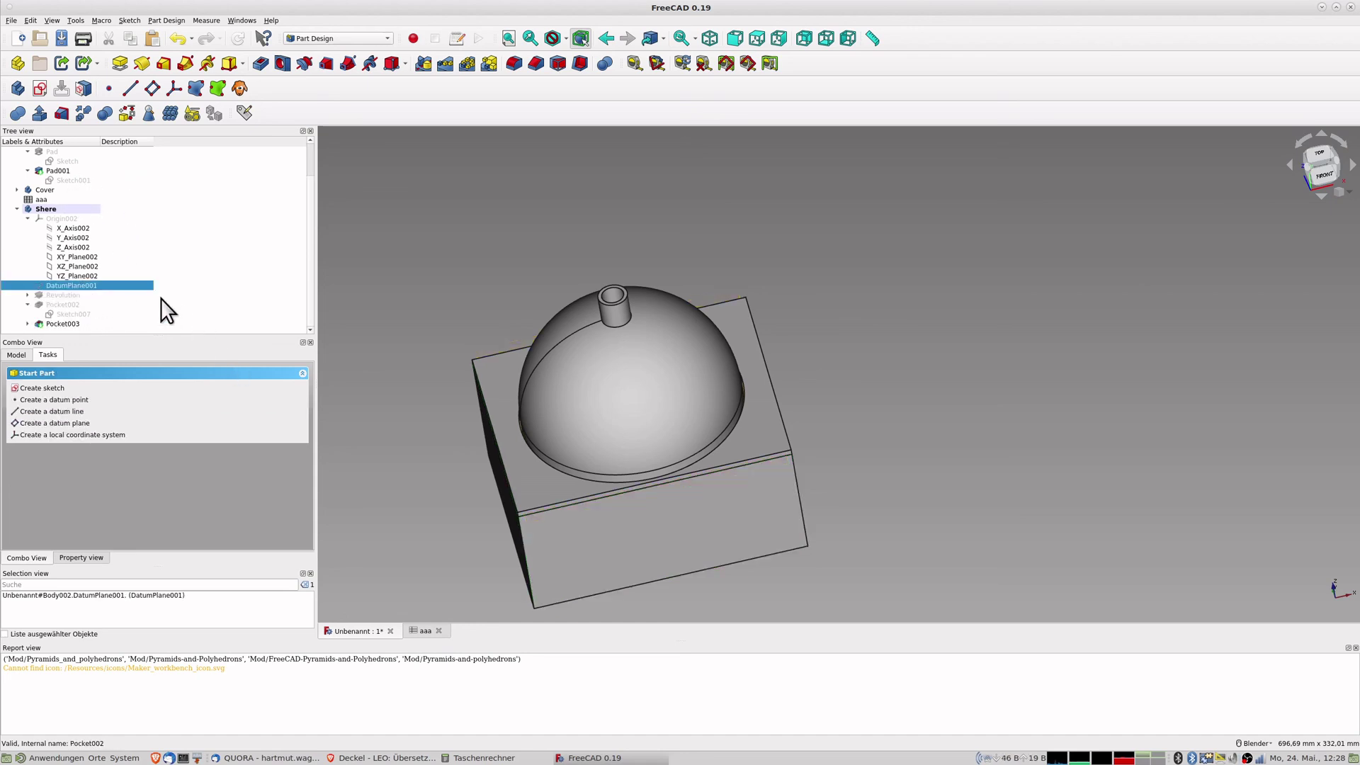
{"action": "middle_click_drag", "start_coordinate": [543, 330], "coordinate": [999, 484]}
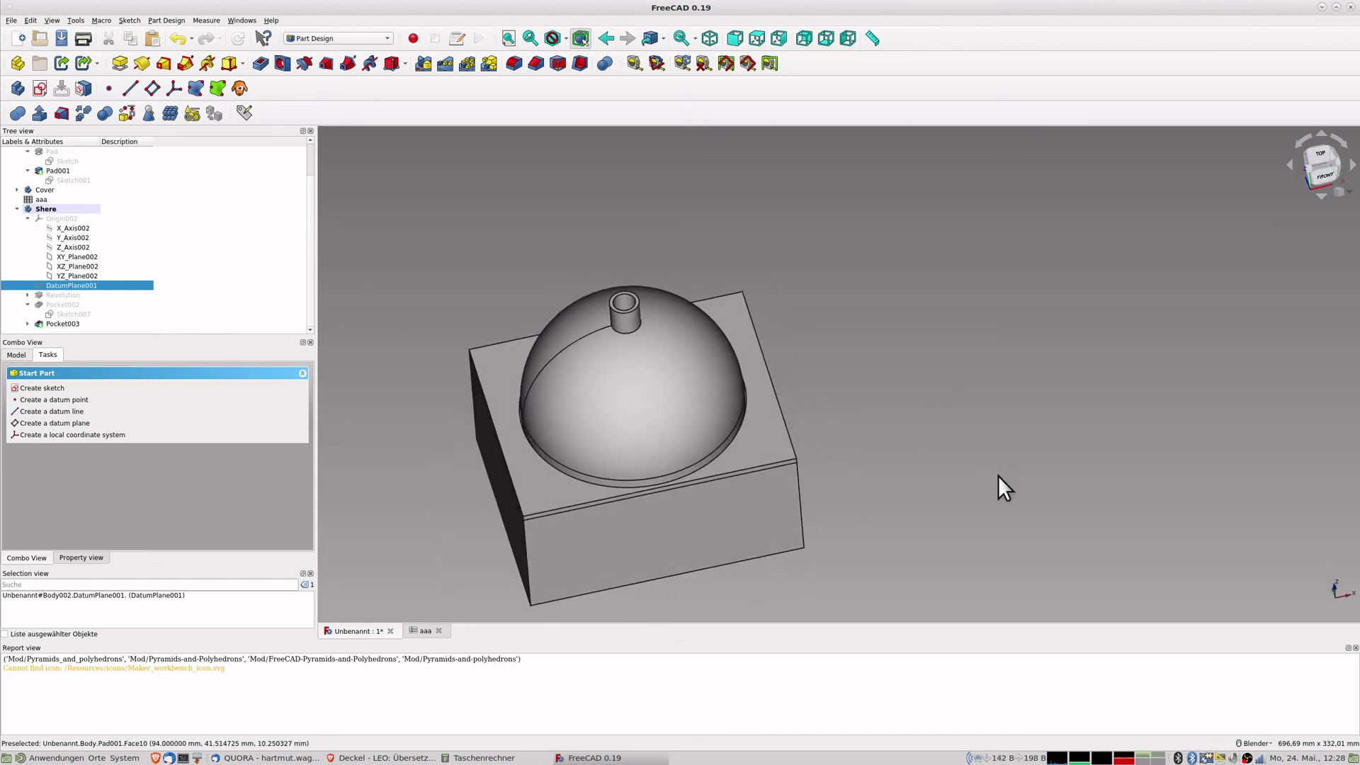
{"action": "middle_click_drag", "start_coordinate": [359, 452], "coordinate": [574, 307], "text": "ctrl"}
{"action": "middle_click_drag", "start_coordinate": [938, 421], "coordinate": [950, 410]}
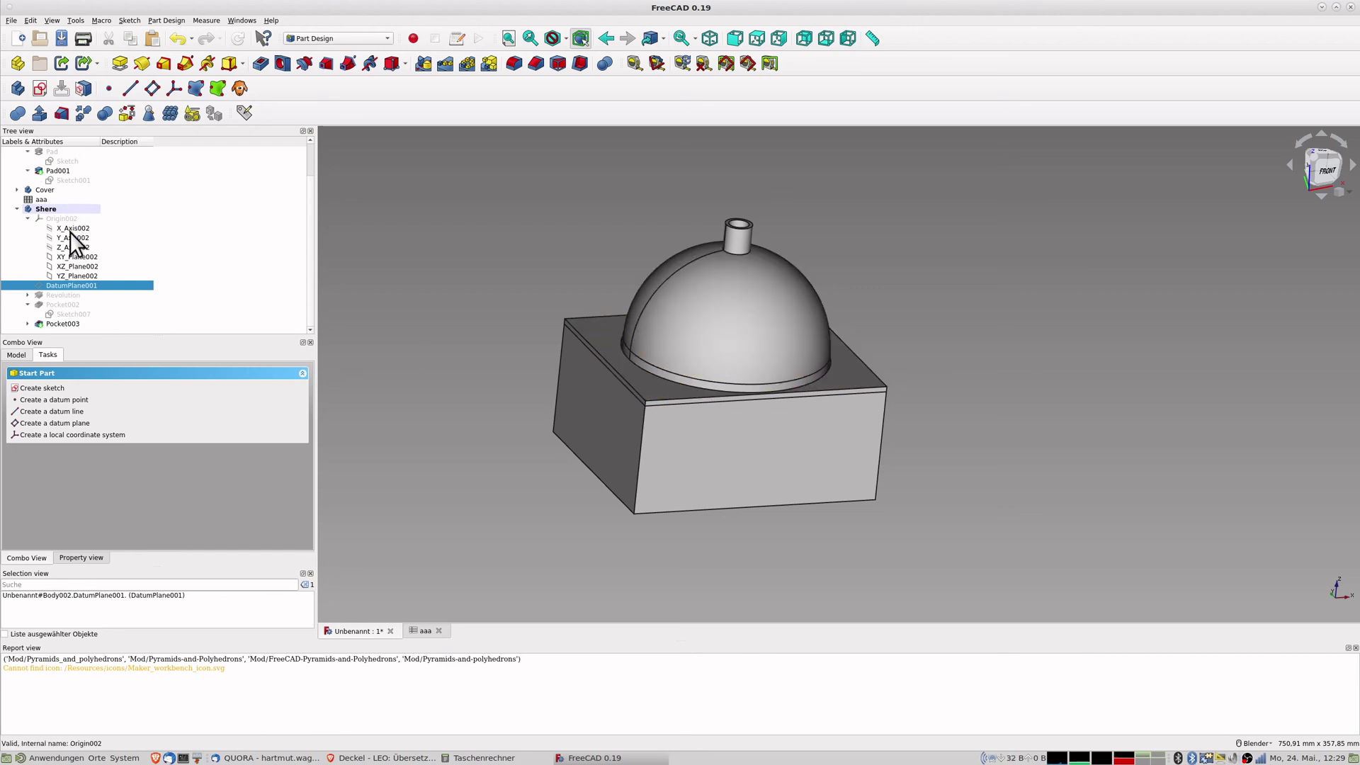
Hide the Shere body to expose the cover's groove and holes on top of the case.
{"action": "left_click", "coordinate": [62, 206]}
{"action": "key", "text": "space"}
{"action": "middle_click_drag", "start_coordinate": [639, 345], "coordinate": [670, 392]}
{"action": "middle_click_drag", "start_coordinate": [898, 523], "coordinate": [949, 432]}
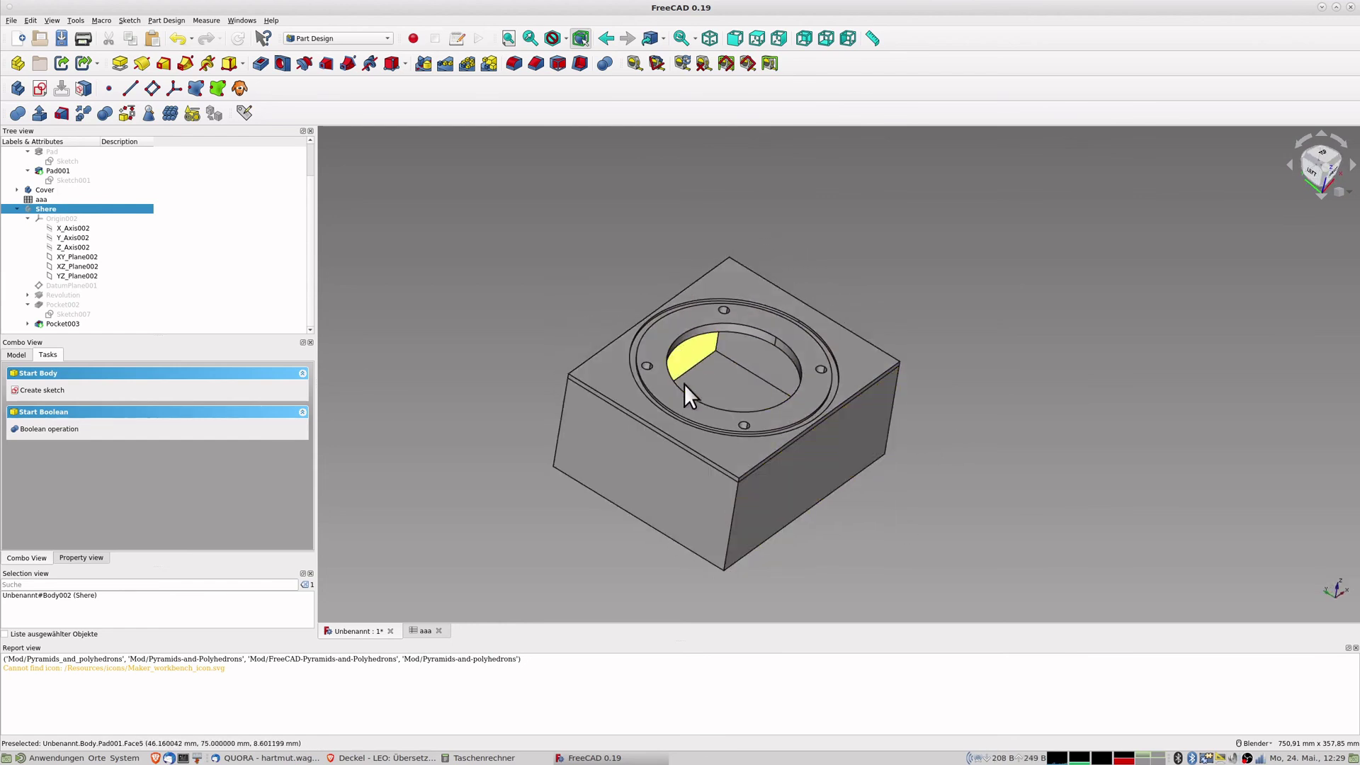